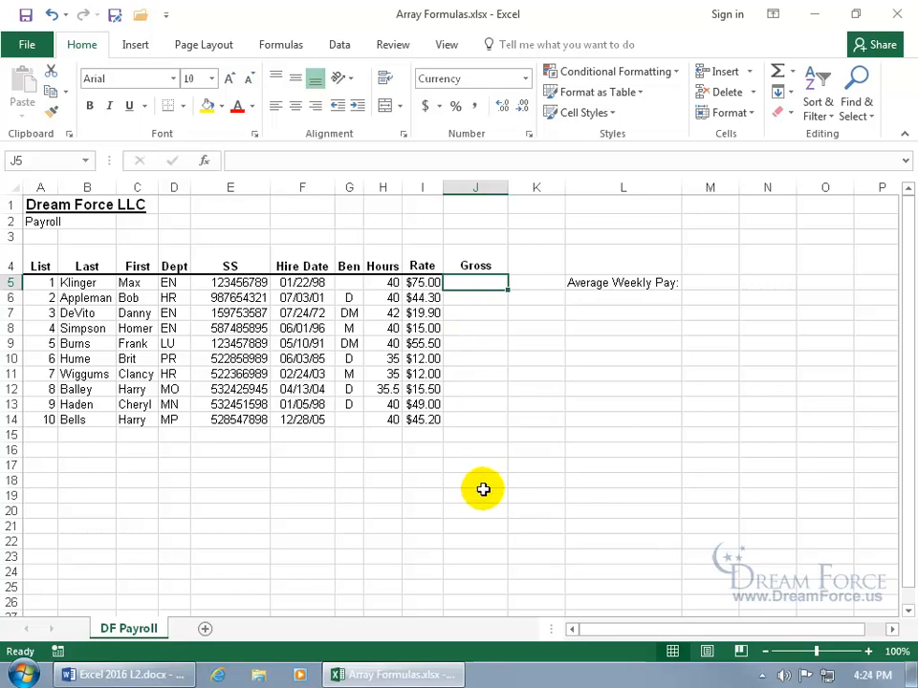
- Fill the Gross cells J5:J14 with the array formula =H5:H14*rate, using the named range rate
left_click(57, 160)
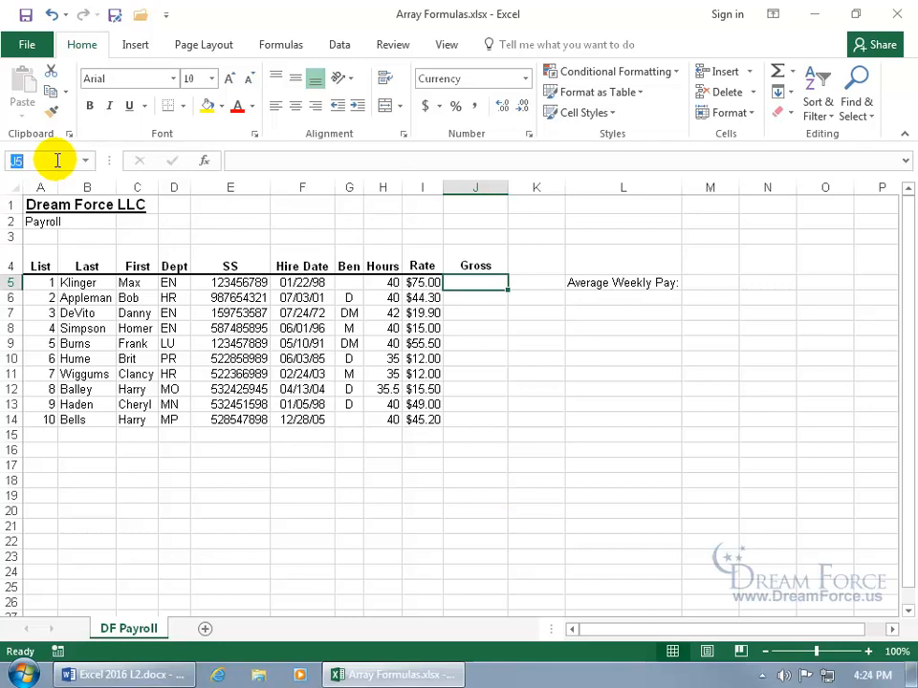
type("j5:j14")
key("Return")
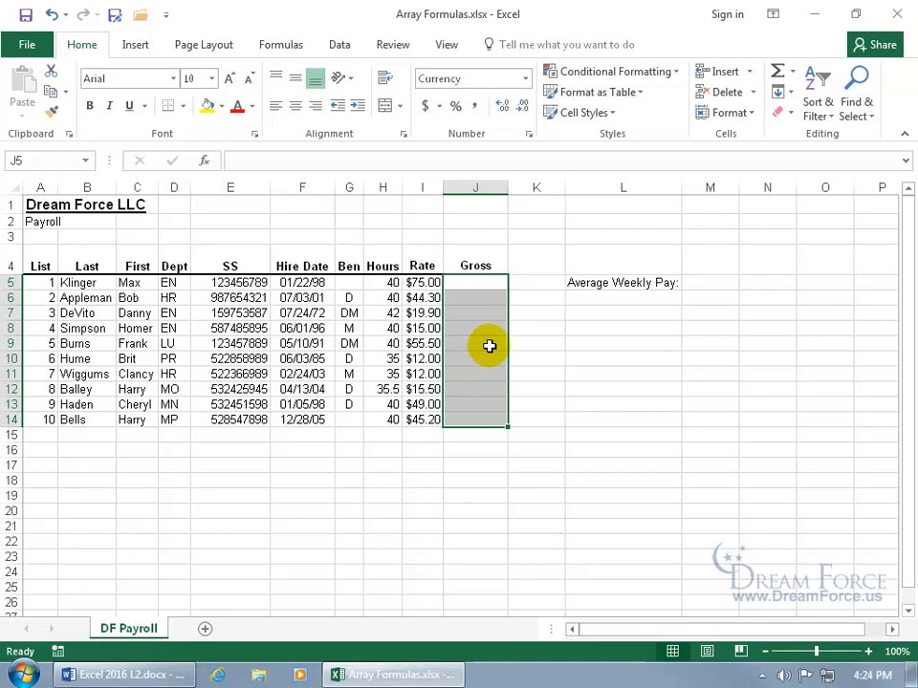
type("=")
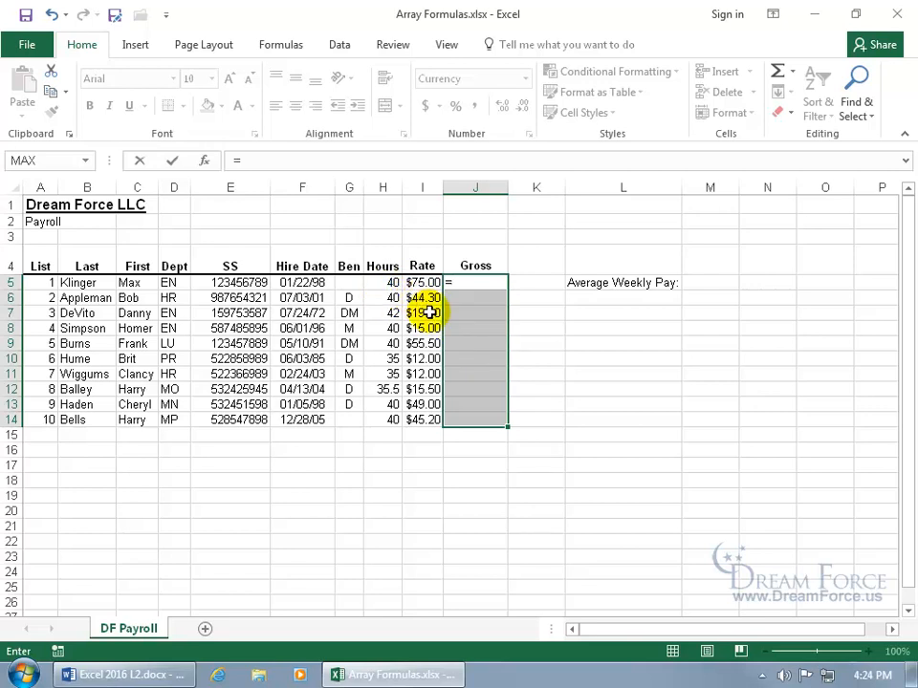
type("h5")
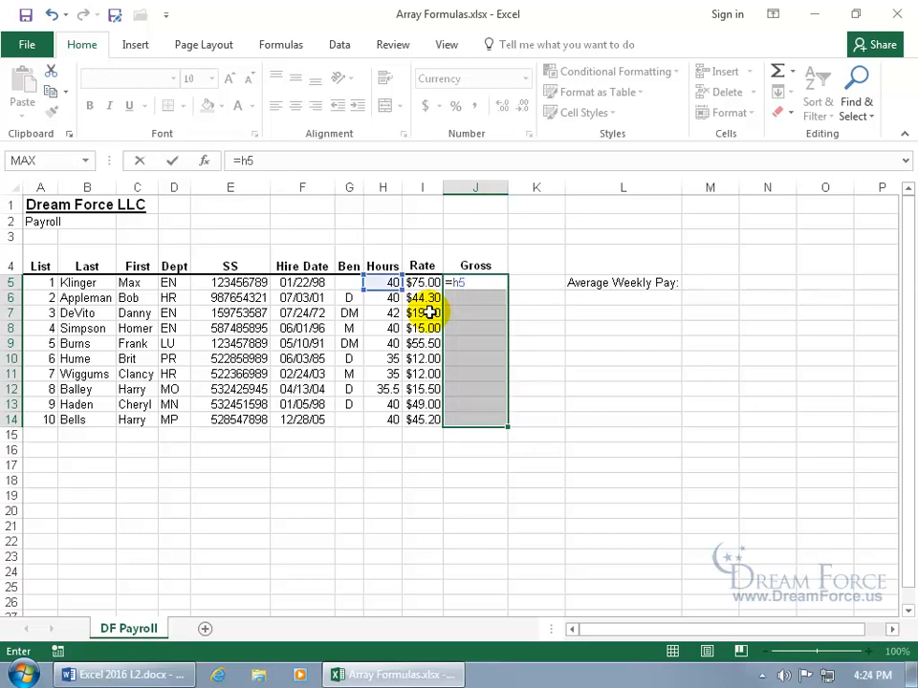
type(":h14")
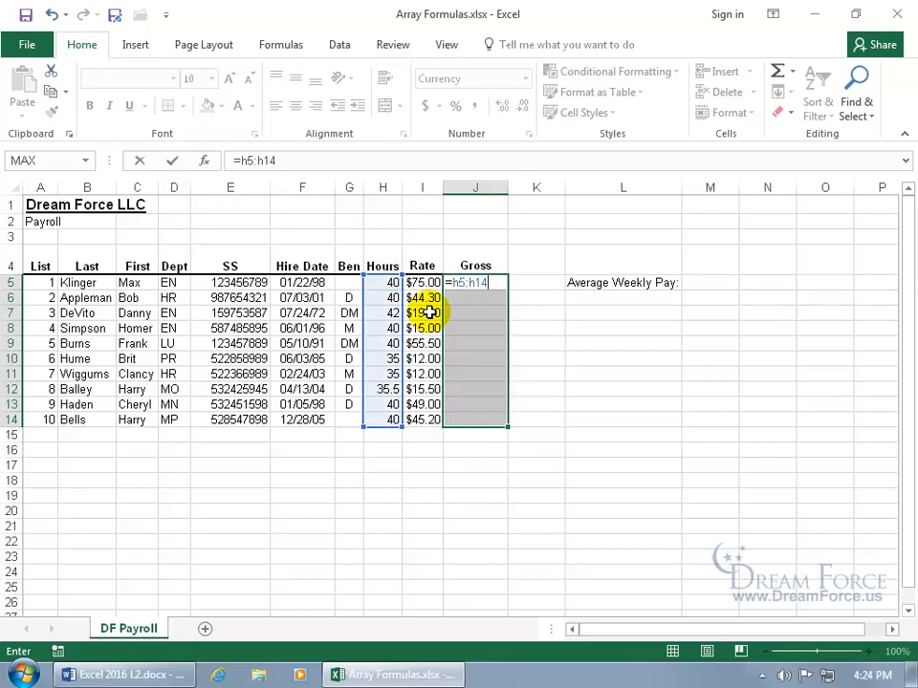
type("*")
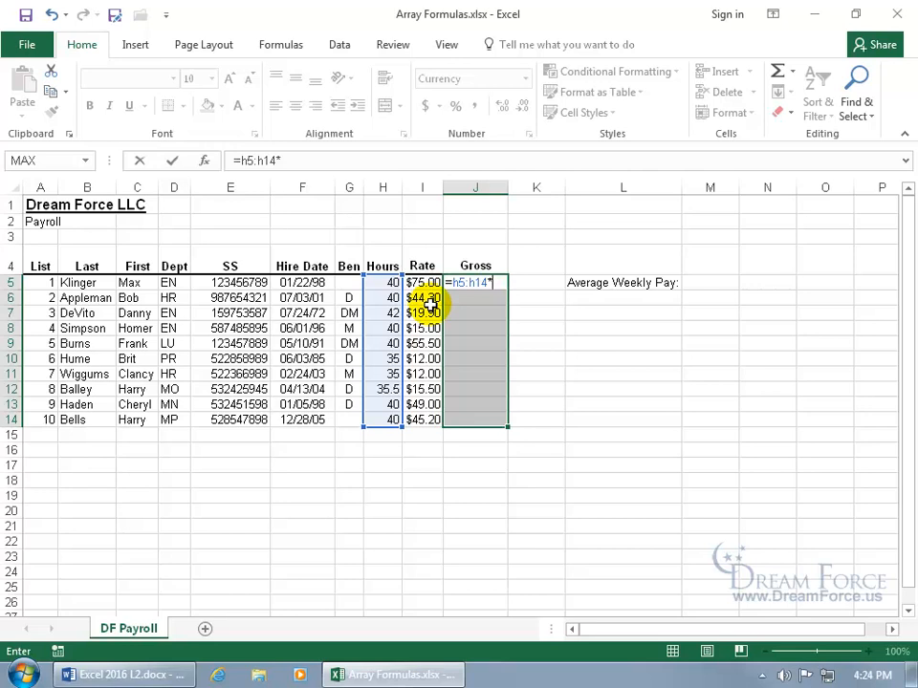
type("rat")
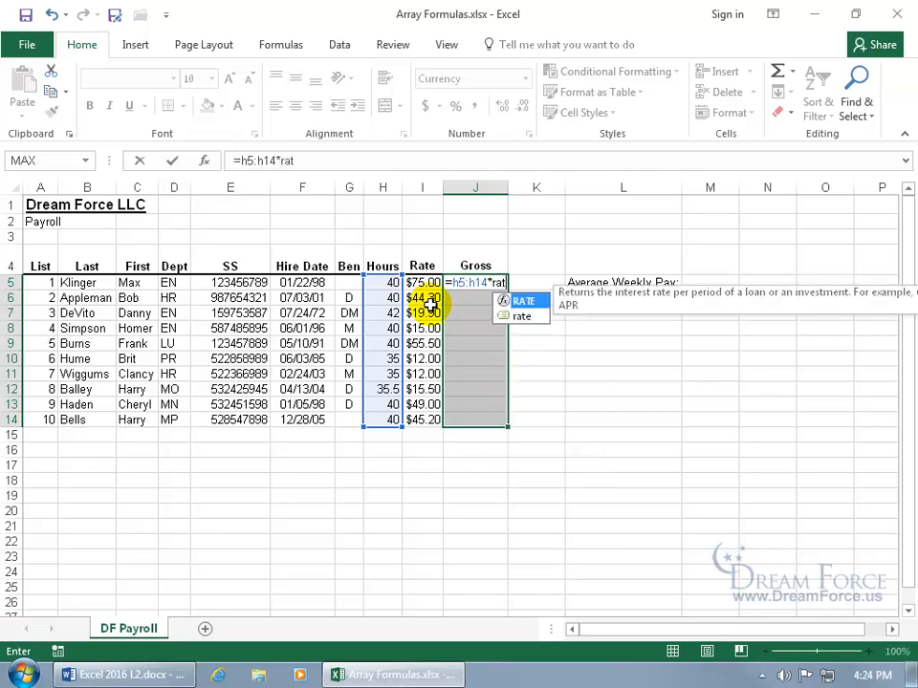
double_click(524, 317)
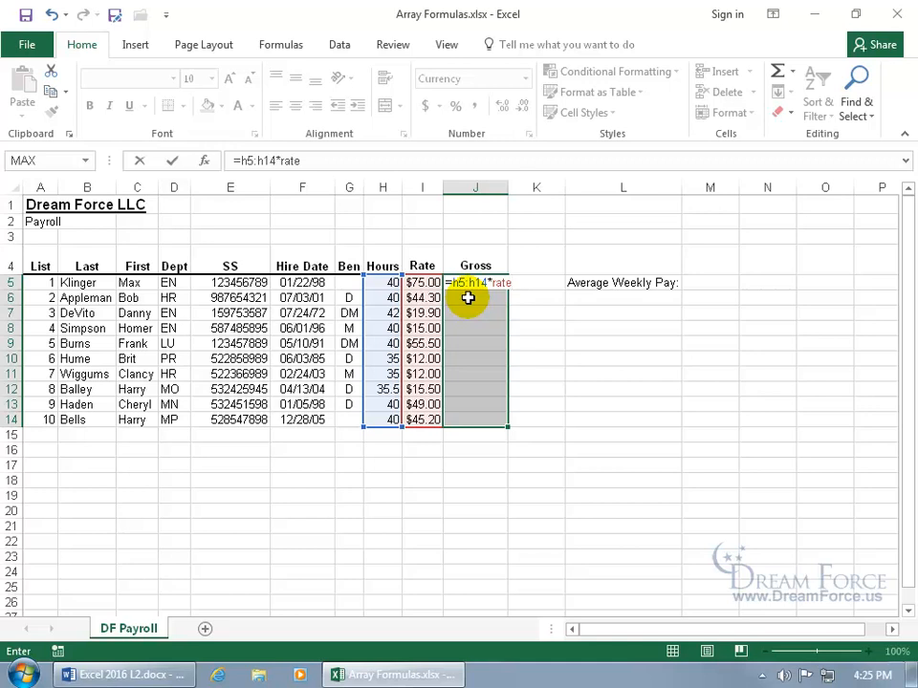
key("ctrl+shift+Return")
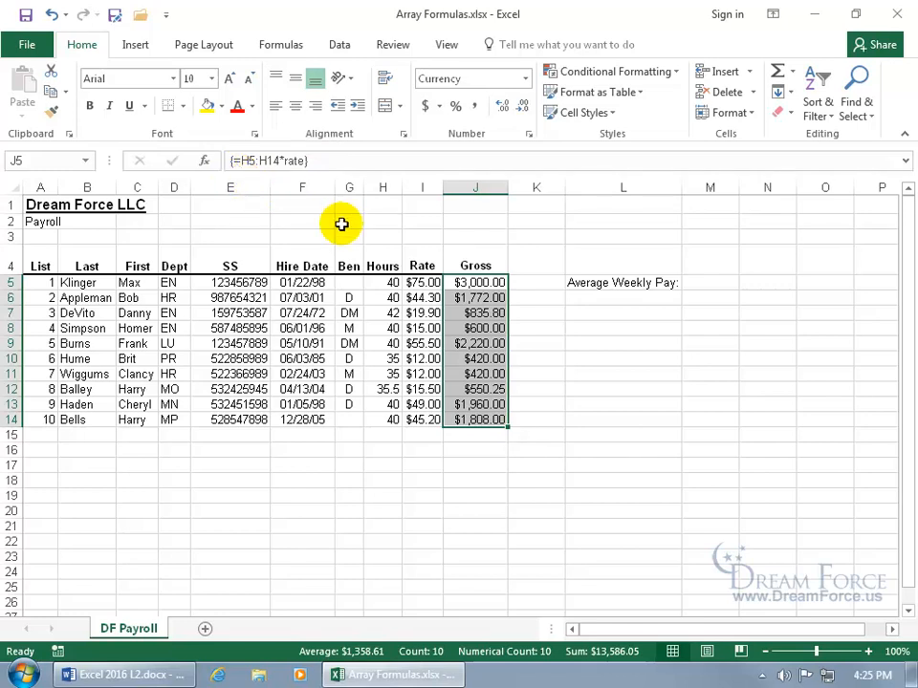
- Try to delete only part of the Gross array, cells J6:J12
left_click(495, 327)
left_click_drag(507, 302, 478, 387)
key("Delete")
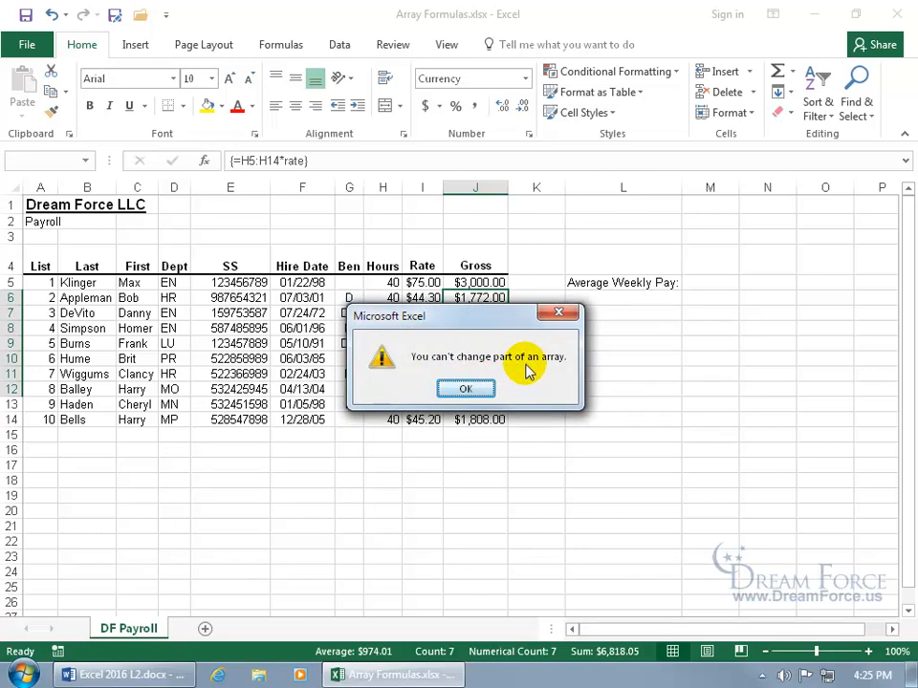
left_click(473, 387)
- Delete the entire Gross array in J5:J14, and undo the deletion
left_click(481, 346)
left_click_drag(478, 280, 483, 418)
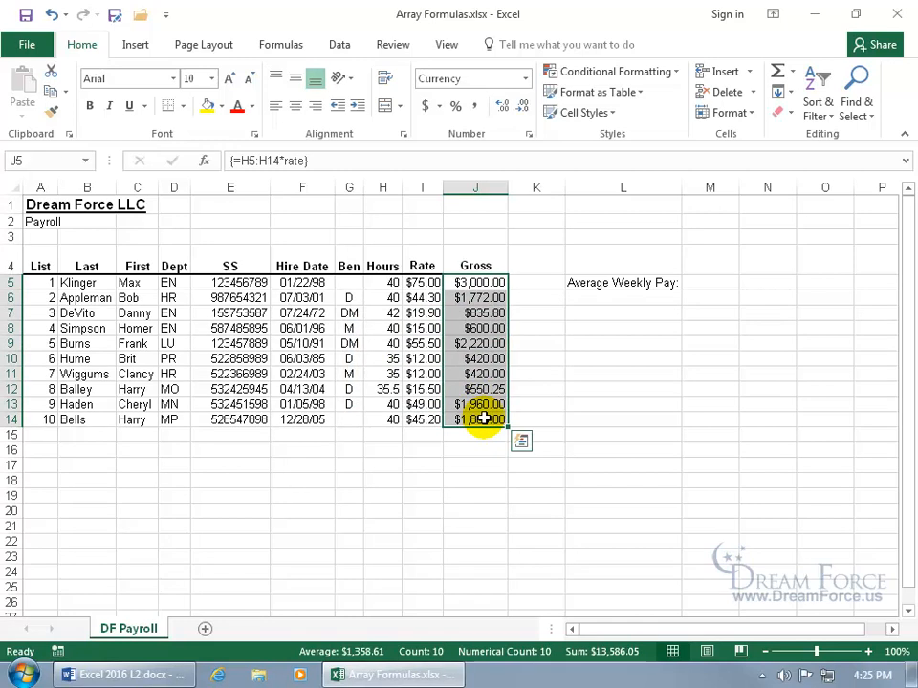
key("Delete")
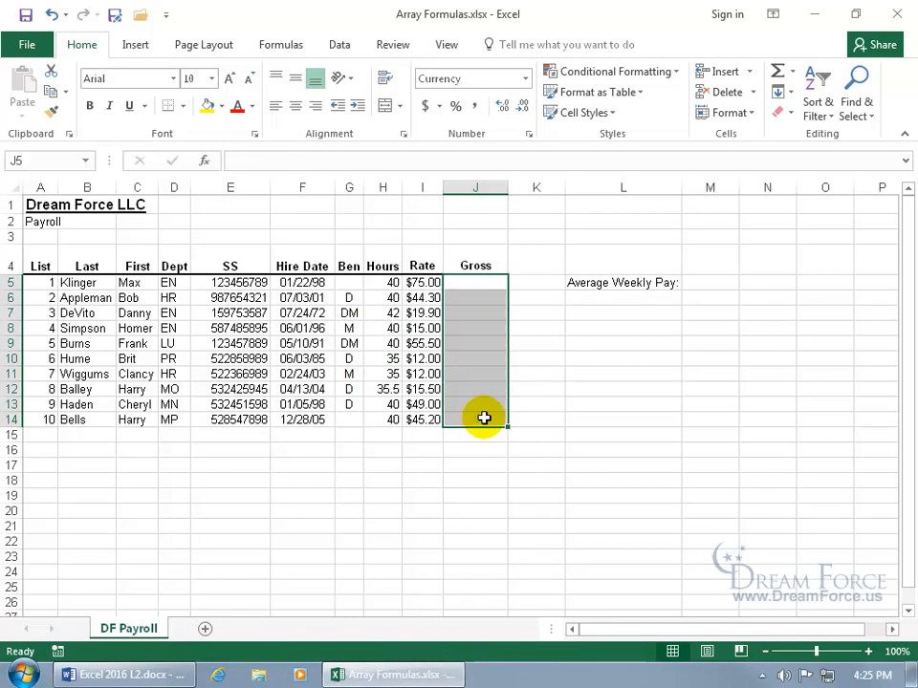
left_click(483, 281)
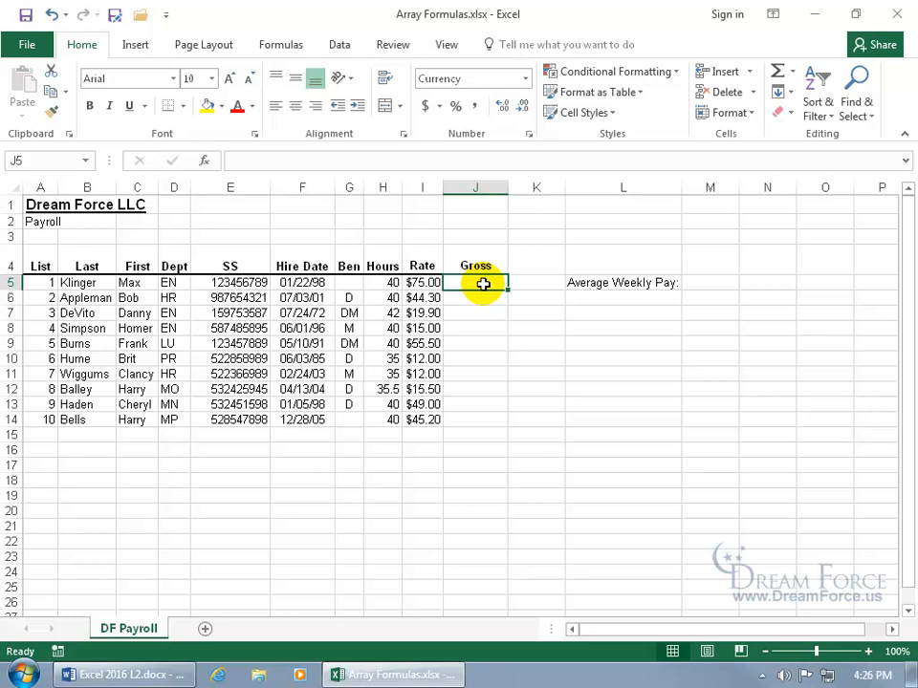
left_click(51, 17)
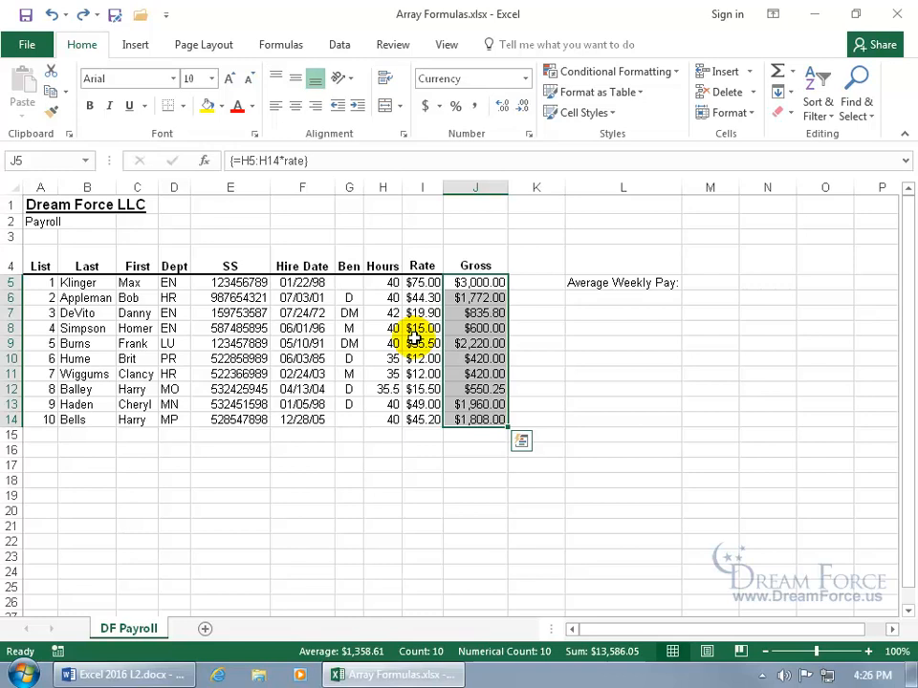
- Enter the array formula =AVERAGE(H5:H14*rate) in cell M5 for the average weekly pay and select J5:J14 to compare
left_click(720, 281)
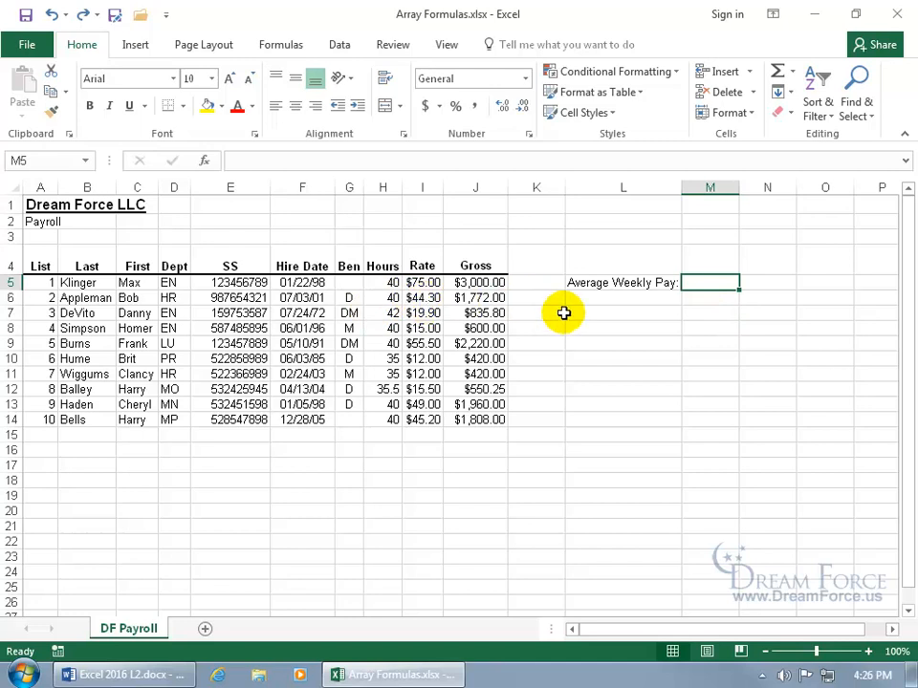
left_click_drag(489, 284, 491, 418)
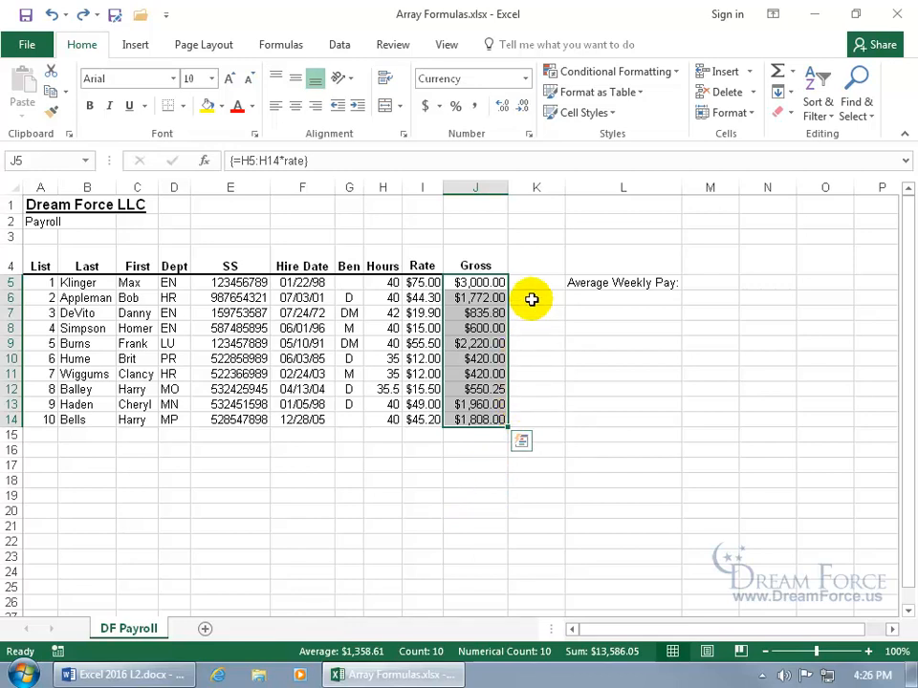
left_click(710, 281)
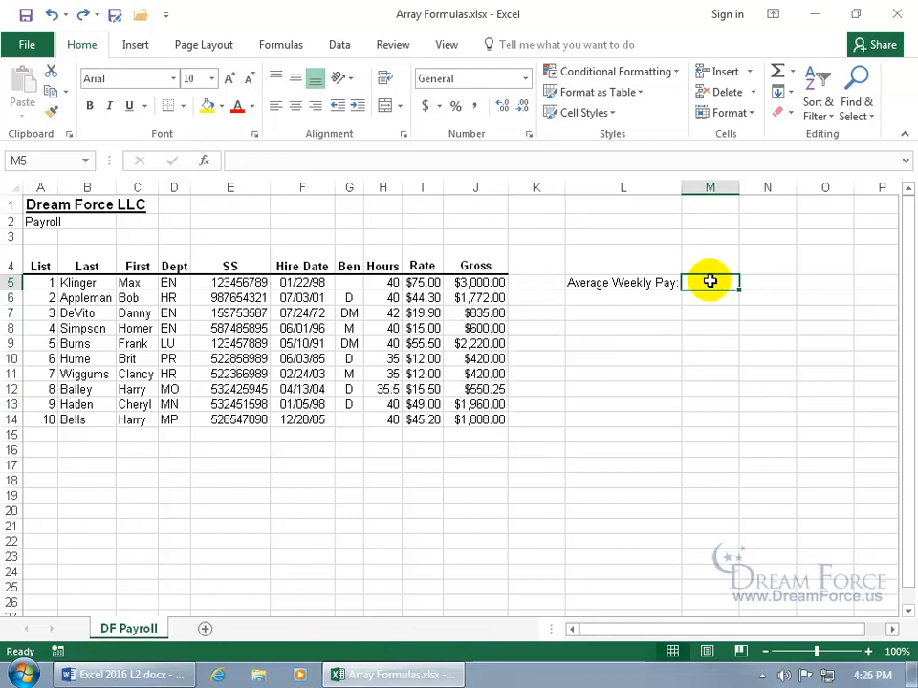
type("=")
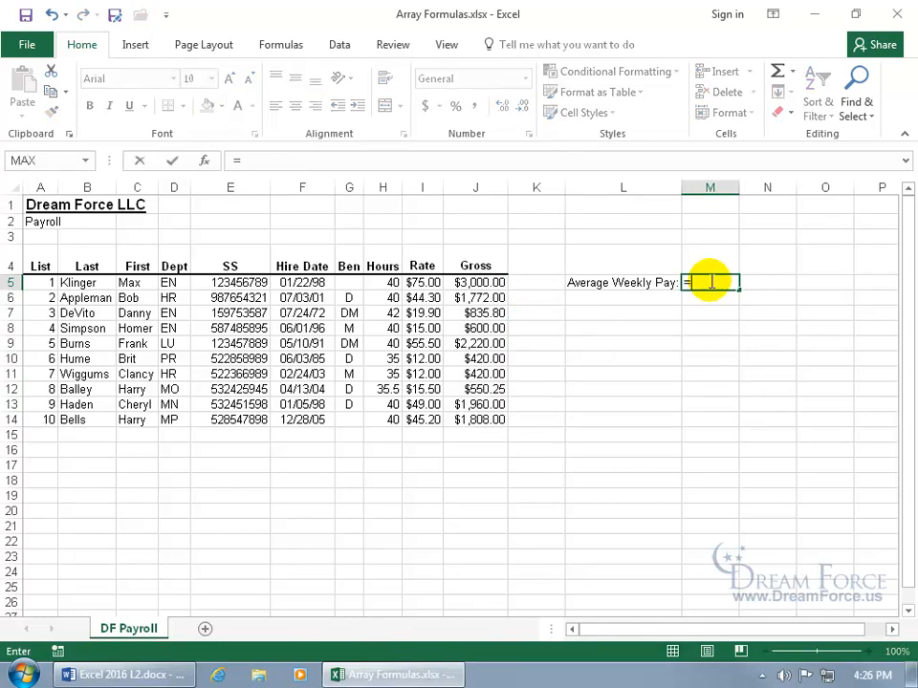
type("averag")
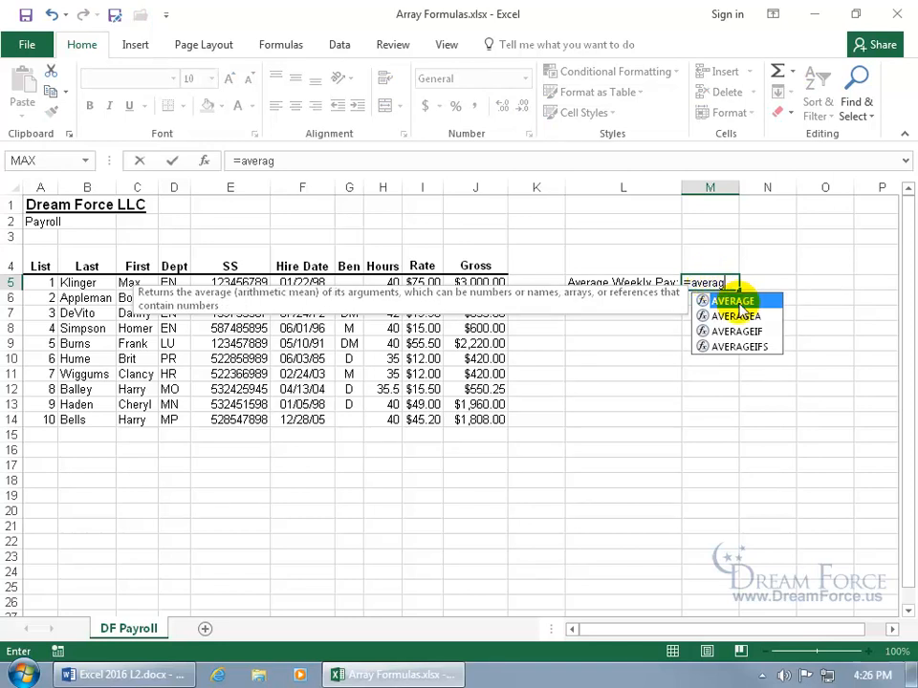
double_click(738, 301)
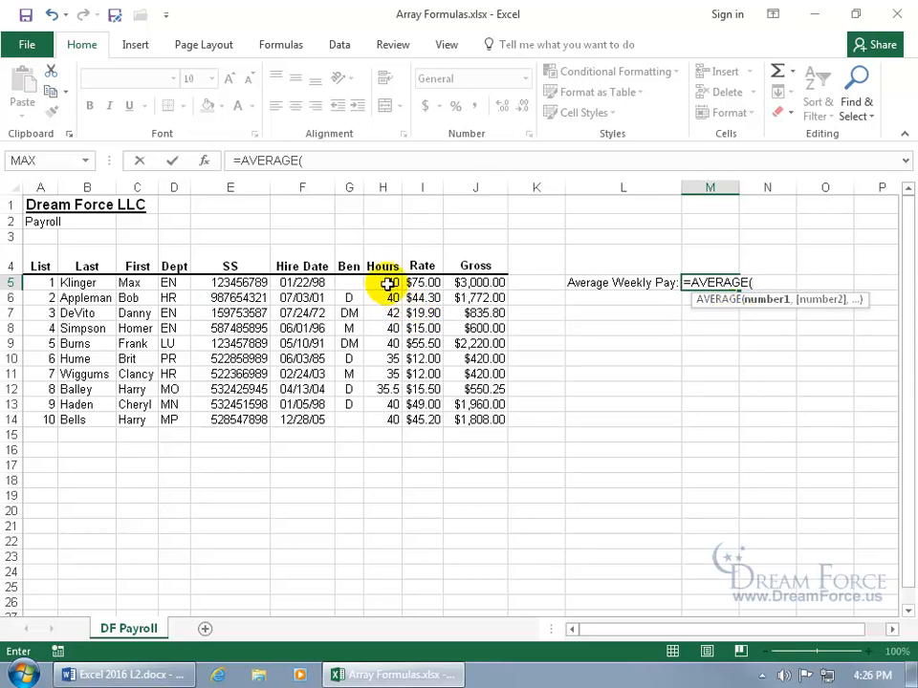
type("h")
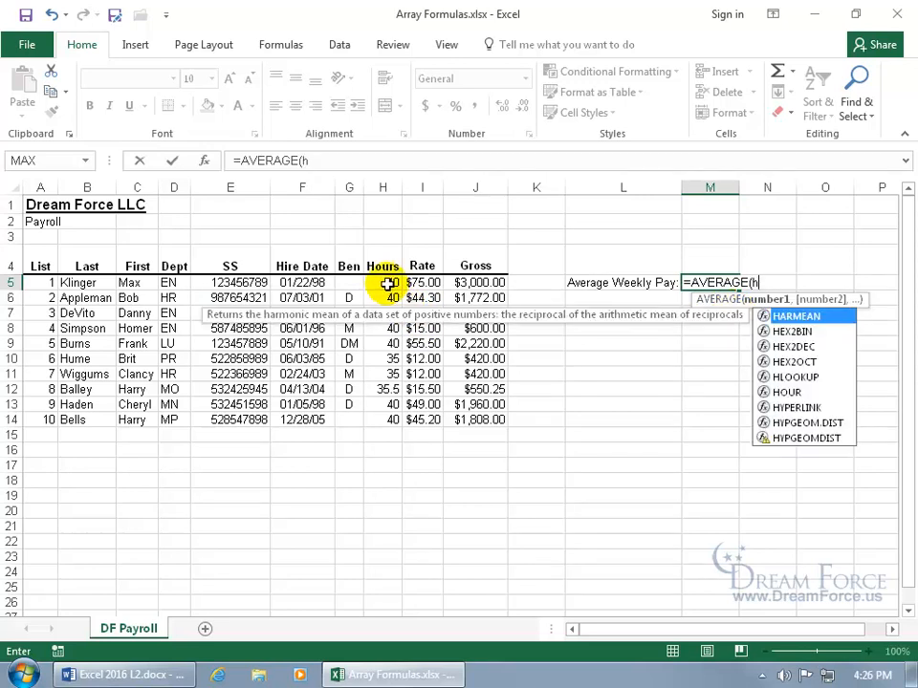
type("5:h14")
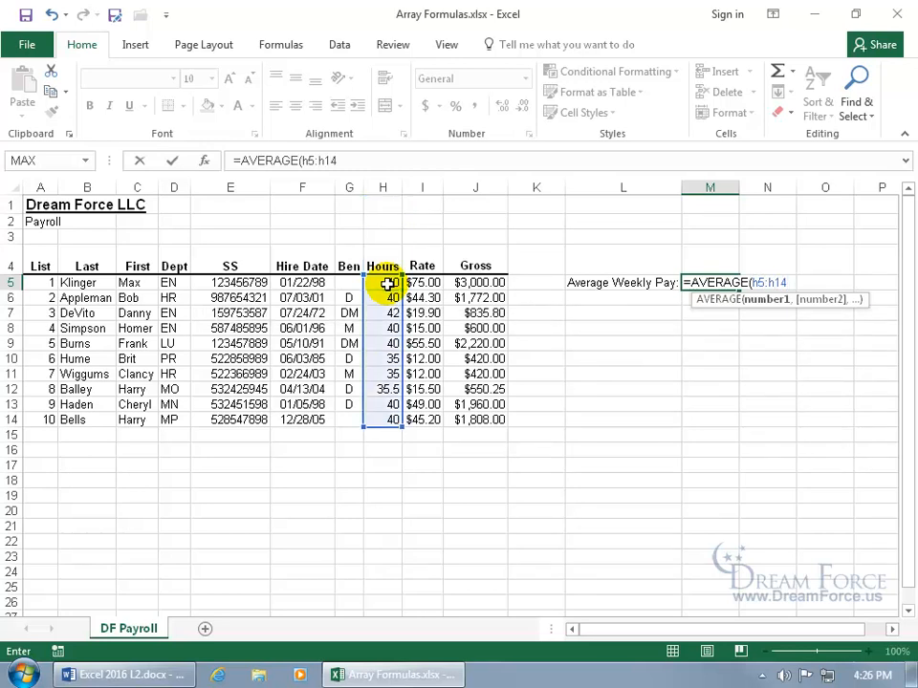
type("*")
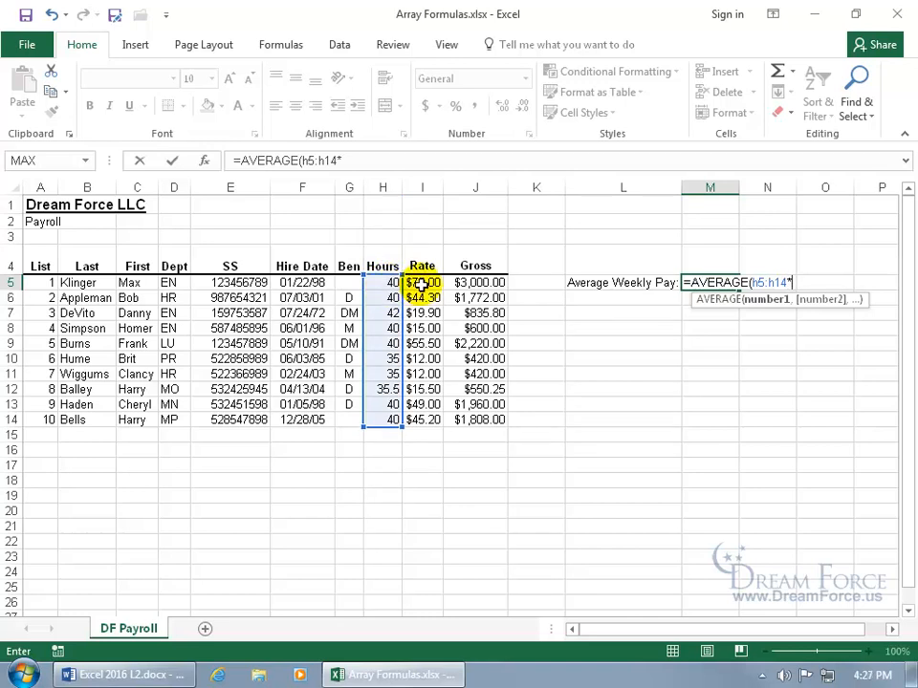
type("rat")
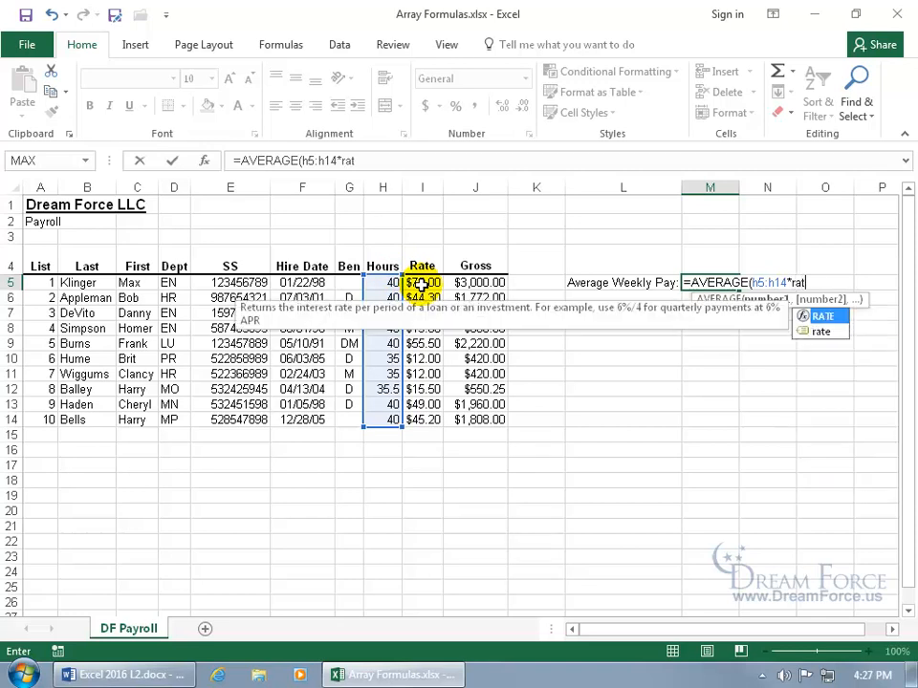
left_click(827, 336)
double_click(828, 339)
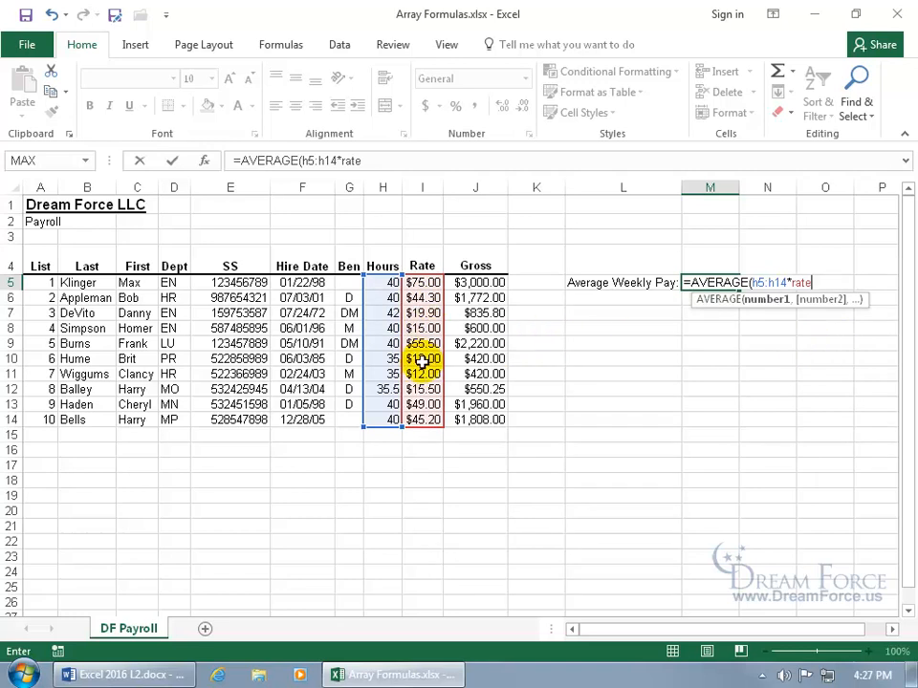
type(")")
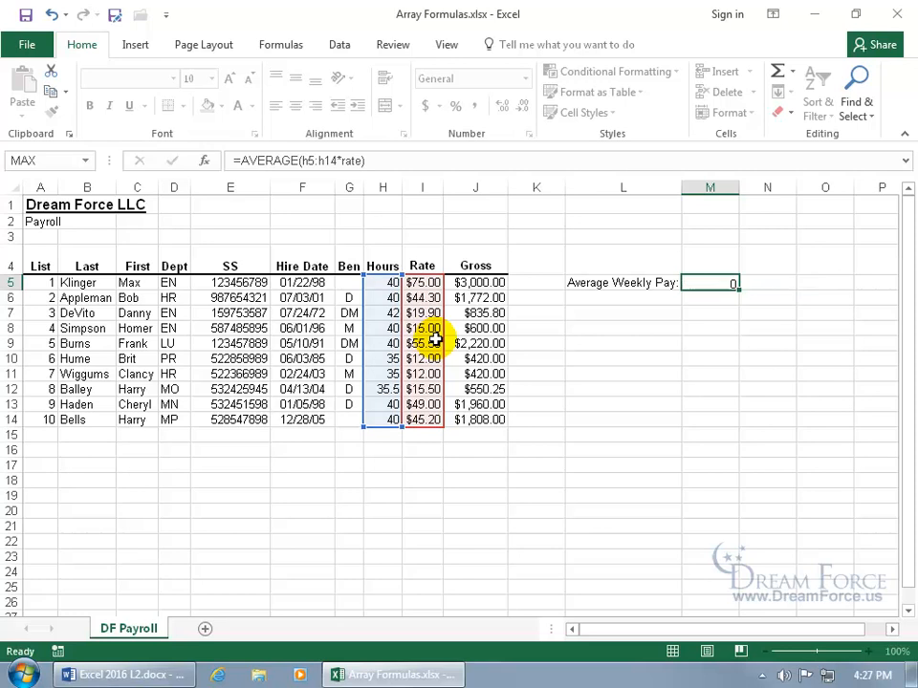
key("ctrl+shift+Return")
left_click_drag(477, 283, 473, 418)
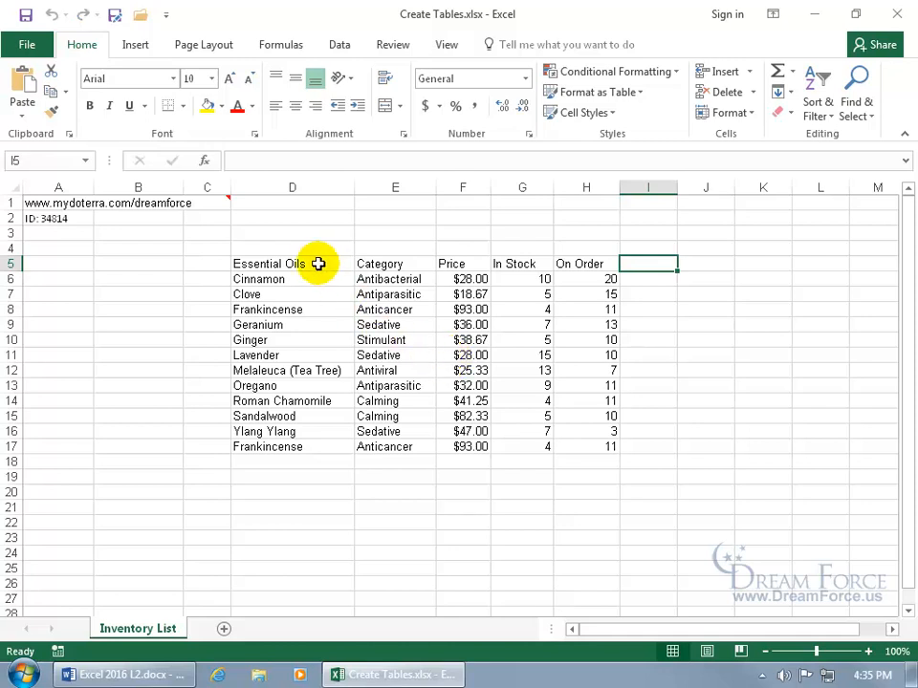
- Convert the essential oils inventory range D5:H17 into a table, keeping the first row as headers
left_click_drag(277, 265, 604, 447)
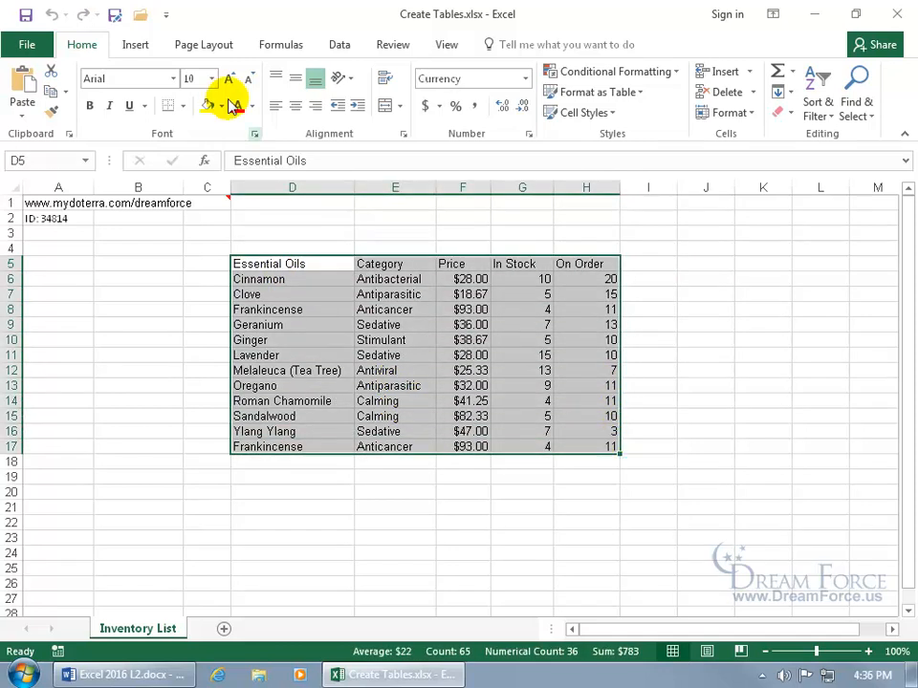
left_click(135, 44)
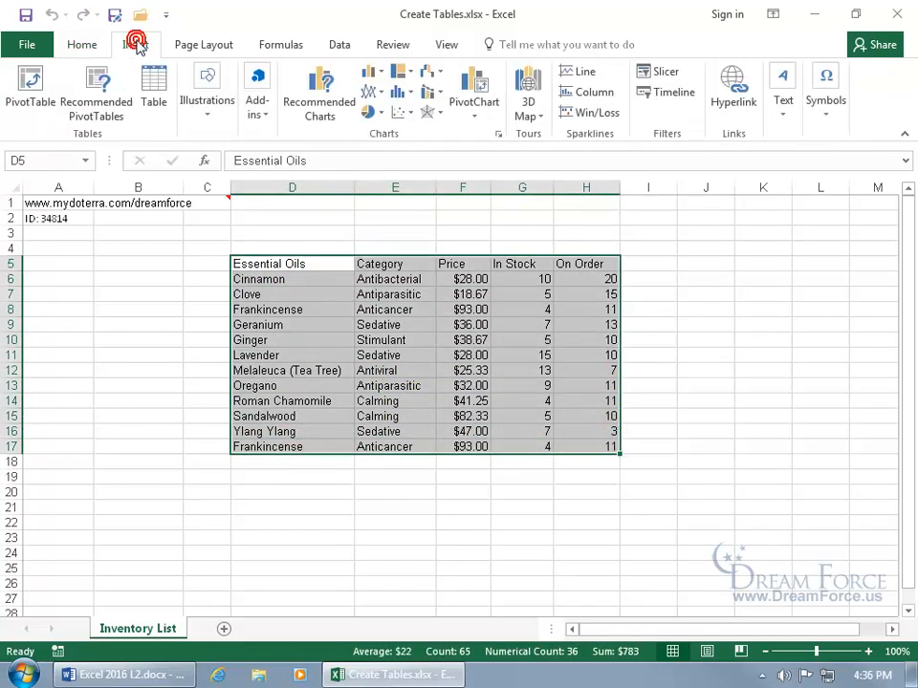
left_click(151, 94)
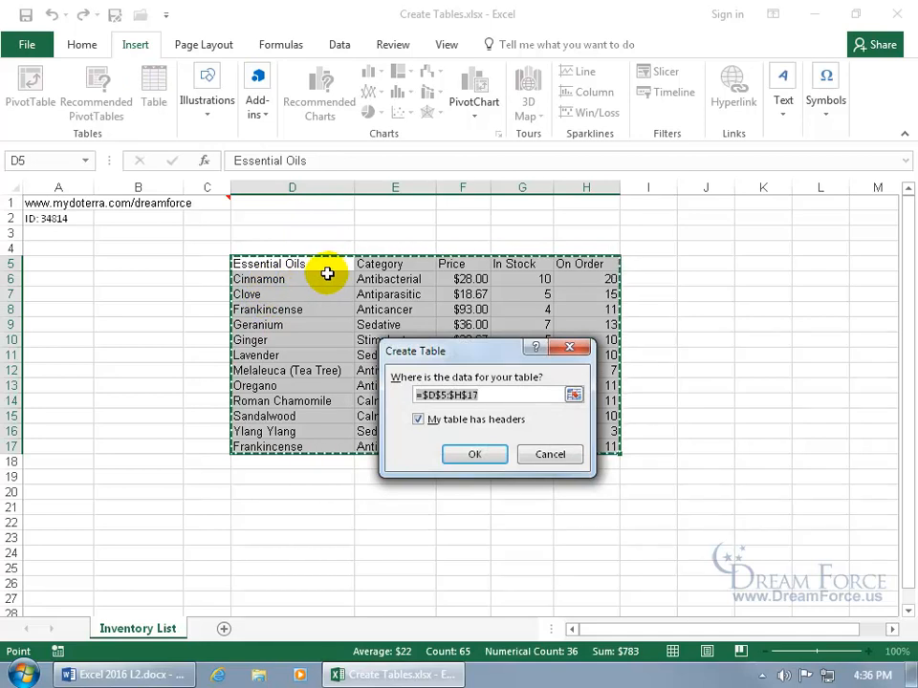
left_click(573, 395)
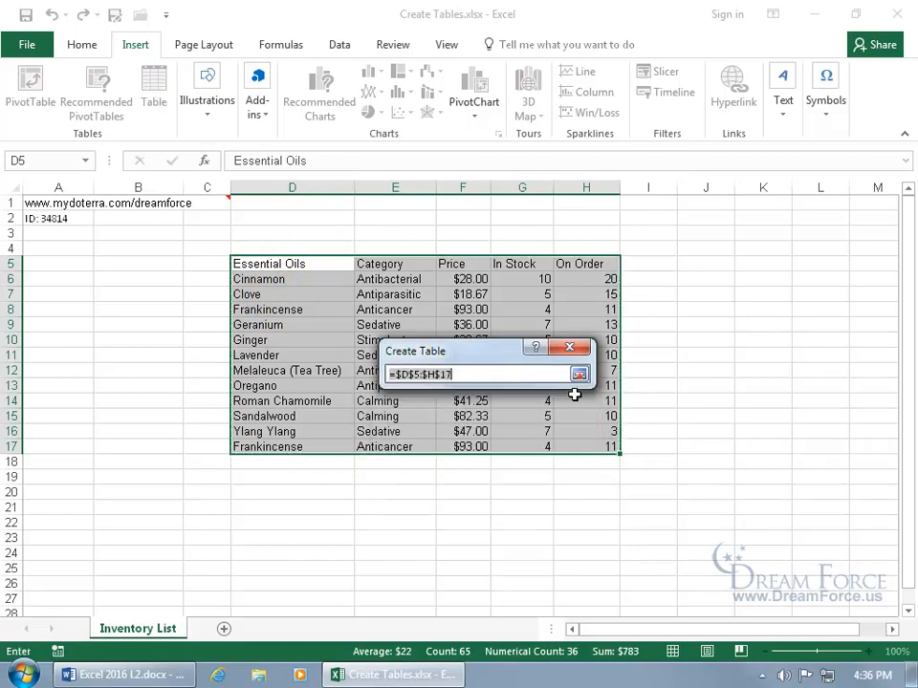
left_click_drag(273, 264, 584, 448)
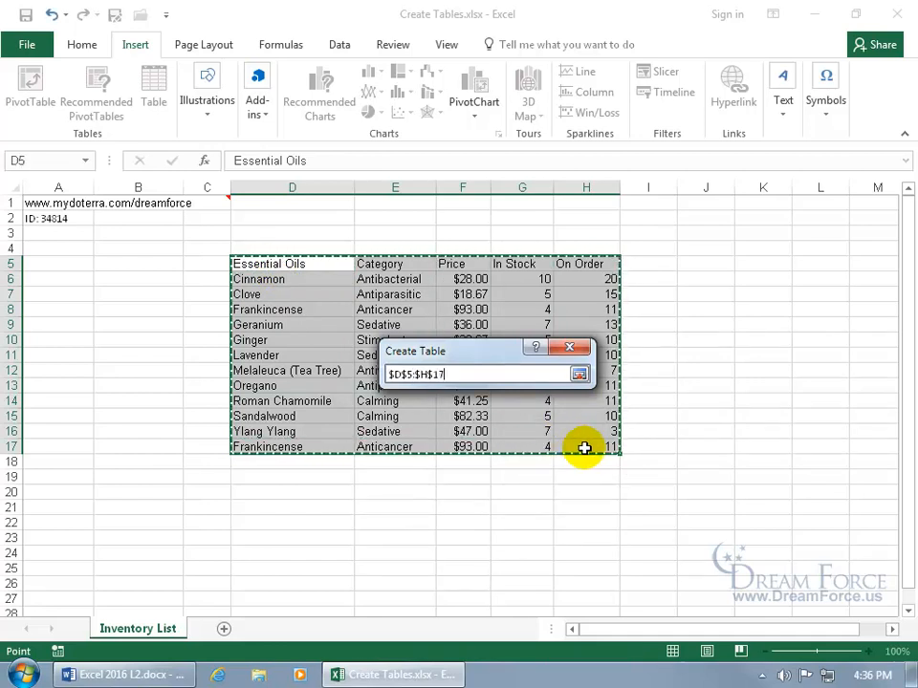
key("Return")
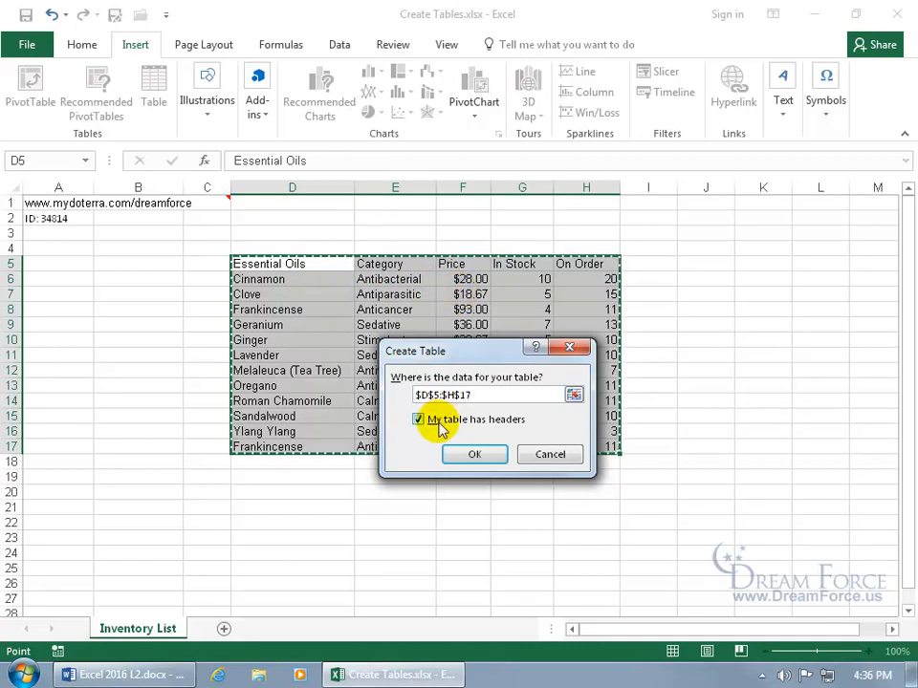
left_click(473, 454)
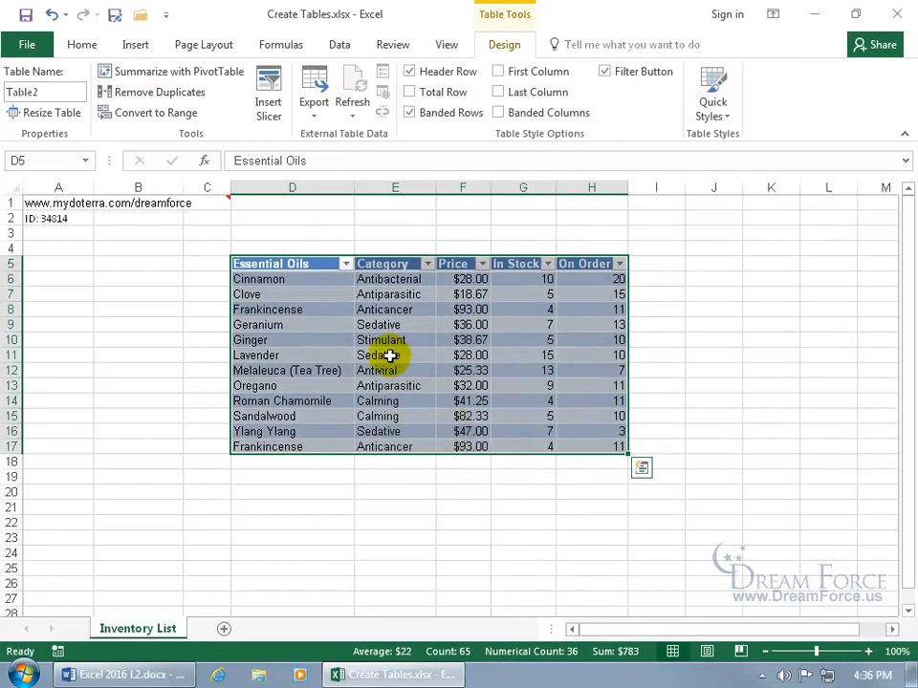
left_click(475, 351)
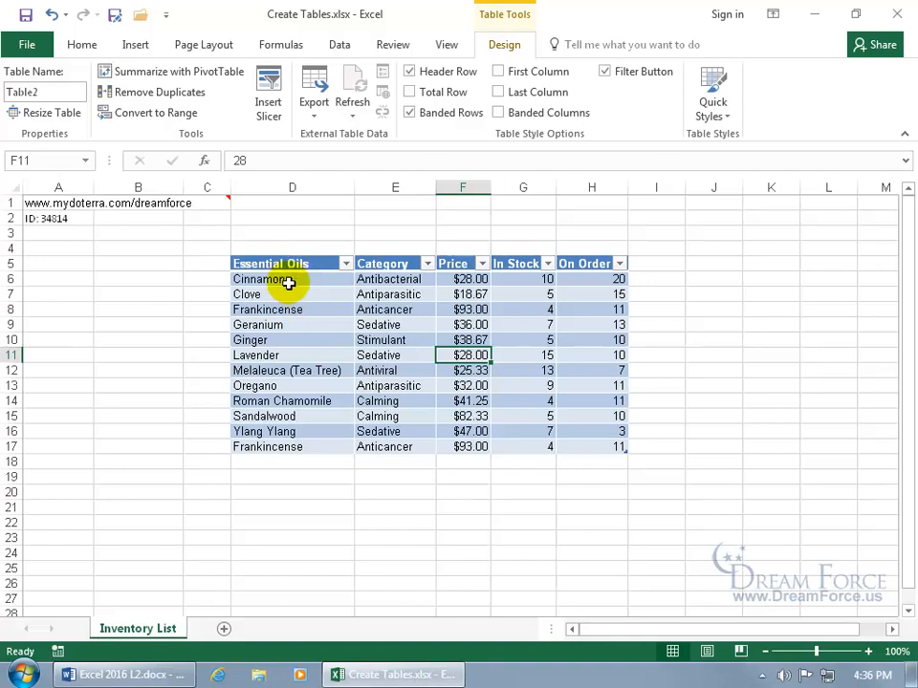
- View the sort and filter options of the Essential Oils column and close them without making changes
left_click(345, 264)
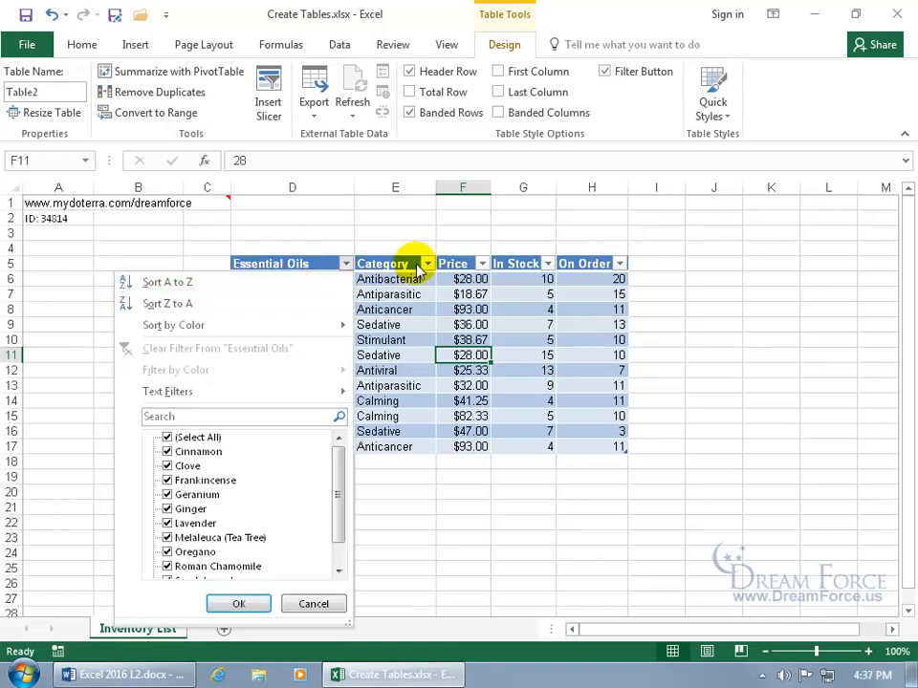
left_click(381, 284)
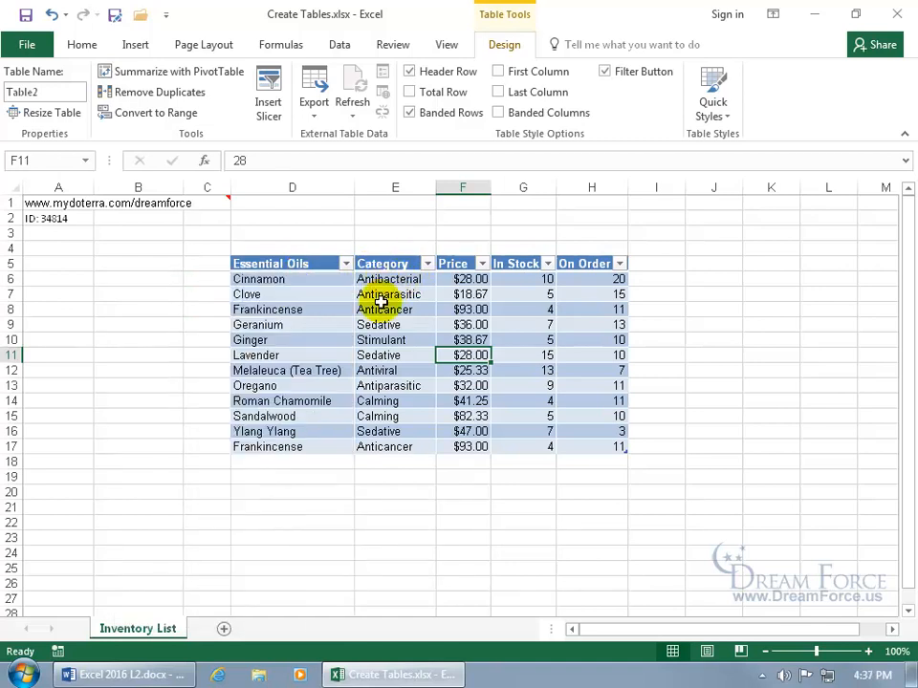
left_click(326, 296)
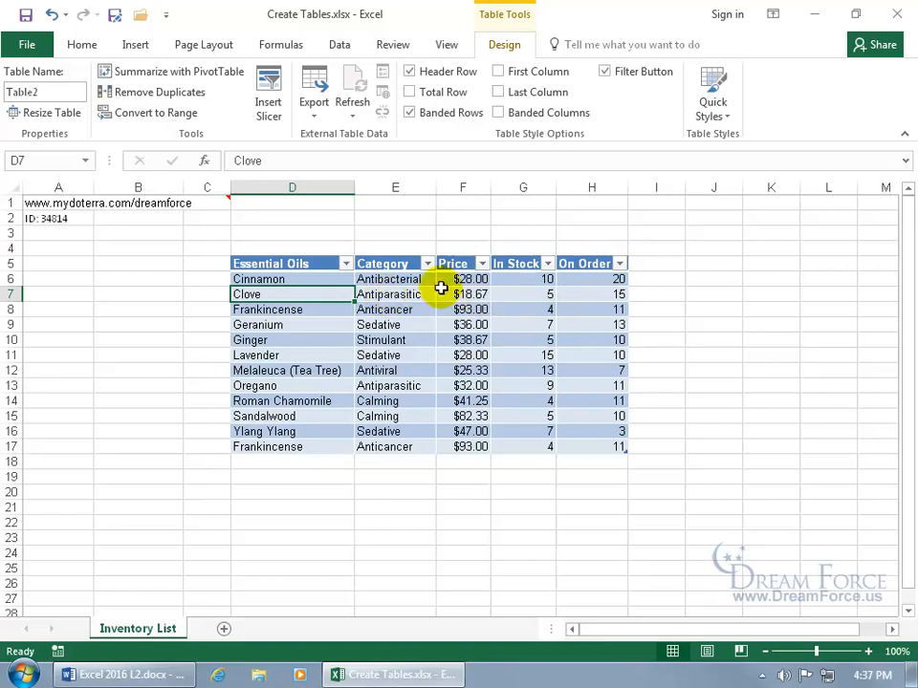
- Undo the table conversion and format D5:H17 as a table with headers in the light green banded style
left_click(54, 14)
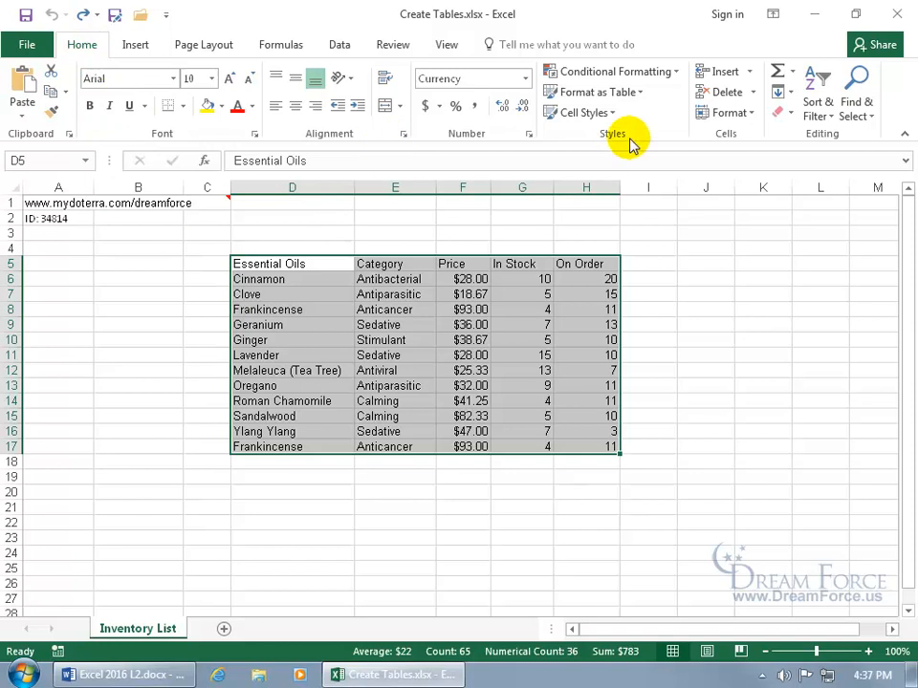
left_click(638, 93)
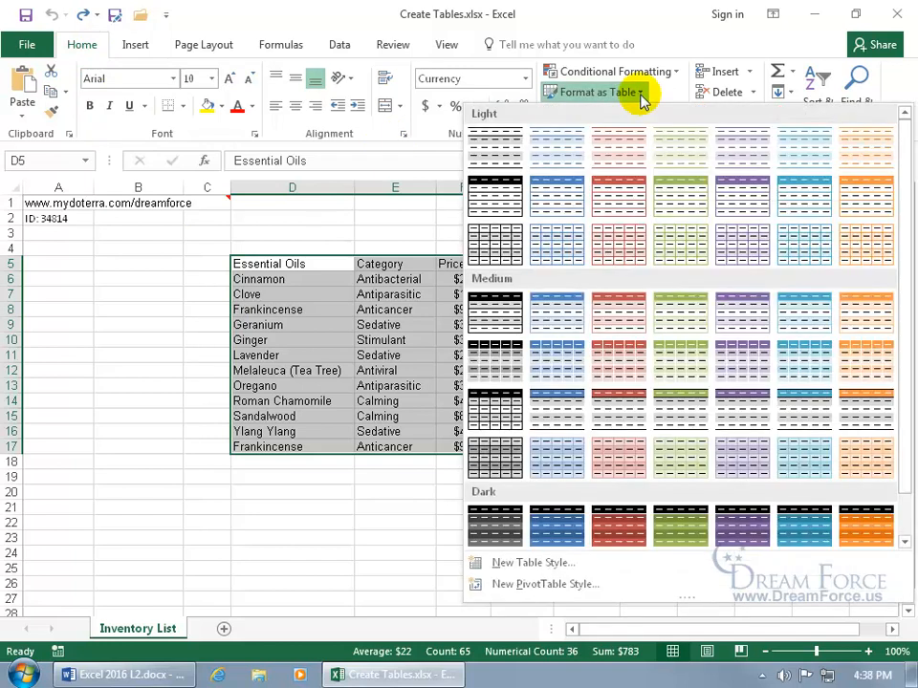
left_click(668, 165)
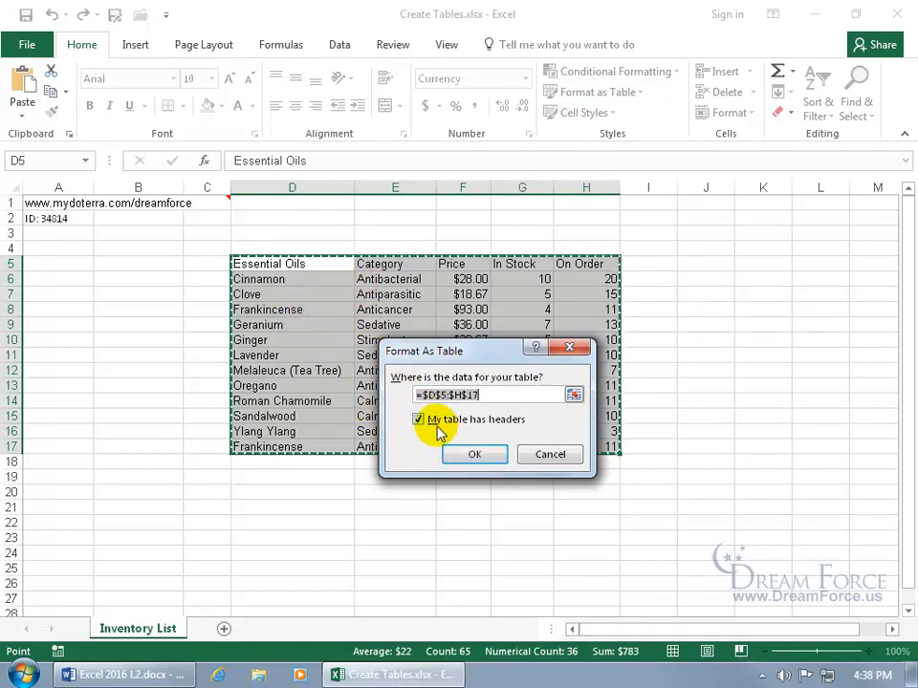
left_click(473, 454)
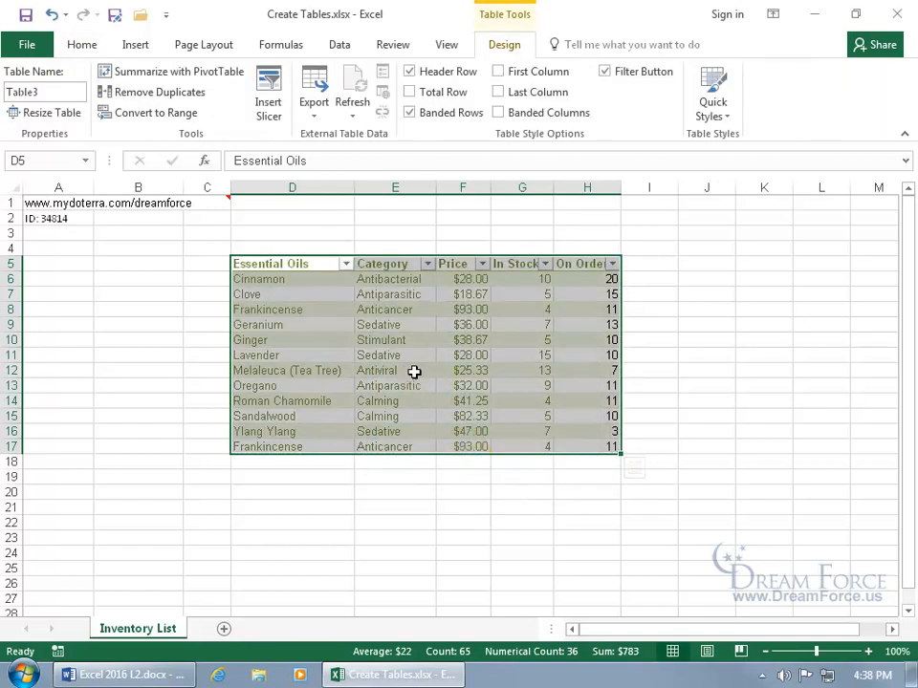
left_click(411, 371)
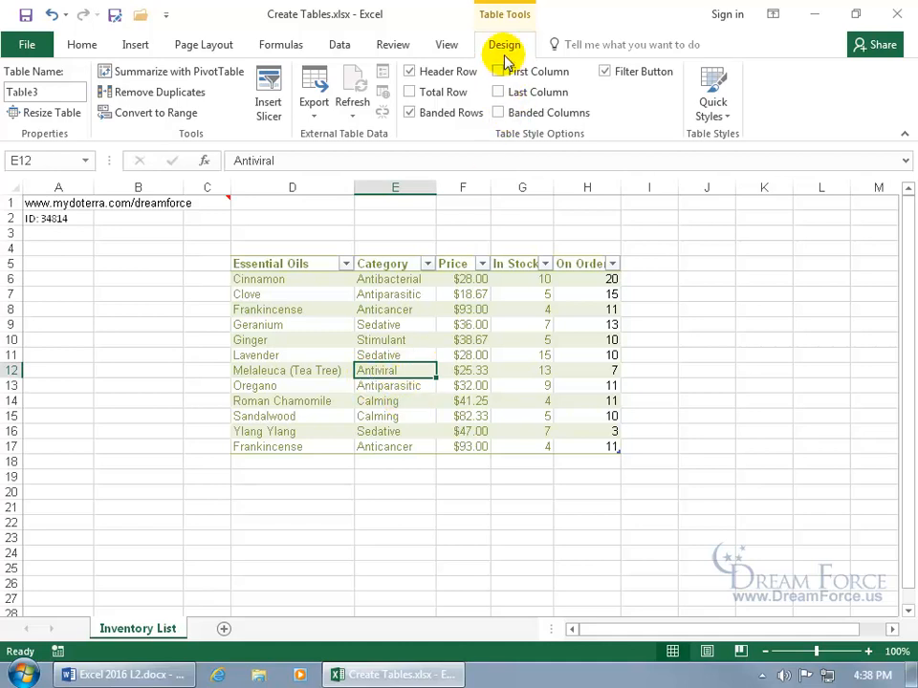
- Change the table to the light blue banded style and select cell G7 with the table design options showing
left_click(721, 112)
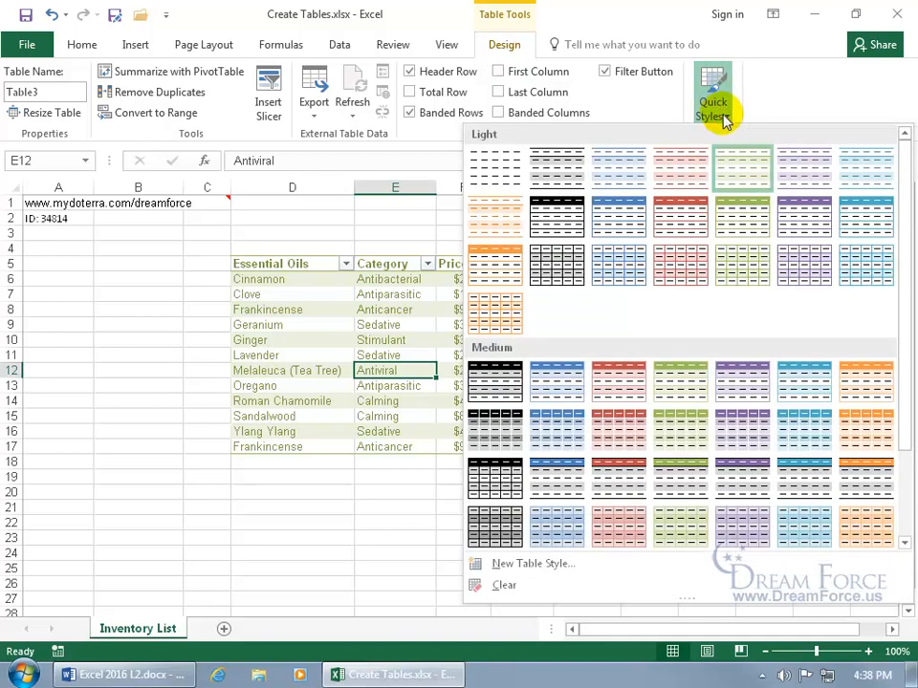
left_click(635, 168)
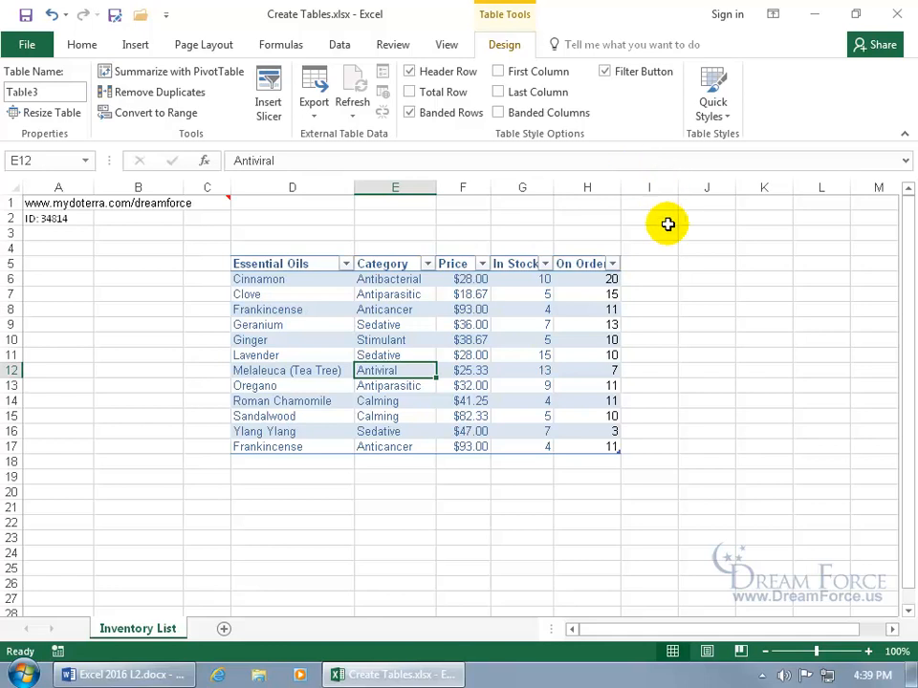
left_click(673, 262)
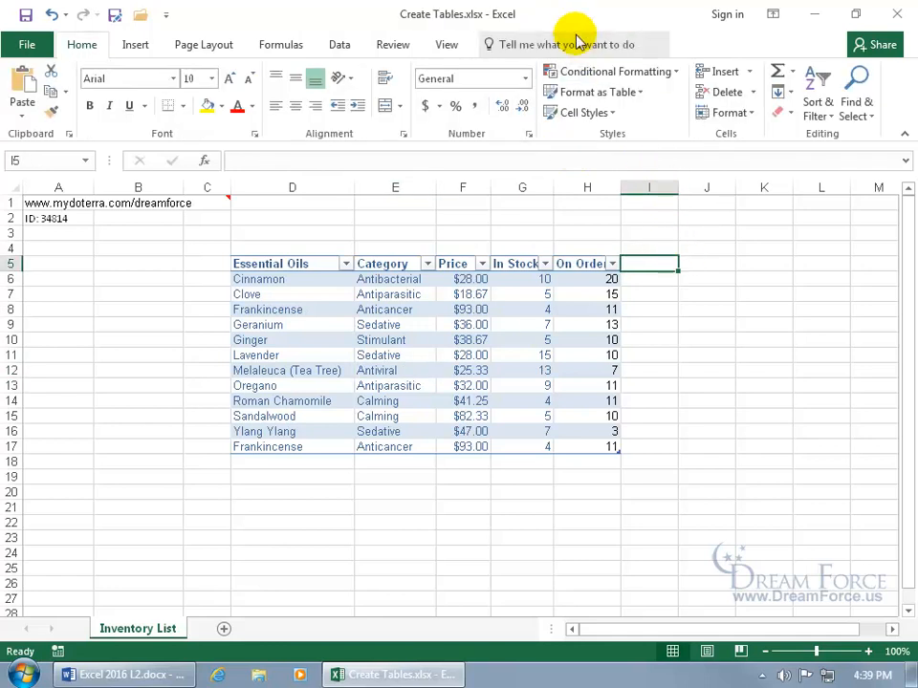
left_click(541, 291)
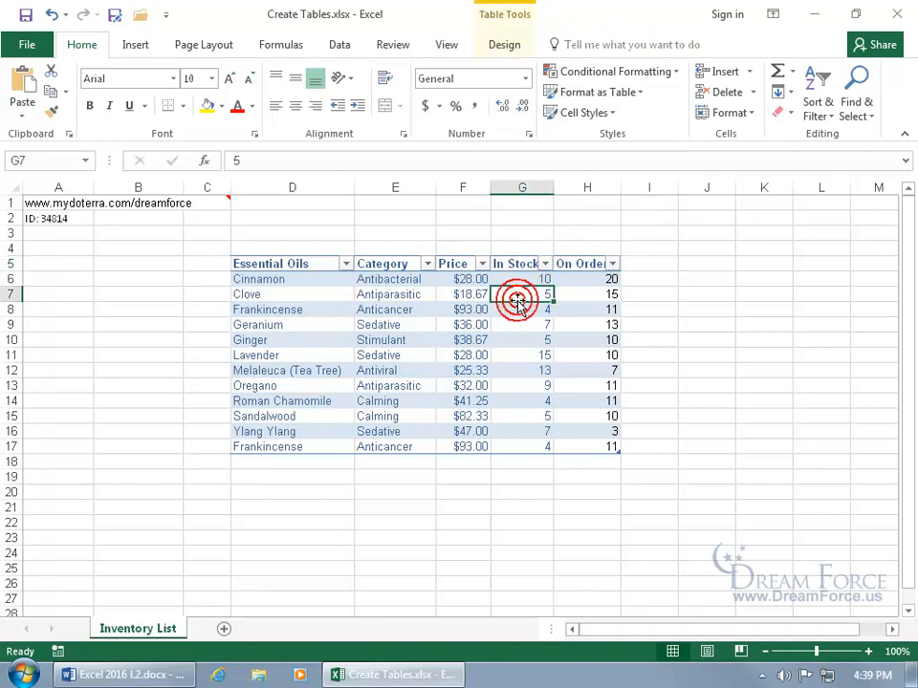
left_click(505, 48)
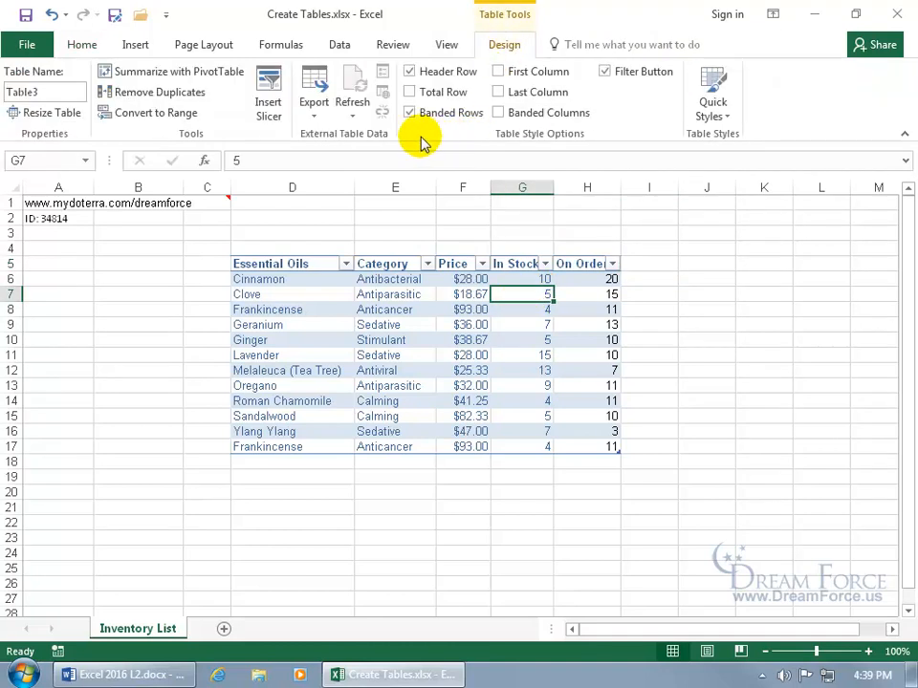
- Try to name the table "My Oils"
left_click(48, 91)
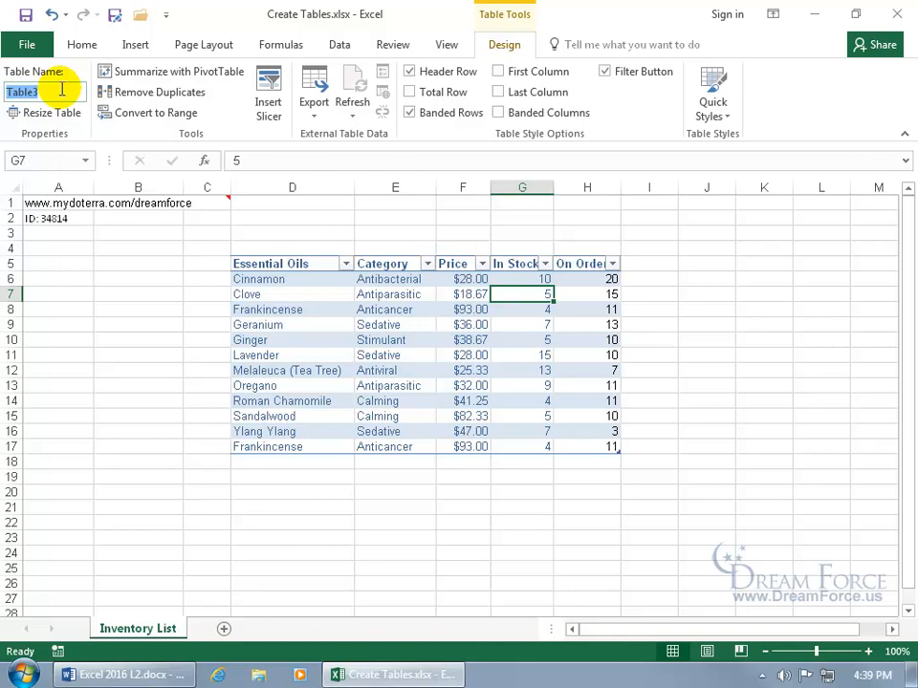
type("My Oils")
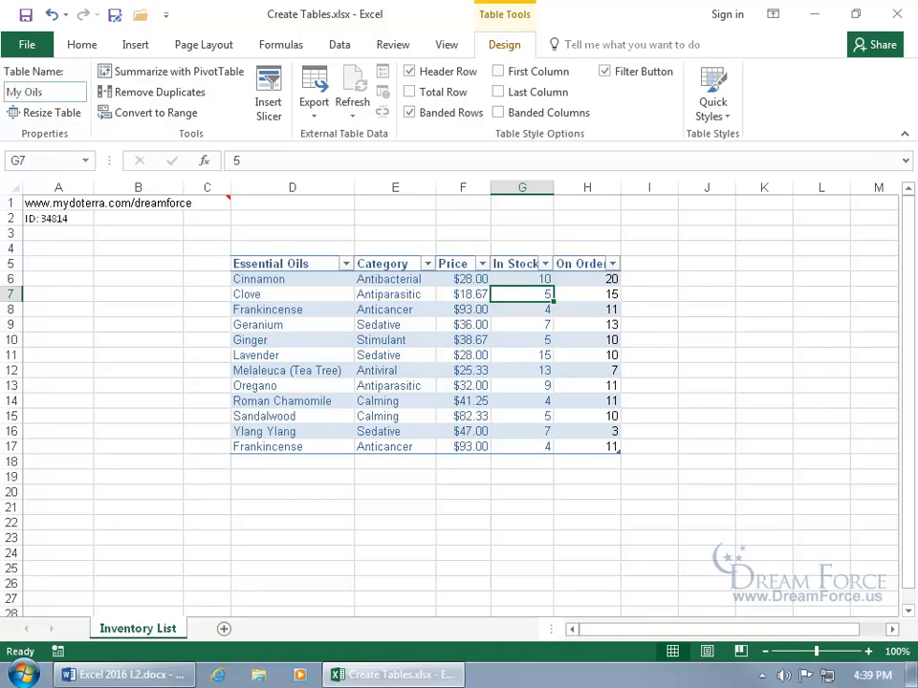
key("Return")
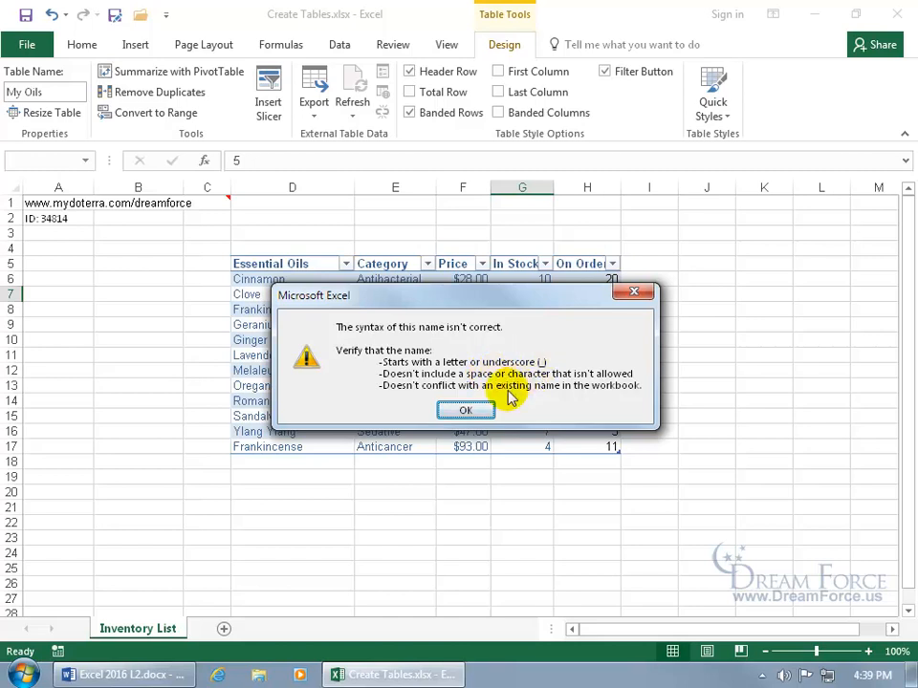
left_click(465, 409)
- Name the table My_Oils
left_click(56, 91)
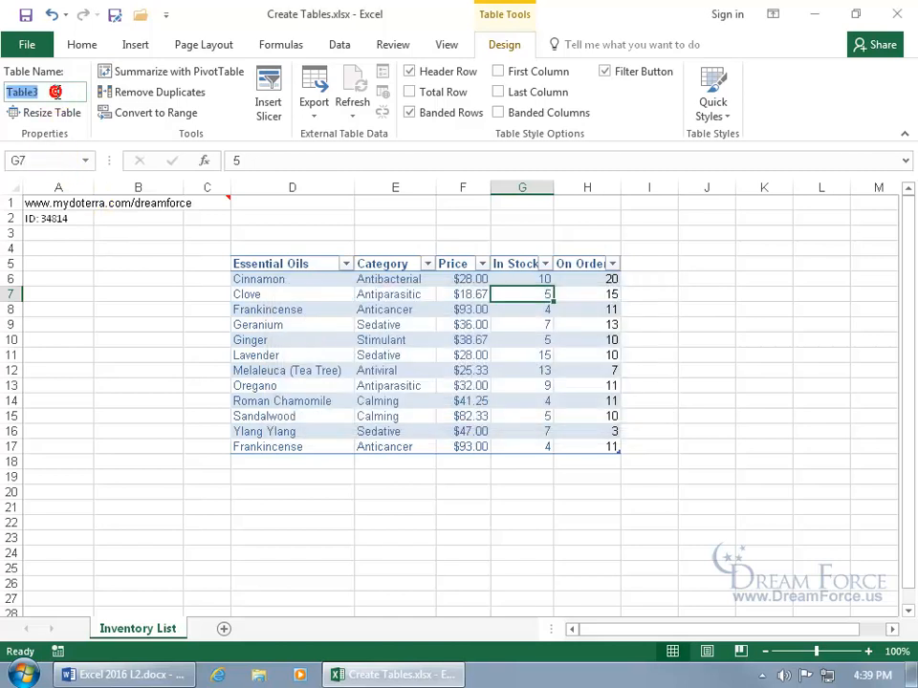
type("My_")
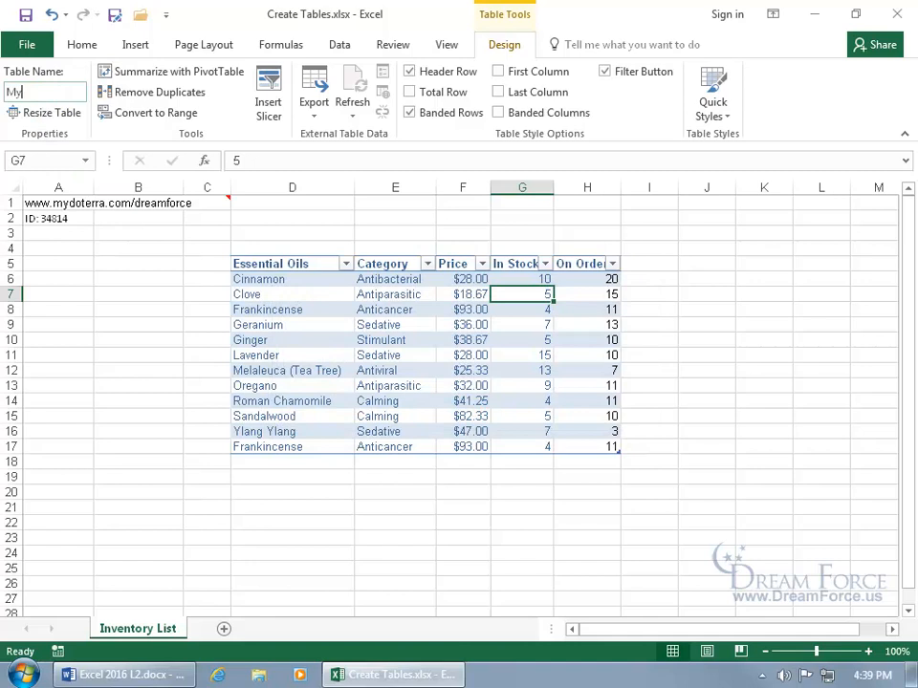
type("Oils")
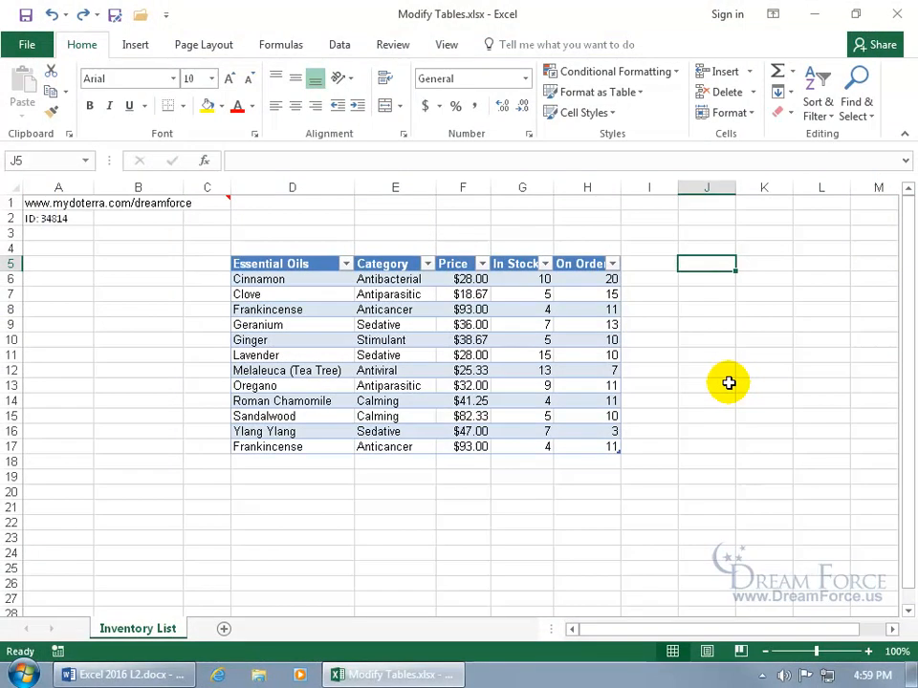
- In the Modify Tables workbook, insert a table column to the left of Essential Oils and delete that column again
right_click(305, 386)
mouse_move(402, 402)
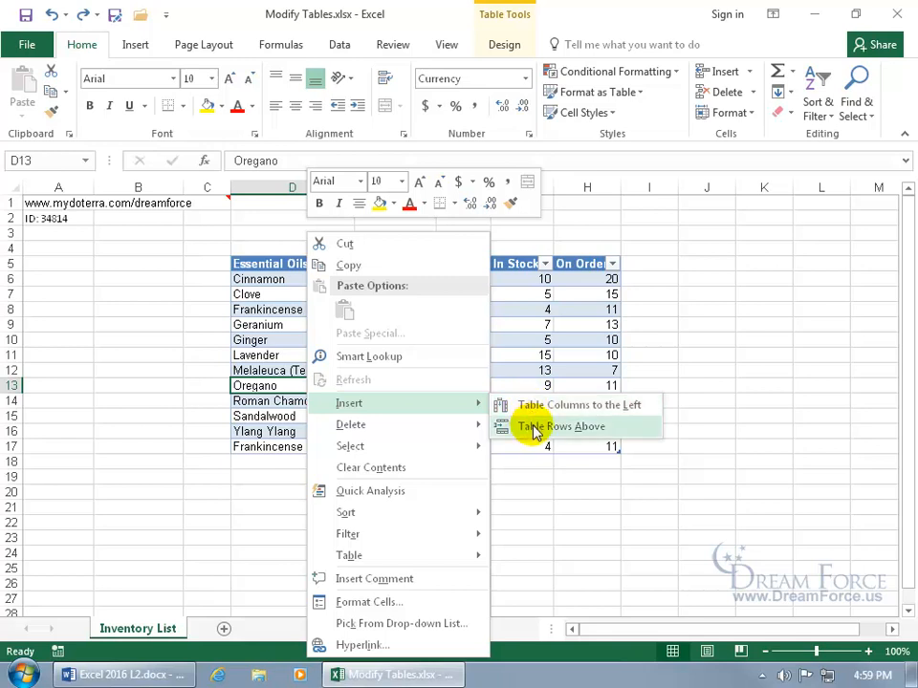
left_click(538, 405)
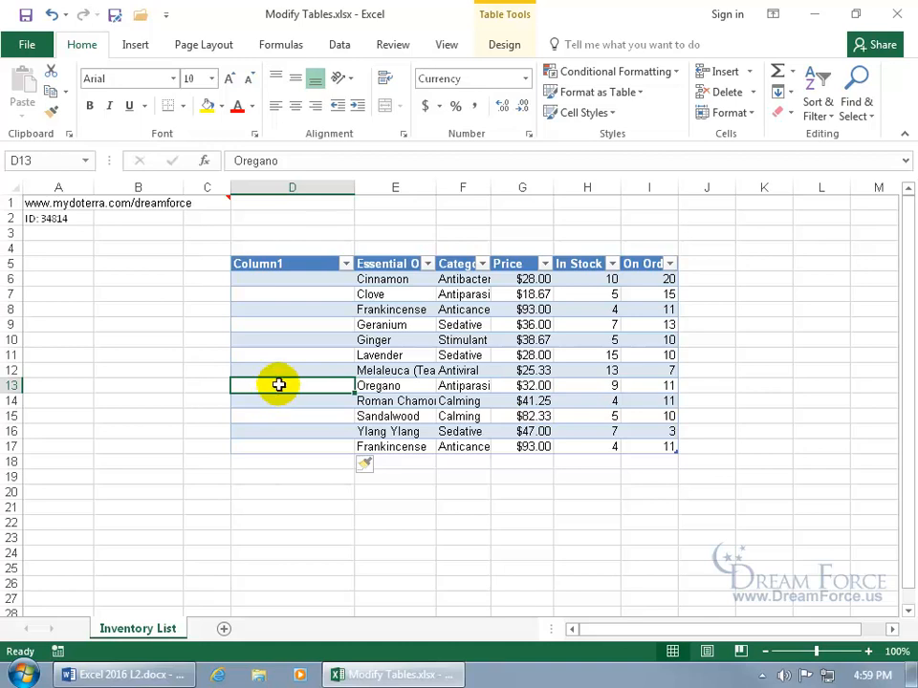
right_click(278, 387)
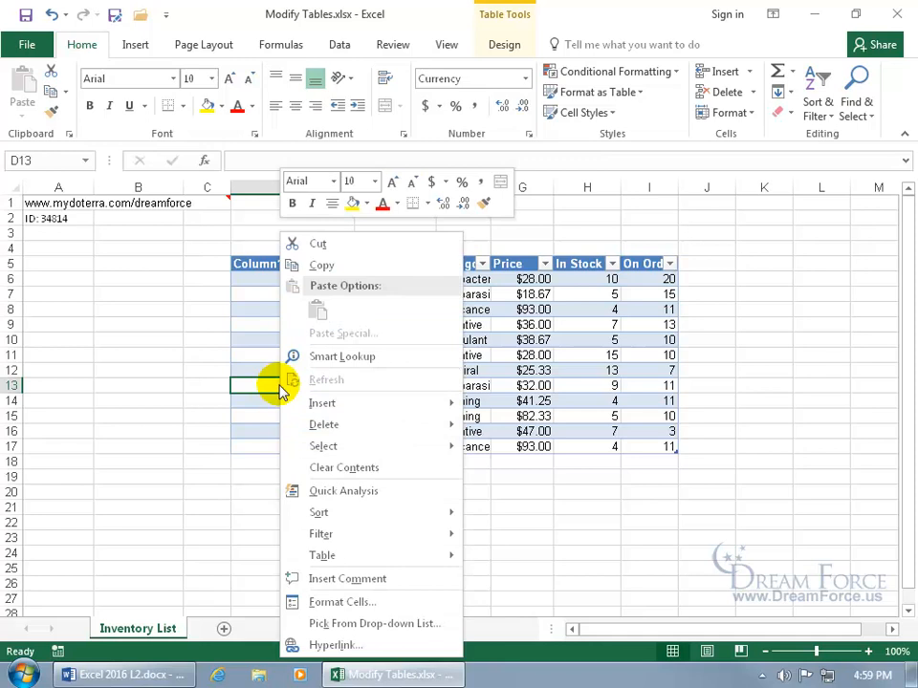
mouse_move(321, 429)
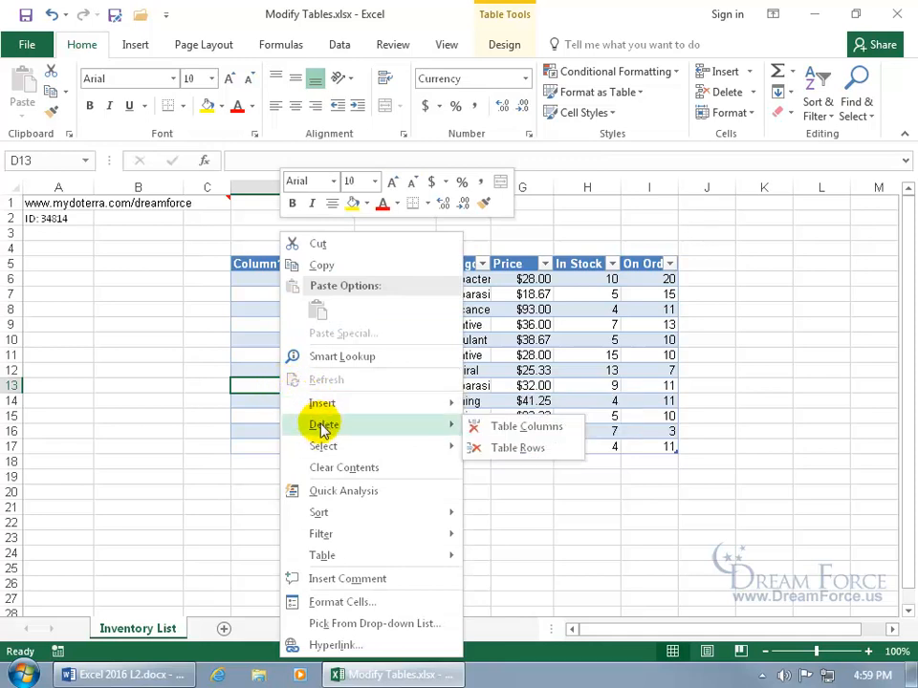
left_click(508, 430)
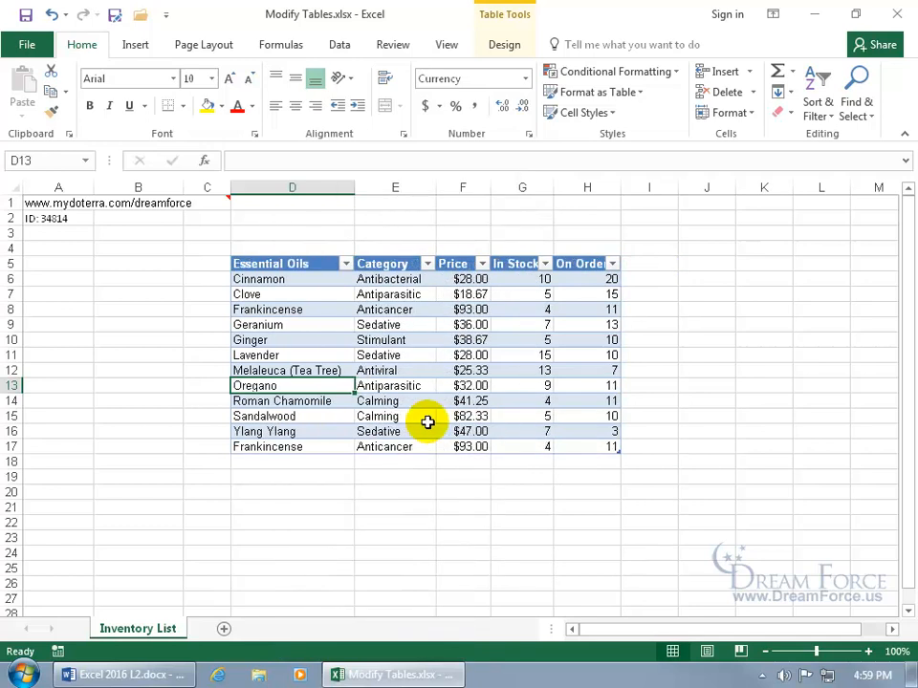
- Insert a table row below the last Frankincense row and undo the insertion
right_click(309, 447)
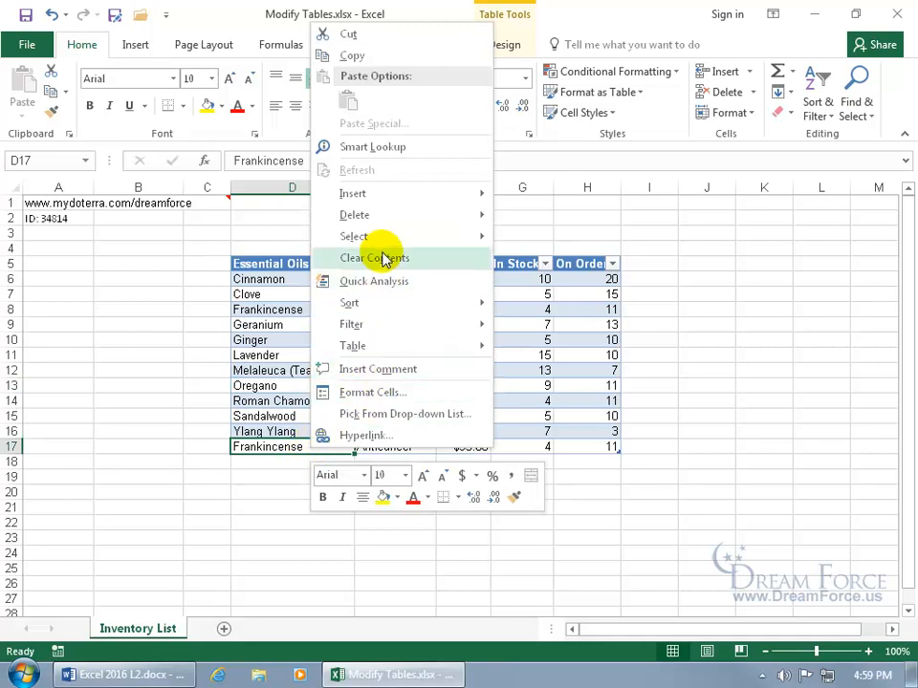
mouse_move(479, 197)
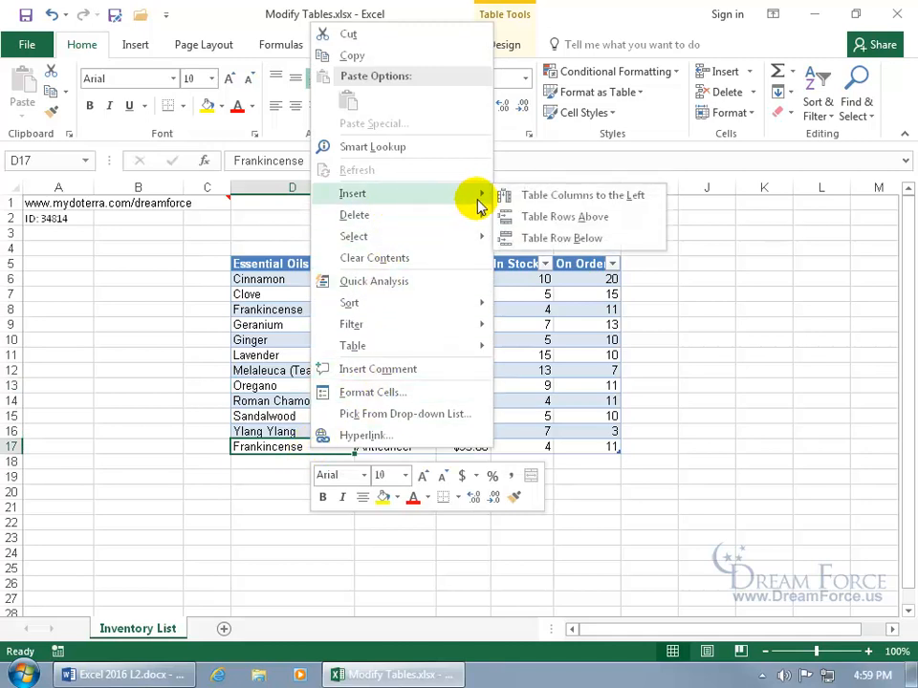
left_click(559, 239)
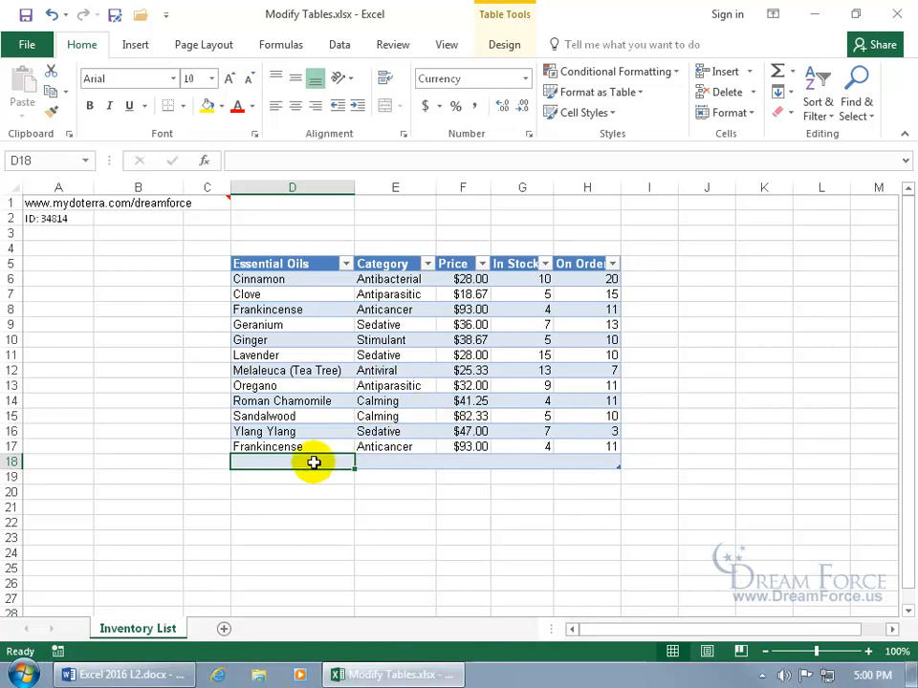
left_click(50, 15)
- Add a new row after the table's last cell H17, containing Ylang Ylang, Sedative, 47, 7 and 3
left_click(582, 446)
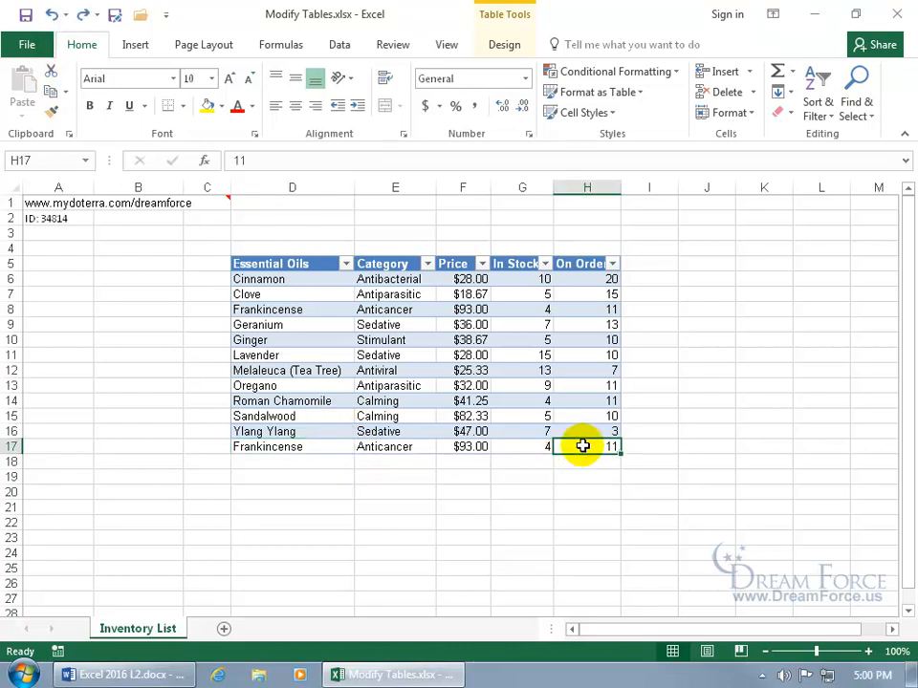
key("Tab")
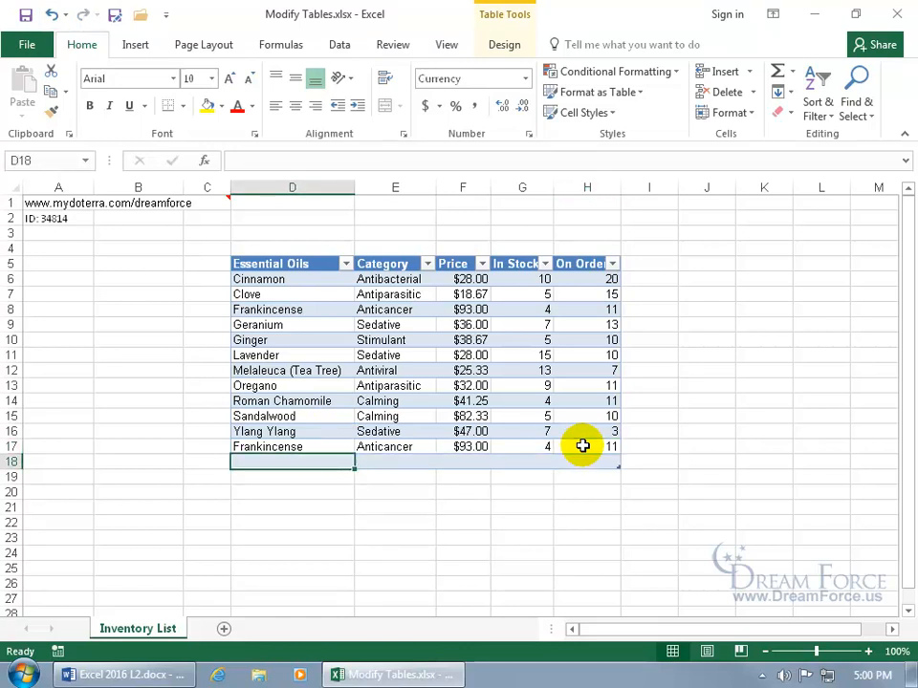
type("Ylang Ylang")
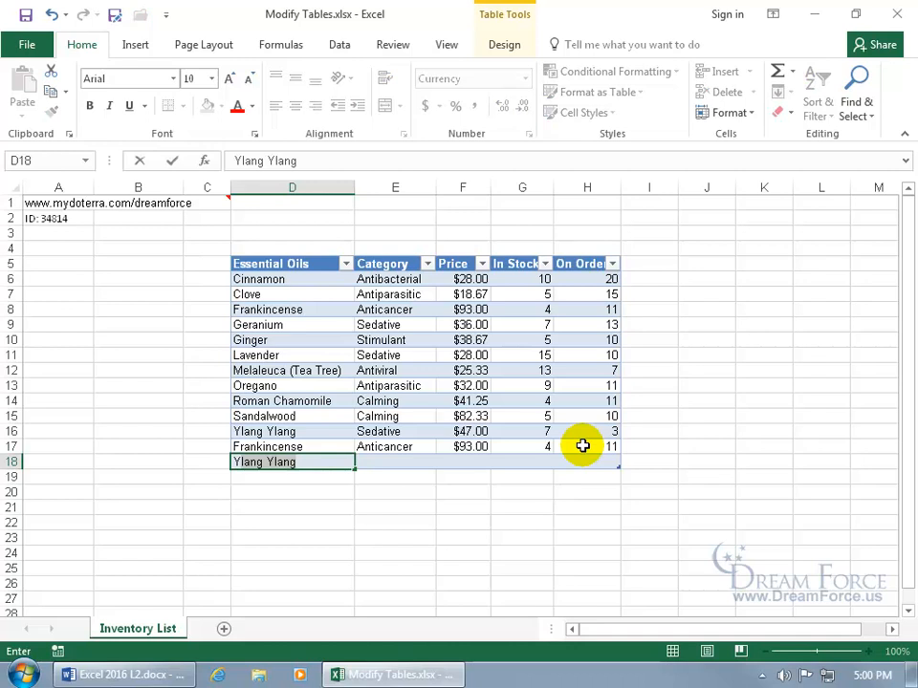
key("Tab")
type("Sedative")
key("Tab")
type("47")
key("Tab")
type("7")
key("Tab")
type("3")
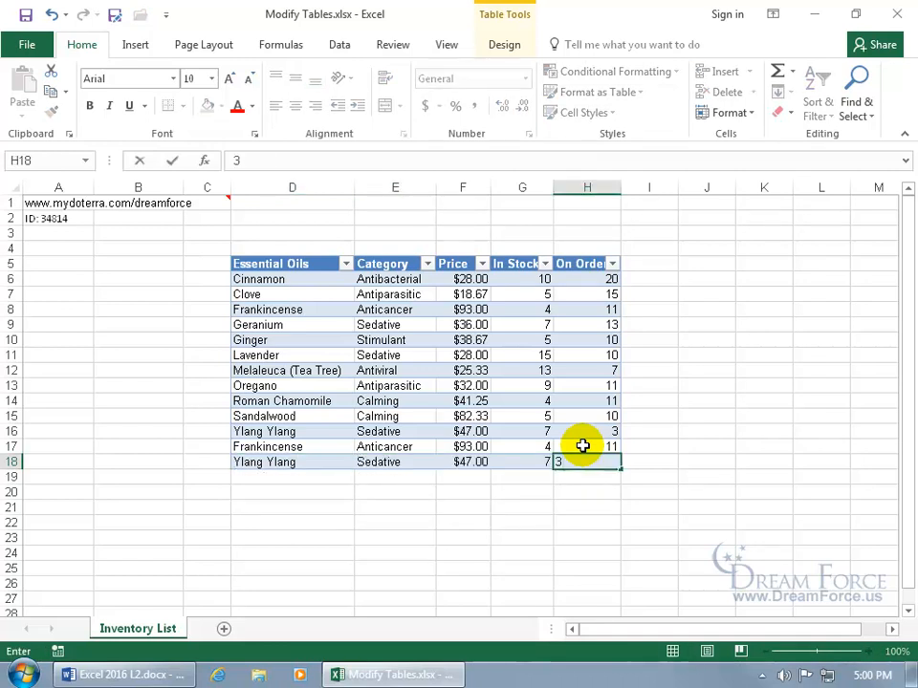
key("Return")
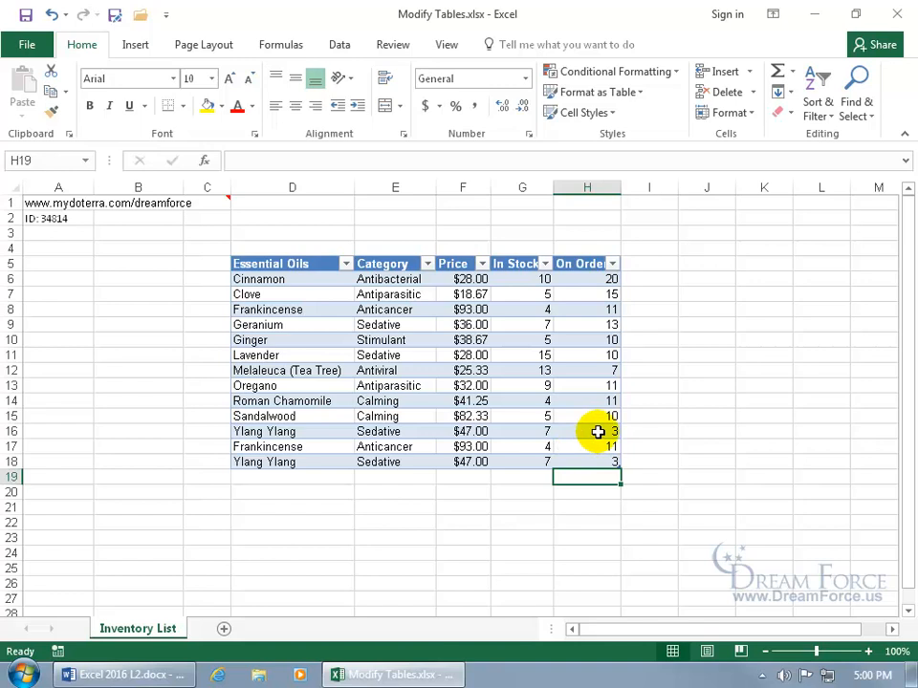
- Open the Remove Duplicates settings for the essential oils table
left_click(278, 463)
left_click(301, 431)
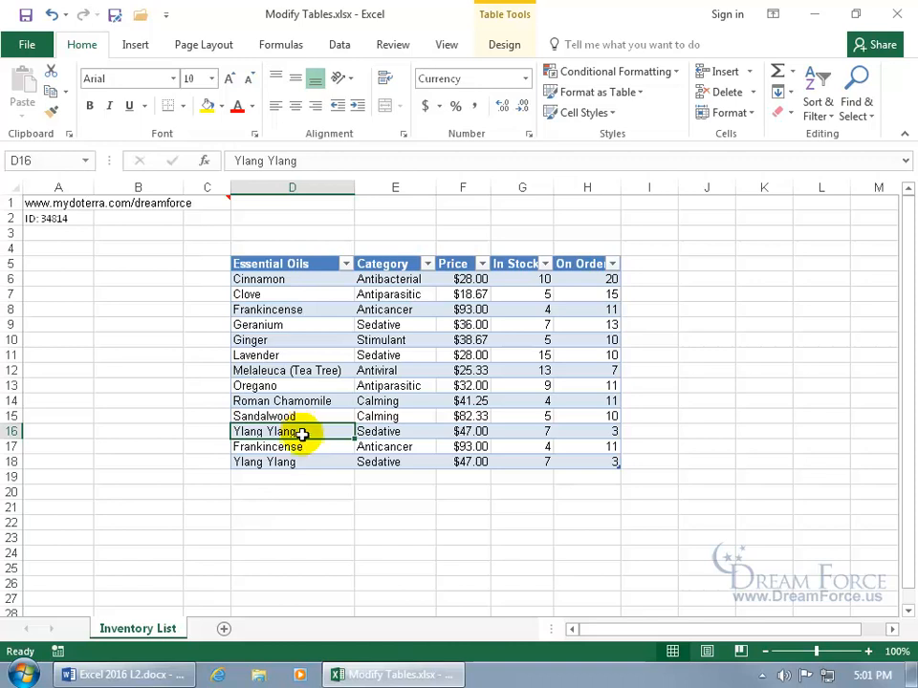
left_click(292, 446)
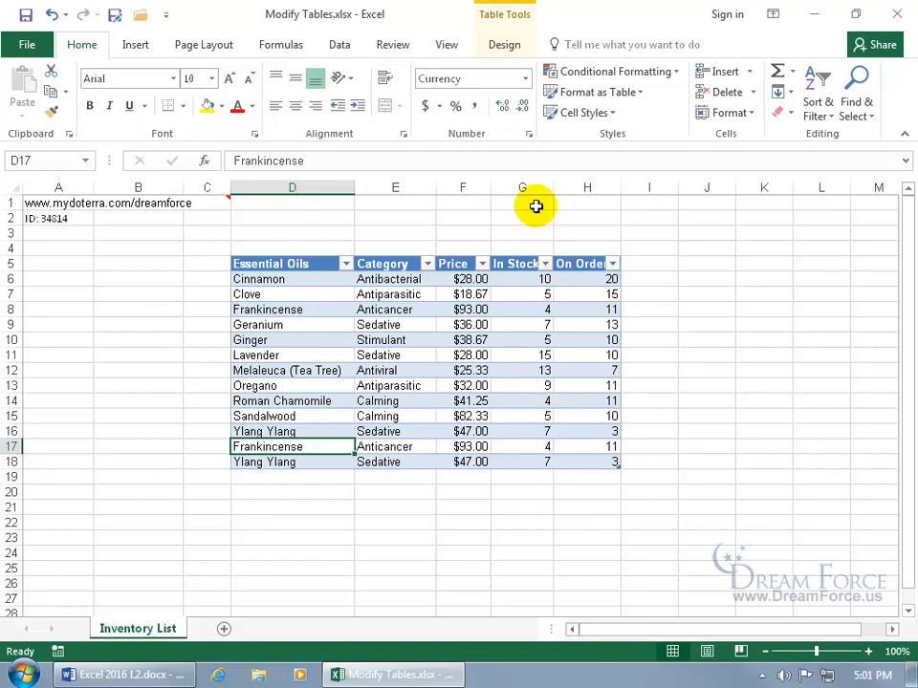
left_click(508, 46)
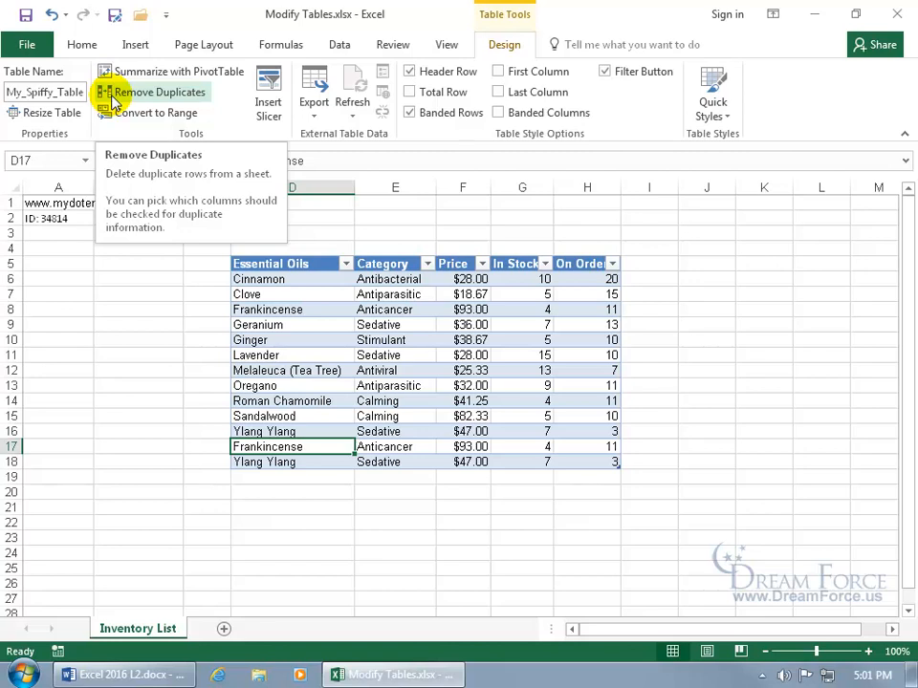
left_click(344, 45)
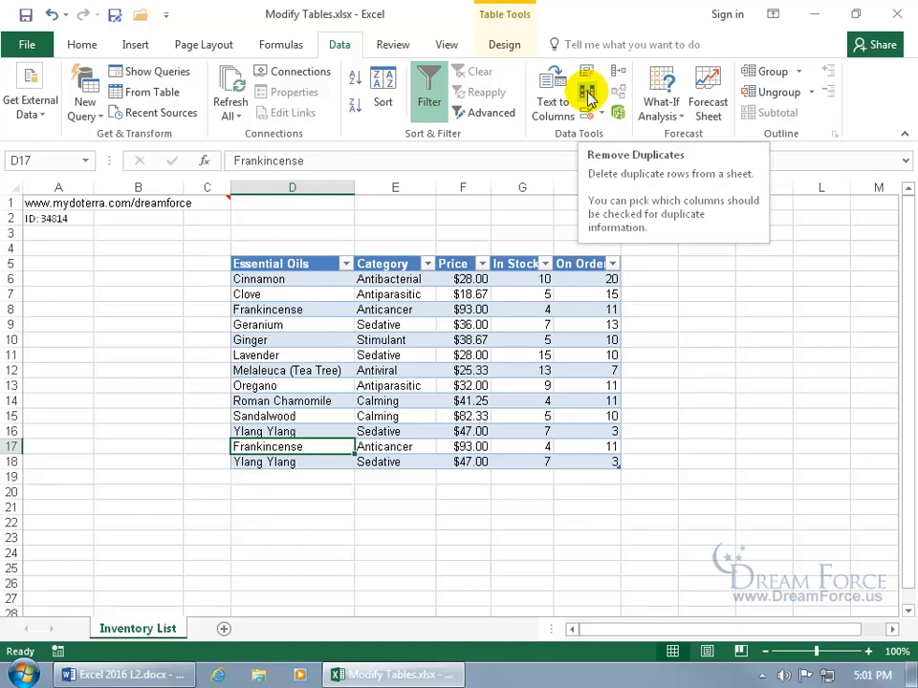
left_click(506, 45)
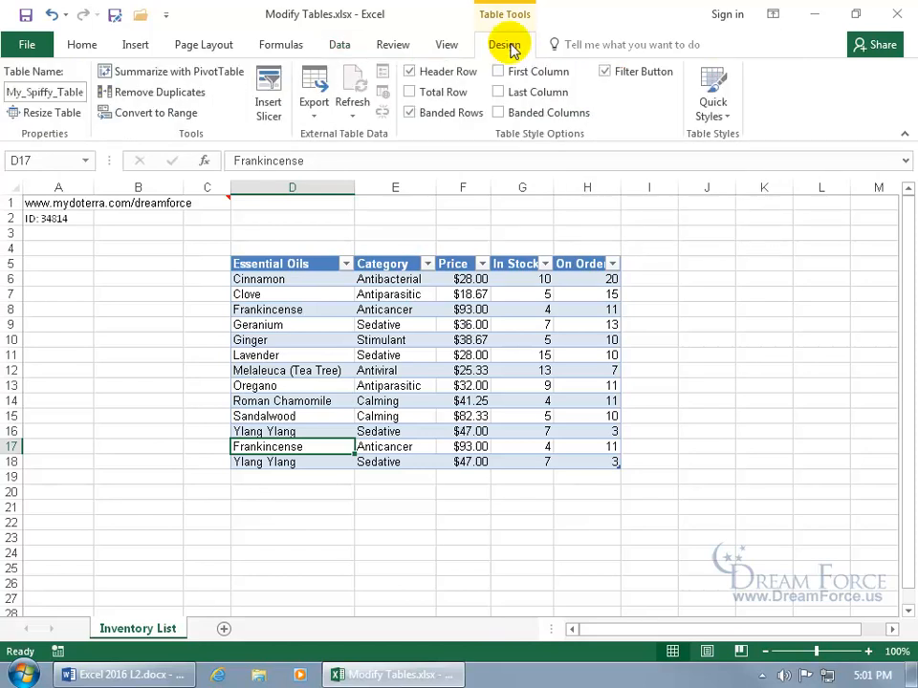
left_click(175, 96)
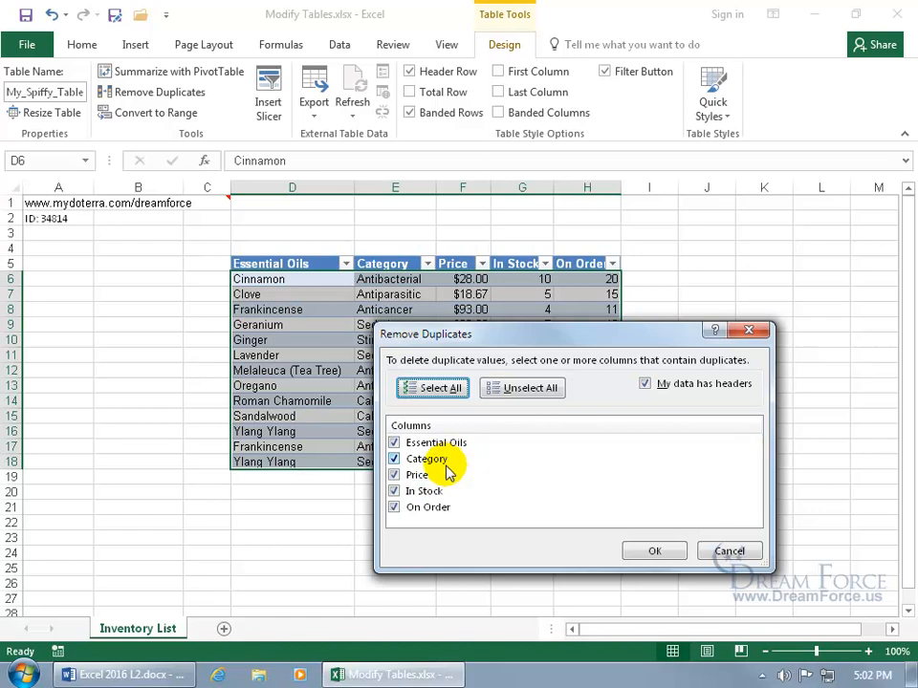
- Limit the duplicate check to the Essential Oils column by excluding Category, Price, In Stock and On Order
left_click(393, 459)
left_click(392, 474)
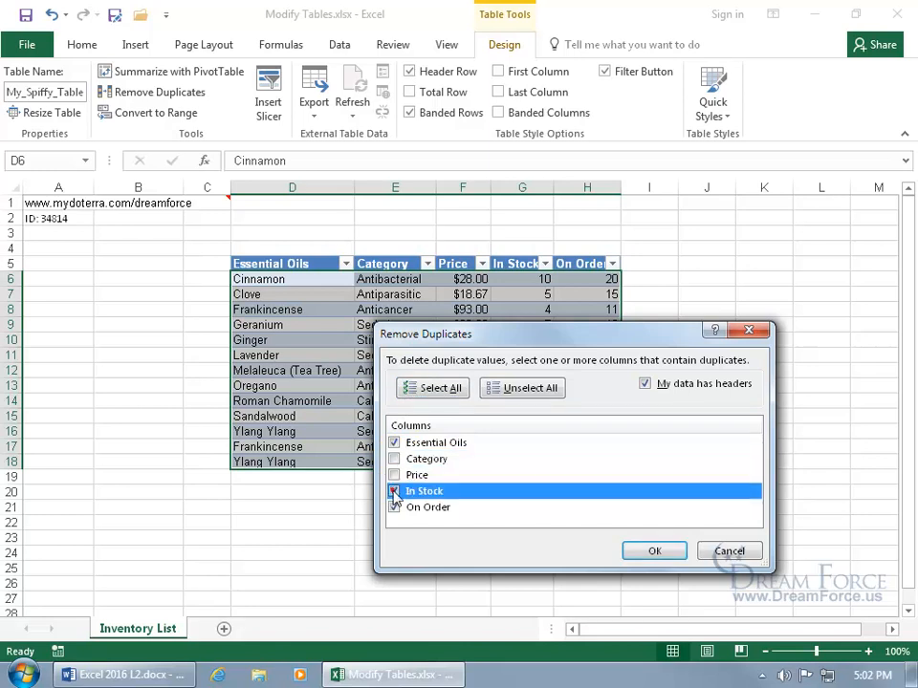
left_click(393, 490)
left_click(393, 506)
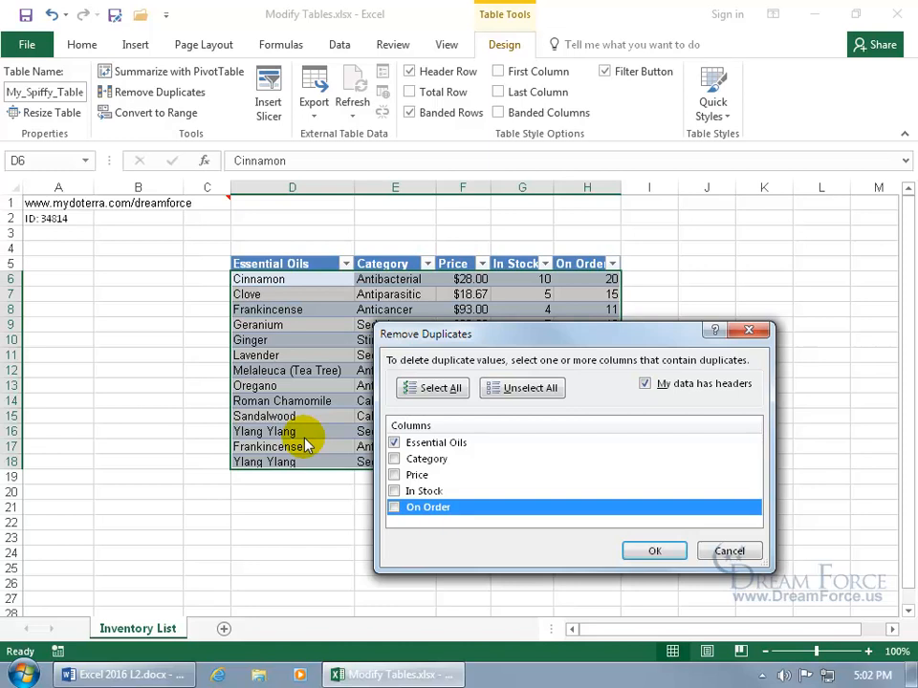
- Include Category, Price, In Stock and On Order alongside Essential Oils in the duplicate check and remove the duplicate rows
left_click(395, 460)
left_click(394, 460)
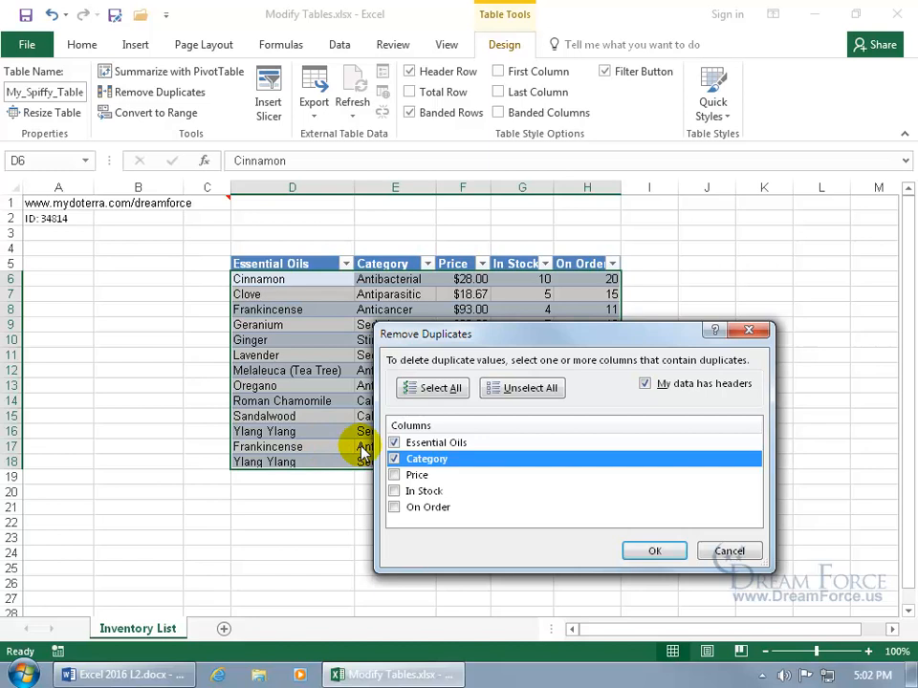
left_click(411, 476)
left_click(394, 475)
left_click(394, 491)
left_click(394, 506)
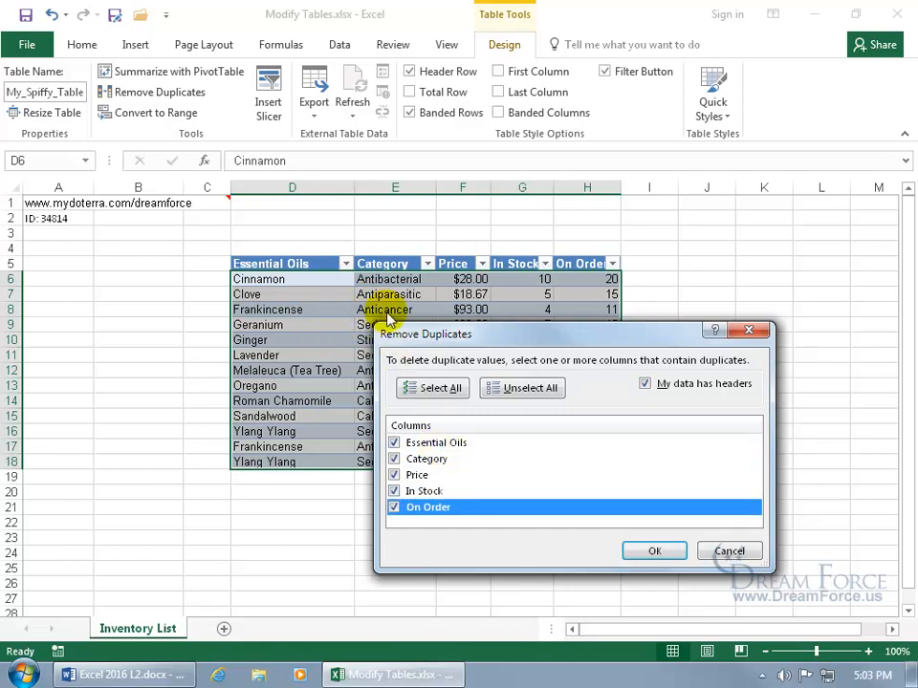
left_click_drag(424, 335, 563, 428)
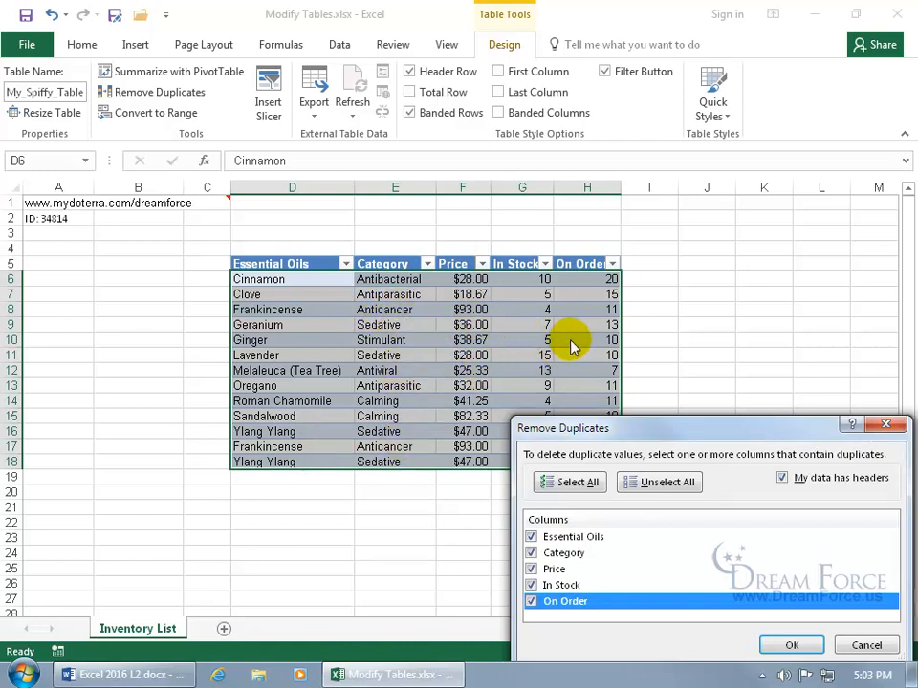
left_click_drag(640, 440, 355, 300)
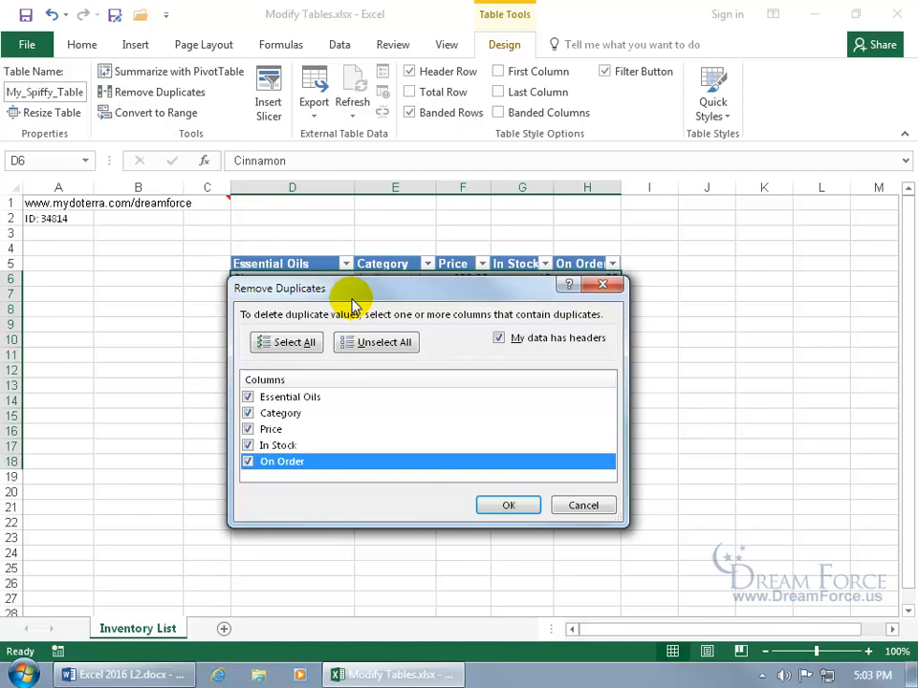
left_click(513, 507)
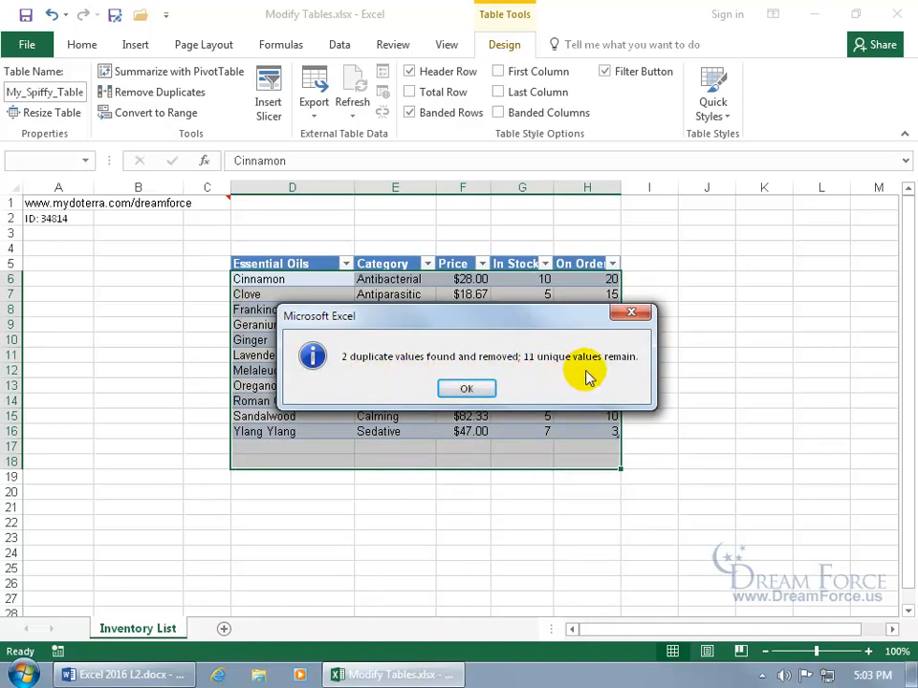
left_click(471, 387)
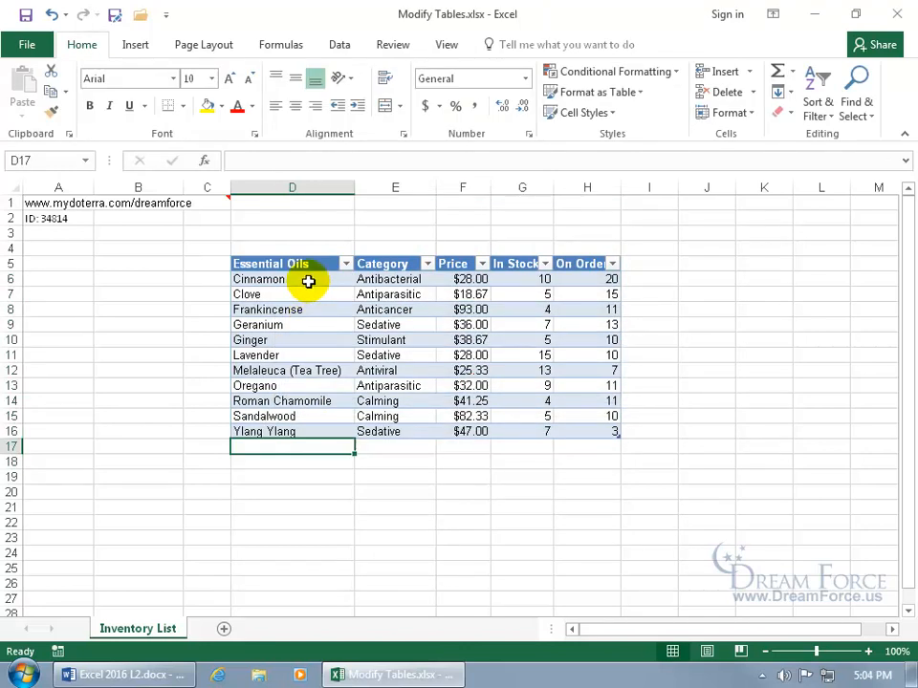
- Add a total row to the essential oils table
left_click(306, 281)
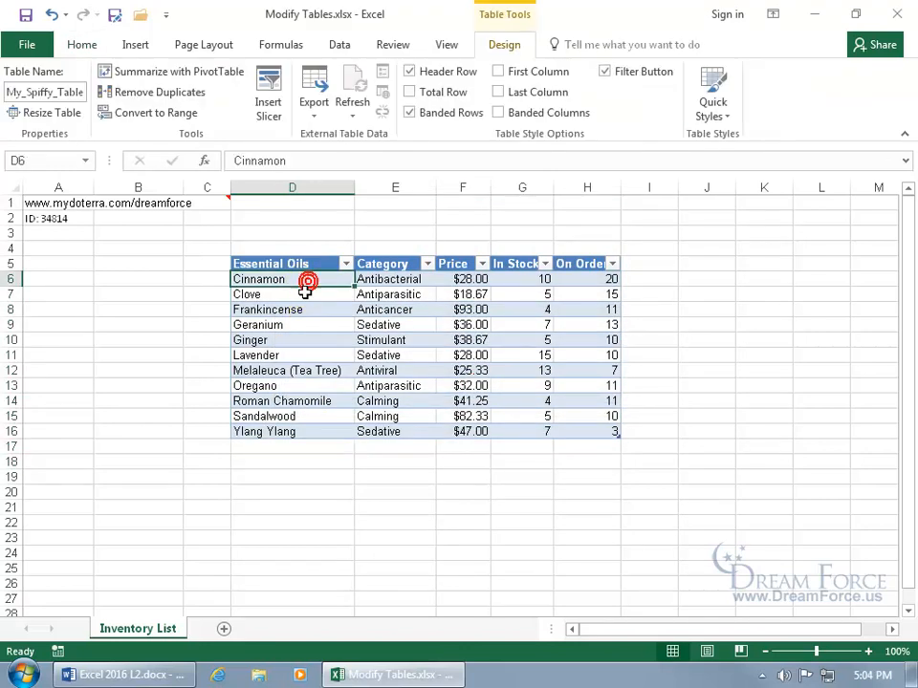
left_click(304, 431)
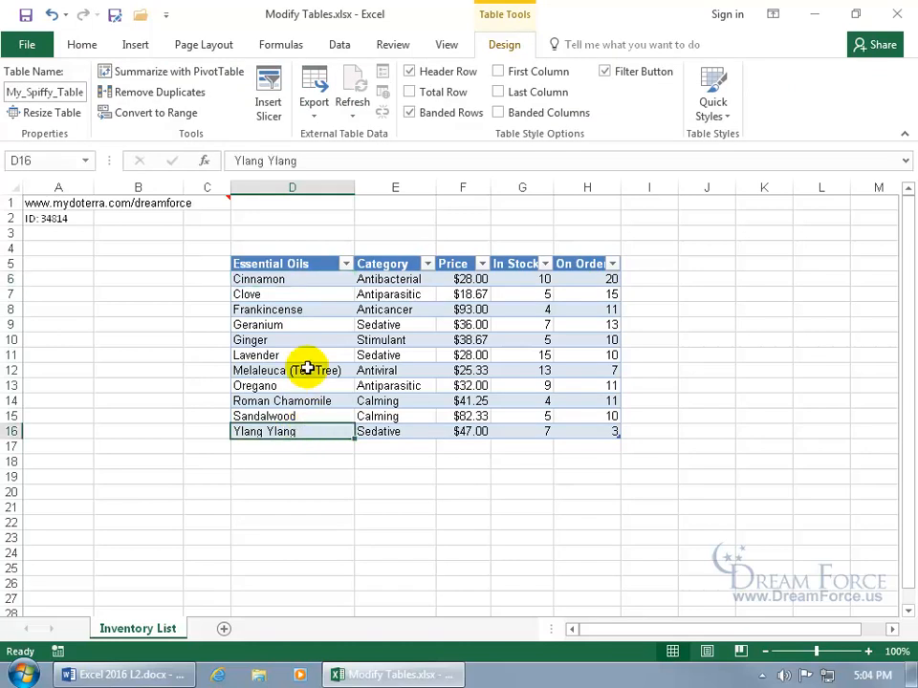
left_click(312, 311)
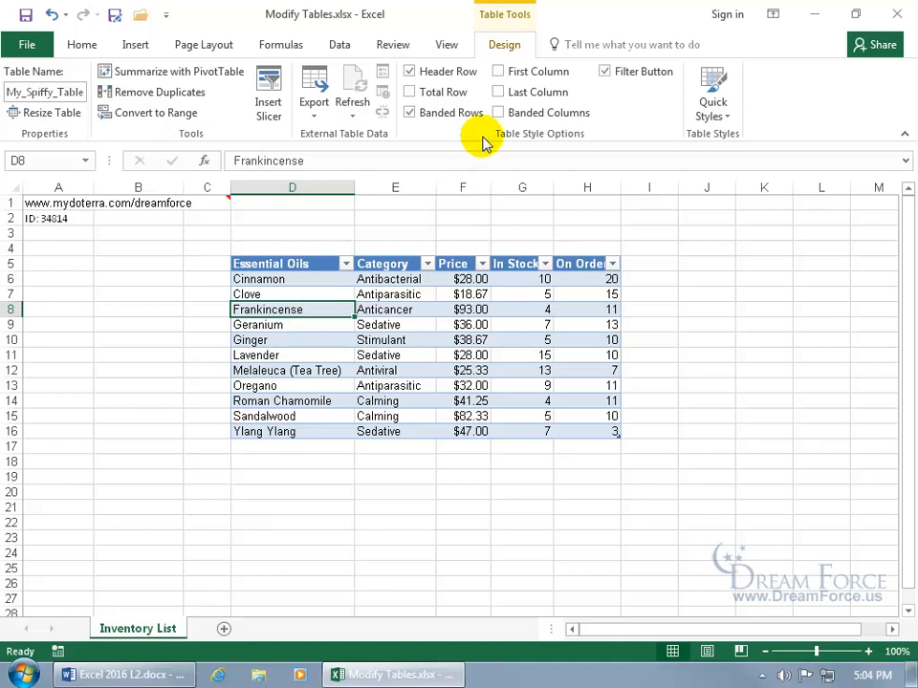
left_click(411, 93)
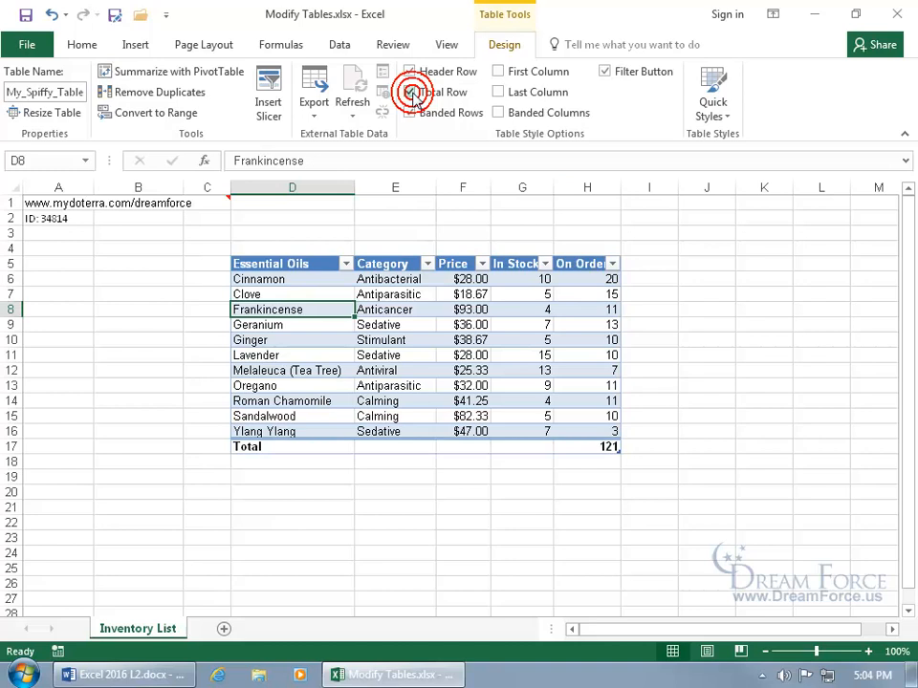
- Set the total row to show the Average of the Price column
left_click(400, 447)
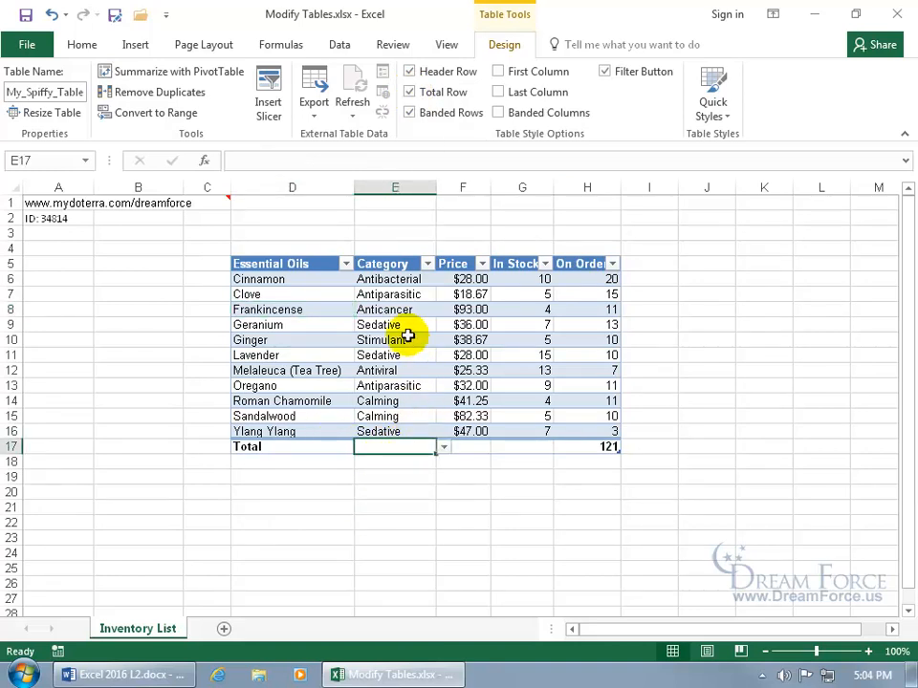
left_click(442, 449)
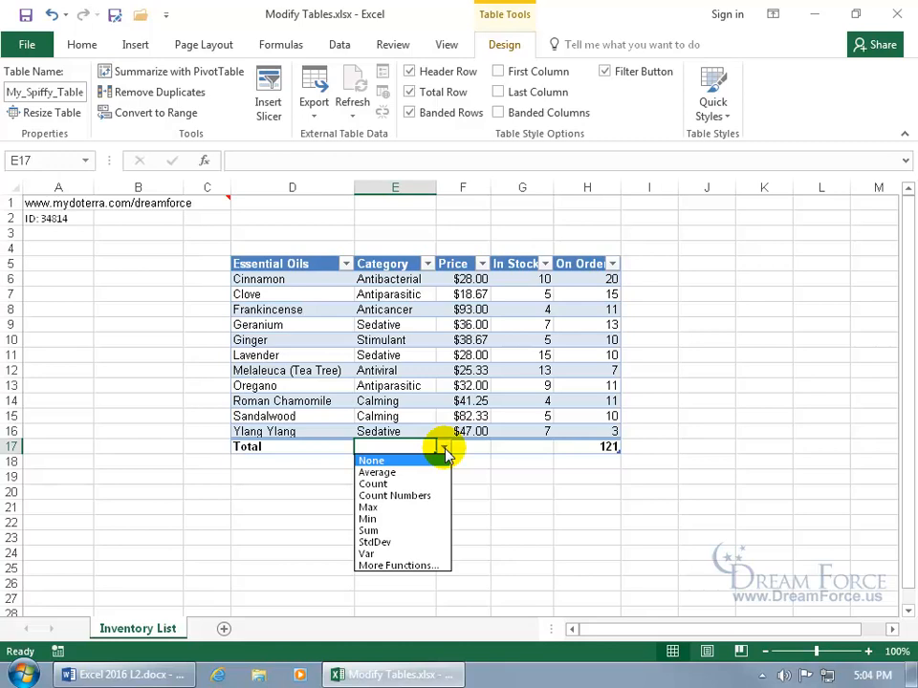
left_click(476, 450)
left_click(478, 448)
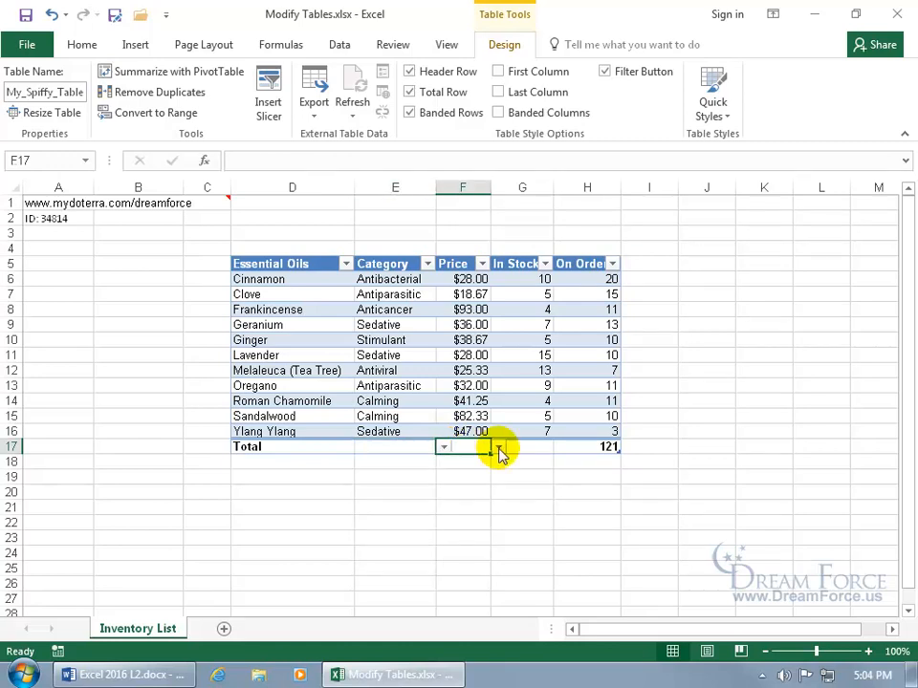
left_click(498, 448)
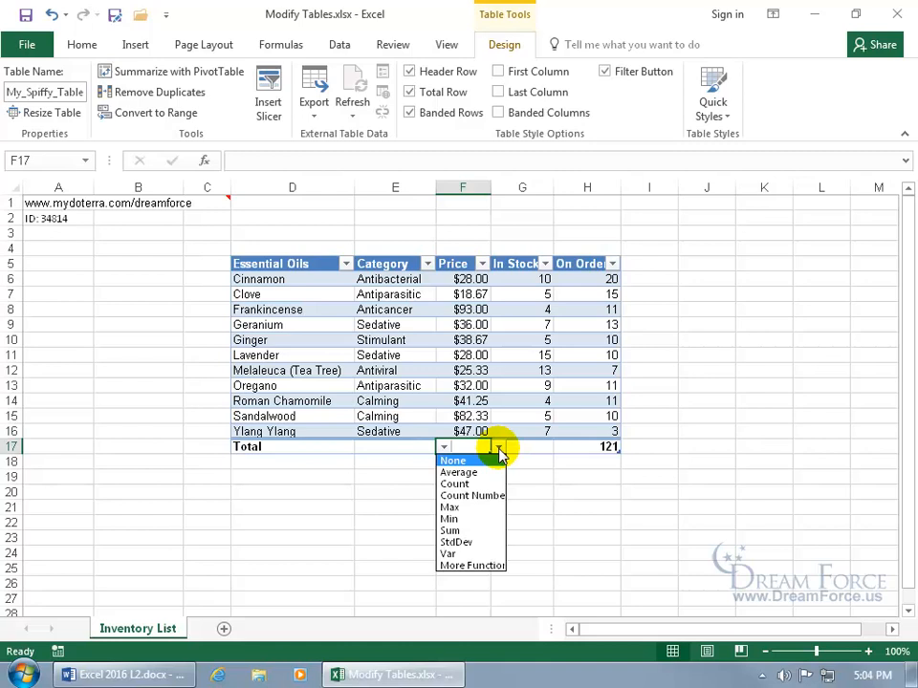
left_click(481, 475)
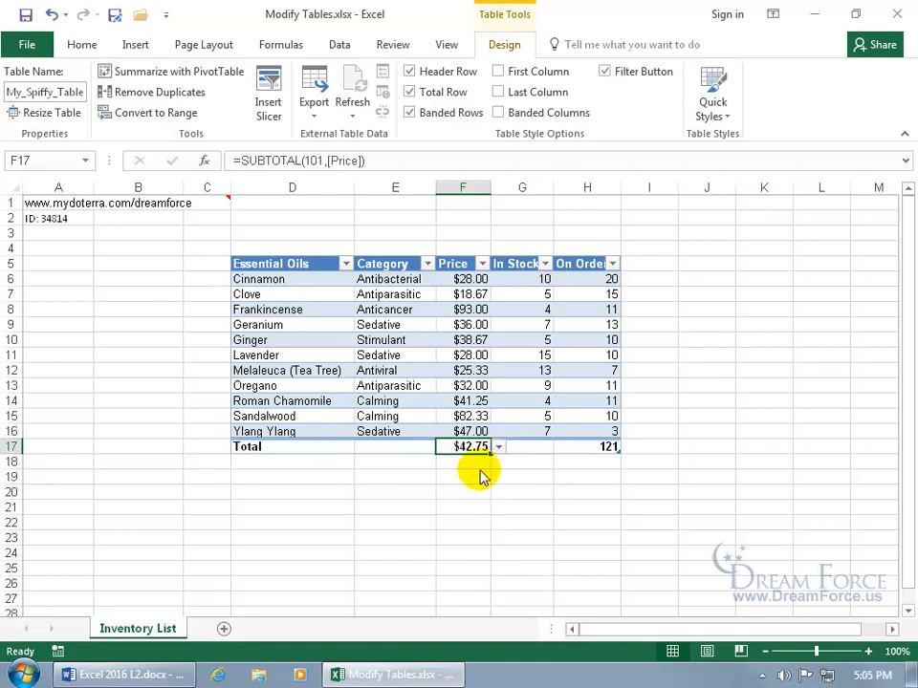
- Set the total row to show the Sum of the In Stock column
left_click(542, 449)
left_click(560, 448)
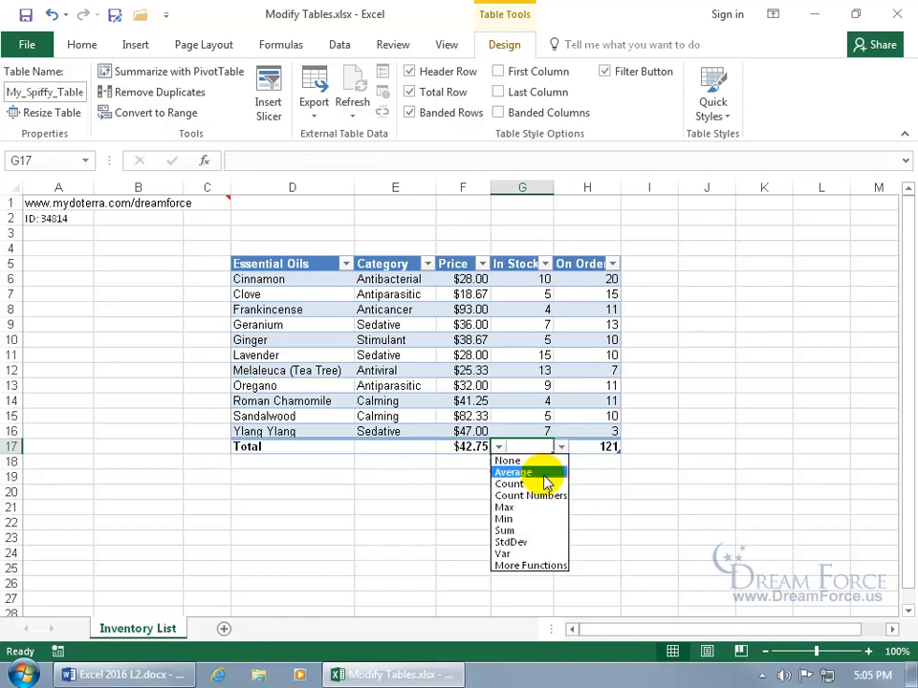
left_click(522, 531)
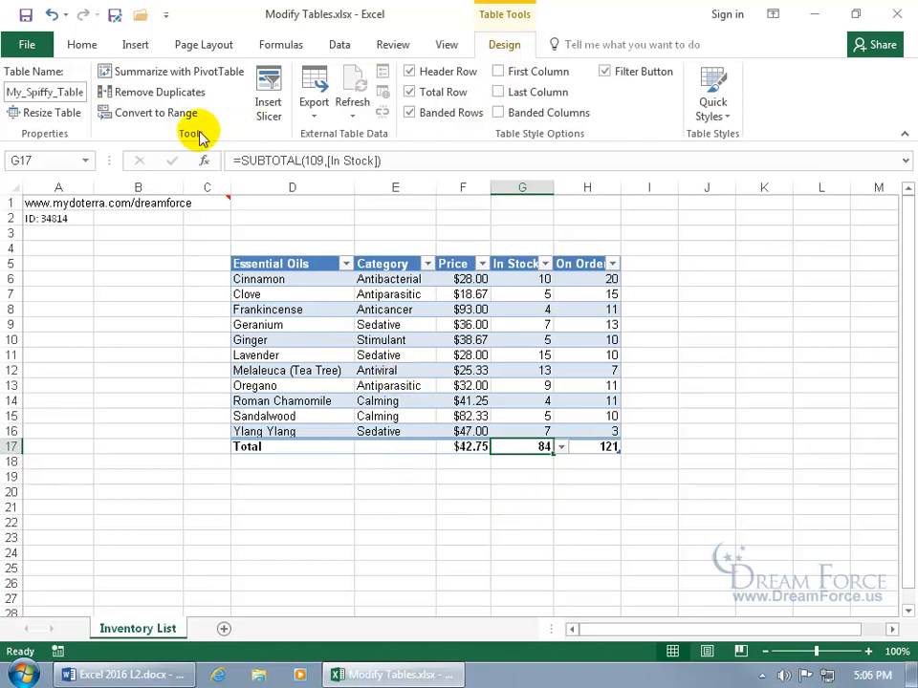
- Convert the table to a normal range and remove the fill colour from D5:H17
left_click(150, 115)
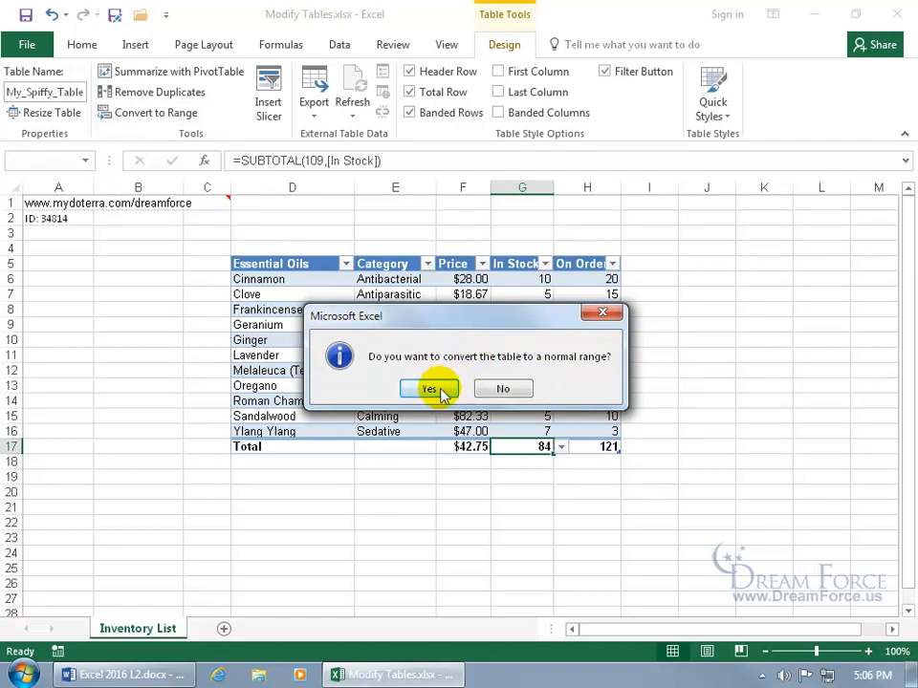
left_click(437, 387)
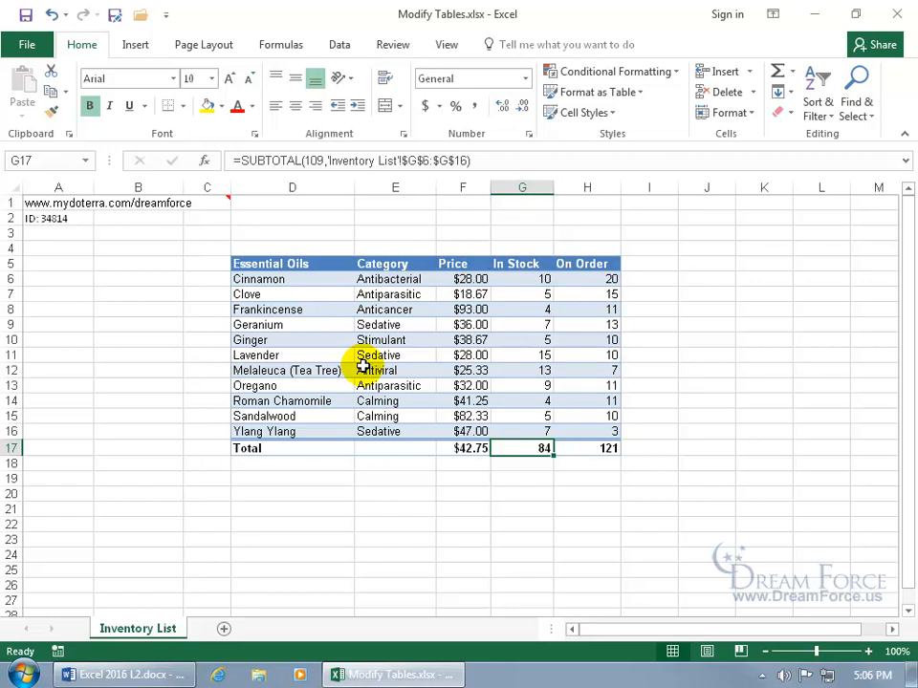
left_click_drag(289, 271, 595, 449)
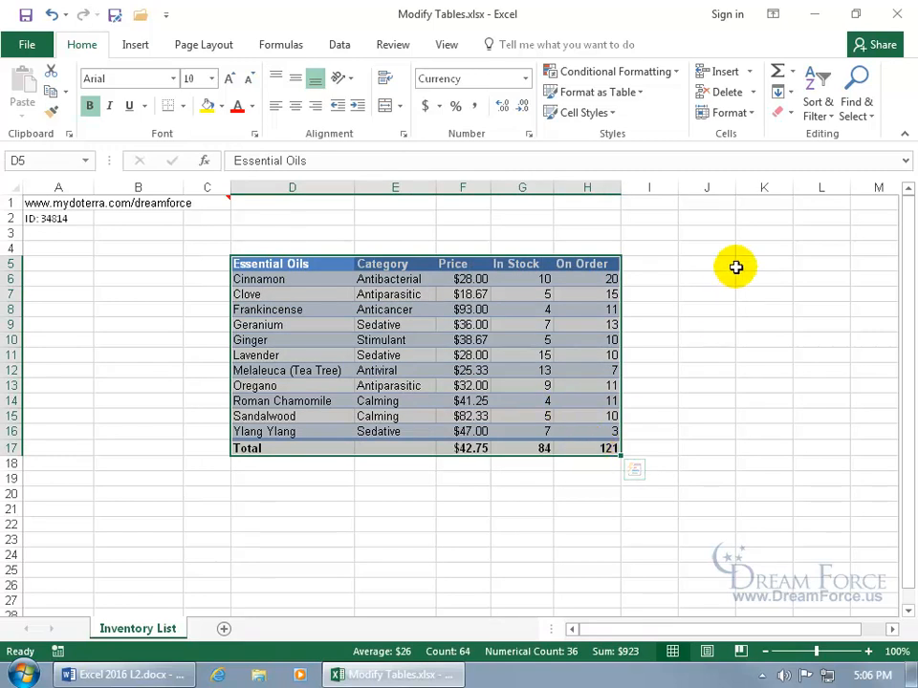
left_click(788, 114)
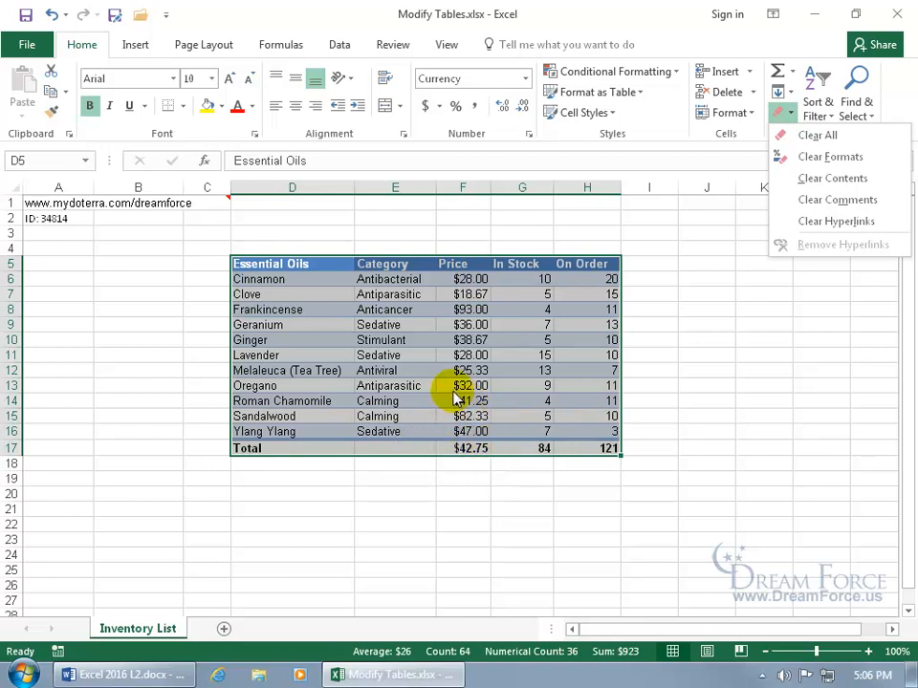
left_click(481, 292)
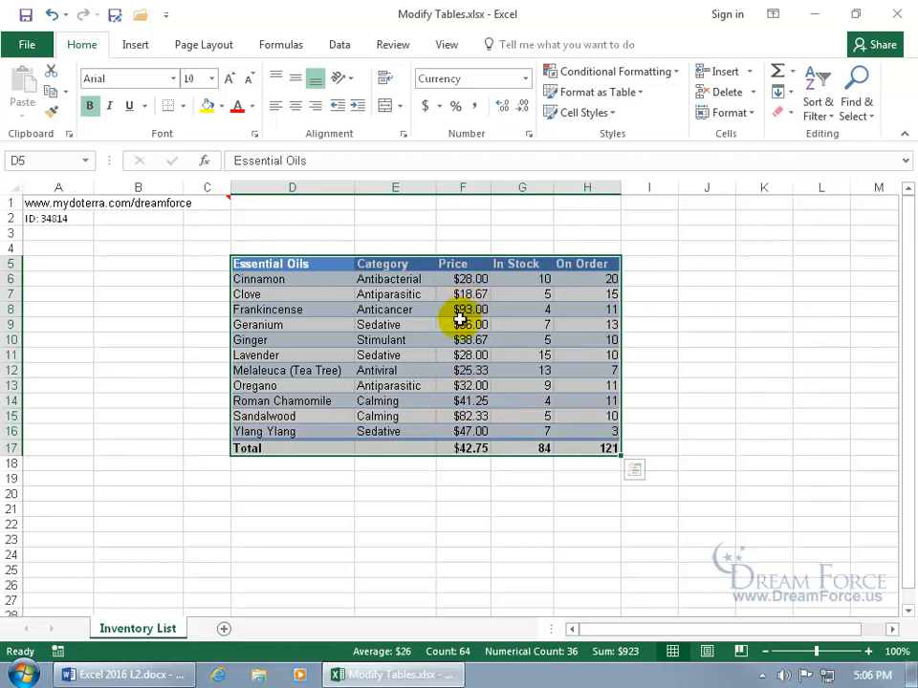
left_click(220, 107)
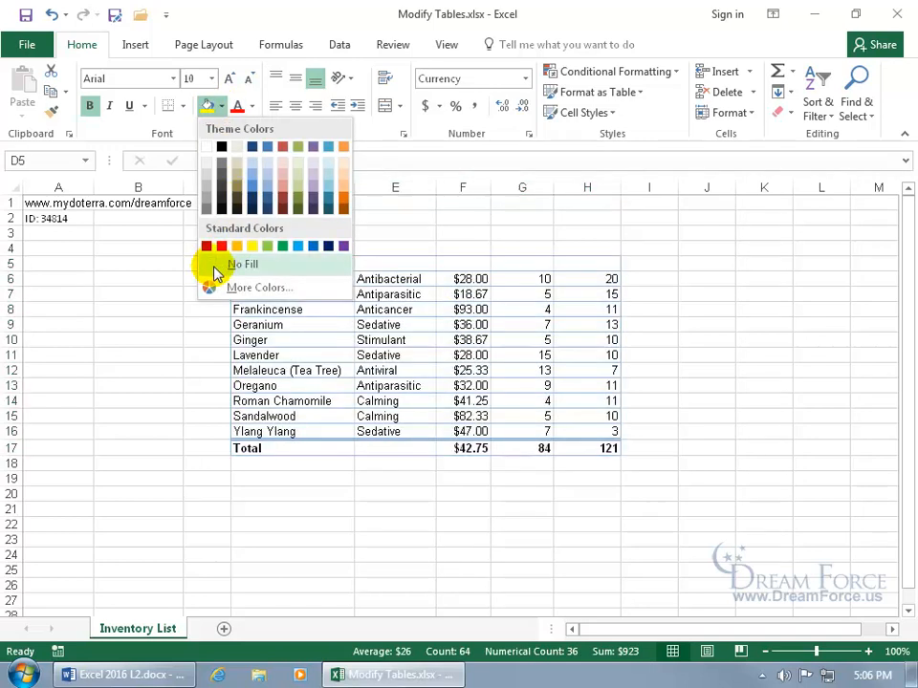
left_click(213, 265)
left_click(327, 308)
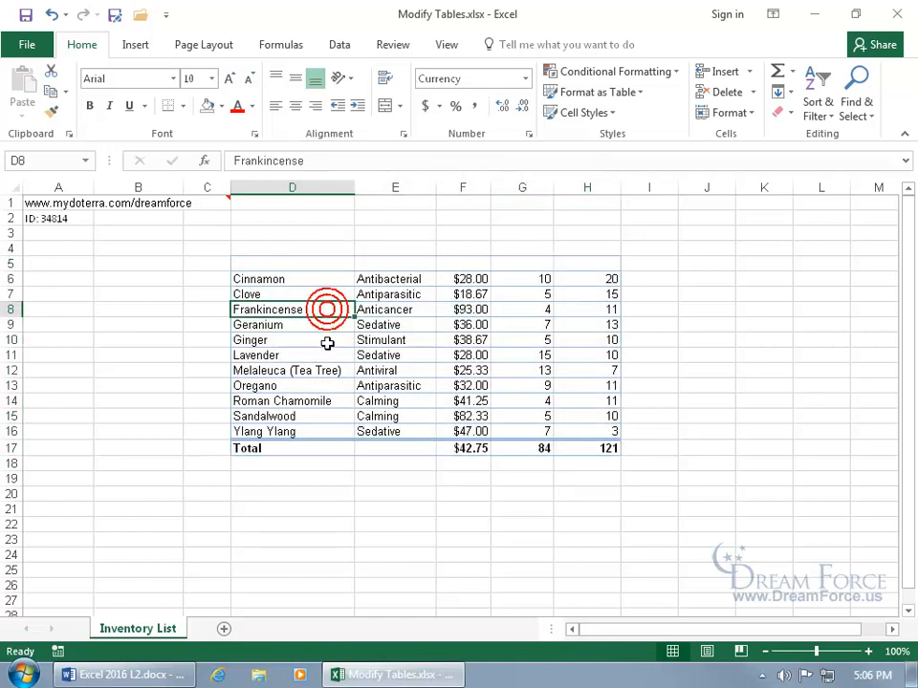
- Remove all borders from the range D5:H17
mouse_move(289, 262)
left_mouse_down()
mouse_move(491, 344)
mouse_move(588, 430)
mouse_move(585, 441)
left_mouse_up()
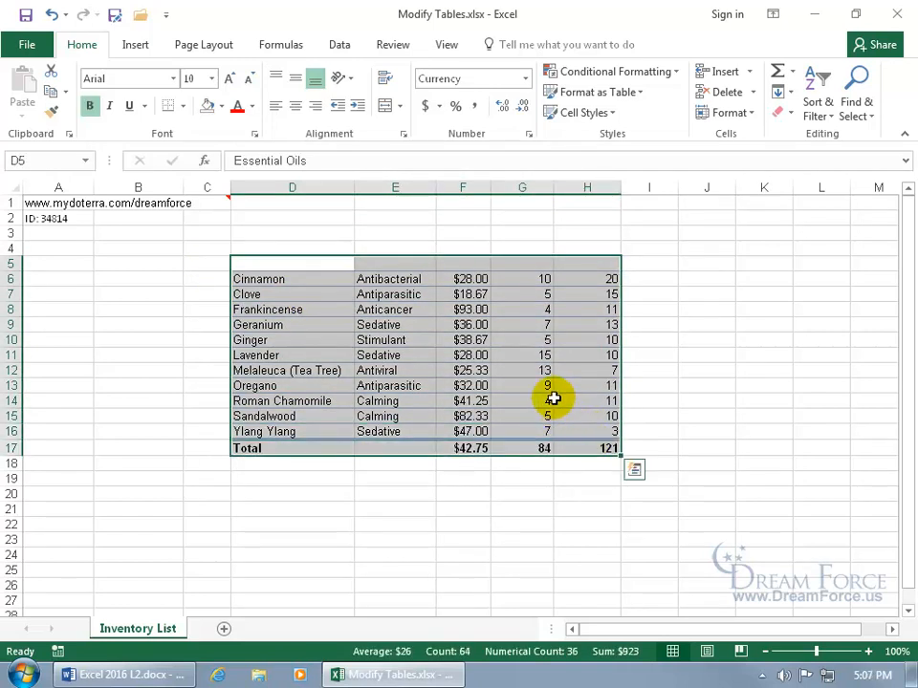
left_click(184, 107)
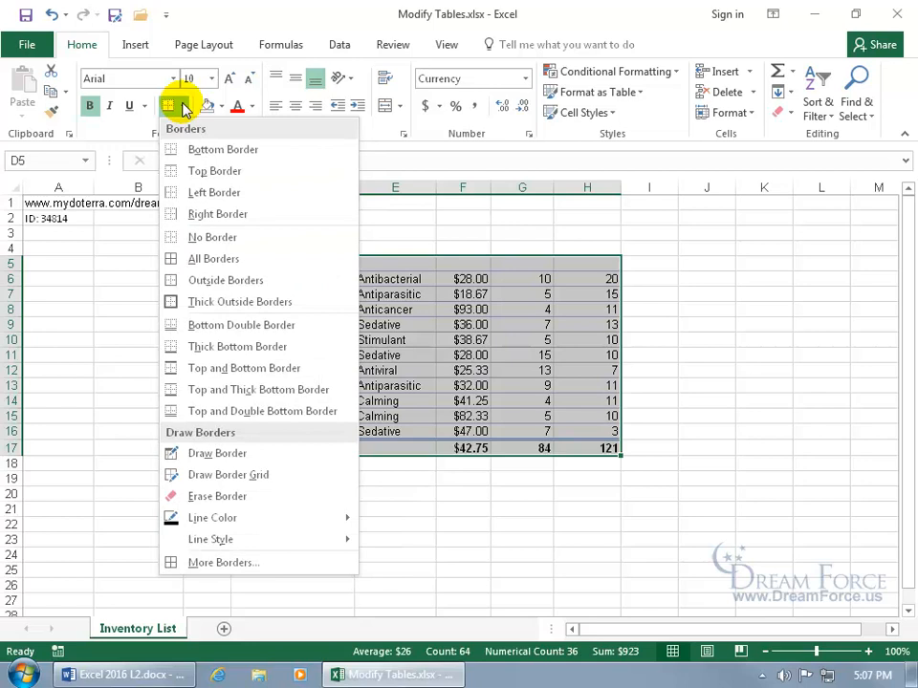
left_click(188, 236)
left_click(281, 324)
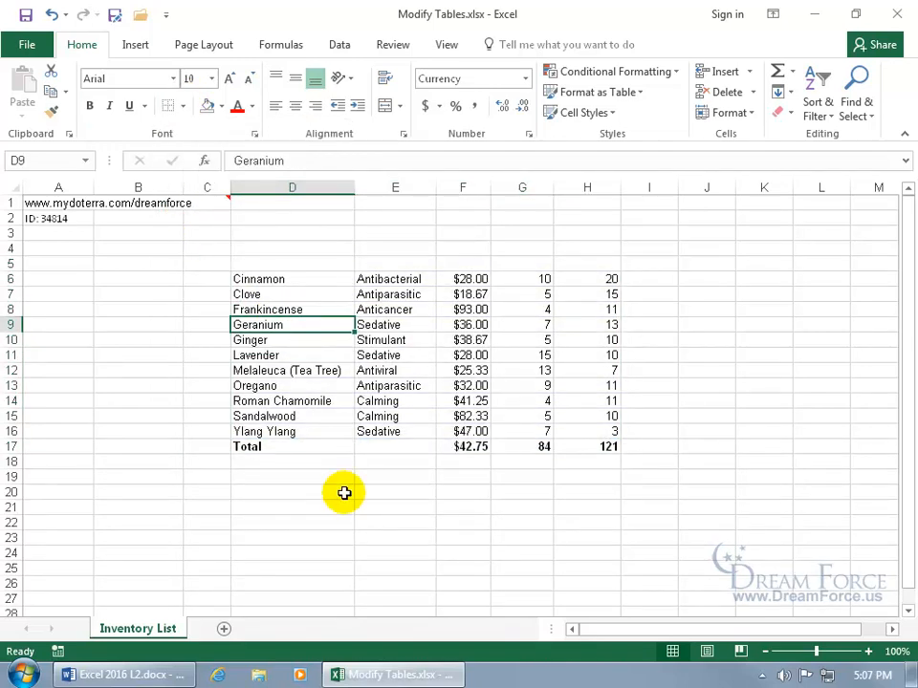
- Undo the border removal, the fill removal and the conversion to a range to bring back the formatted table
left_click(51, 14)
left_click(52, 15)
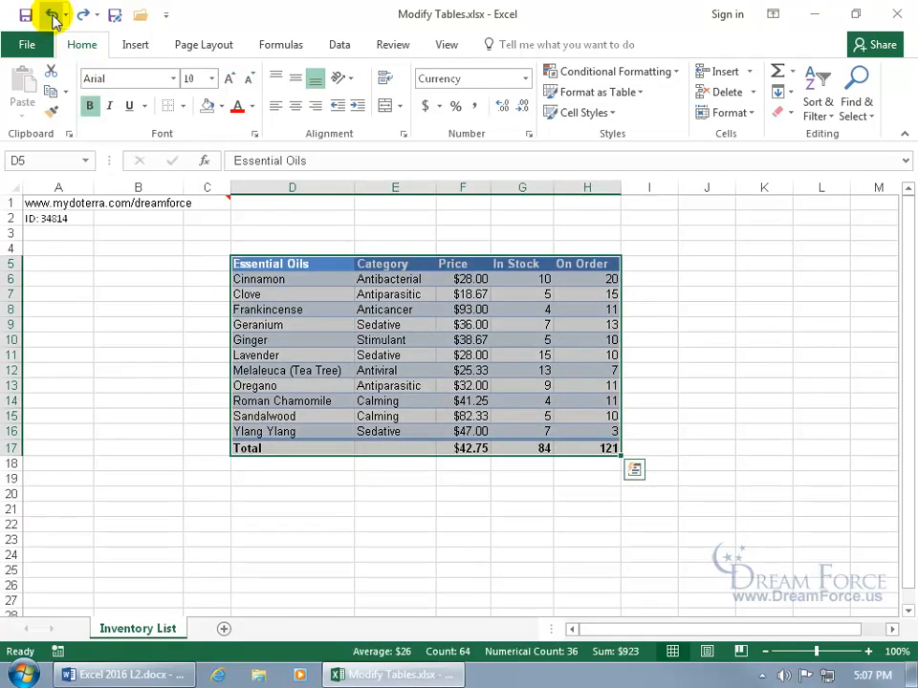
left_click(52, 15)
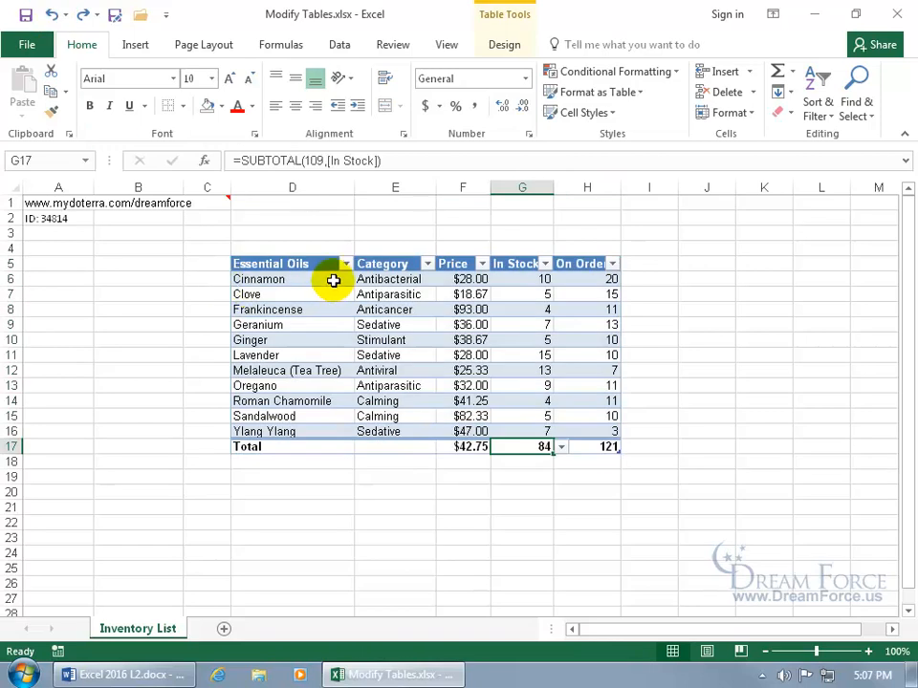
left_click(268, 306)
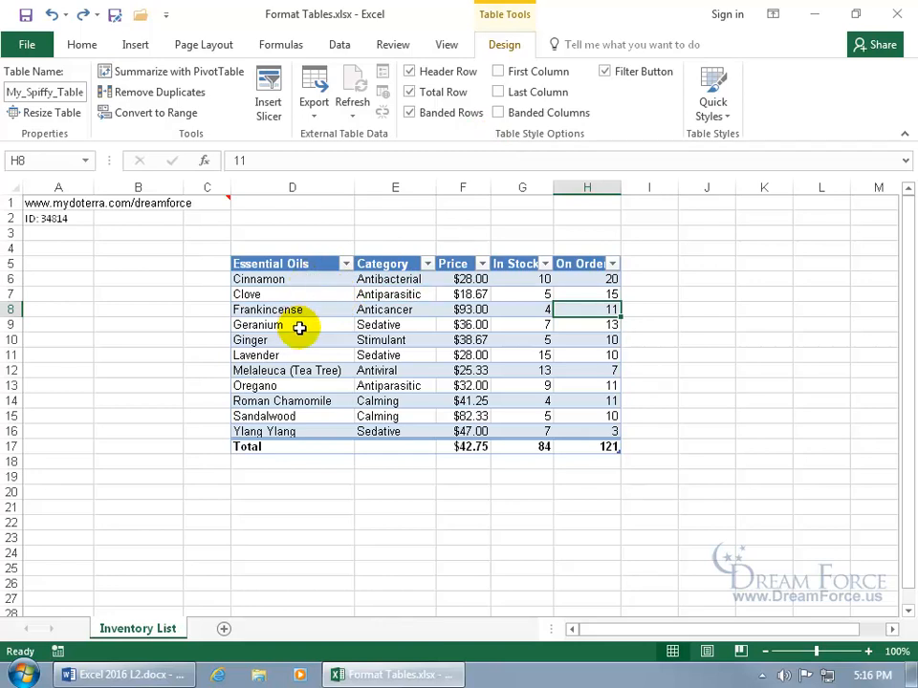
- Try banded columns instead of banded rows on the essential oils table, and switch back to banded rows
left_click(281, 293)
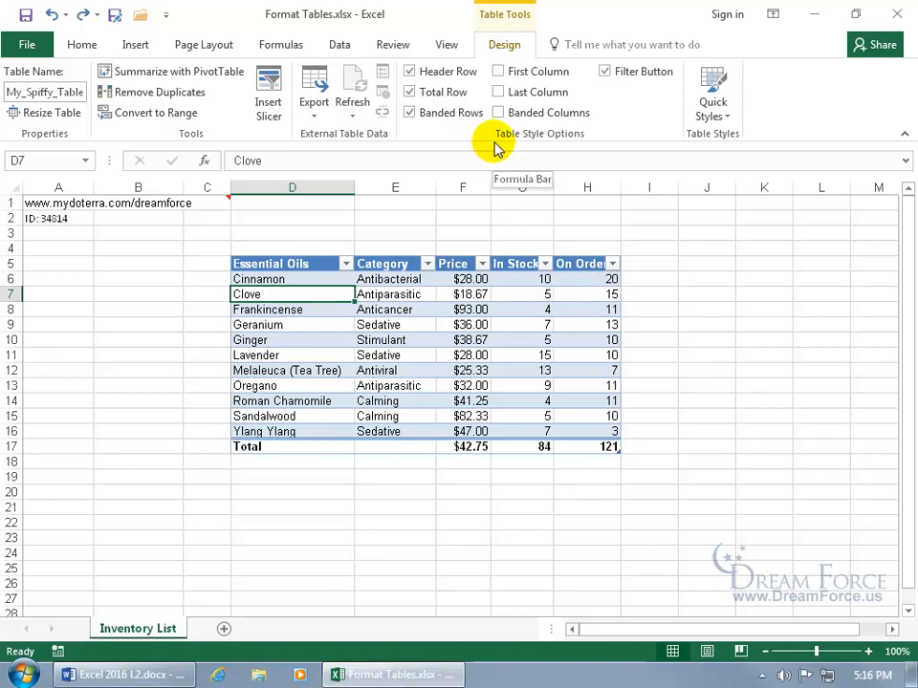
left_click(412, 115)
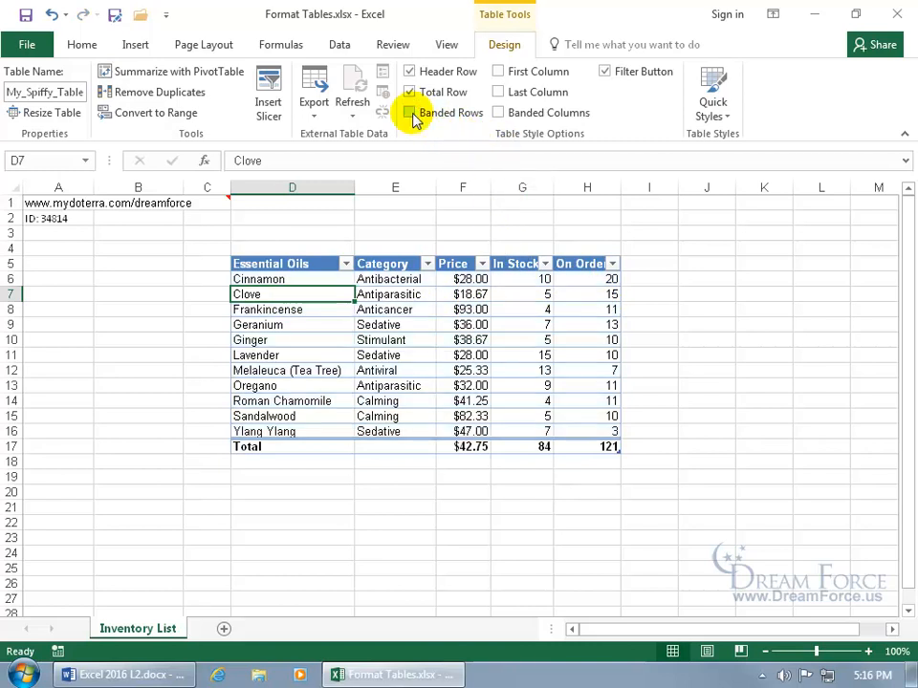
left_click(498, 114)
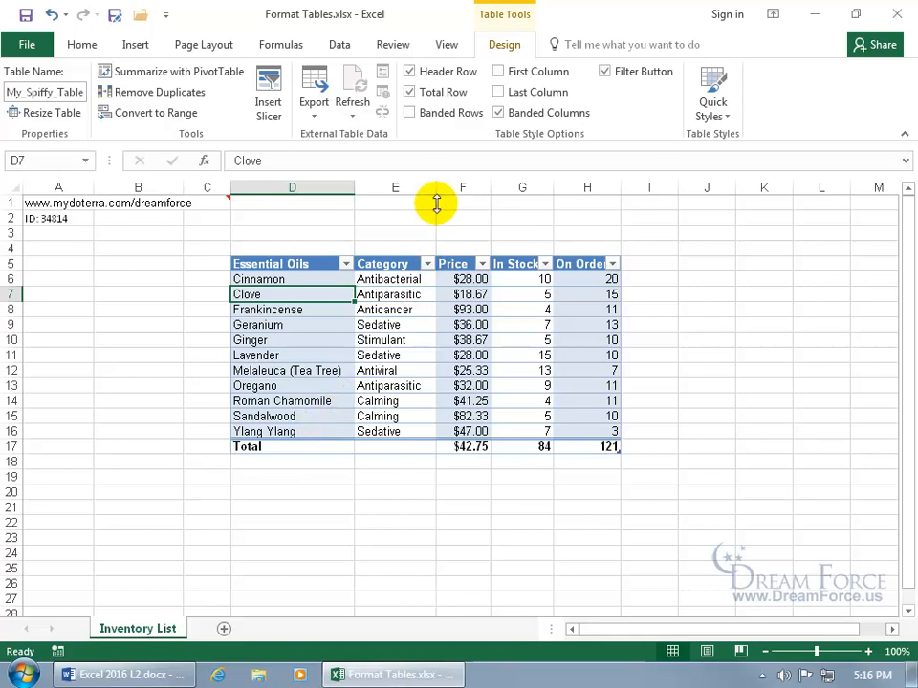
left_click(498, 114)
left_click(412, 114)
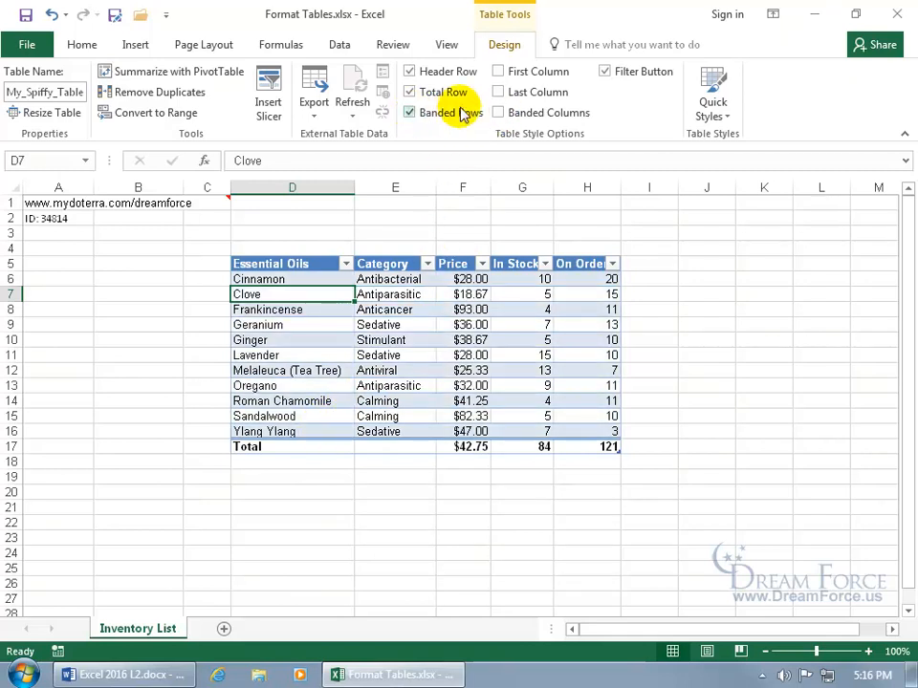
- Try the First Column and Last Column emphasis on the table, and turn both off again
left_click(498, 72)
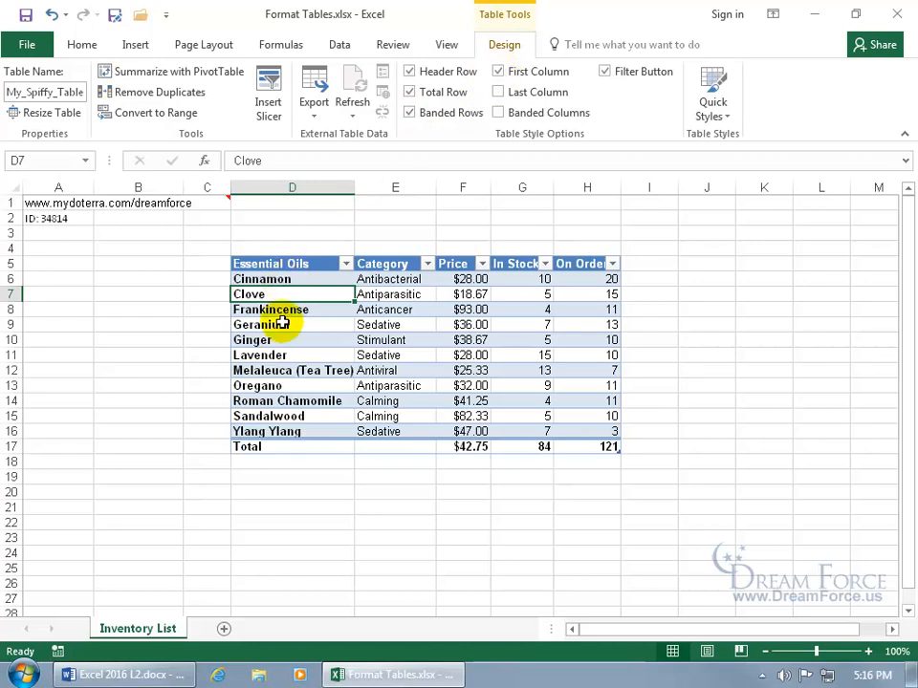
left_click(498, 92)
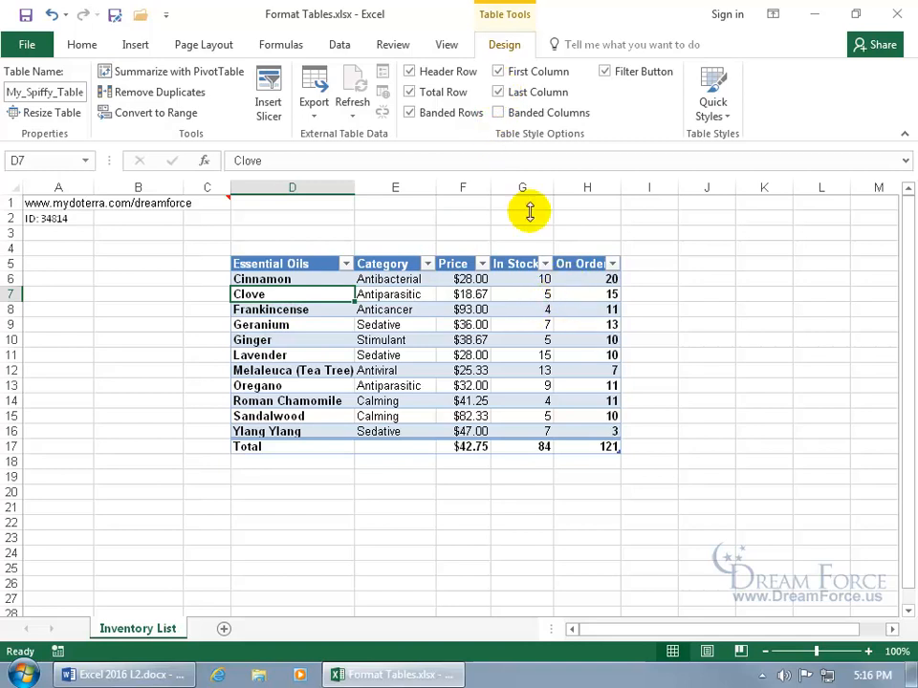
left_click(498, 72)
left_click(498, 92)
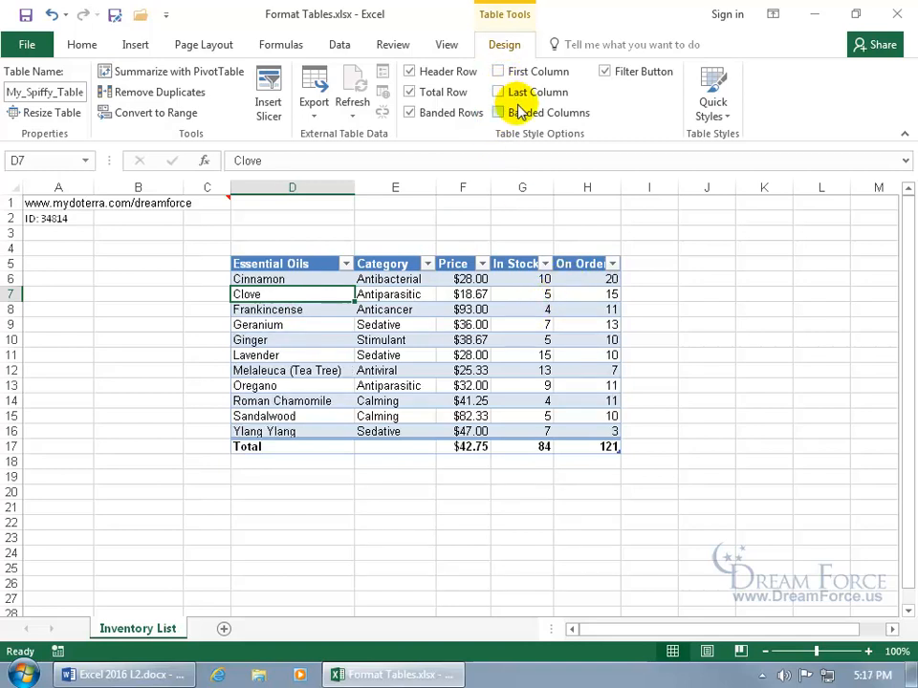
- View the In Stock column's filter options, and try hiding the header filter buttons before showing them again
left_click(546, 265)
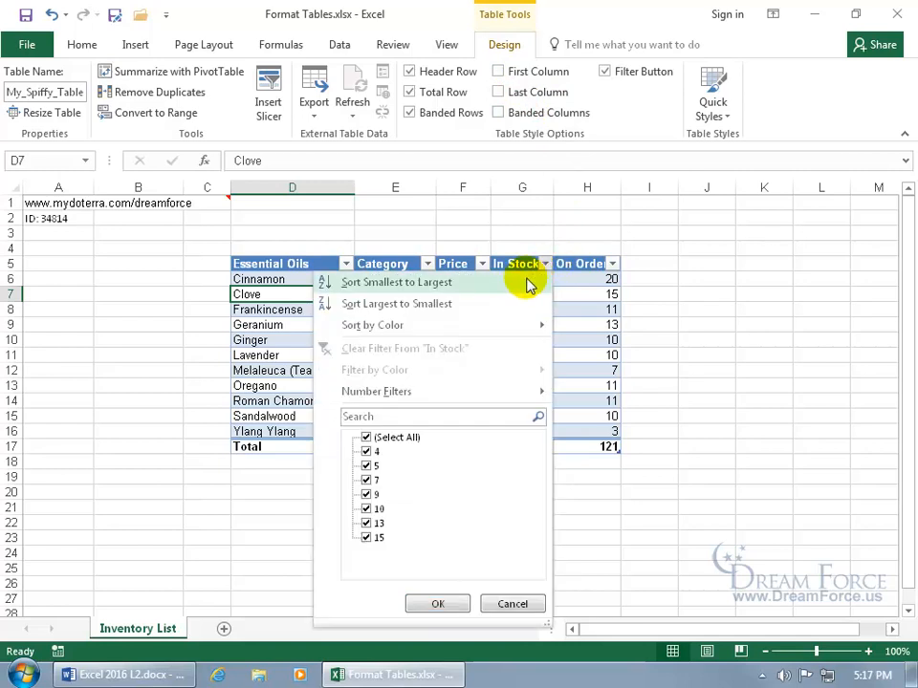
left_click(628, 127)
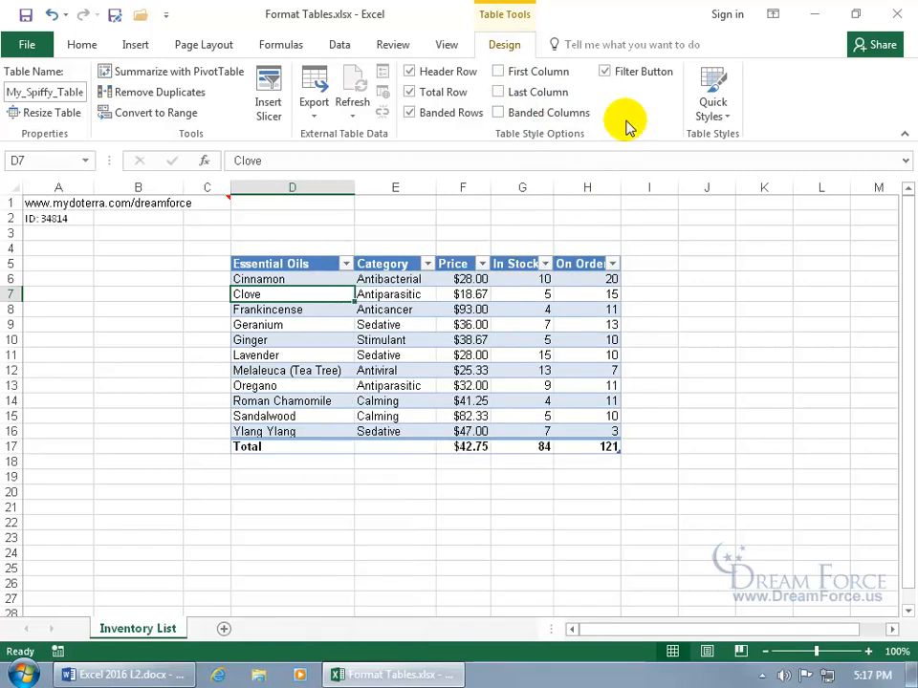
left_click(605, 73)
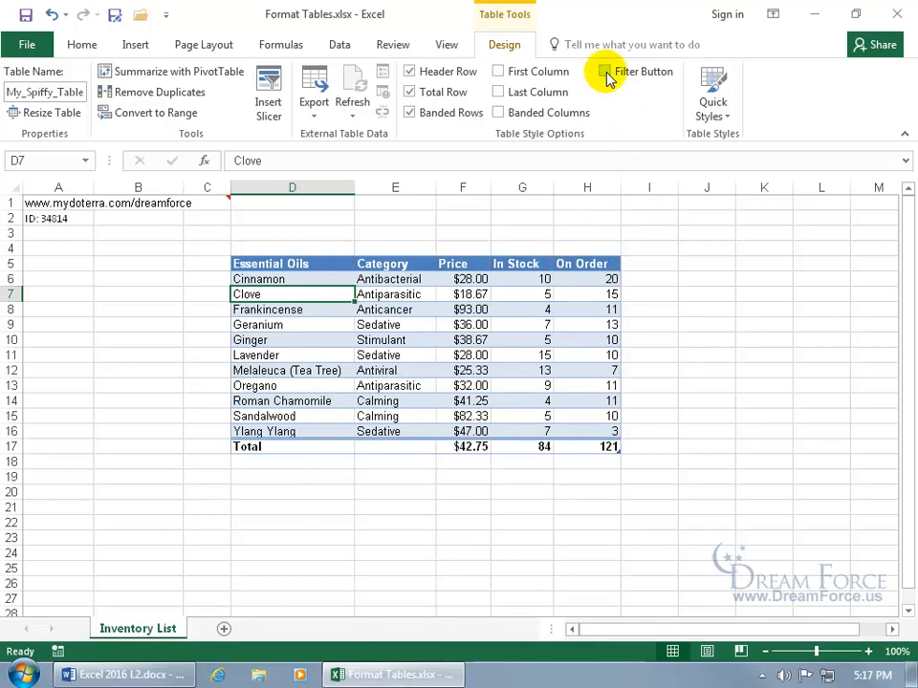
left_click(606, 72)
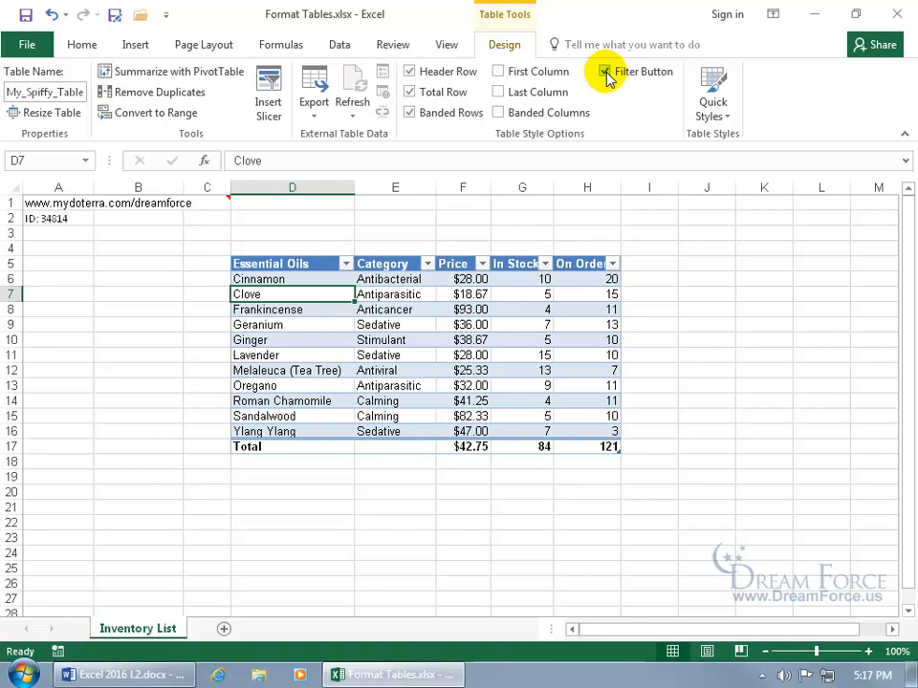
- Apply the purple Medium table style with banded rows to the essential oils table
left_click(715, 115)
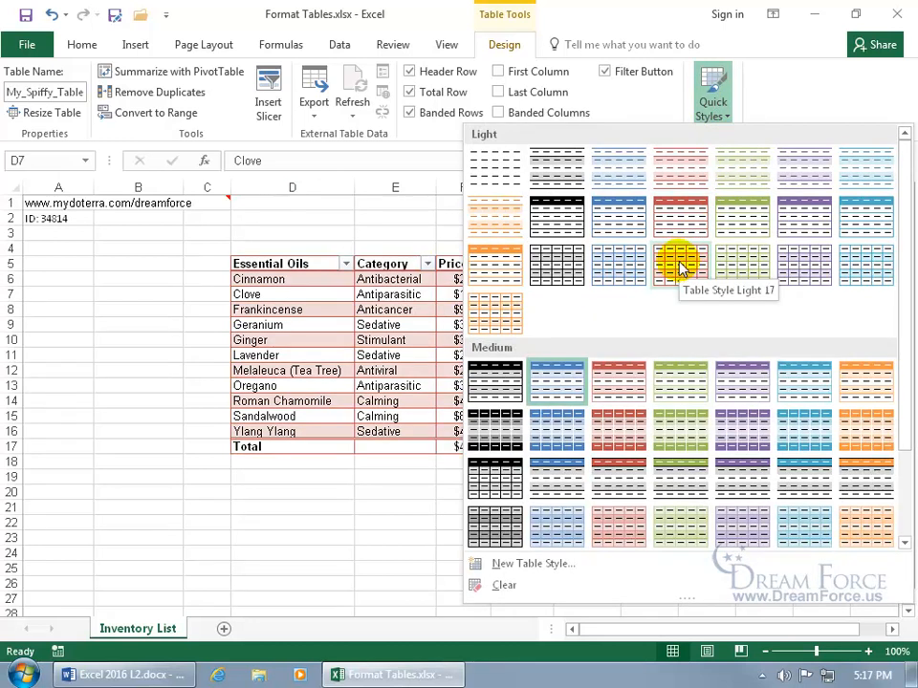
left_click(736, 381)
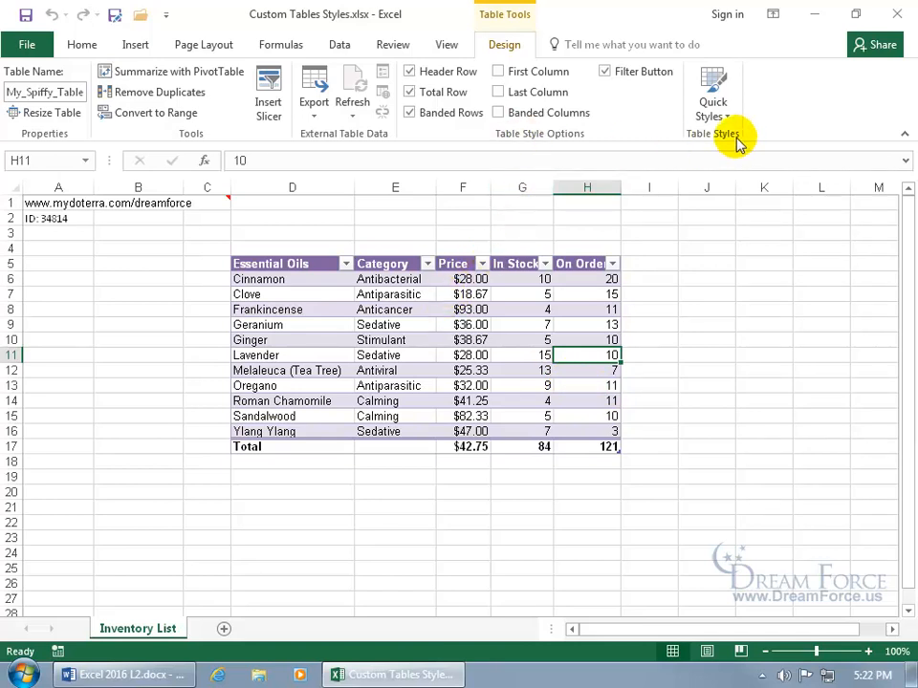
- Clear the table's current style and start a new table style named My Spiffy Style
left_click(717, 113)
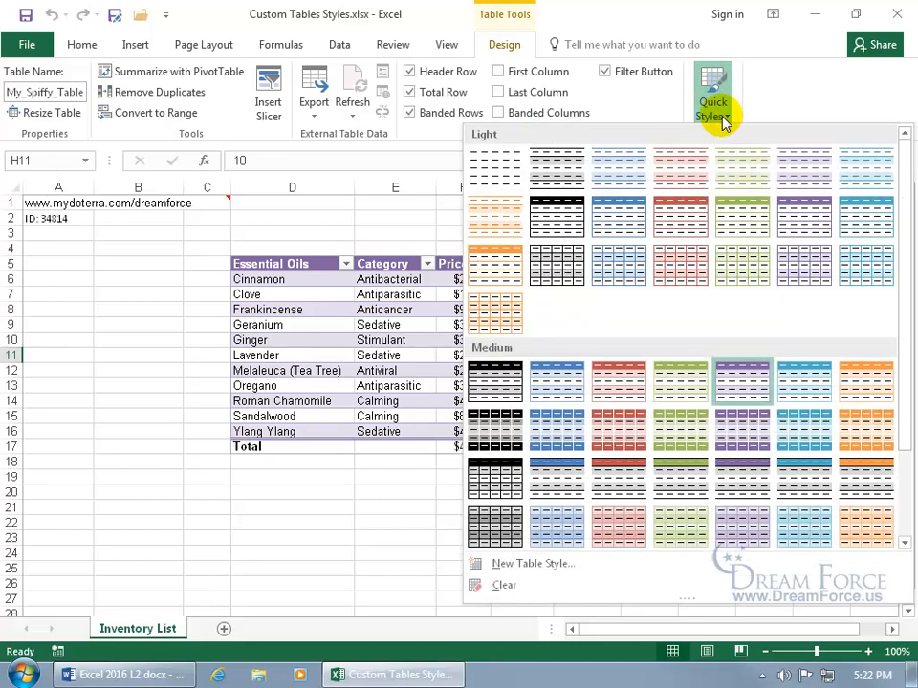
left_click(503, 587)
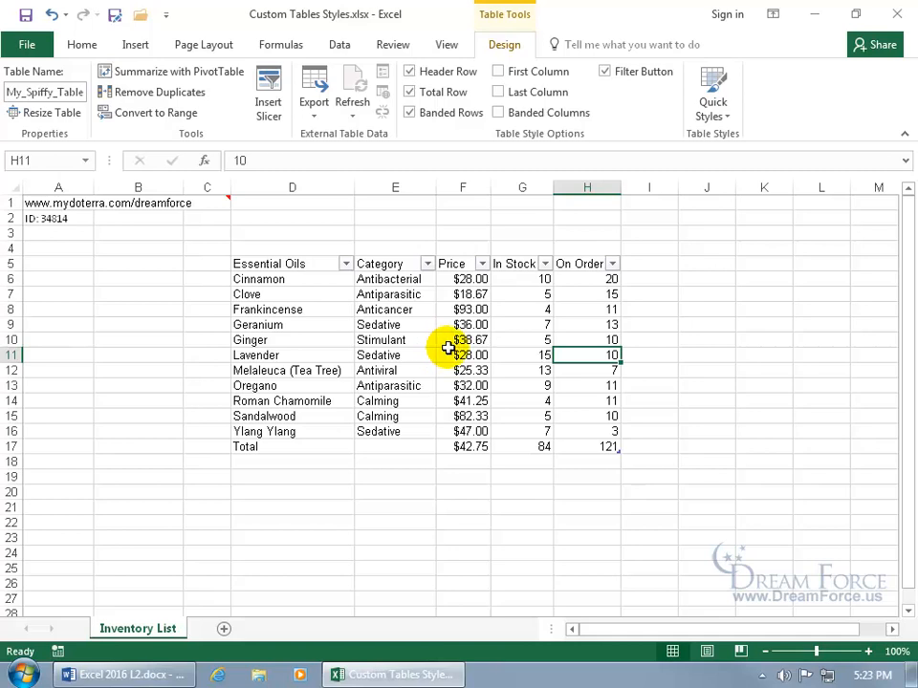
left_click(711, 115)
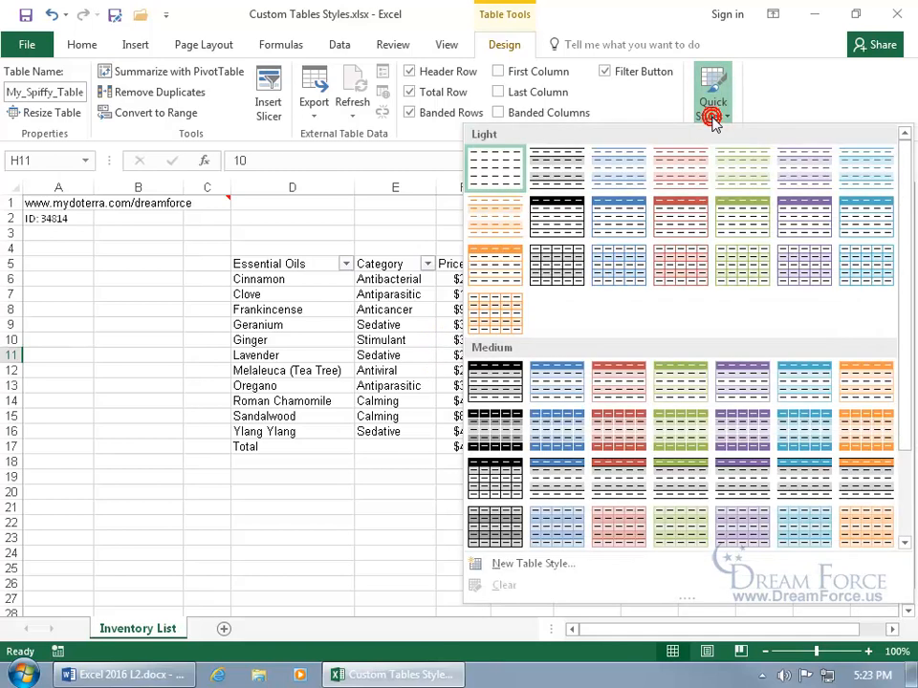
left_click(546, 565)
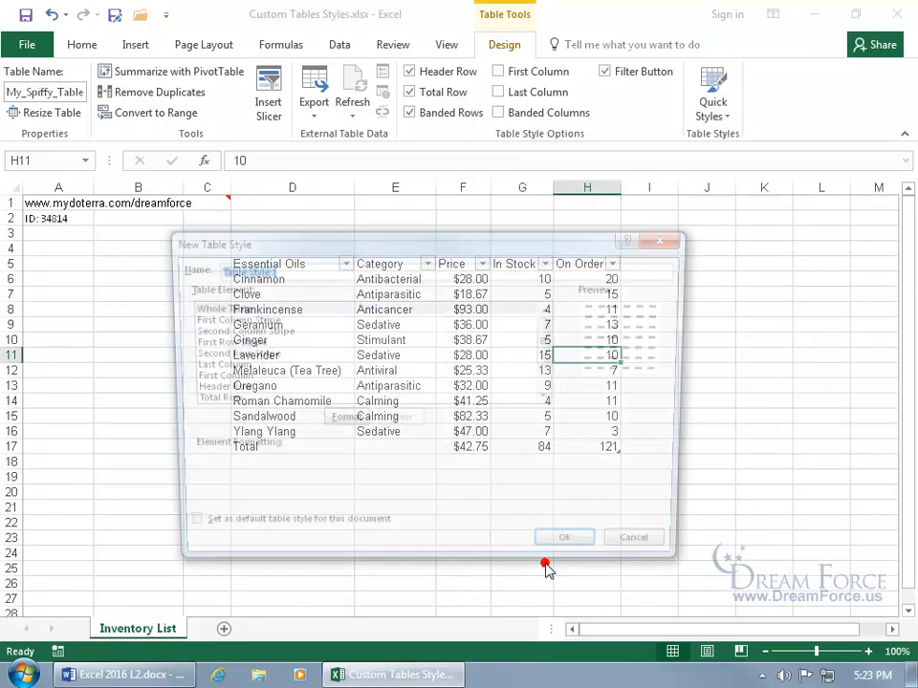
left_click_drag(299, 268, 189, 274)
type("My Spiffy Style")
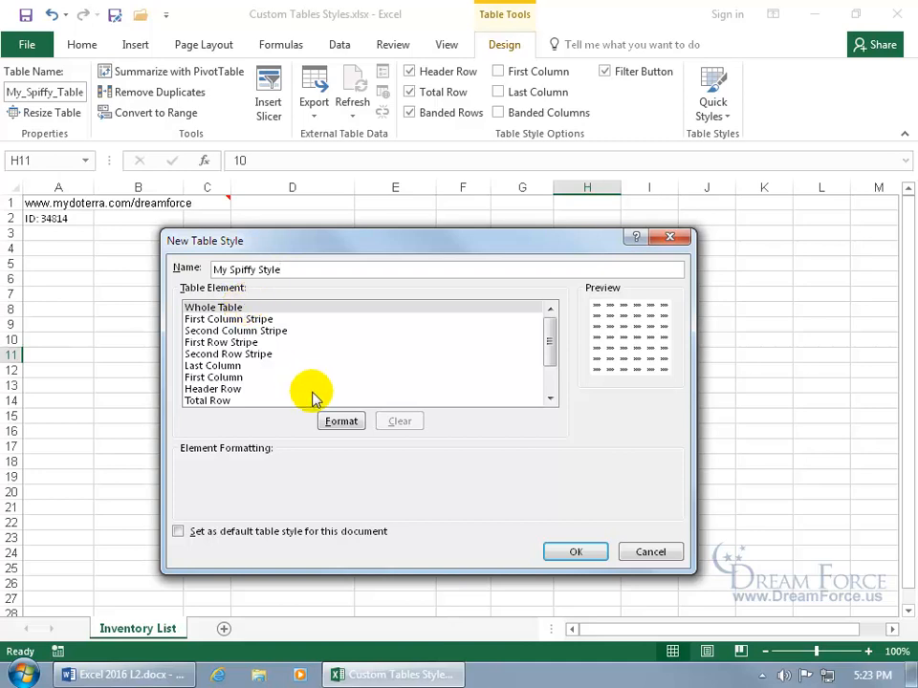
- Examine the font, border and fill formatting options for the Whole Table element without changing them
left_click(340, 422)
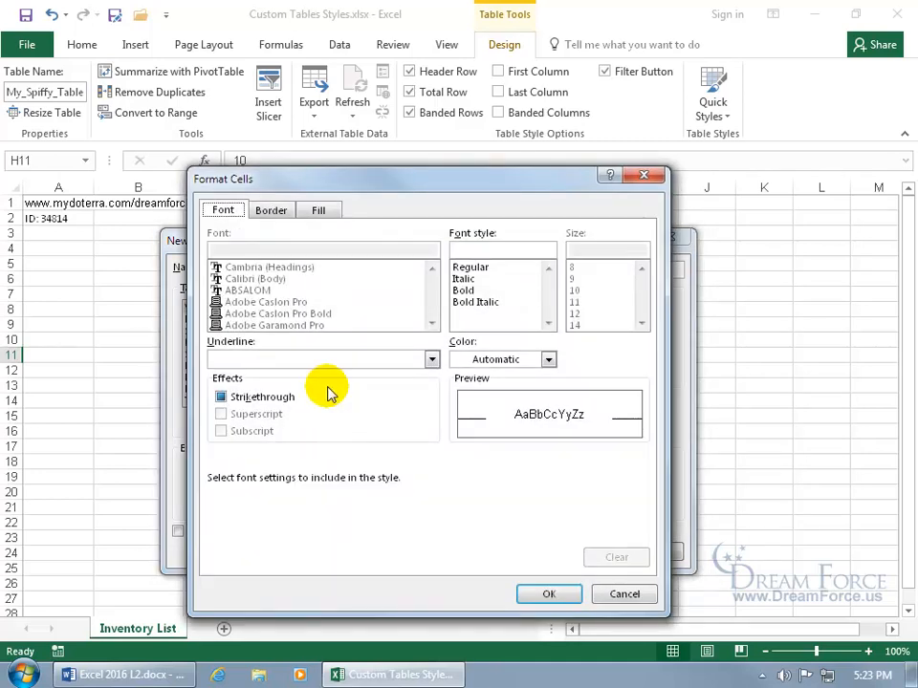
left_click(269, 212)
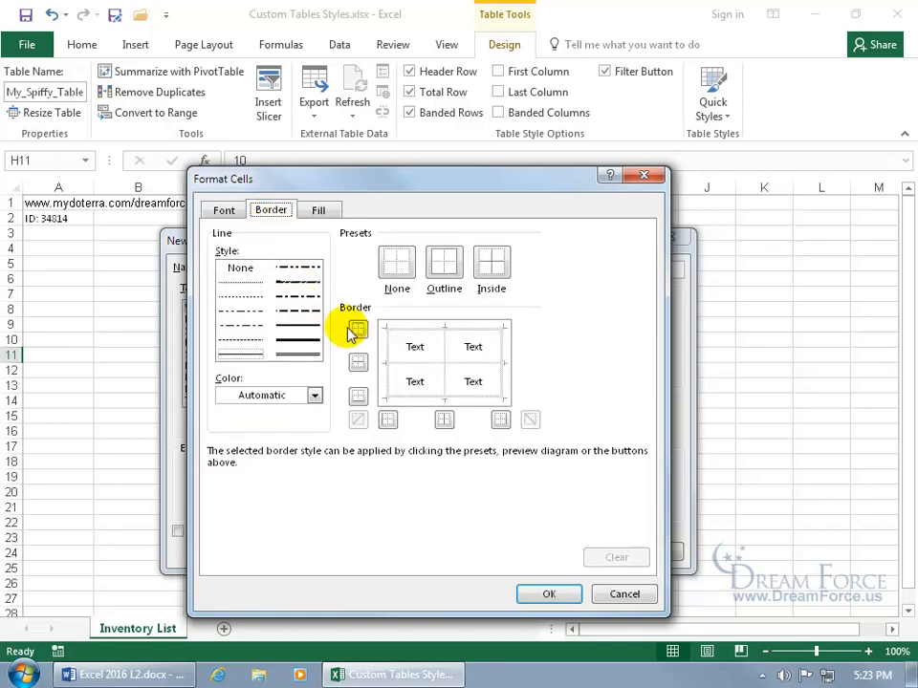
left_click(325, 212)
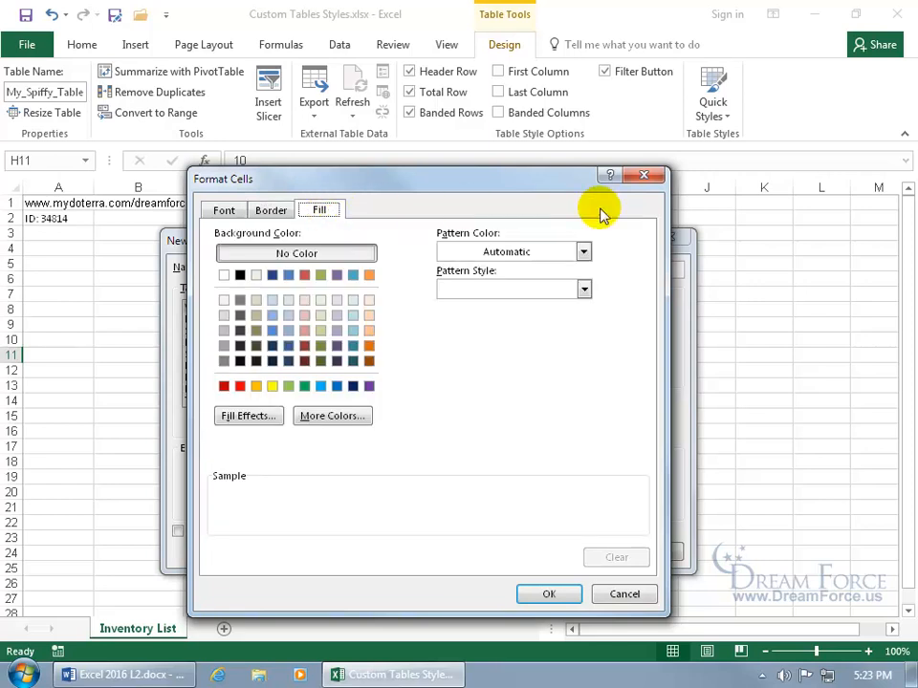
left_click(644, 175)
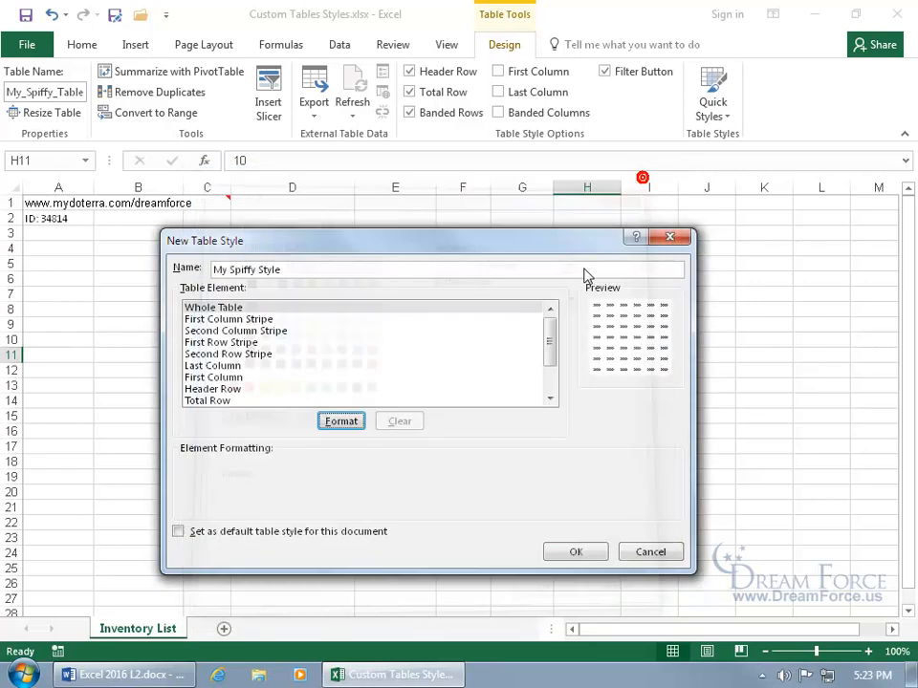
left_click(225, 307)
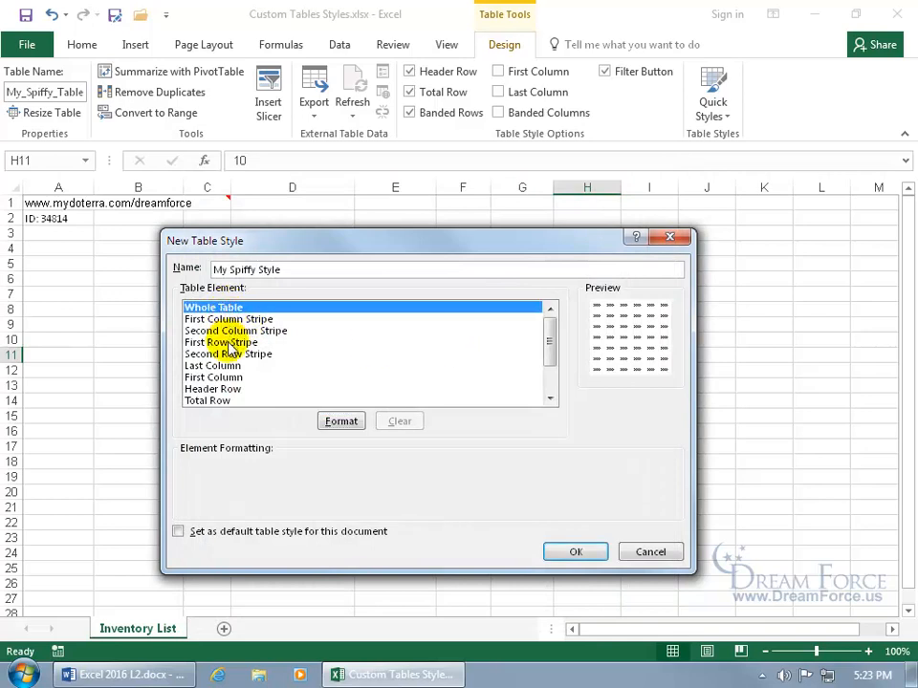
- Give the First Row Stripe element of the new style a light orange fill
left_click(228, 345)
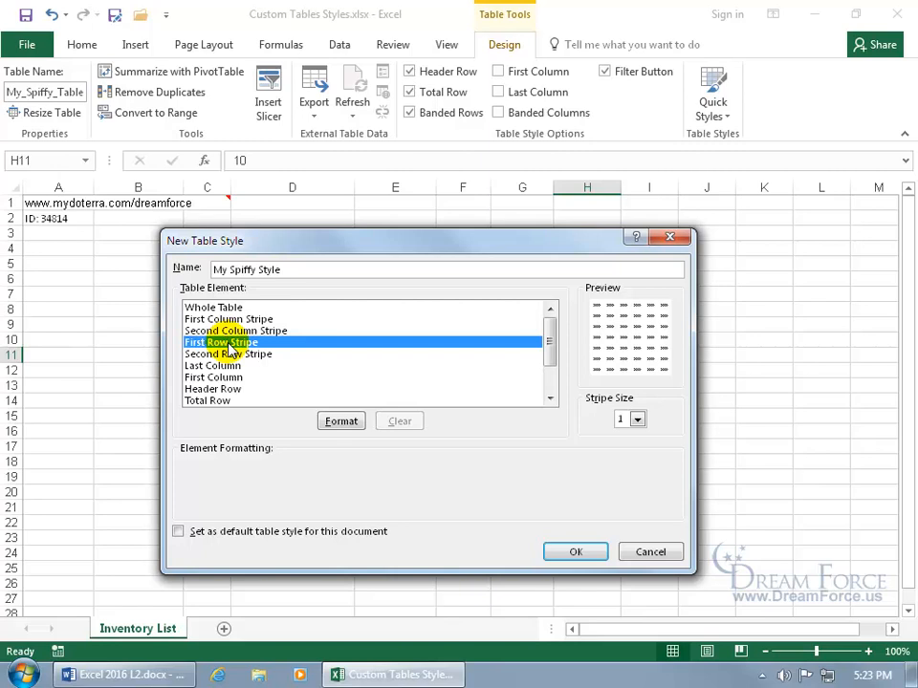
left_click(342, 420)
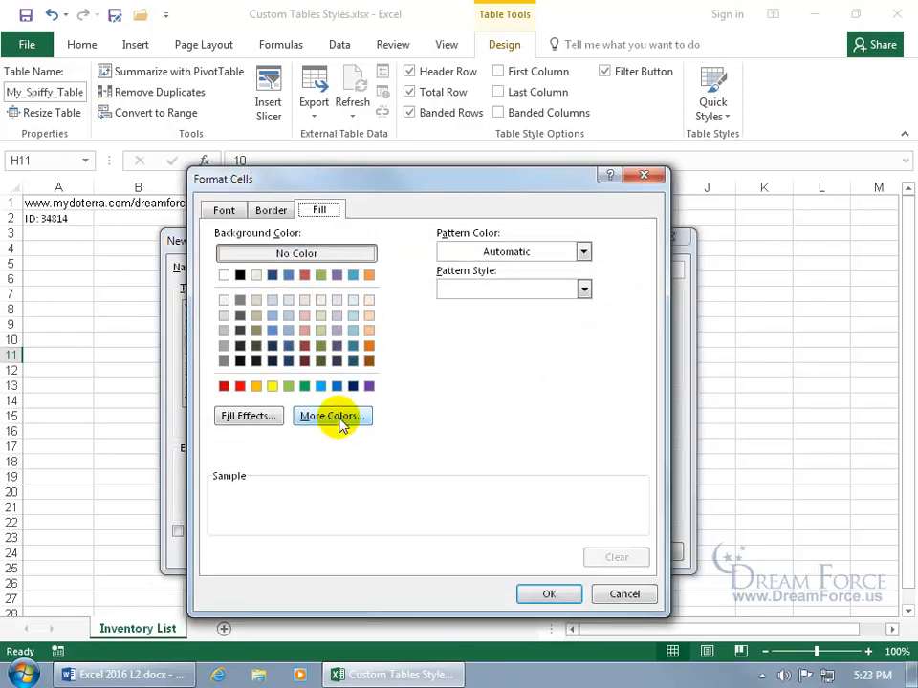
left_click(369, 323)
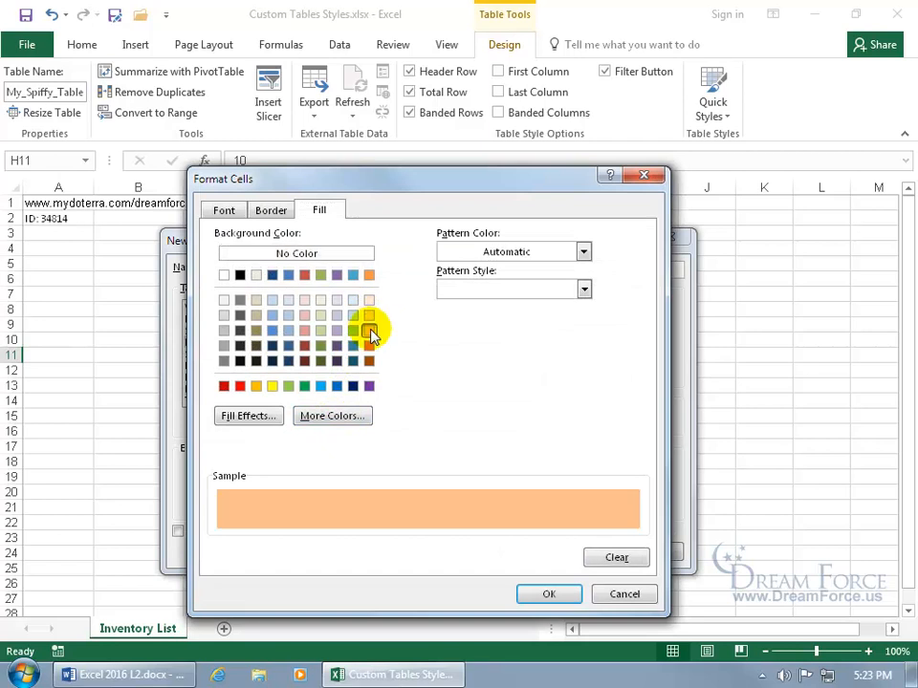
left_click(532, 591)
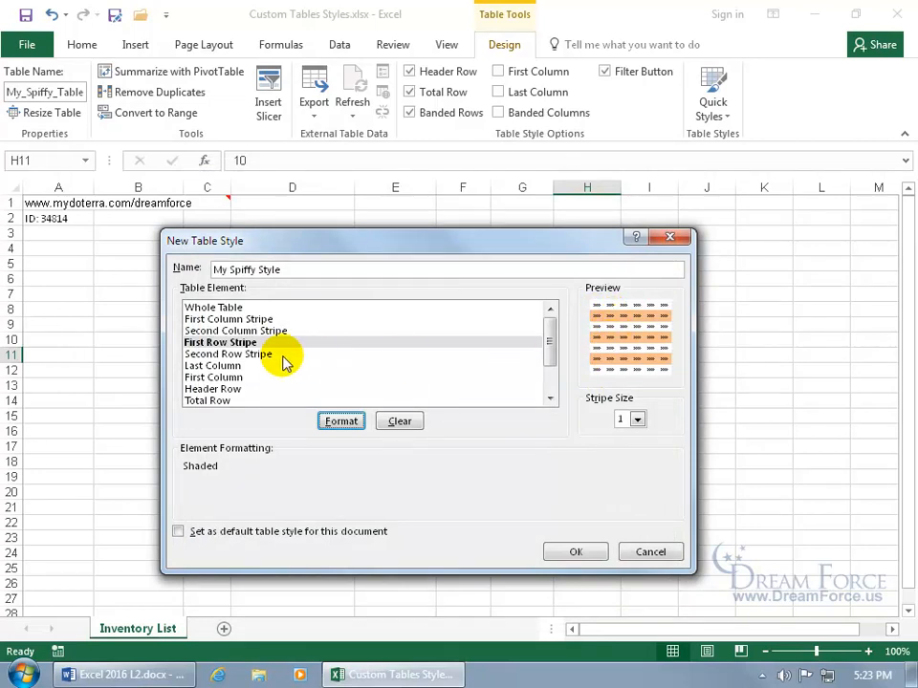
- Give the Second Row Stripe element a light gray fill and save the new table style
left_click(244, 355)
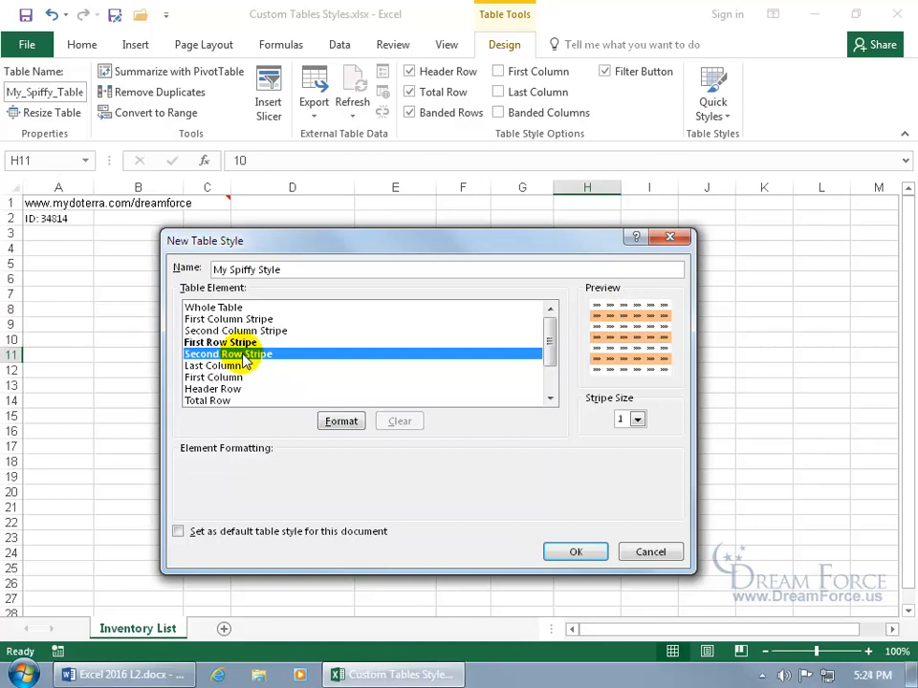
left_click(344, 422)
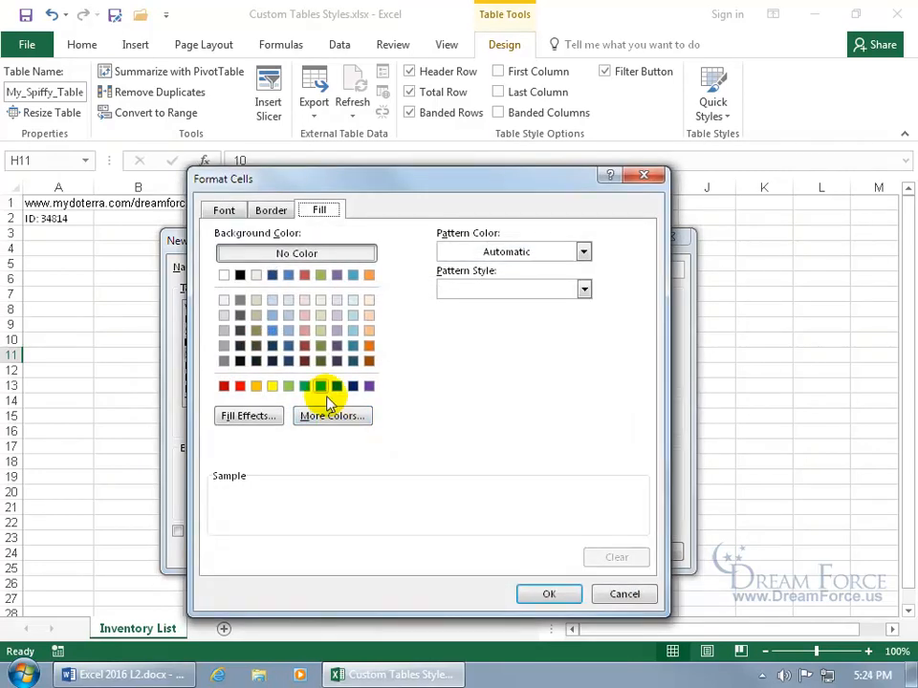
left_click(223, 316)
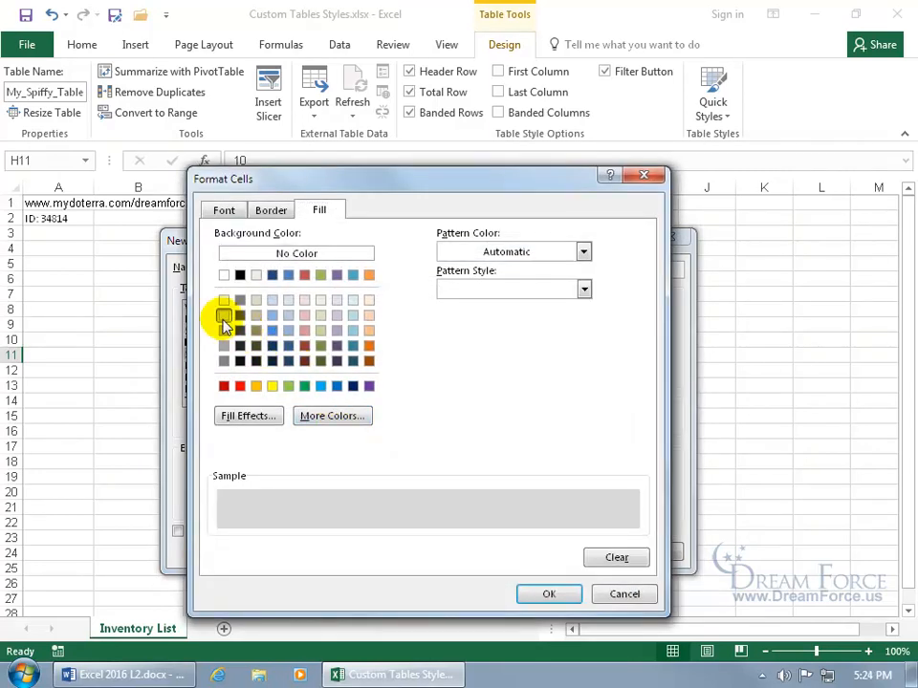
left_click(552, 593)
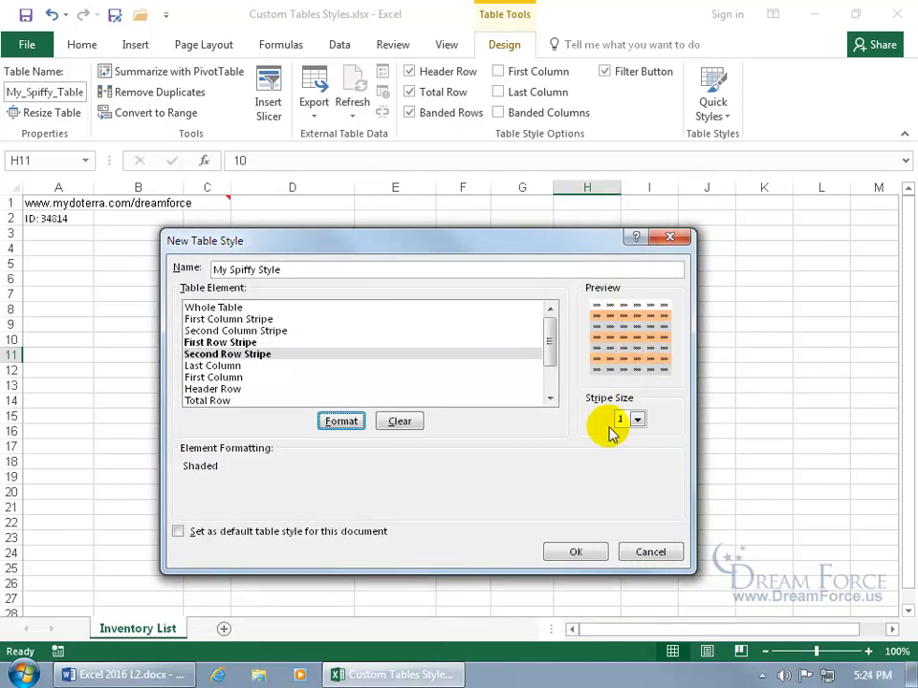
left_click(586, 557)
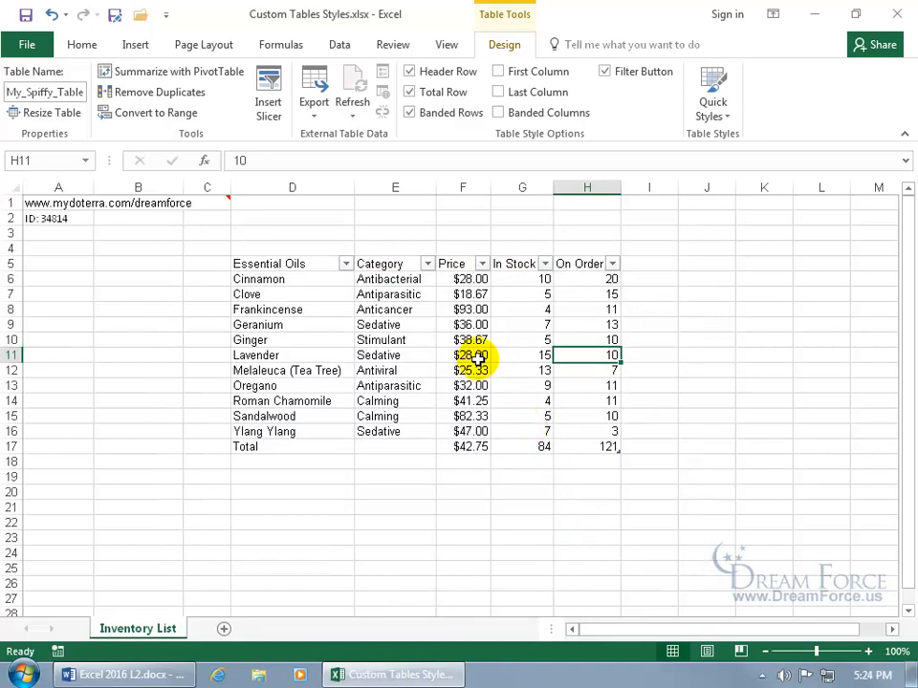
- Apply the custom My Spiffy Style to the inventory table and open the style's definition for modification without changing it
left_click(717, 112)
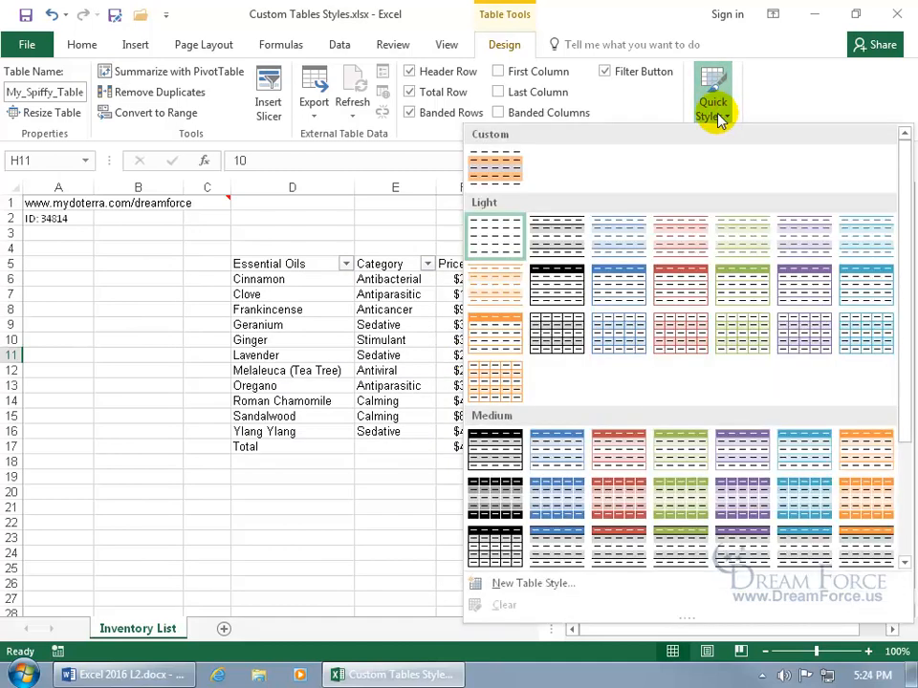
left_click(503, 165)
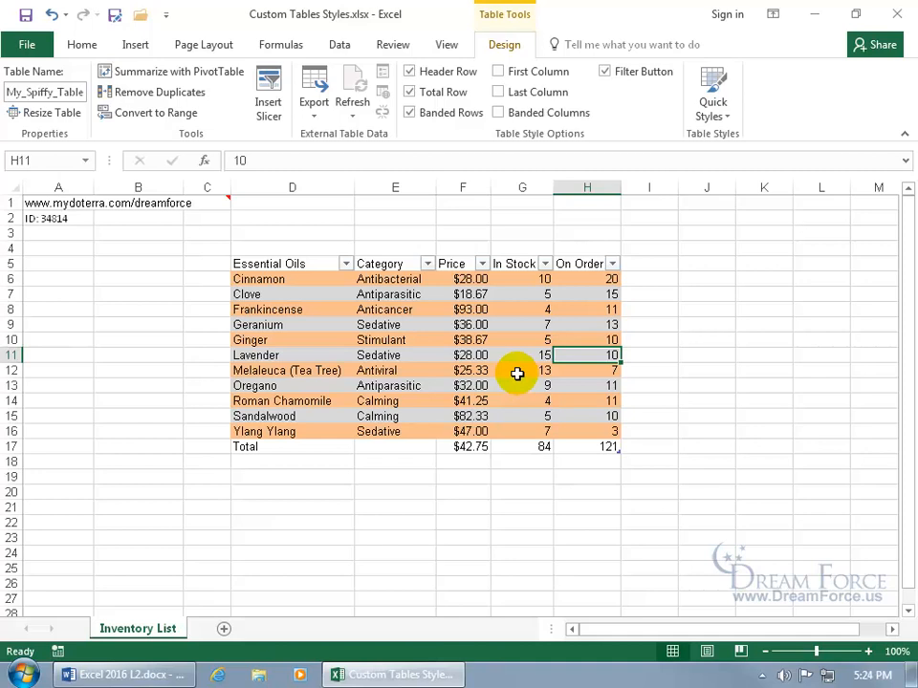
left_click(717, 112)
right_click(499, 172)
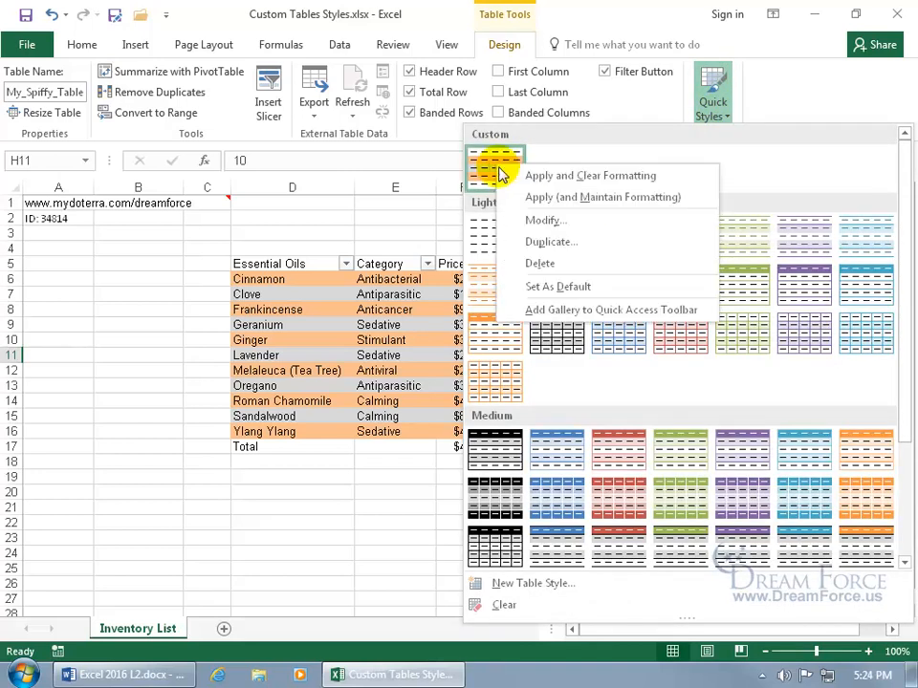
left_click(536, 219)
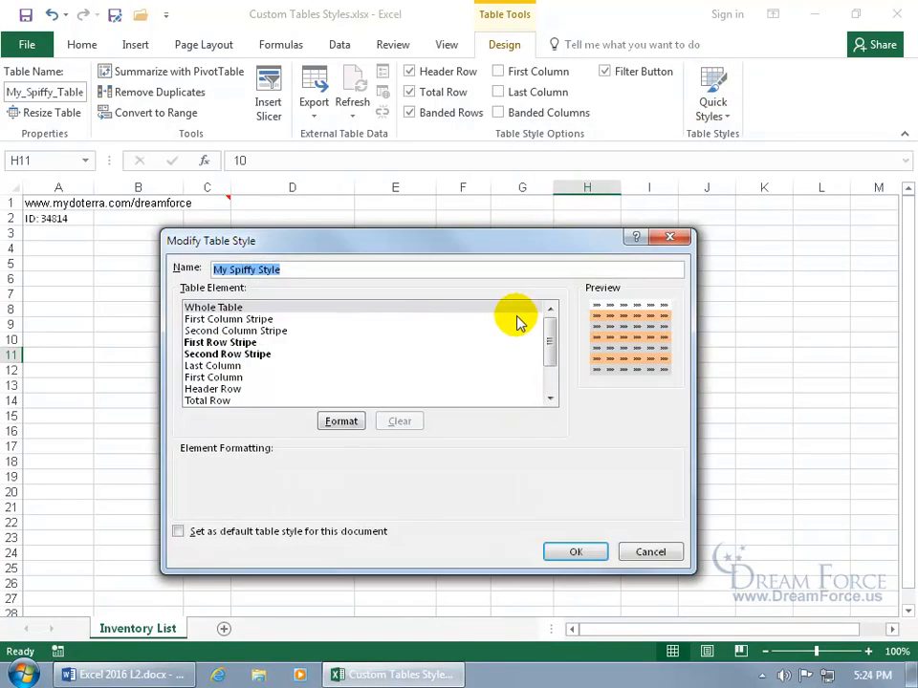
left_click(650, 552)
- Delete the custom table style My Spiffy Style from the workbook
left_click(712, 103)
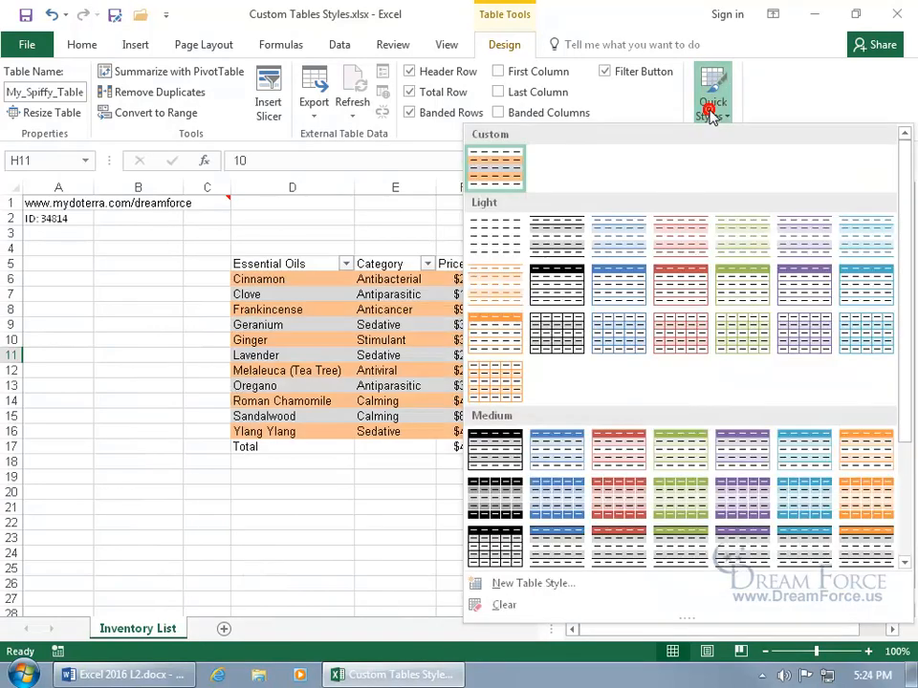
right_click(495, 163)
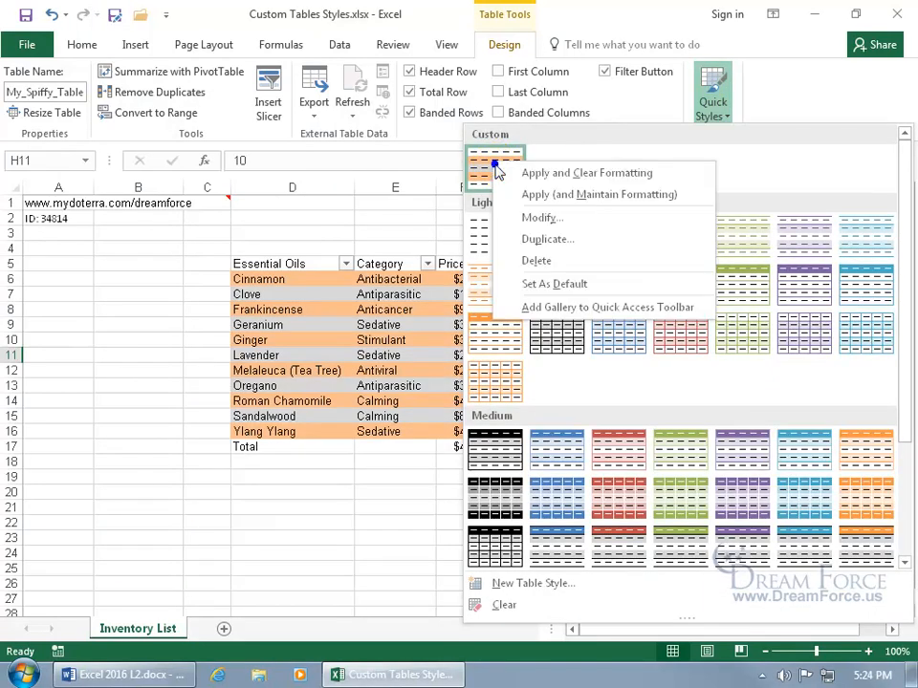
left_click(531, 262)
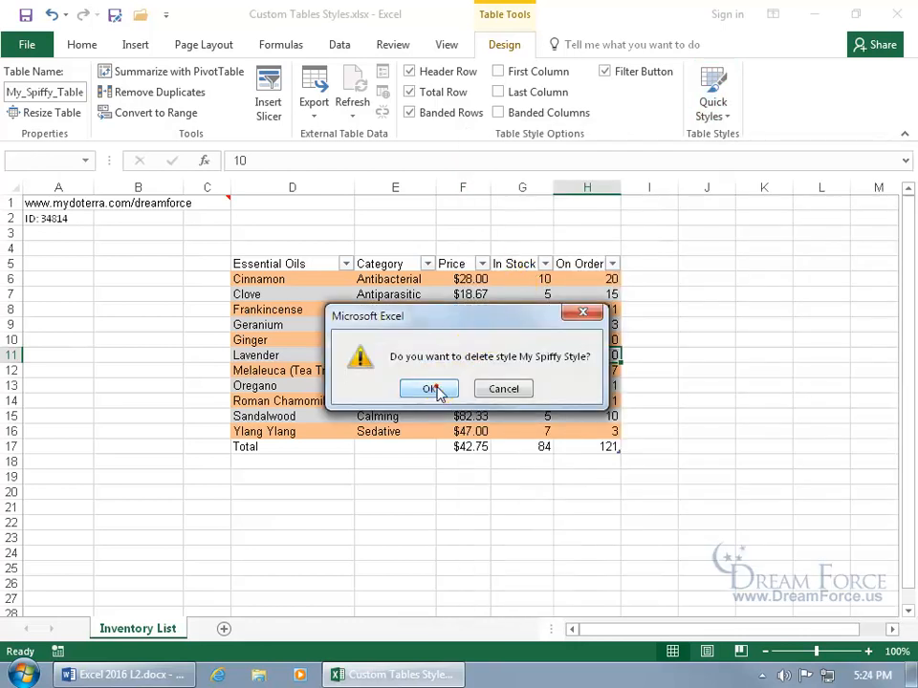
left_click(434, 386)
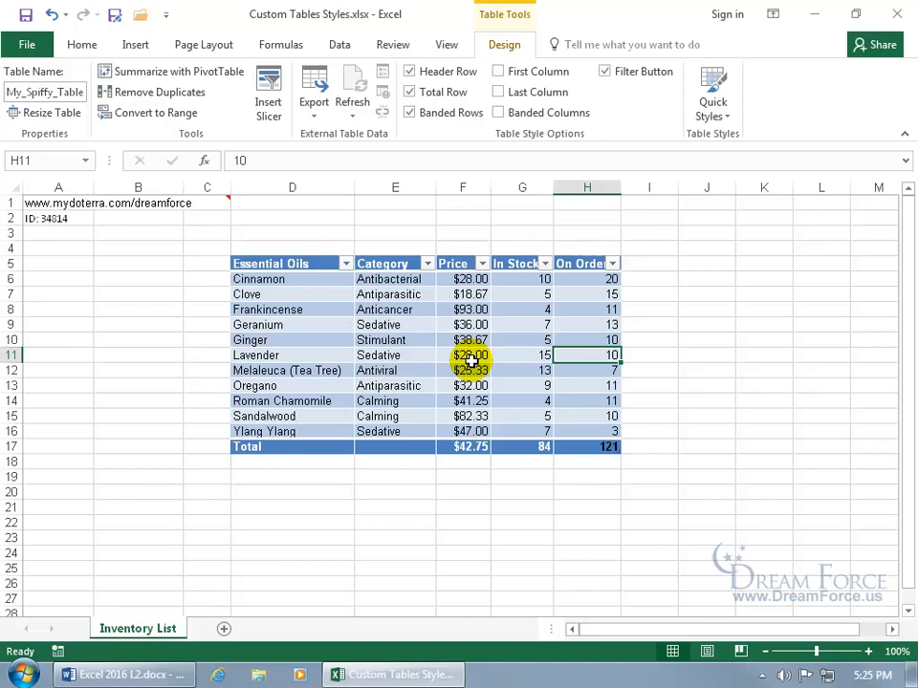
left_click(708, 107)
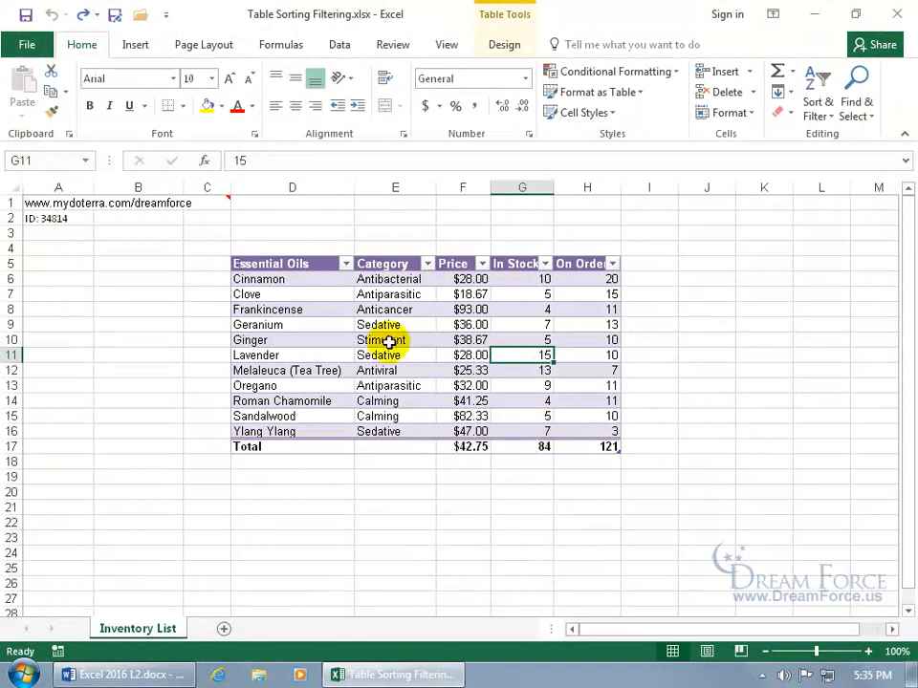
- Filter the Essential Oils column to show only Cinnamon and Clove
left_click(345, 264)
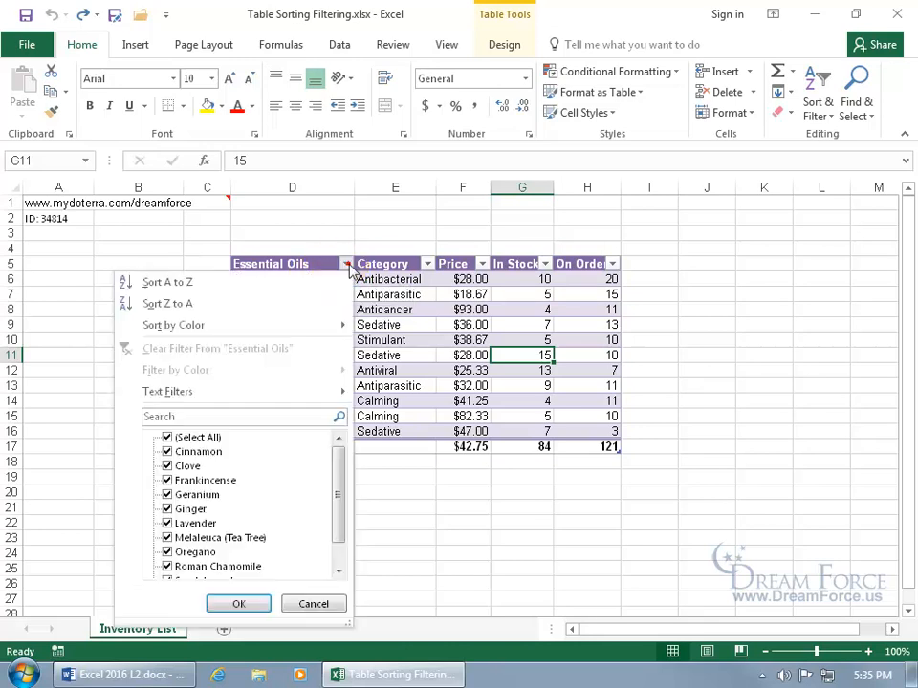
left_click(166, 437)
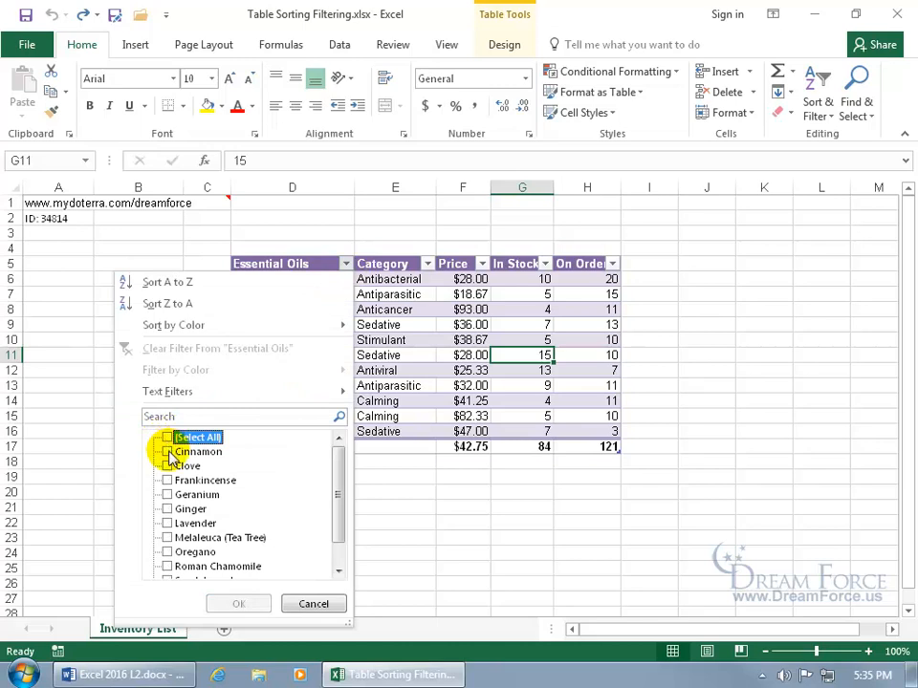
left_click(167, 451)
left_click(167, 466)
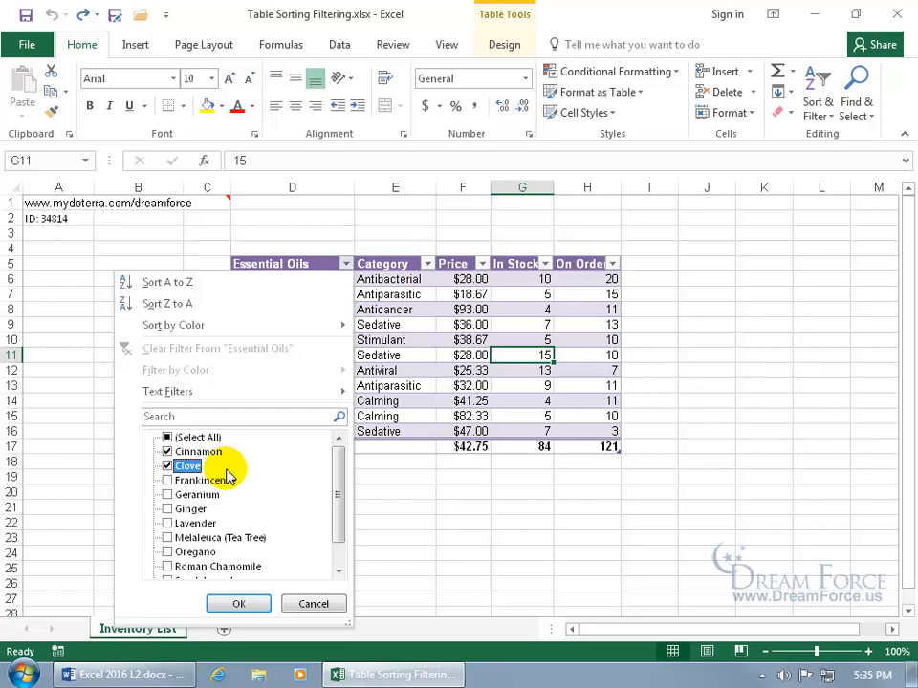
left_click(240, 602)
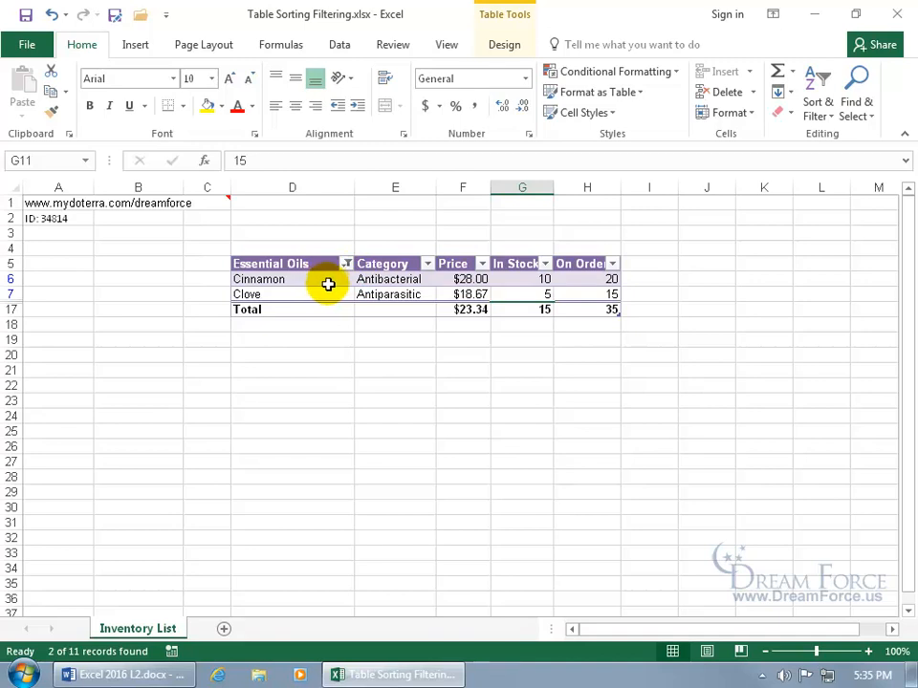
- Check which summary function the total row uses for the Price column
left_click(475, 309)
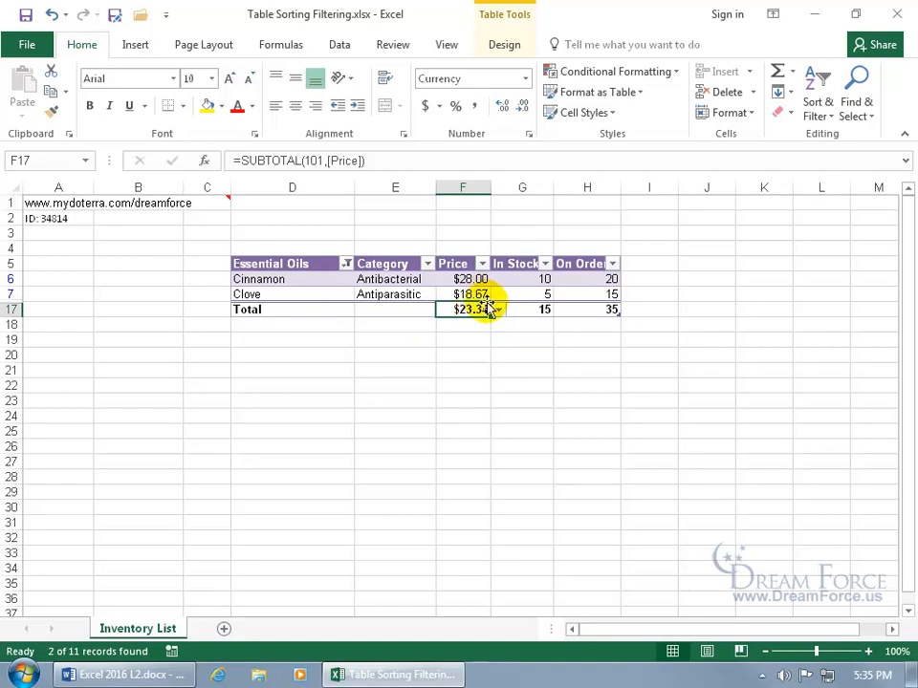
left_click(499, 310)
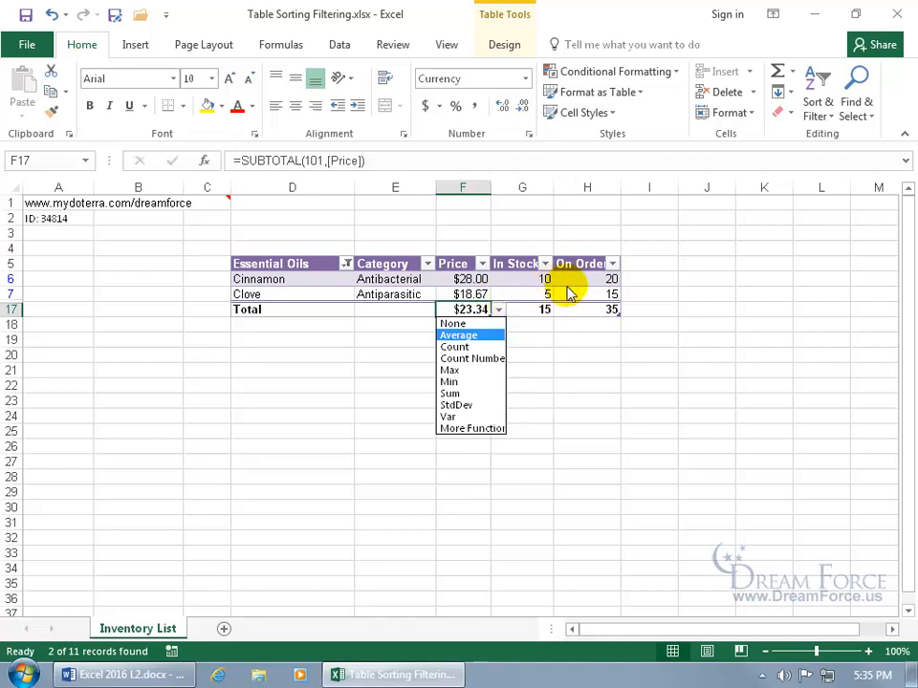
key("Escape")
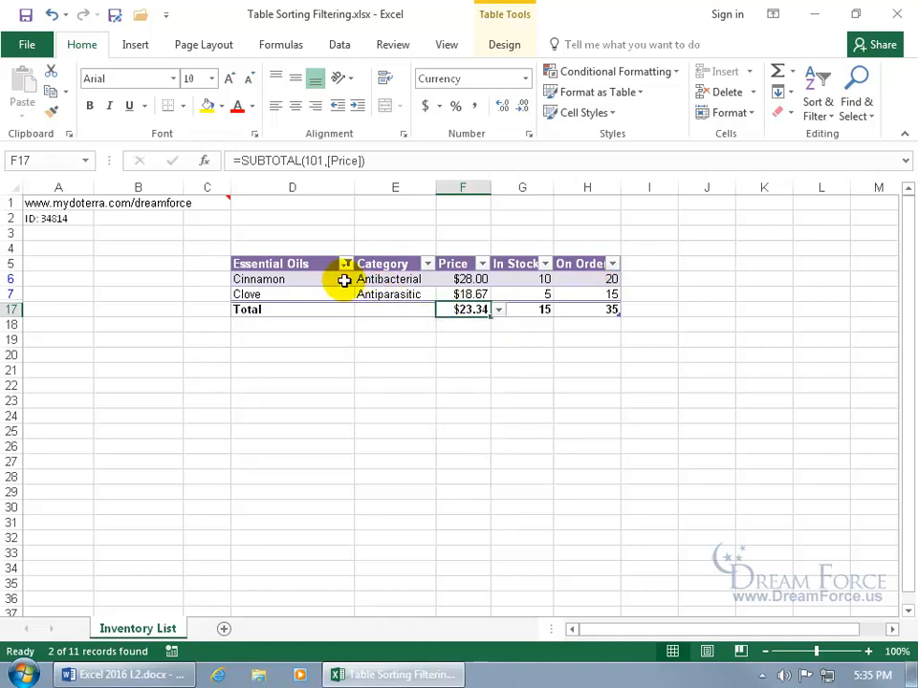
- Reselect all items in the Essential Oils filter to show every oil again
mouse_move(348, 269)
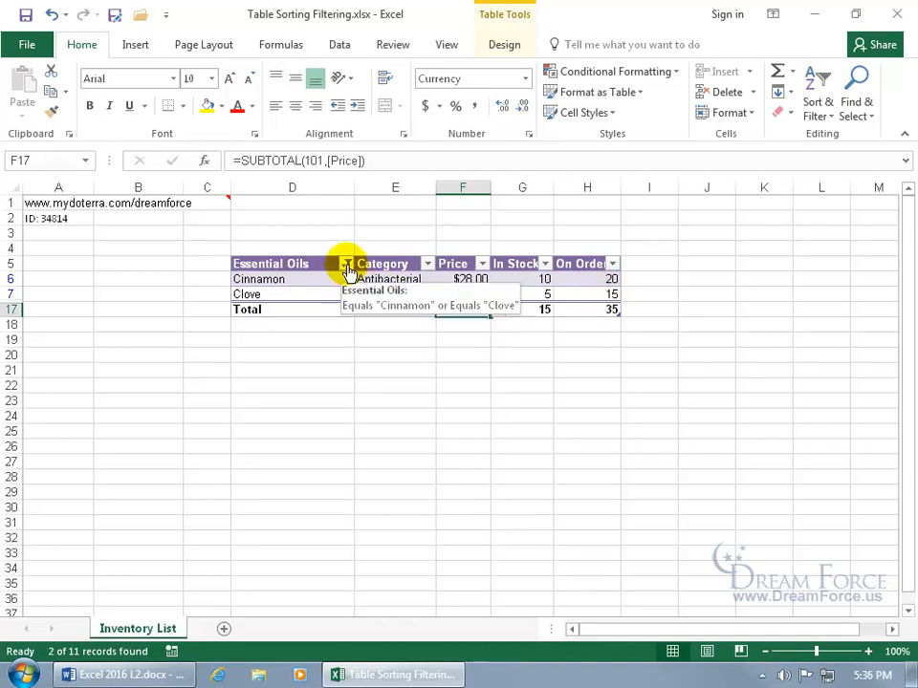
left_click(347, 267)
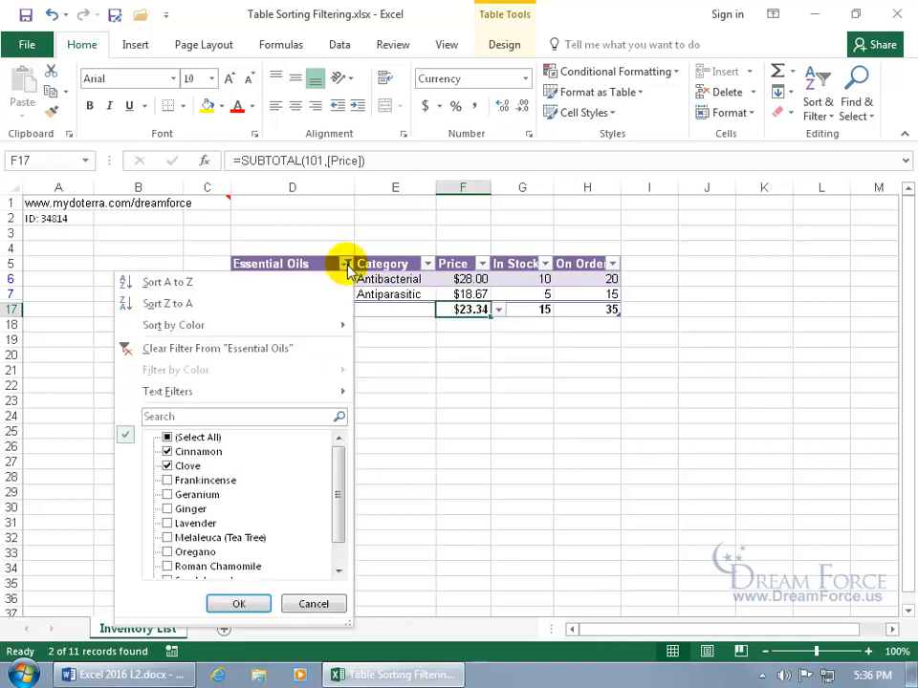
left_click(178, 438)
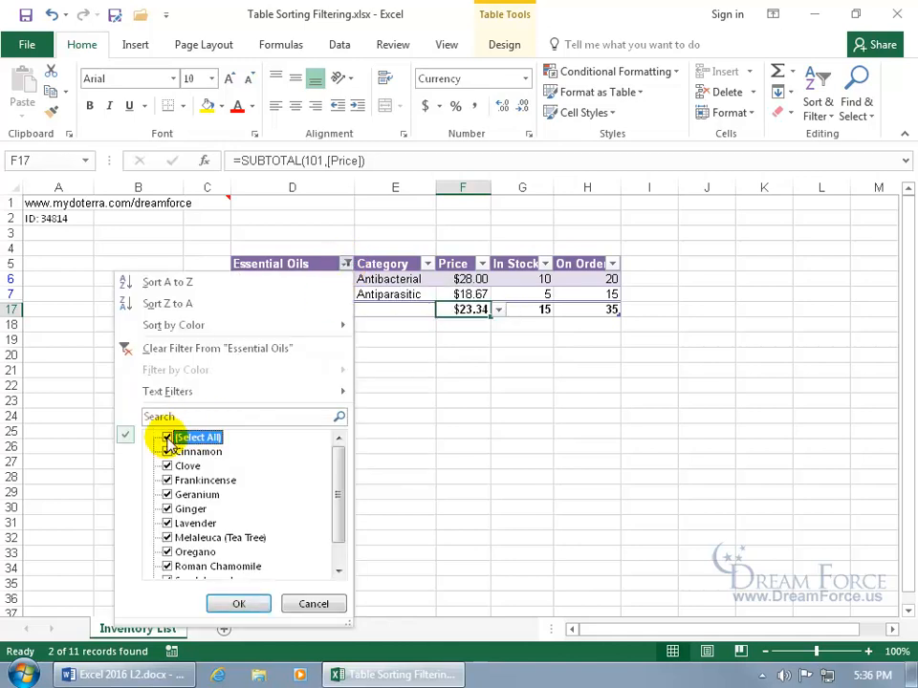
left_click(229, 605)
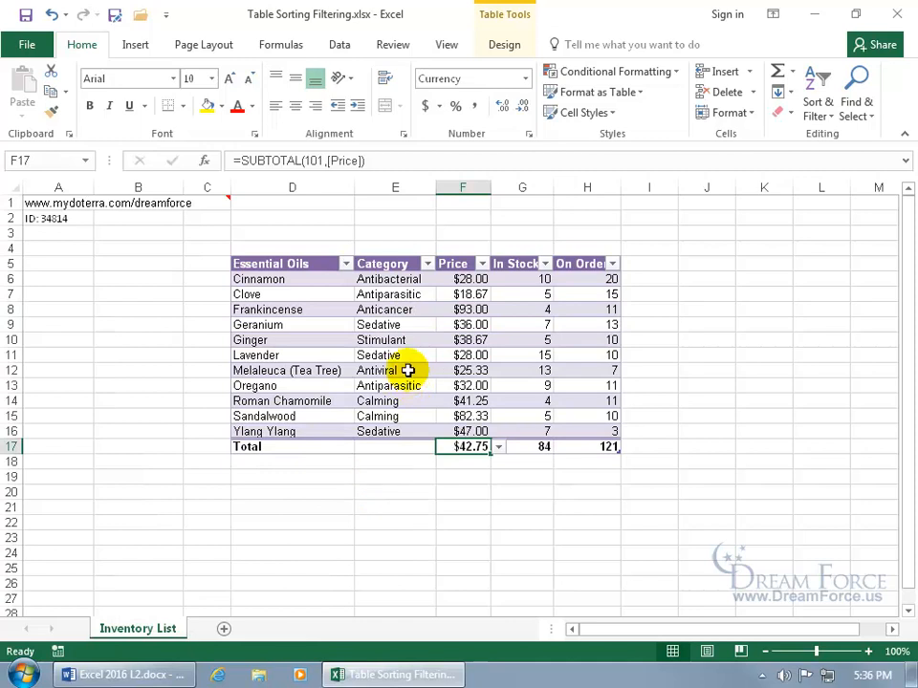
- Filter the Category column to show only Antibacterial and Anticancer oils
left_click(427, 264)
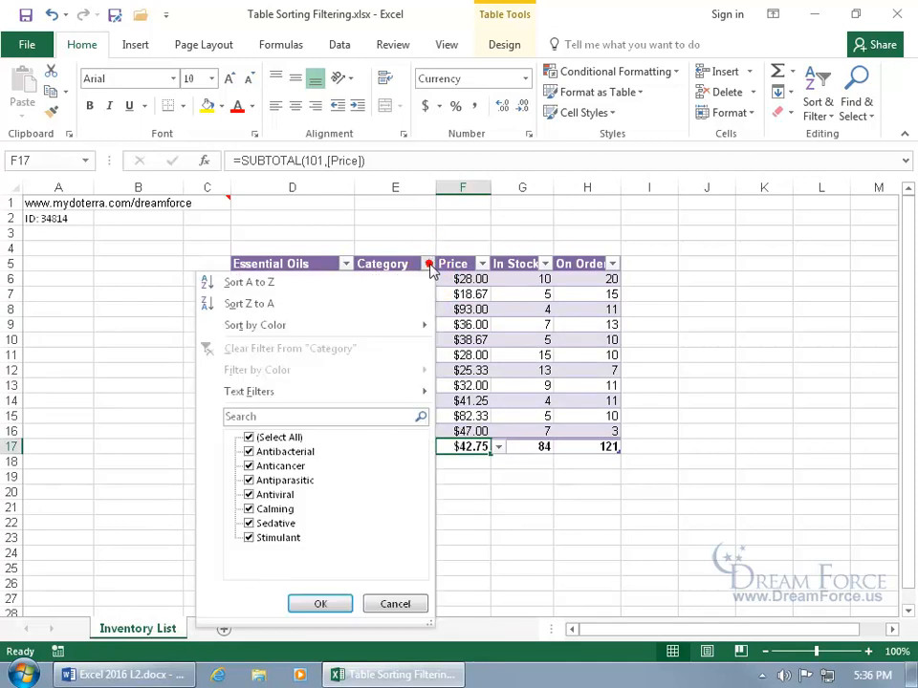
left_click(247, 437)
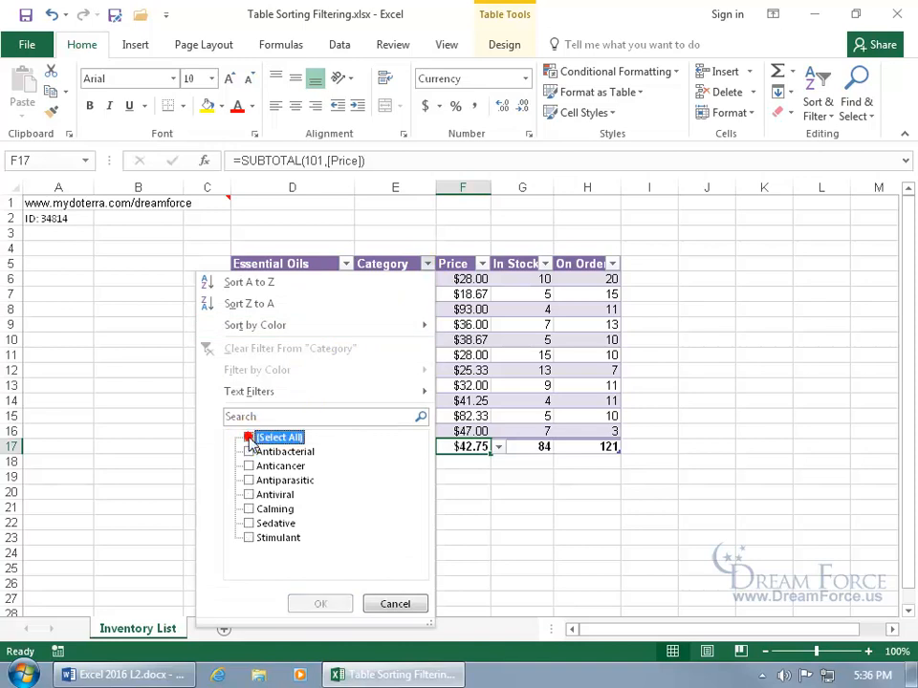
left_click(248, 453)
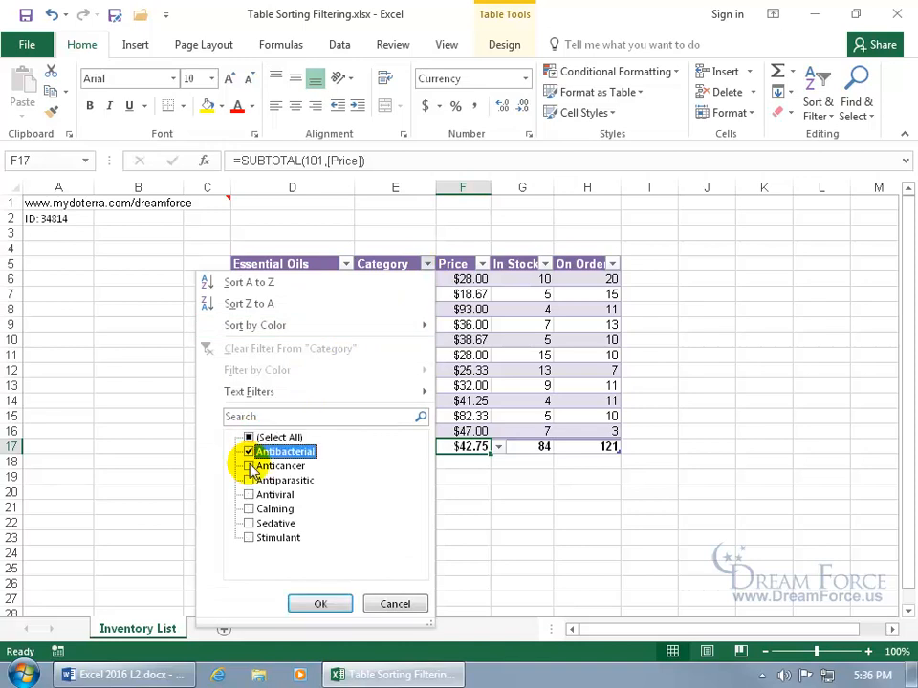
left_click(248, 466)
left_click(297, 604)
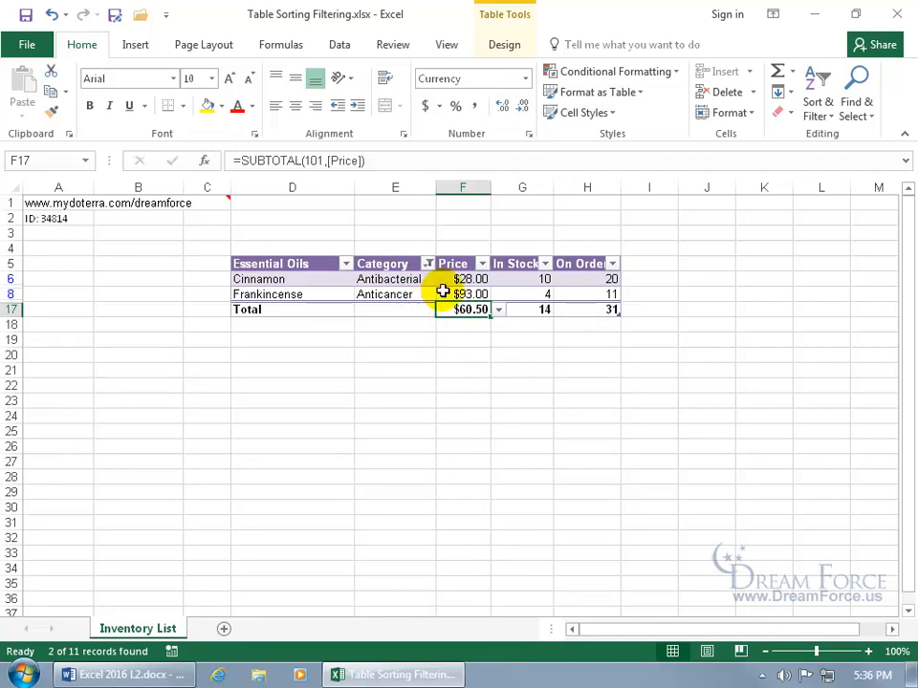
- Add a number filter on the Price column for values less than 30
left_click(483, 264)
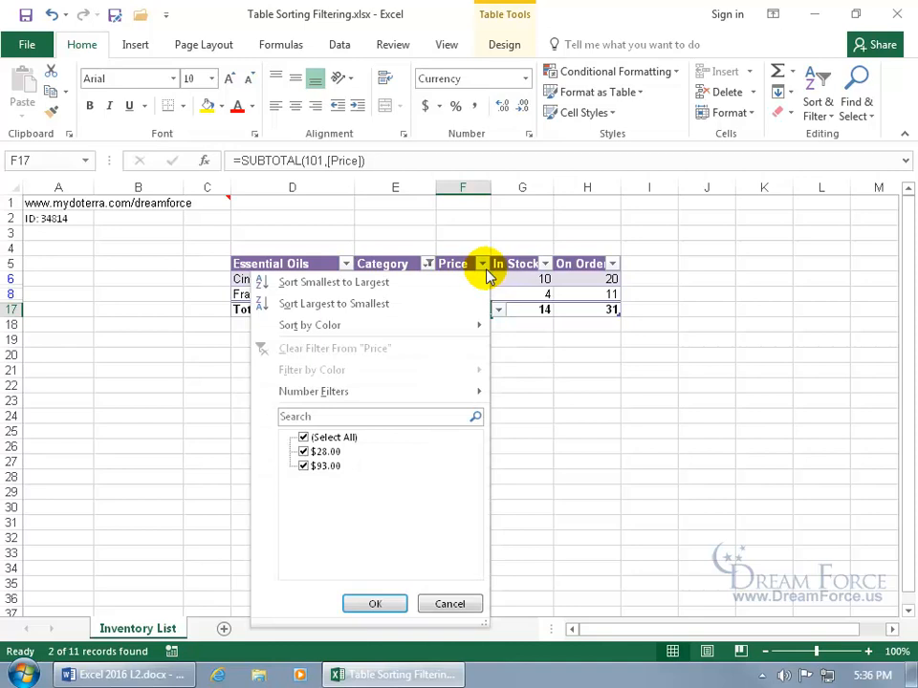
mouse_move(413, 398)
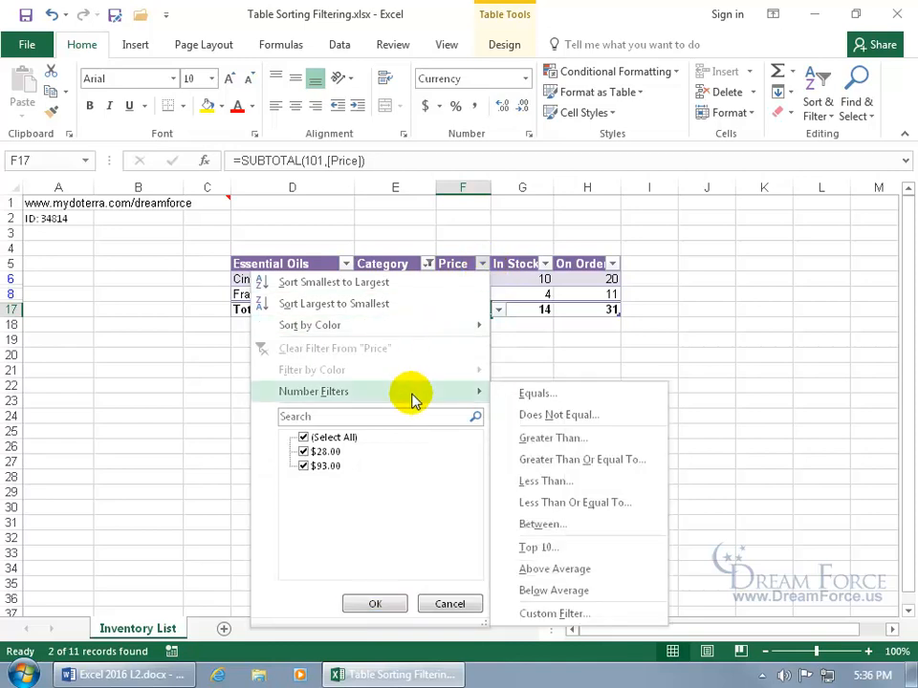
left_click(550, 481)
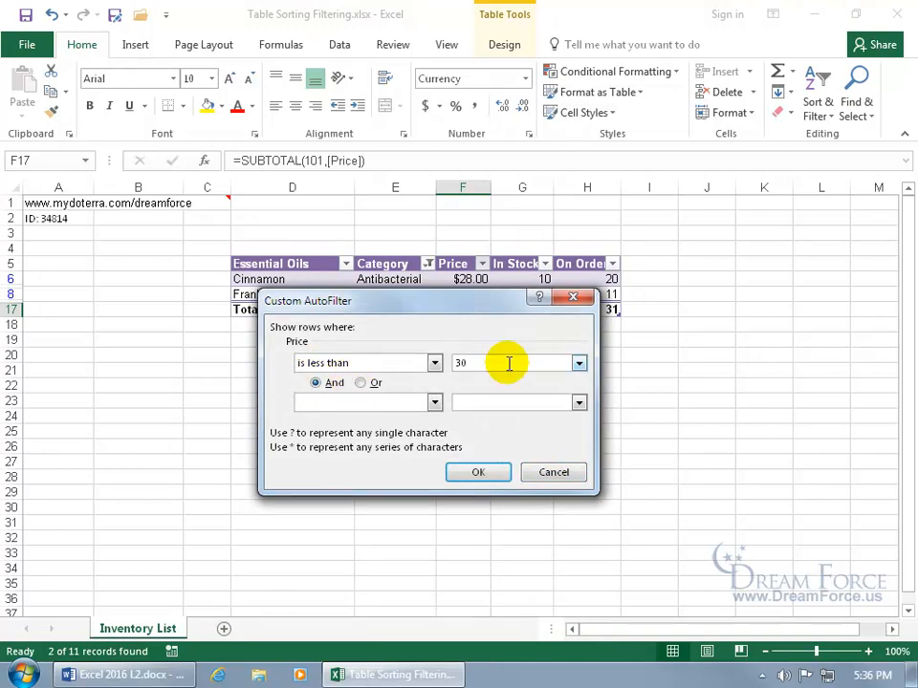
left_click(478, 472)
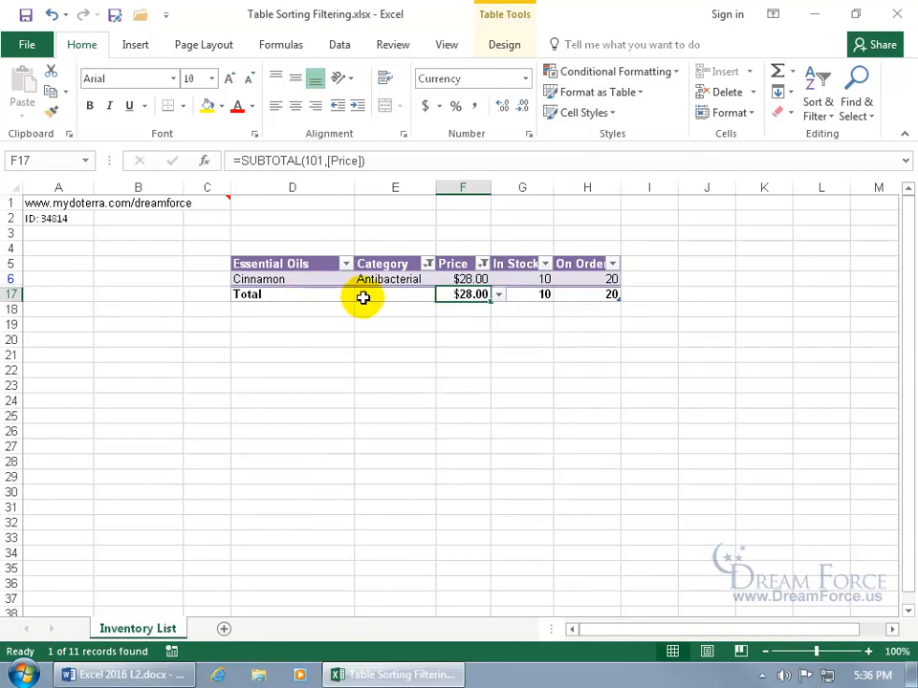
- Clear the filters from the Price and Category columns
left_click(482, 264)
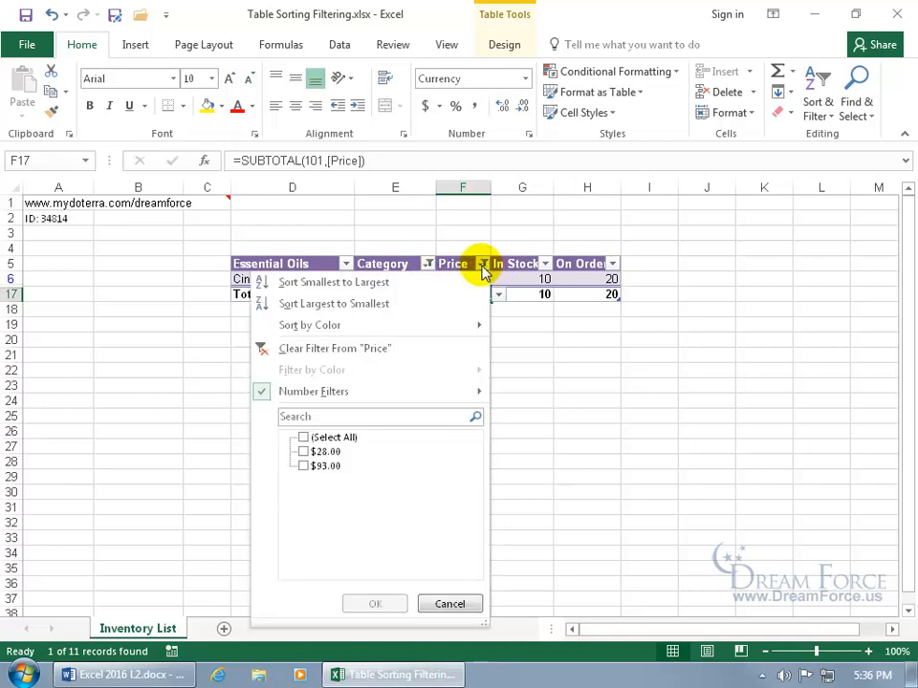
left_click(365, 349)
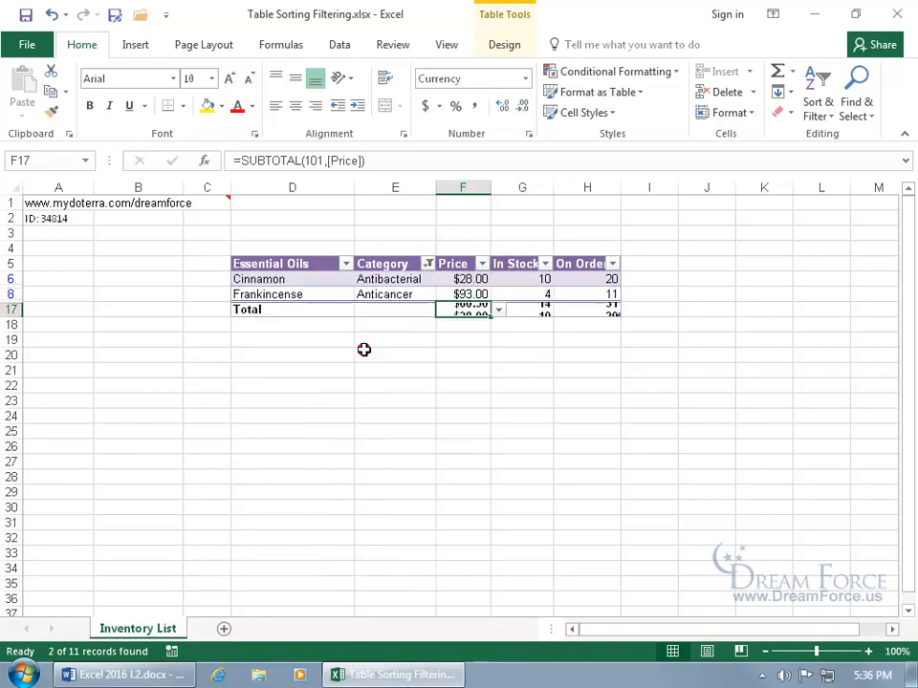
left_click(427, 264)
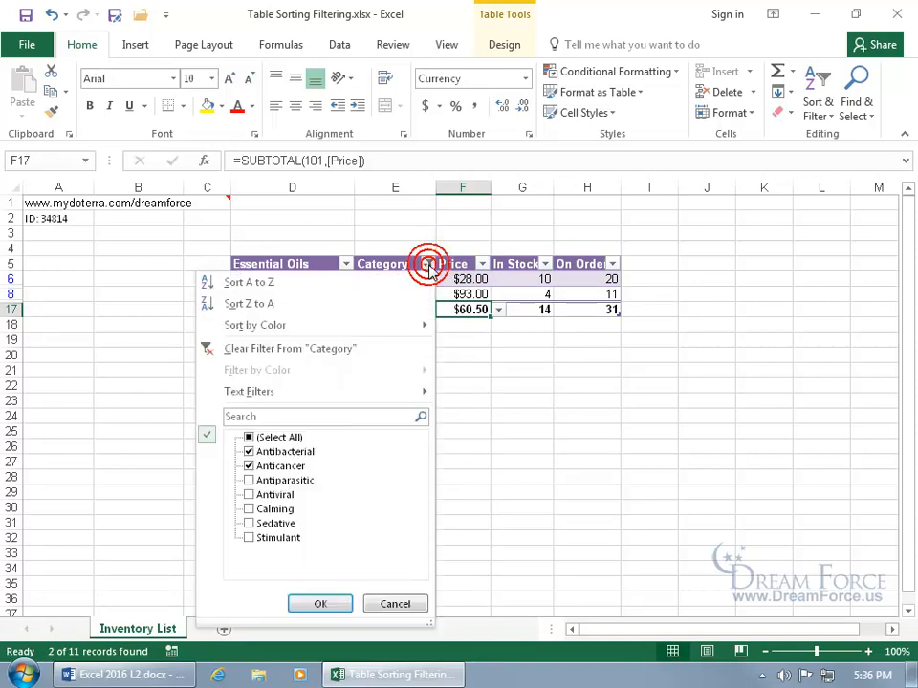
left_click(309, 345)
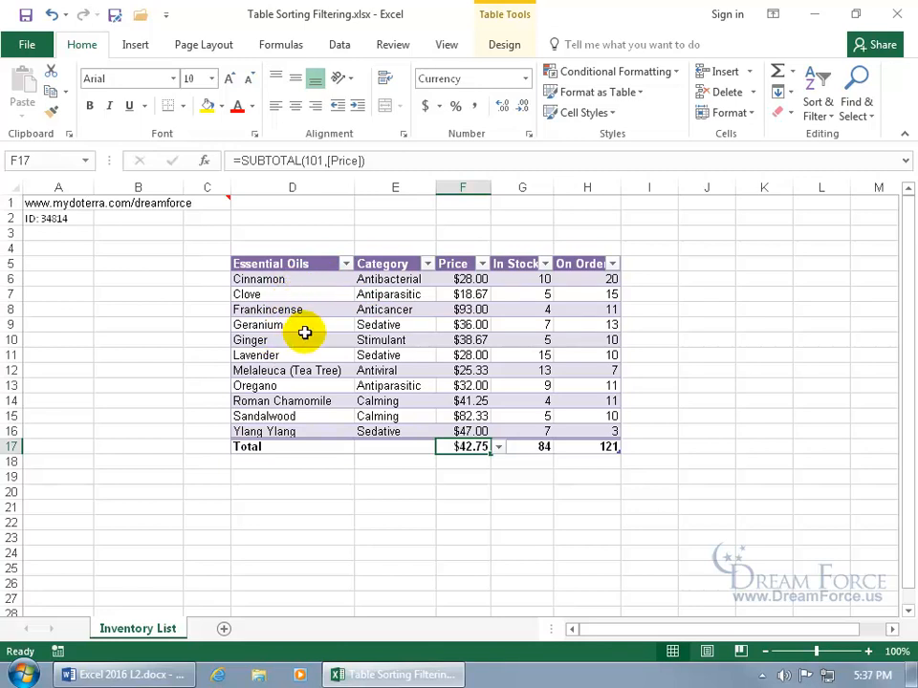
- Sort the table by the Essential Oils column from Z to A
left_click(344, 264)
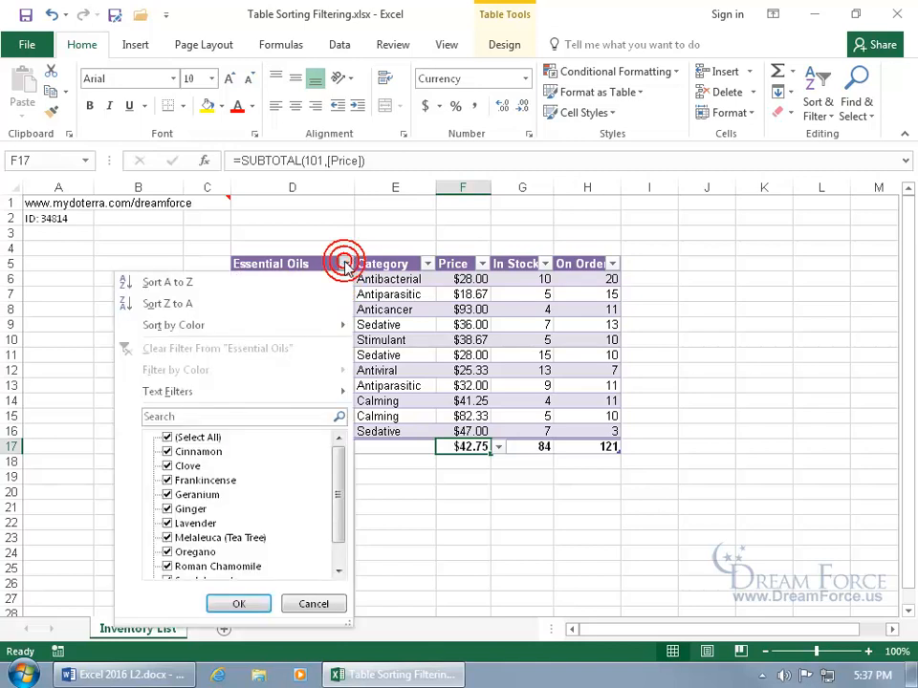
left_click(230, 306)
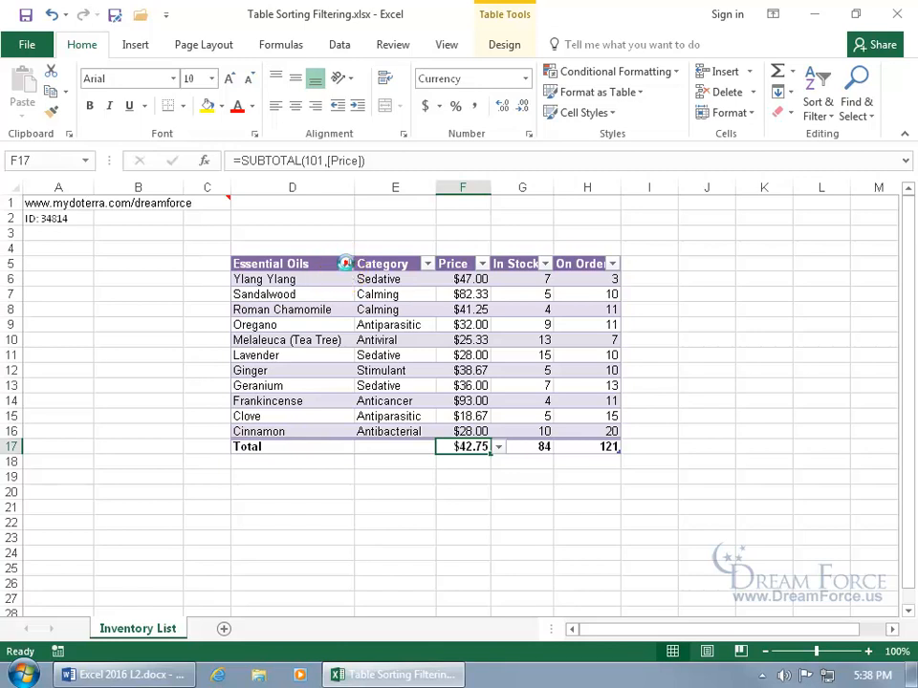
- Use a custom sort to order the table by the Essential Oils column from A to Z
left_click(345, 264)
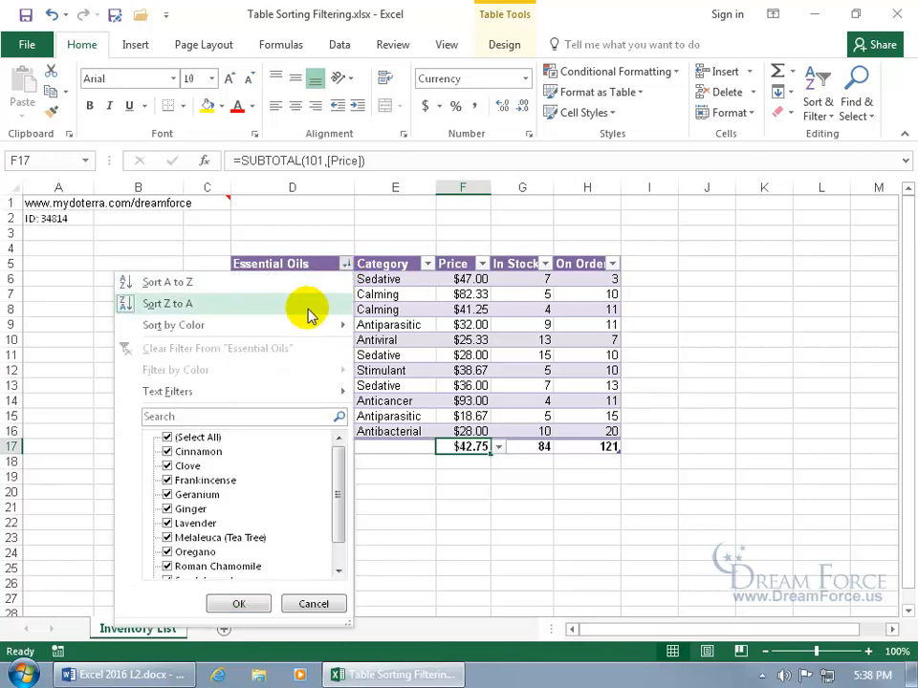
mouse_move(307, 324)
left_click(399, 329)
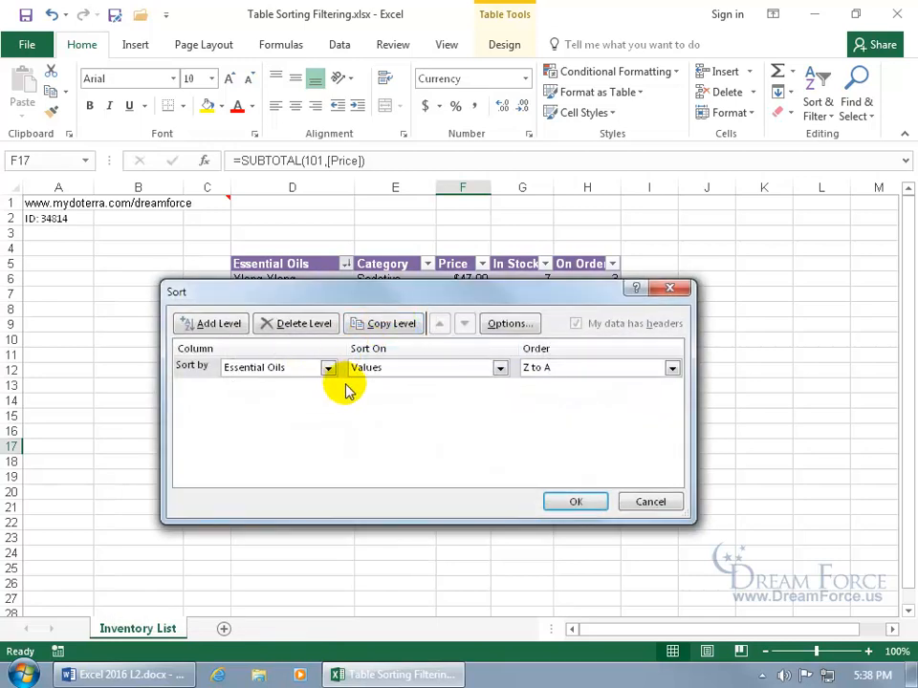
left_click(672, 369)
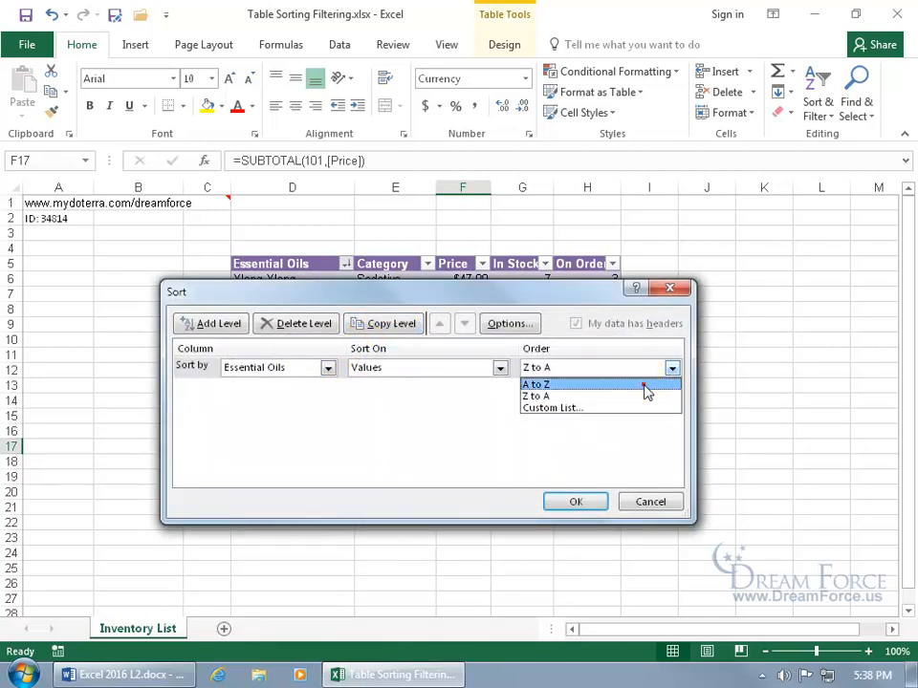
left_click(645, 385)
left_click(581, 501)
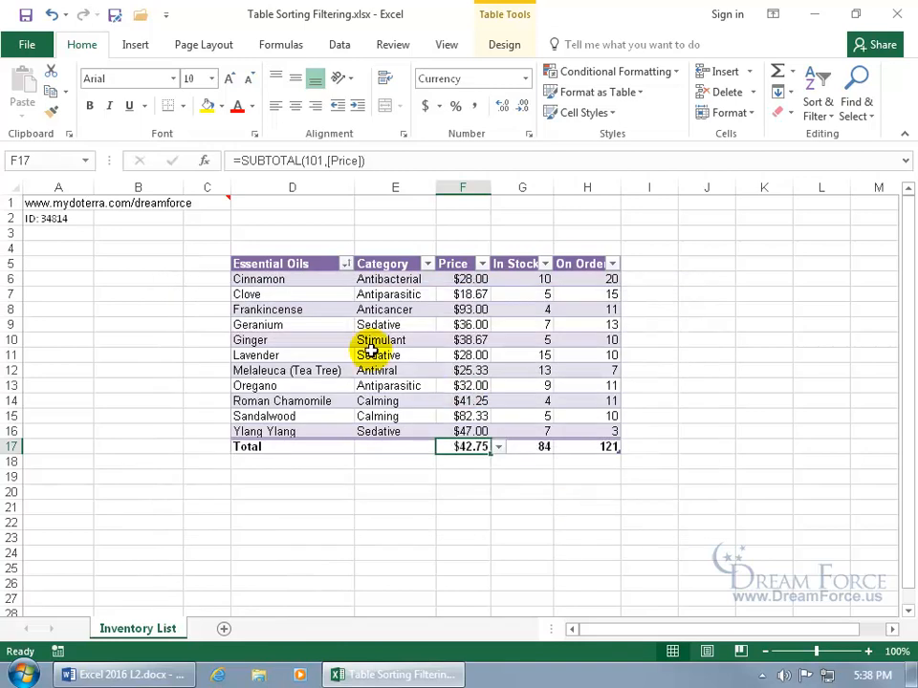
- Delete the Essential Oils sort level from the table's custom sort and apply the empty sort
left_click(345, 264)
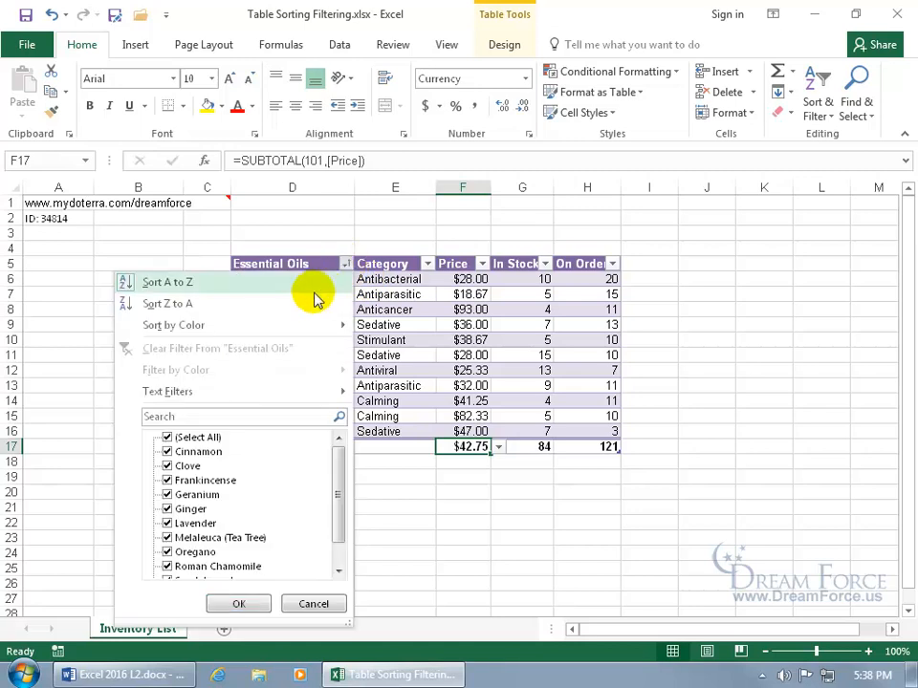
mouse_move(299, 325)
left_click(385, 325)
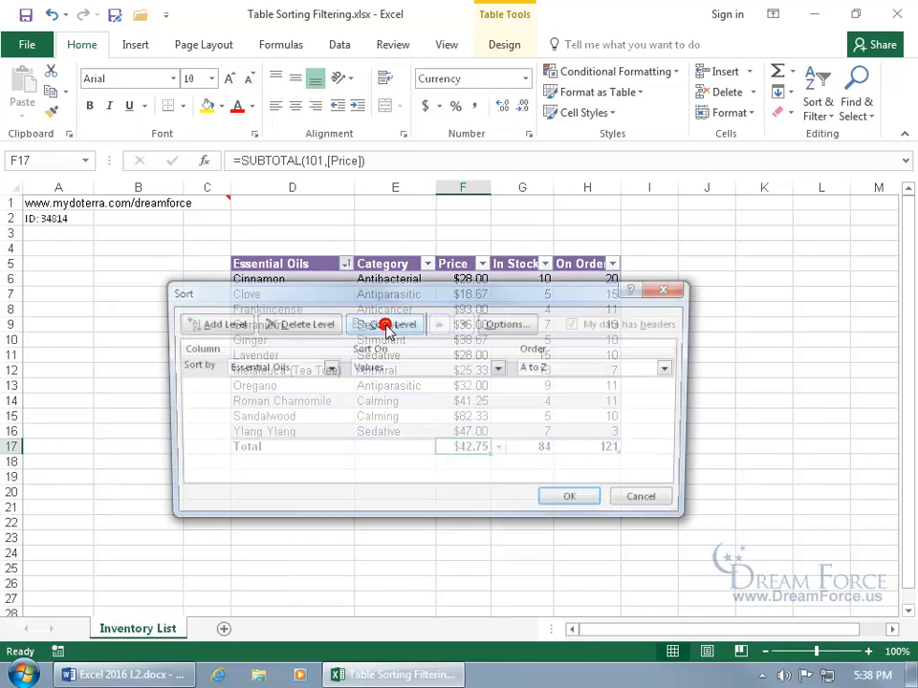
left_click(315, 326)
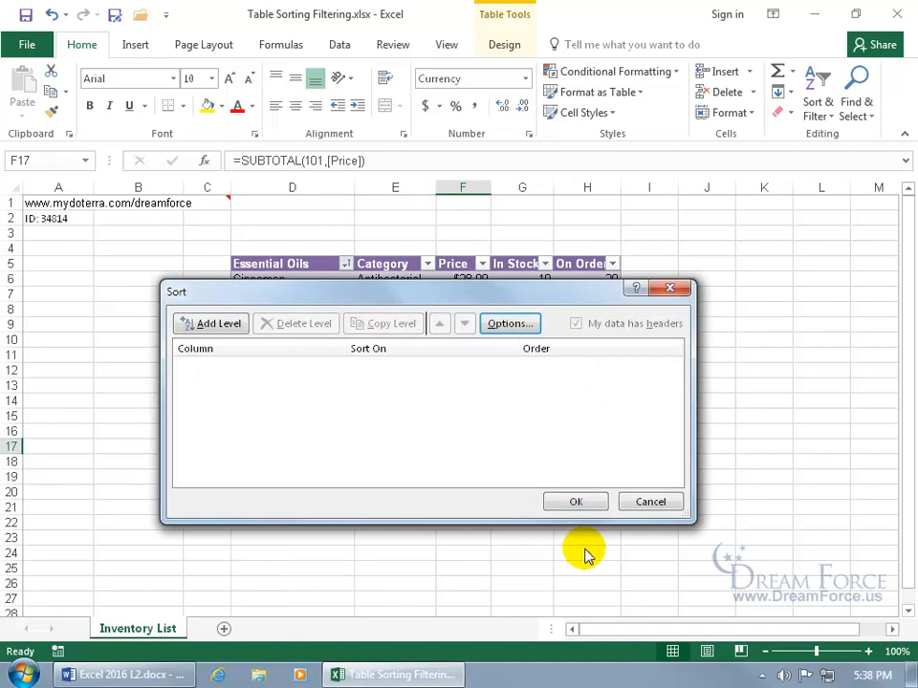
left_click(578, 505)
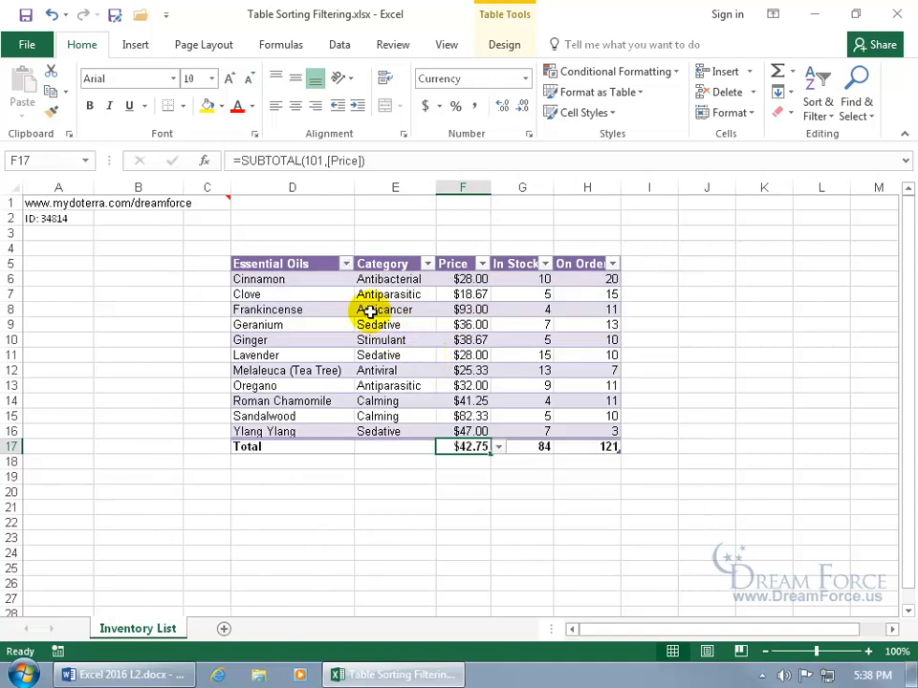
- Sort the table by Essential Oils from Z to A, and delete that level in the custom sort settings
left_click(345, 264)
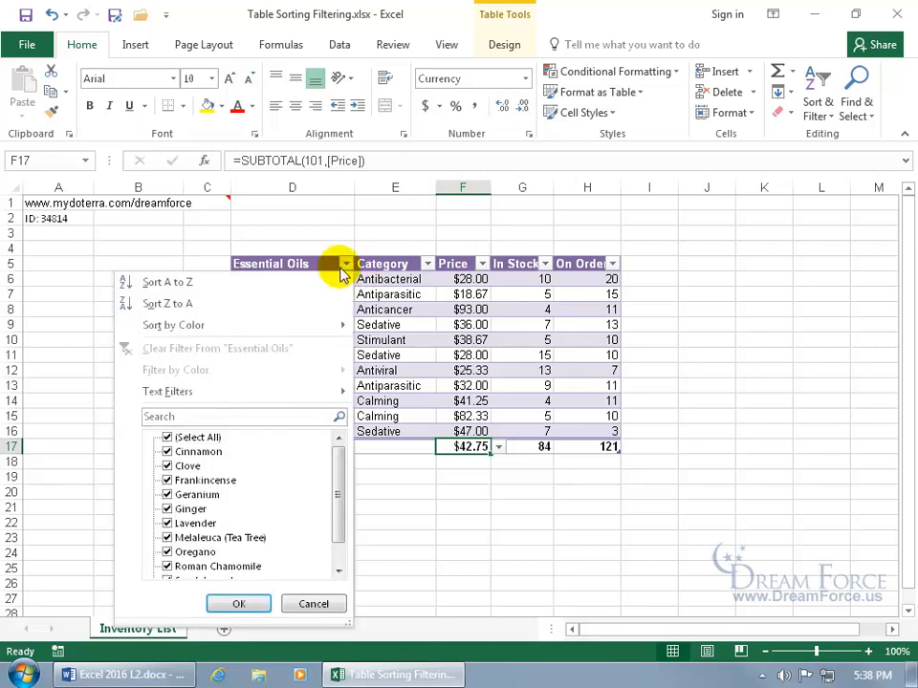
left_click(298, 302)
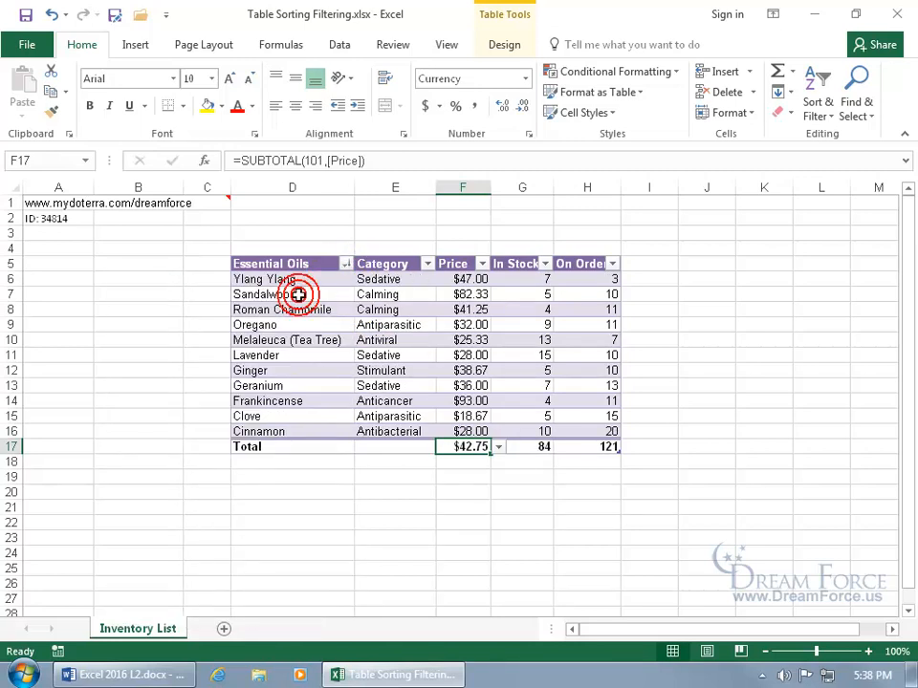
left_click(345, 264)
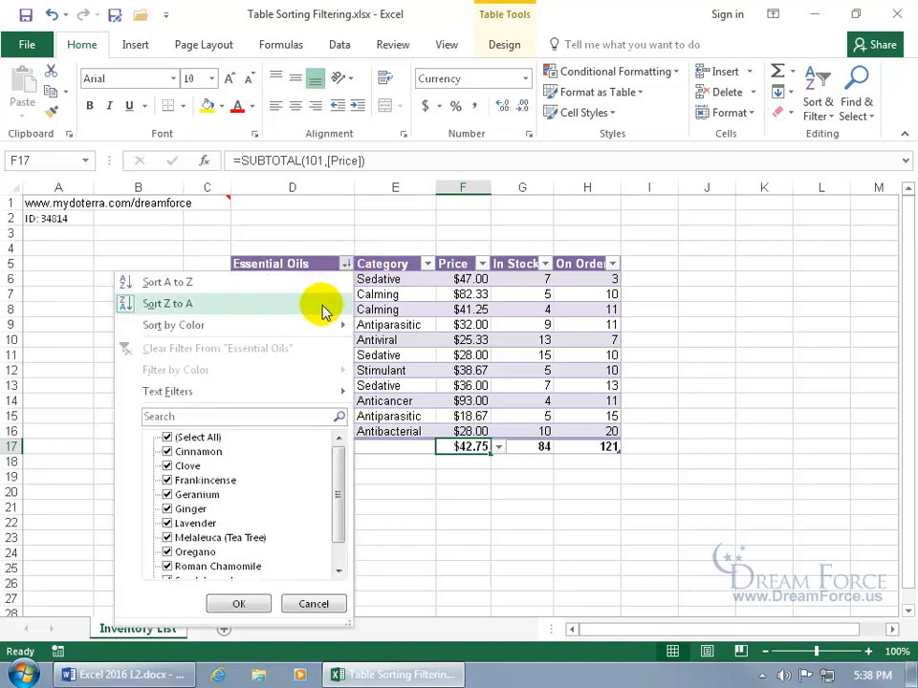
mouse_move(317, 322)
left_click(390, 324)
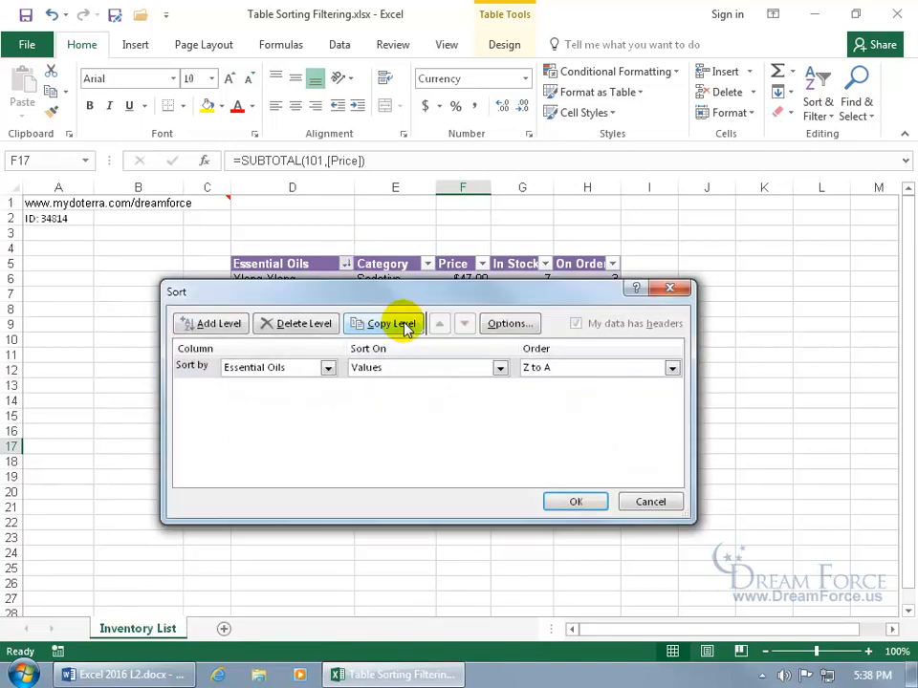
left_click(321, 325)
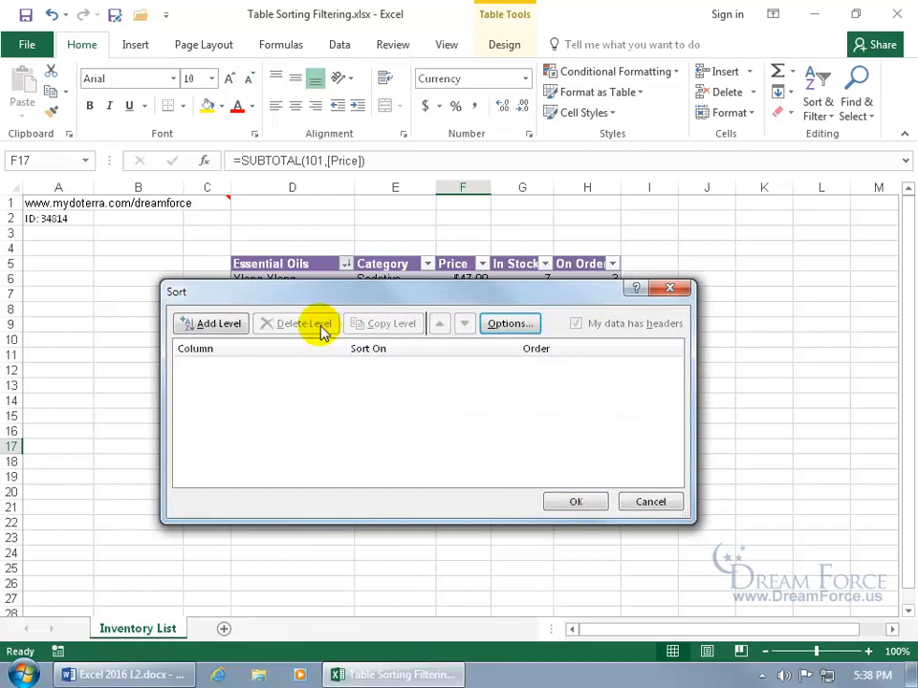
left_click(566, 504)
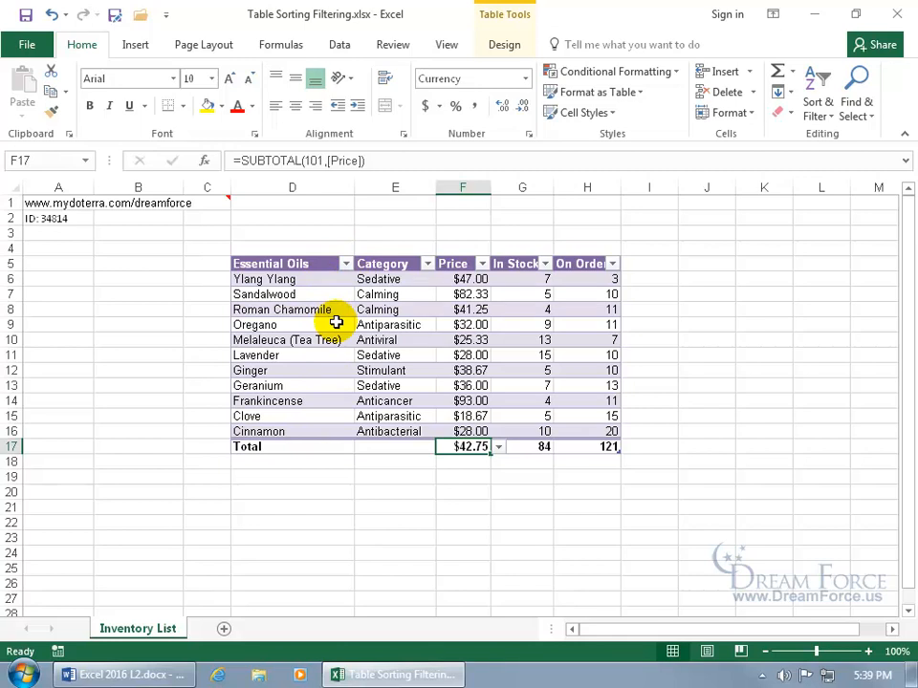
- Apply a custom sort by Category on values from A to Z, moving the Sort dialog off the table data
left_click(427, 264)
mouse_move(393, 330)
left_click(467, 326)
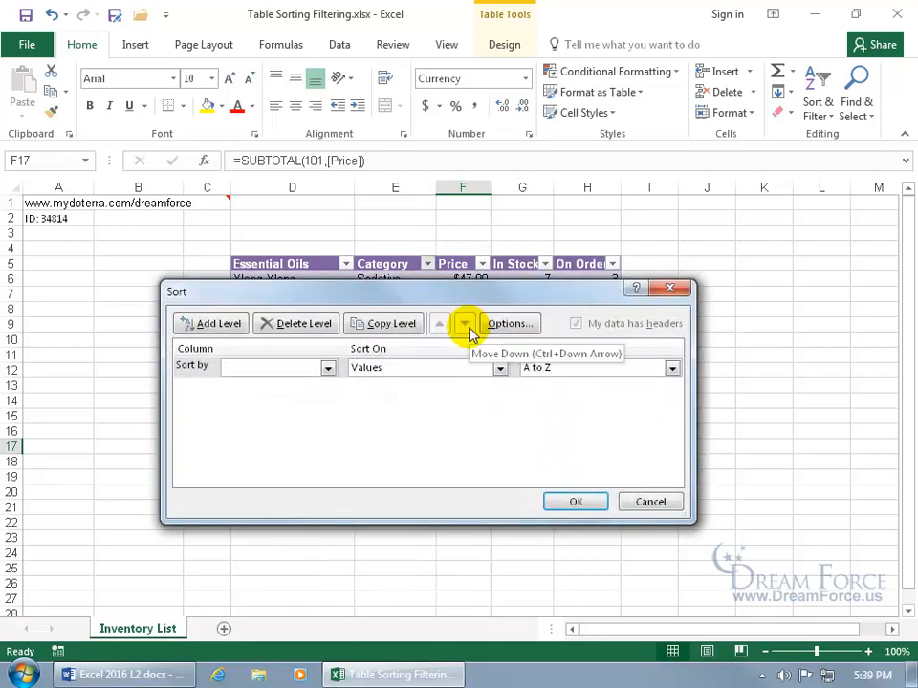
left_click(328, 367)
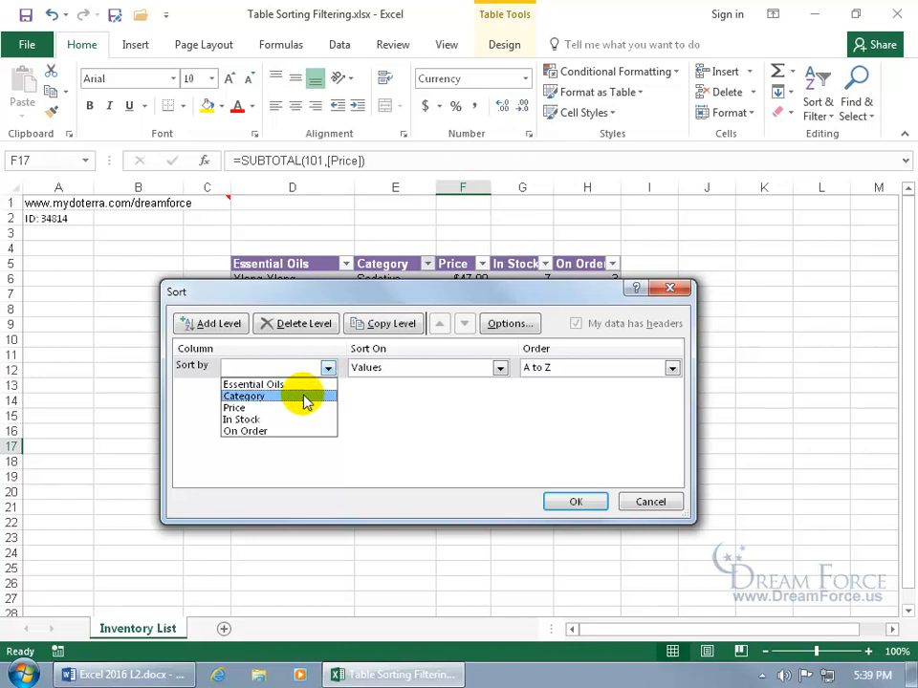
left_click(306, 400)
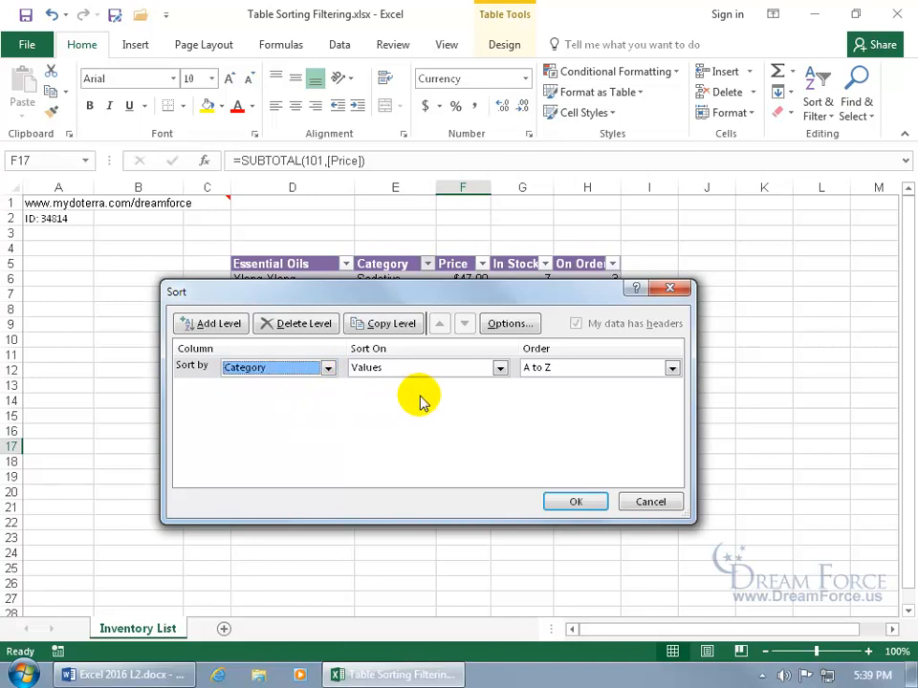
left_click_drag(391, 290, 484, 420)
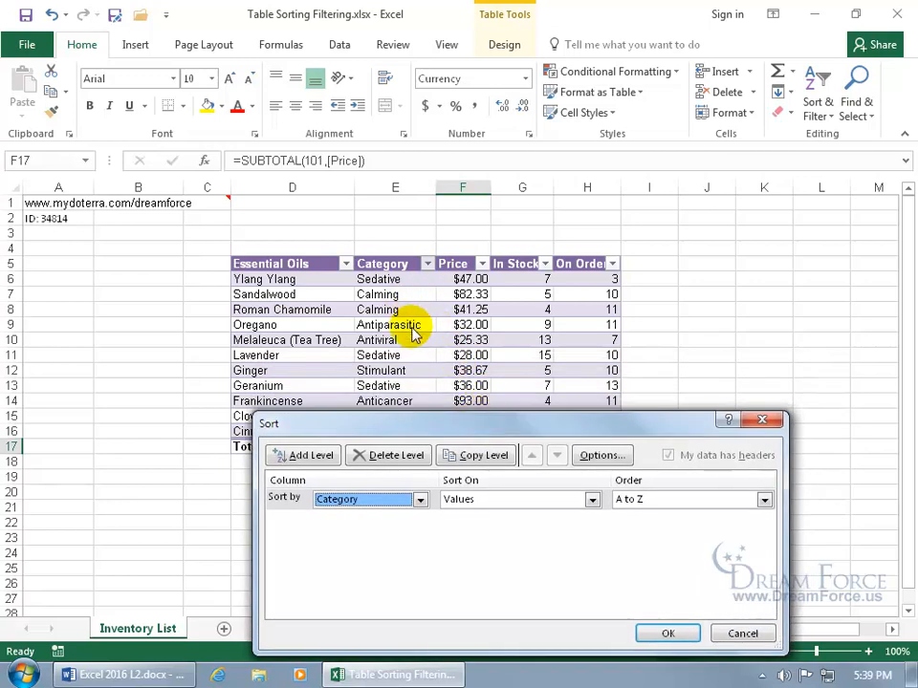
left_click(655, 634)
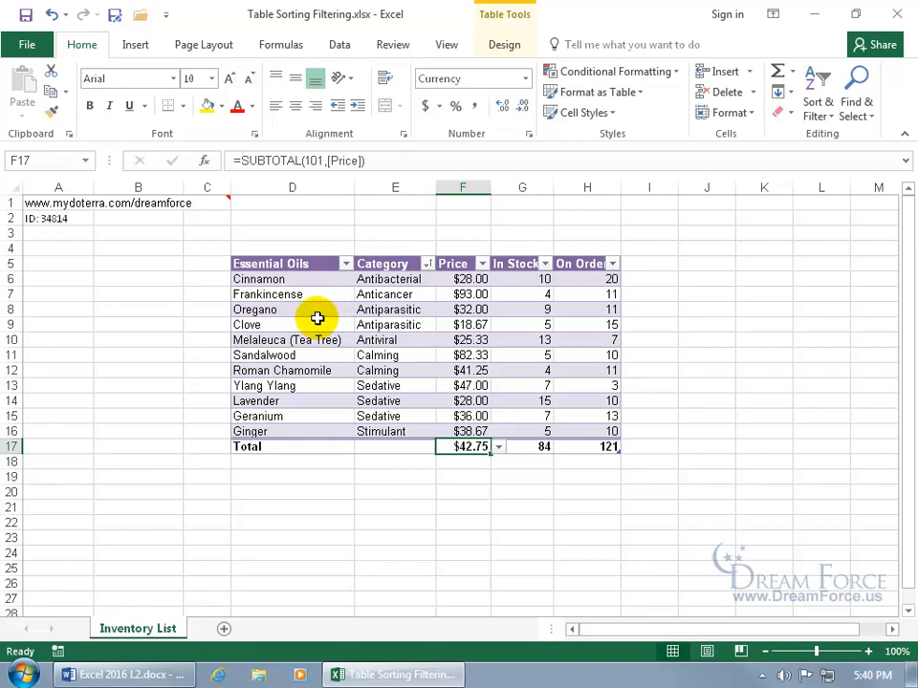
- Add a second custom sort level by Essential Oils, on values from A to Z, below the Category level
left_click(427, 263)
mouse_move(427, 327)
left_click(462, 326)
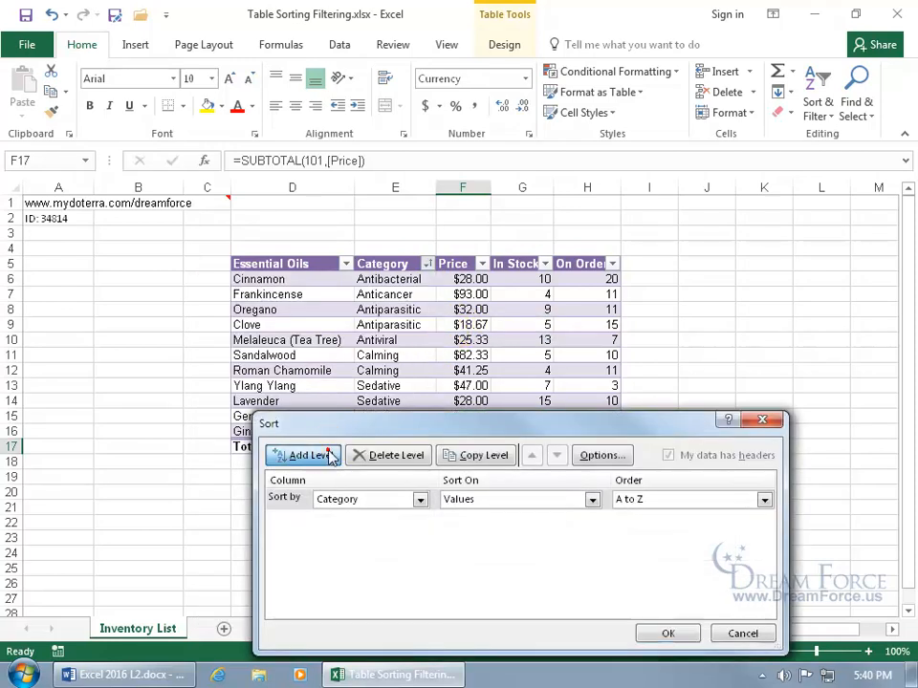
left_click(307, 455)
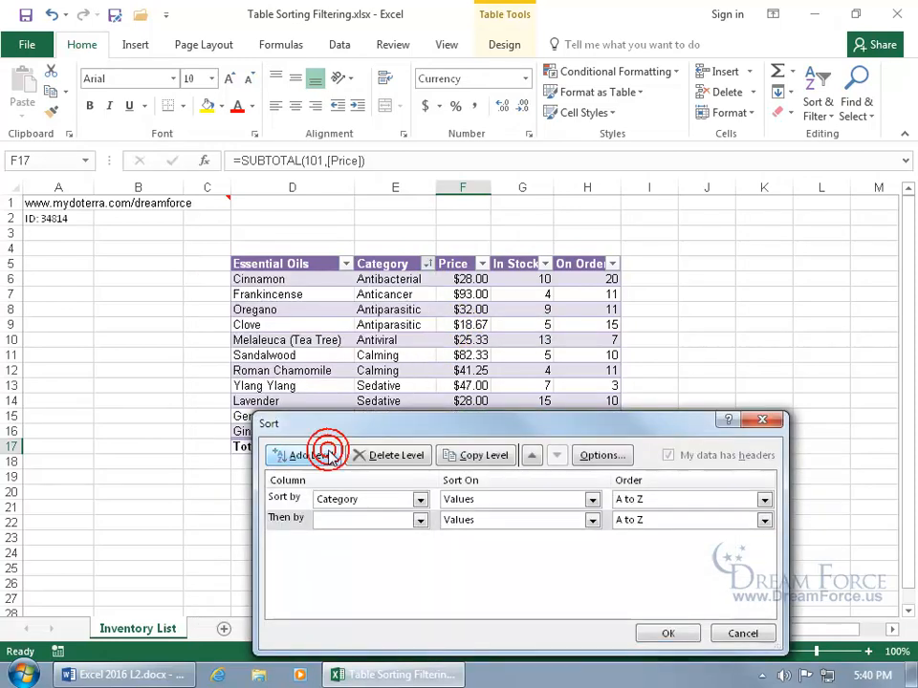
left_click(419, 520)
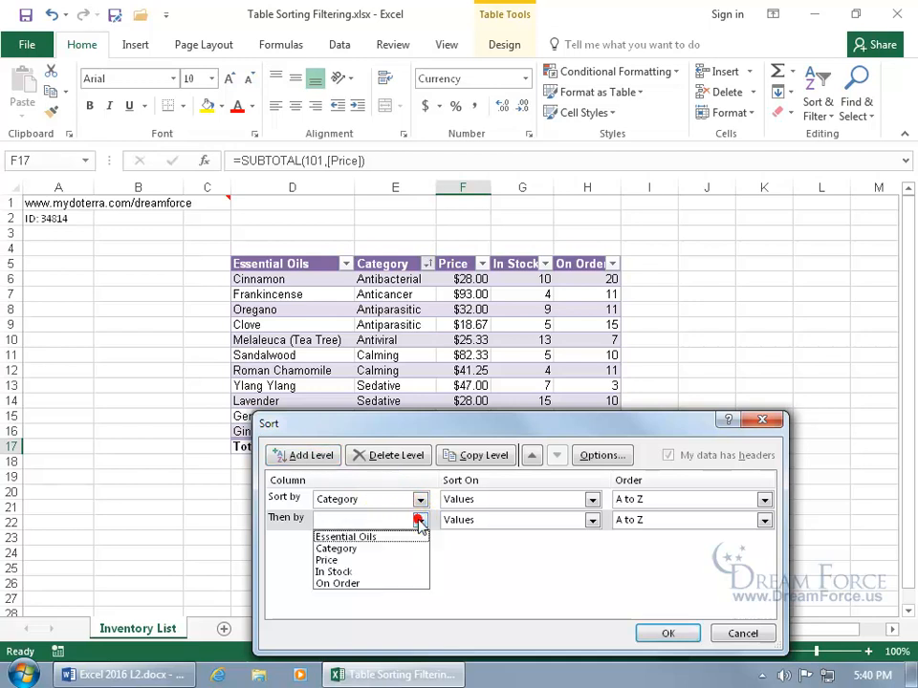
left_click(369, 536)
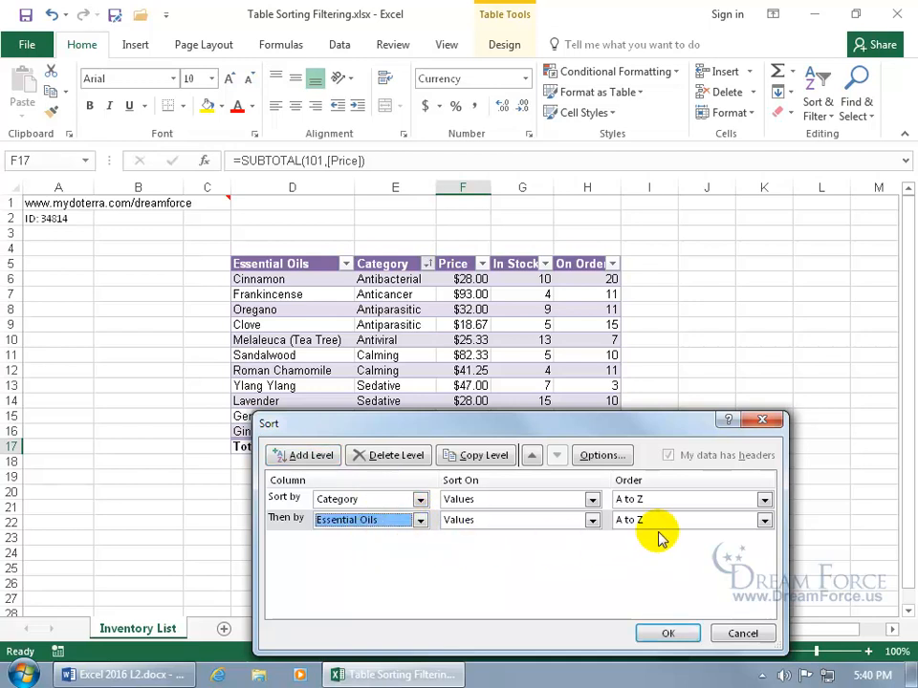
left_click(667, 634)
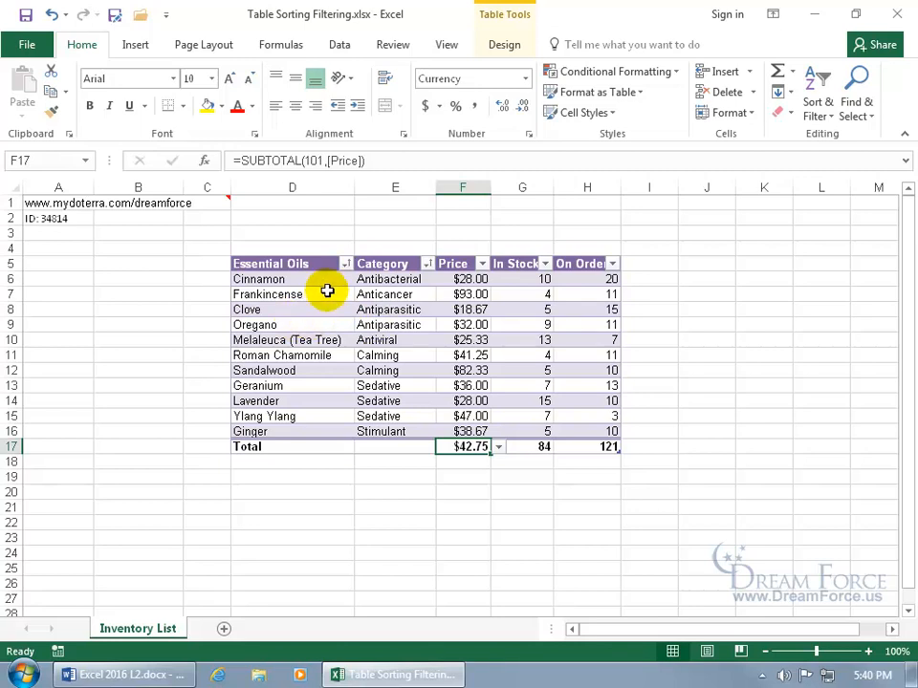
- Delete both the Category and Essential Oils levels from the table's custom sort and apply it
left_click(346, 264)
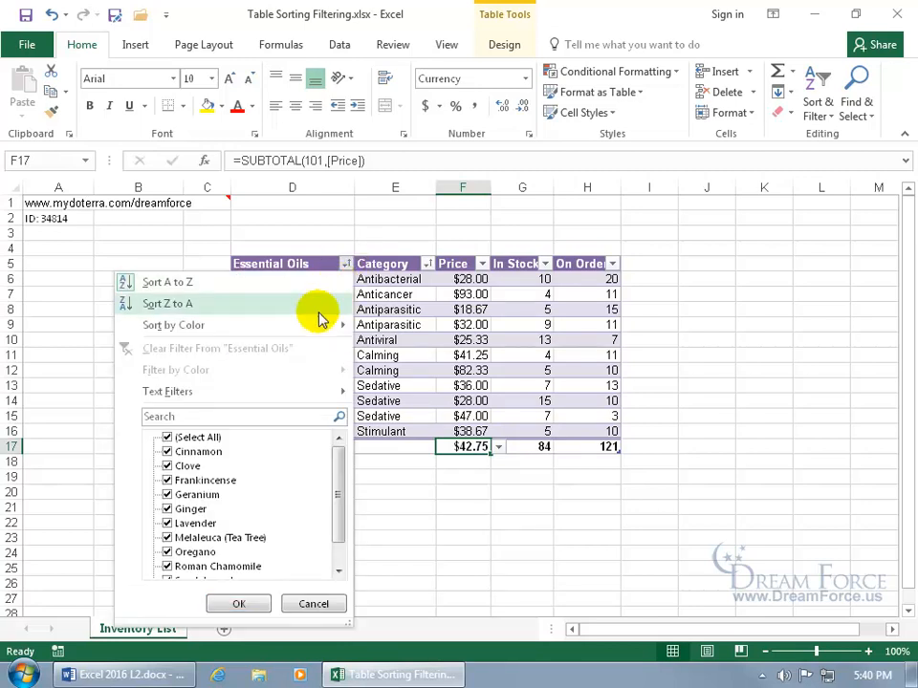
mouse_move(313, 328)
left_click(406, 330)
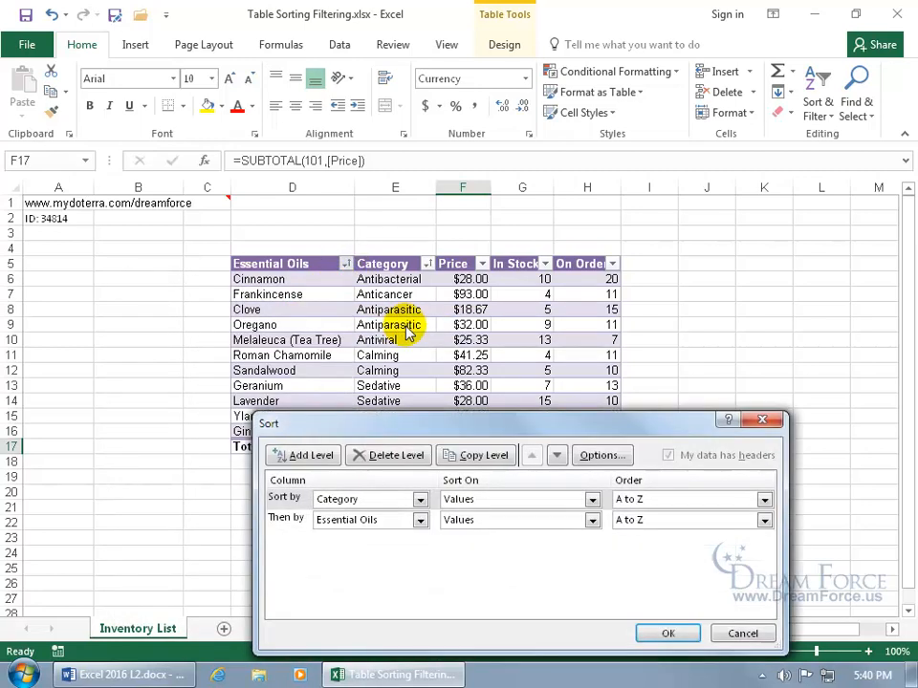
left_click(399, 456)
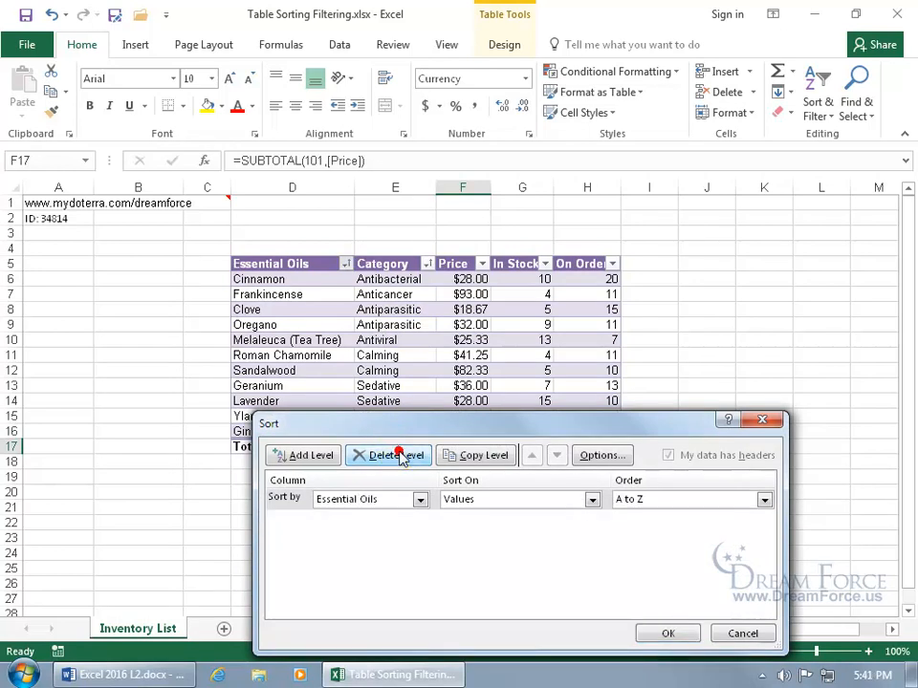
left_click(400, 456)
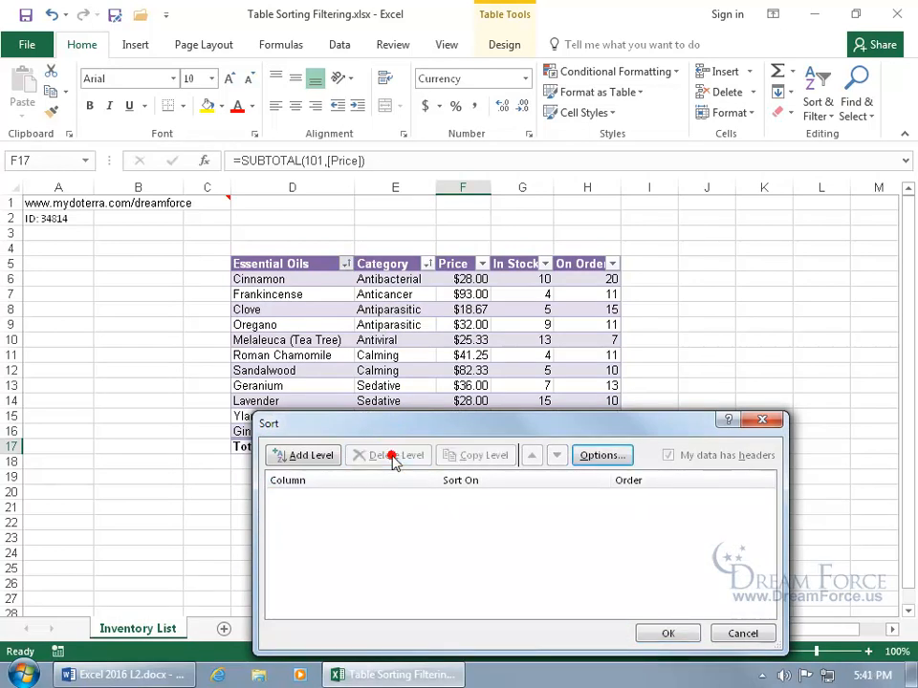
left_click(663, 636)
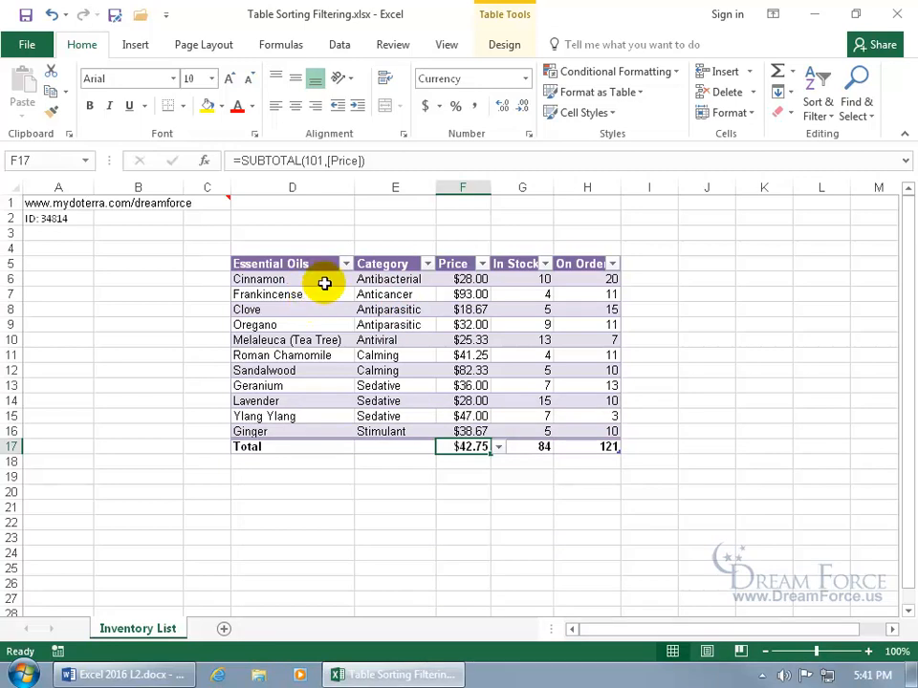
- Sort the table by Essential Oils from A to Z, and remove that level through the custom sort settings
left_click(345, 264)
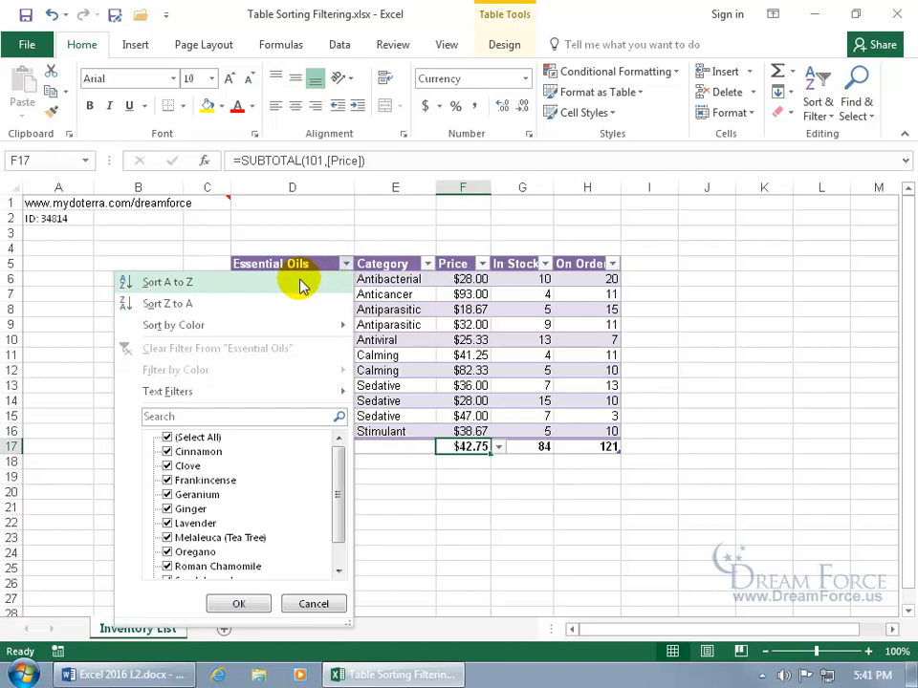
left_click(303, 282)
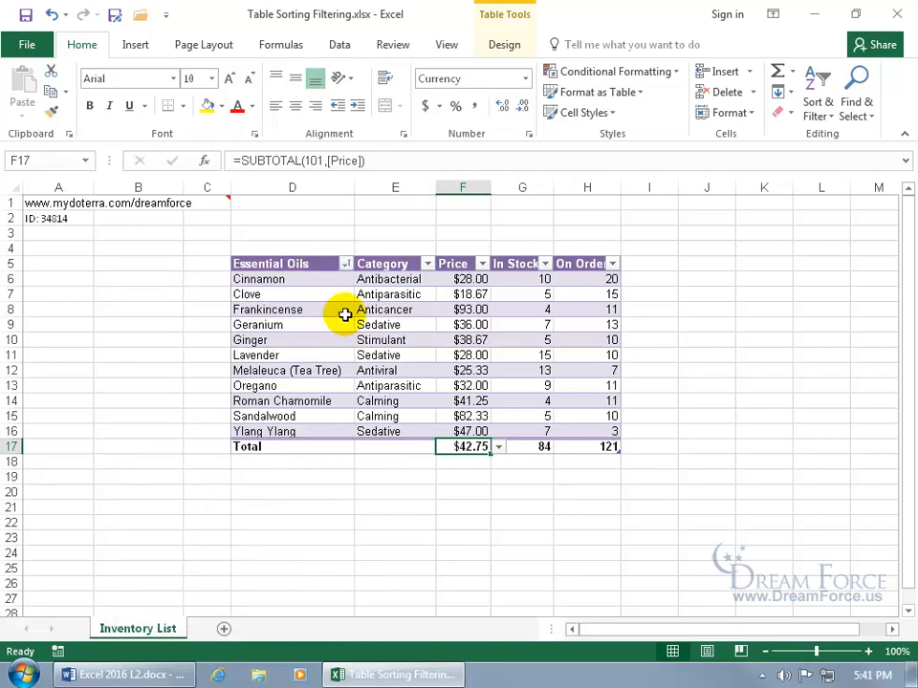
left_click(346, 265)
mouse_move(309, 328)
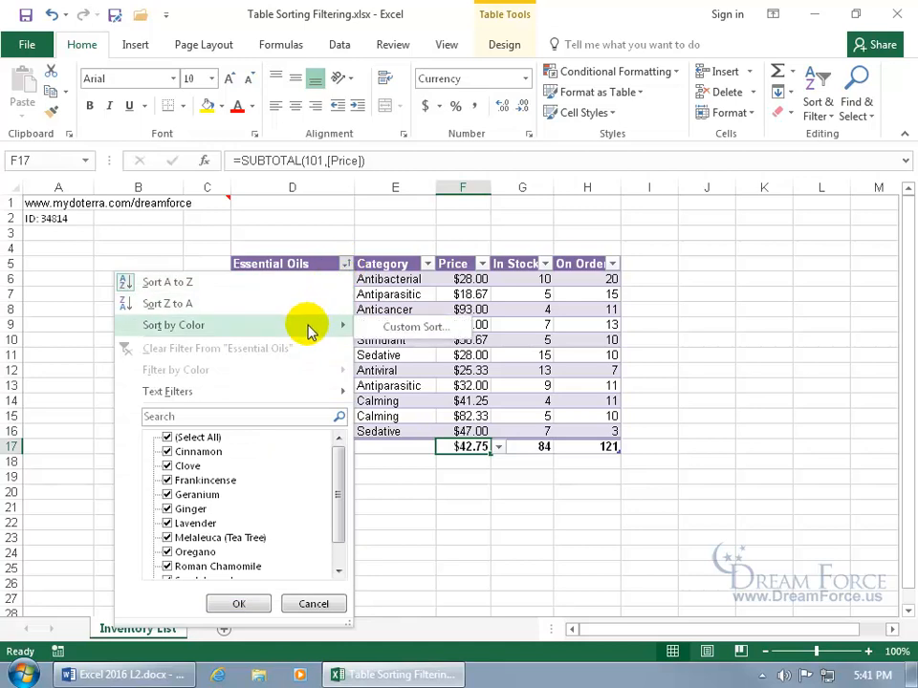
left_click(383, 328)
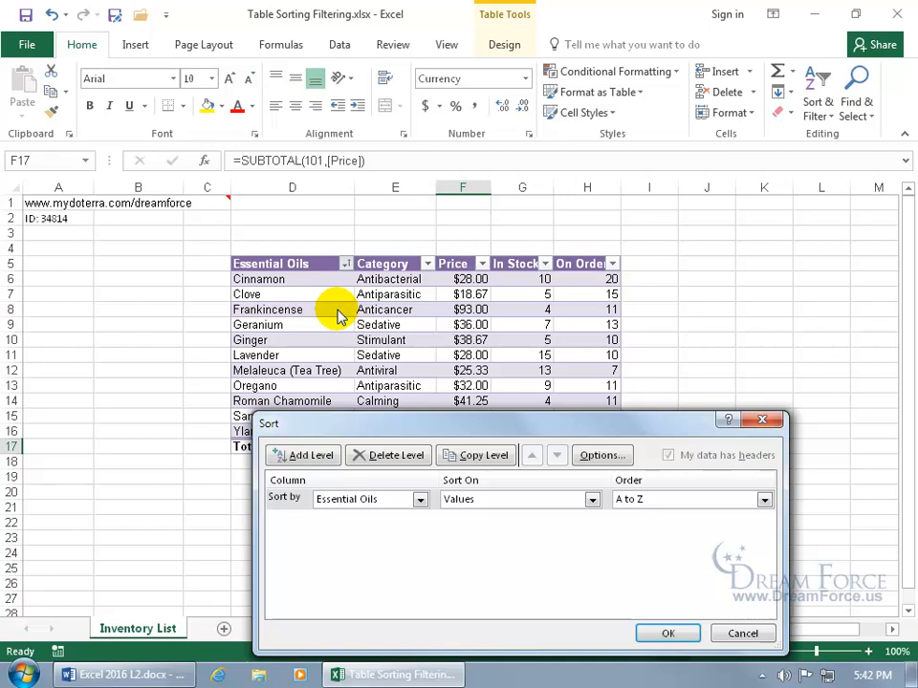
left_click(410, 456)
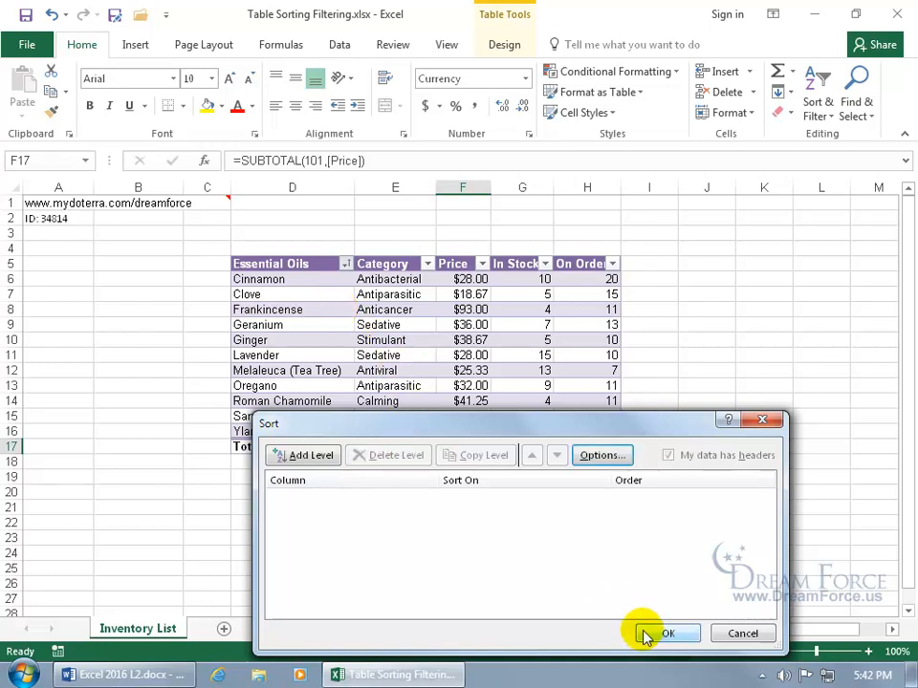
left_click(659, 631)
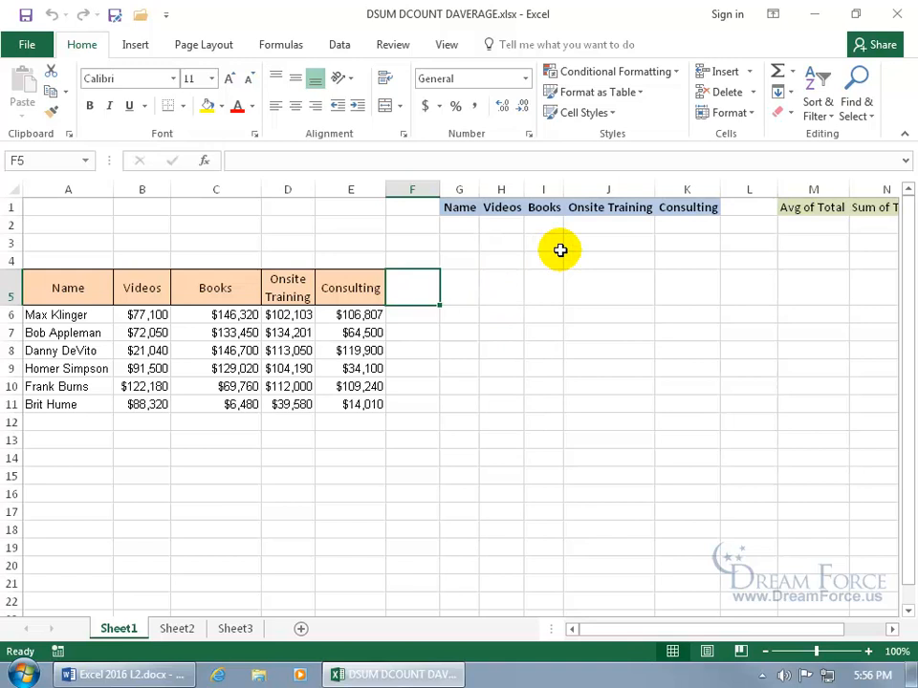
- Enter the criterion >=75000 in cell H2, under the Videos heading of the criteria range
left_click_drag(148, 315, 148, 404)
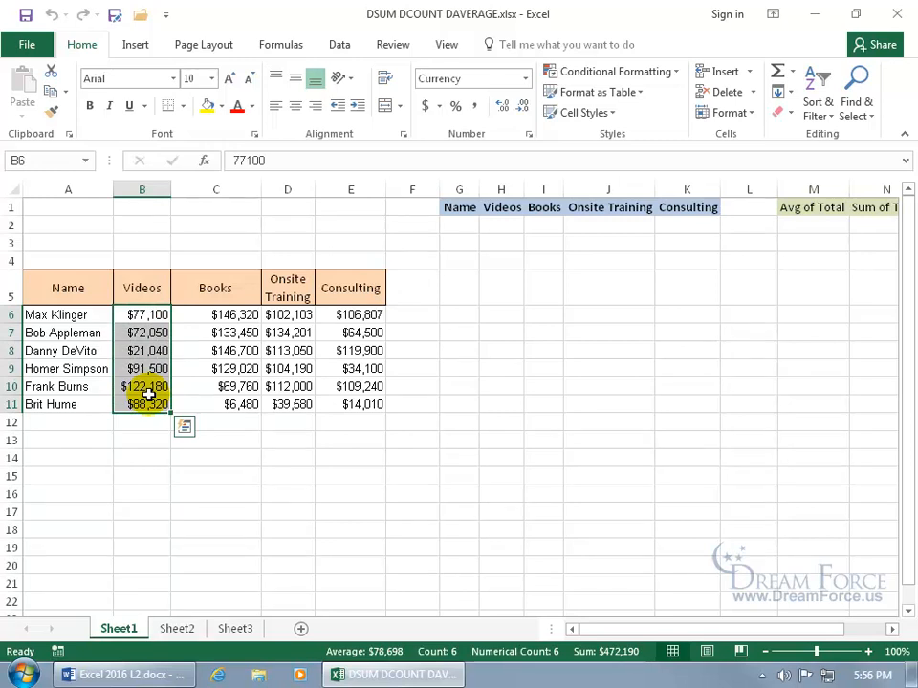
left_click(501, 225)
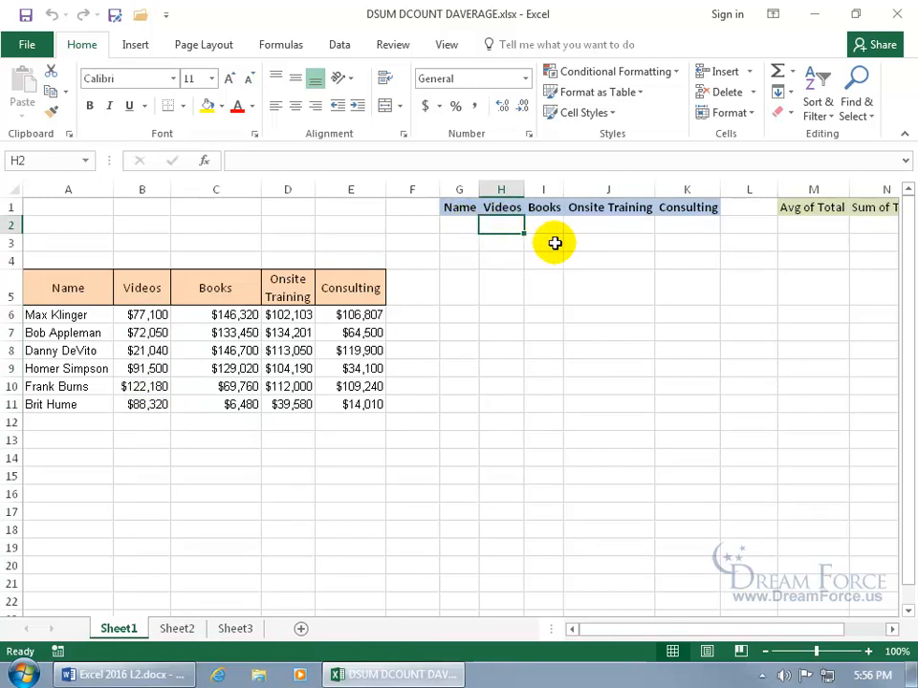
left_click_drag(86, 287, 334, 287)
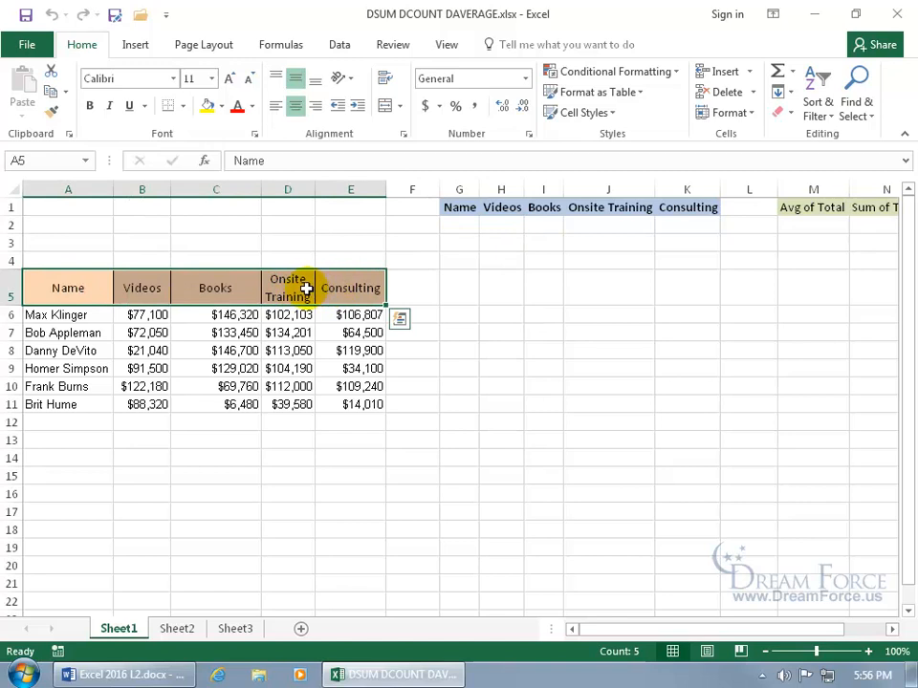
left_click(455, 206)
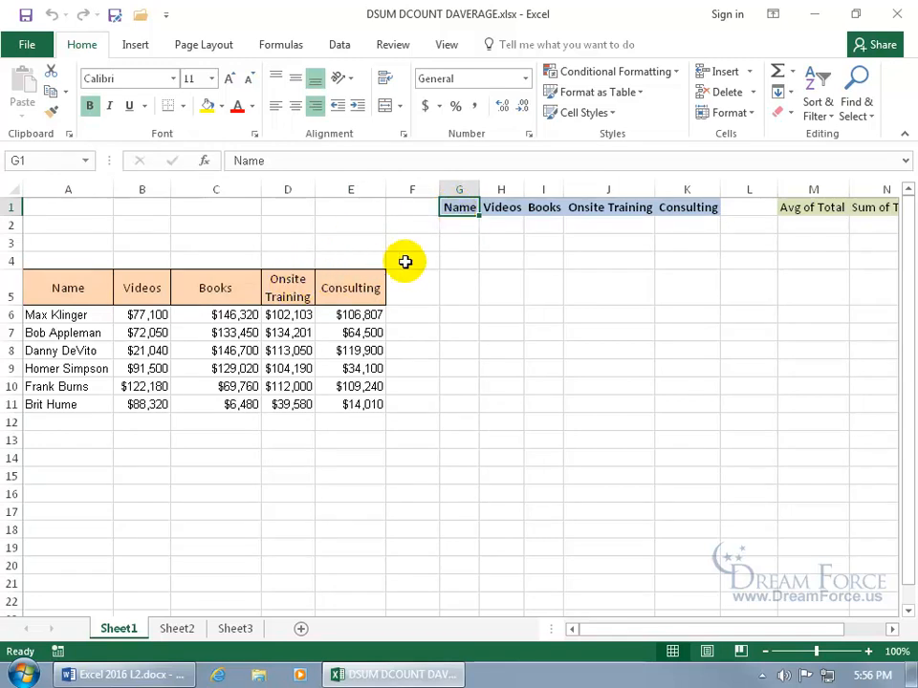
left_click(498, 221)
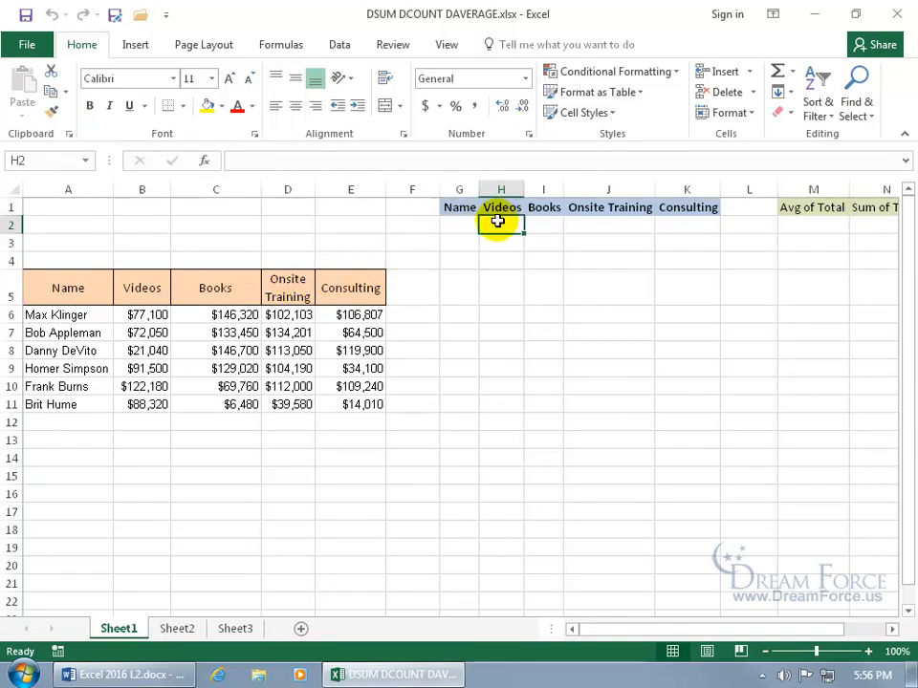
type(">")
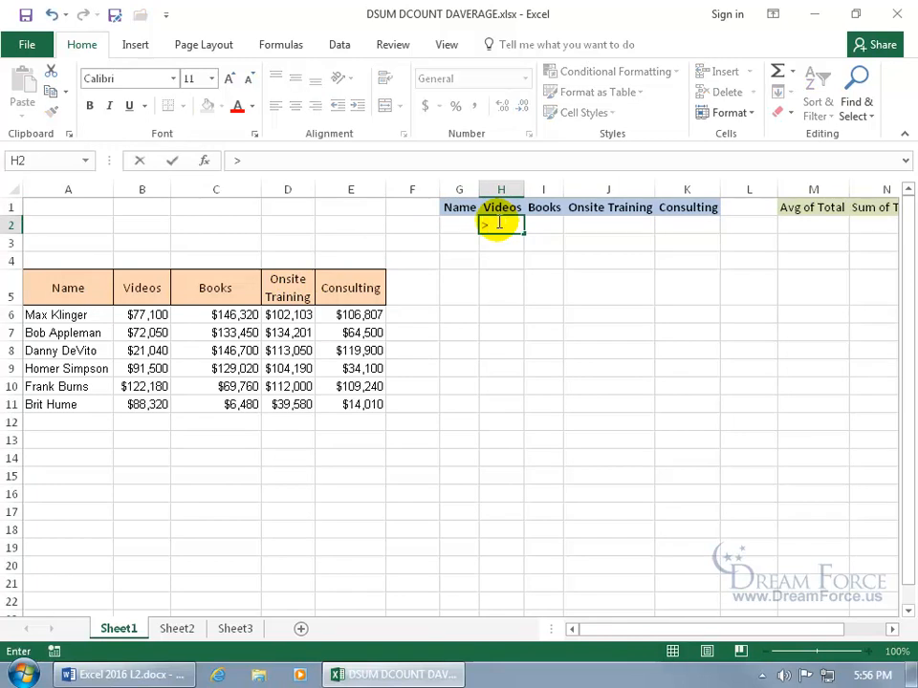
type("=75000")
key("Return")
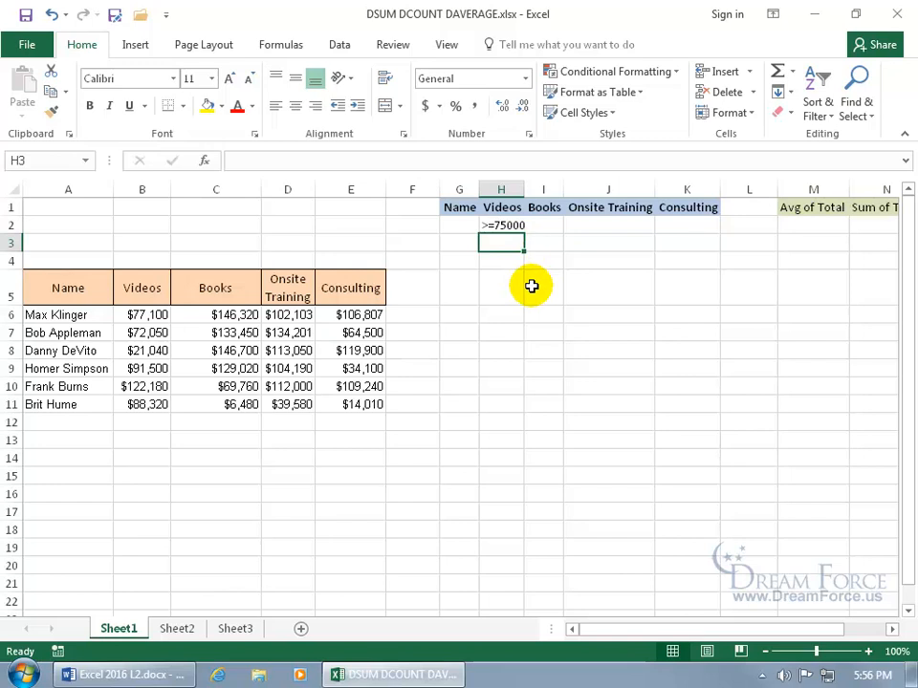
- Select the Videos amounts of at least 75000 together (B6, B9, B10 and B11) to see which records match the criterion
left_click(159, 318)
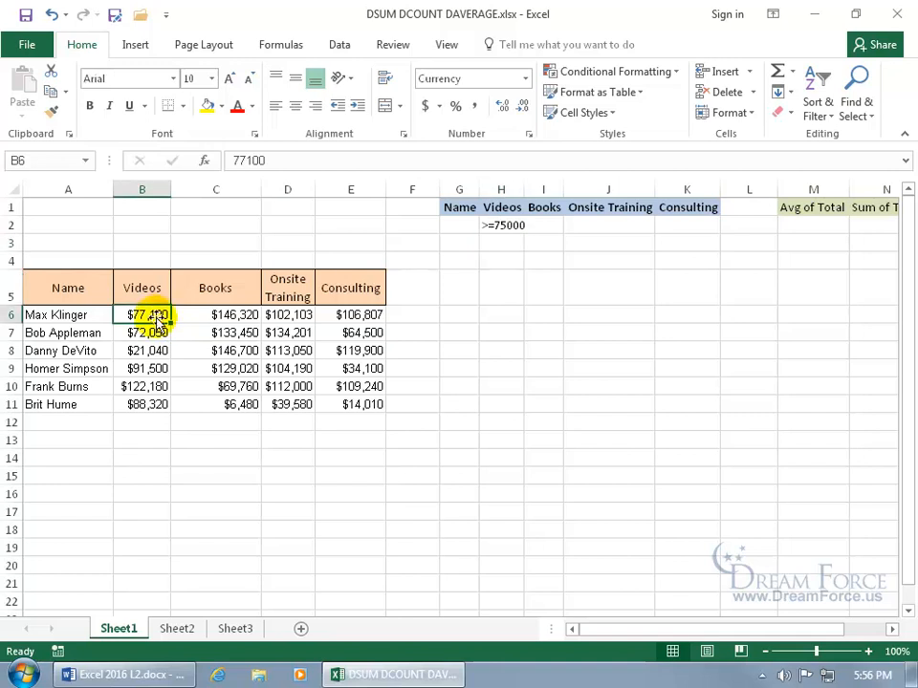
left_click(155, 369, "ctrl")
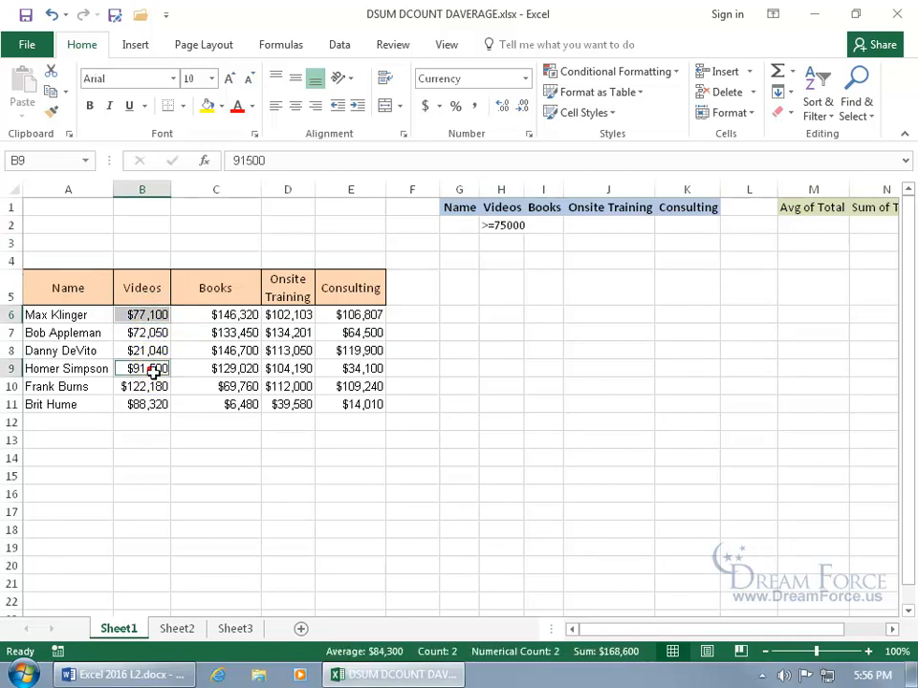
left_click(156, 387, "ctrl")
left_click(154, 406, "ctrl")
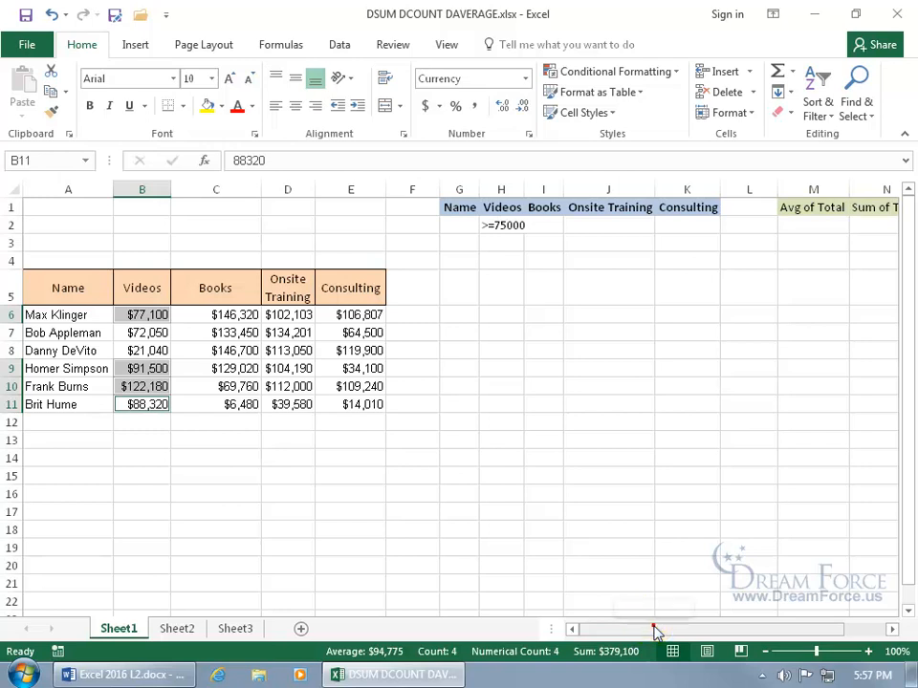
- Start a DSUM formula in N2 under Sum of Total, using A5:E11 as the database range
left_click_drag(651, 626, 655, 627)
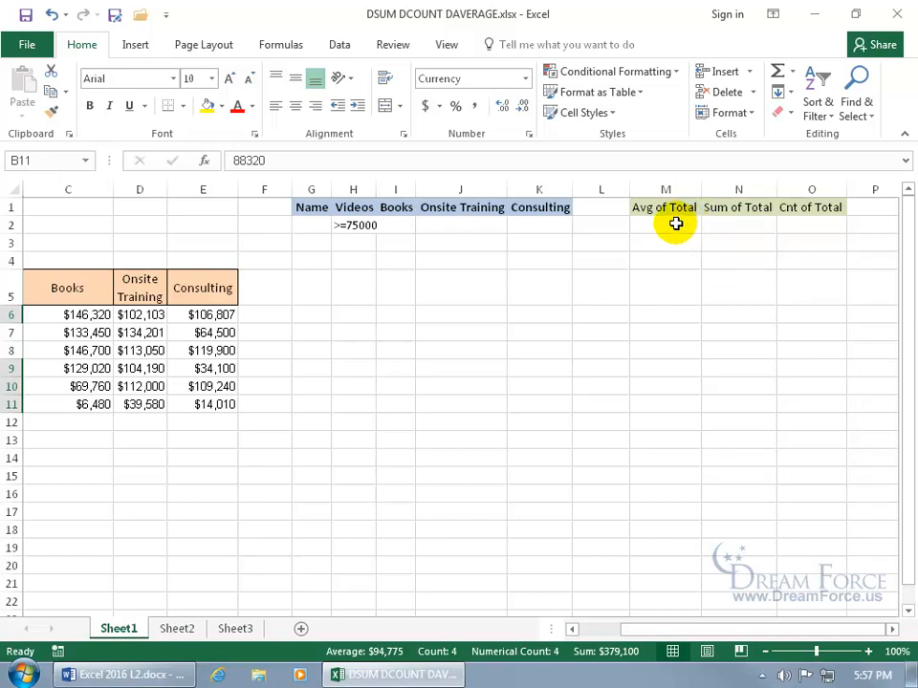
left_click(734, 223)
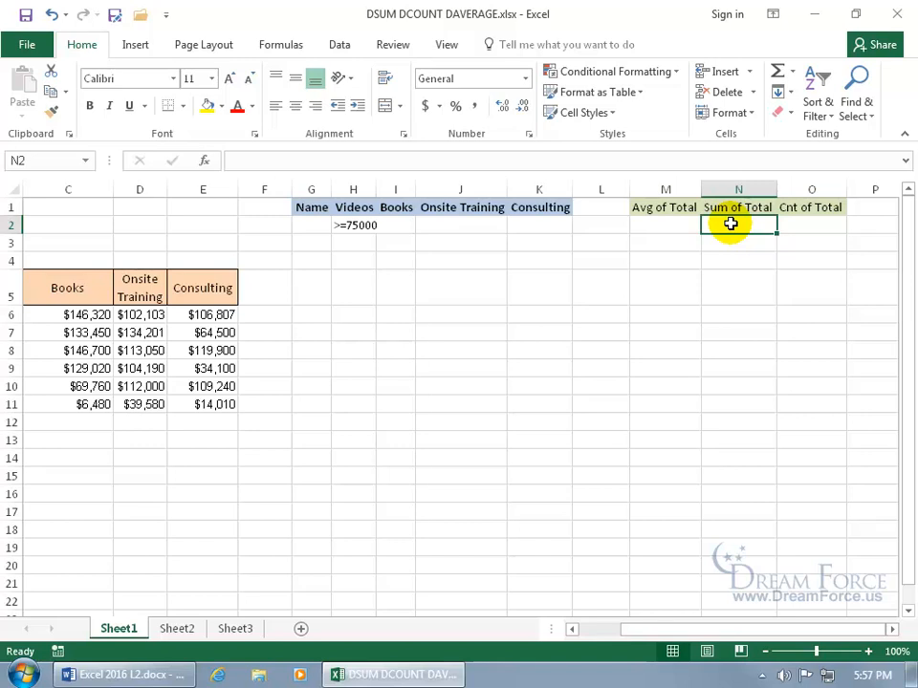
type("=dsum")
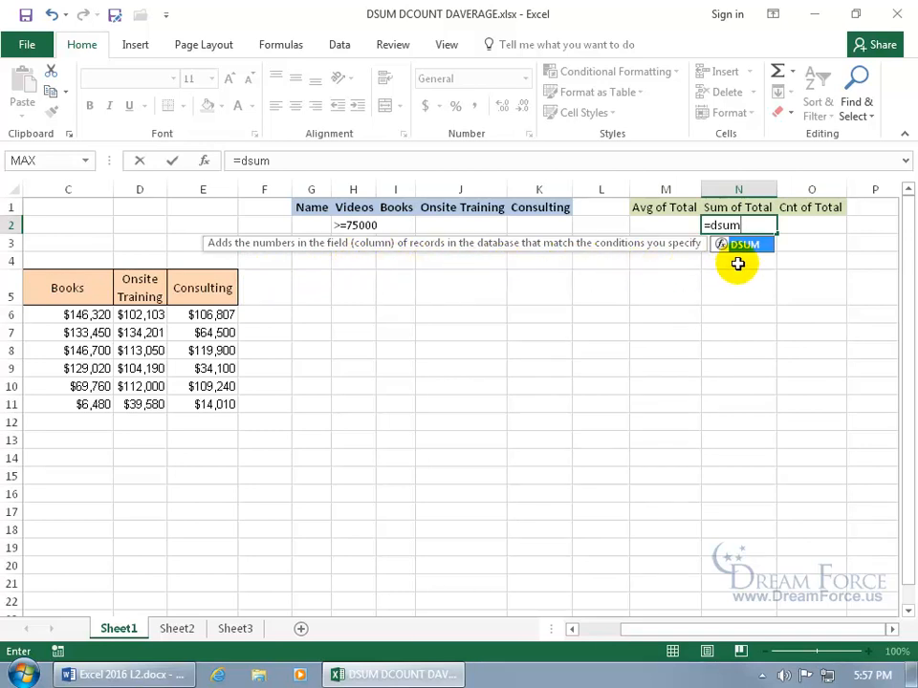
key("Tab")
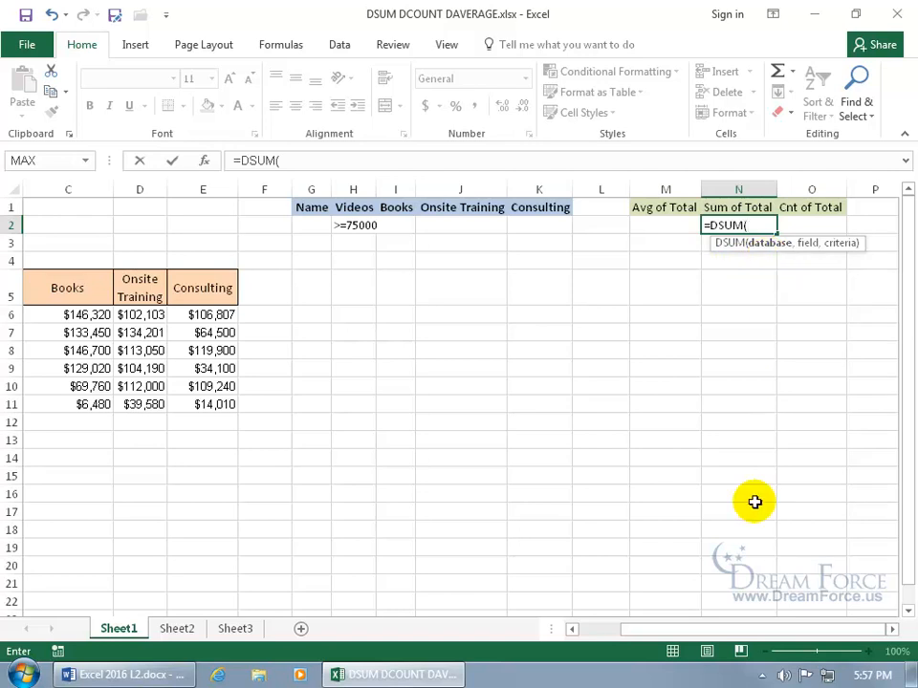
left_click_drag(728, 627, 690, 634)
left_click_drag(66, 289, 351, 398)
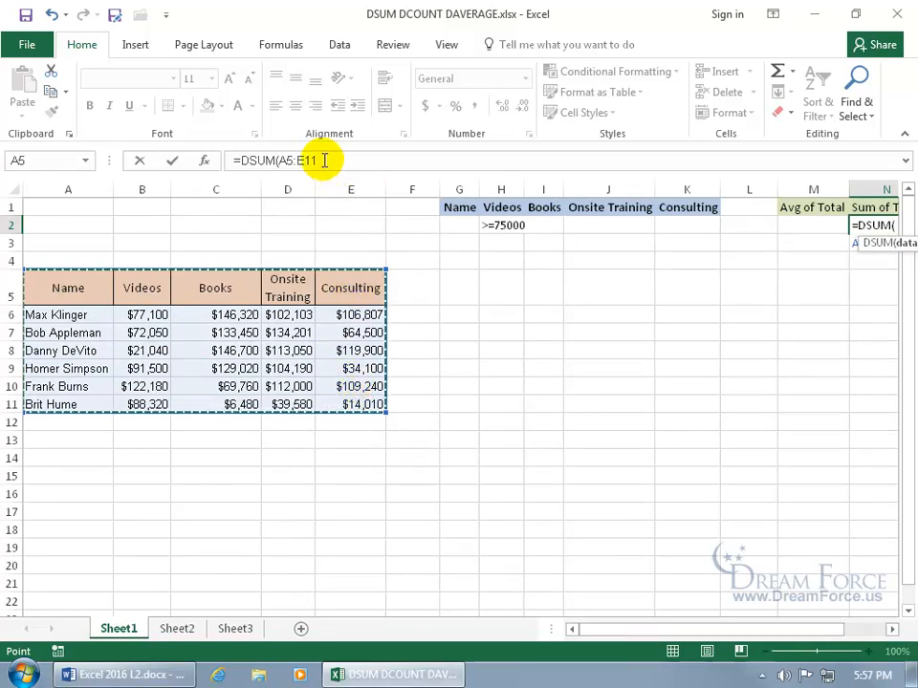
left_click_drag(647, 631, 702, 631)
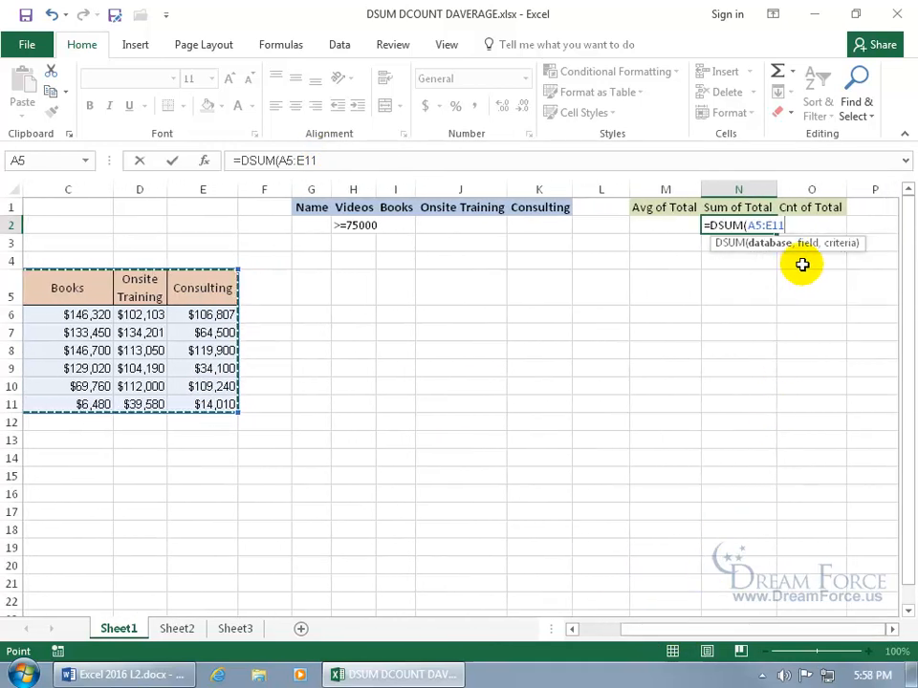
- Open the DSUM function arguments and set the Field argument to "Videos"
left_click(204, 160)
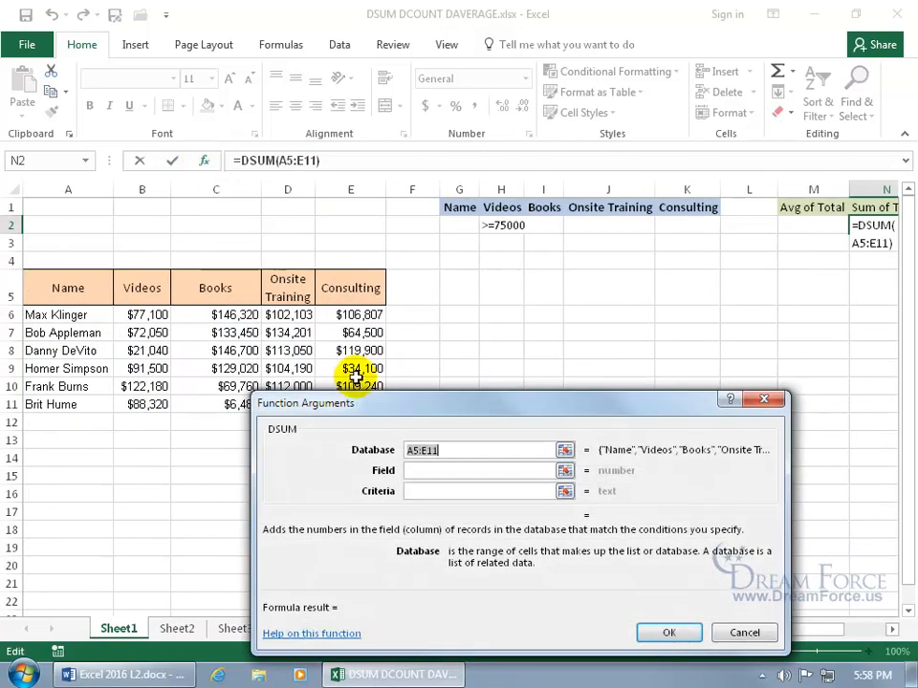
left_click_drag(382, 405, 343, 262)
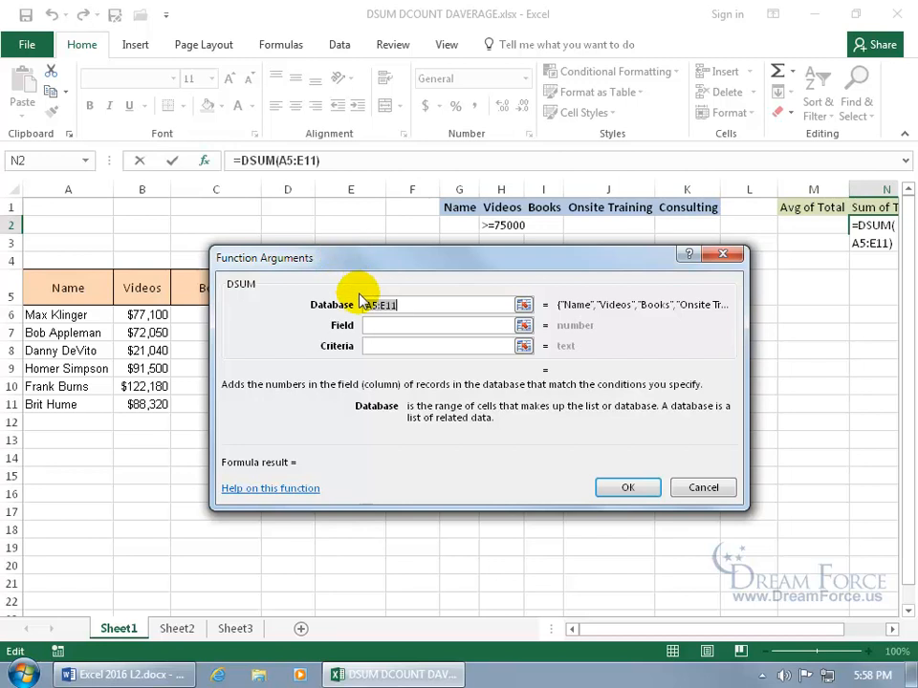
left_click(410, 305)
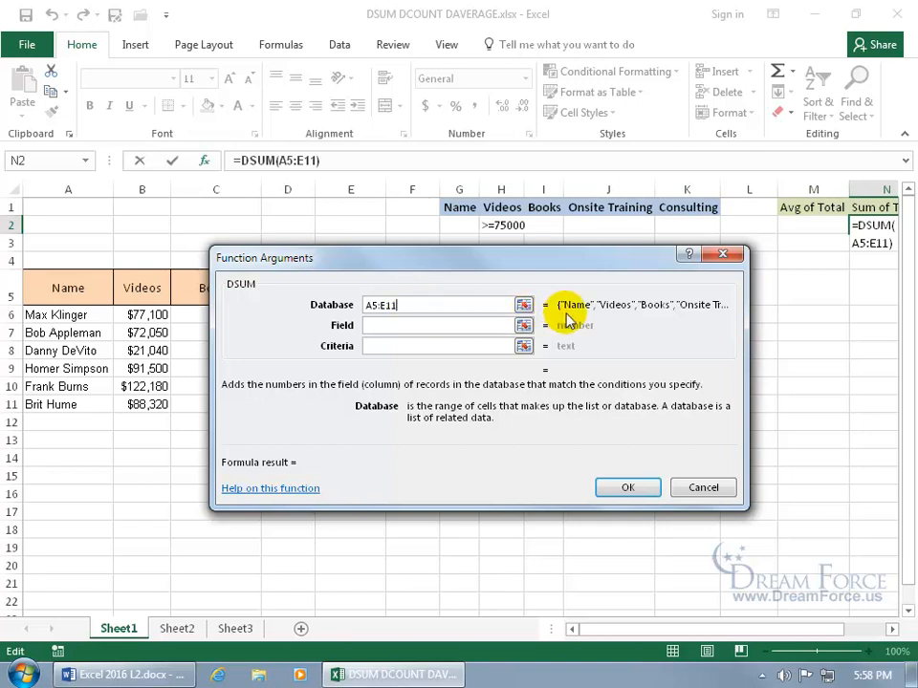
left_click(479, 325)
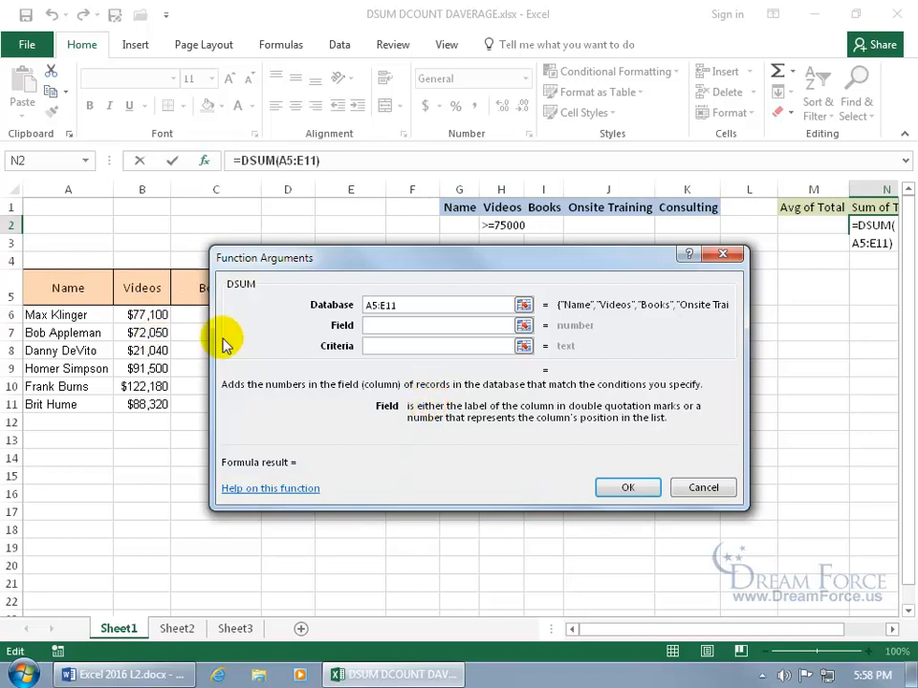
type("\"")
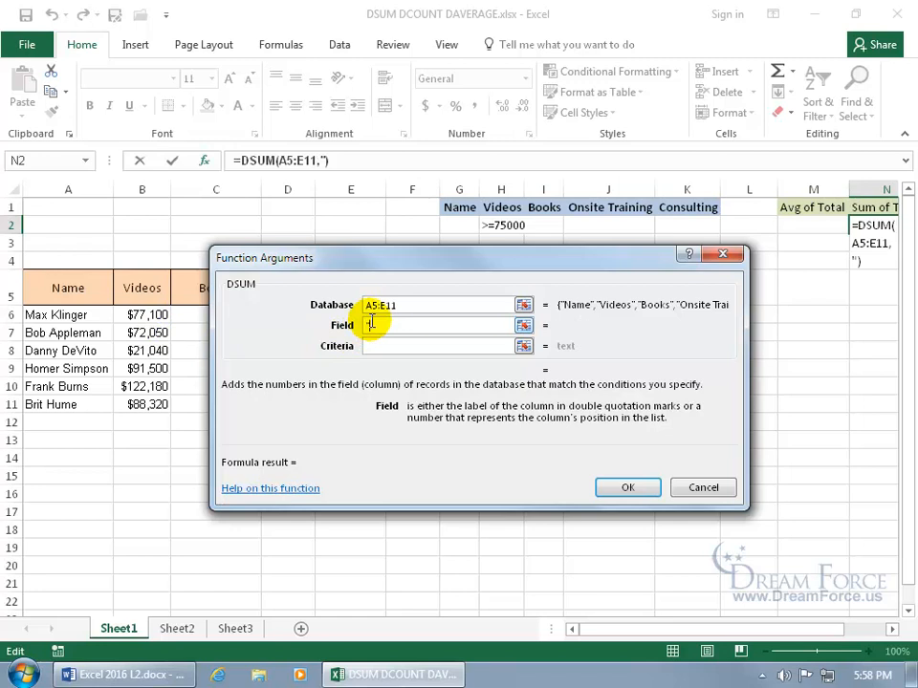
type("Videos\"")
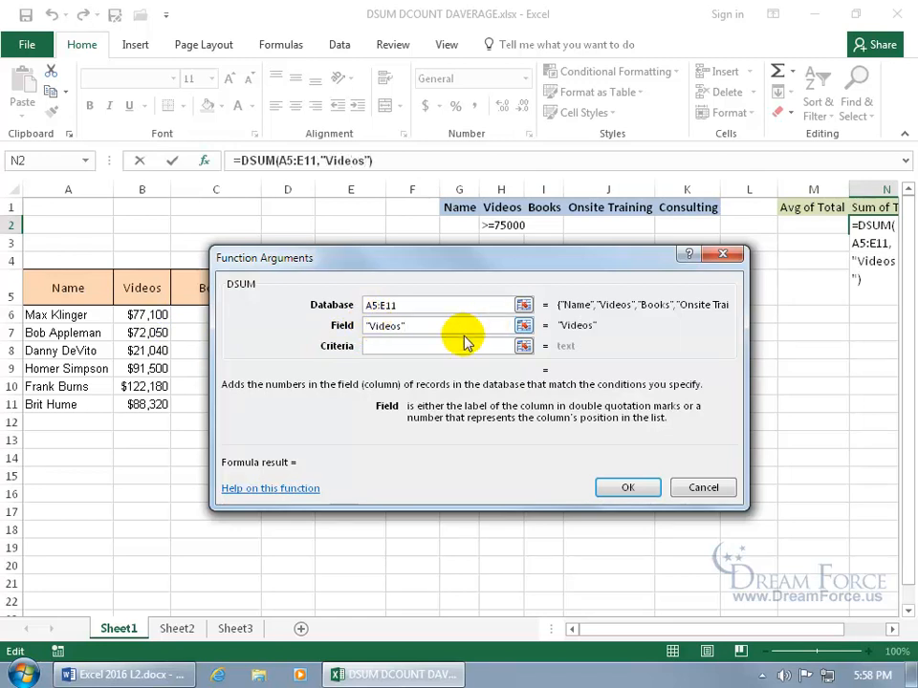
- Set the DSUM Criteria argument to the range G1:K2 and complete the formula
left_click(442, 346)
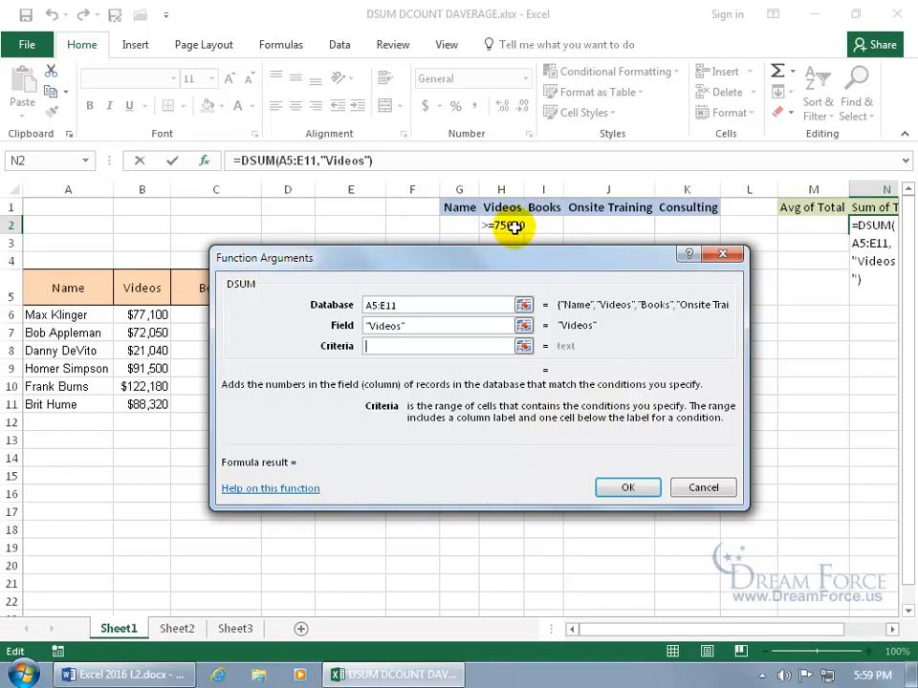
left_click(522, 346)
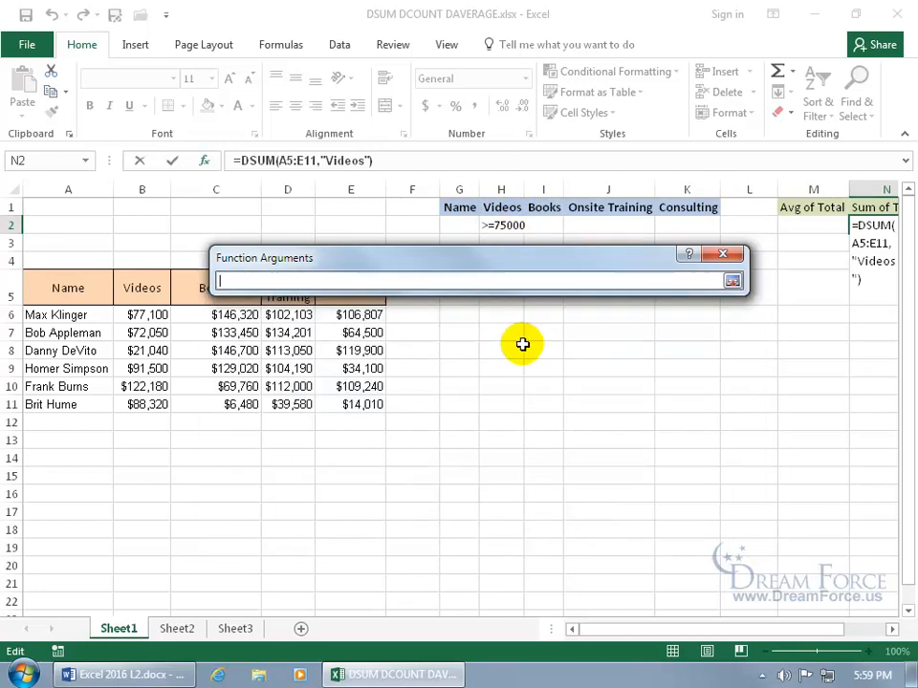
left_click_drag(465, 211, 678, 218)
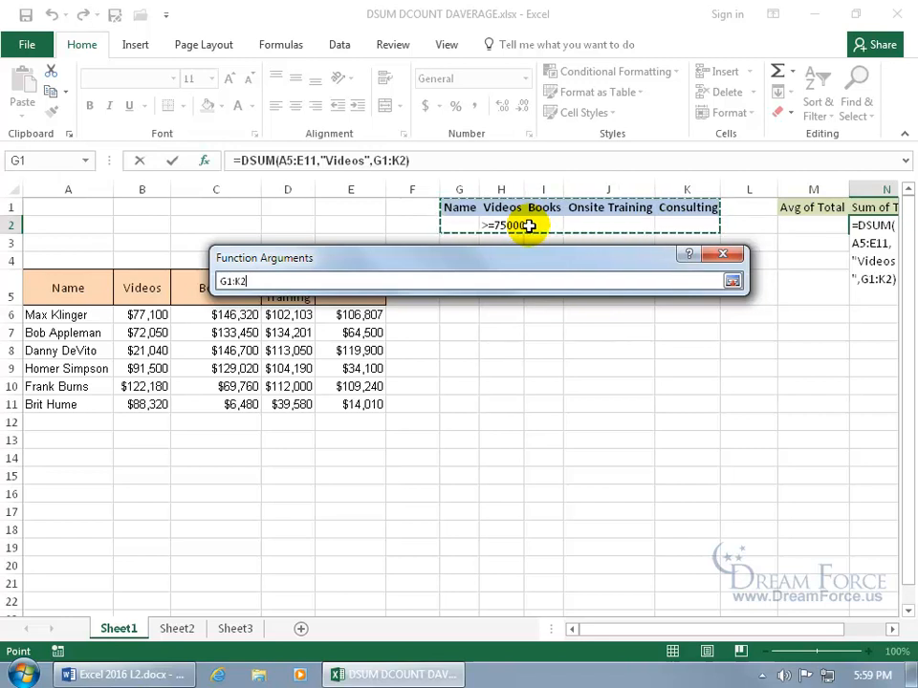
key("Return")
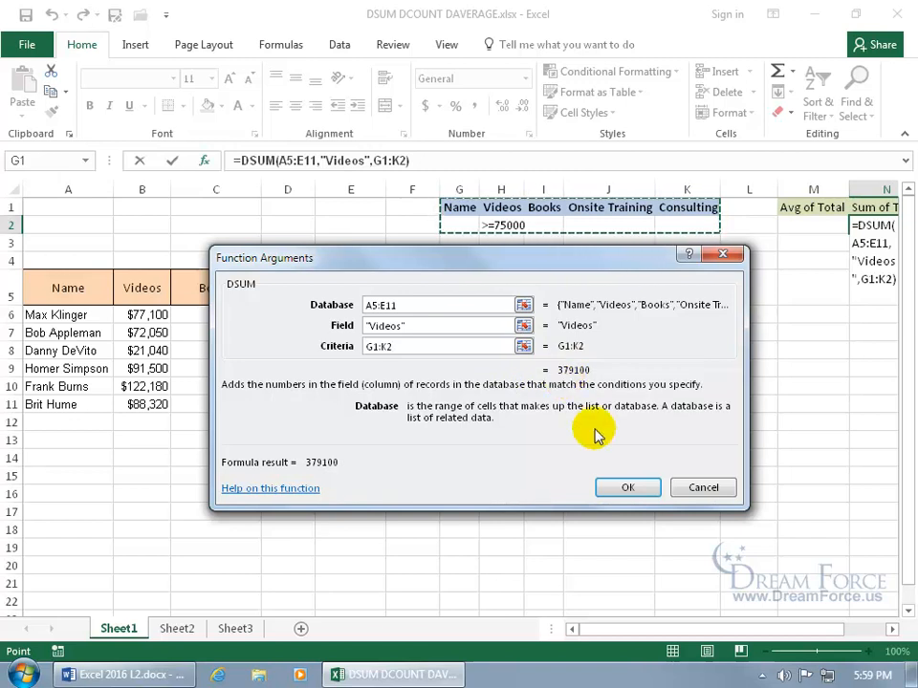
left_click(616, 485)
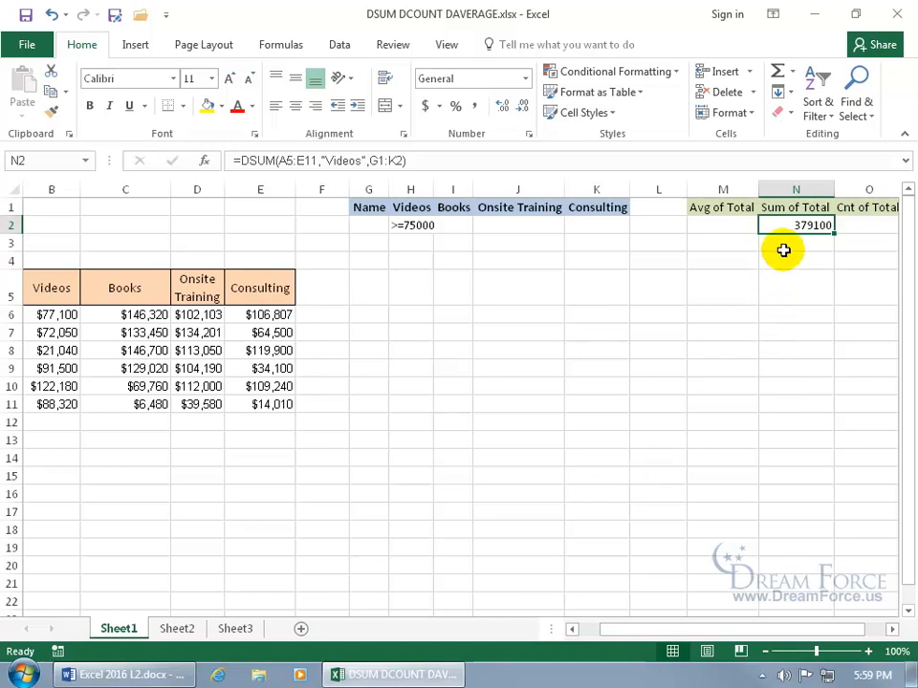
- Check the DSUM result against the sum of the matching Videos amounts in B6, B9, B10 and B11
left_click_drag(731, 628, 689, 628)
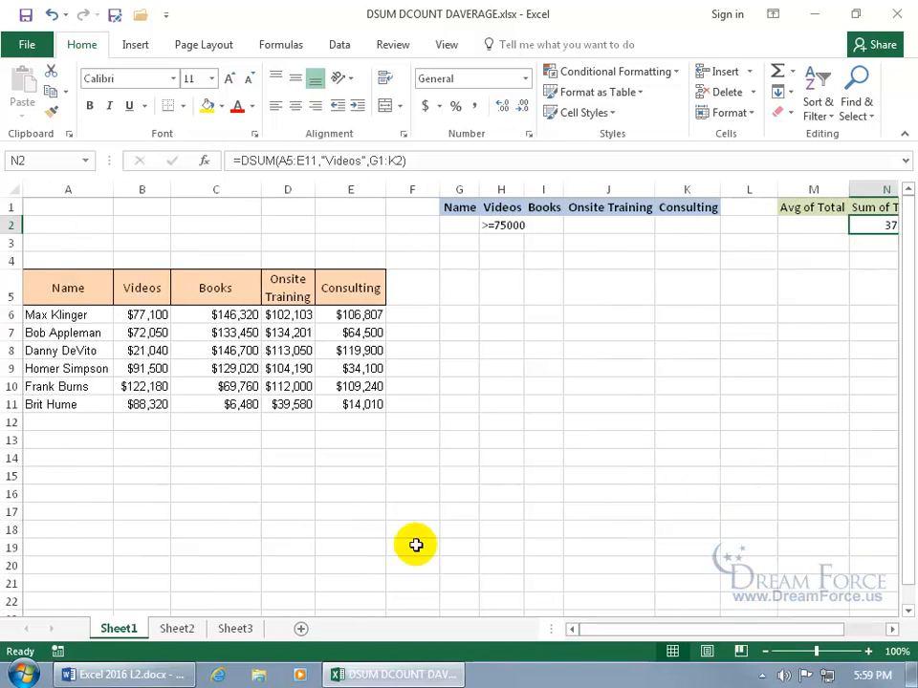
left_click(149, 315)
left_click(149, 368, "ctrl")
left_click(149, 386, "ctrl")
left_click(145, 404, "ctrl")
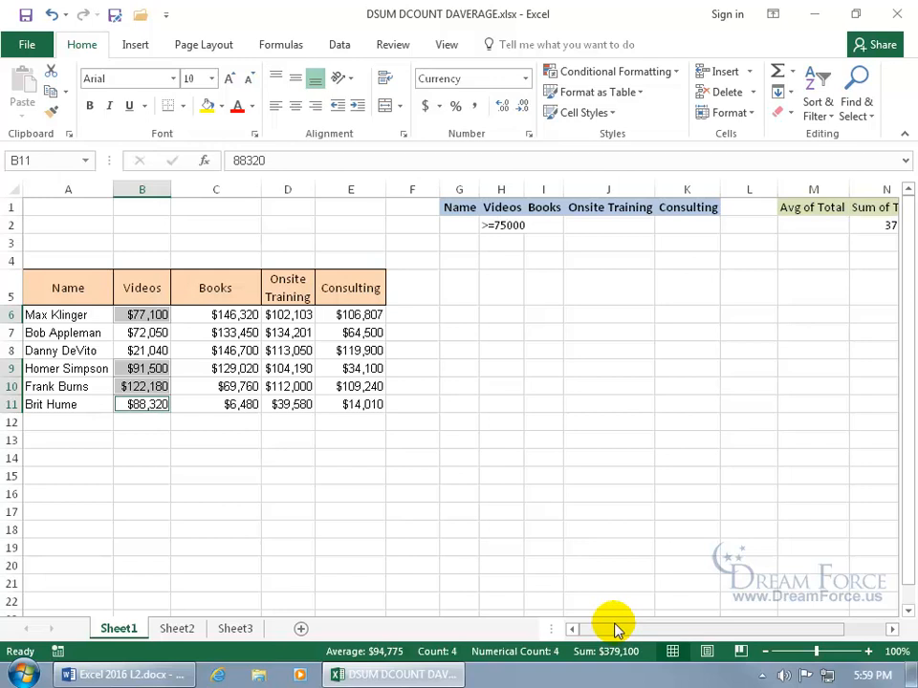
- Replace the "Videos" field argument in the N2 DSUM formula with column number 2 and enter the formula
left_click_drag(615, 629, 688, 633)
left_click(761, 228)
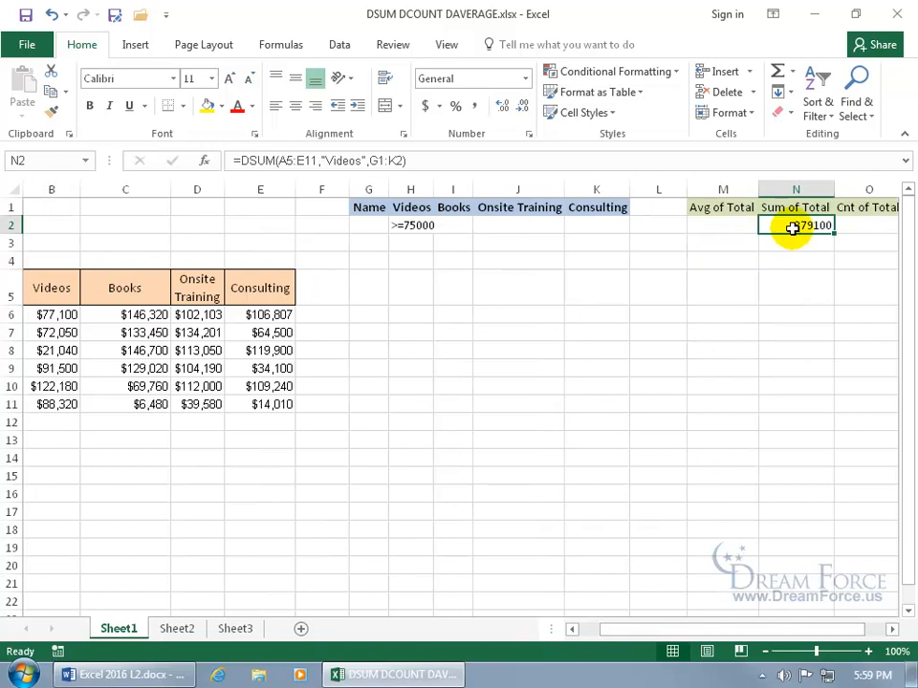
double_click(789, 226)
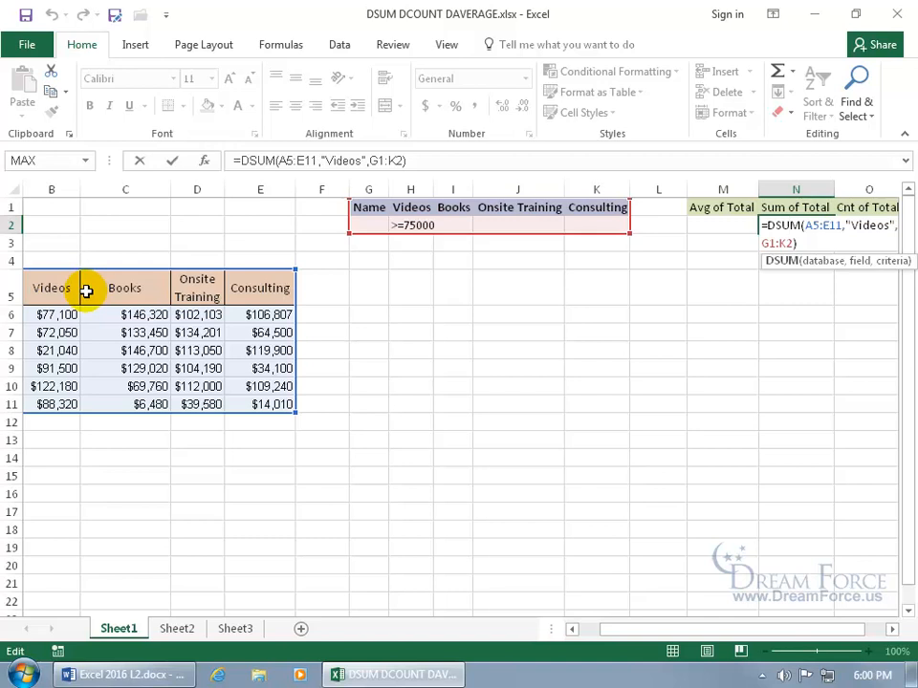
left_click_drag(651, 635, 631, 631)
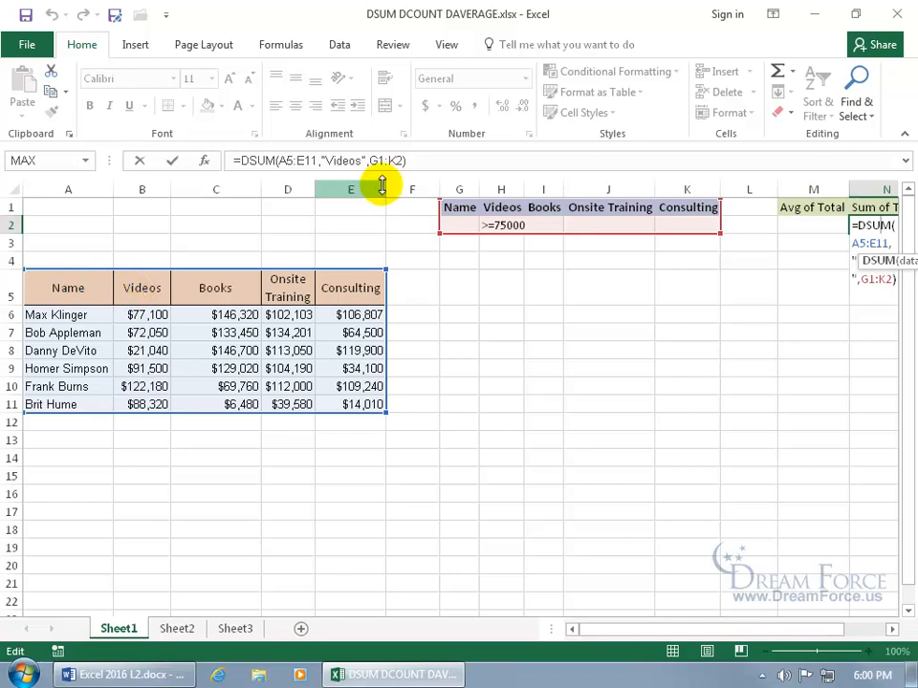
left_click(363, 160)
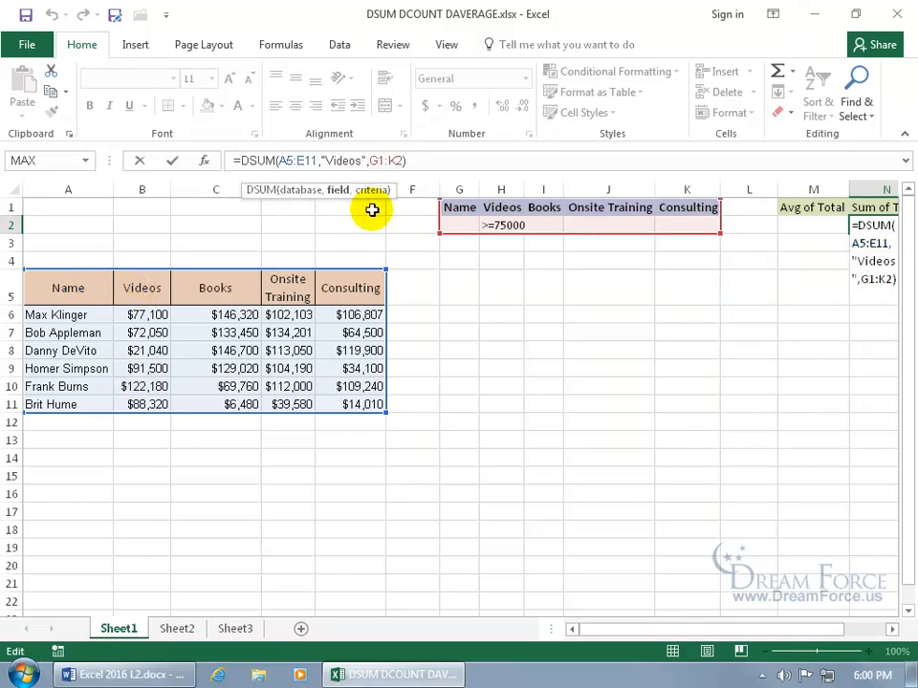
key("BackSpace")
key("BackSpace")
key("BackSpace")
key("BackSpace")
key("BackSpace")
key("BackSpace")
key("BackSpace")
key("BackSpace")
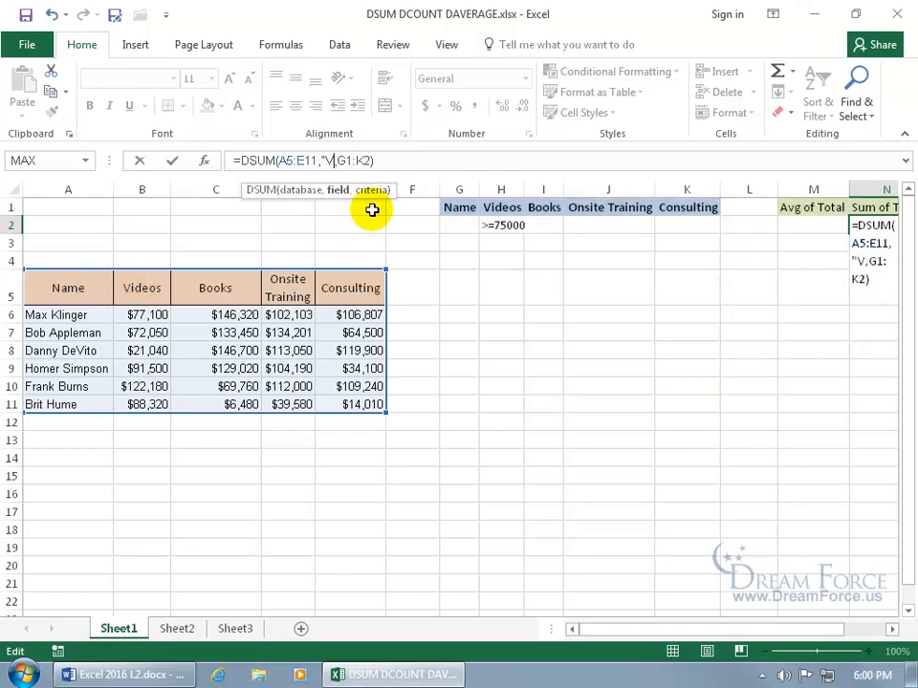
type("2")
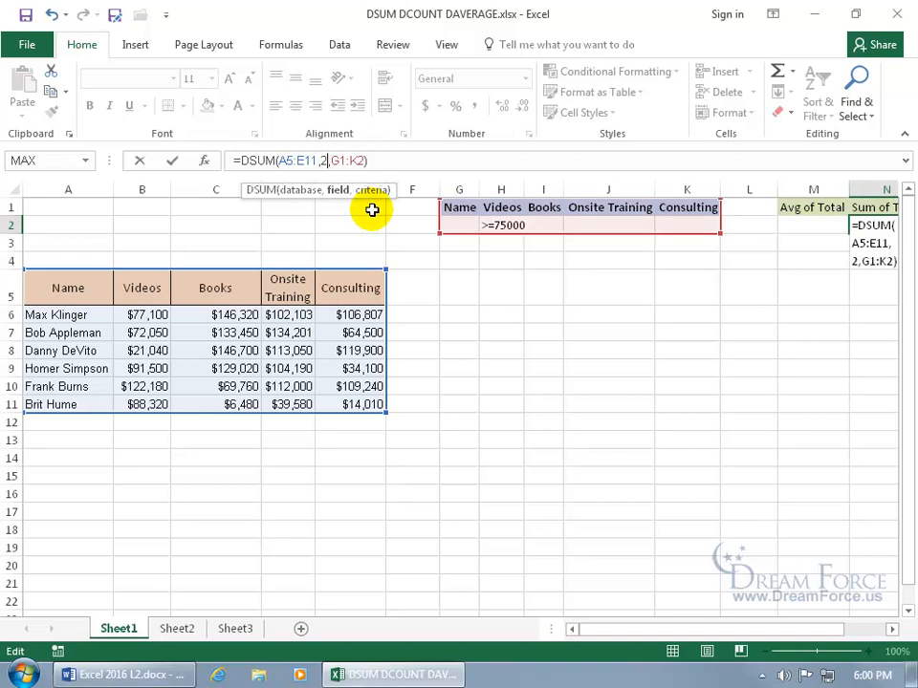
key("Return")
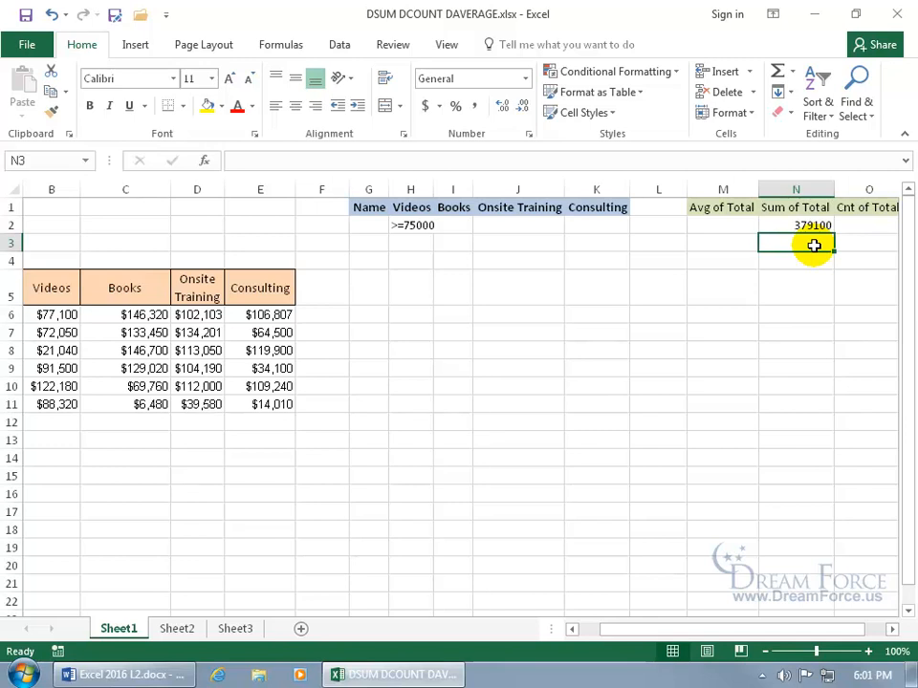
- Clear the DSUM formula in N2 and the Videos criterion in H2
left_click_drag(653, 629, 628, 631)
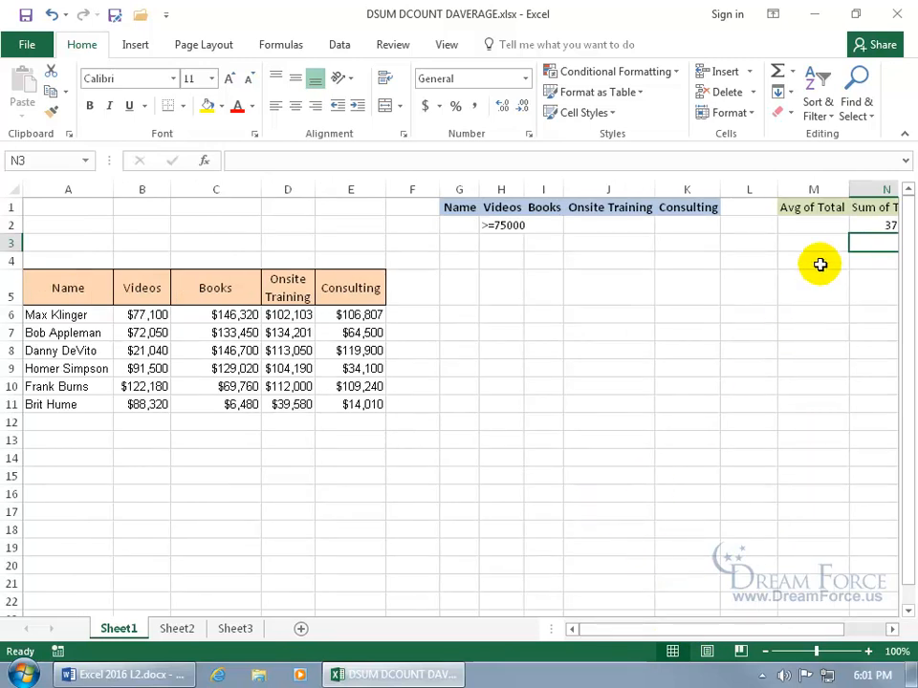
left_click(813, 224)
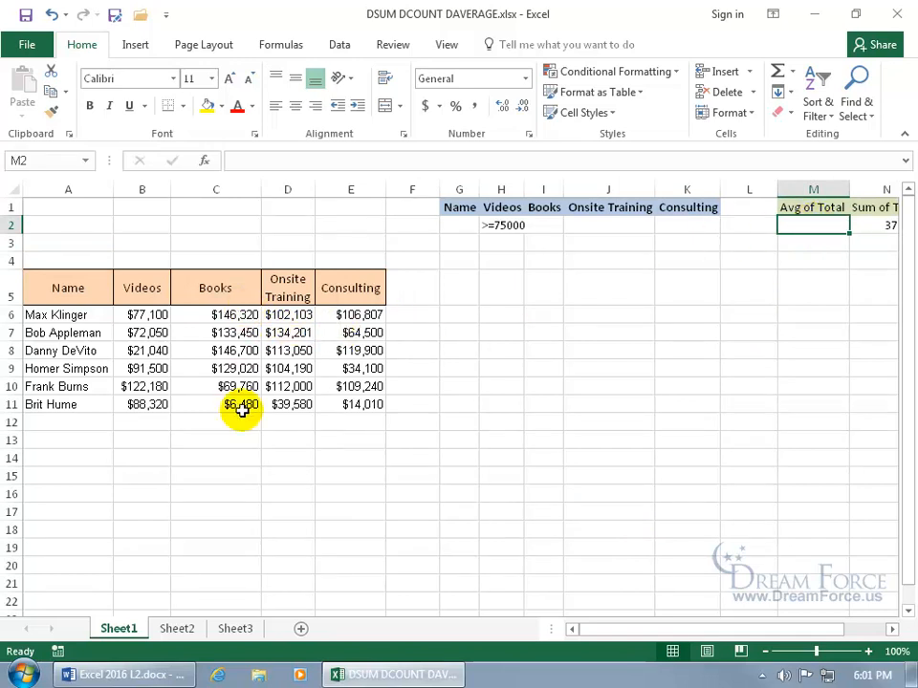
left_click_drag(635, 629, 657, 629)
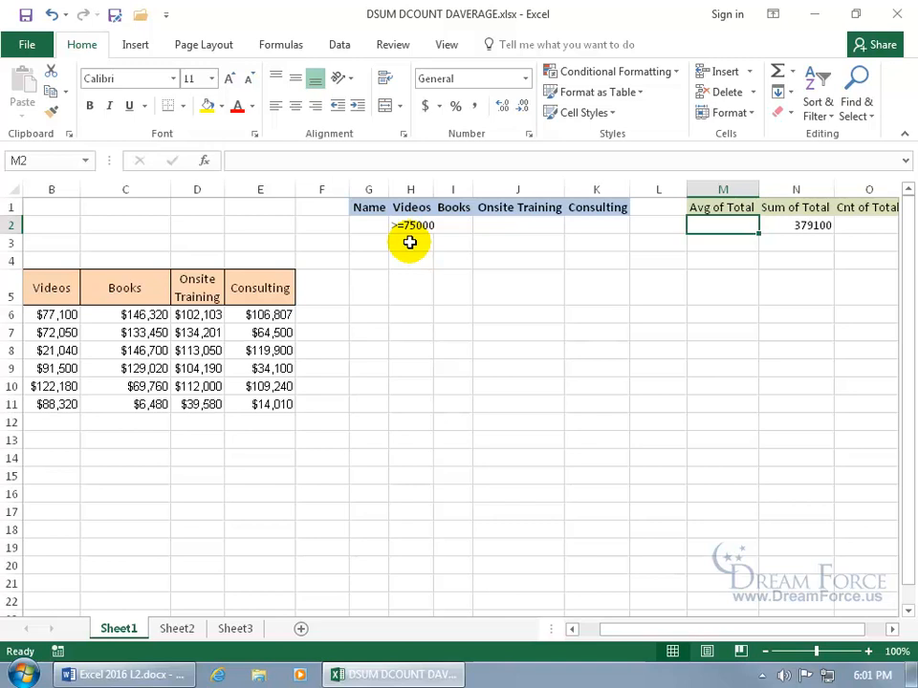
left_click(814, 225)
key("Delete")
left_click(409, 226)
key("Delete")
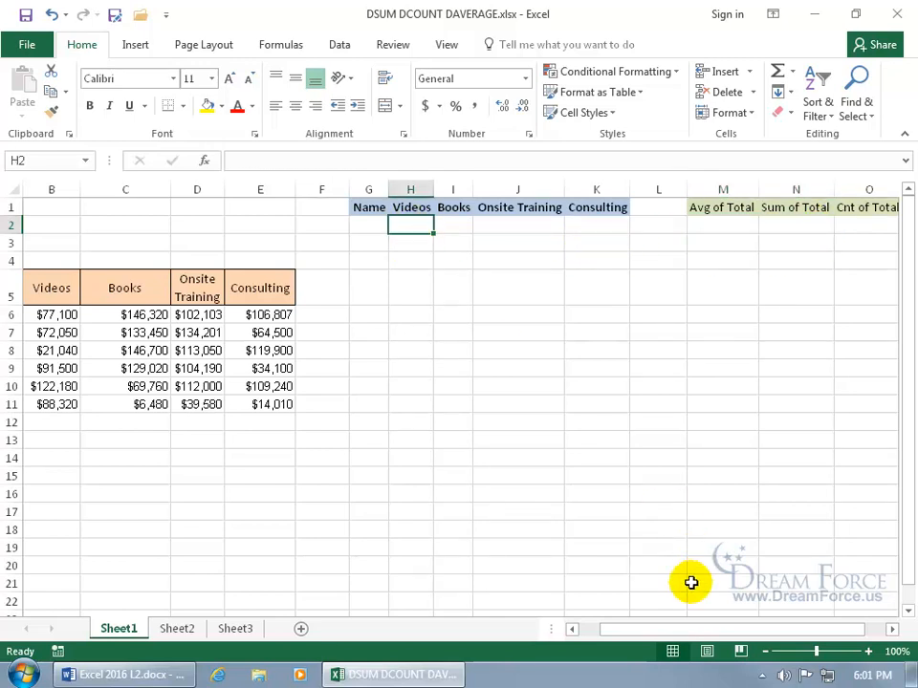
- Enter the criterion >=130000 under Books in I2
left_click_drag(687, 630, 664, 633)
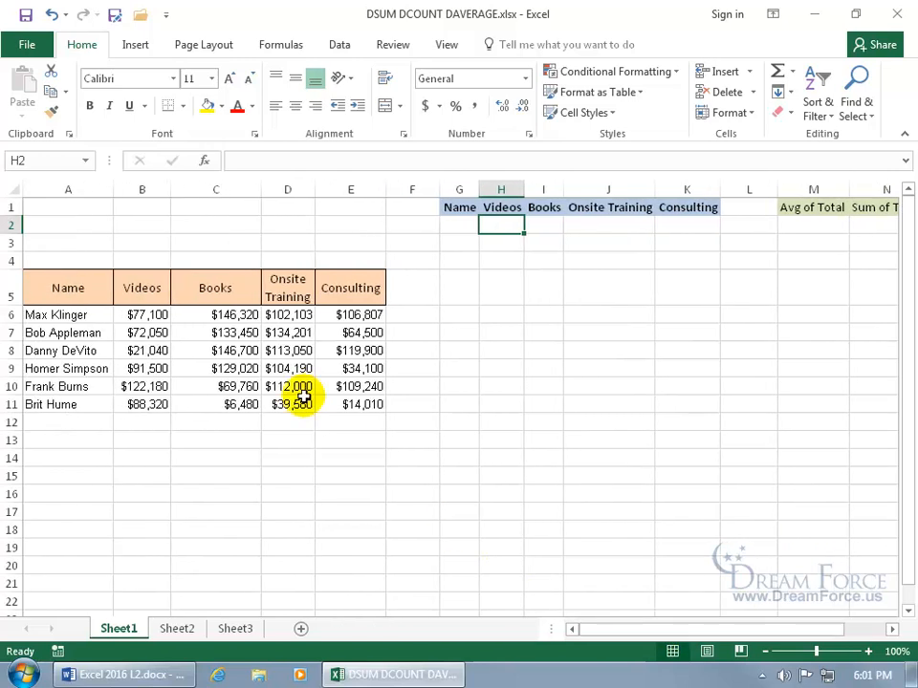
left_click(537, 224)
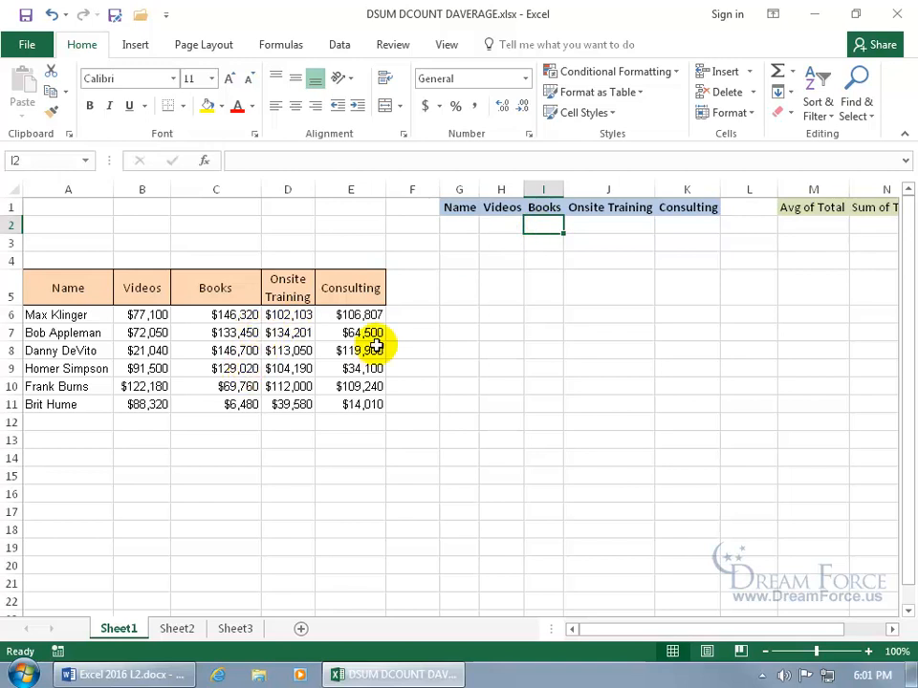
type(">=")
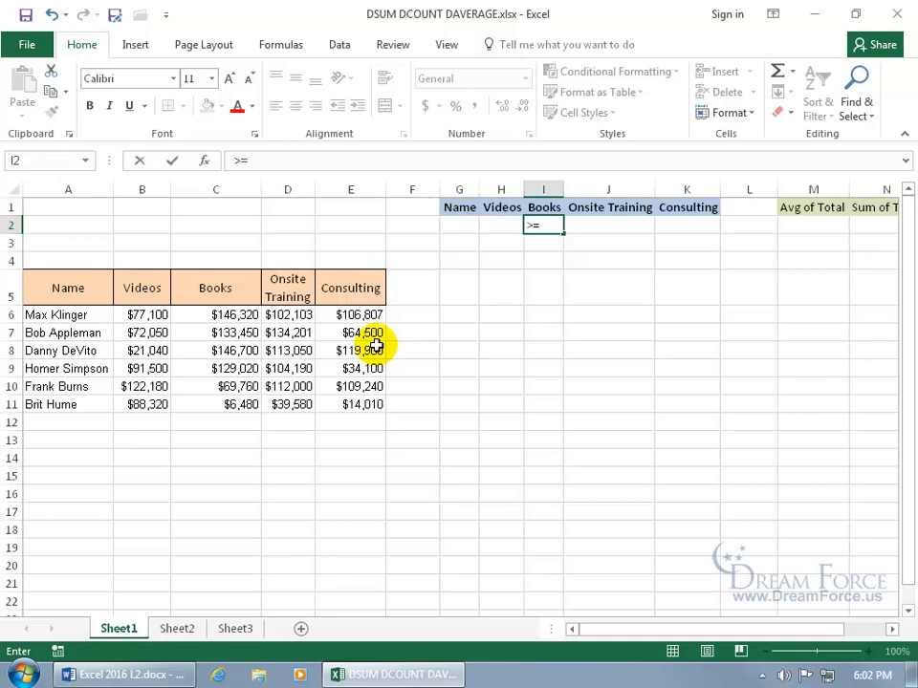
type("130000")
key("Return")
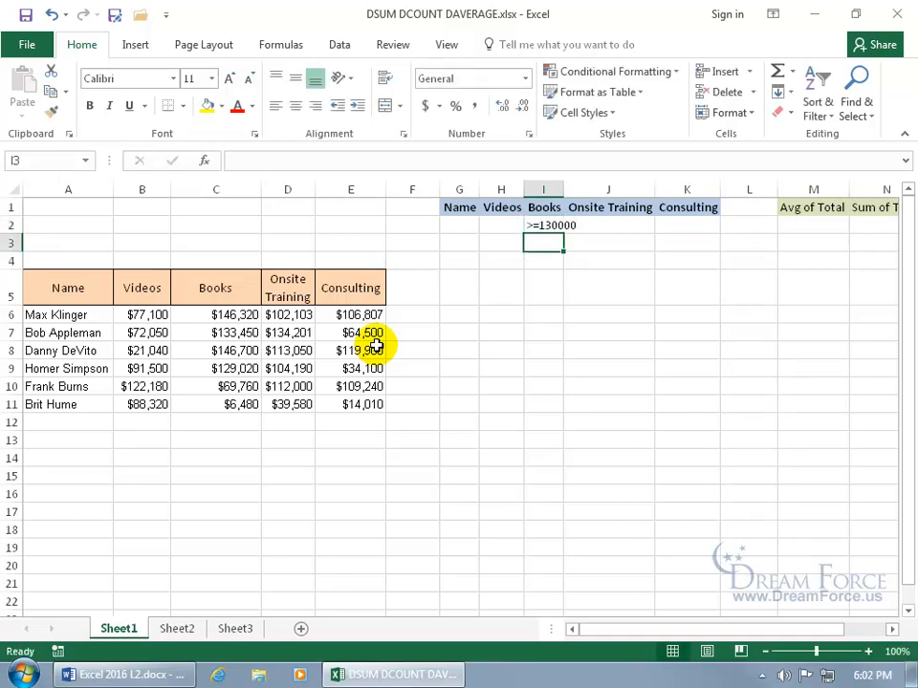
- Enter a DAVERAGE formula in M2 under Avg of Total with database A5:E11, field 3 and criteria G1:K2
left_click(808, 226)
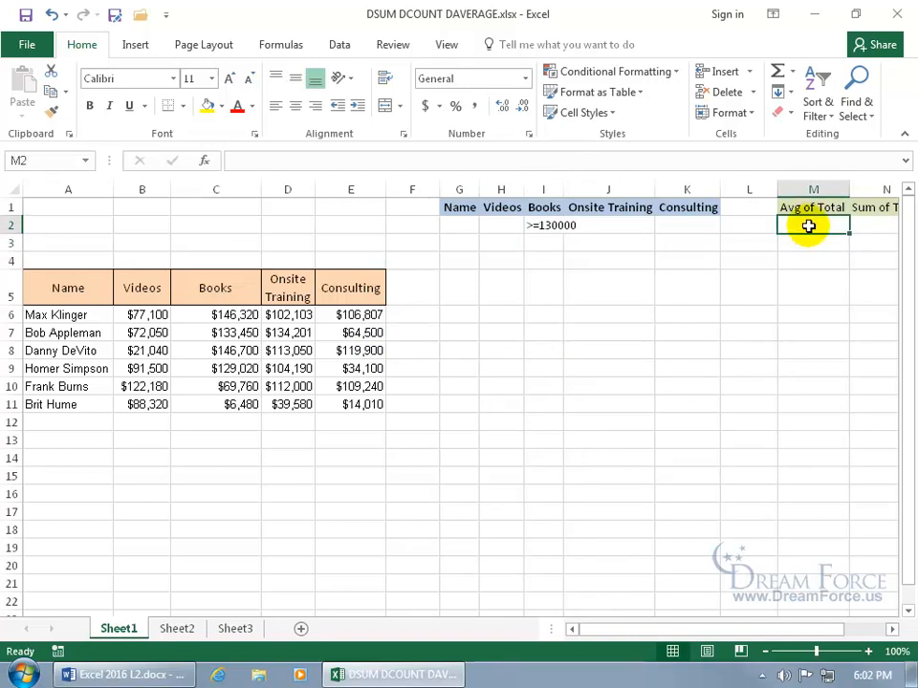
type("=daver")
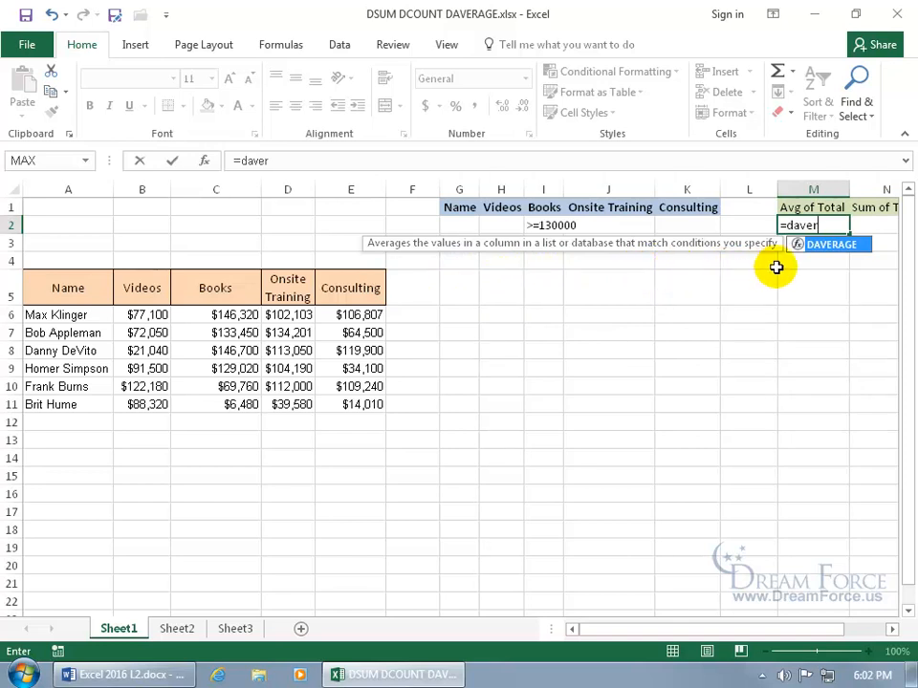
key("Tab")
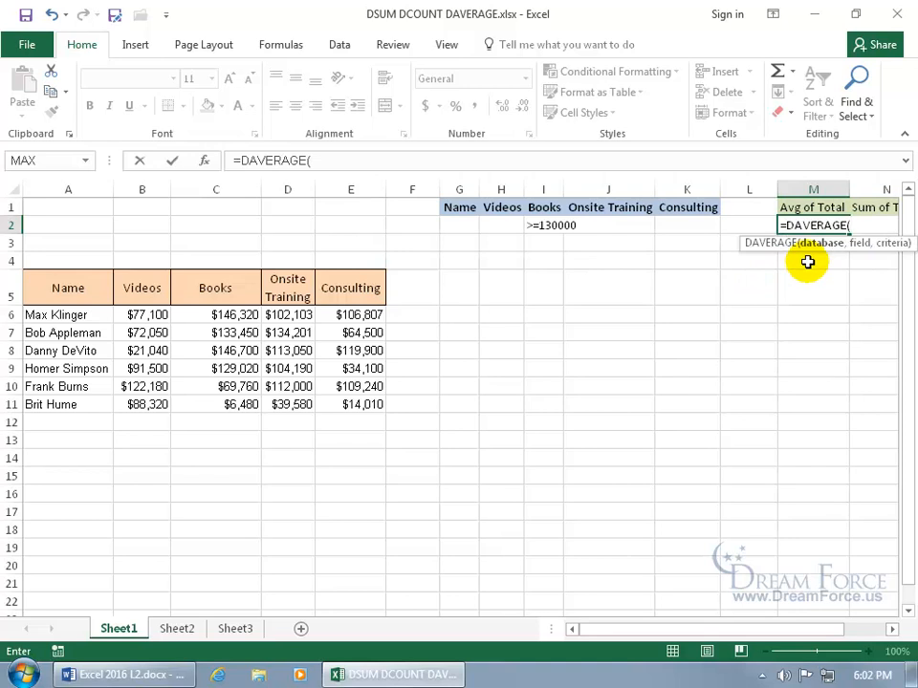
left_click_drag(68, 288, 358, 403)
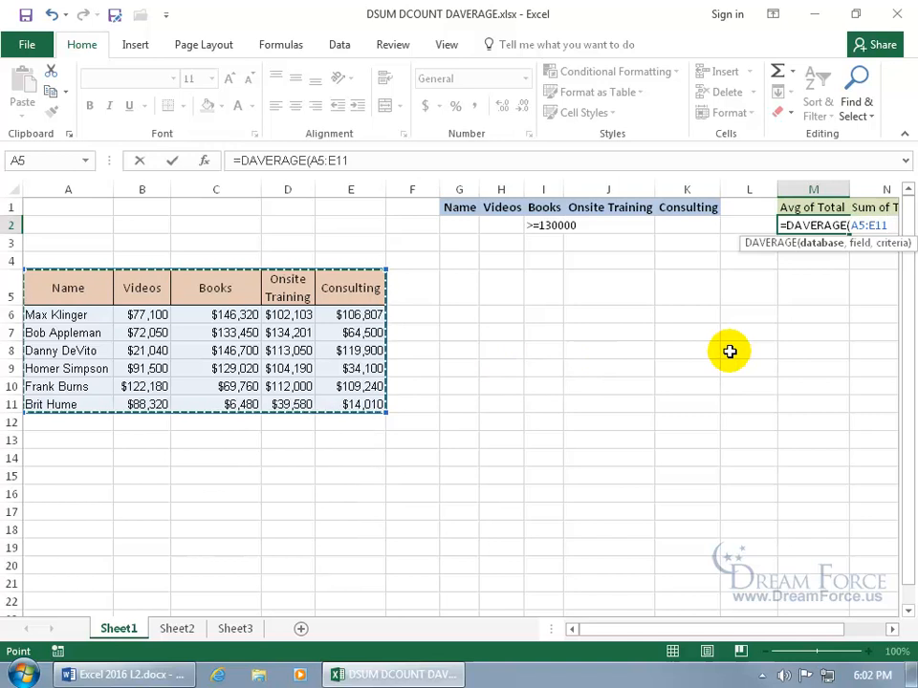
type(",")
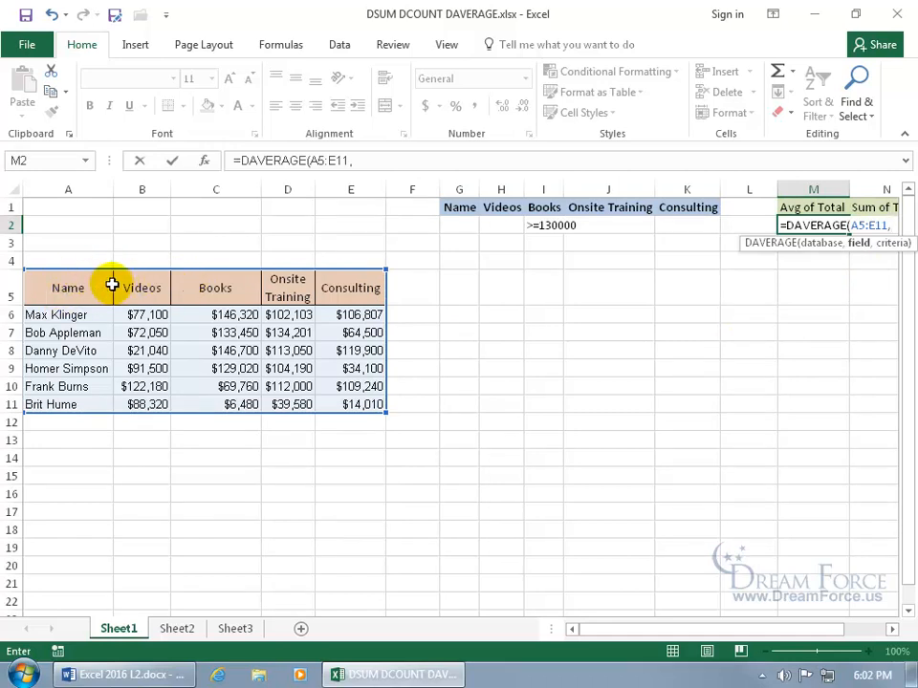
type("3,")
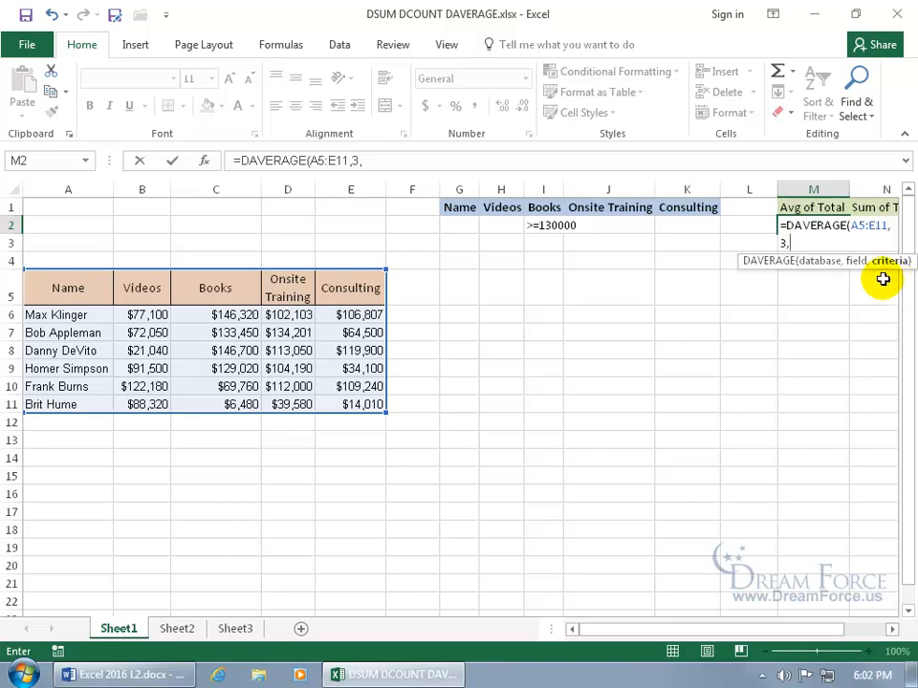
left_click_drag(460, 206, 654, 223)
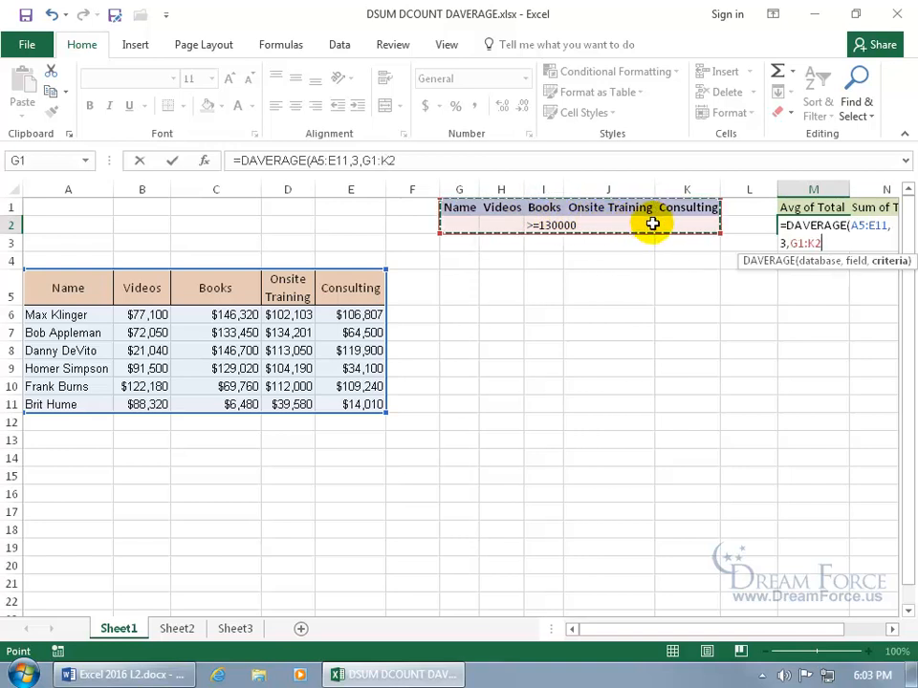
key("Return")
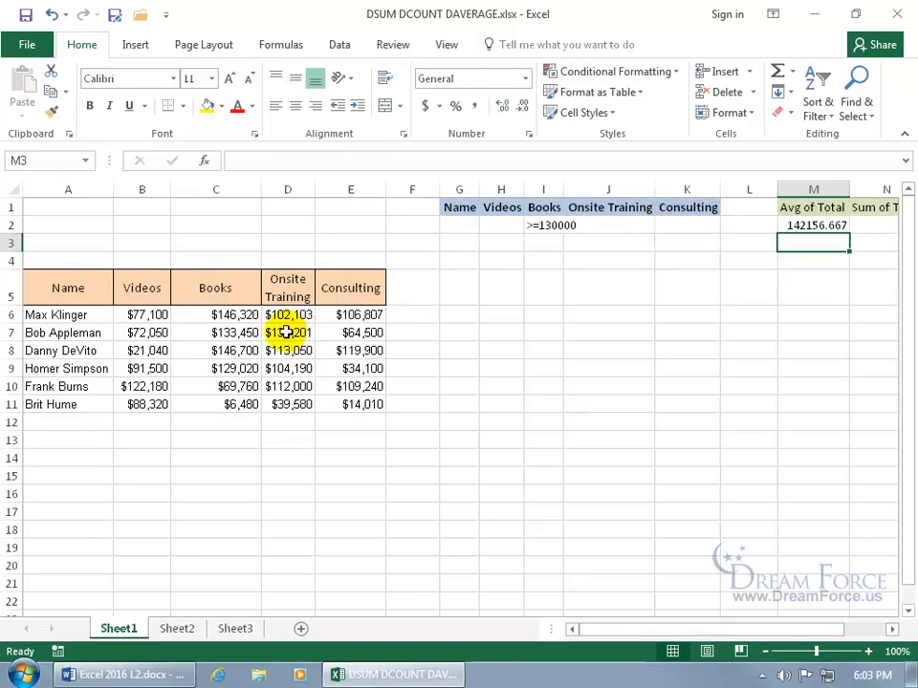
- Check the DAVERAGE result against the average of the matching Books amounts in C6, C7 and C8
left_click(239, 315)
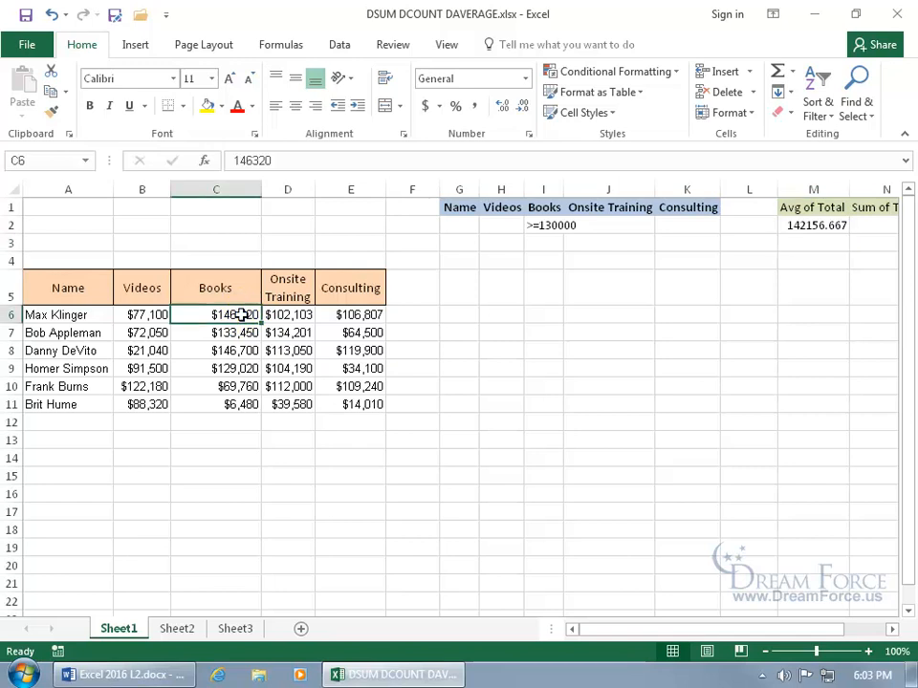
left_click(239, 334, "ctrl")
left_click(240, 351, "ctrl")
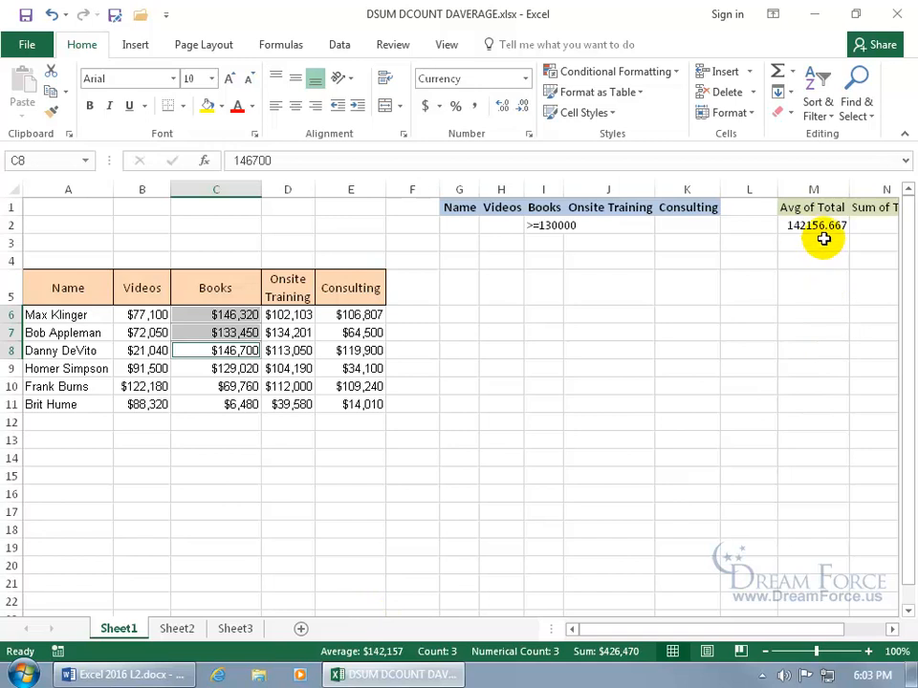
- Reduce the average in M2 to zero decimal places
left_click(822, 225)
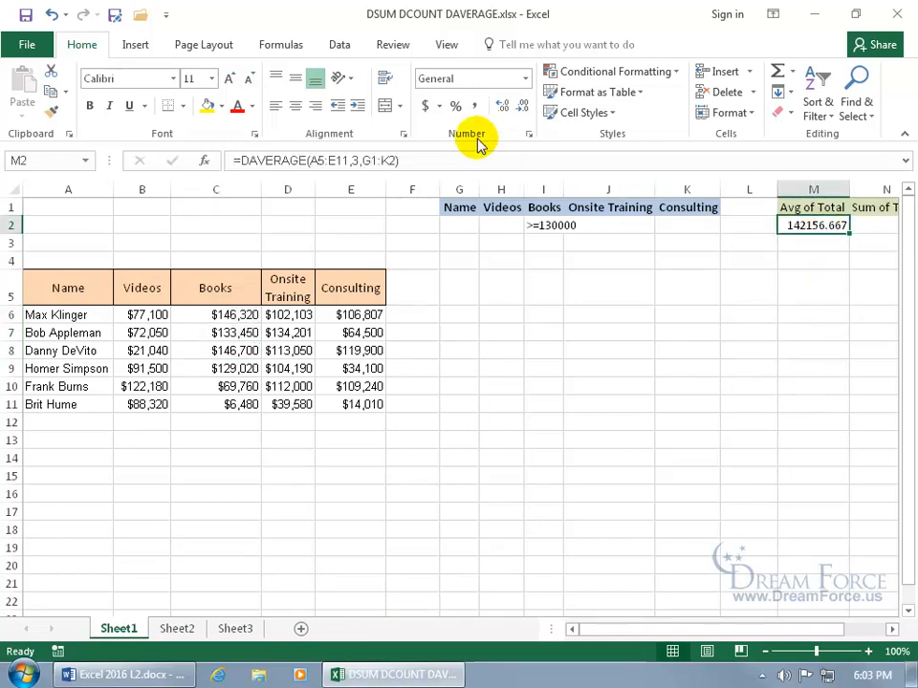
left_click(523, 107)
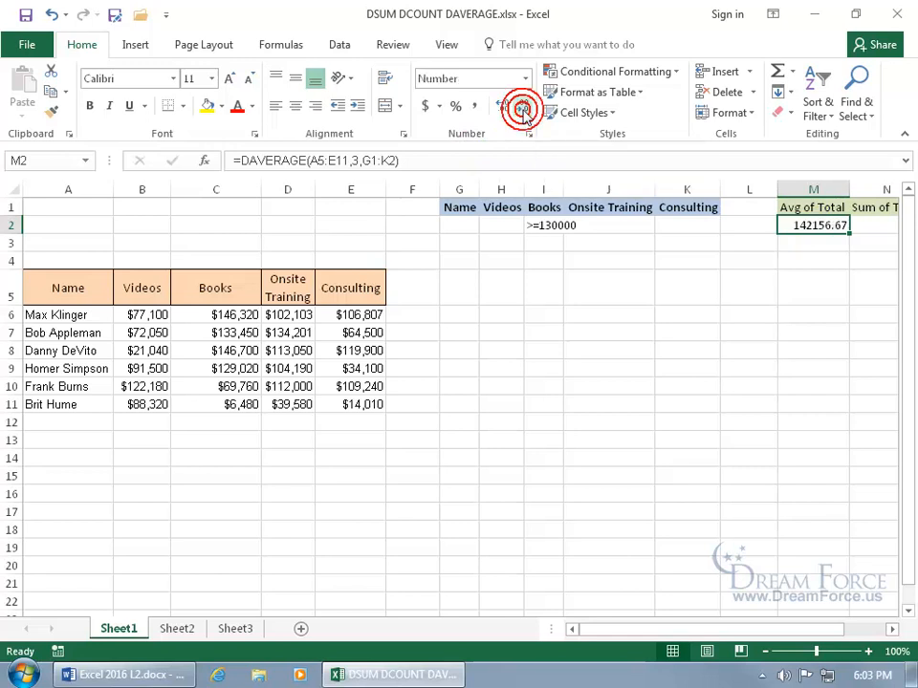
left_click(523, 107)
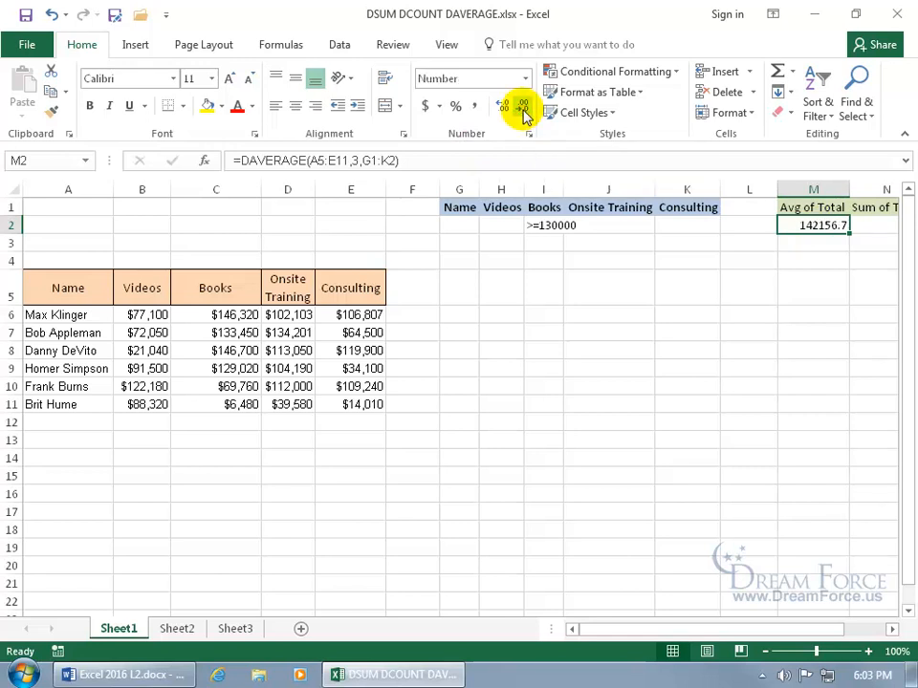
left_click(523, 109)
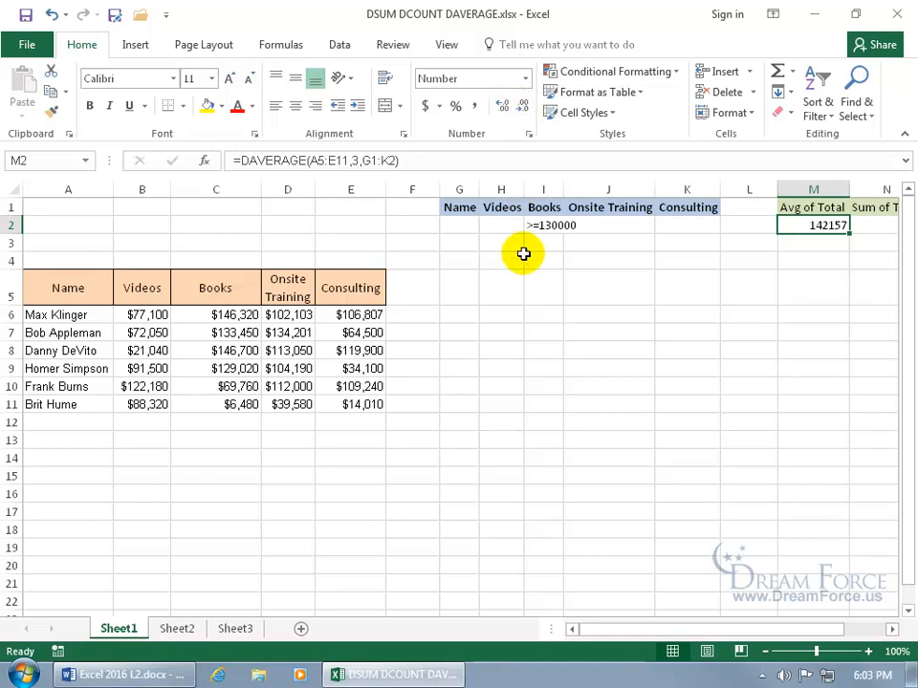
- Clear the Books criterion in I2
left_click_drag(737, 629, 782, 630)
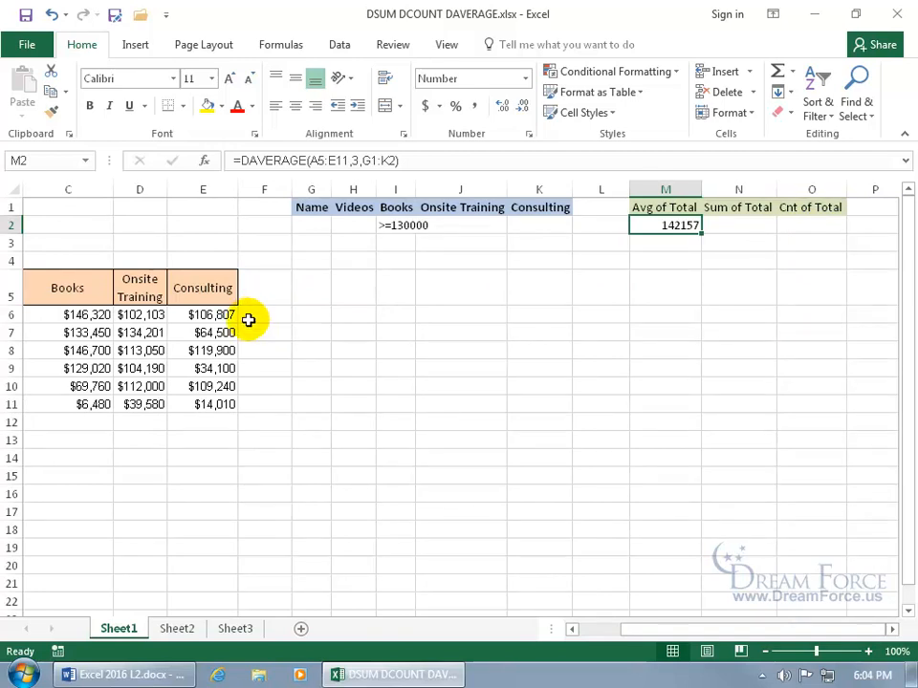
left_click(404, 226)
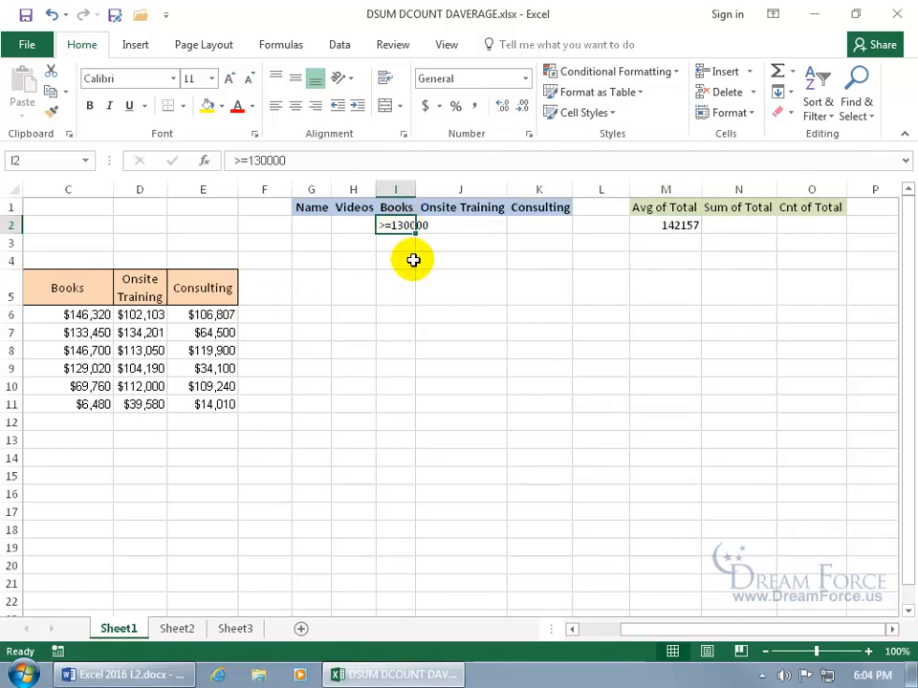
key("Delete")
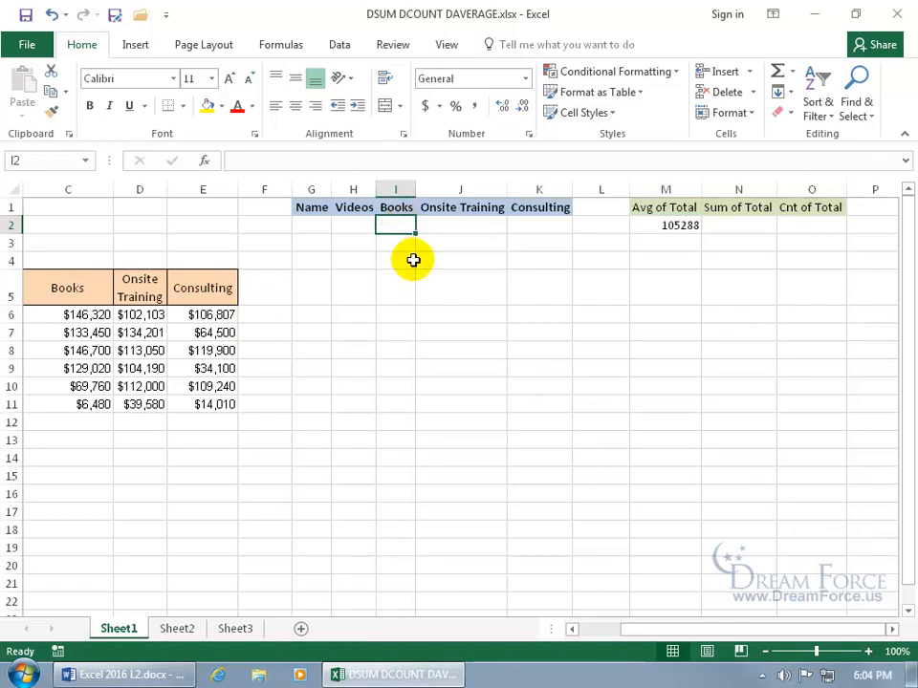
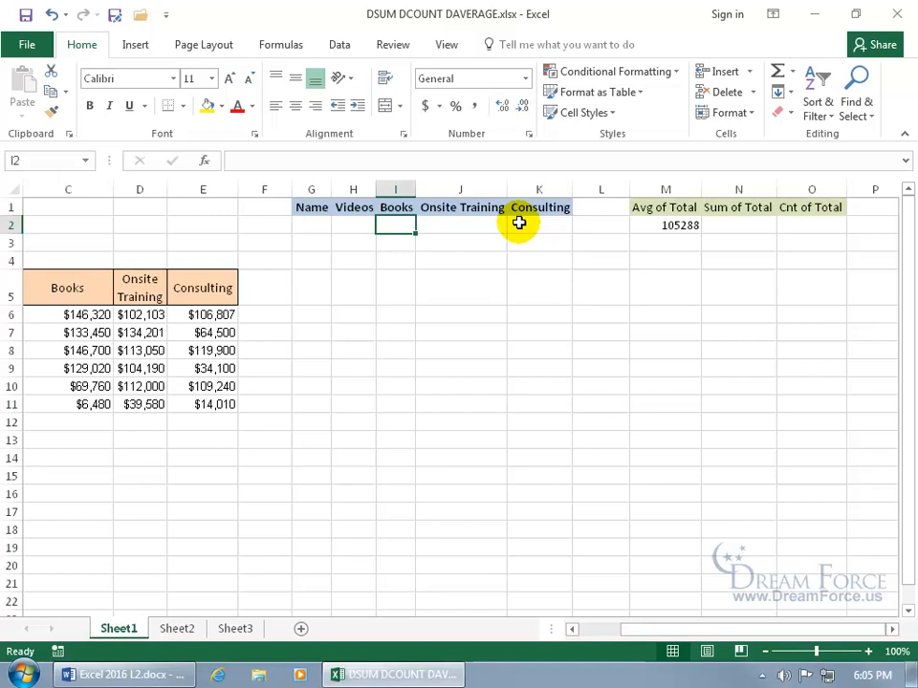
- Enter the criterion >=107000 under Consulting in K2
left_click(518, 222)
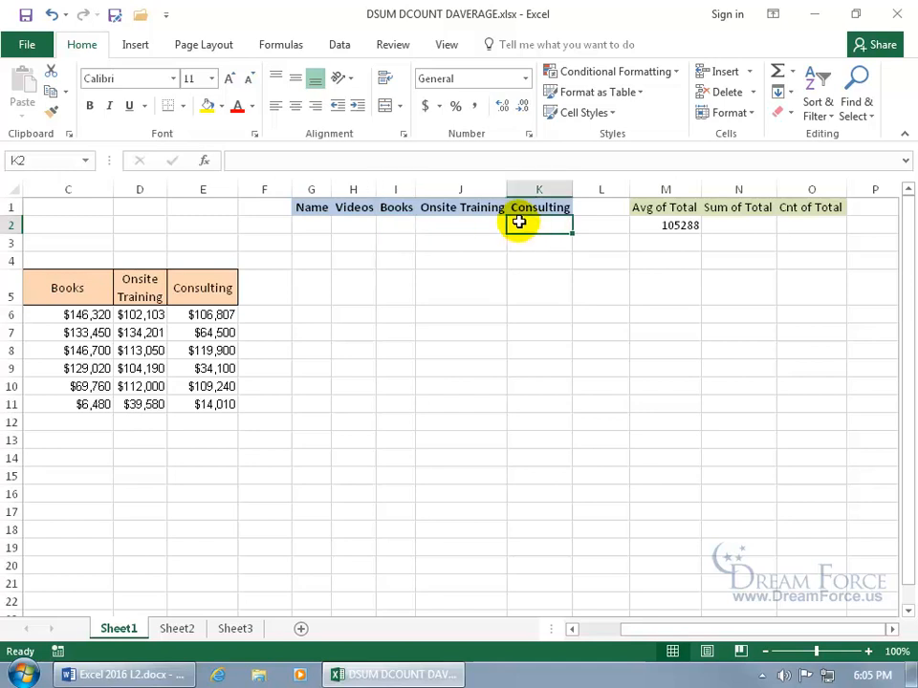
type(">")
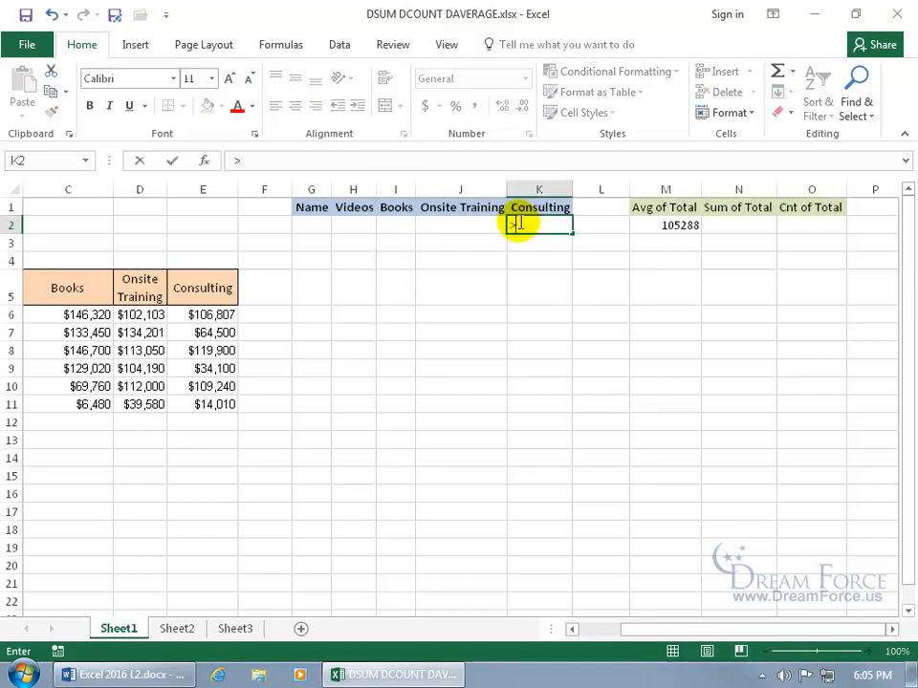
type("=107000")
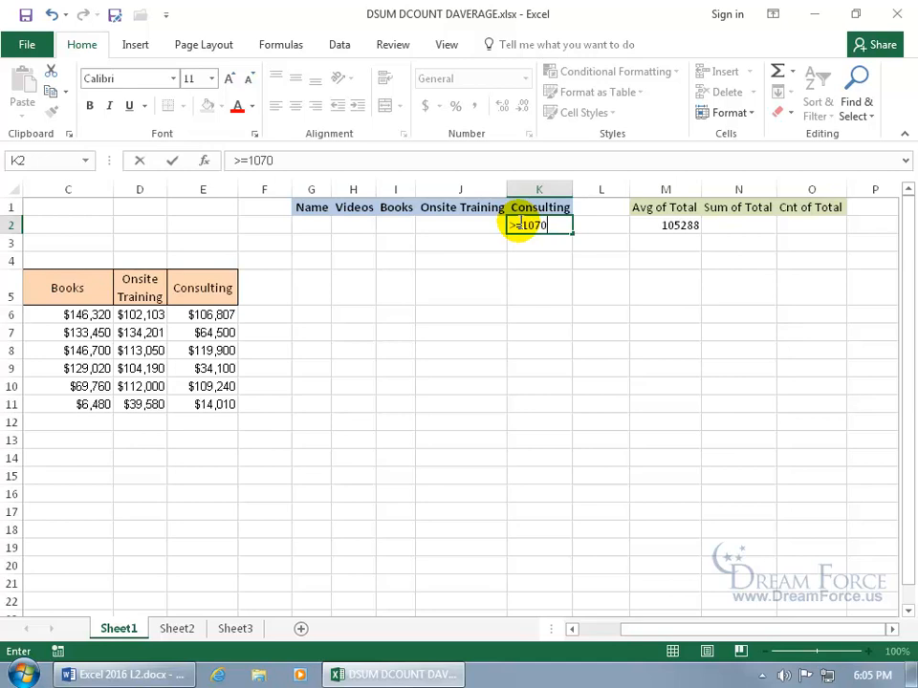
key("Return")
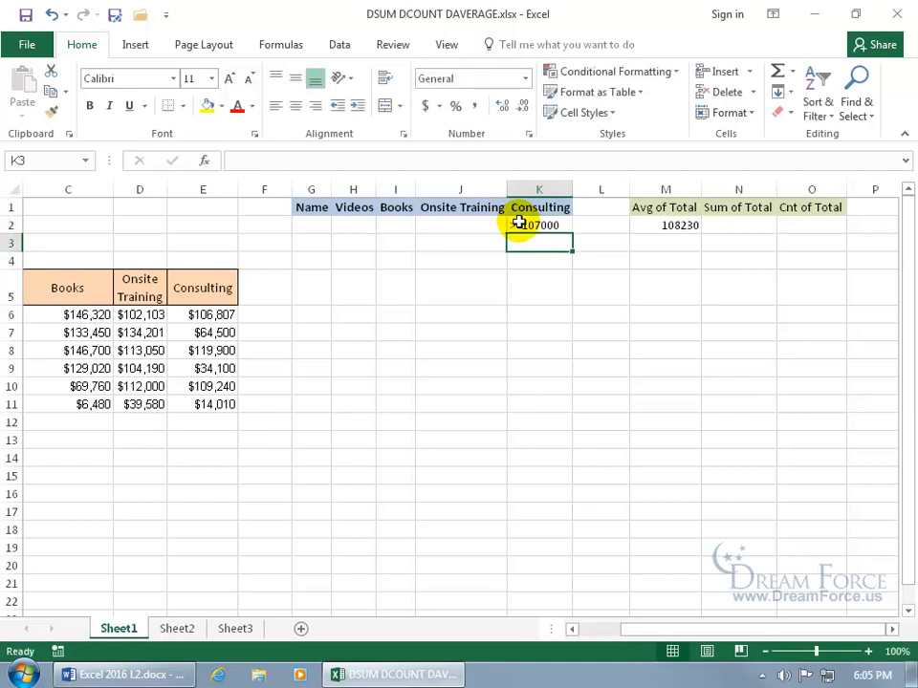
- Clear the DAVERAGE formula from M2 under Avg of Total
left_click(660, 230)
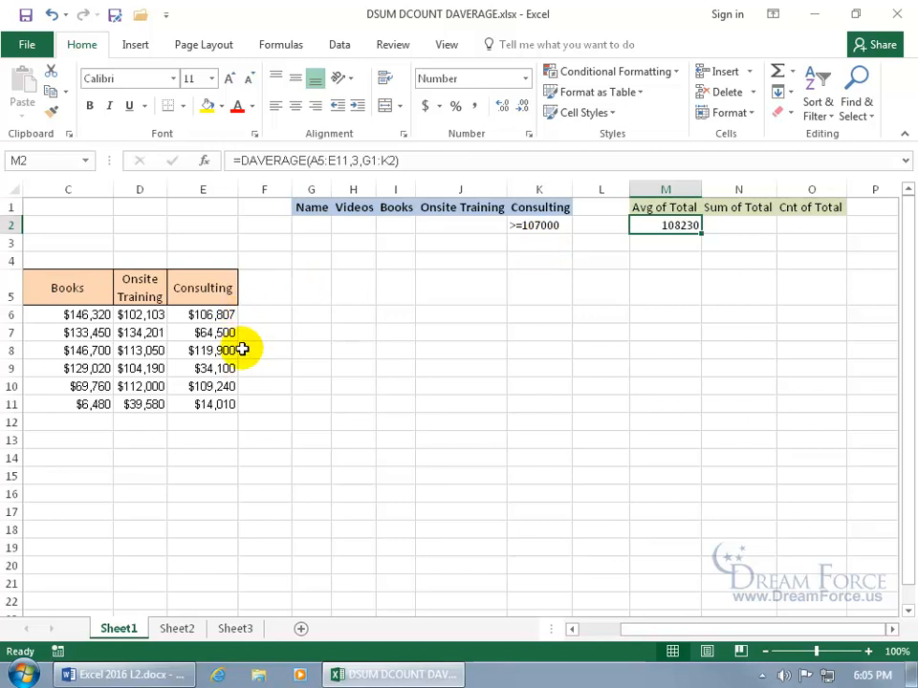
key("Delete")
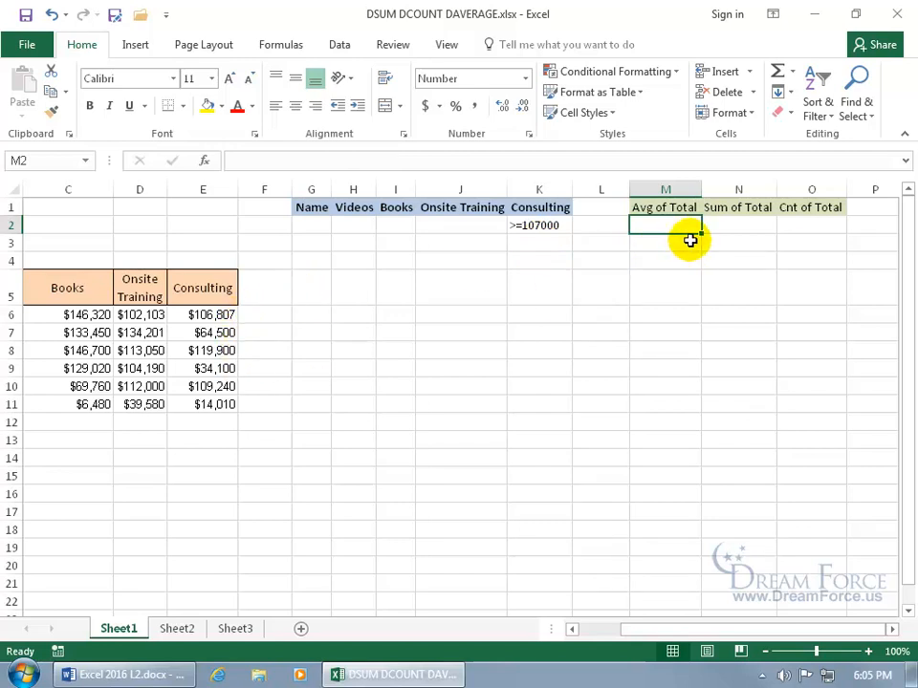
- Enter a DCOUNT formula in O2 under Cnt of Total with database A5:E11, field "Consulting" and criteria G1:K2
left_click(808, 227)
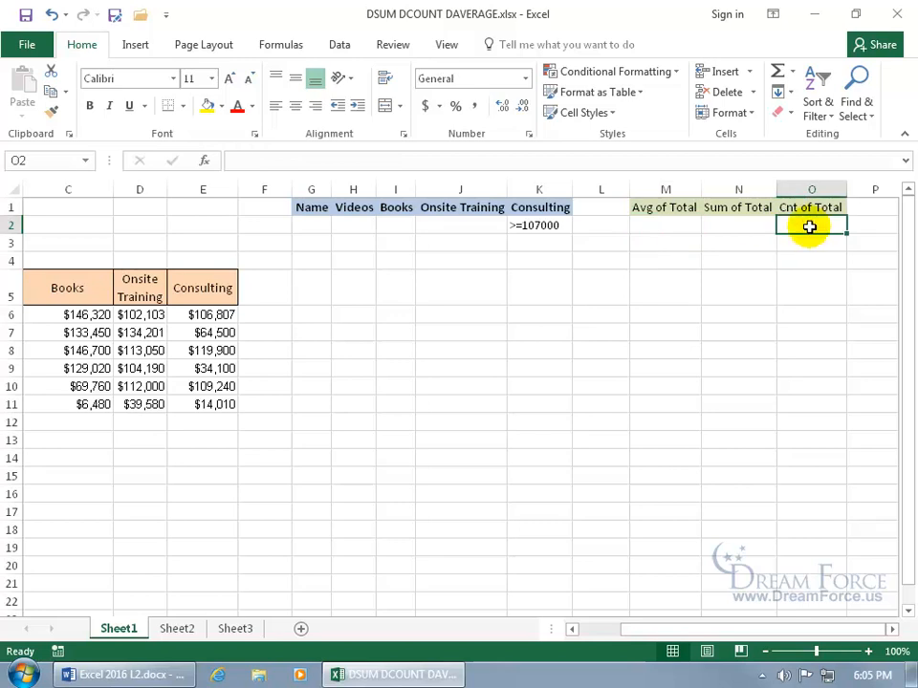
type("=dcou")
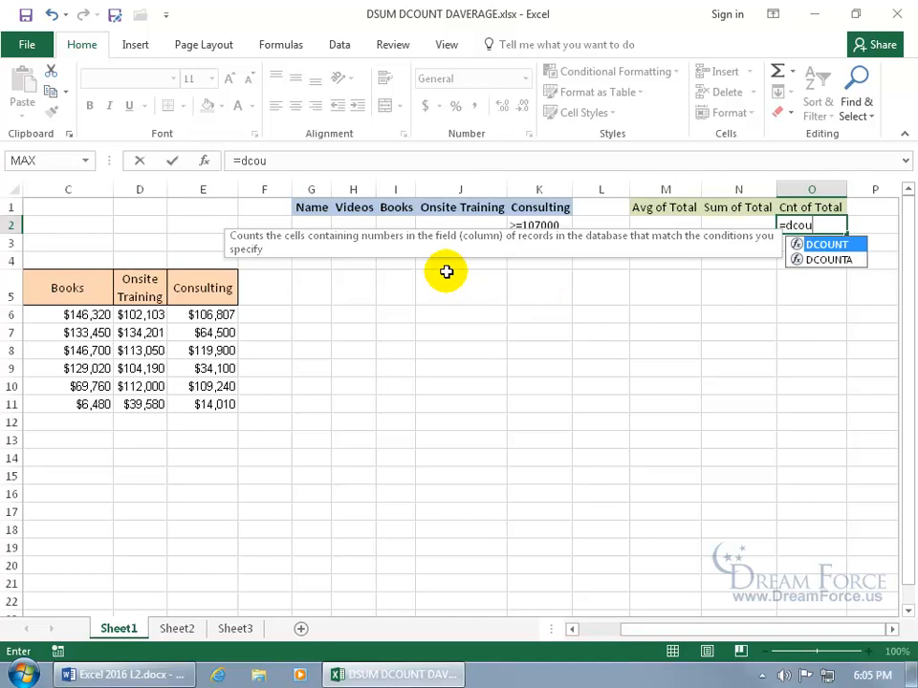
key("Down")
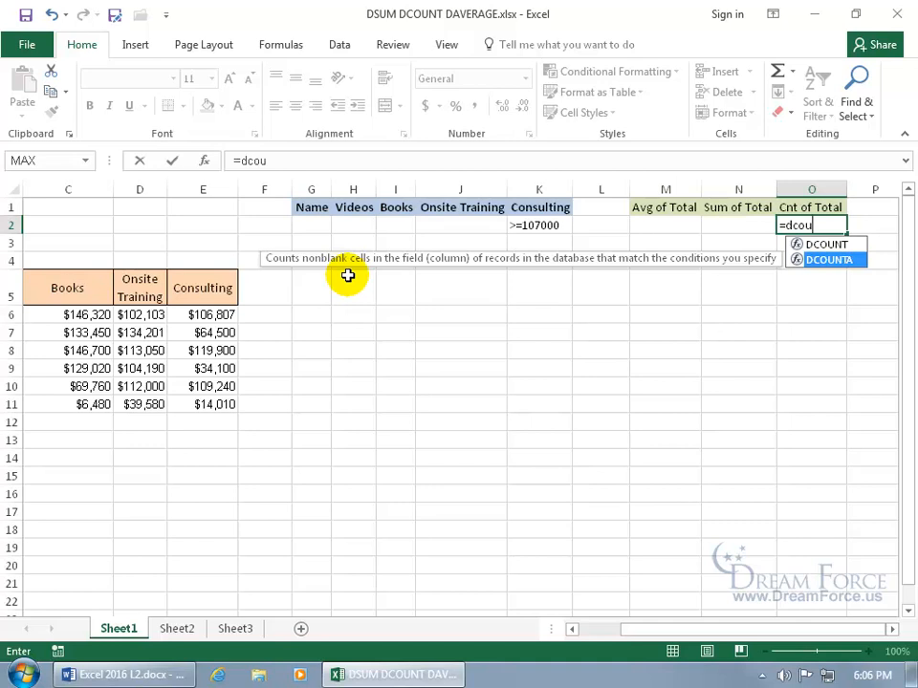
key("Up")
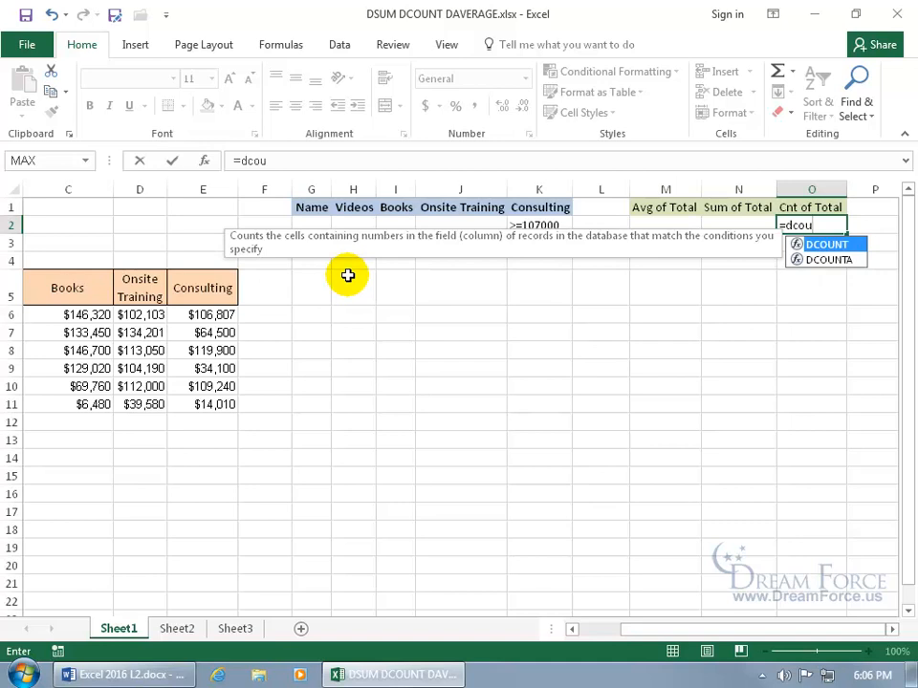
key("Tab")
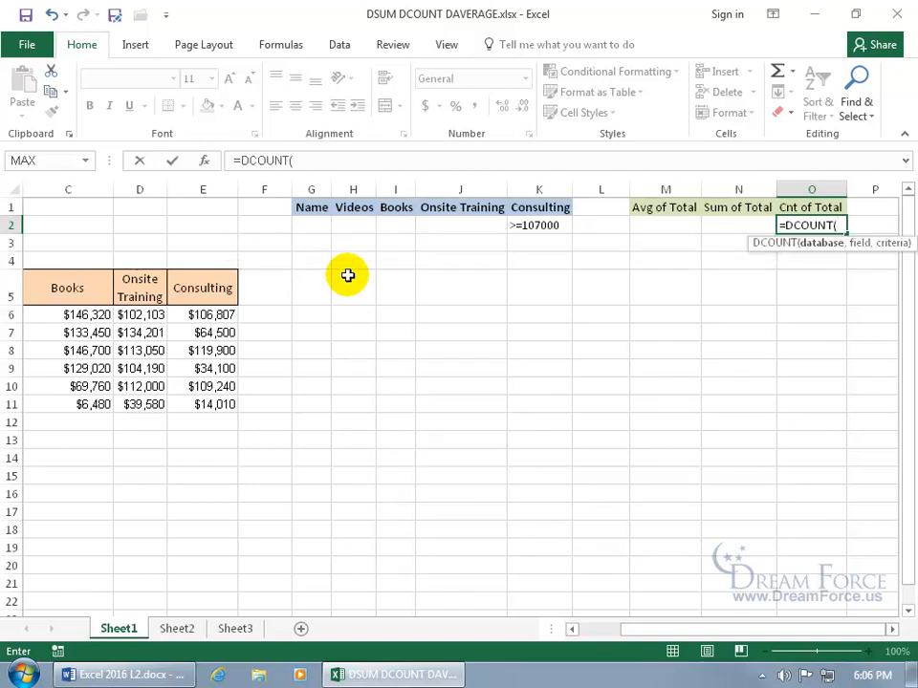
left_click_drag(750, 629, 667, 629)
left_click_drag(79, 290, 373, 402)
type(",")
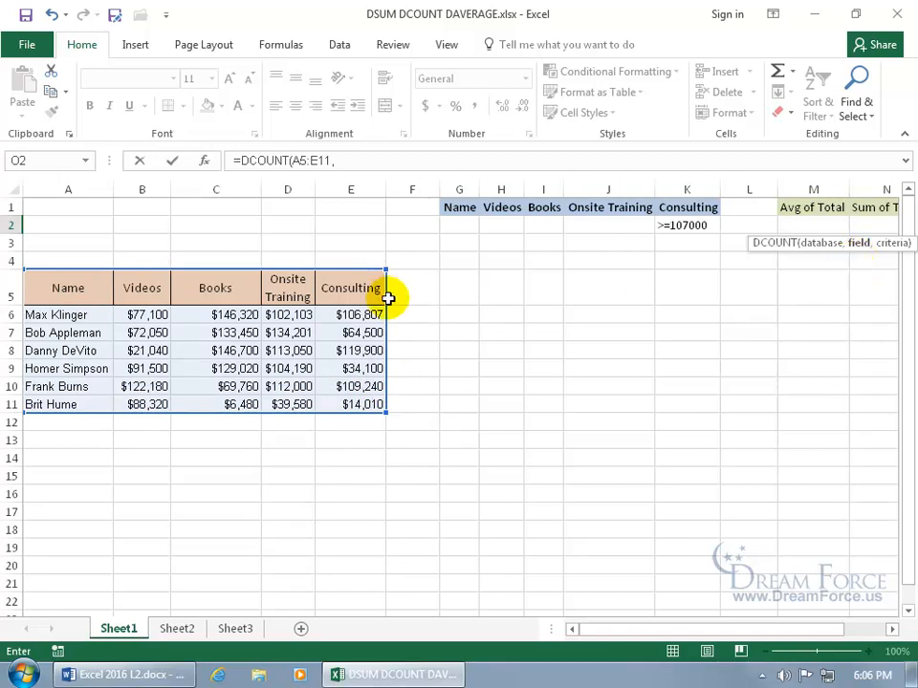
type("\"Consul")
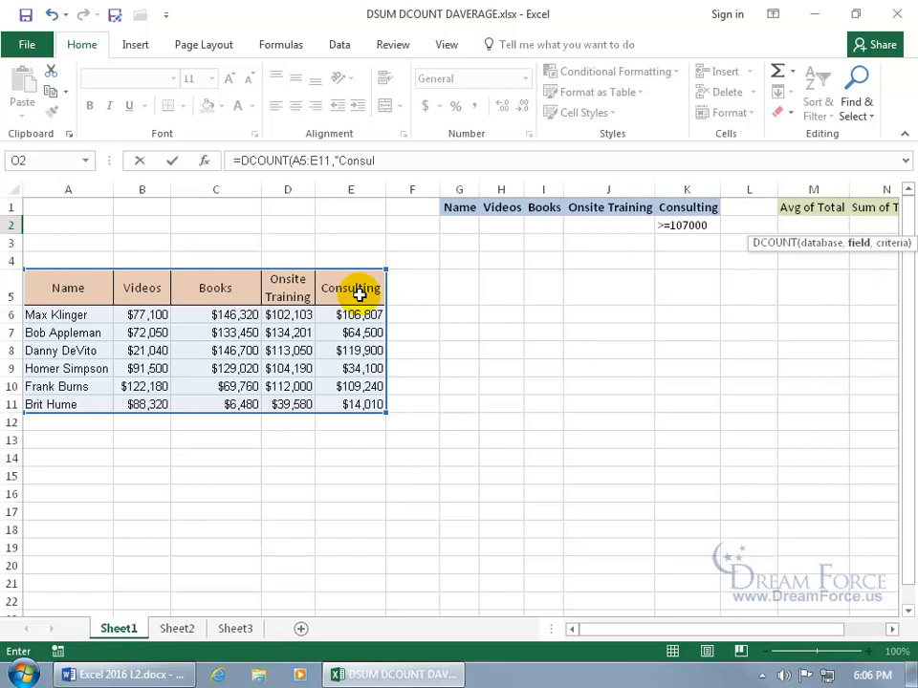
type("ting\",")
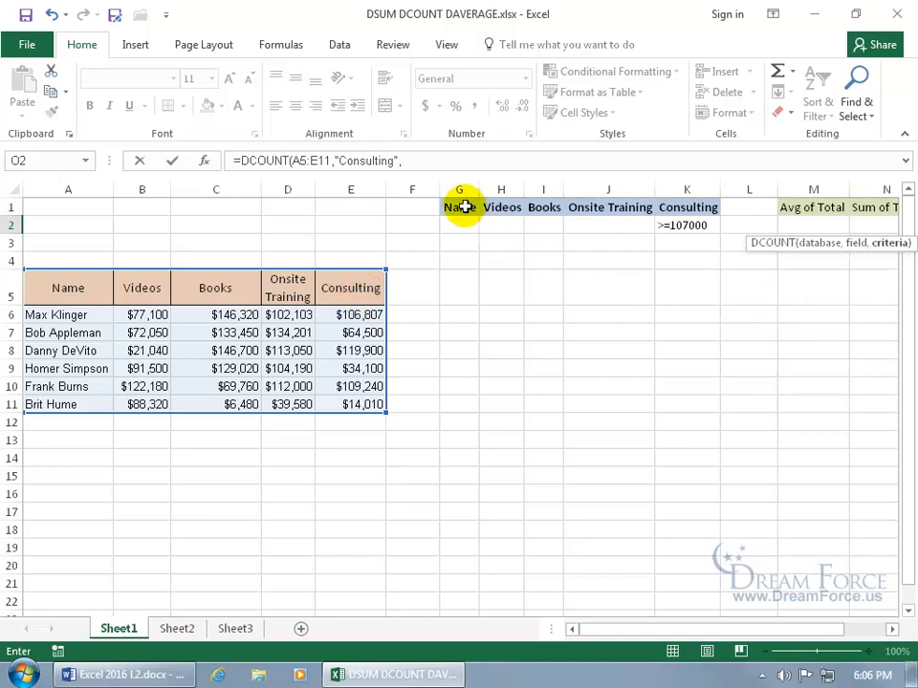
left_click_drag(465, 207, 700, 226)
key("Return")
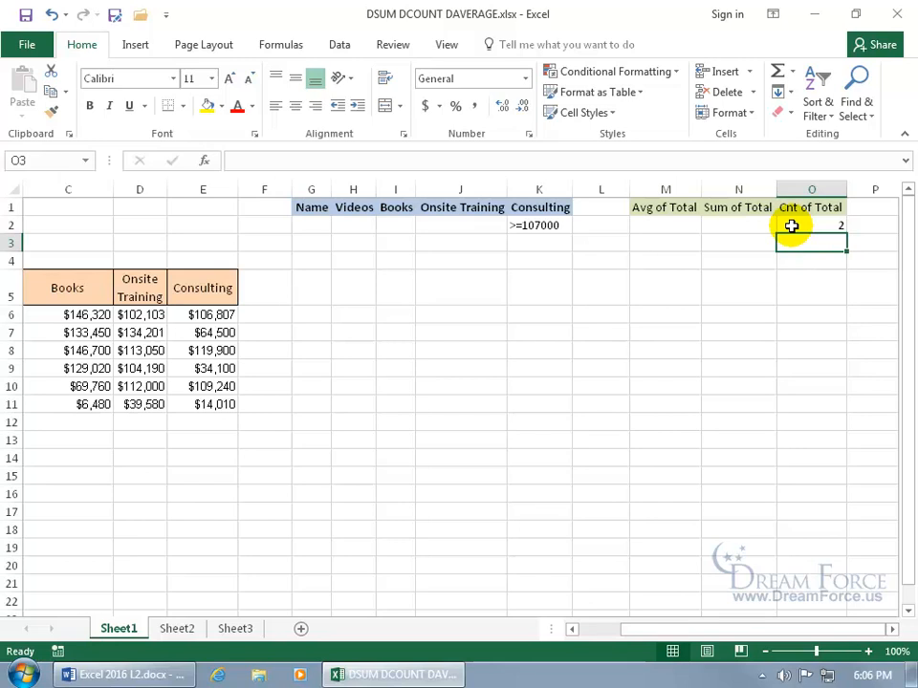
- Change the Consulting criterion in K2 to <=107000
double_click(516, 224)
key("BackSpace")
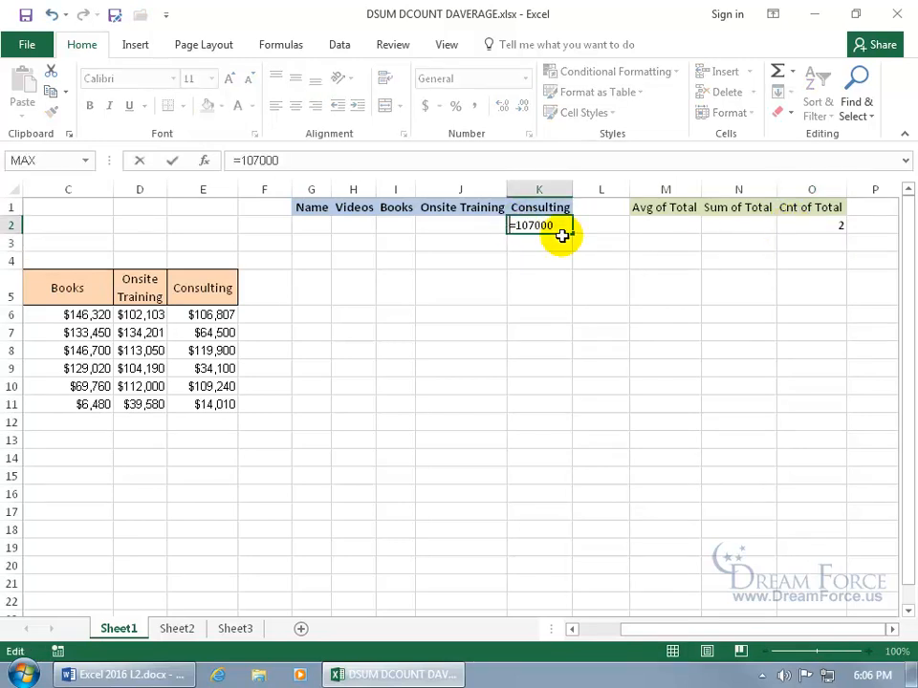
type("<")
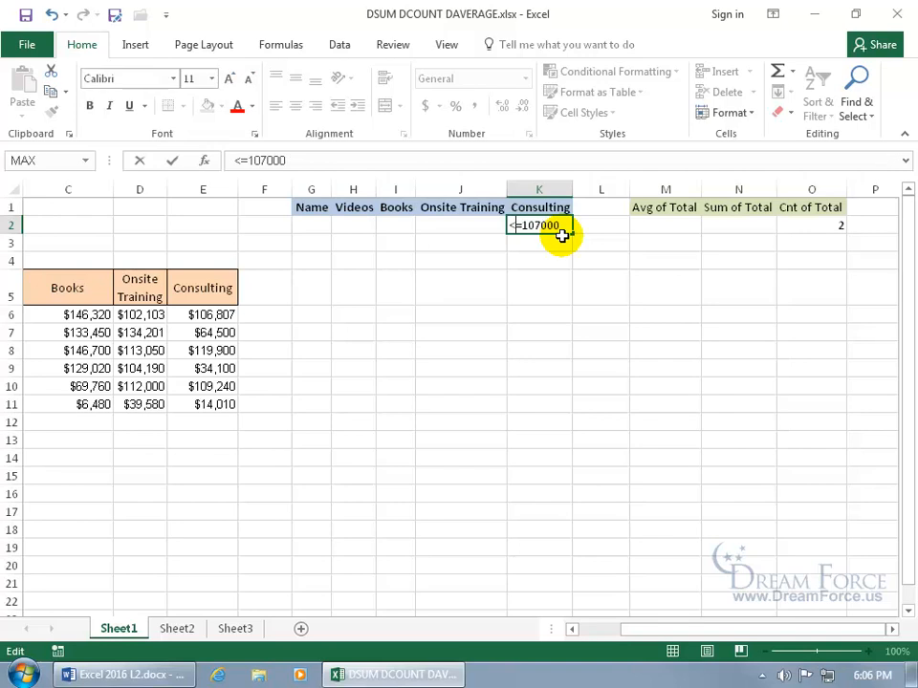
key("Return")
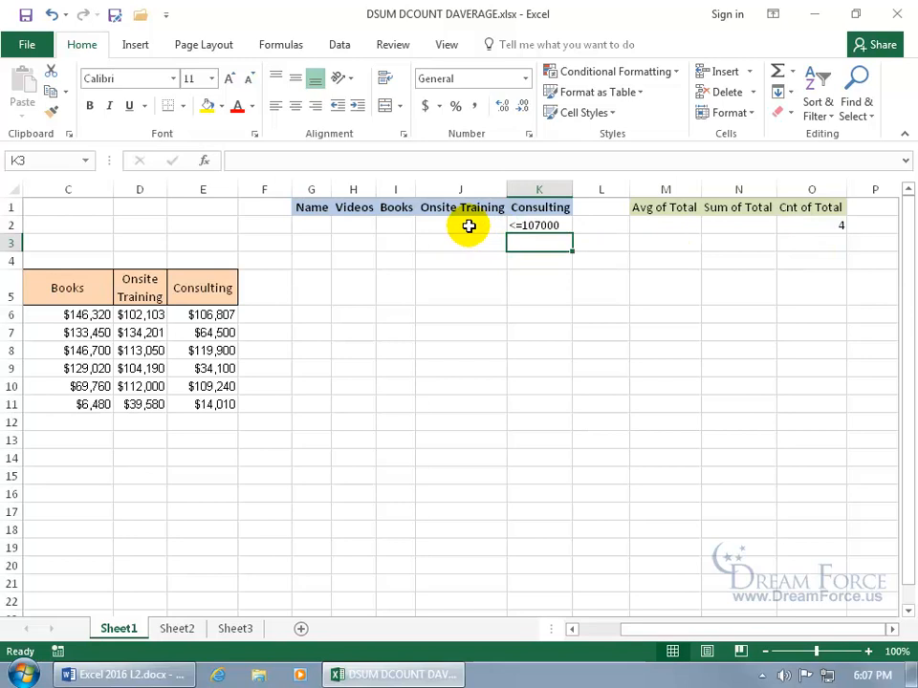
- Set the Consulting criterion in K2 back to >=107000
double_click(513, 225)
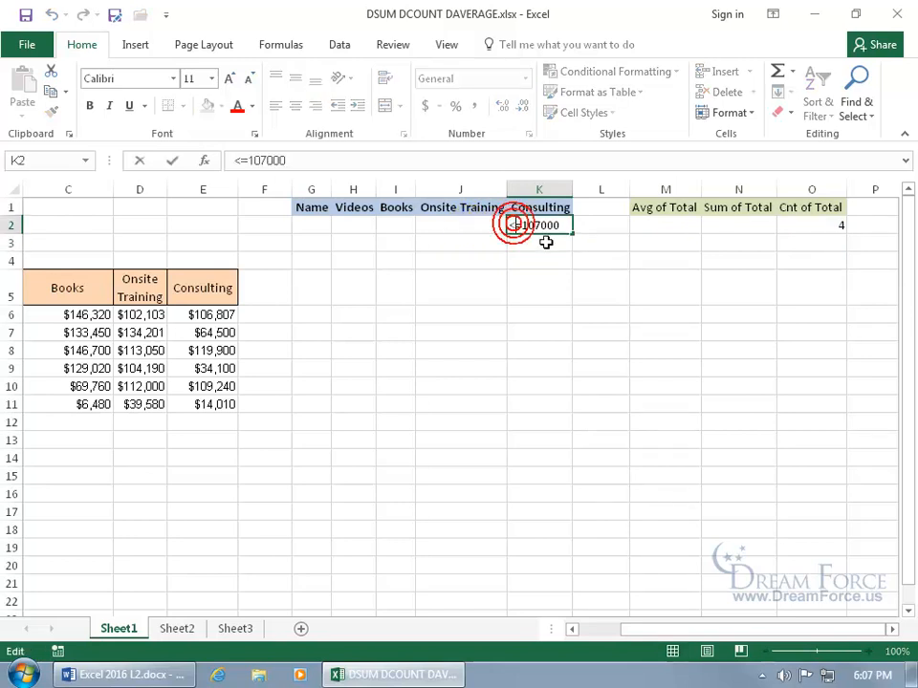
key("BackSpace")
type(">")
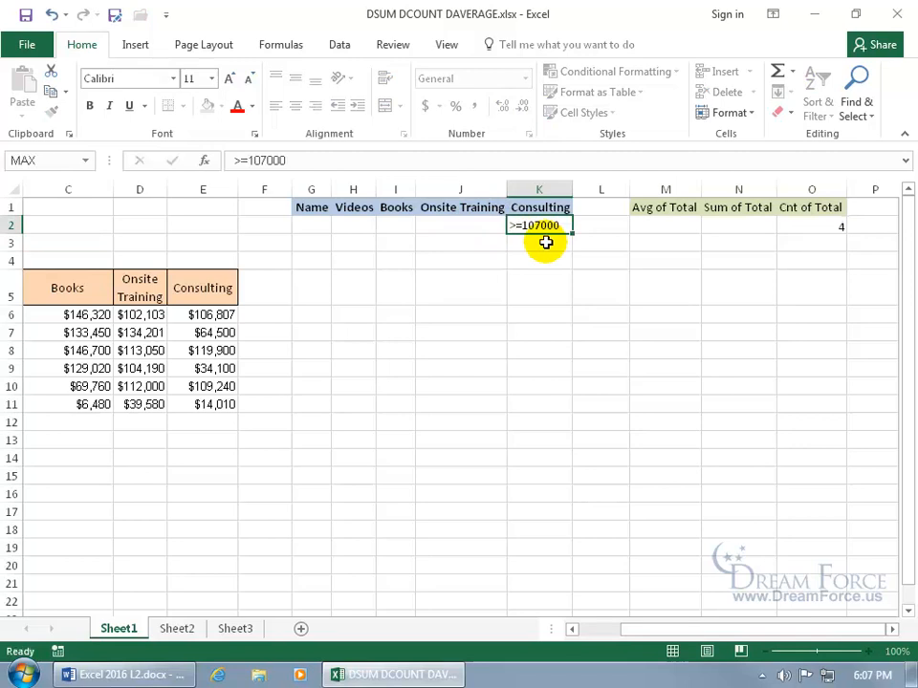
key("Return")
- Add the criterion >112000 under Onsite Training in J2
left_click(488, 225)
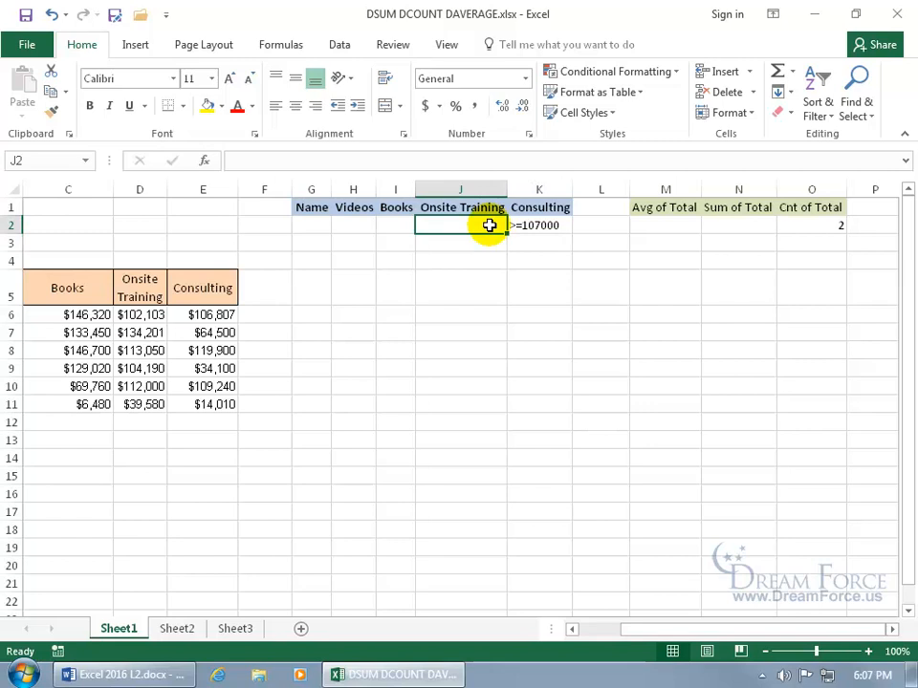
type(">")
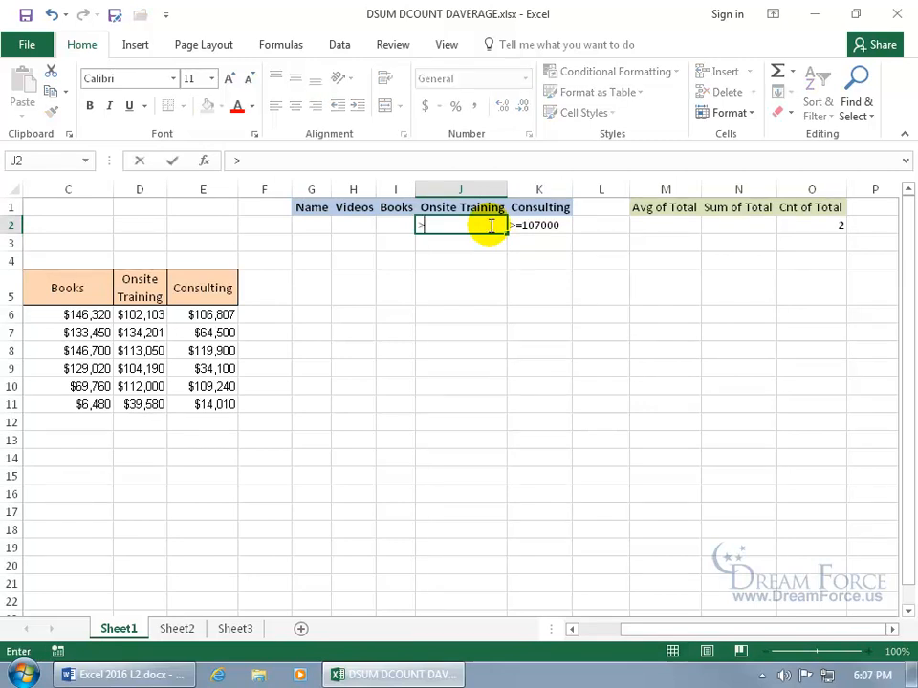
type("112000")
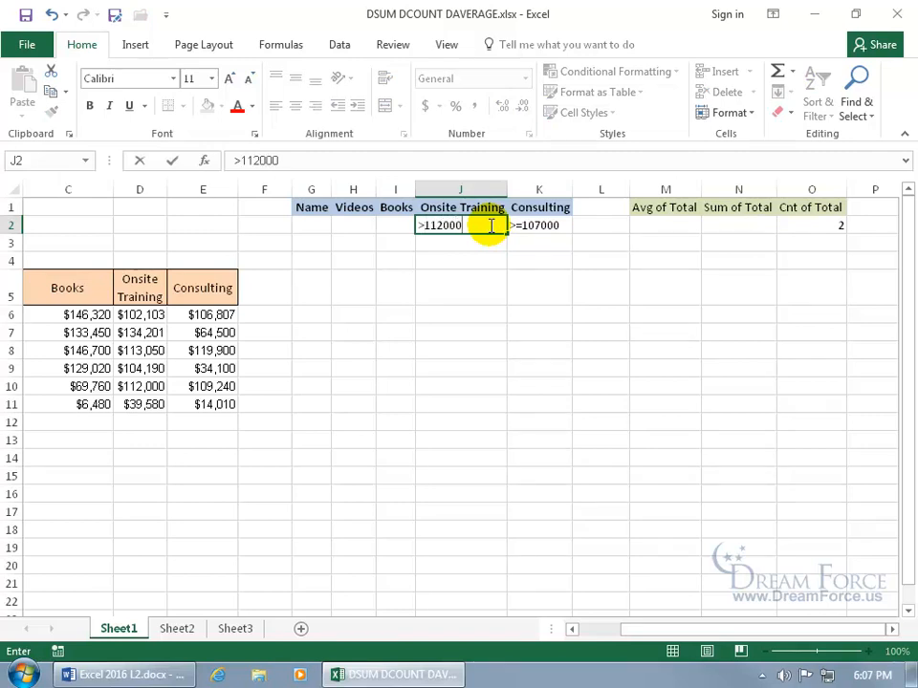
key("Return")
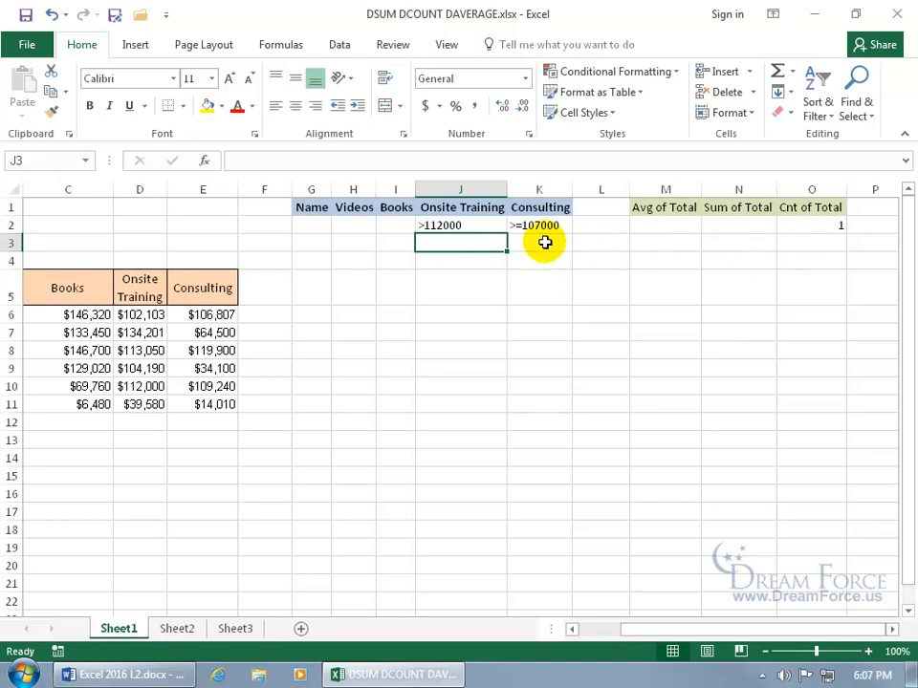
- Check the Consulting amounts in E8 and E10 and the Onsite Training amount in D8 against the two criteria
left_click(220, 351)
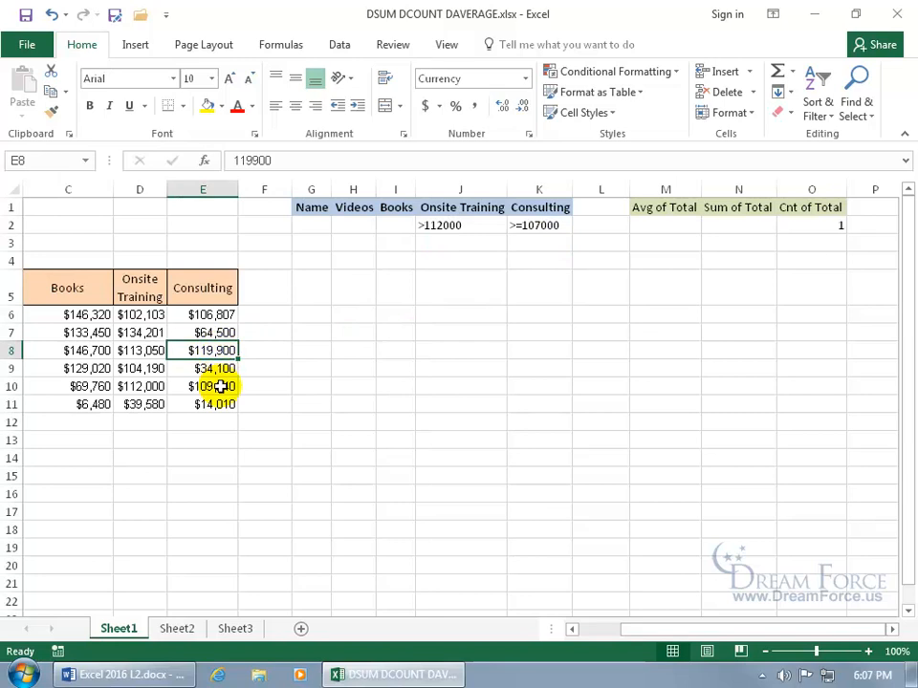
left_click(220, 386, "ctrl")
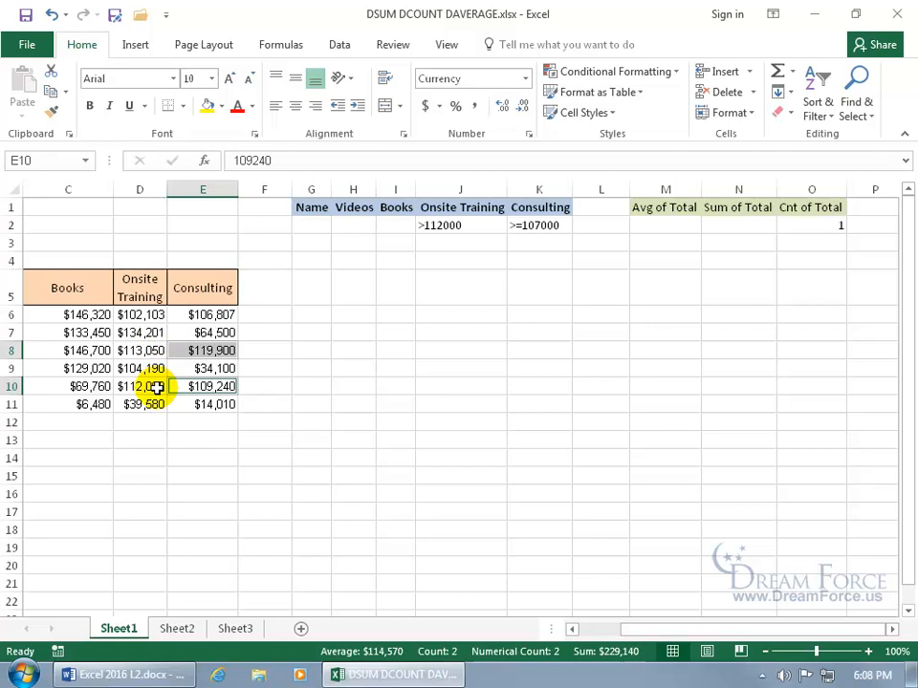
left_click_drag(156, 350, 191, 349)
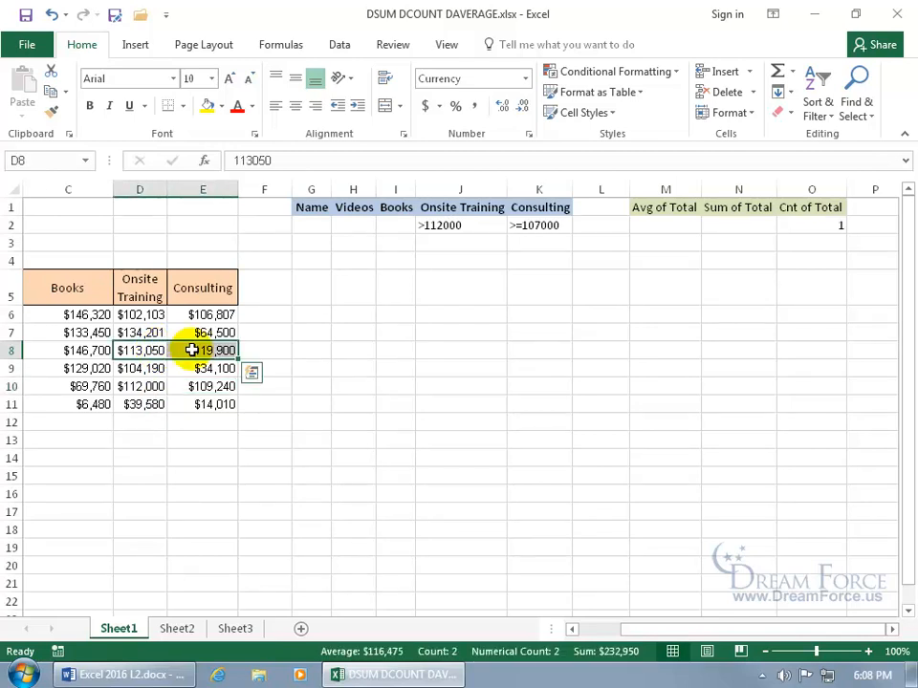
key("Home")
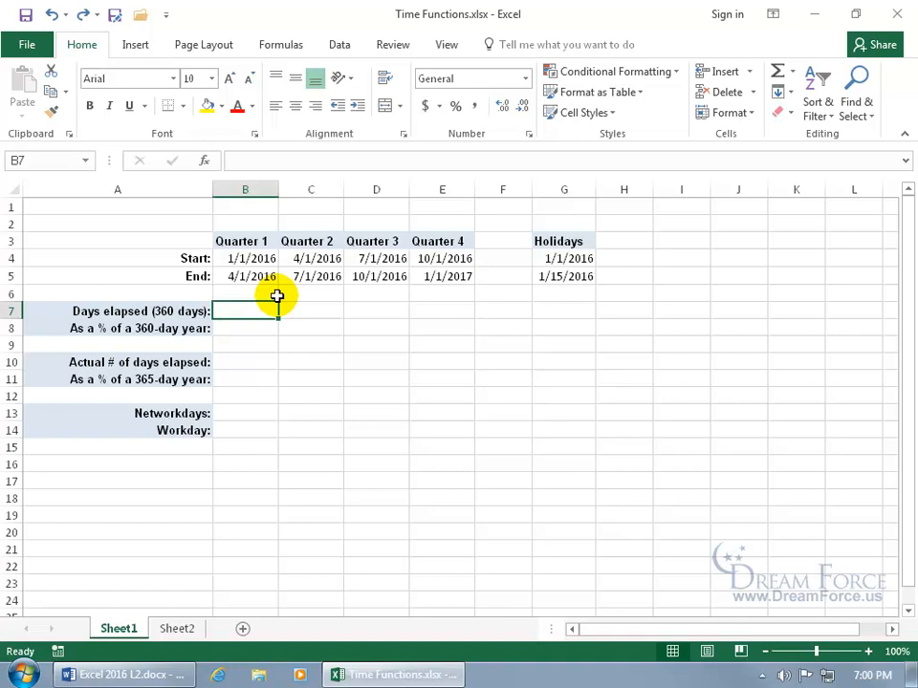
- Calculate the Quarter 1 days elapsed in B7 with DAYS360, using start date B4 and end date B5 without the optional method
left_click(264, 258)
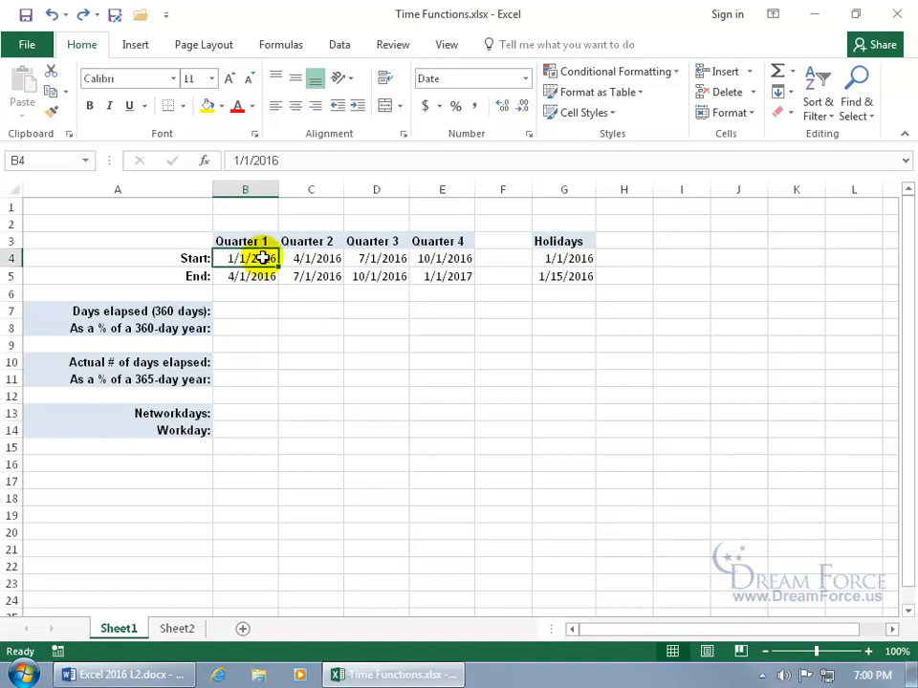
left_click(262, 274)
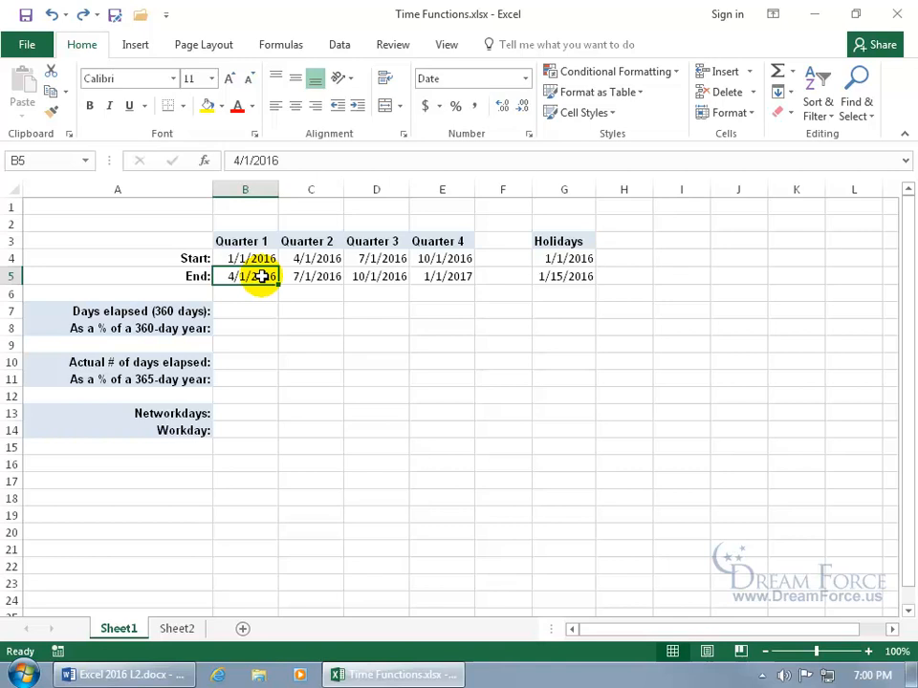
left_click(247, 309)
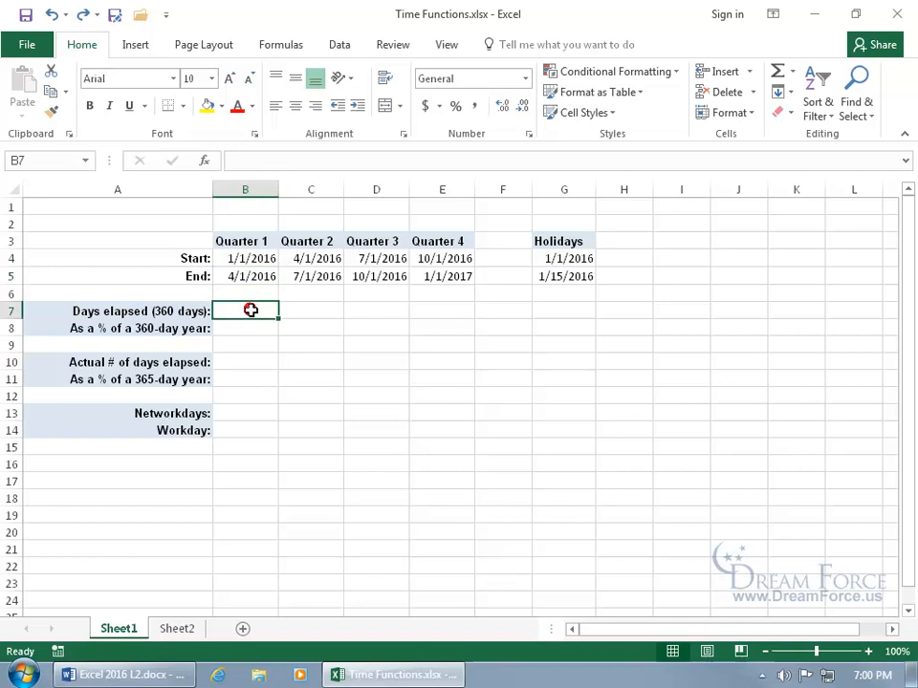
type("=days")
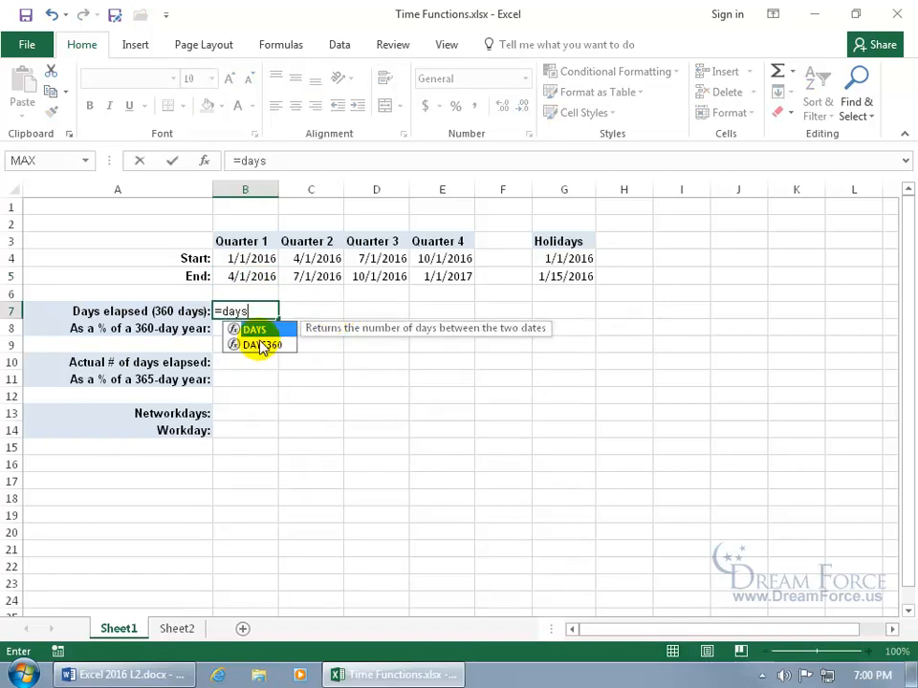
left_click(260, 350)
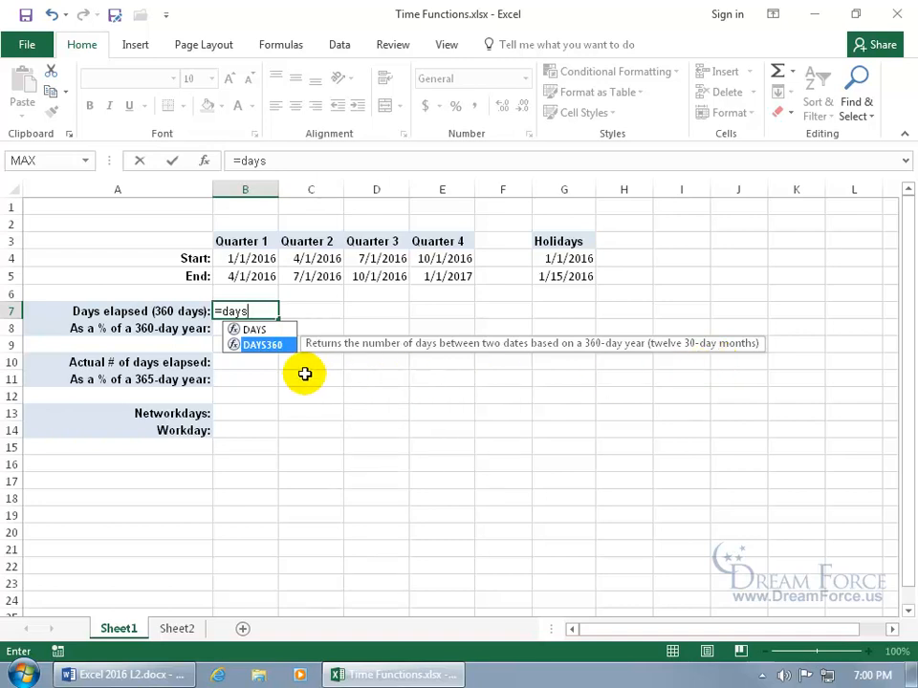
key("Tab")
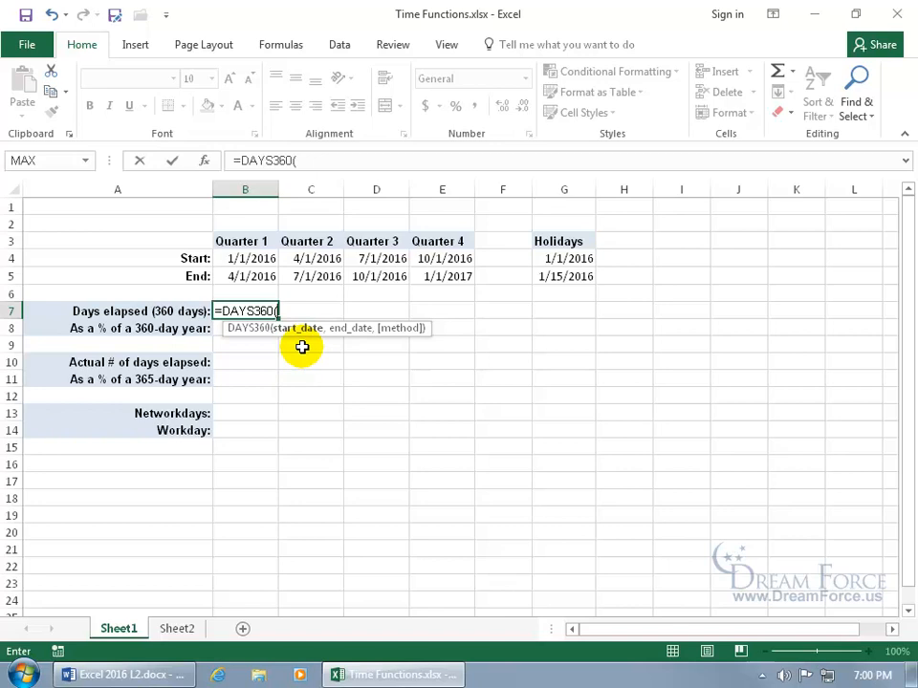
left_click(256, 258)
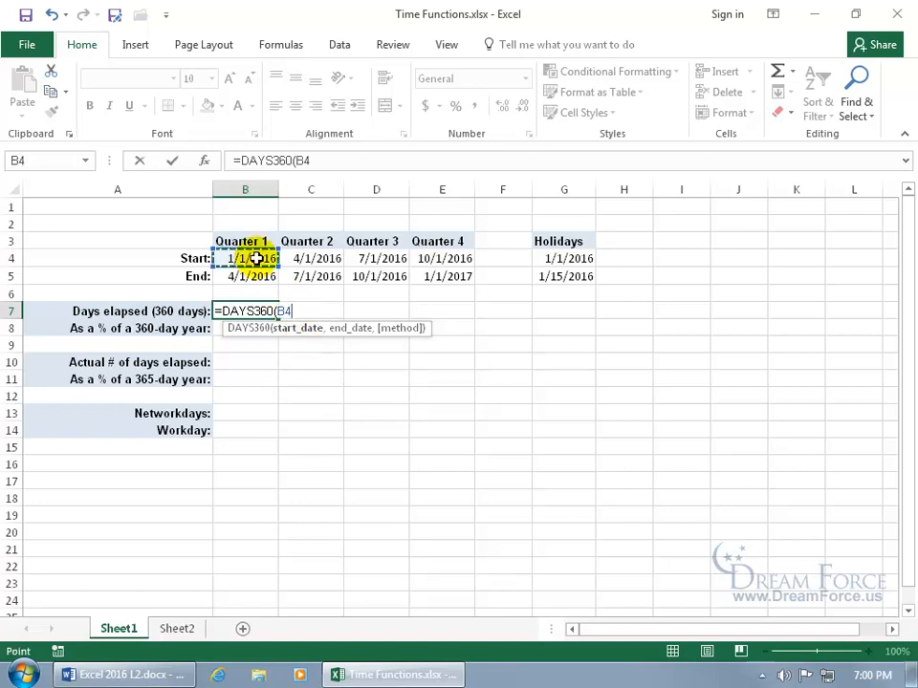
type(",")
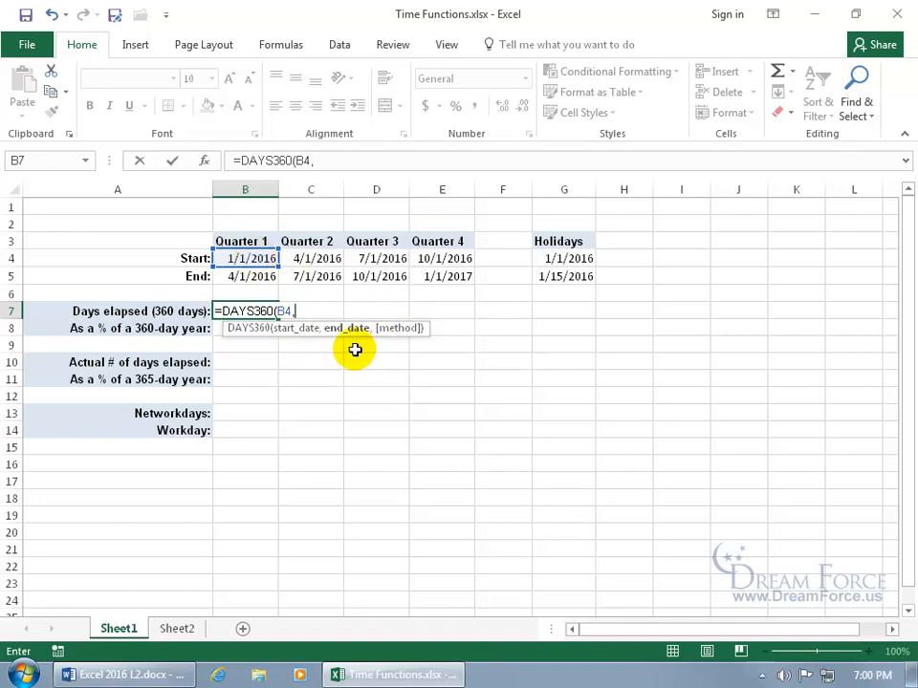
left_click(258, 277)
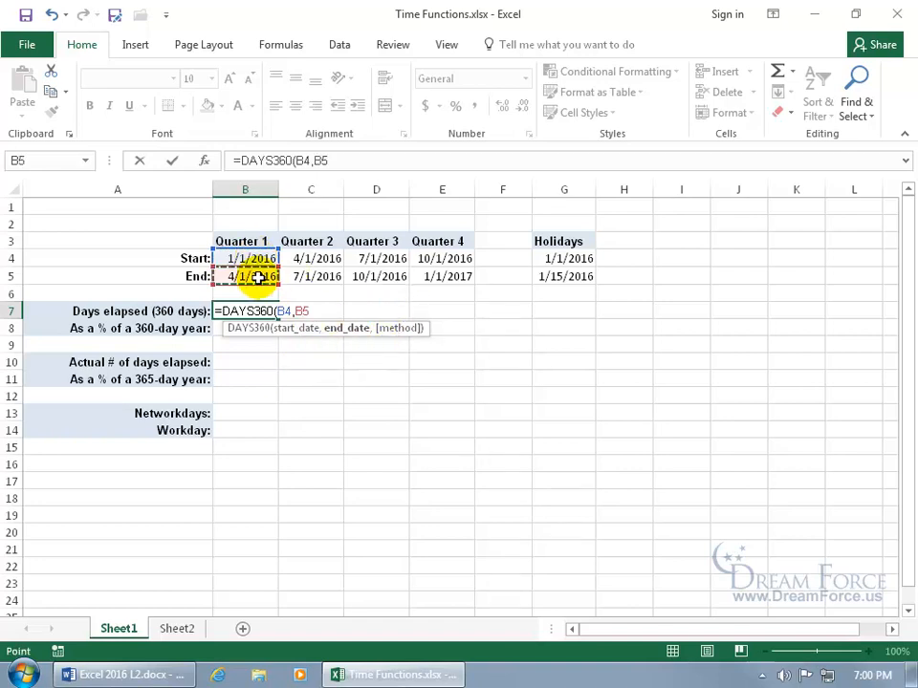
type(",")
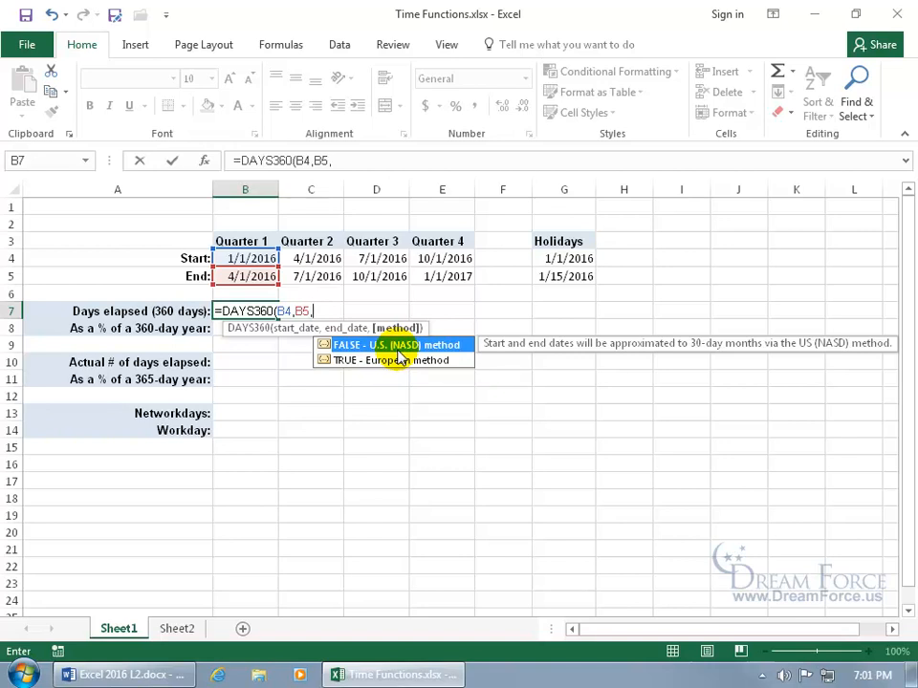
key("BackSpace")
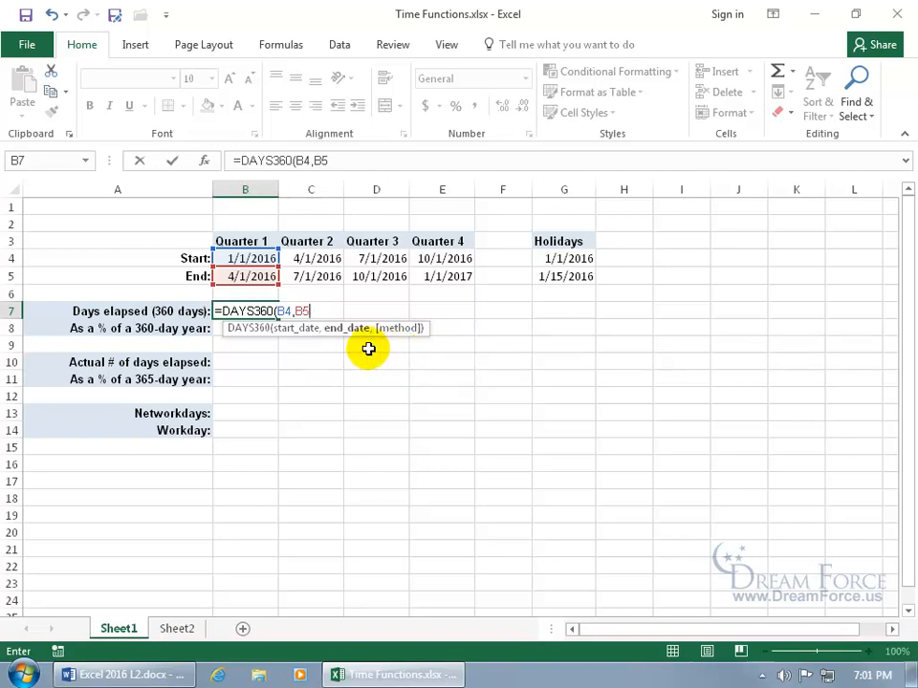
key("Return")
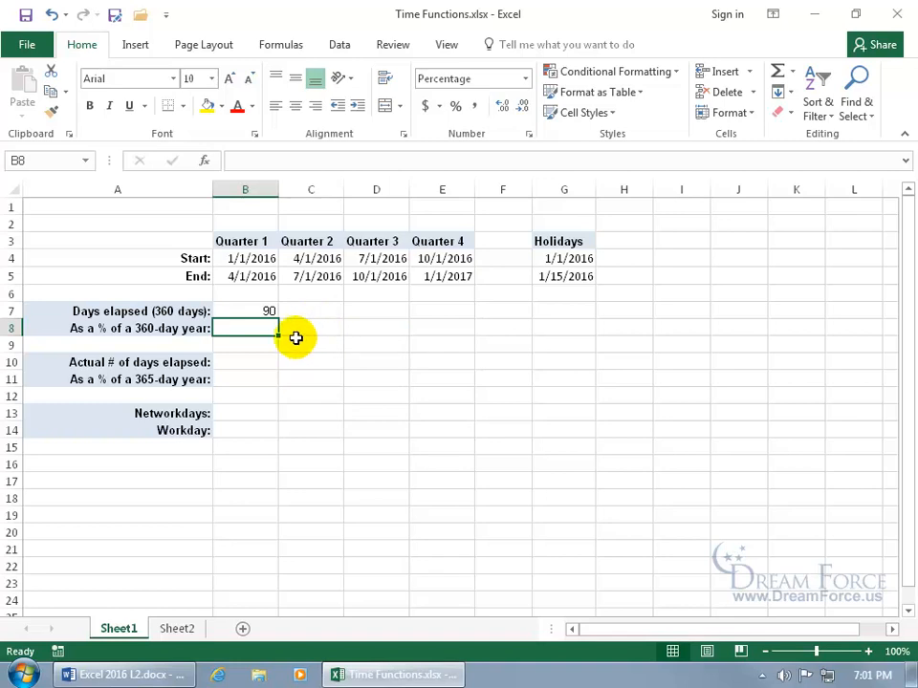
- Enter the formula =B7/360 in B8 for the Quarter 1 share of a 360-day year
type("=")
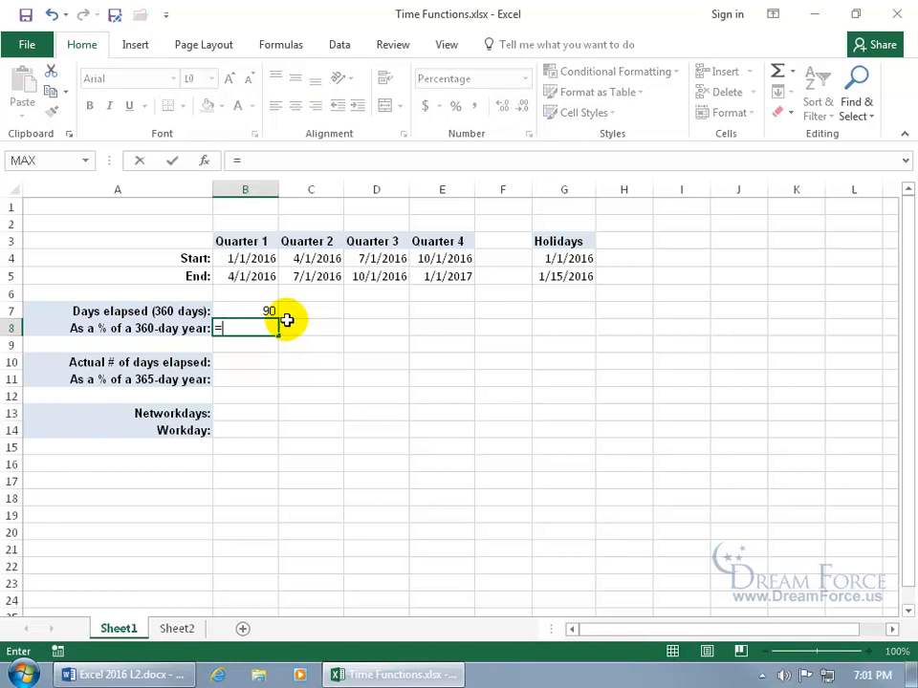
left_click(268, 310)
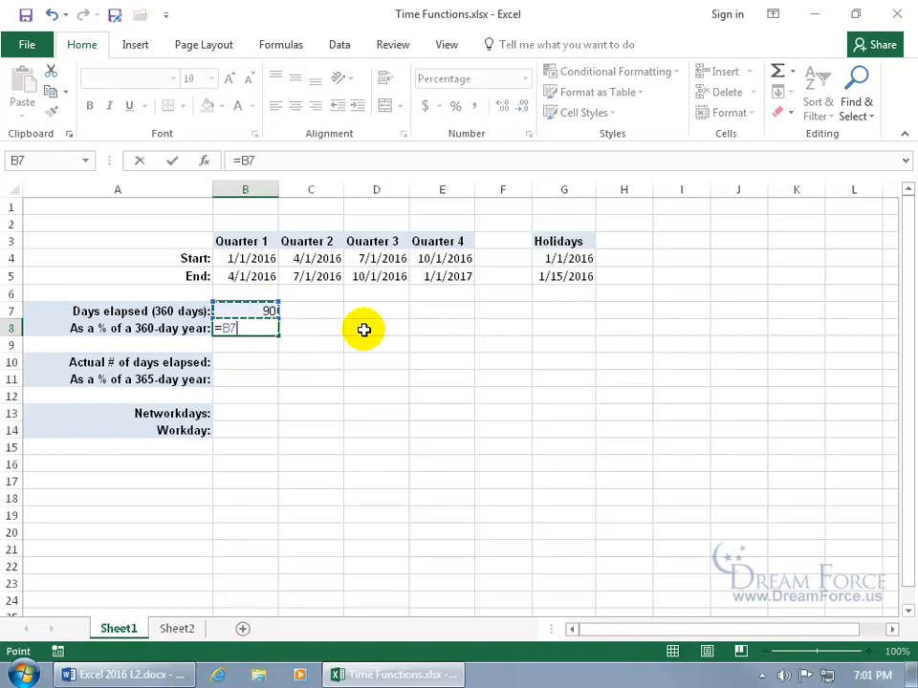
type("/")
type("360")
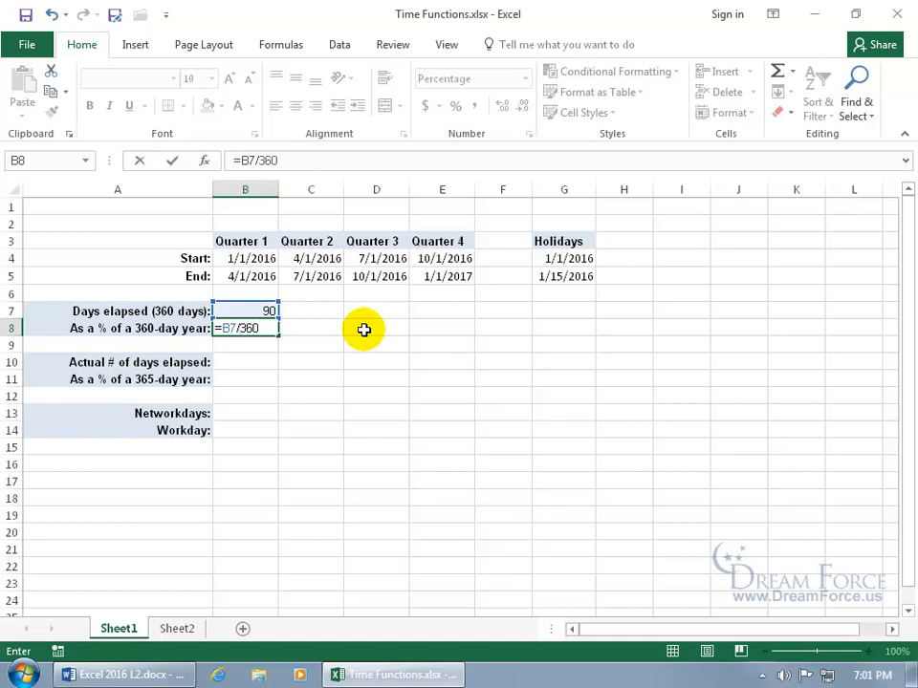
key("Return")
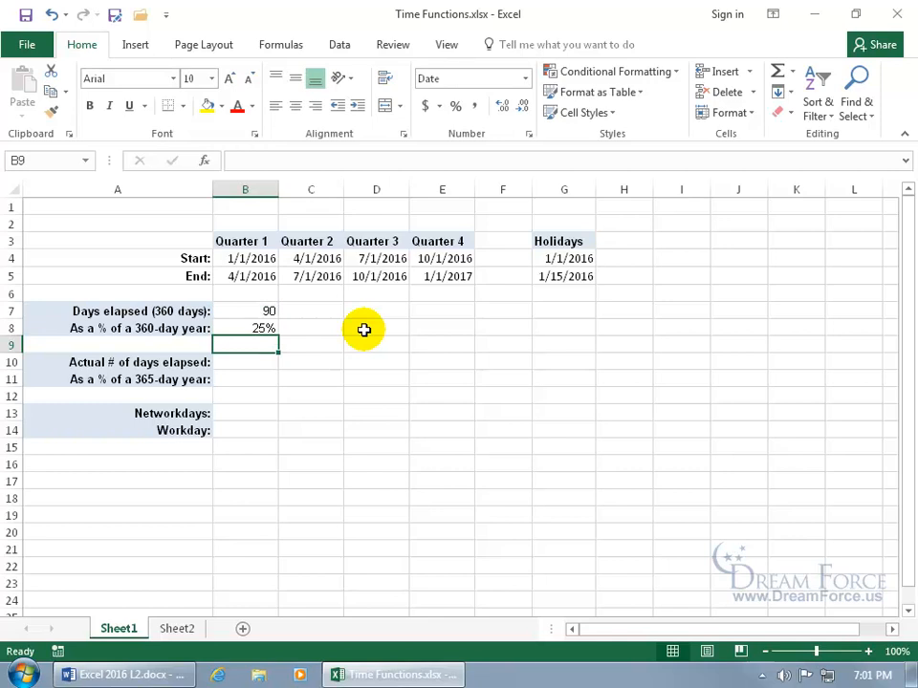
- Copy the formulas in B7:B8 across Quarters 2 to 4, through column E
left_click(262, 329)
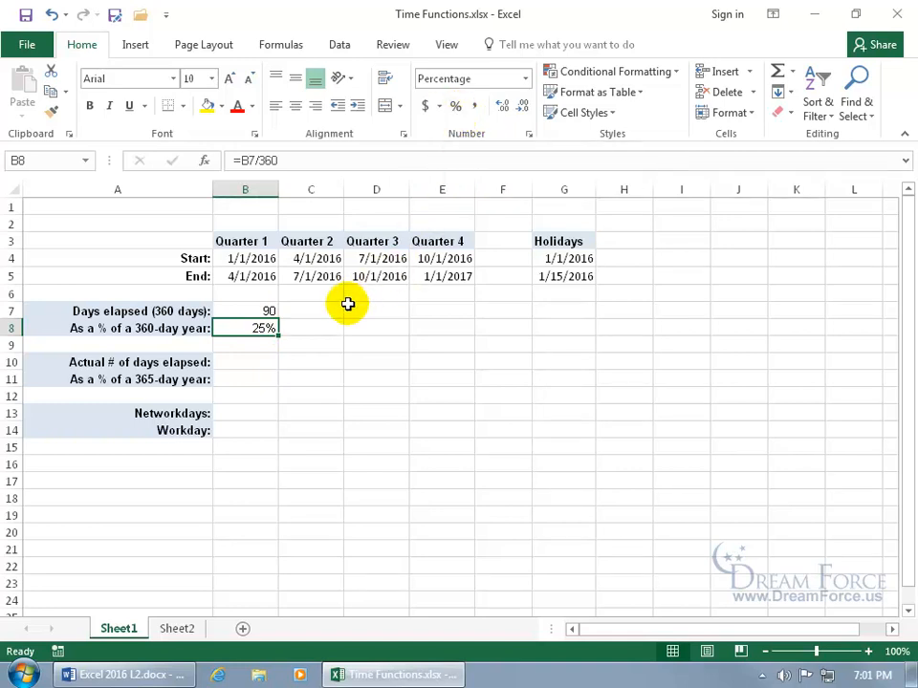
left_click(264, 312)
left_click_drag(262, 318, 262, 328)
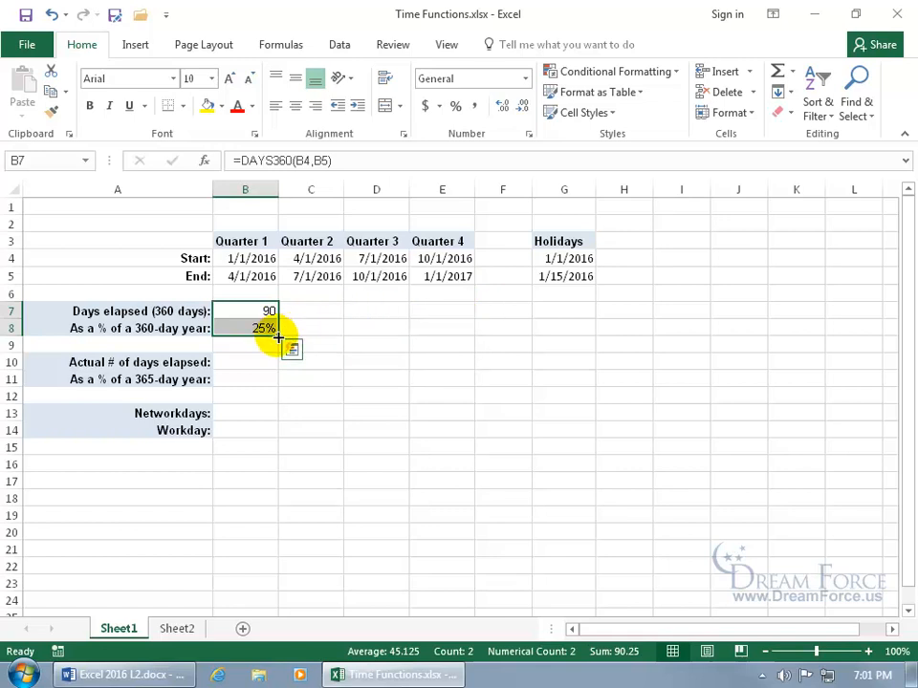
left_click_drag(278, 336, 453, 342)
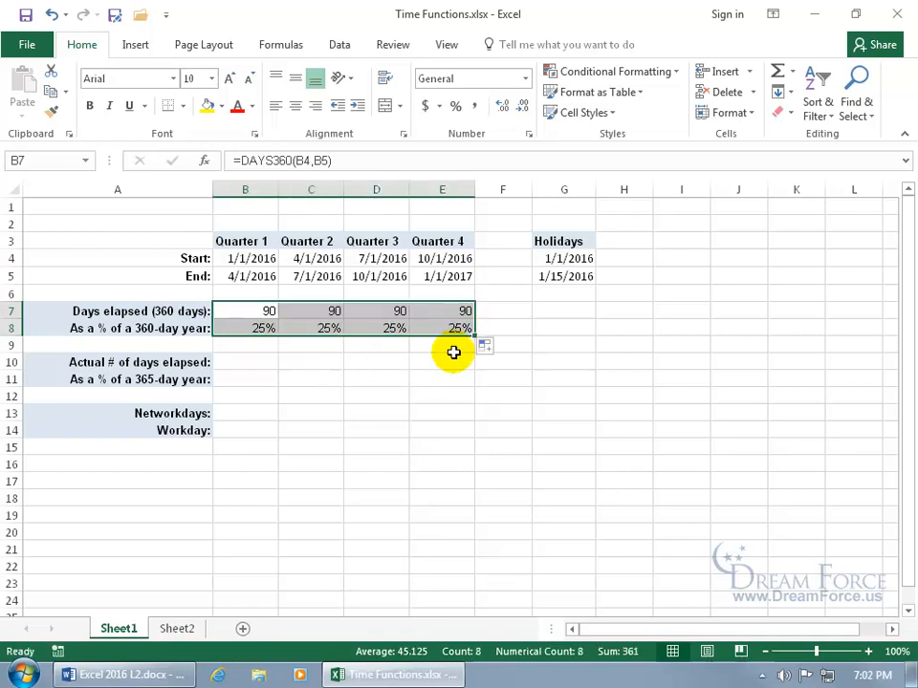
left_click(453, 350)
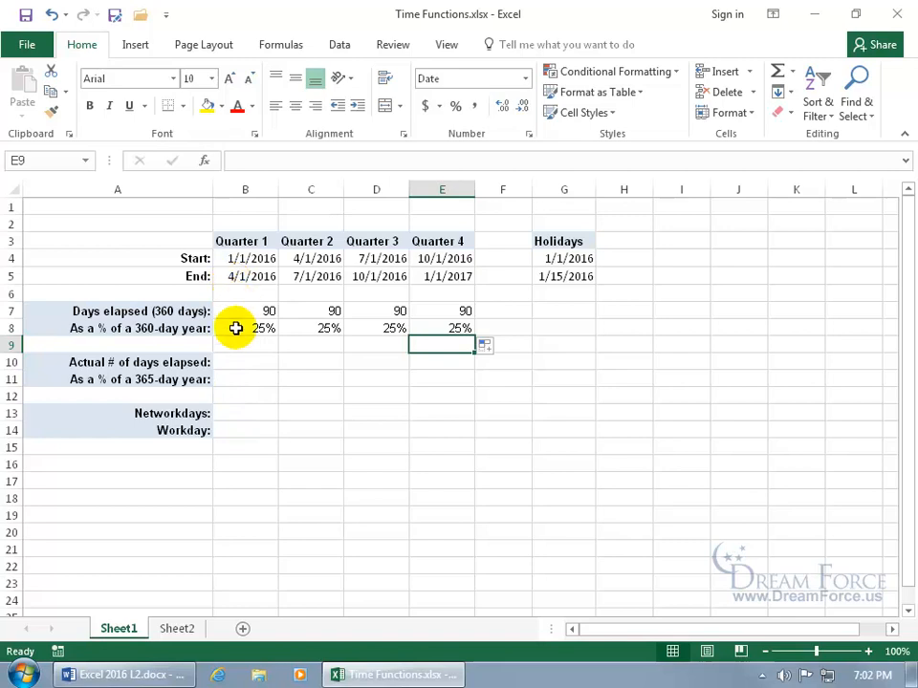
- Enter =YEARFRAC(B4,B5,3) in B11 using the Actual/365 basis, and format the cell as a percentage
left_click(237, 379)
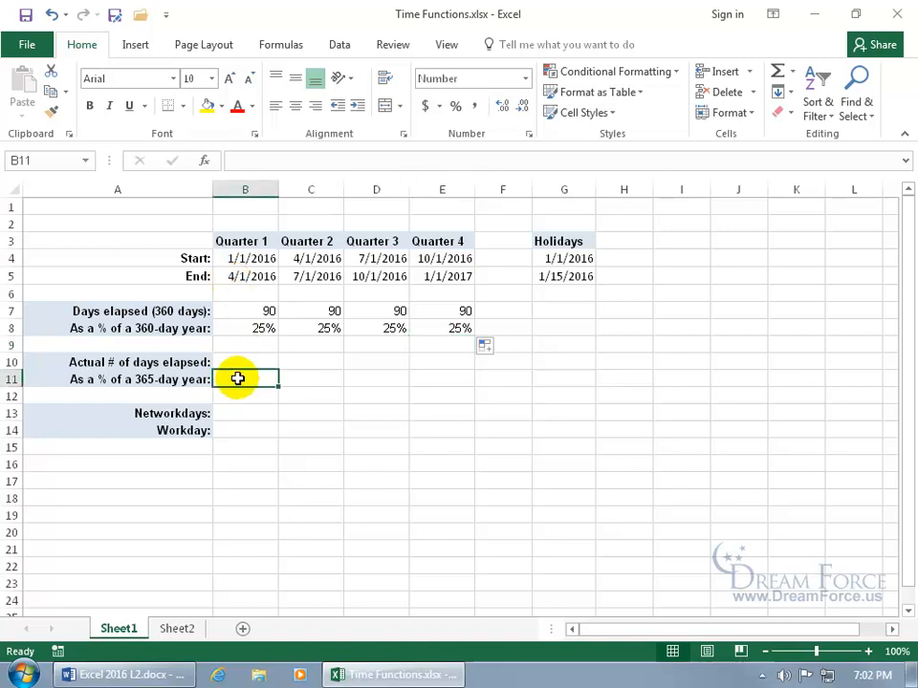
type("=year")
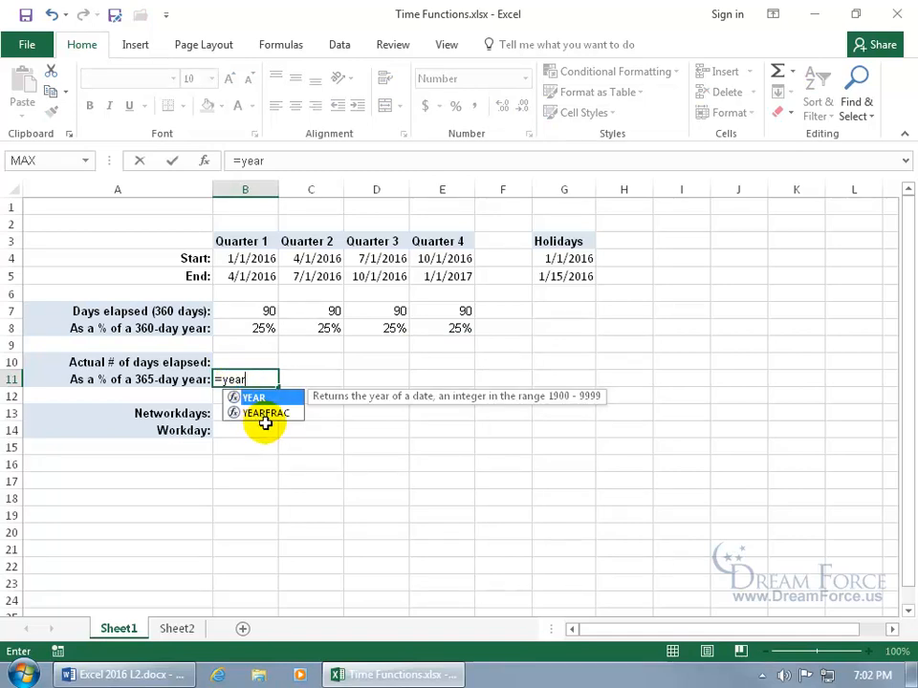
key("Down")
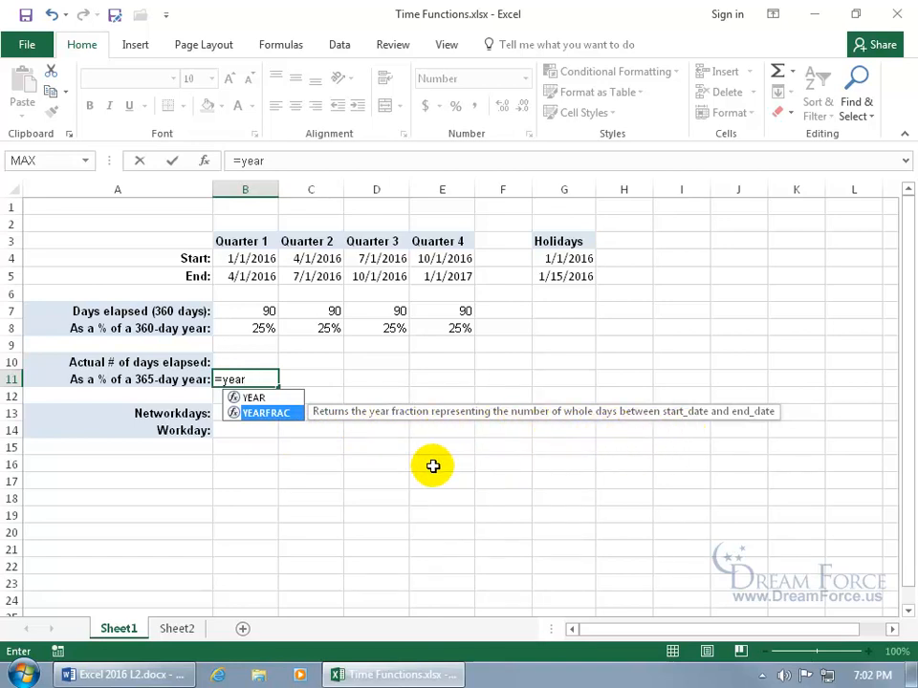
key("Tab")
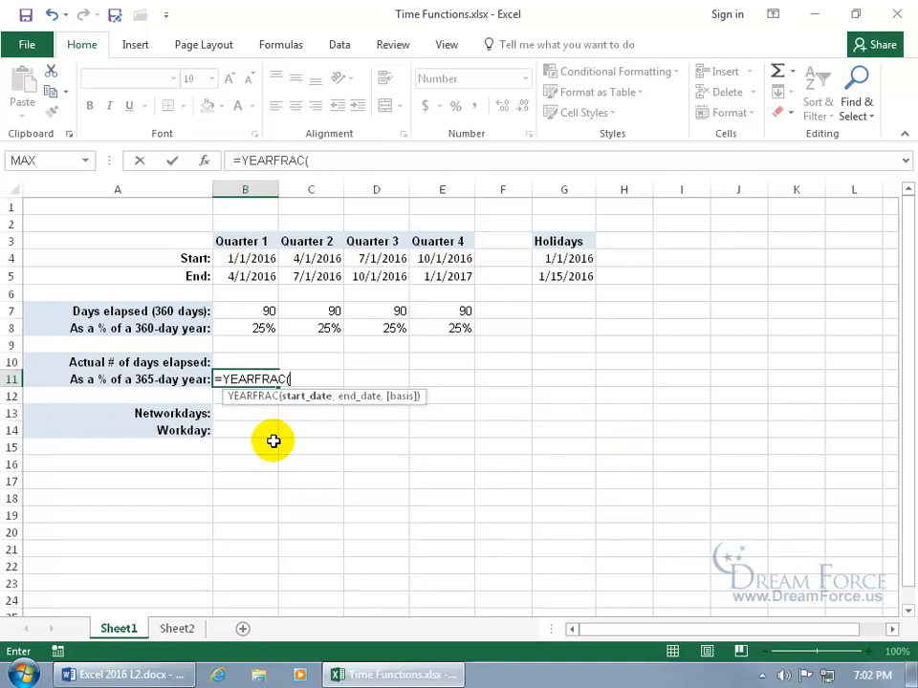
left_click(250, 259)
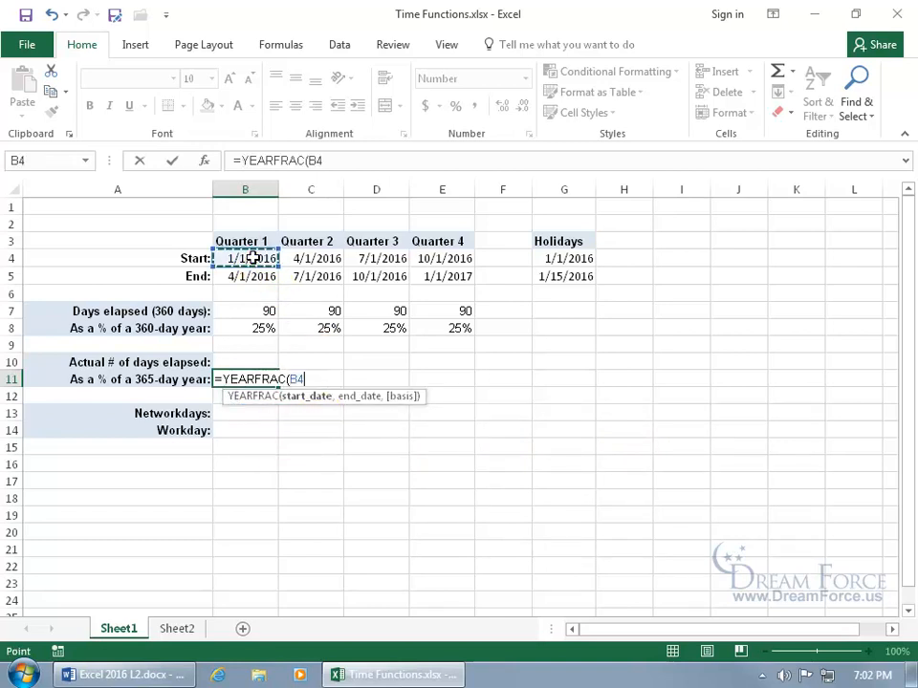
type(",")
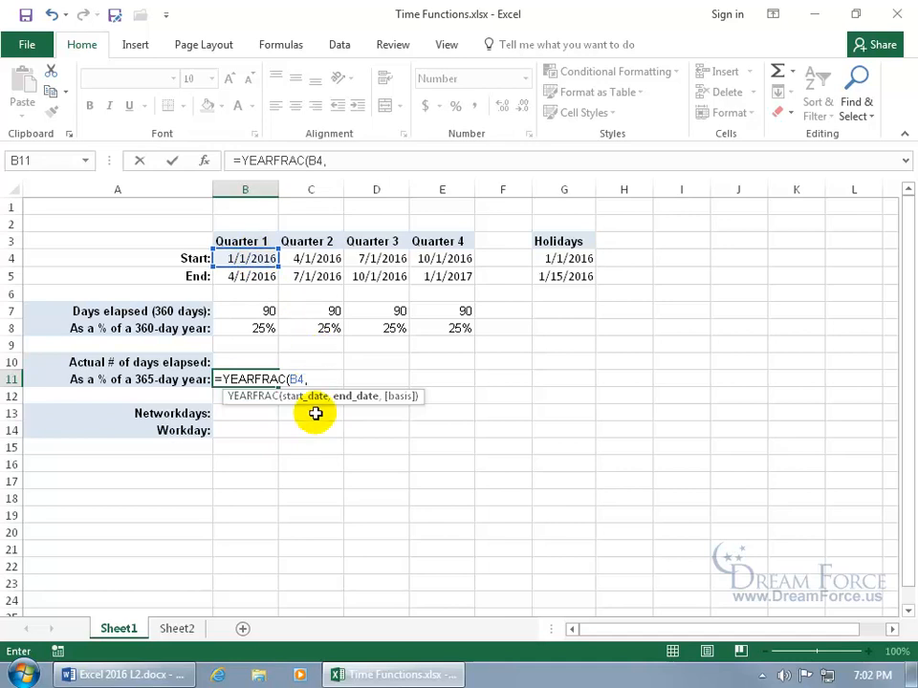
left_click(259, 276)
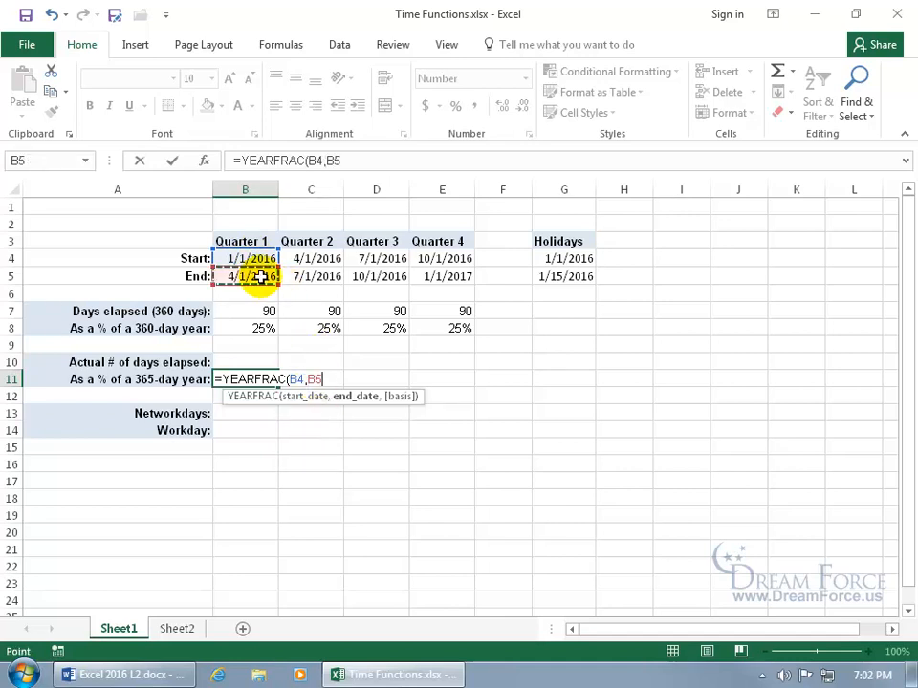
type(",")
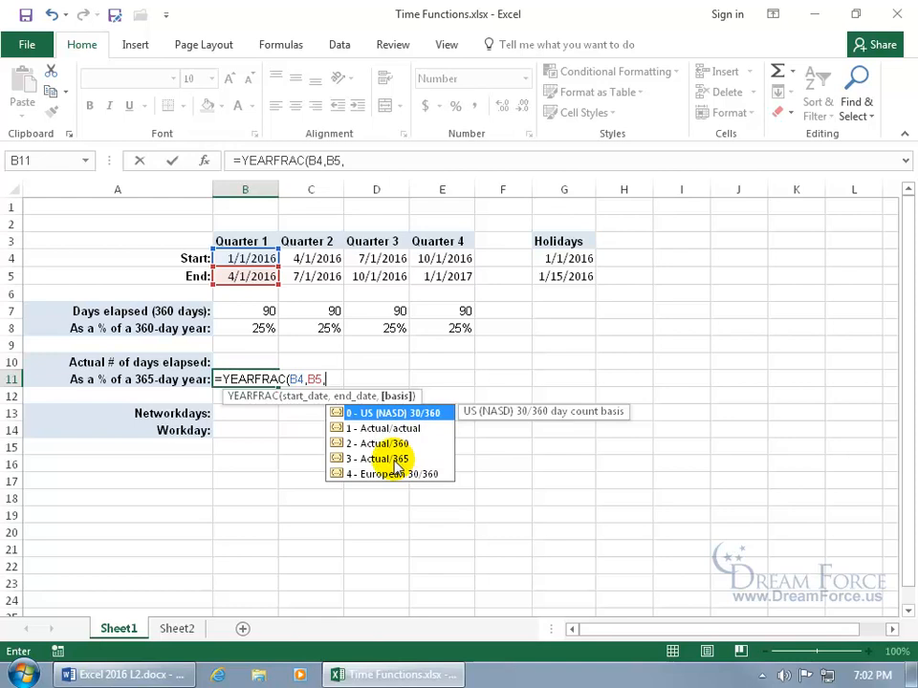
double_click(392, 459)
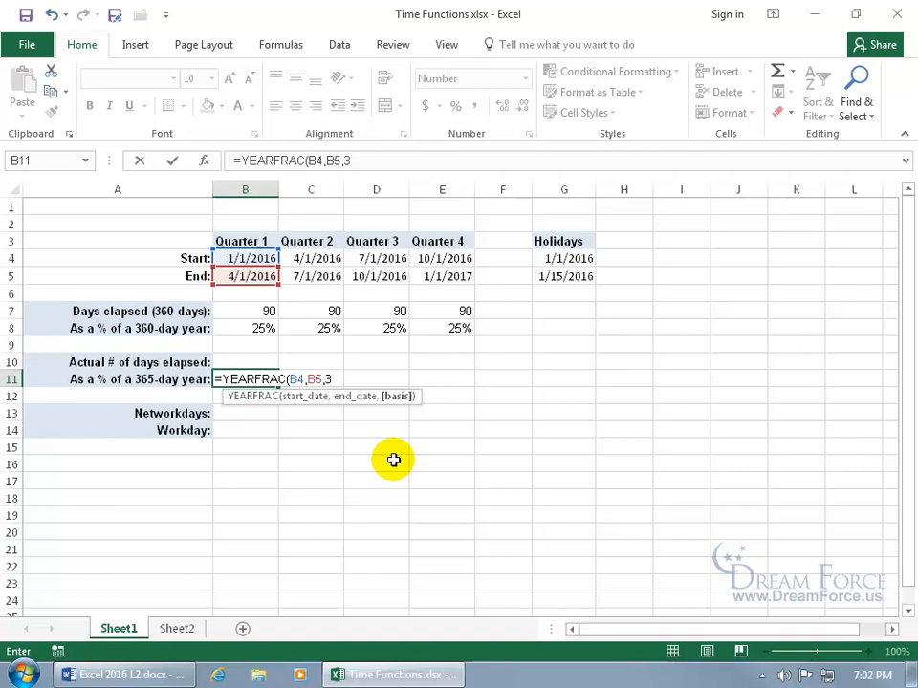
key("Return")
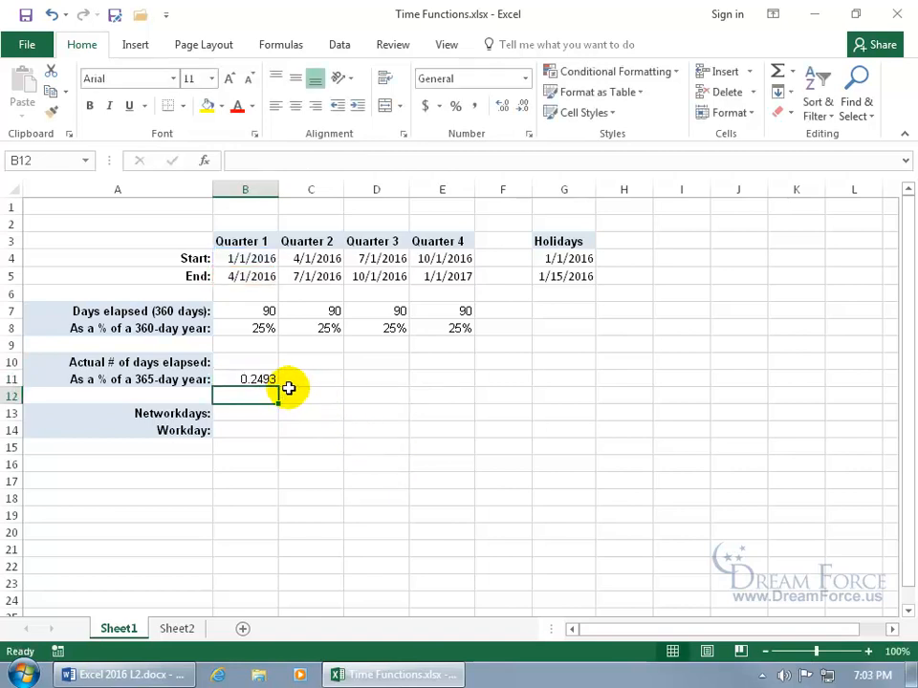
left_click(267, 378)
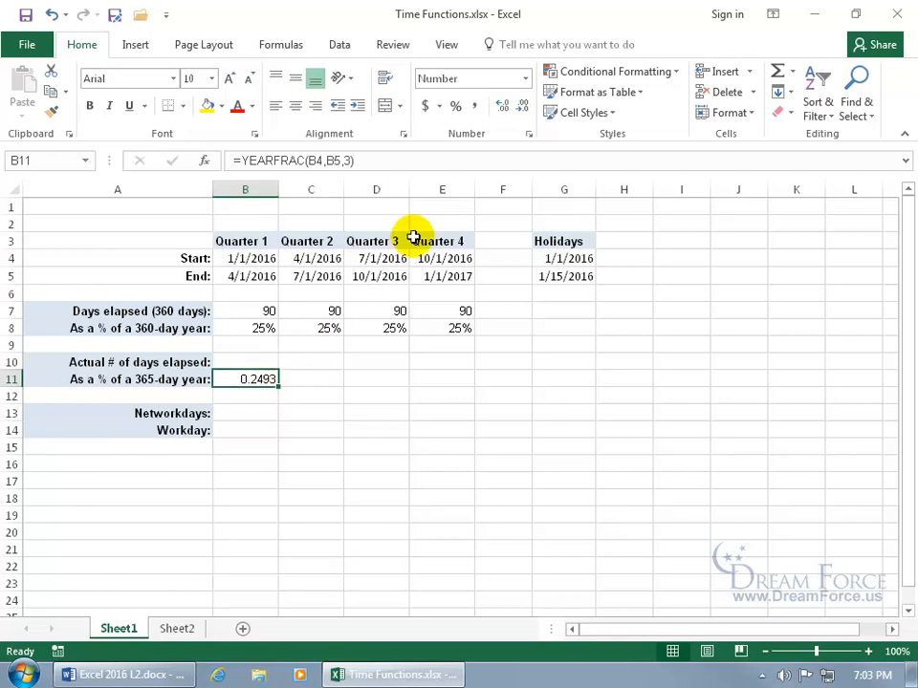
left_click(456, 106)
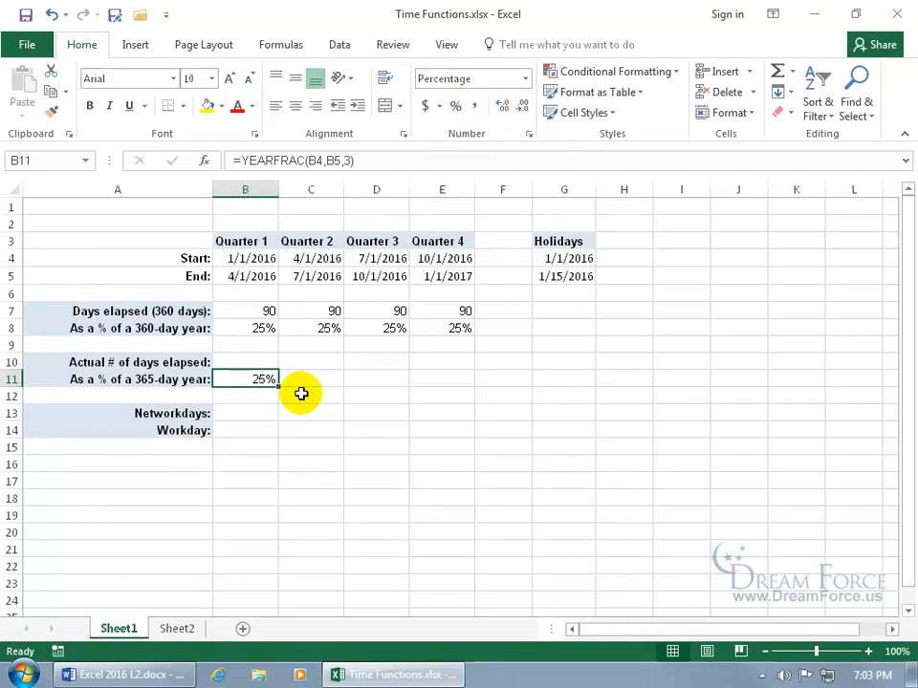
- Enter the formula =B11*365 in B10 for the Quarter 1 actual number of days elapsed
left_click(228, 360)
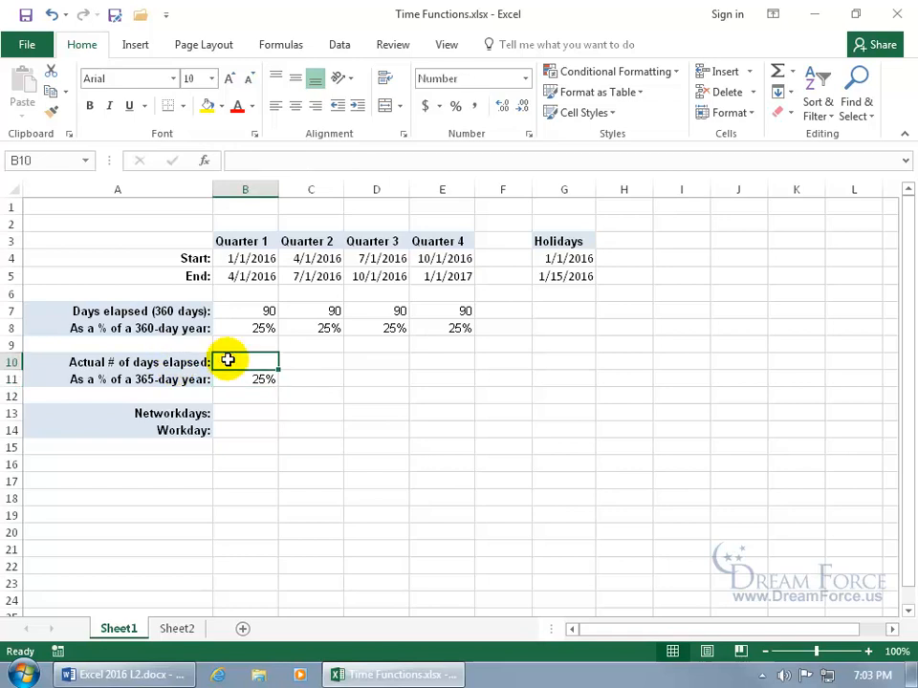
type("=")
left_click(241, 377)
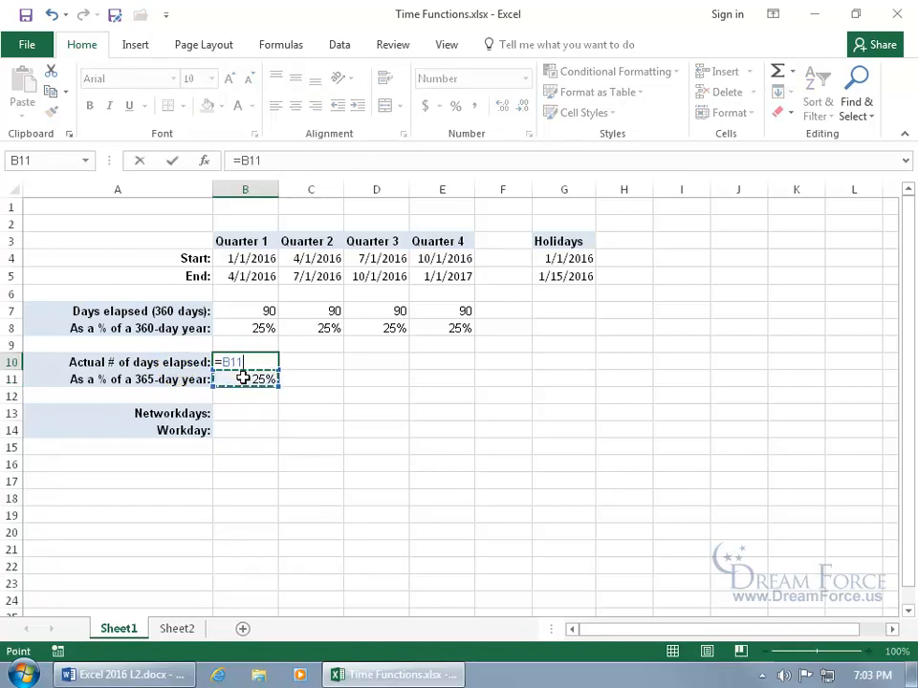
type("*")
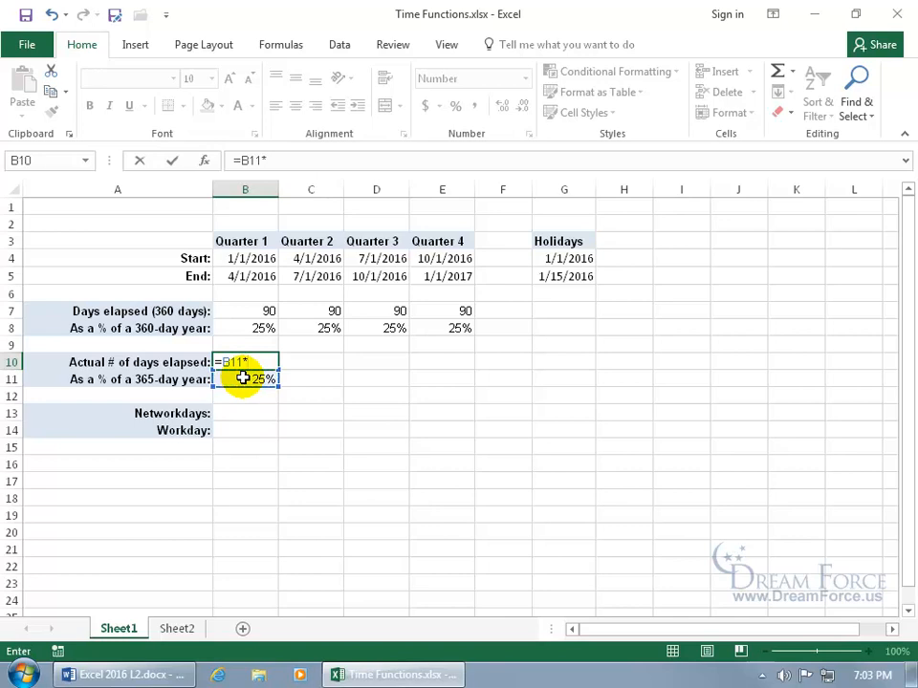
type("365")
key("Return")
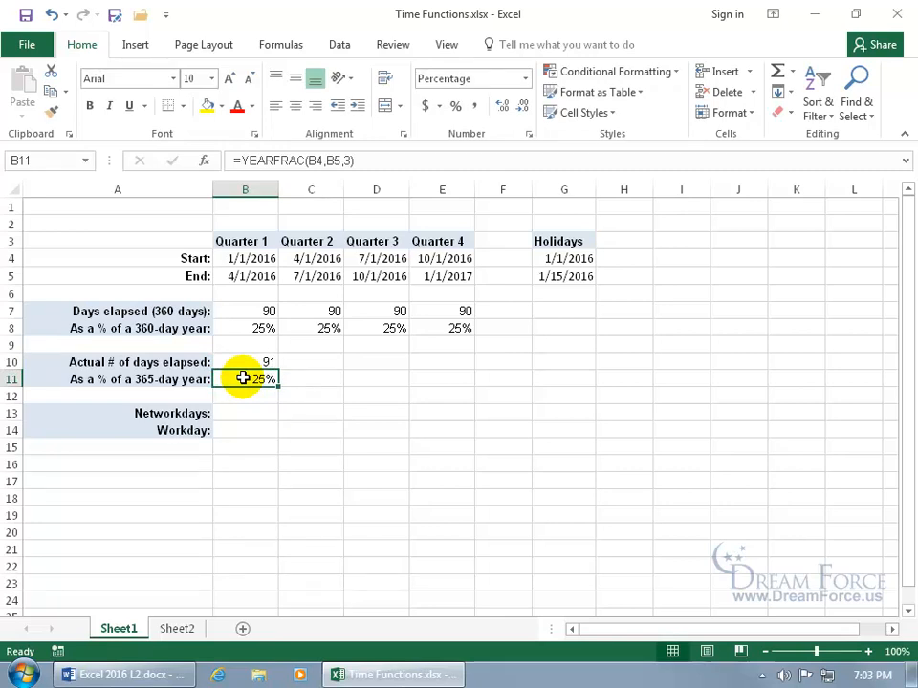
- Copy the formulas in B10:B11 across Quarters 2 to 4, through column E
left_click_drag(252, 365, 256, 379)
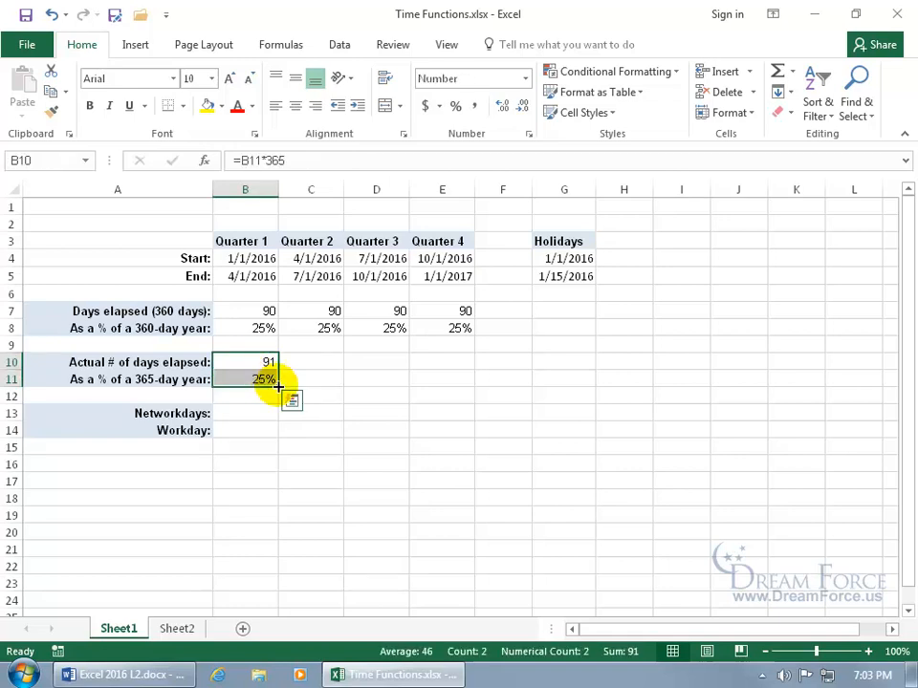
left_click_drag(279, 386, 448, 389)
left_click(440, 397)
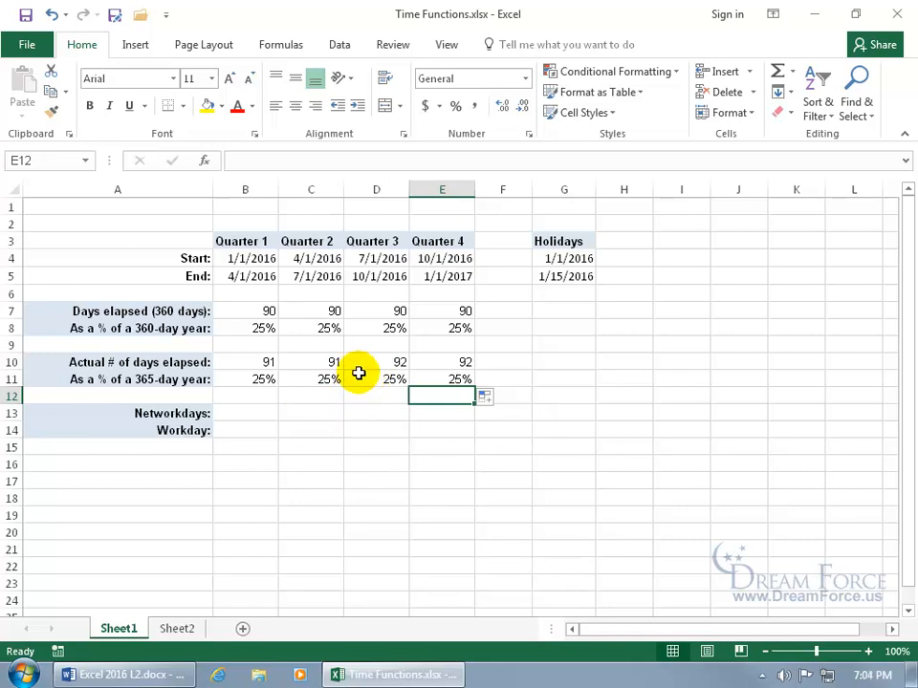
- Show the Quarter 2 and 3 year fractions in C11:D11 in General number format, and undo the format change
left_click_drag(330, 380, 360, 377)
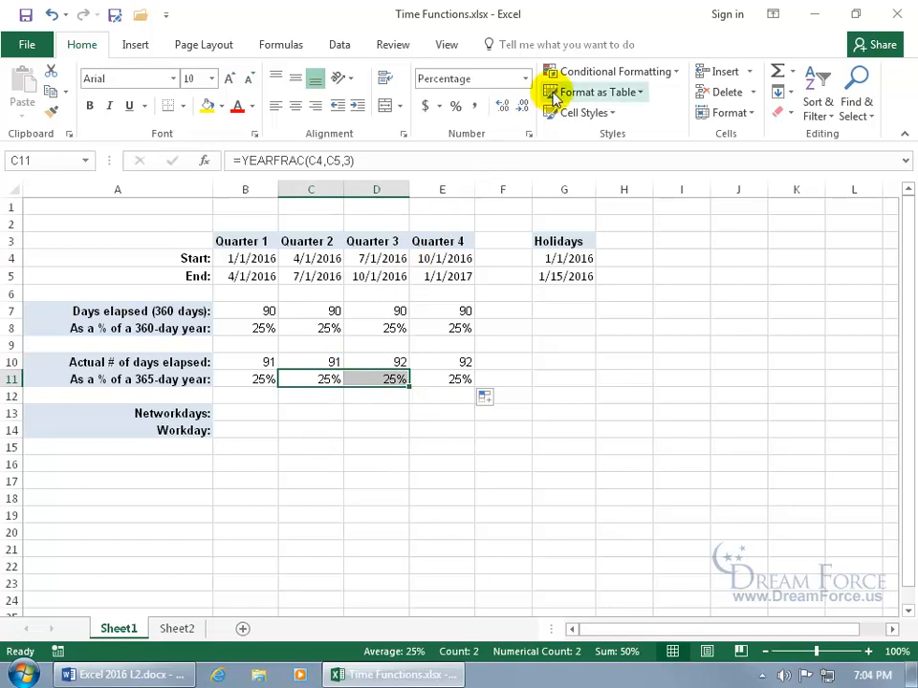
left_click(524, 79)
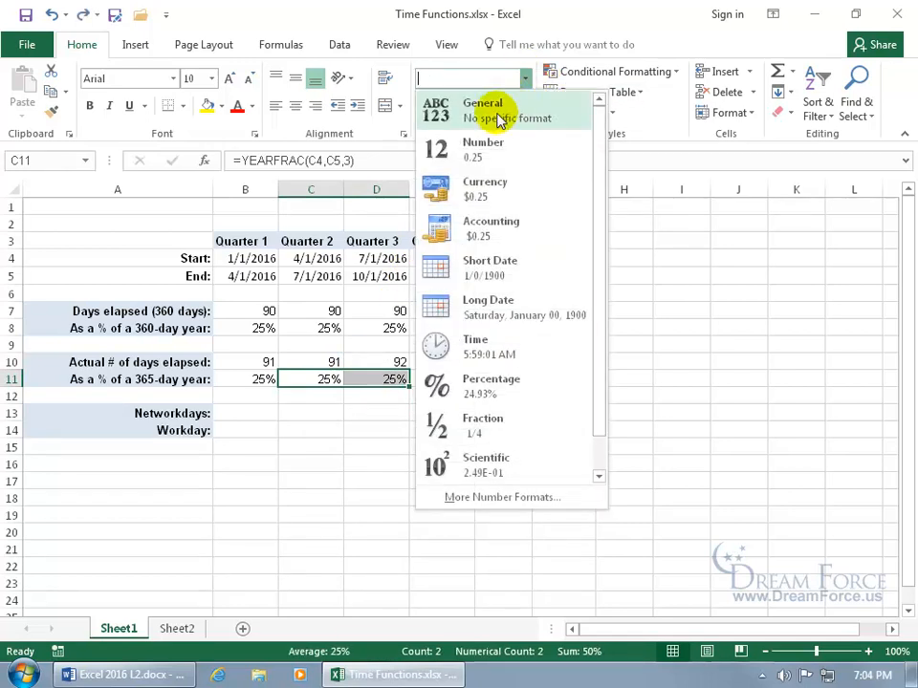
left_click(498, 114)
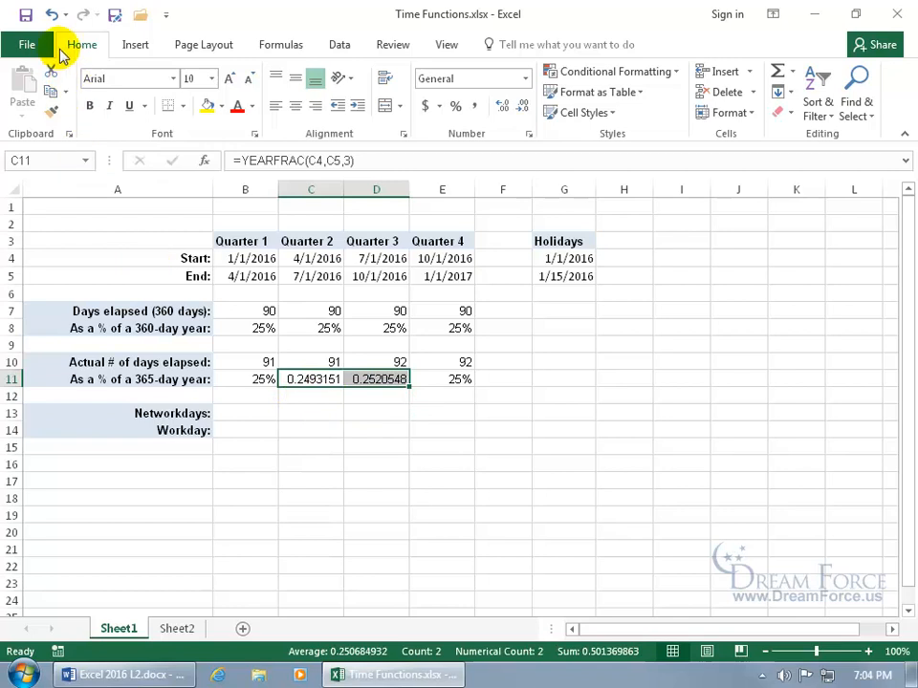
left_click(51, 15)
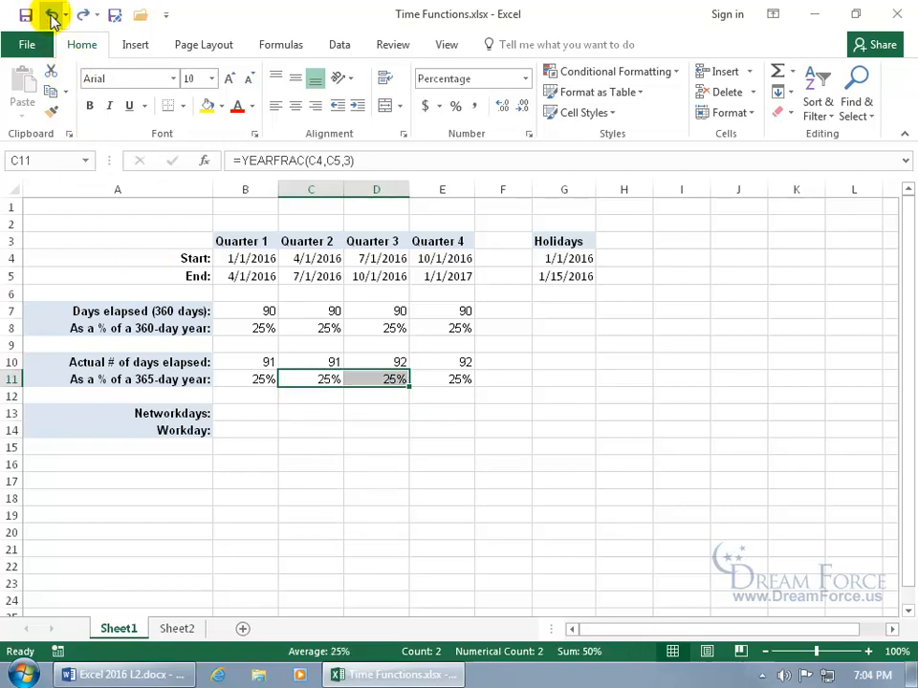
left_click(354, 399)
left_click(355, 400)
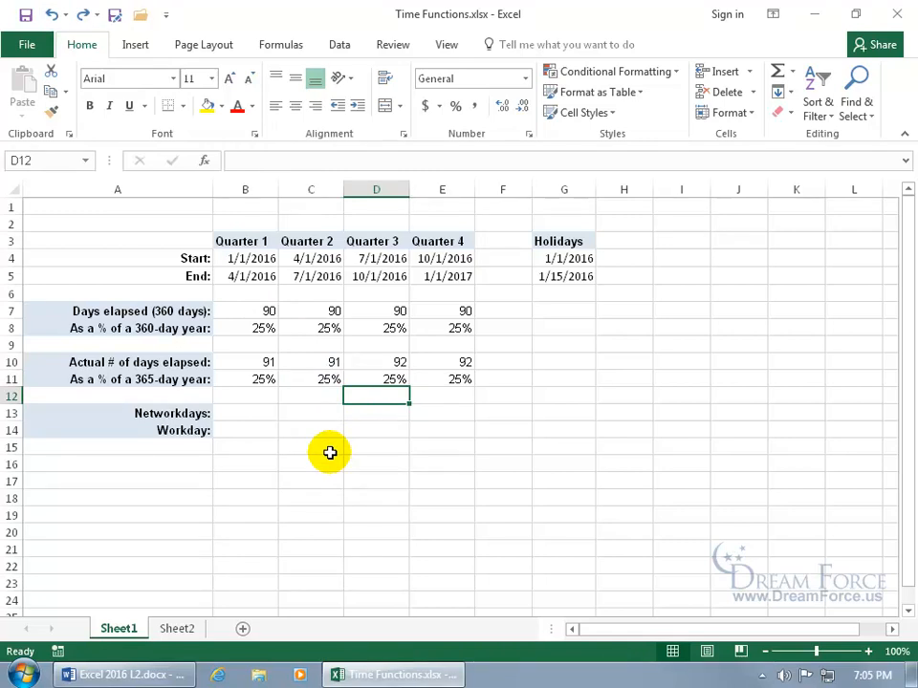
- Enter the formula =B4-B5 in B16 to subtract the Quarter 1 end date from its start date
left_click(265, 465)
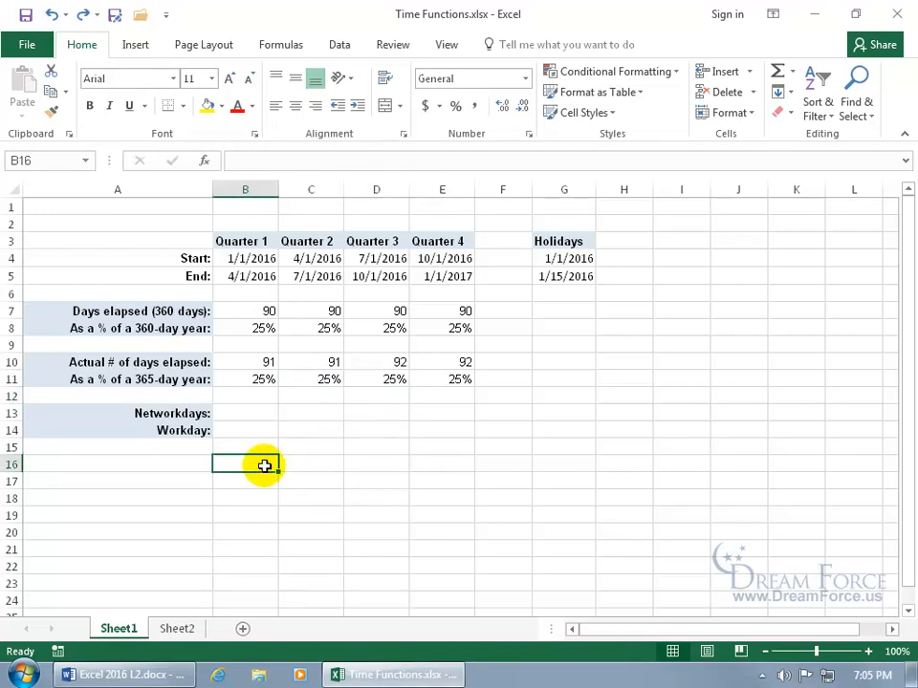
type("=")
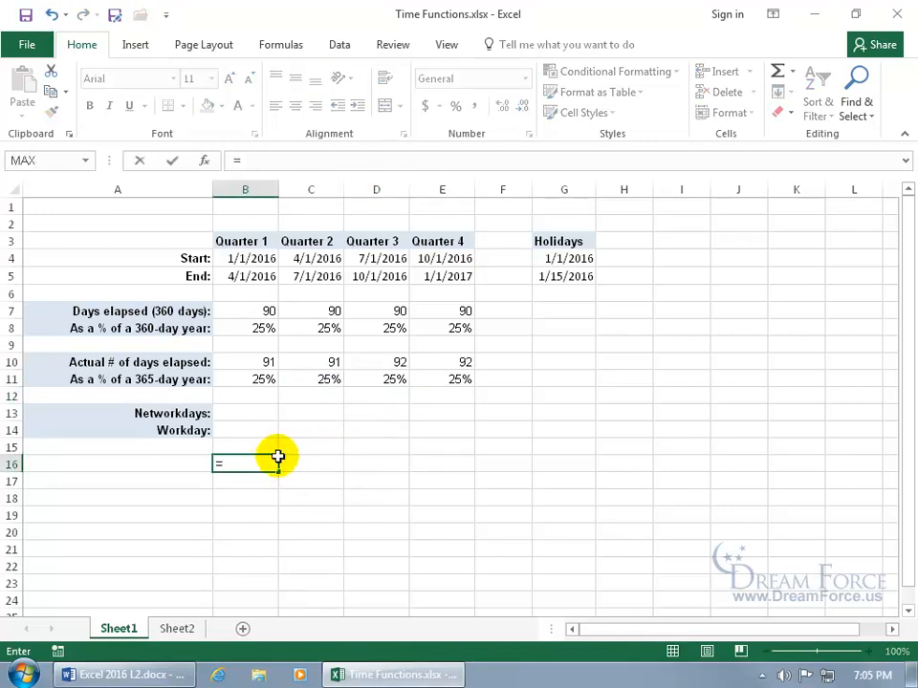
left_click(263, 259)
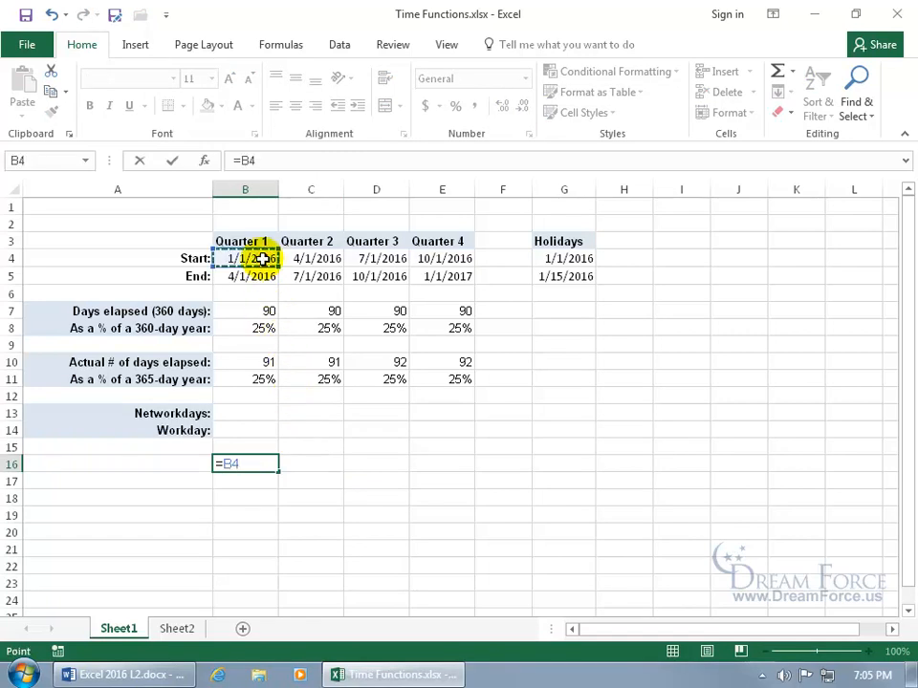
type("-")
left_click(259, 275)
key("Return")
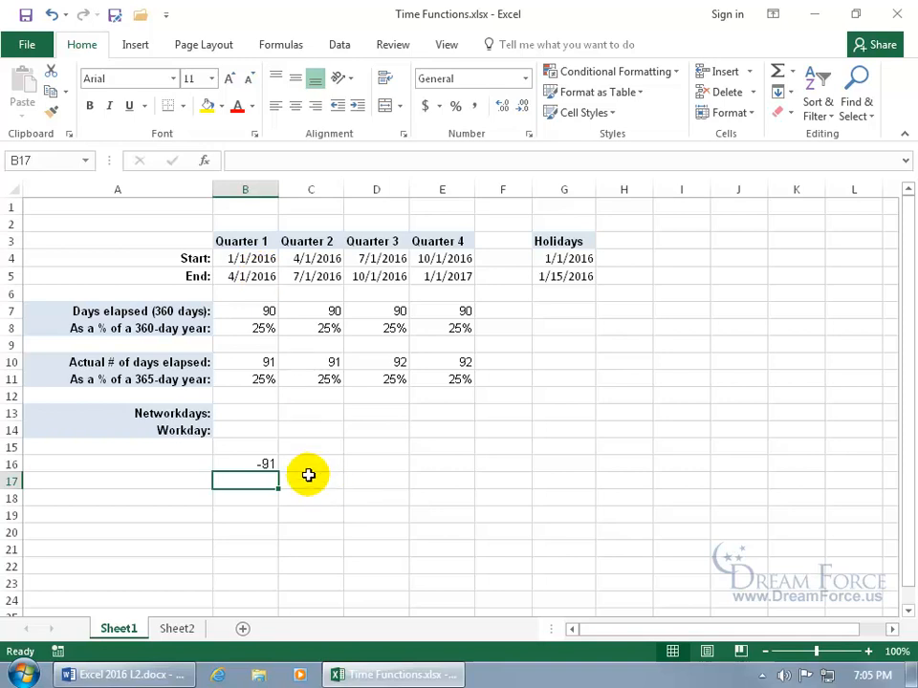
- Apply the General number format to the quarter start and end dates in B4:E5 to show their serial numbers
left_click(256, 256)
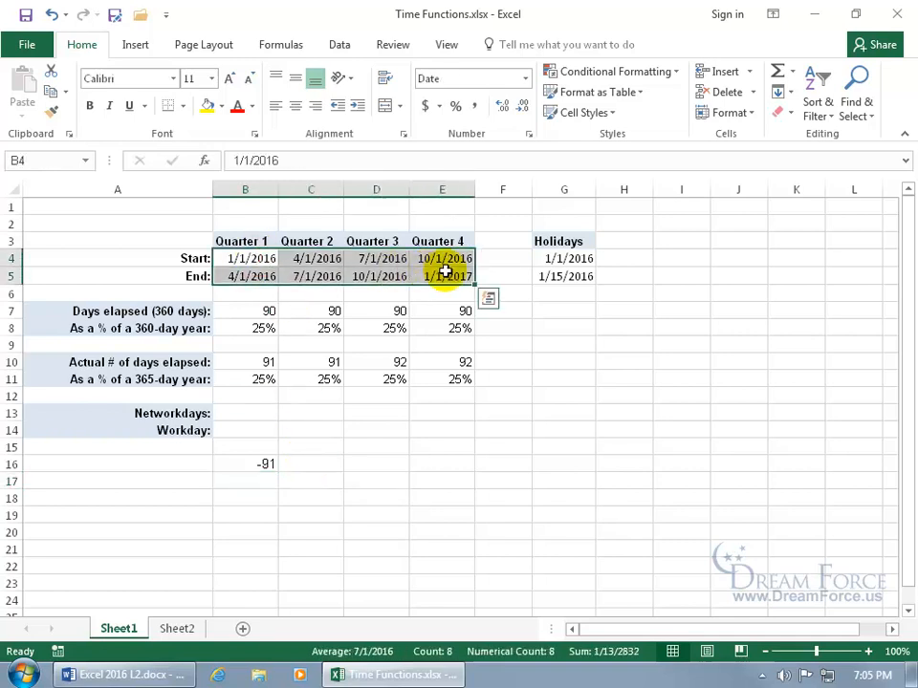
left_click(525, 77)
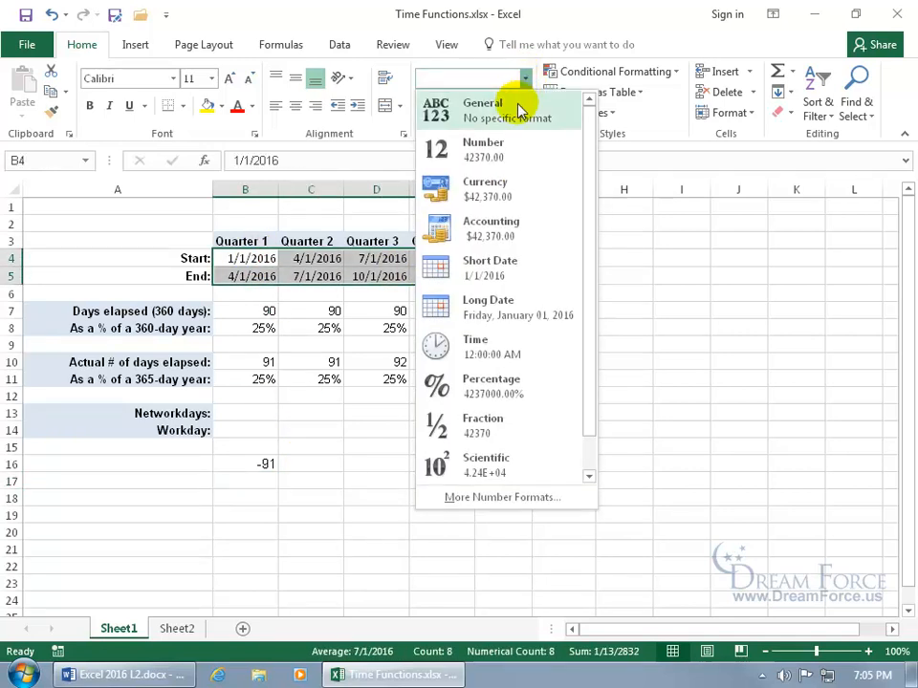
left_click(516, 102)
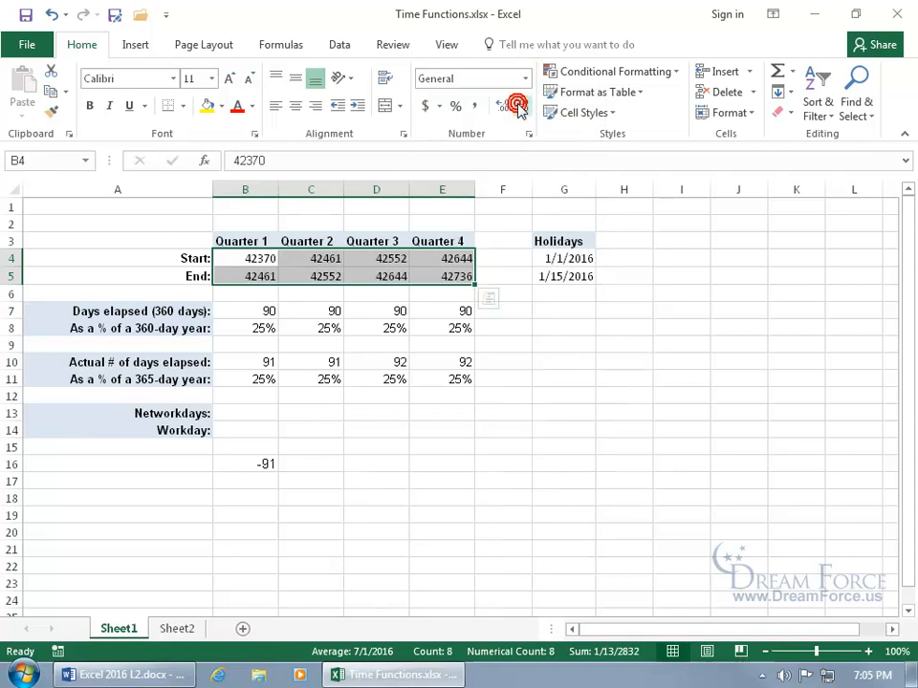
left_click(273, 259)
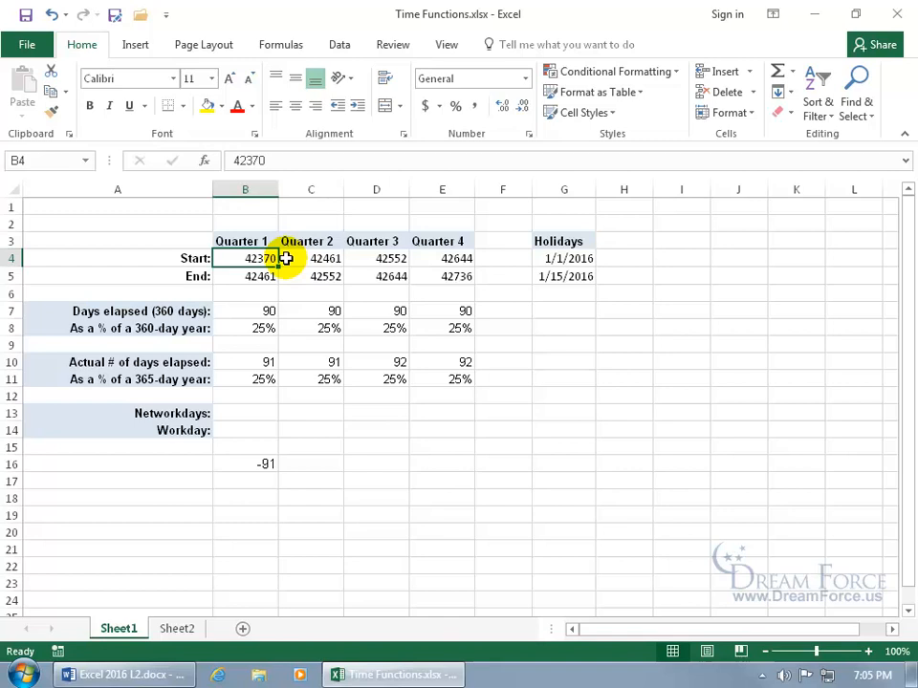
- Check the Quarter 1 start and end serial numbers, and undo the General number format on the dates in B4:E5
left_click(267, 277)
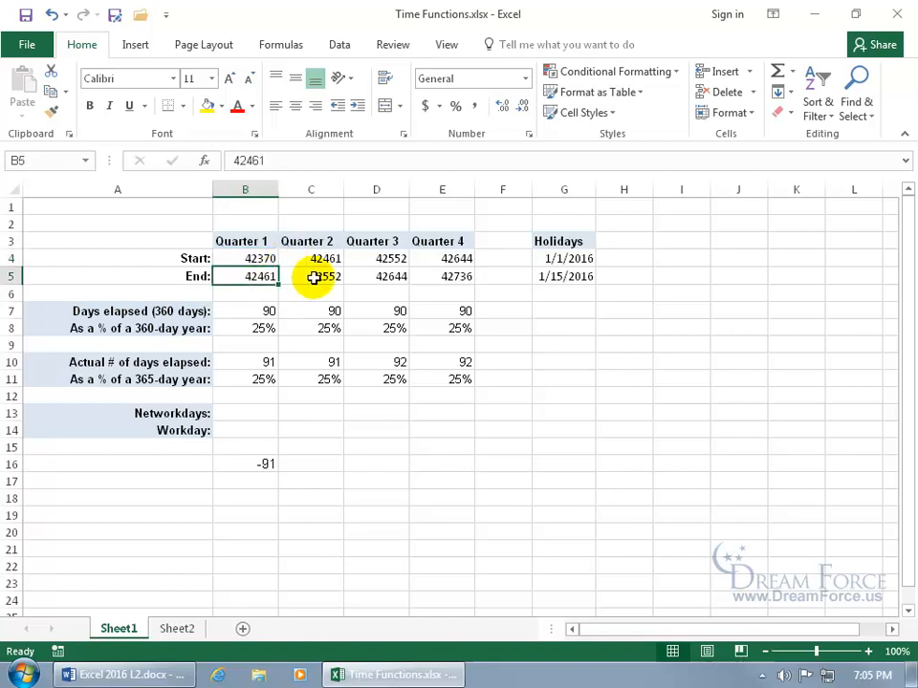
left_click(267, 258)
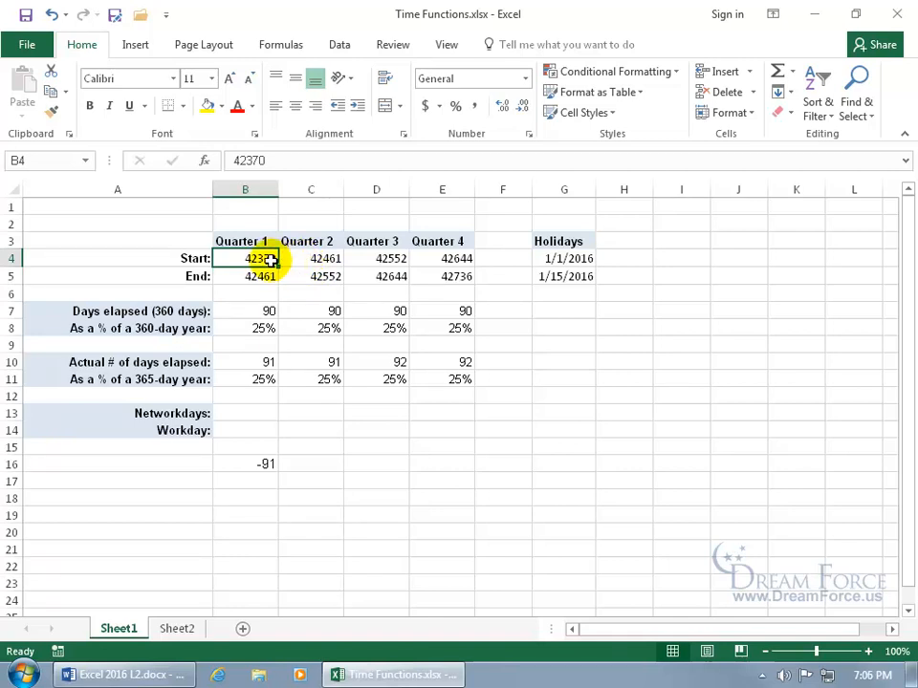
left_click(263, 274)
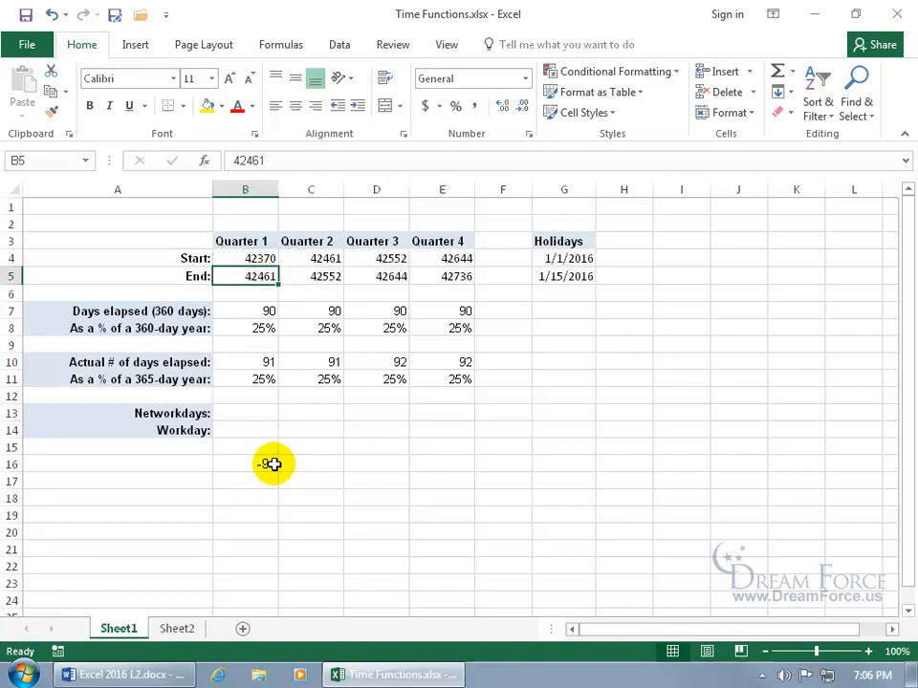
left_click(50, 15)
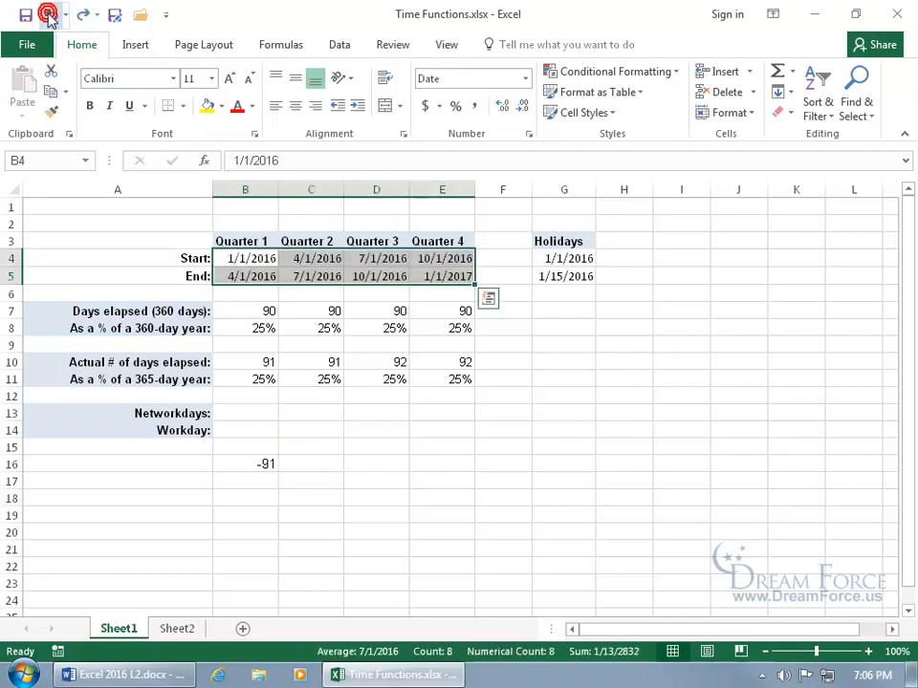
- Replace the formula in B16 with =B5-B4 to subtract the Quarter 1 start date from its end date
left_click(258, 462)
type("=")
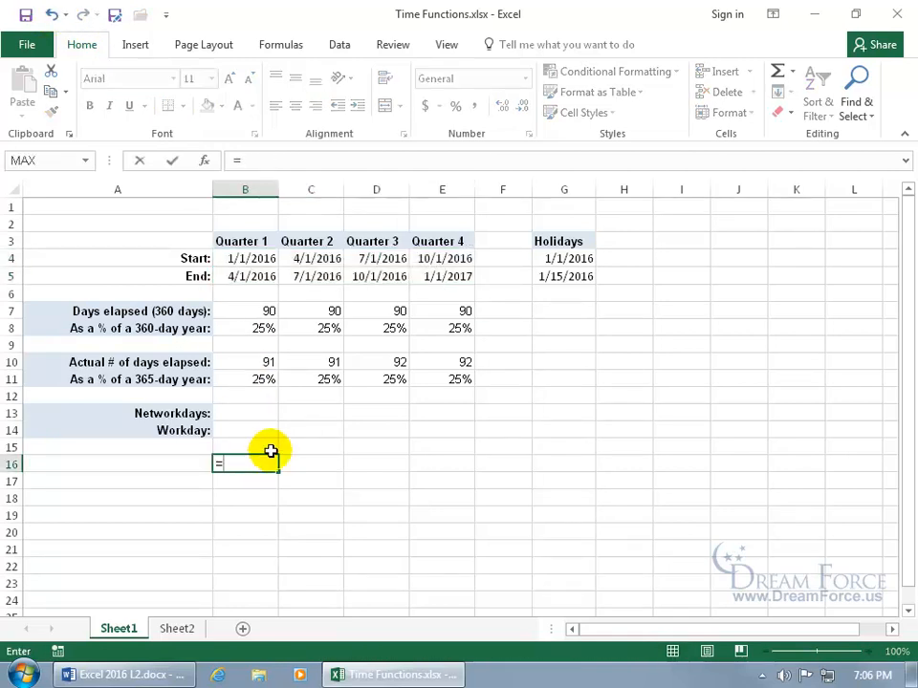
left_click(259, 276)
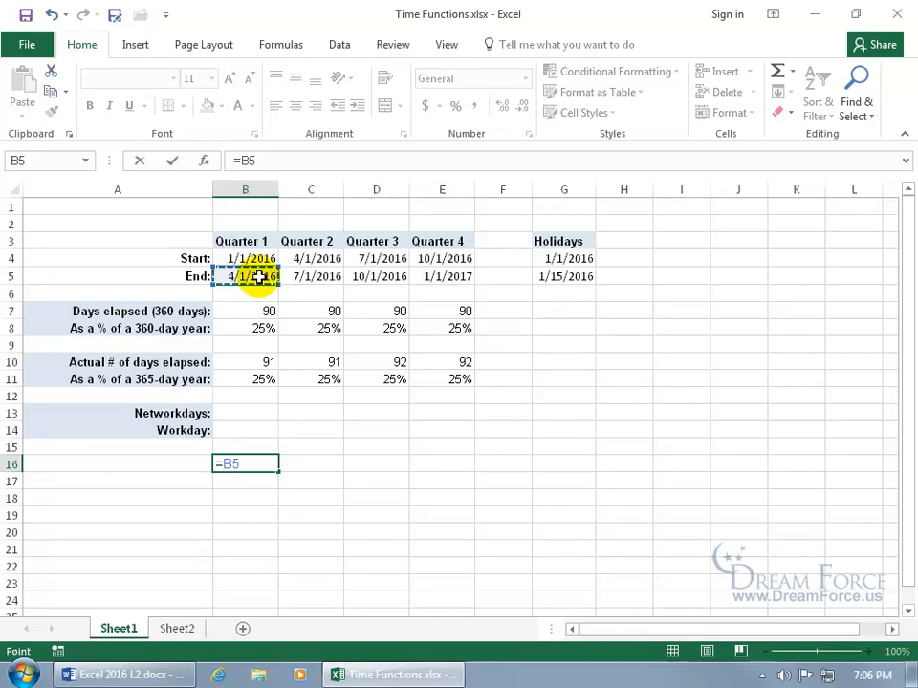
type("-")
left_click(255, 259)
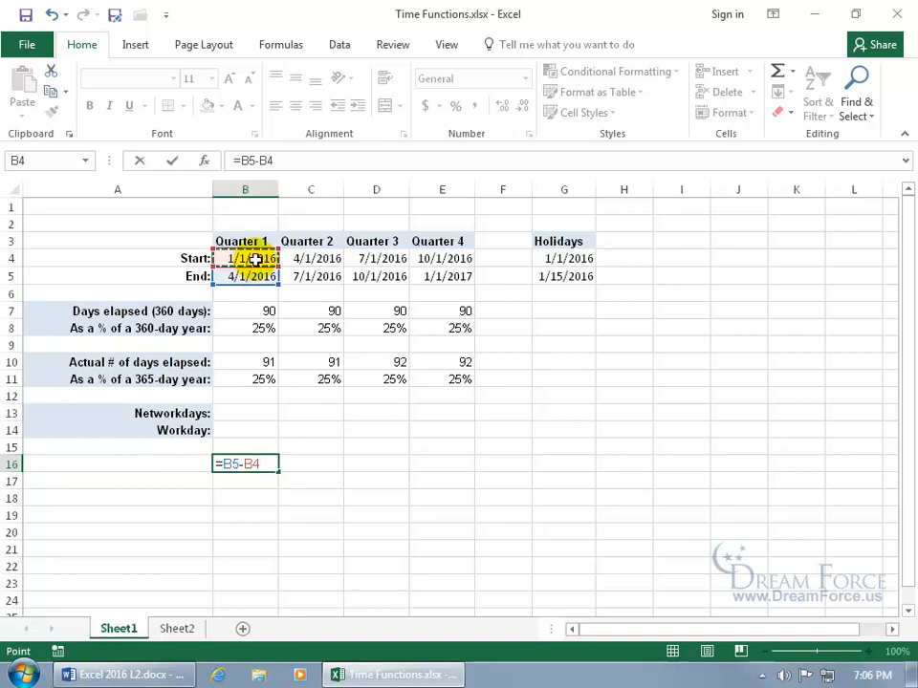
key("Return")
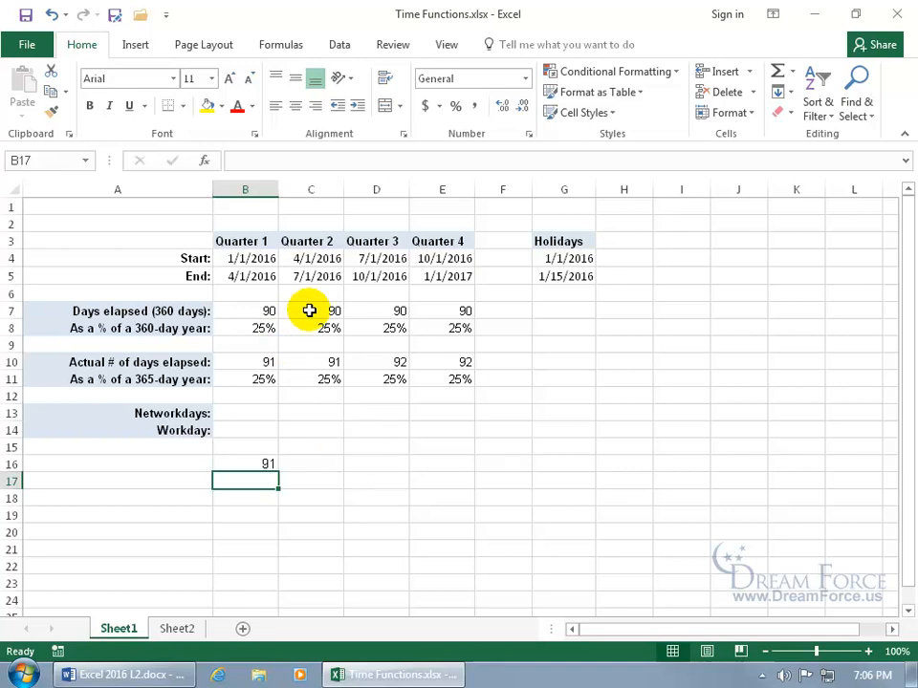
- Enter the formula =DATE(2016,1,1) in cell G10 using the DATE function
left_click(585, 362)
type("=")
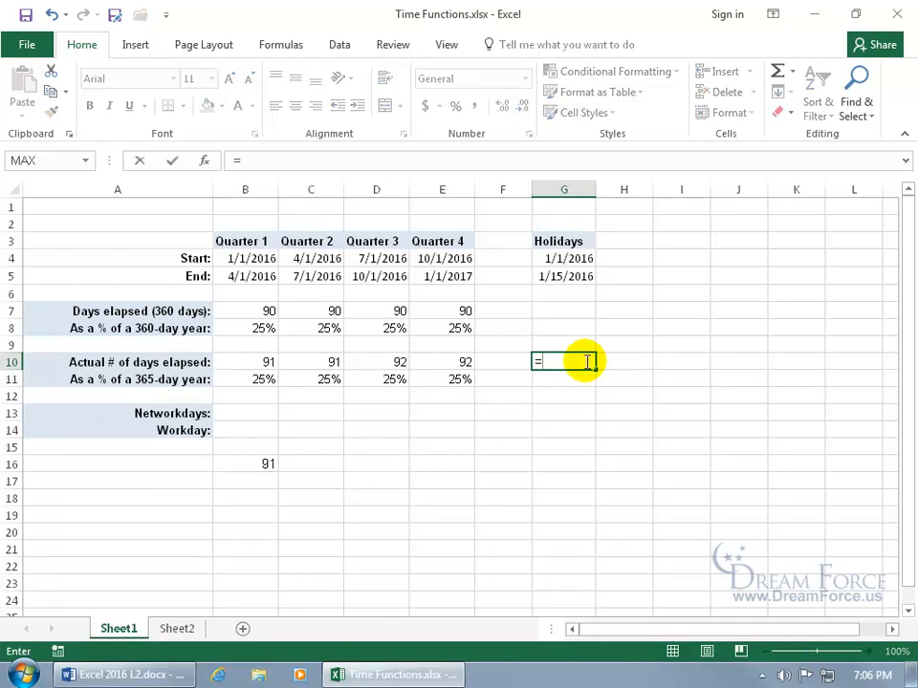
left_click(265, 260)
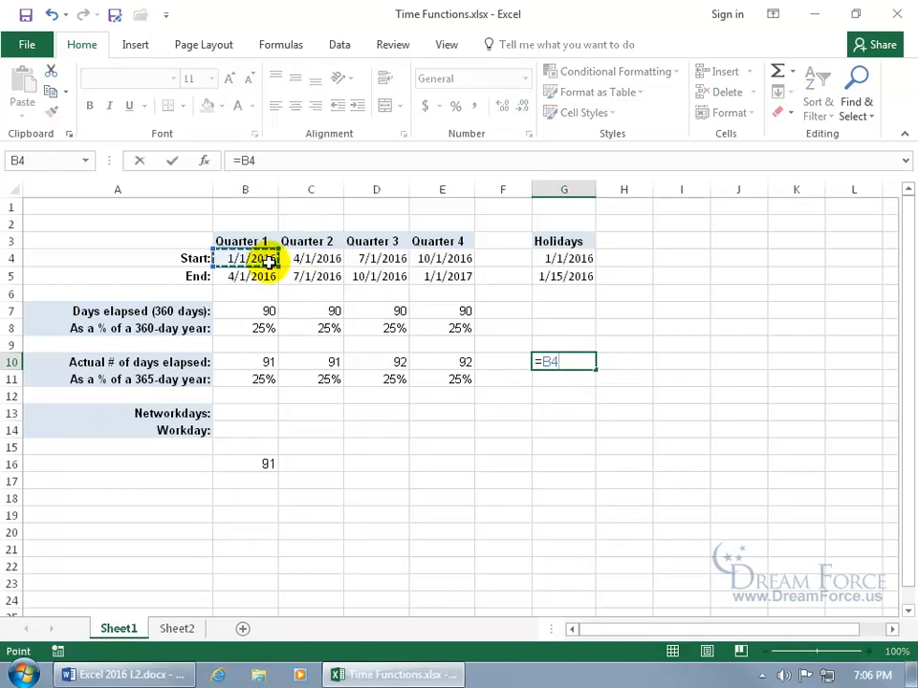
key("BackSpace")
key("BackSpace")
type("dat")
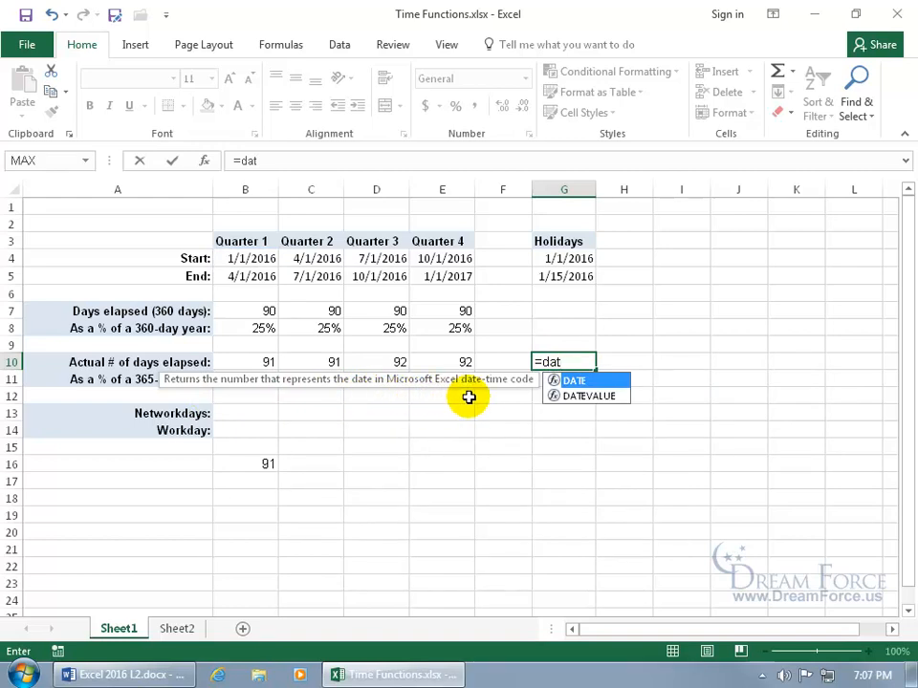
double_click(574, 381)
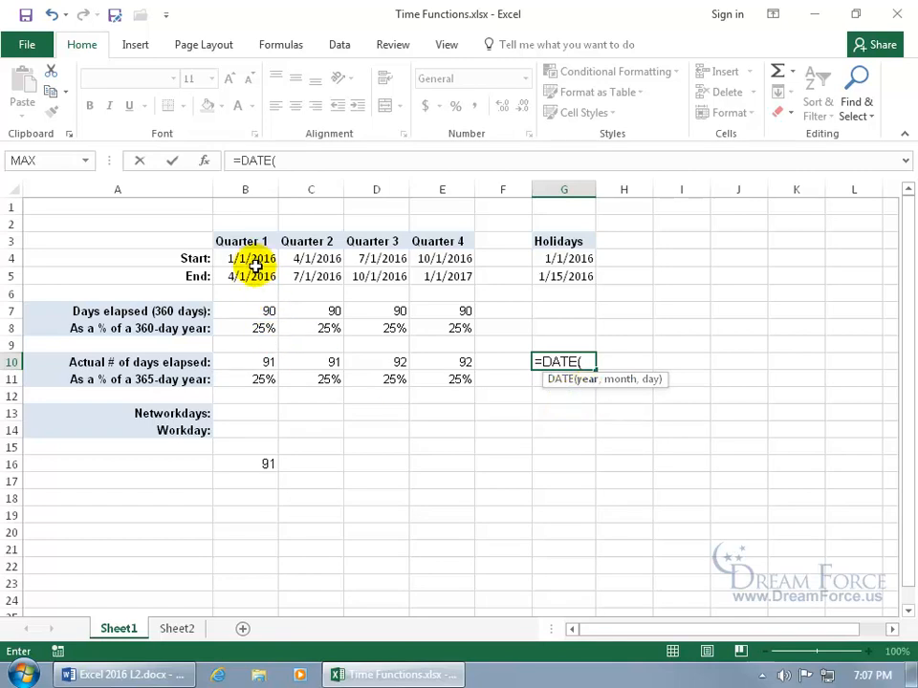
type("2016,")
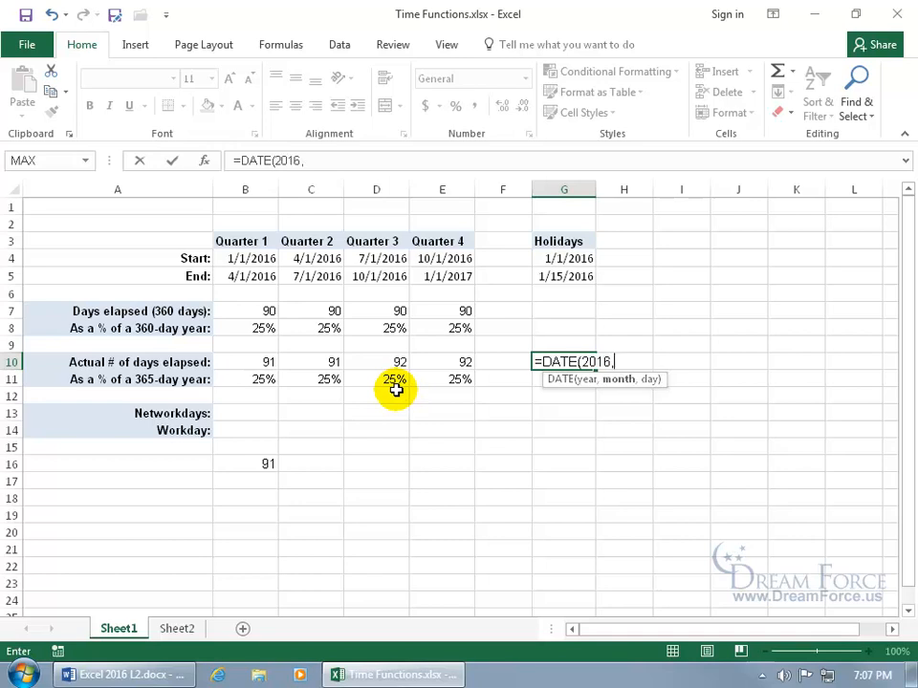
type("1,1")
key("Return")
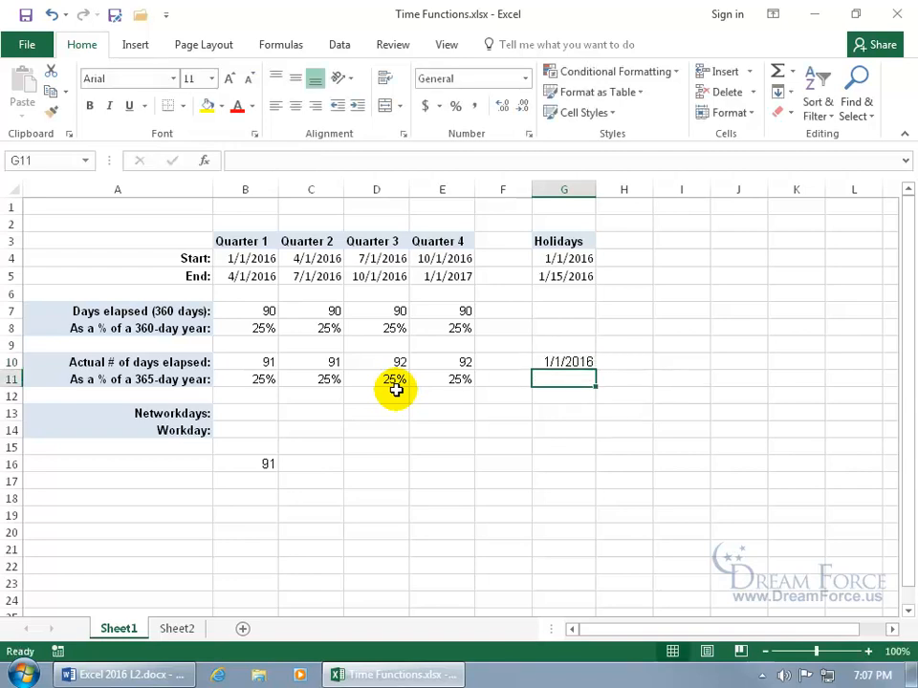
- Change the number format of the DATE result in G10 to General
left_click(557, 362)
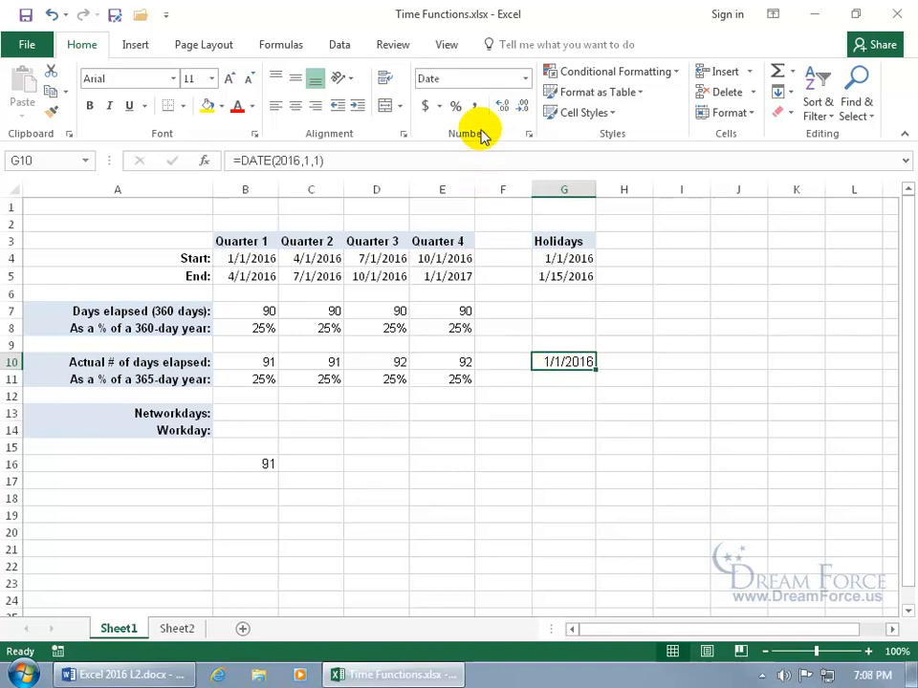
left_click(525, 78)
left_click(527, 77)
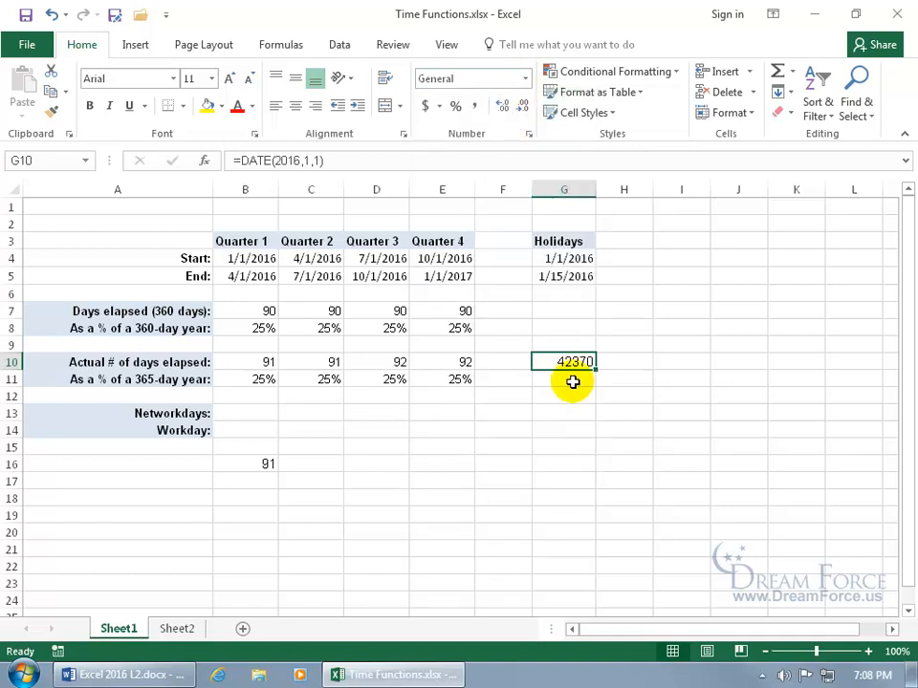
- Apply the General number format to the Quarter 1 start date in B4, and undo it again
left_click(264, 260)
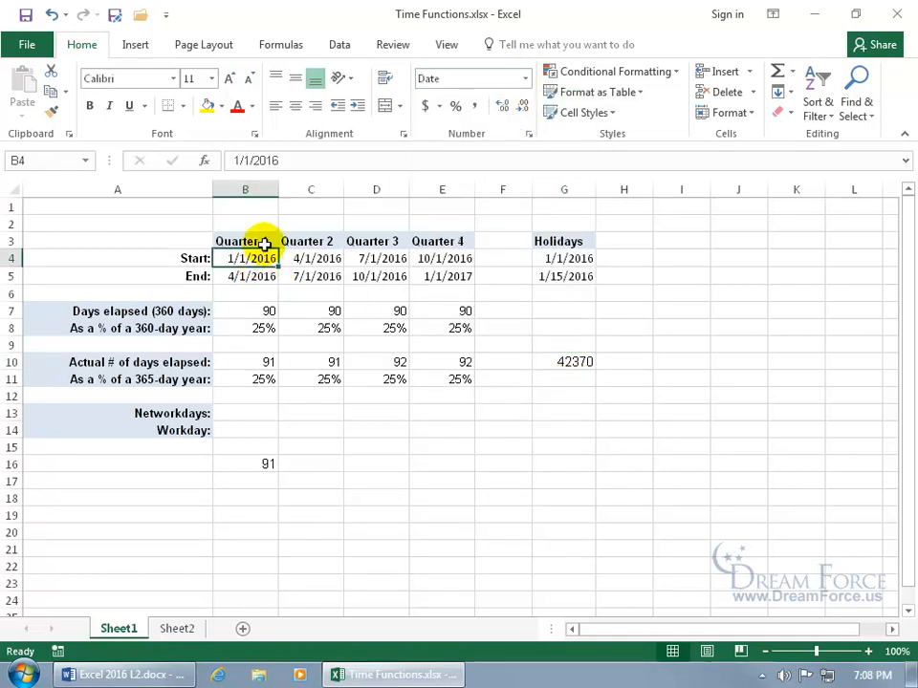
left_click(525, 80)
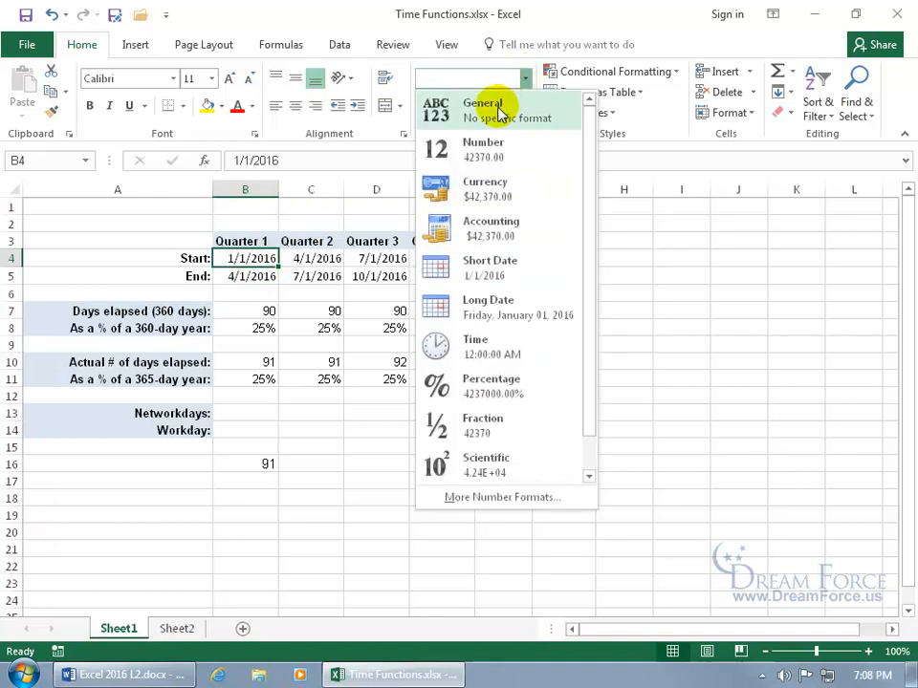
left_click(499, 113)
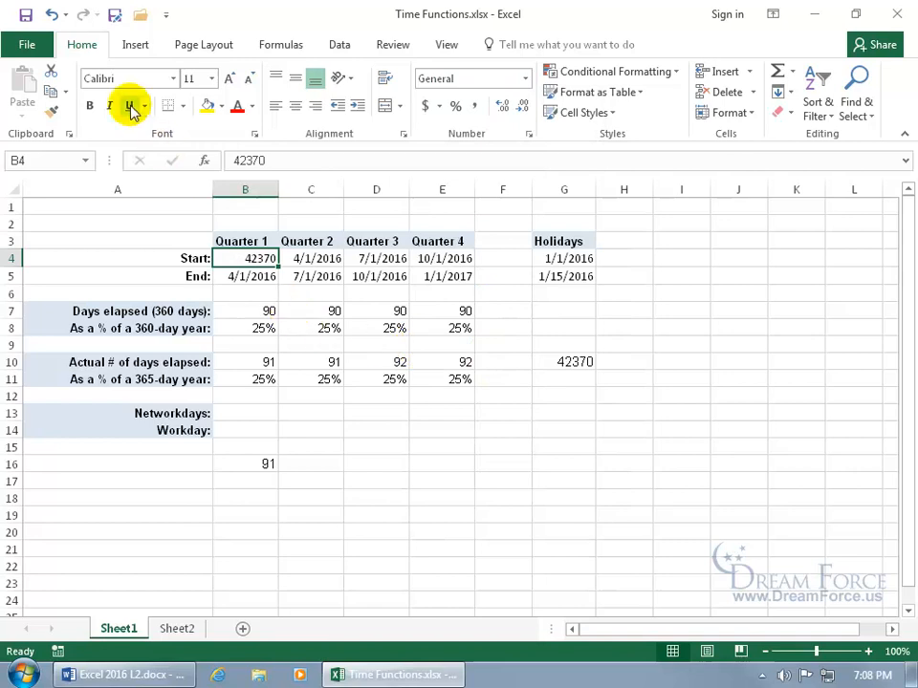
left_click(51, 14)
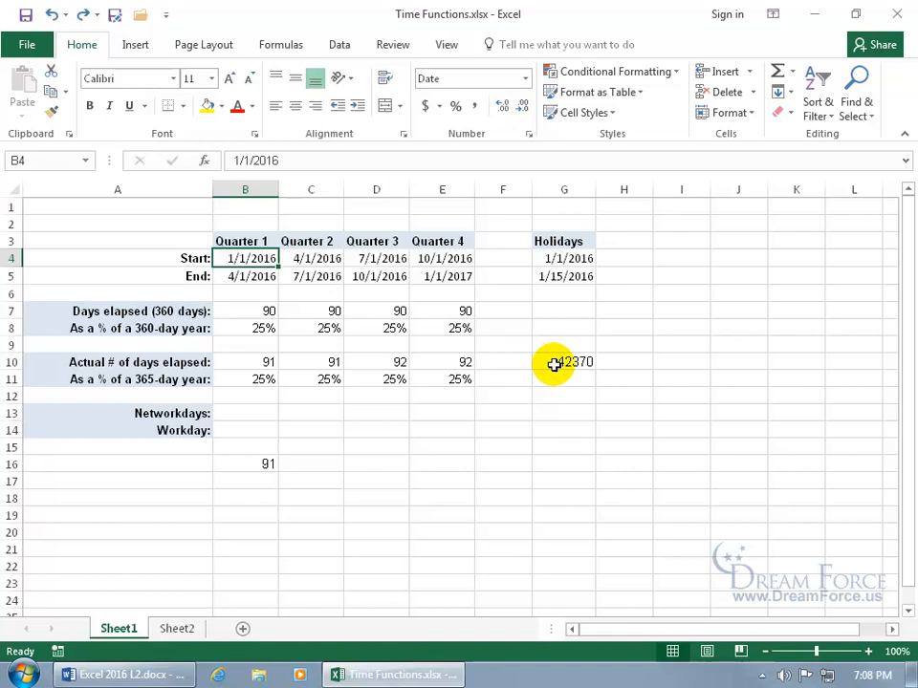
- Delete the DATE formula from cell G10
left_click(558, 363)
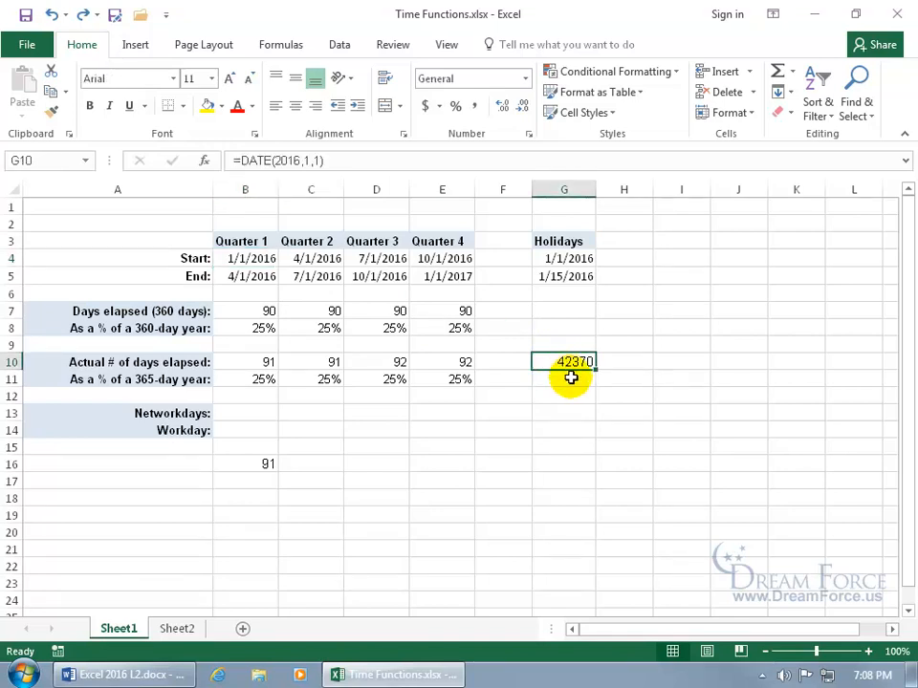
key("Delete")
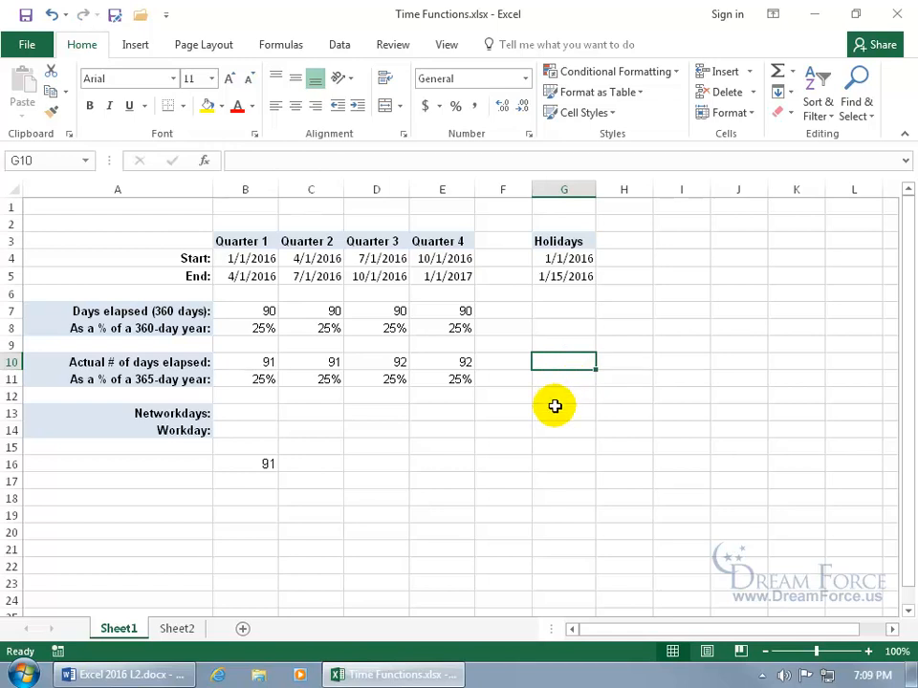
- Enter the formula =B4+20 in C15 to add 20 days to the Quarter 1 start date
left_click(330, 447)
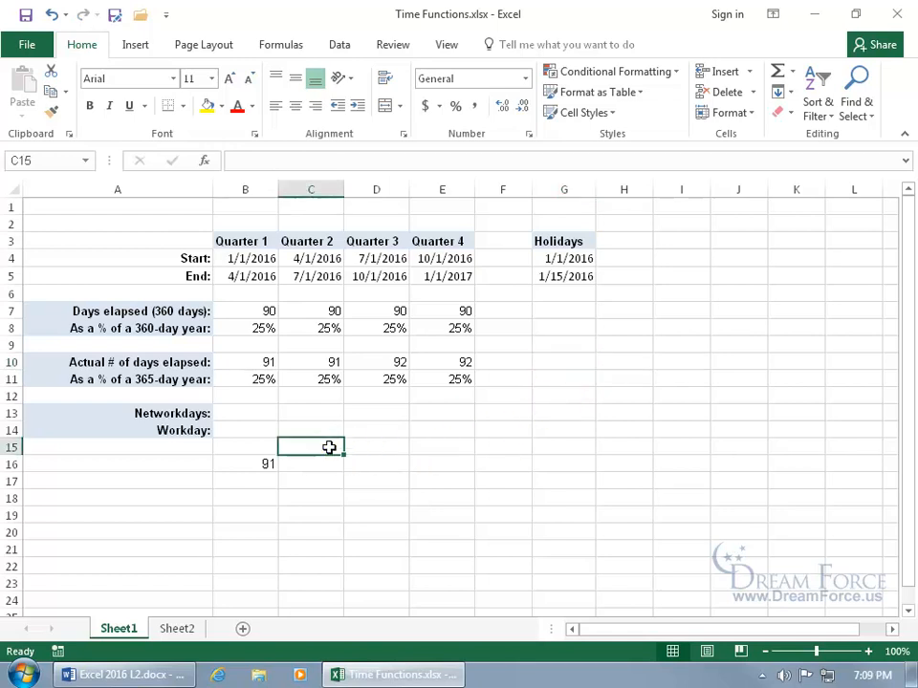
type("=")
left_click(251, 258)
type("+")
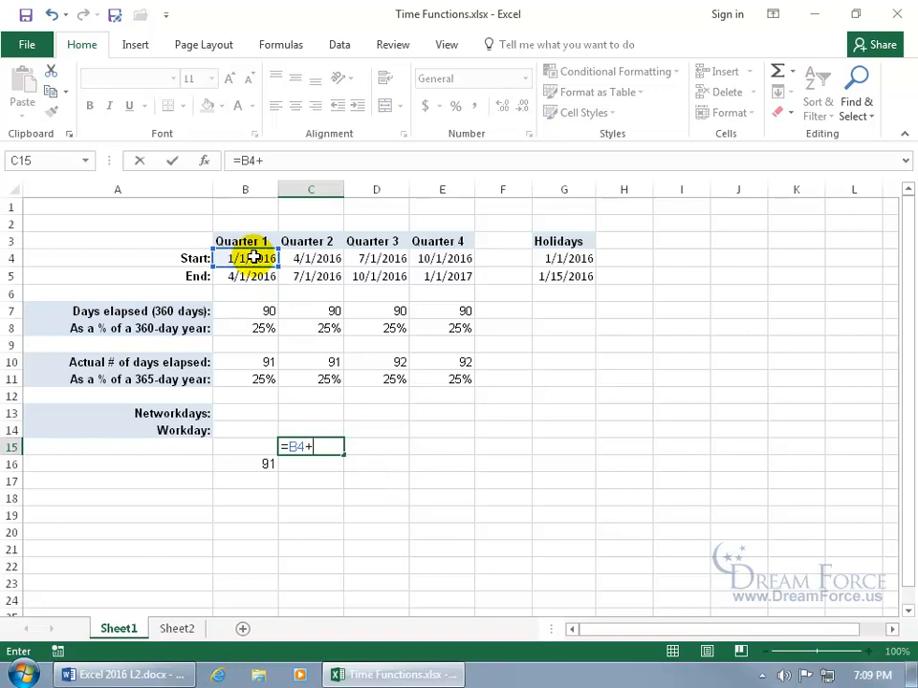
type("20")
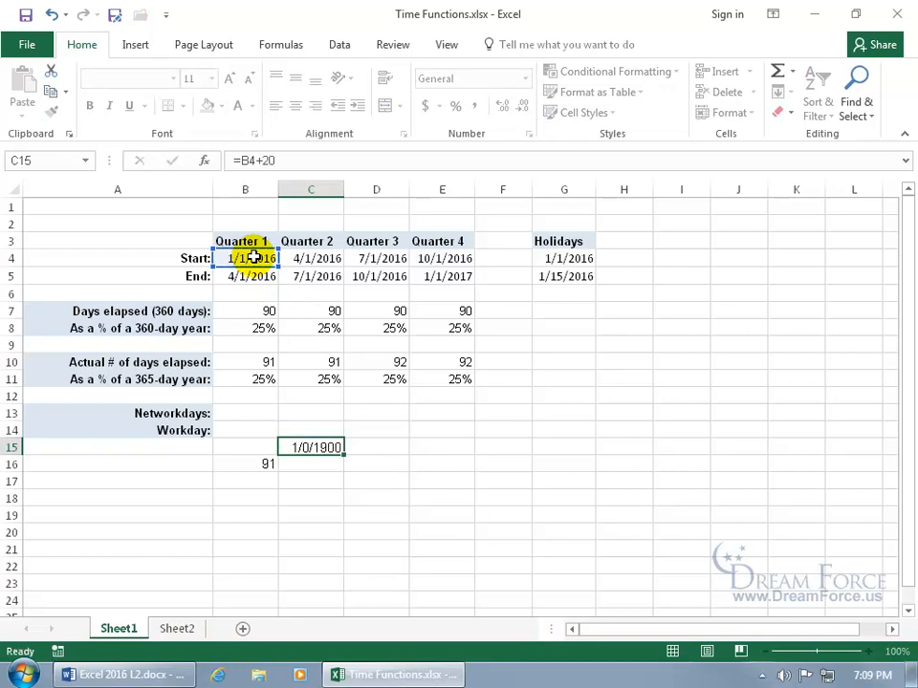
key("Return")
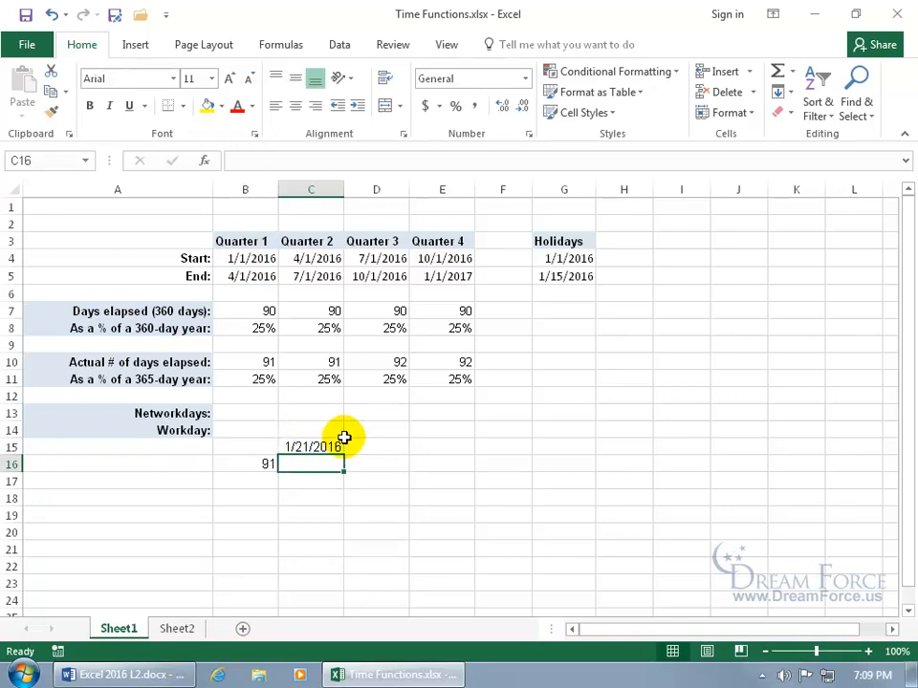
- Clear the contents of the range B15:C16
left_click_drag(269, 444, 314, 469)
key("Delete")
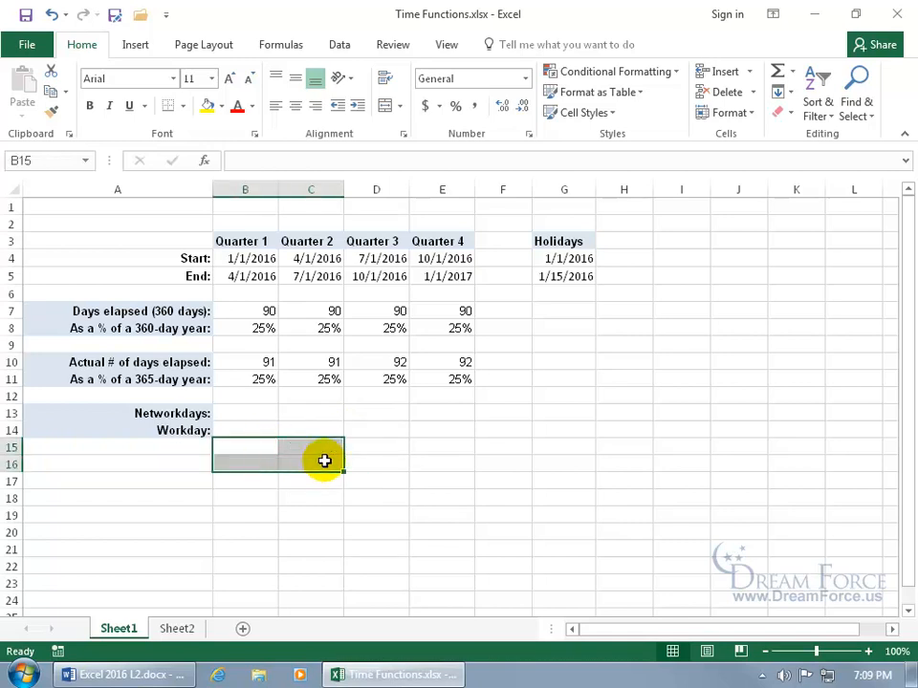
- Enter the TODAY function in cell E15 to return the current date
left_click(436, 449)
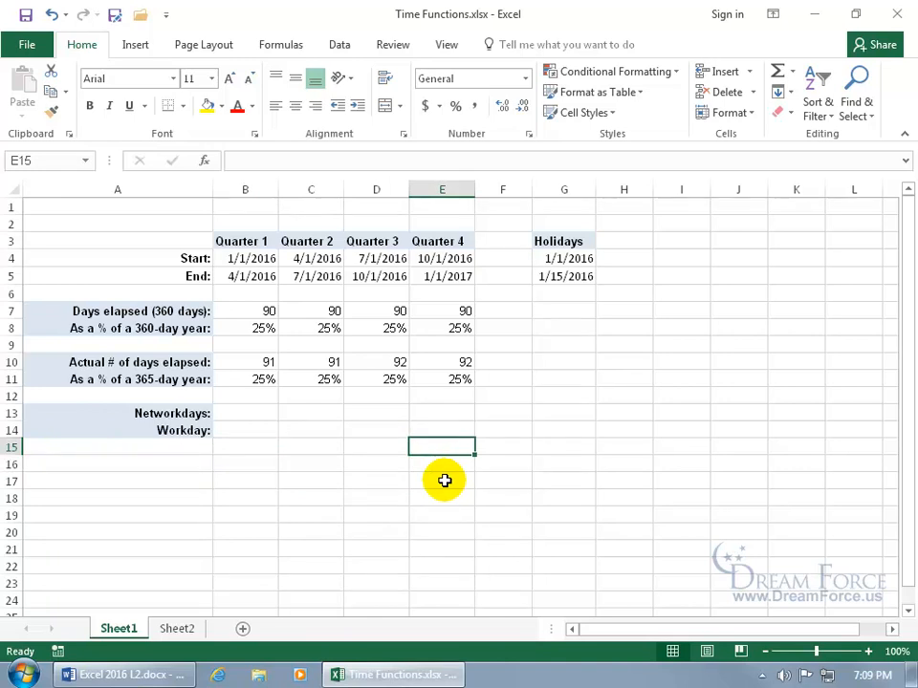
type("=toda")
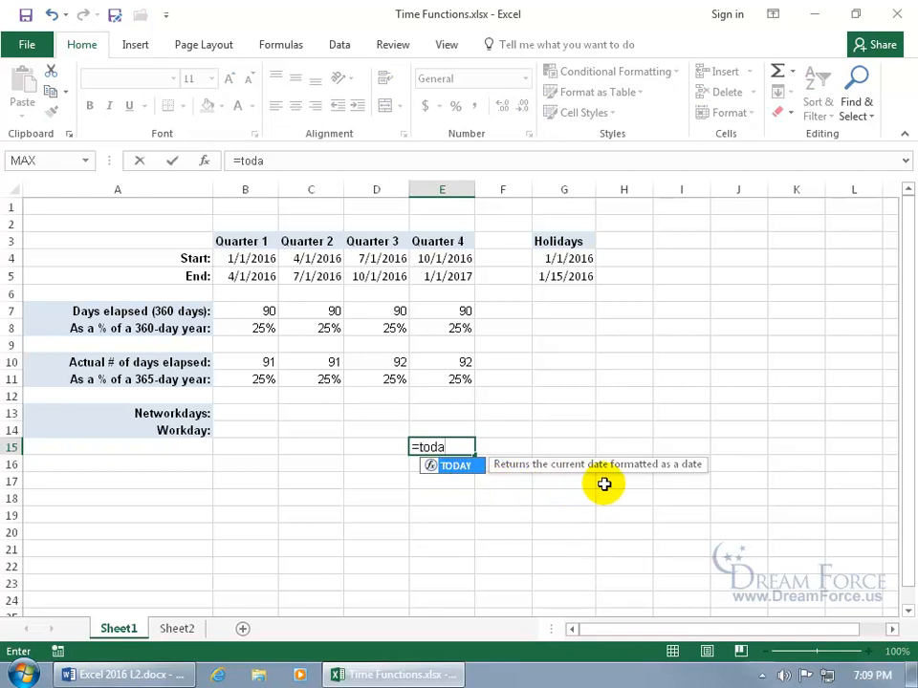
key("Tab")
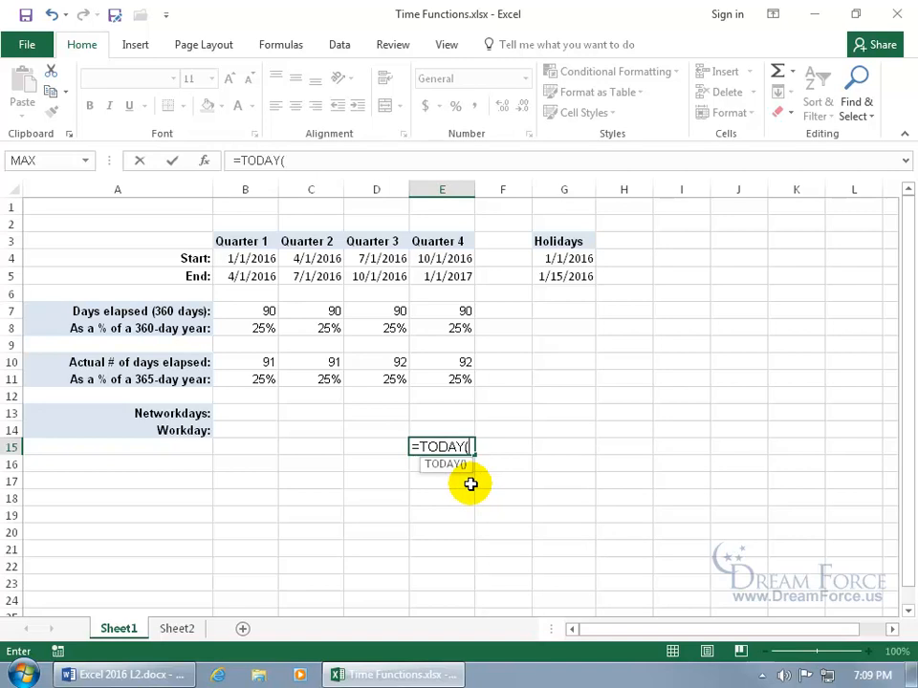
key("Return")
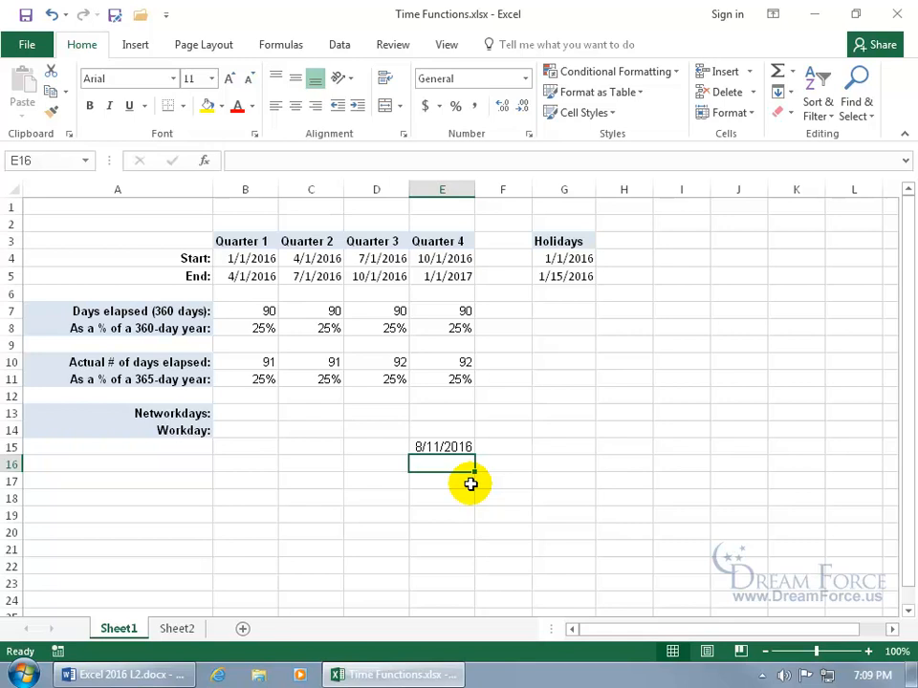
- Enter the NOW function in cell E16 and widen column E so the full date and time fit
type("=now")
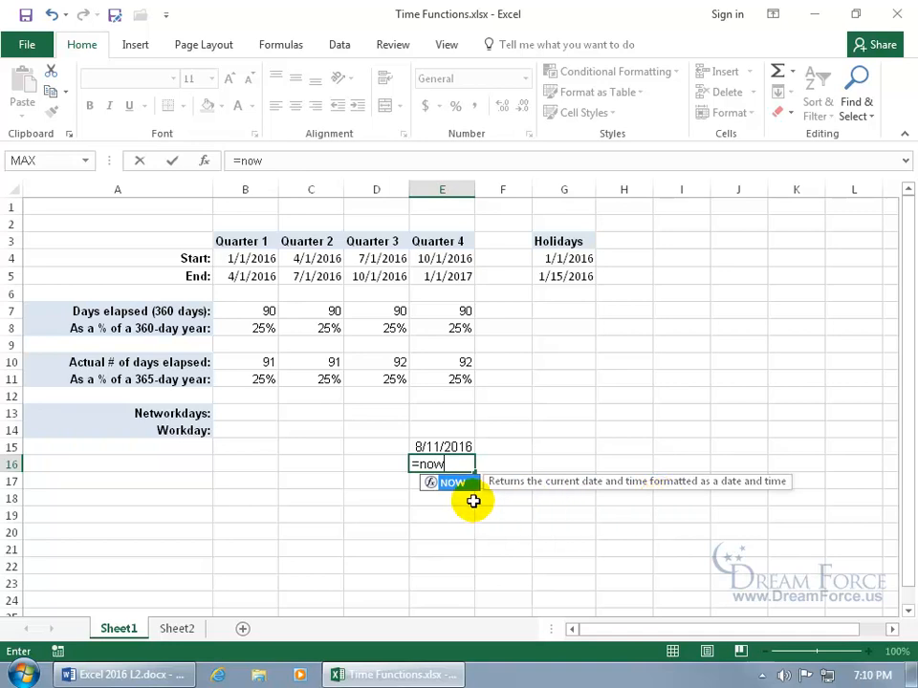
key("Tab")
key("Return")
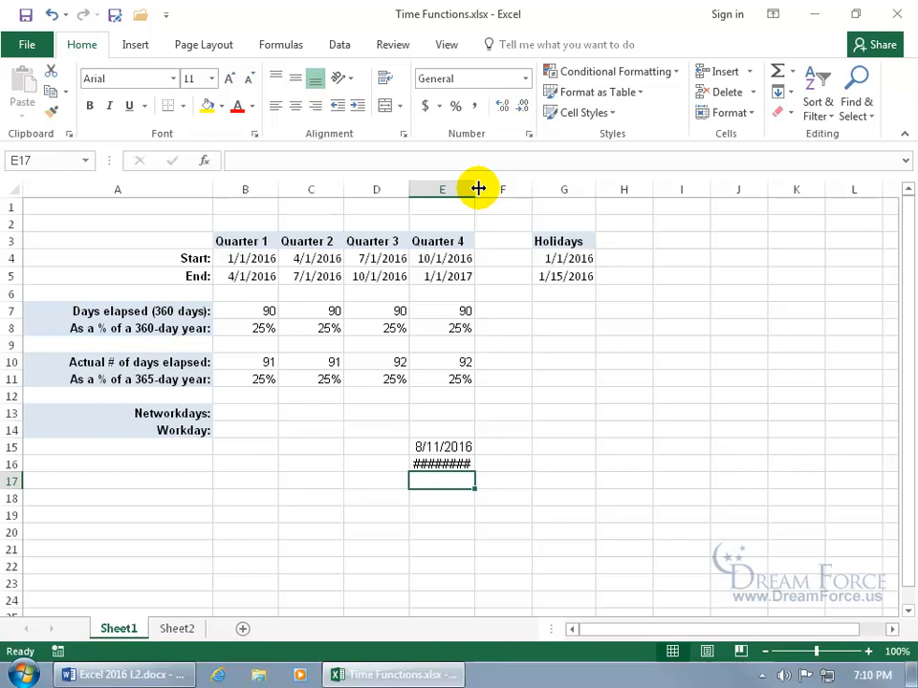
left_click_drag(478, 189, 518, 189)
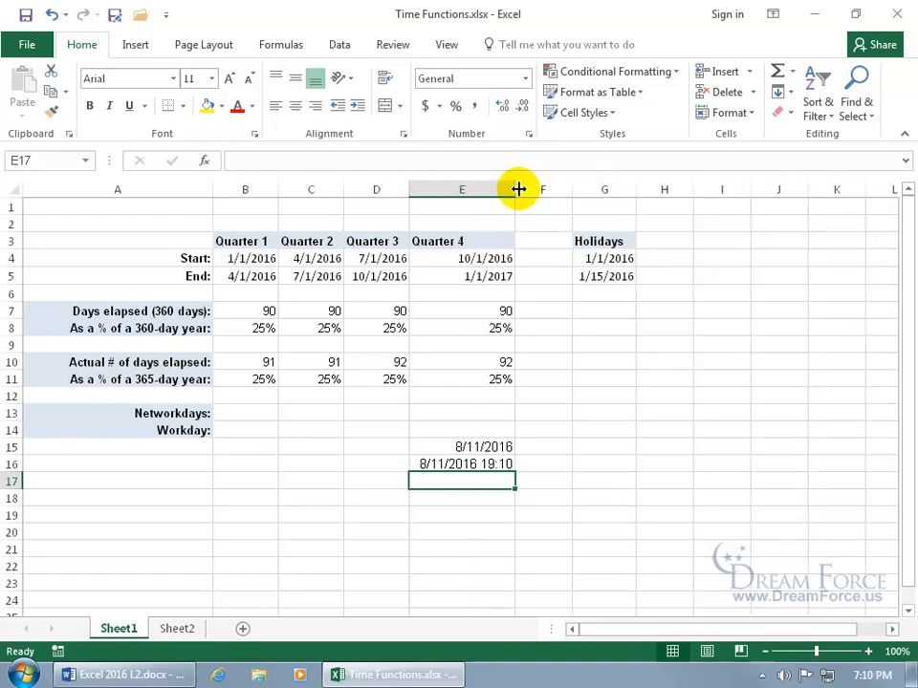
left_click(474, 493)
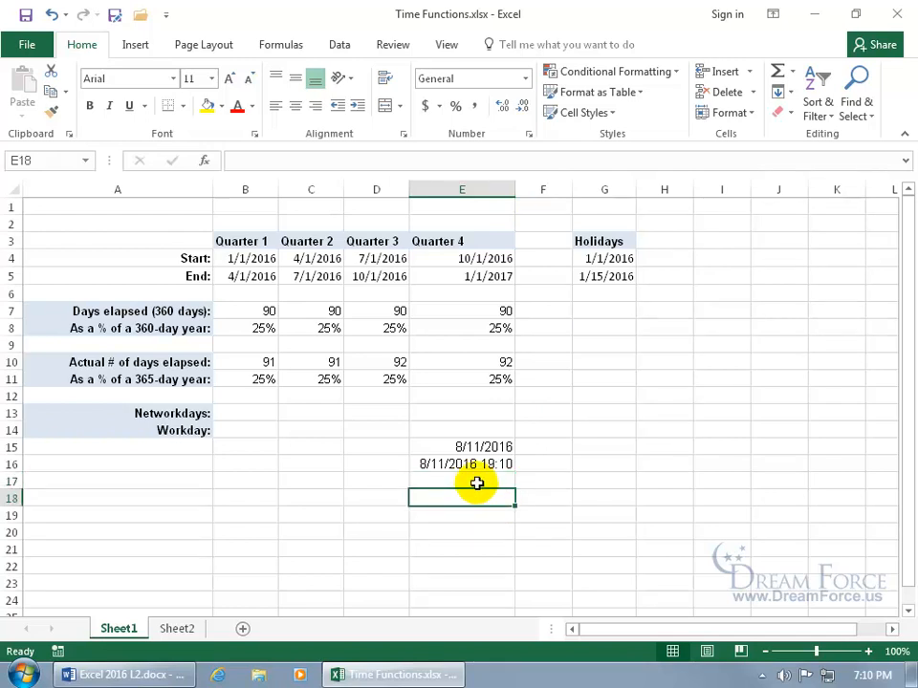
- Enter the value 5 in cell E18 as a test entry and clear the cell again
type("5")
key("Return")
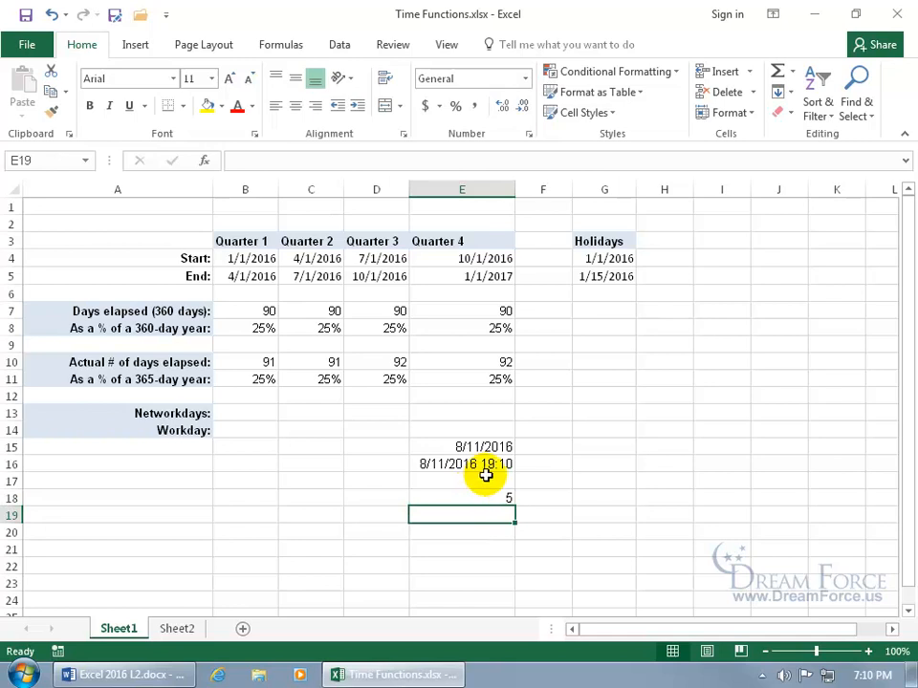
left_click(497, 493)
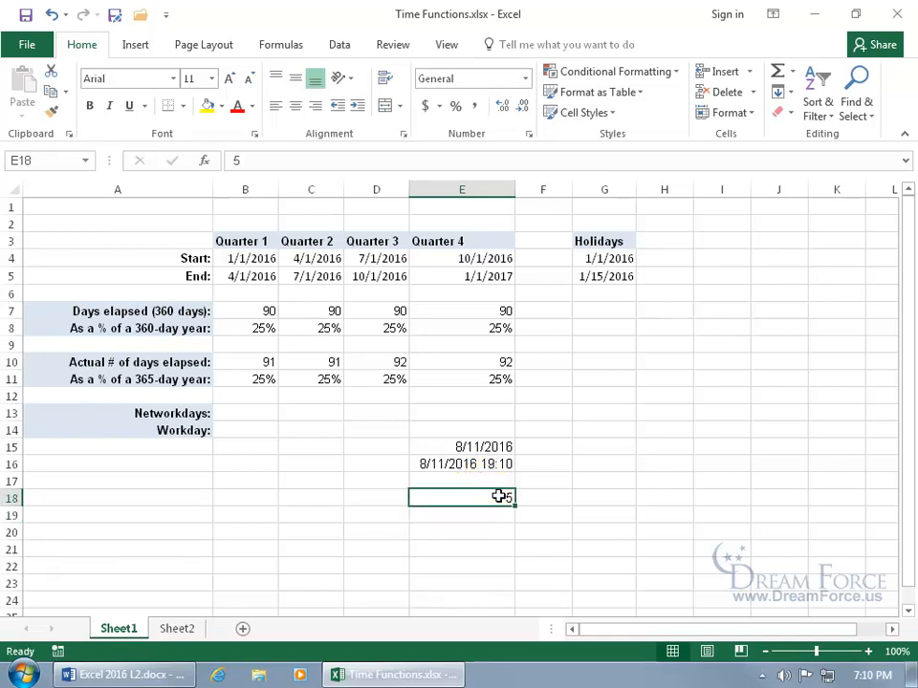
key("Delete")
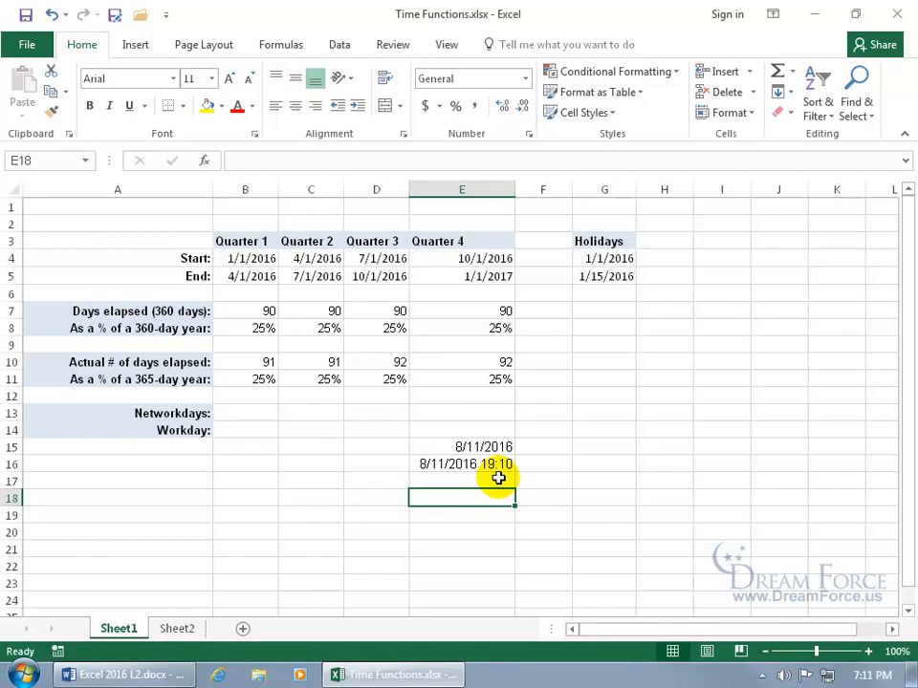
- Enter the formula =WEEKDAY(B4,1) in G15 to return the Quarter 1 start date's weekday number, counting from Sunday as 1
left_click(262, 259)
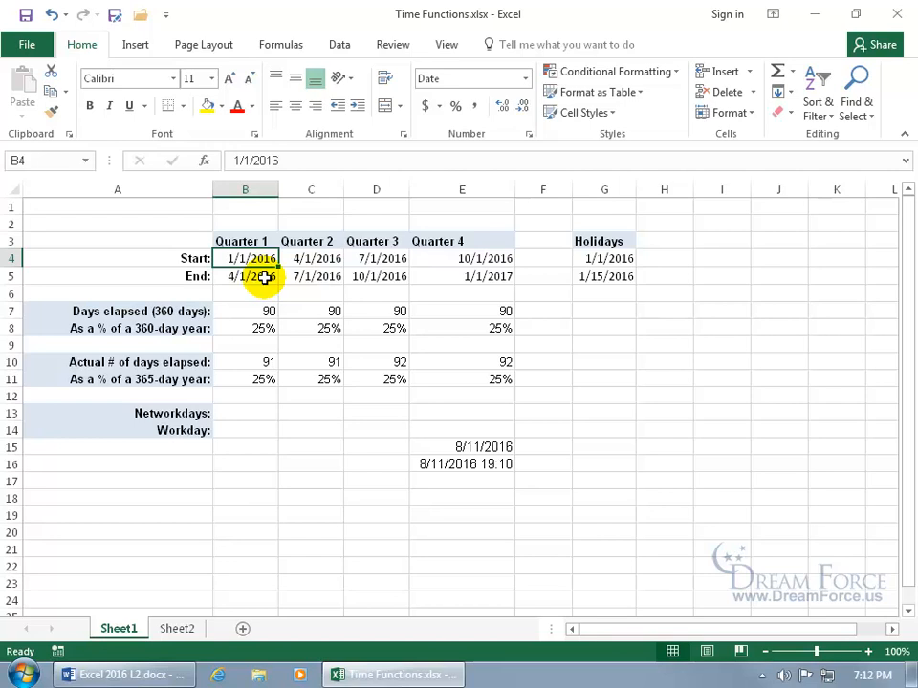
left_click(592, 444)
type("=")
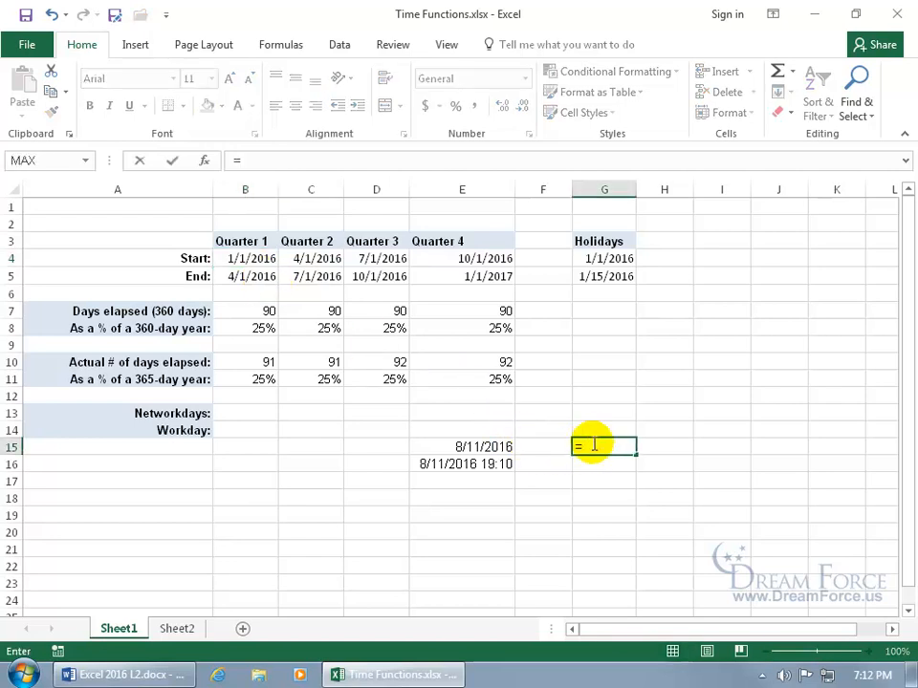
type("week")
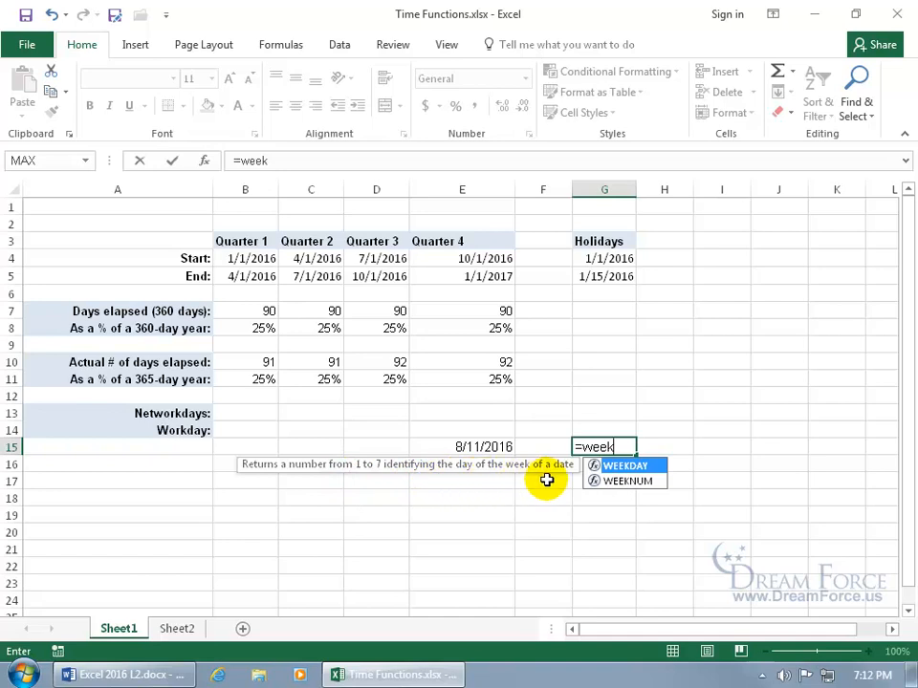
double_click(629, 466)
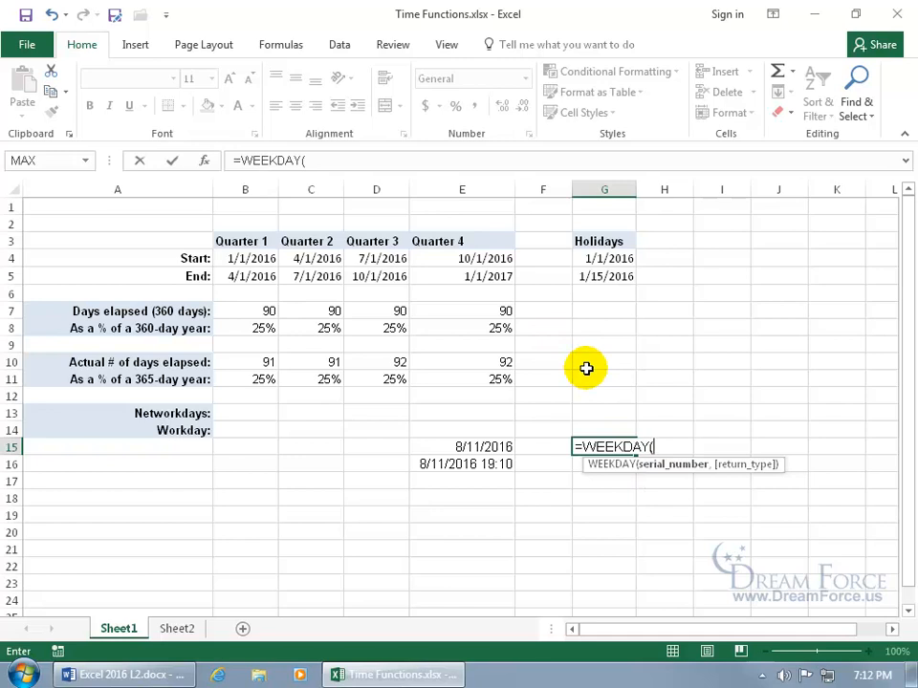
left_click(251, 258)
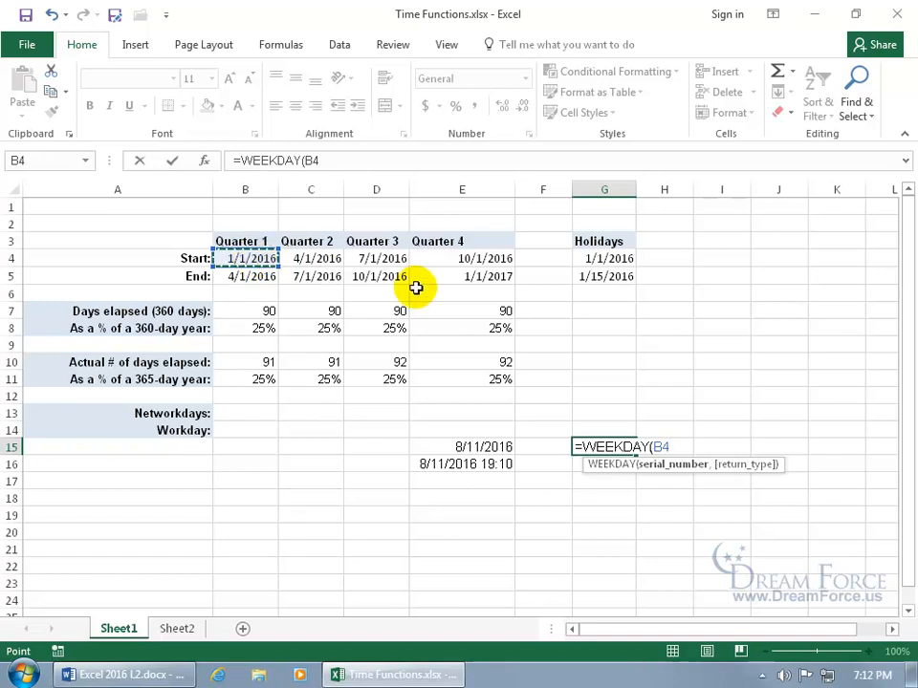
type(",")
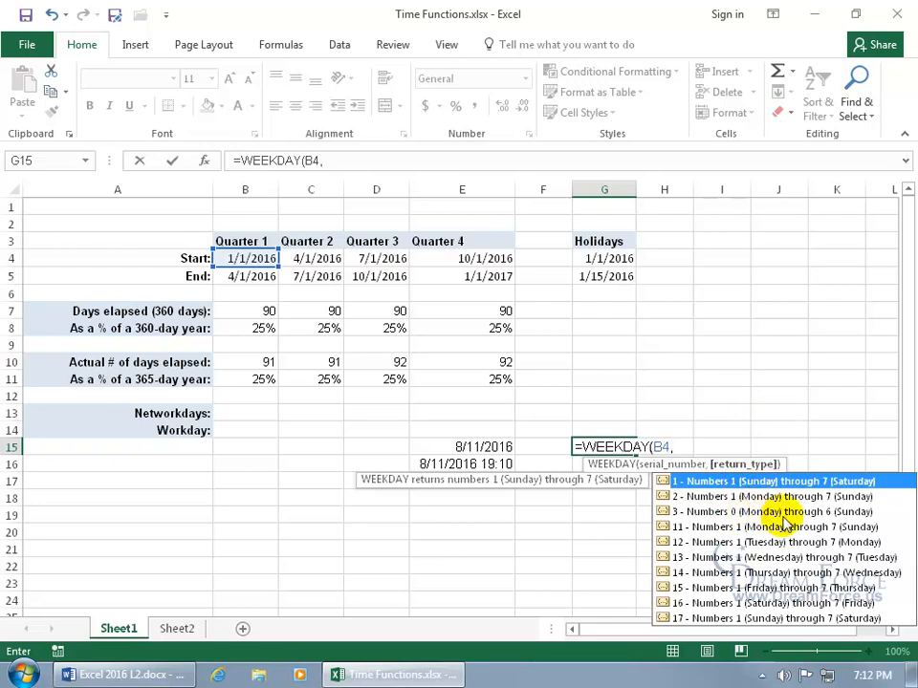
double_click(758, 481)
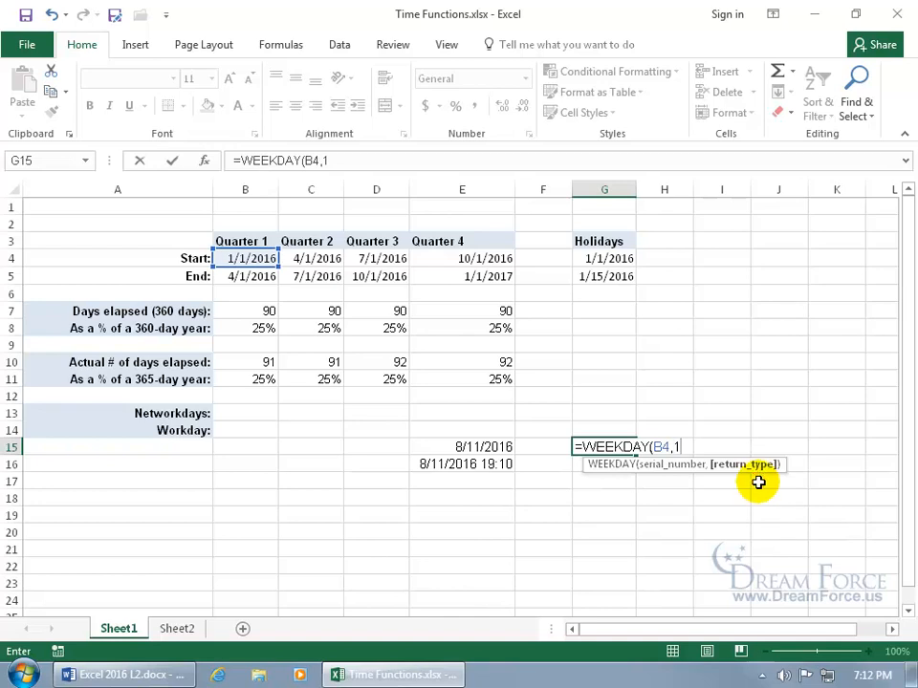
key("Return")
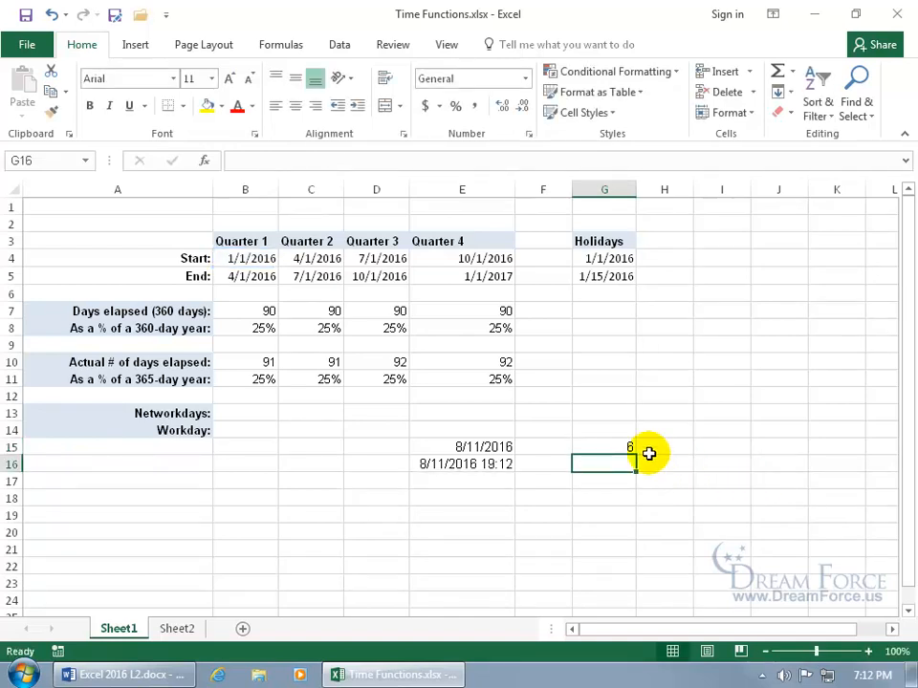
left_click(631, 446)
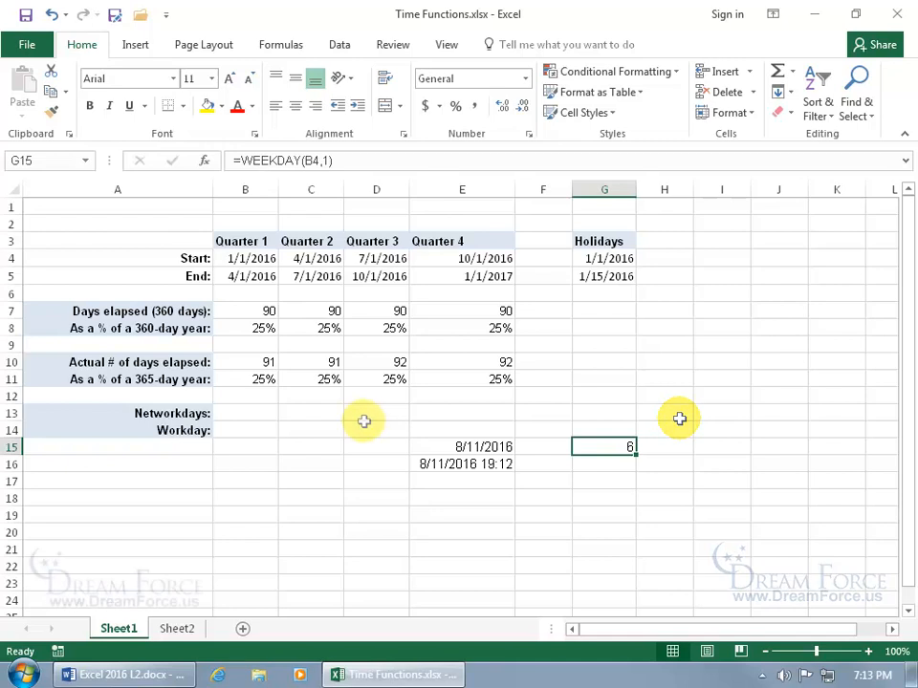
- Enter the formula =NETWORKDAYS(B4,B5) in B13 to count the workdays between the Quarter 1 start and end dates
left_click(254, 423)
left_click(254, 413)
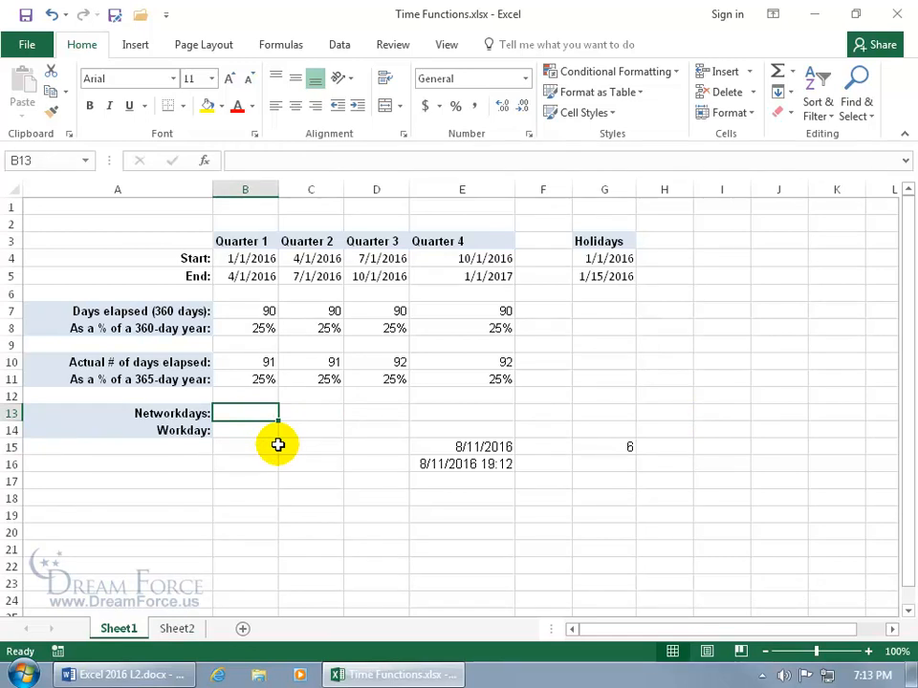
type("=ne")
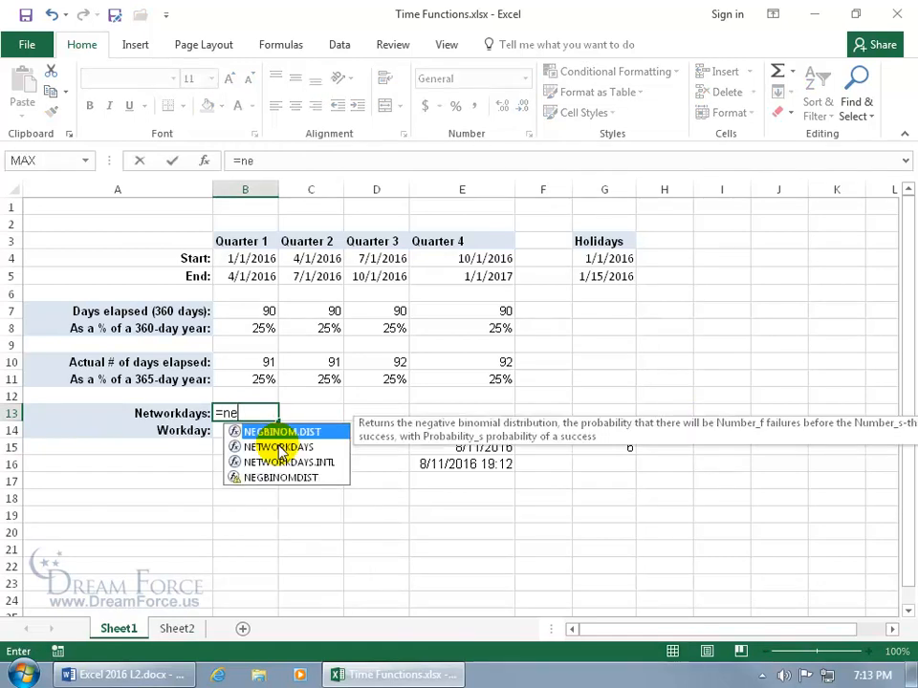
type("two")
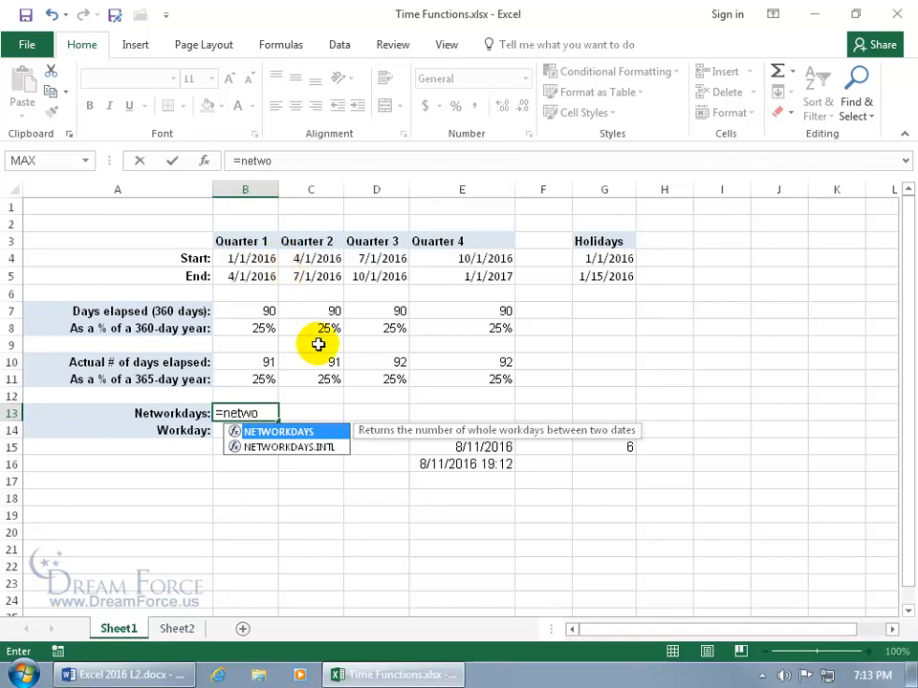
key("Tab")
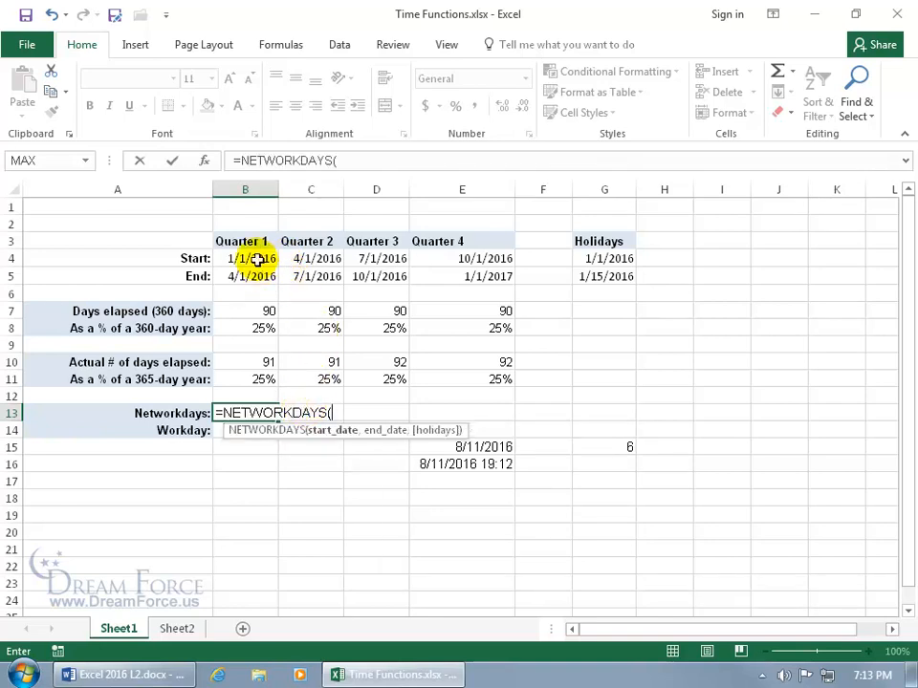
left_click(251, 259)
type(",")
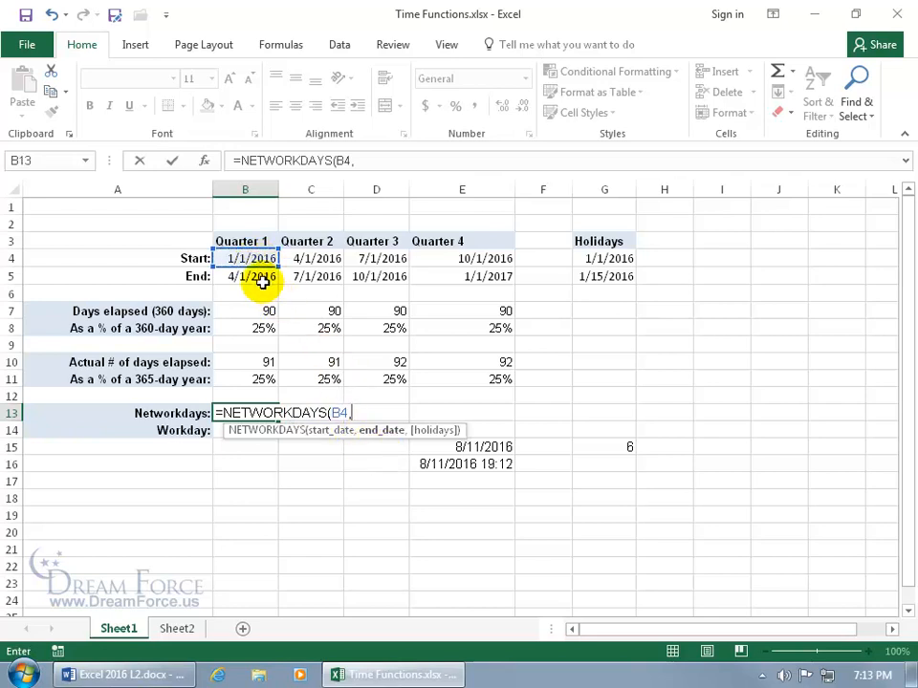
left_click(259, 276)
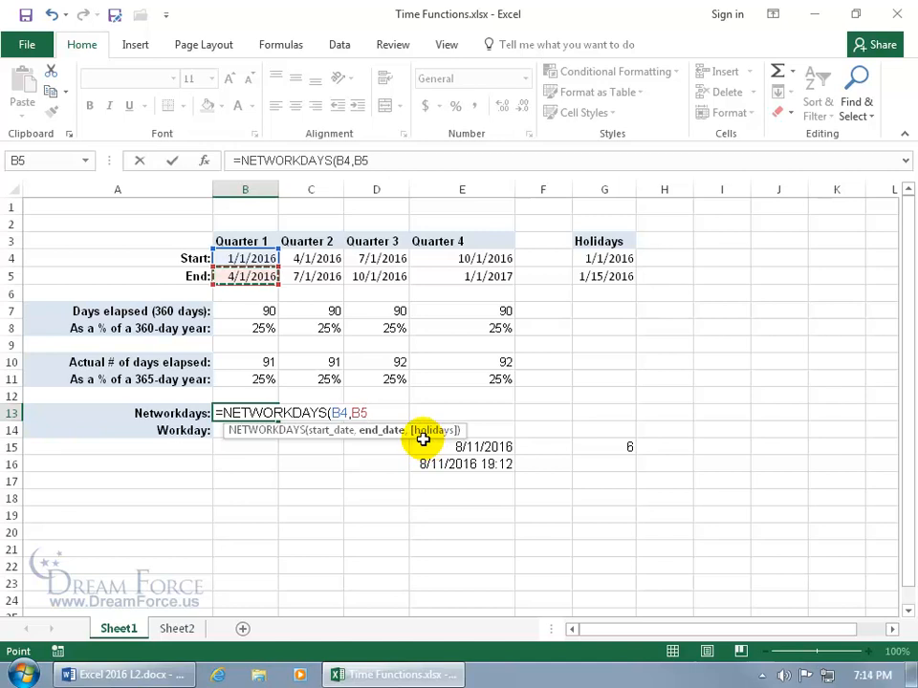
key("Return")
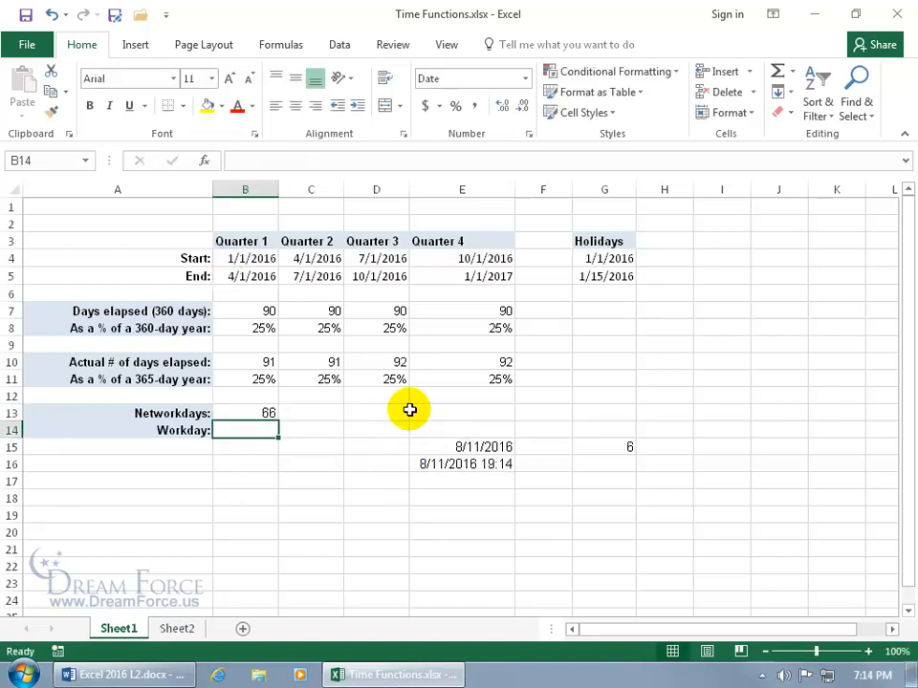
- Add the holiday range G4:G5 as the holidays argument of the NETWORKDAYS formula in B13
left_click(271, 414)
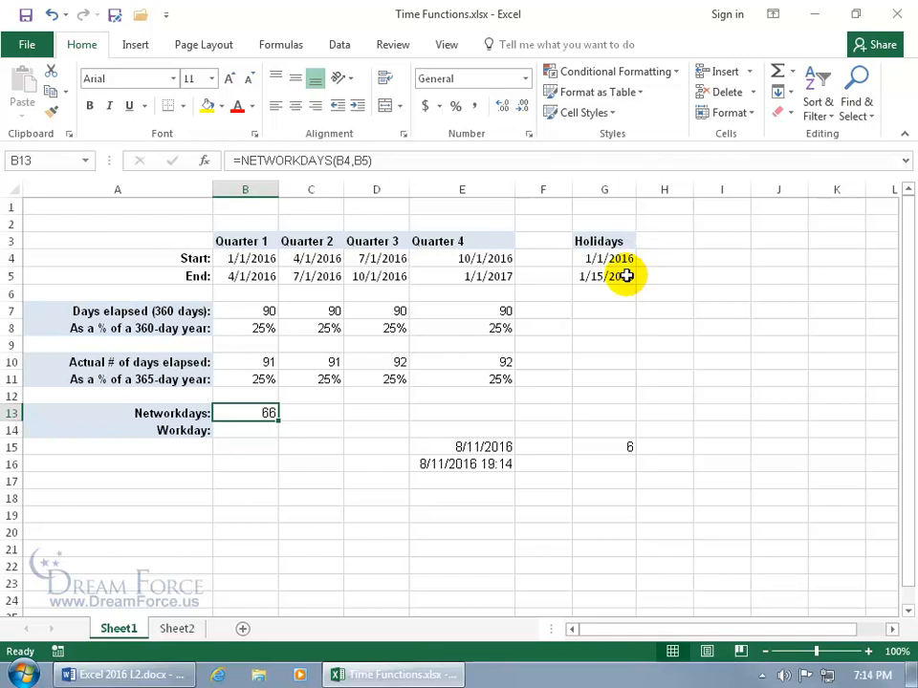
double_click(257, 410)
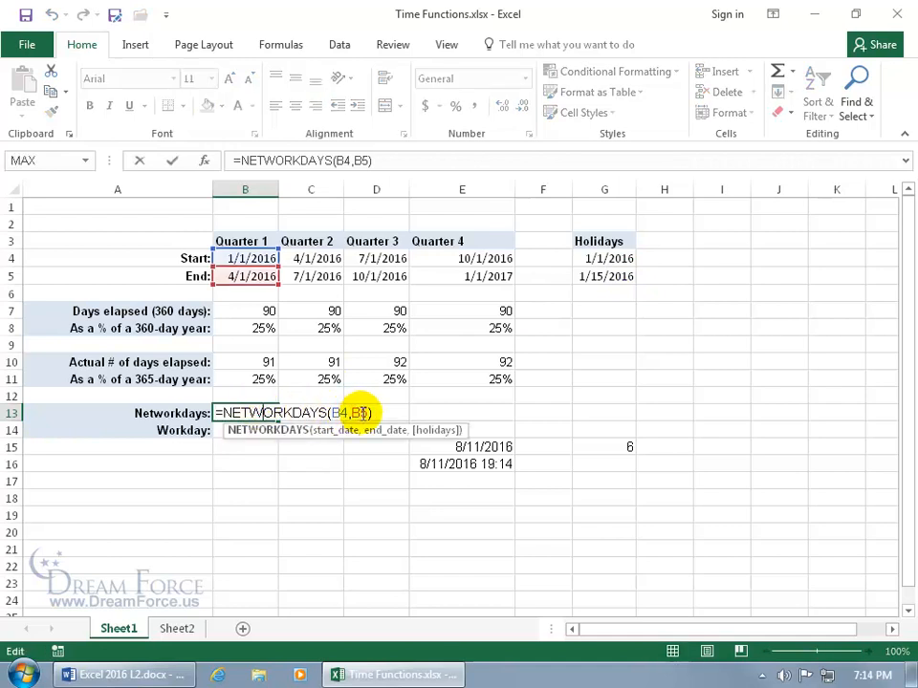
left_click(368, 413)
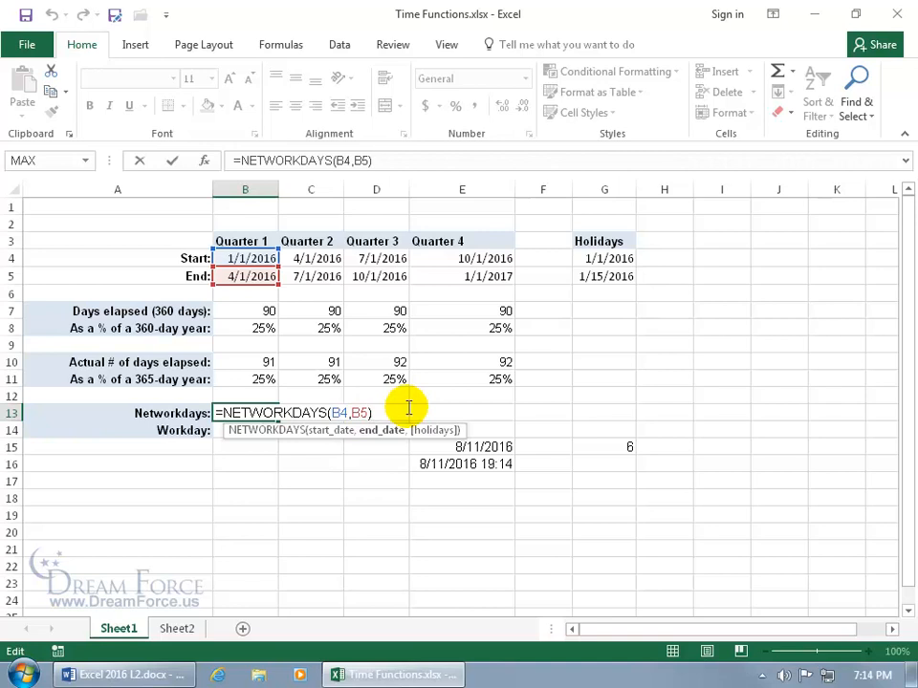
type(",")
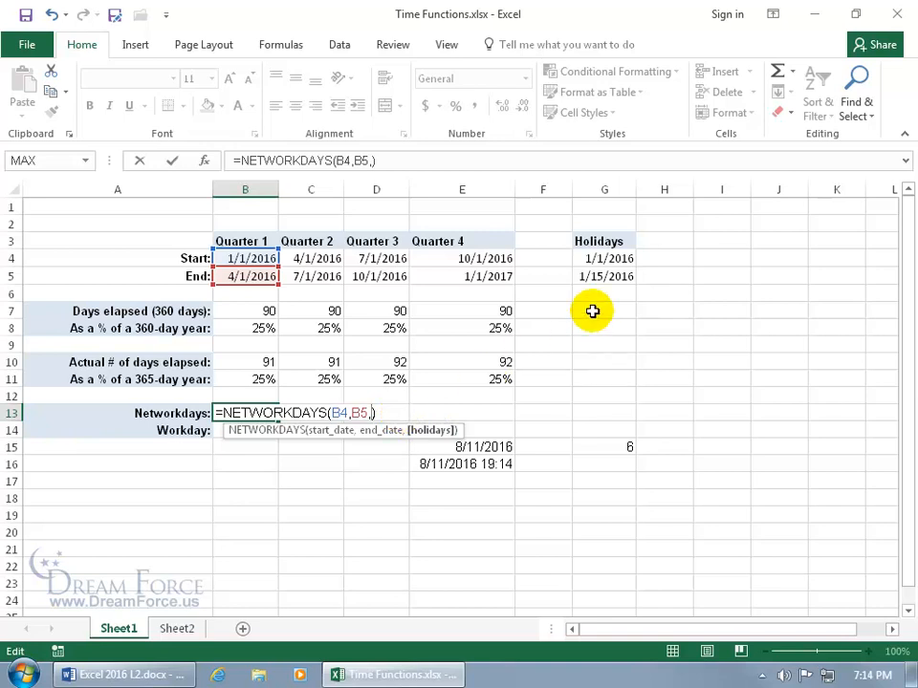
left_click(603, 259)
left_click_drag(602, 259, 601, 274)
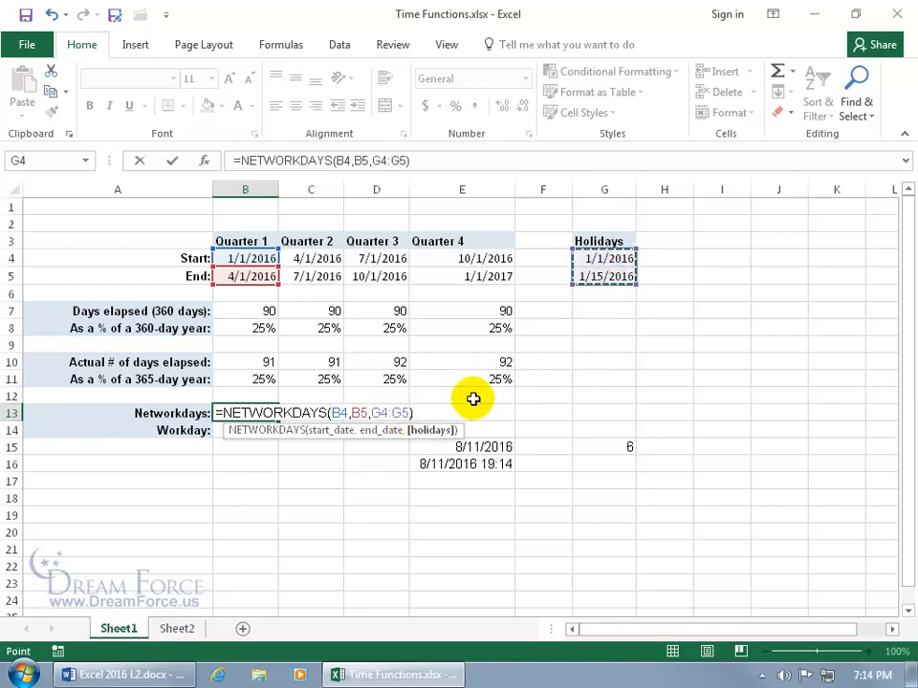
key("Return")
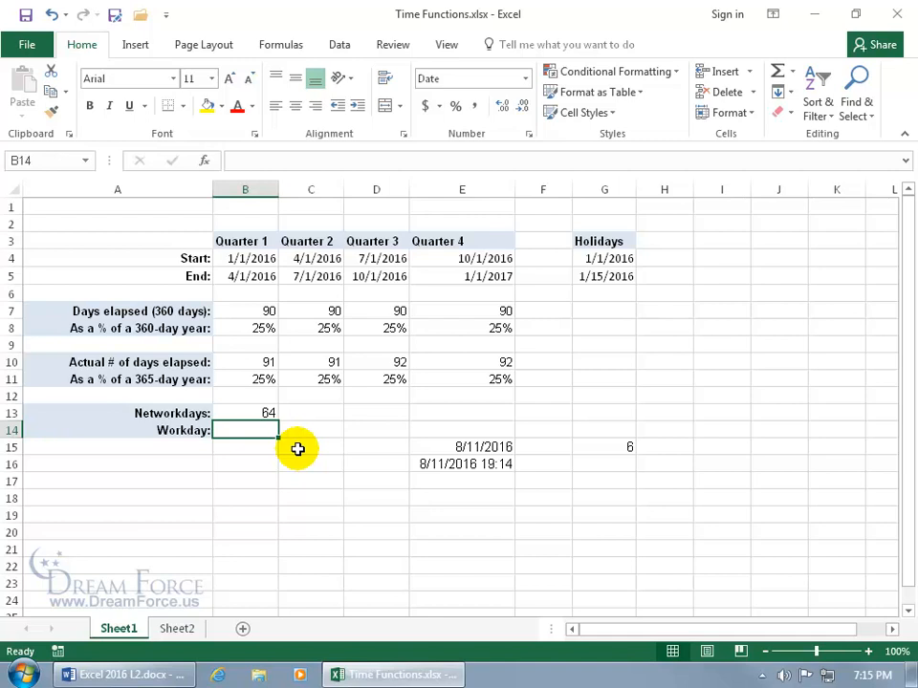
- Enter the formula =WORKDAY(B4,20) in B14 to find the date 20 workdays after the Quarter 1 start date
type("=workd")
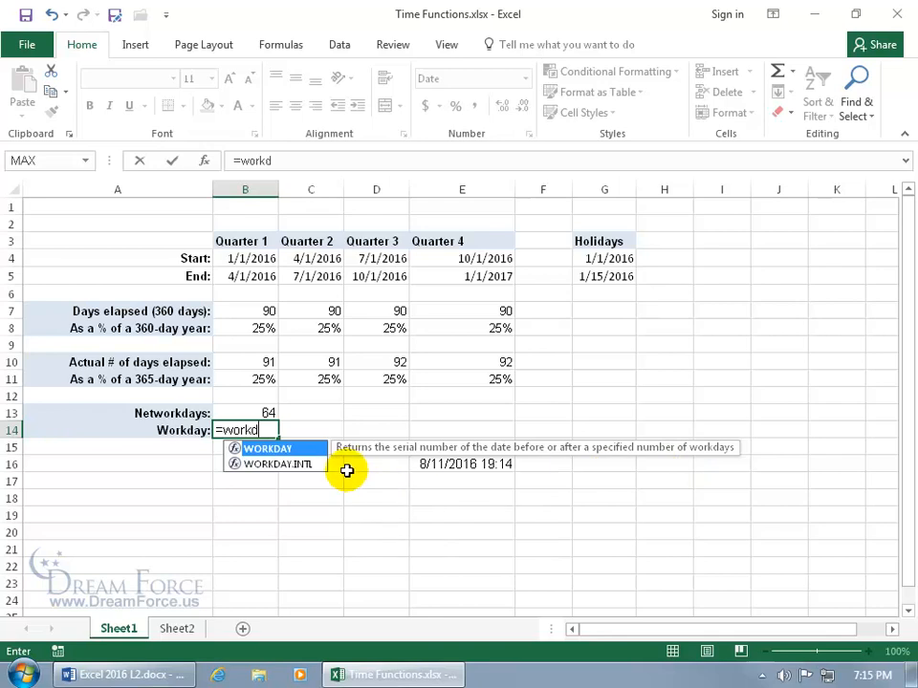
key("Tab")
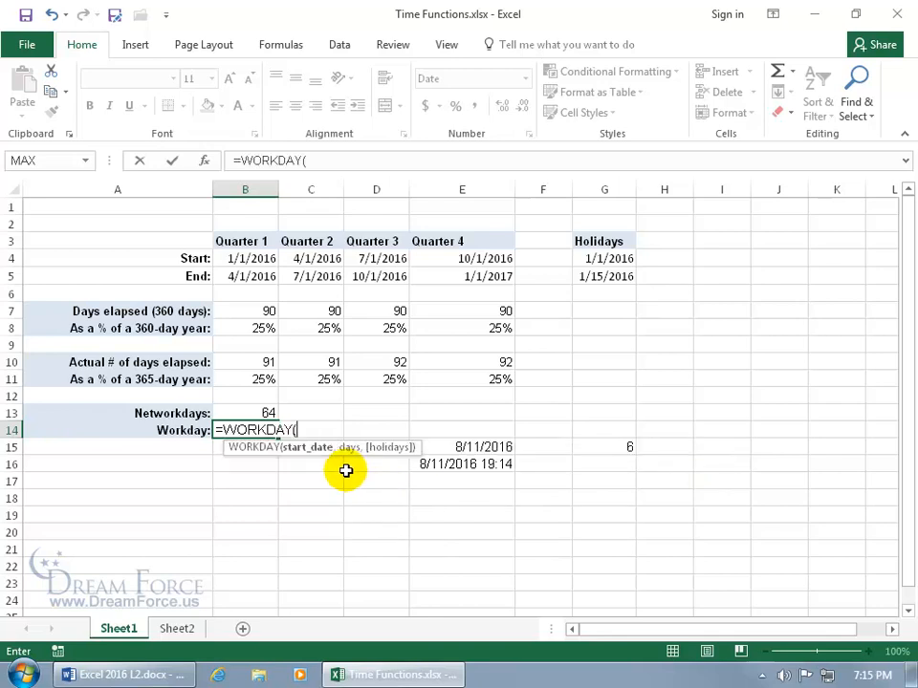
left_click(263, 258)
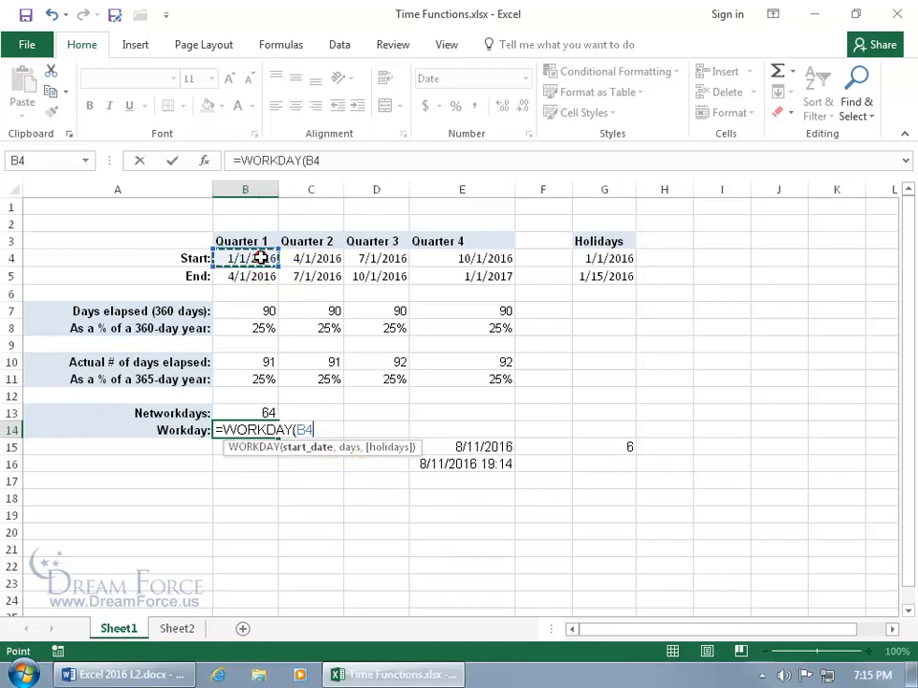
type(",")
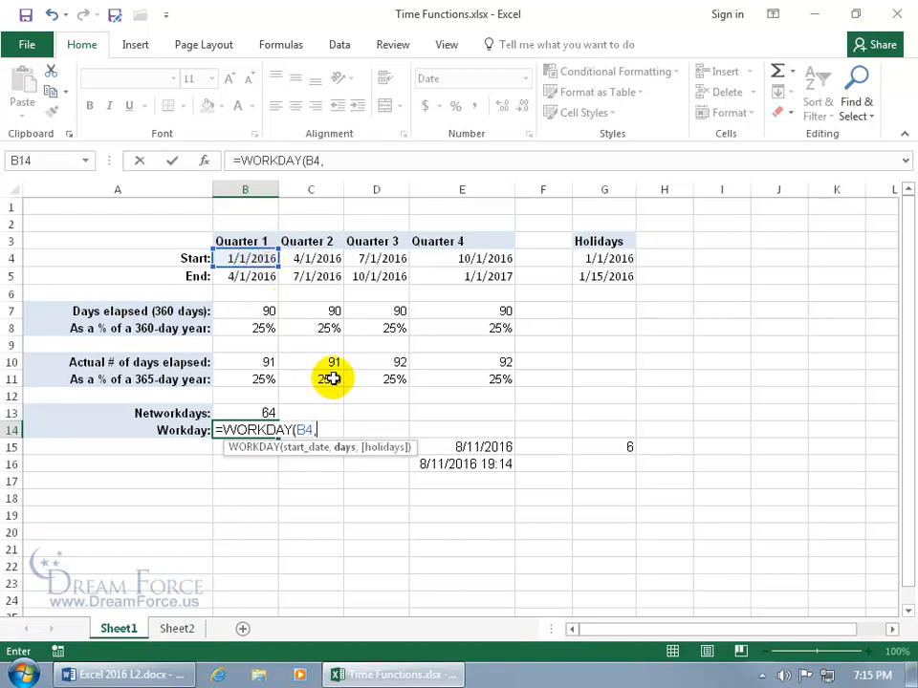
type("20")
key("Return")
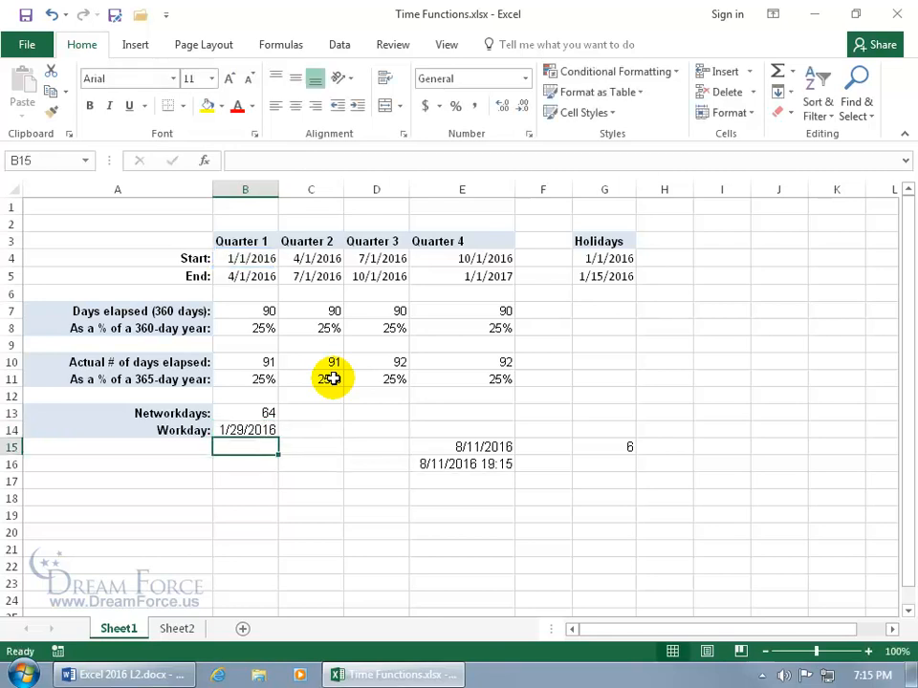
- Add the holiday range G4:G5 as the holidays argument of the WORKDAY formula in B14
left_click(267, 429)
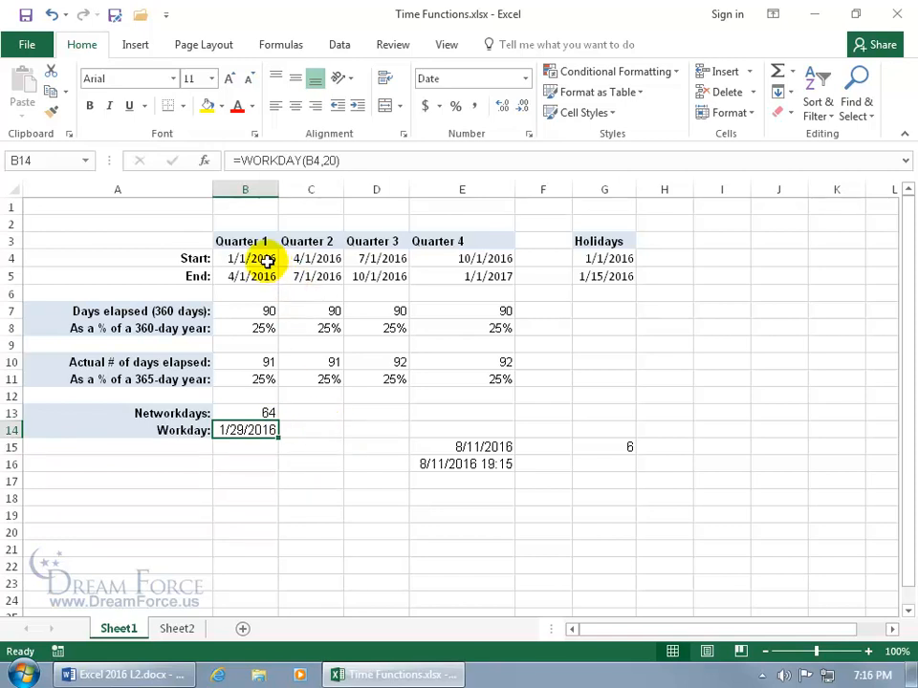
double_click(258, 429)
left_click(329, 429)
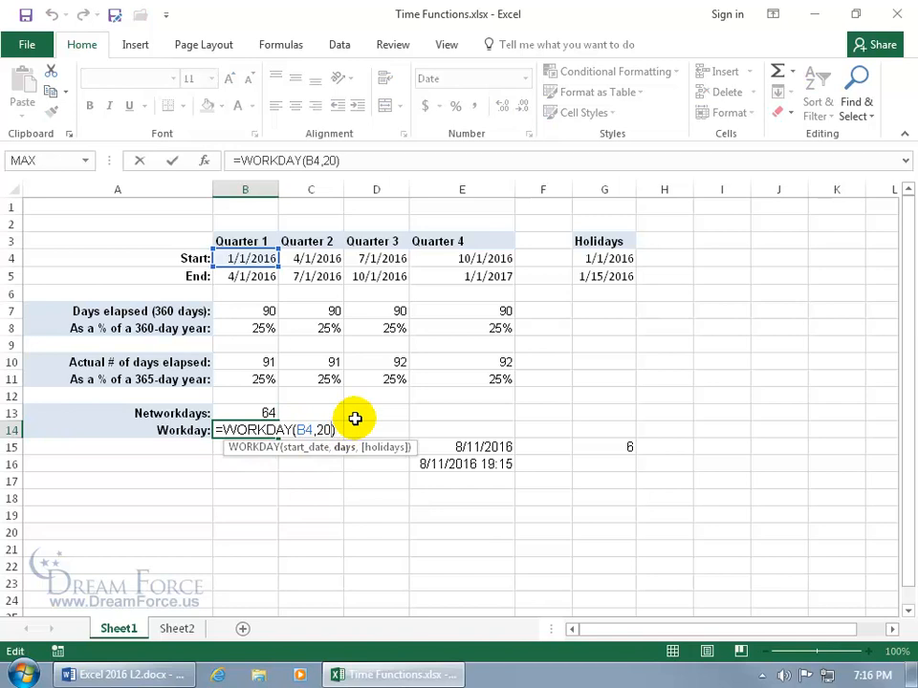
type(",")
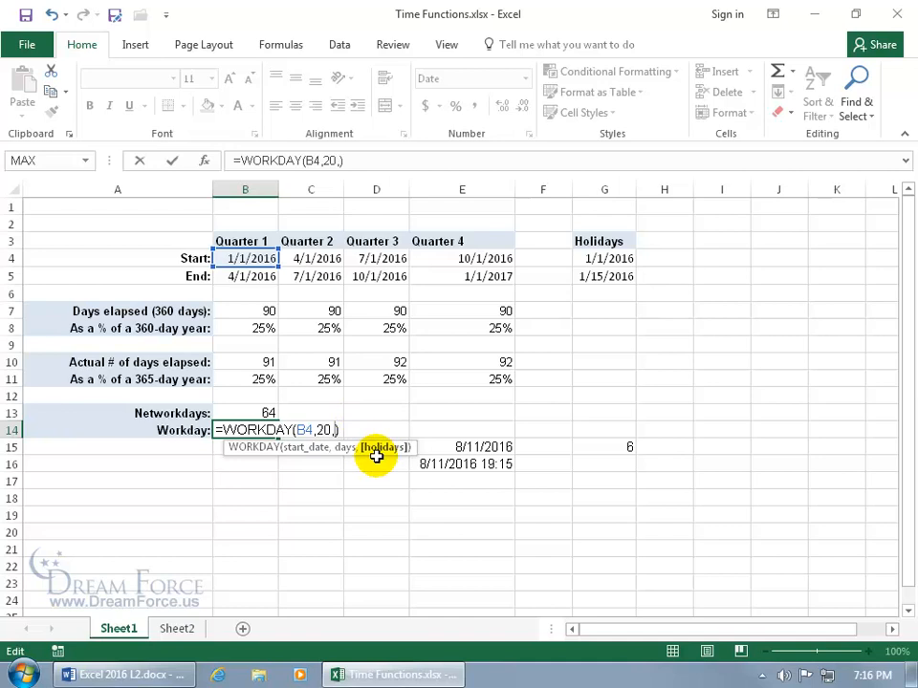
left_click_drag(629, 260, 632, 276)
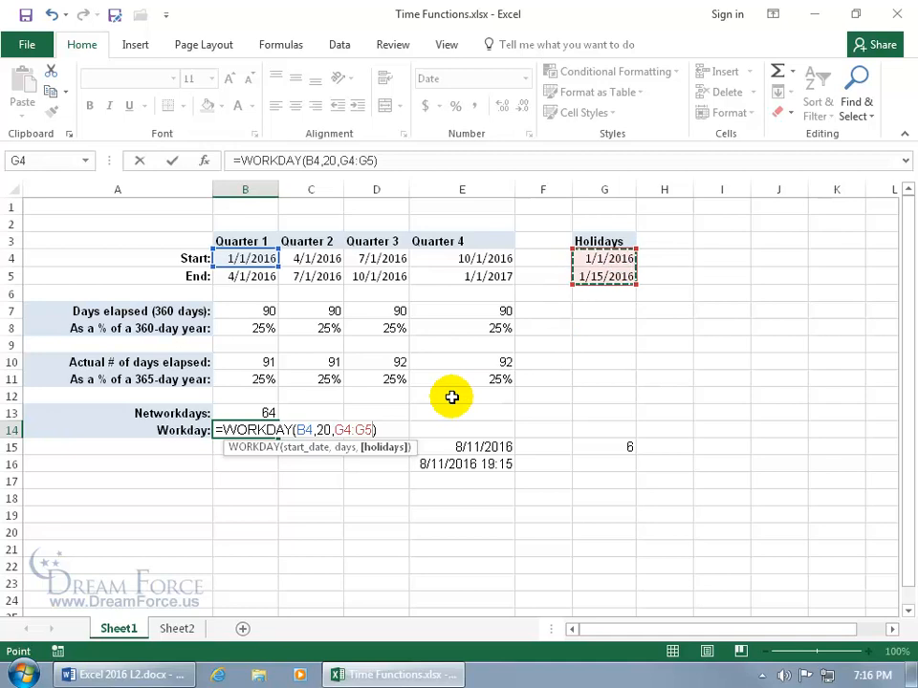
key("ctrl+Return")
key("Return")
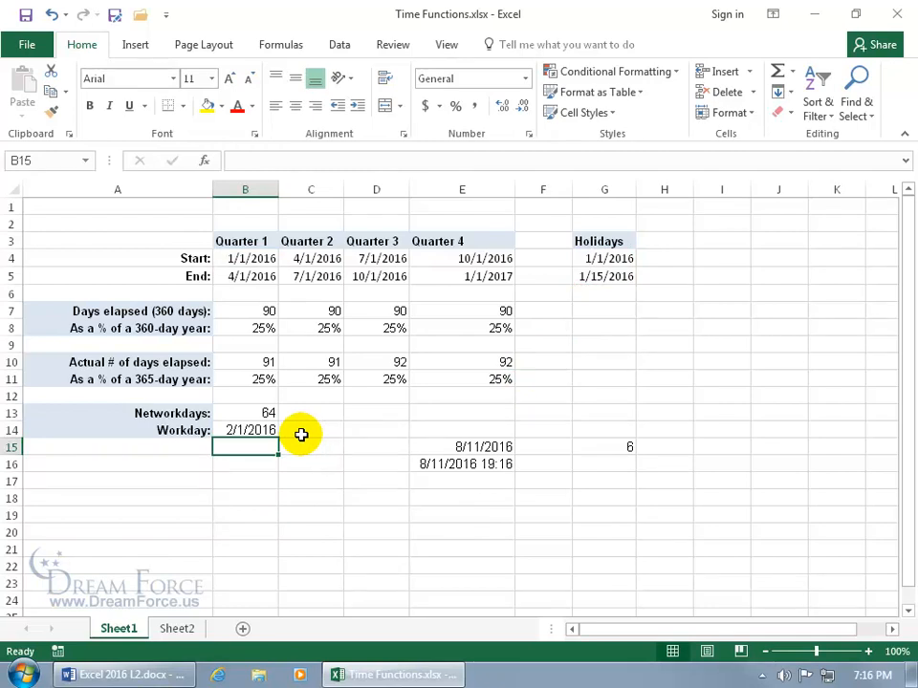
- On Sheet2, enter the formula =(TODAY()-F5)/365 in K5 to calculate the first employee's years employed from the hire date
left_click(182, 628)
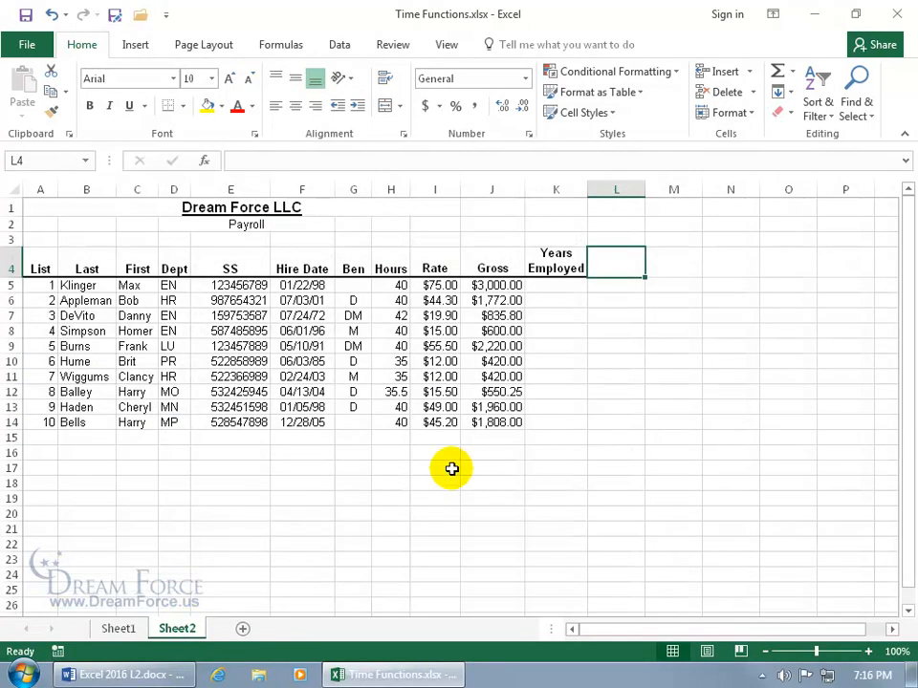
left_click(564, 289)
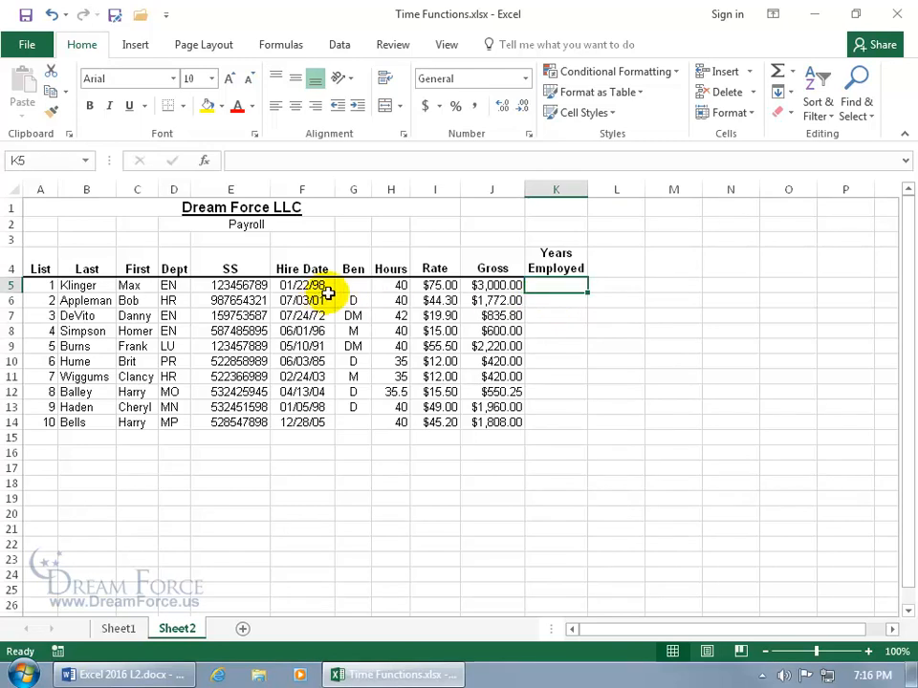
double_click(571, 287)
type("=(")
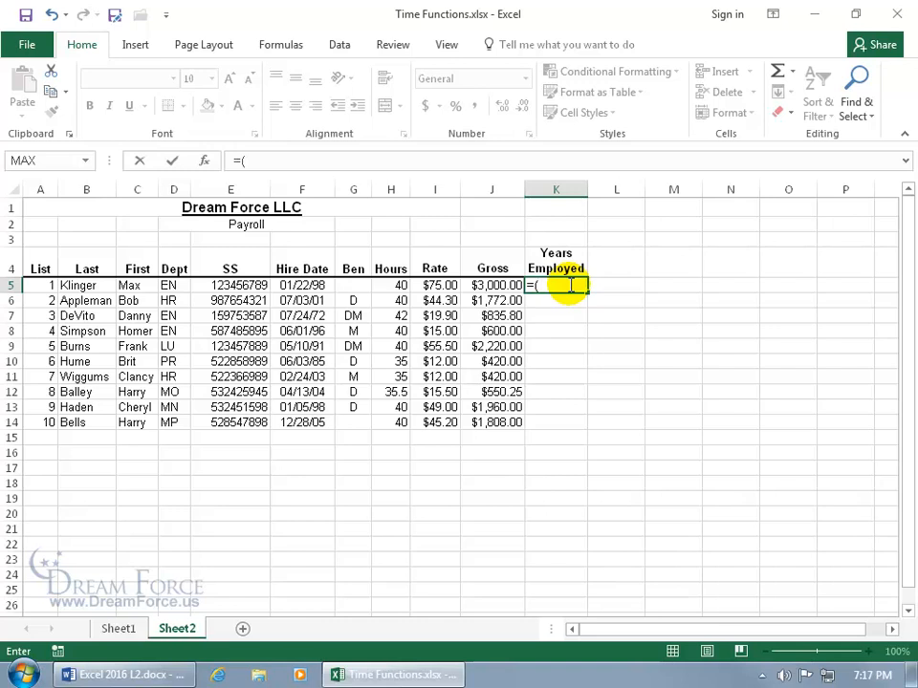
type("today")
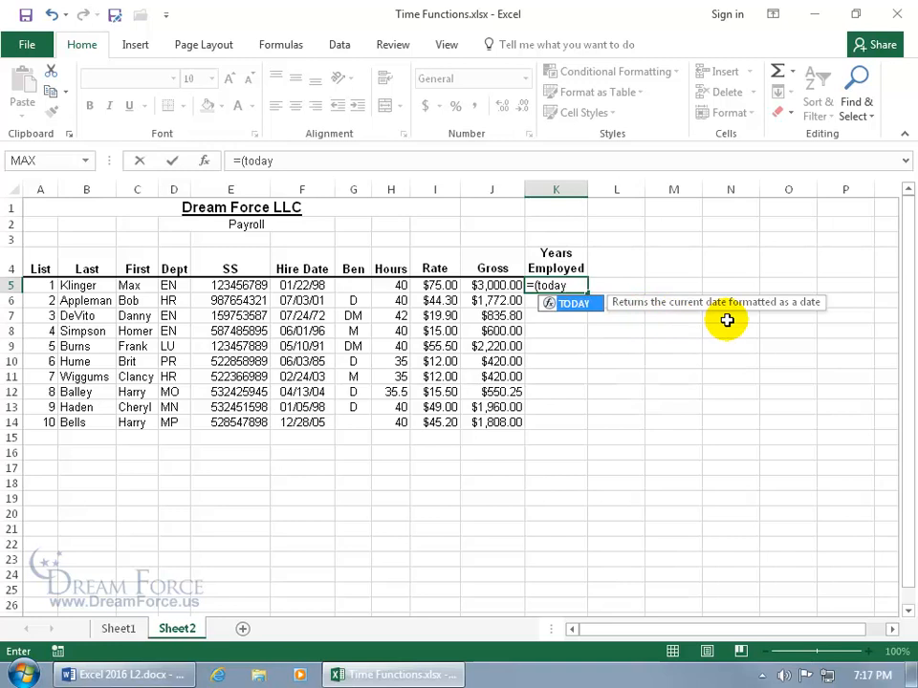
key("Tab")
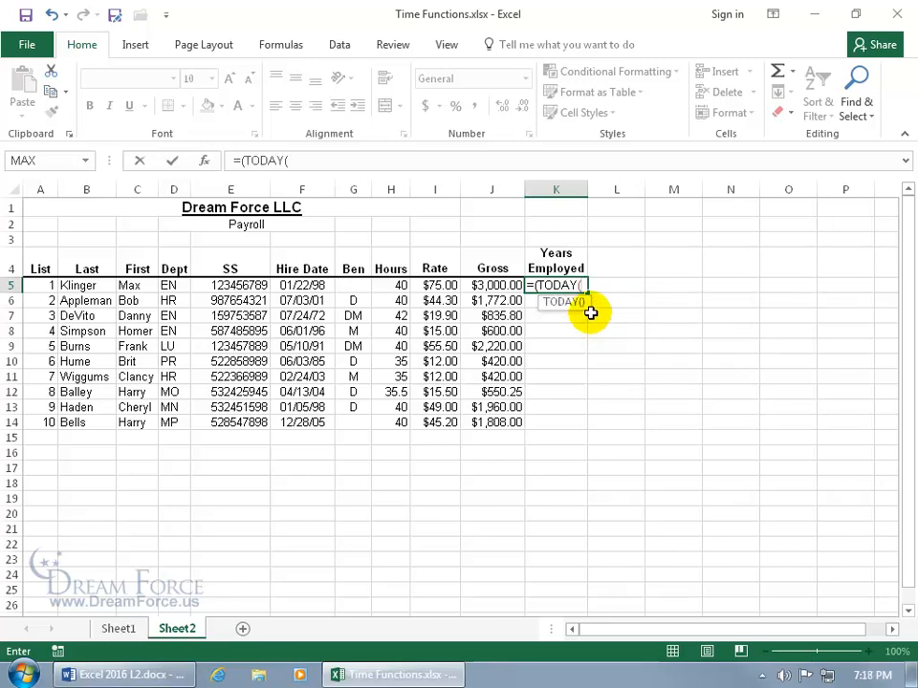
type(")-")
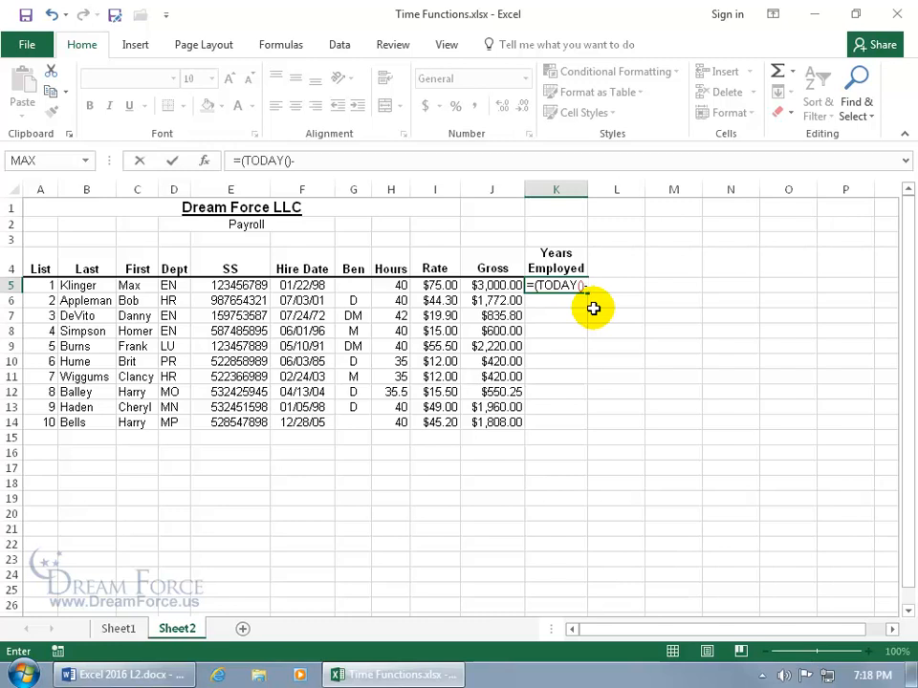
left_click(306, 285)
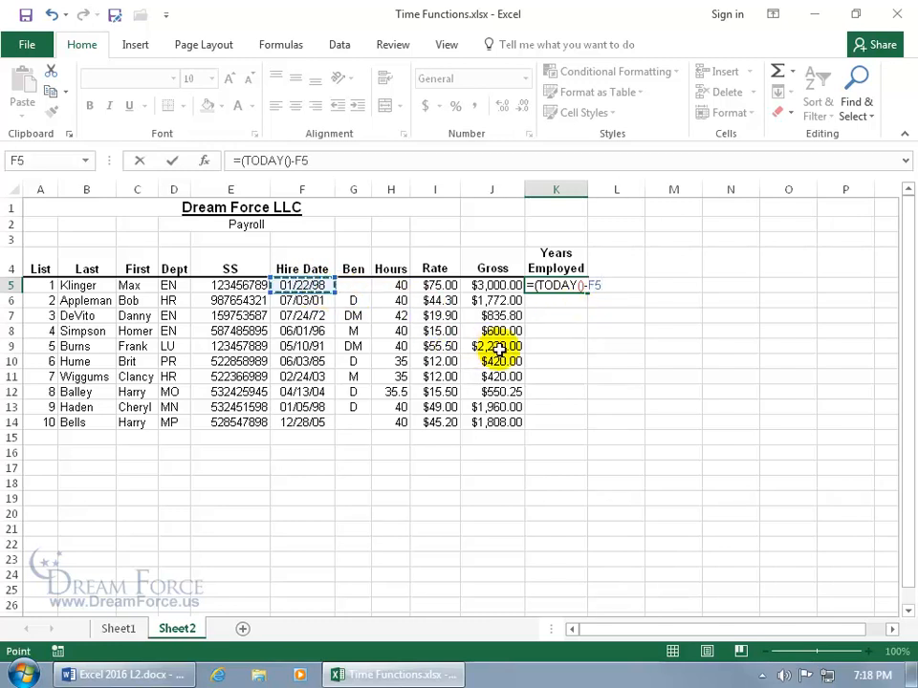
type(")")
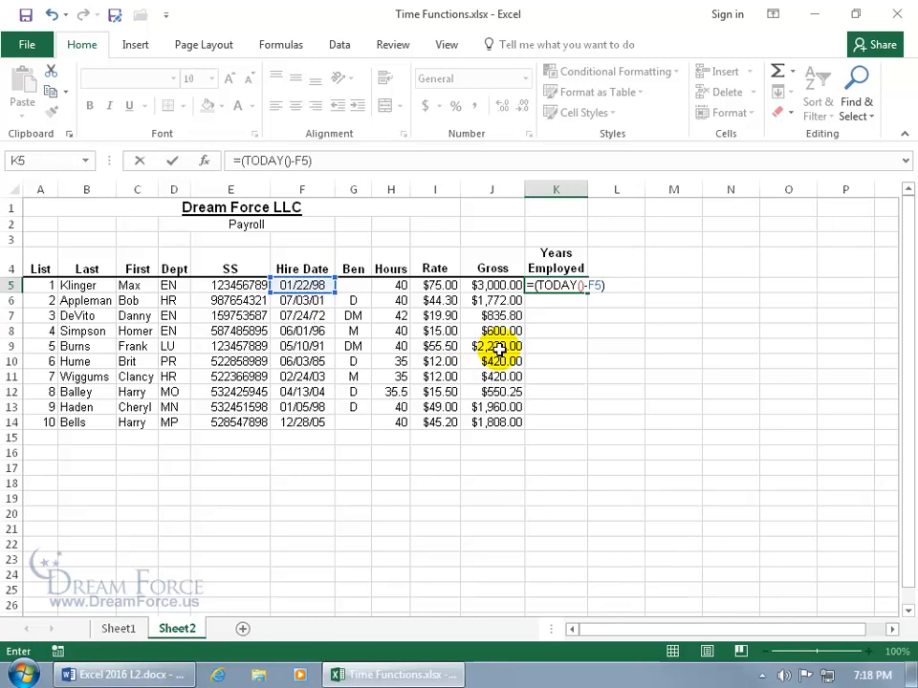
type("/365")
key("Return")
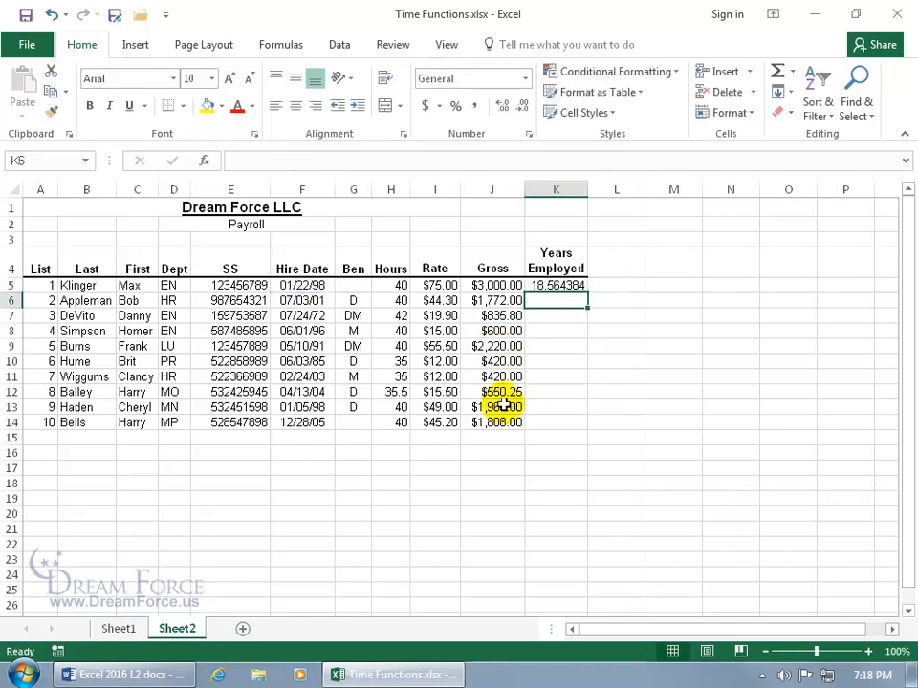
- Show the years employed in K5 with two decimal places and fill the formula down the Years Employed column
left_click(565, 286)
left_click(565, 286)
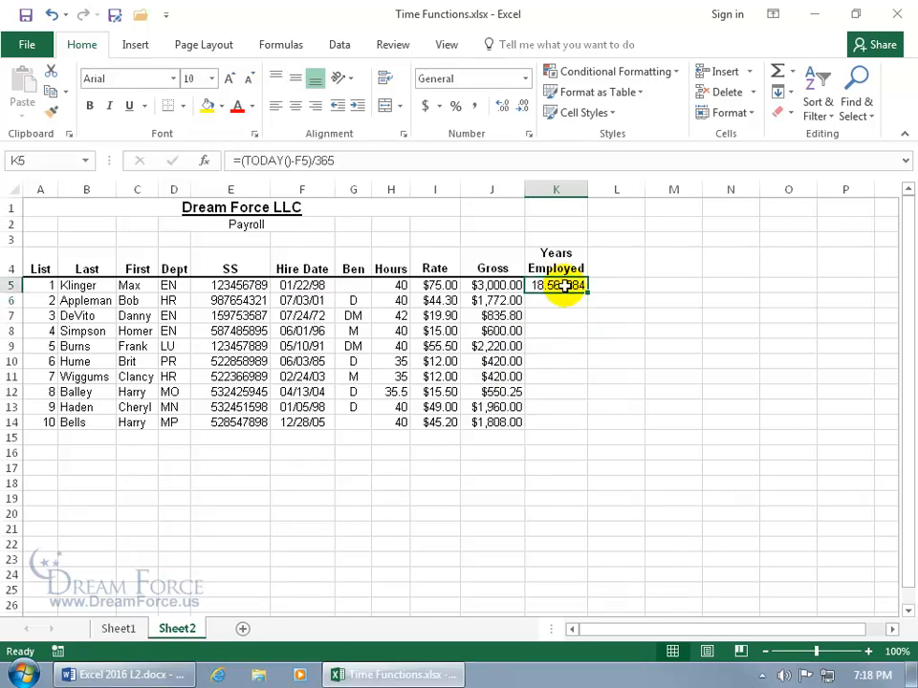
left_click(523, 107)
left_click(524, 107)
left_click(524, 107)
left_click(524, 107)
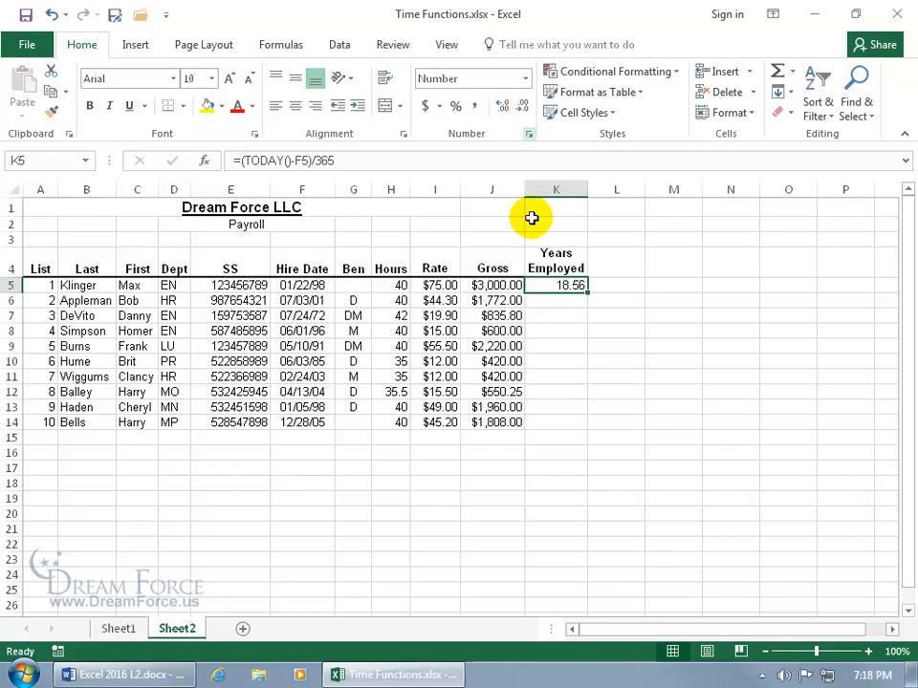
double_click(590, 294)
left_click(571, 314)
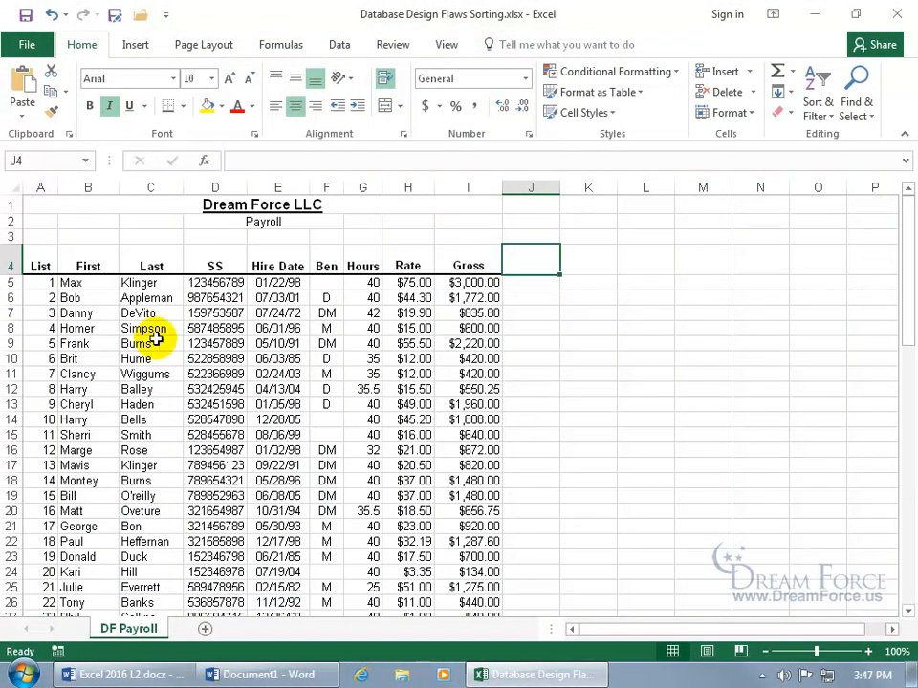
- Review the Database Design Flaws list in the Word document and compare it with the First name column of the Excel payroll list
left_click(97, 300)
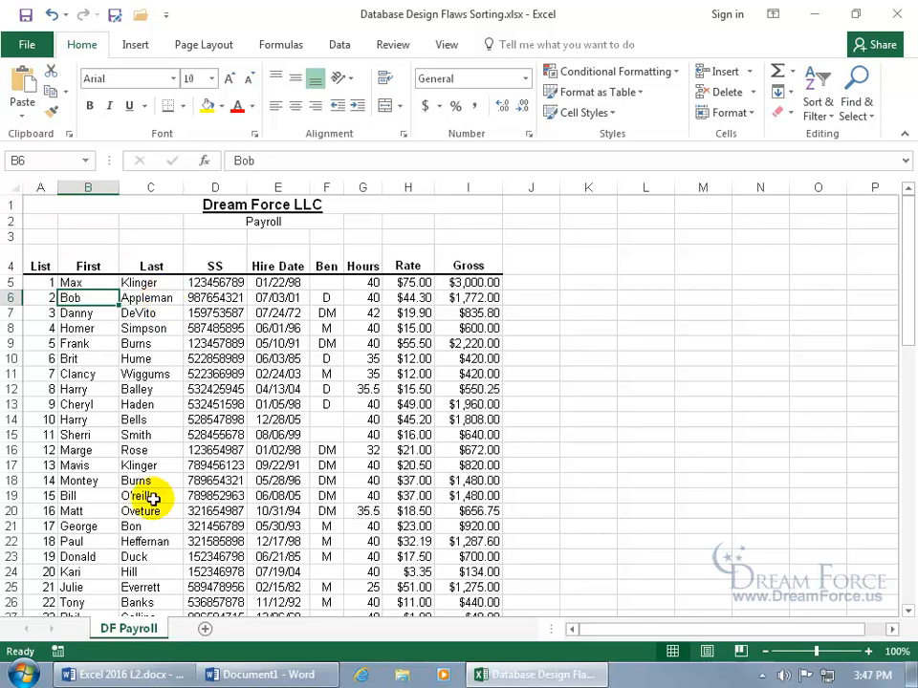
left_click(249, 675)
left_click(434, 389)
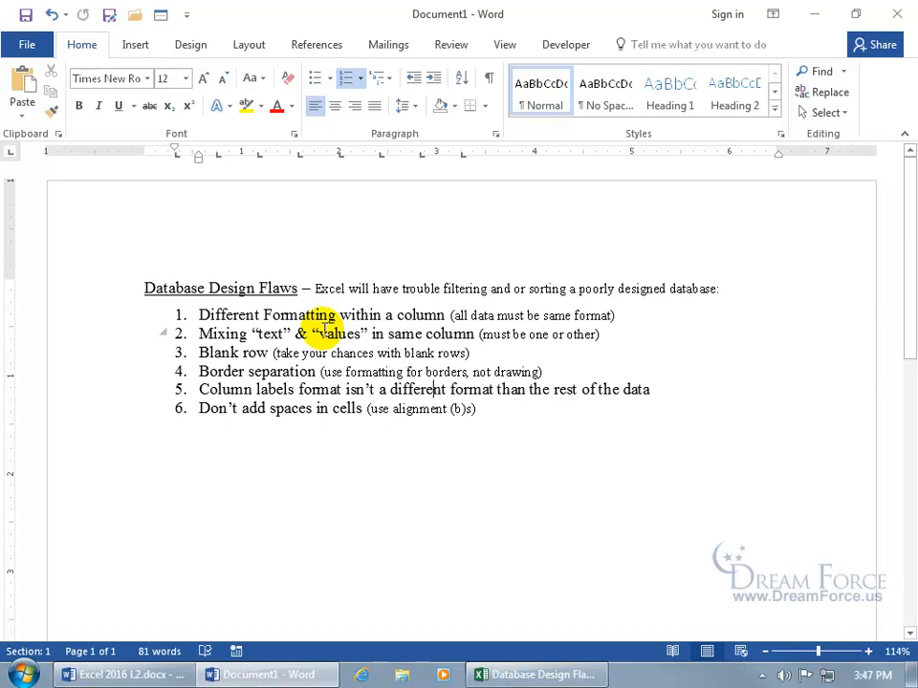
left_click(540, 673)
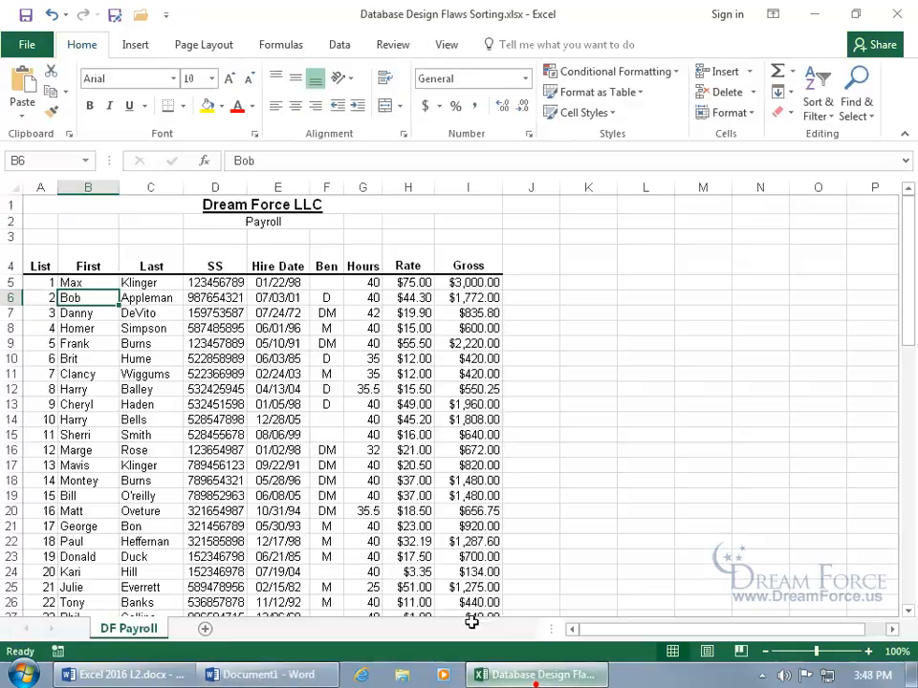
left_click(91, 404)
left_click(92, 374)
left_click(90, 344)
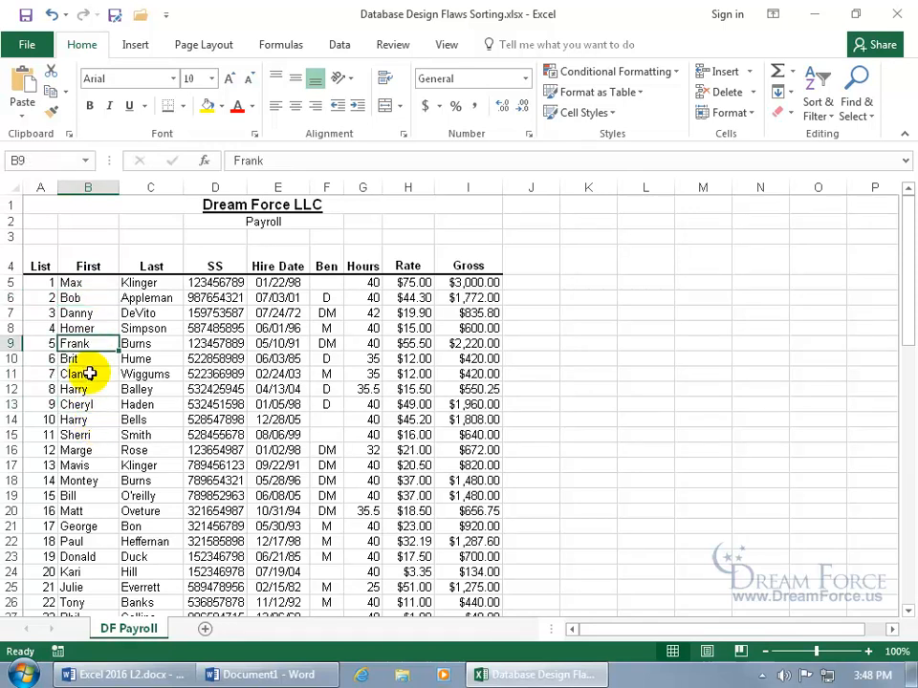
left_click(88, 374)
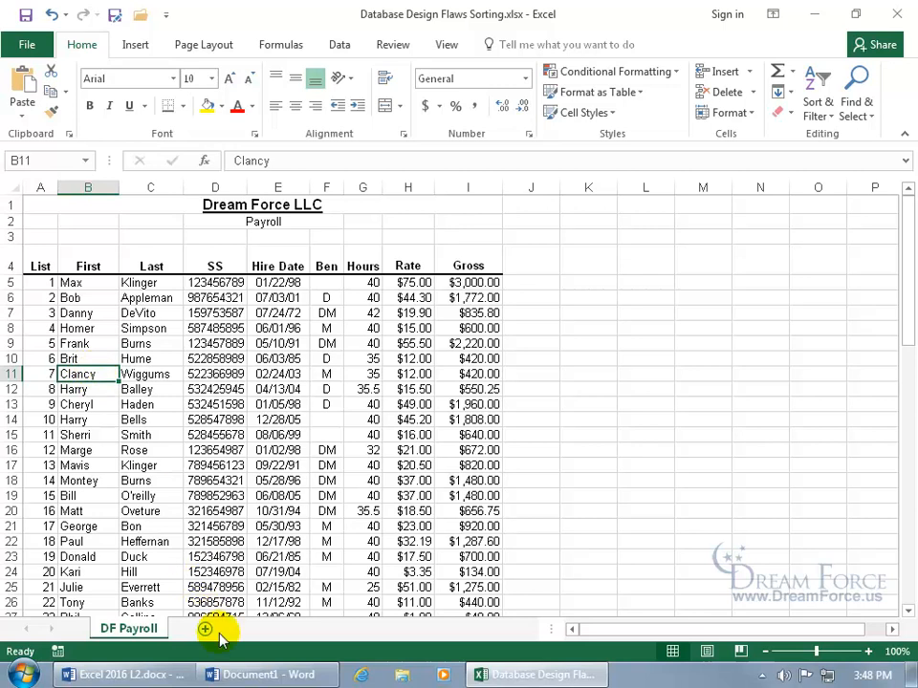
left_click(263, 675)
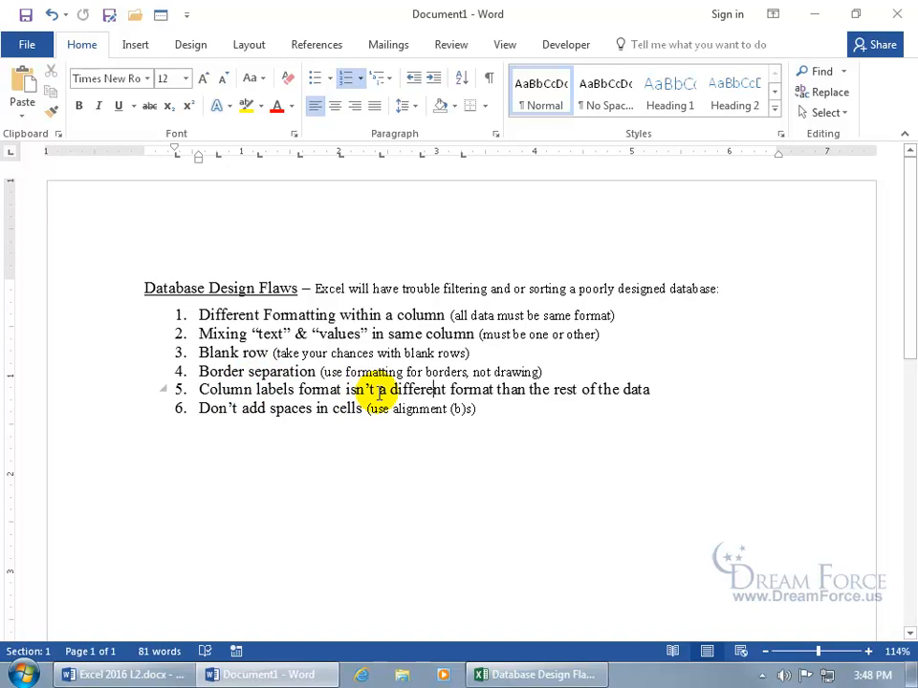
- Switch back to the Excel payroll workbook and apply a thick bottom border to the column labels in A4:I4
left_click(541, 672)
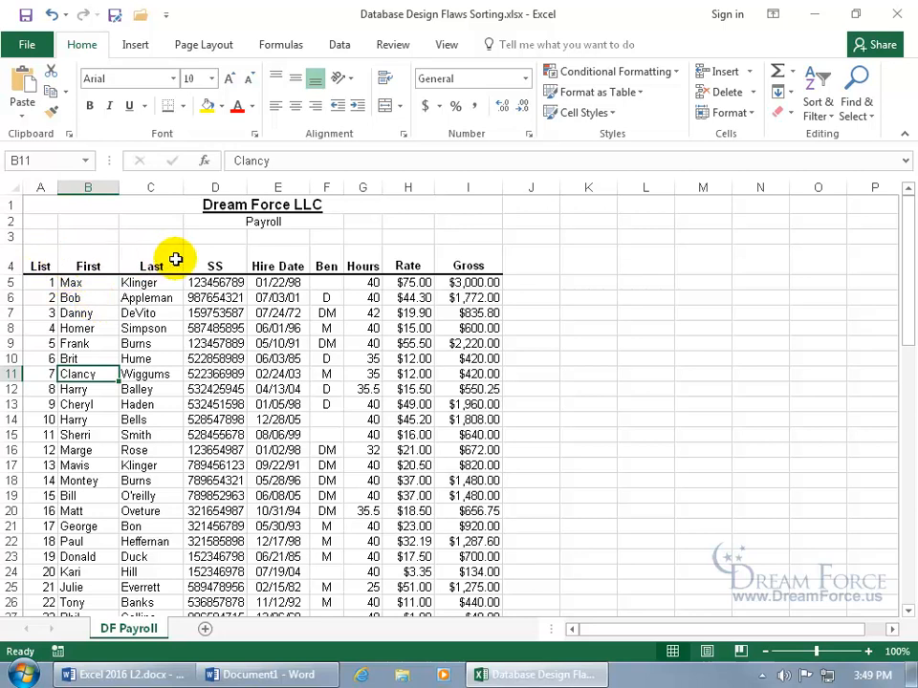
left_click_drag(50, 263, 468, 255)
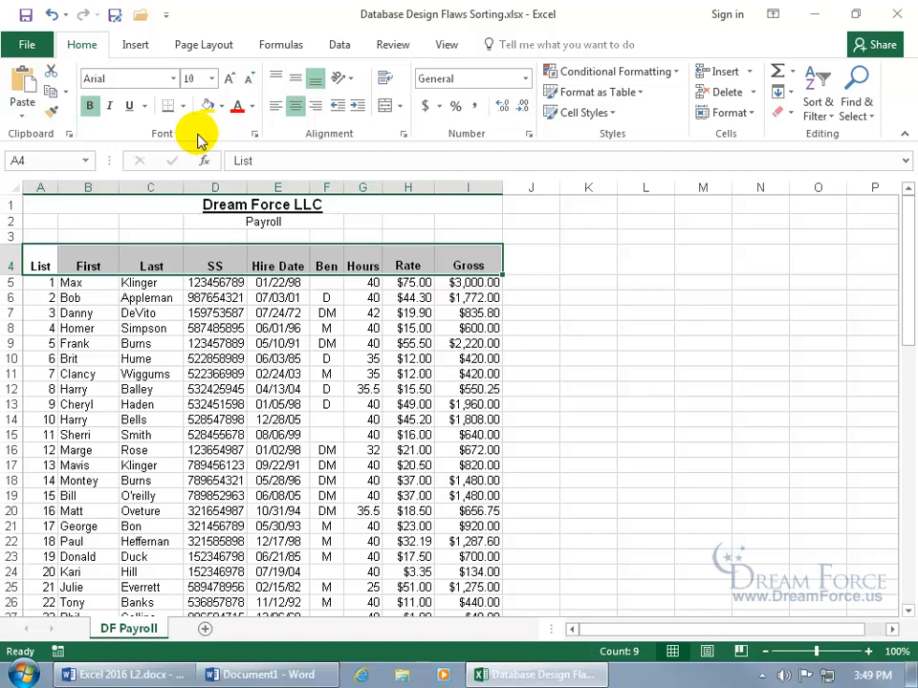
left_click(184, 106)
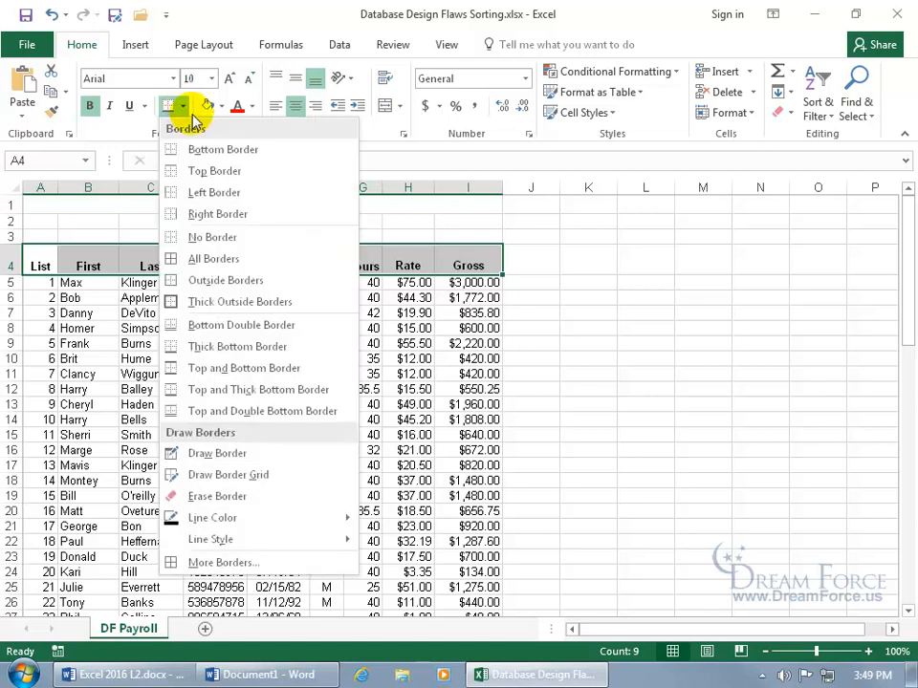
left_click(238, 349)
left_click(268, 313)
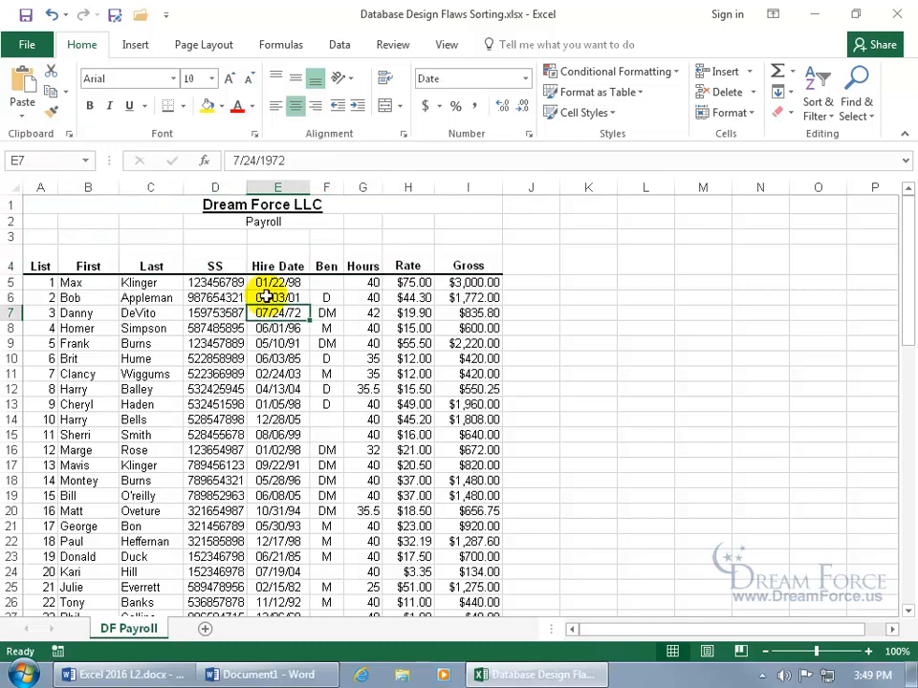
- Check the column label format rule in the Word flaws list against the SS column label in the Excel payroll sheet
left_click(277, 674)
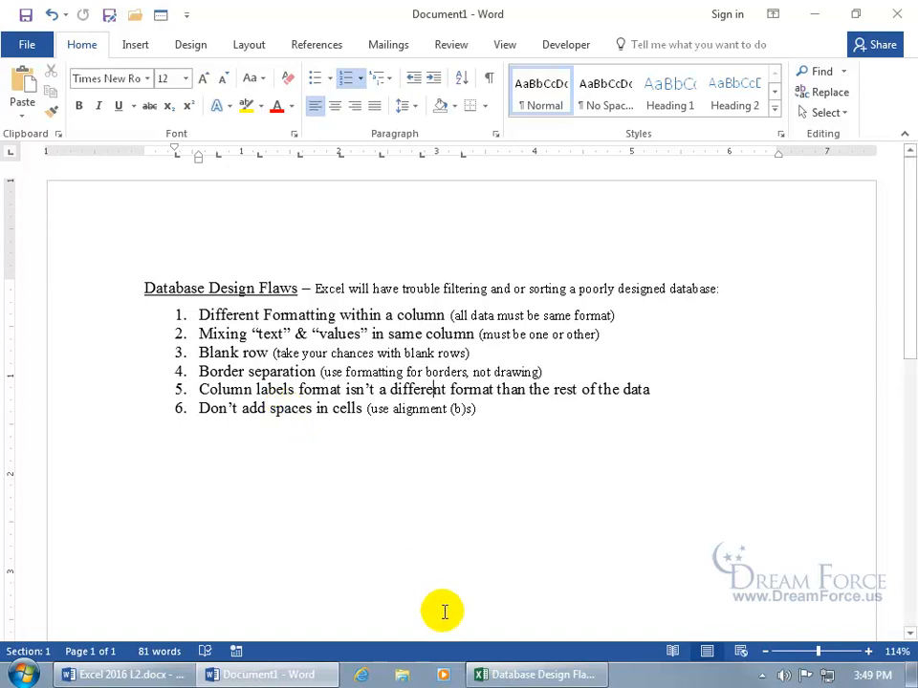
left_click(491, 673)
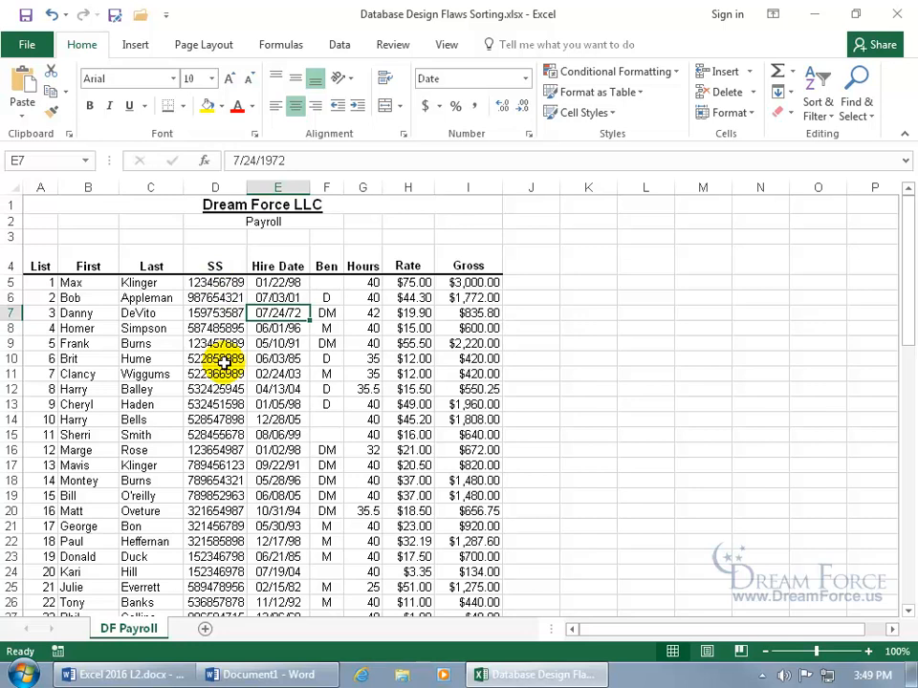
left_click(216, 266)
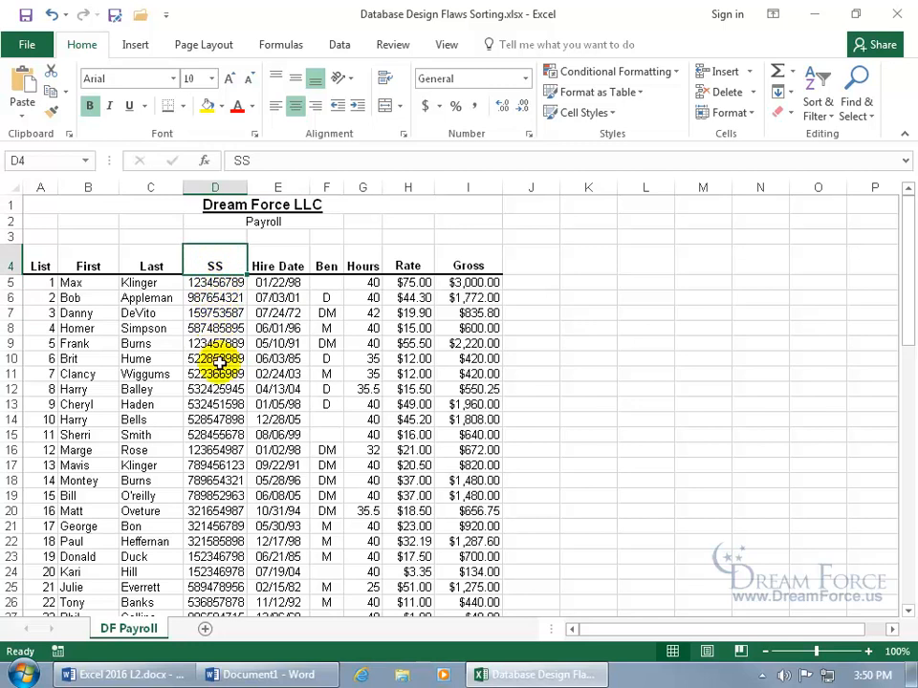
left_click(262, 675)
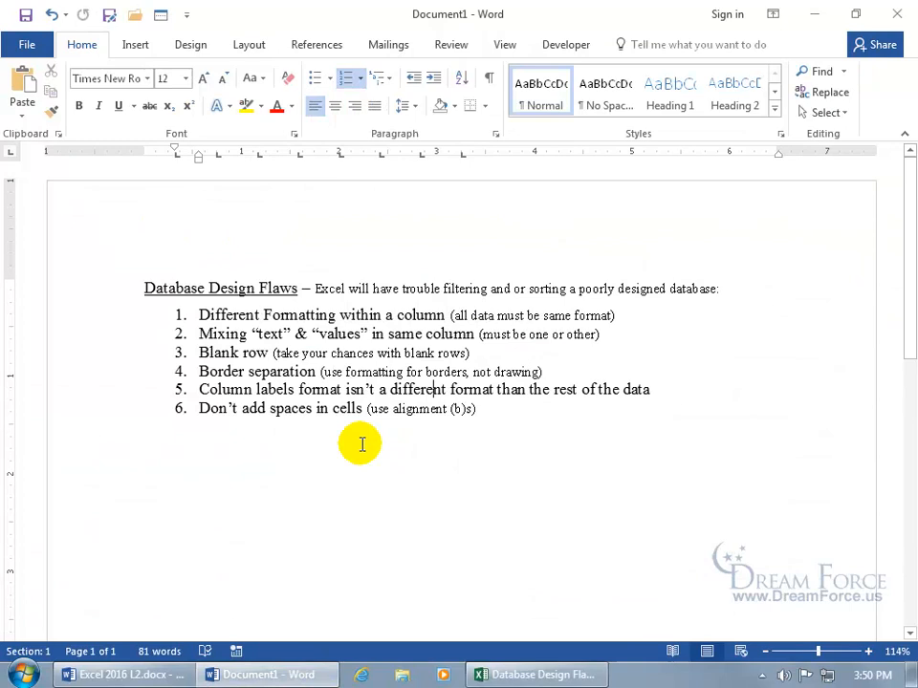
- Switch to the Excel payroll workbook, try offsetting the last name in C9 with leading spaces, and undo the edit
left_click(531, 674)
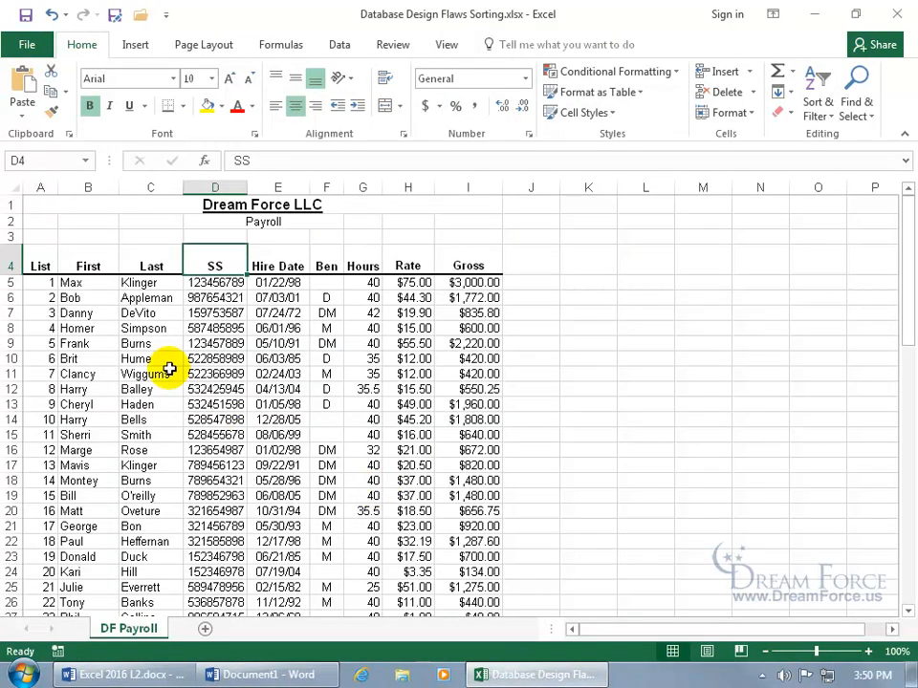
left_click(139, 345)
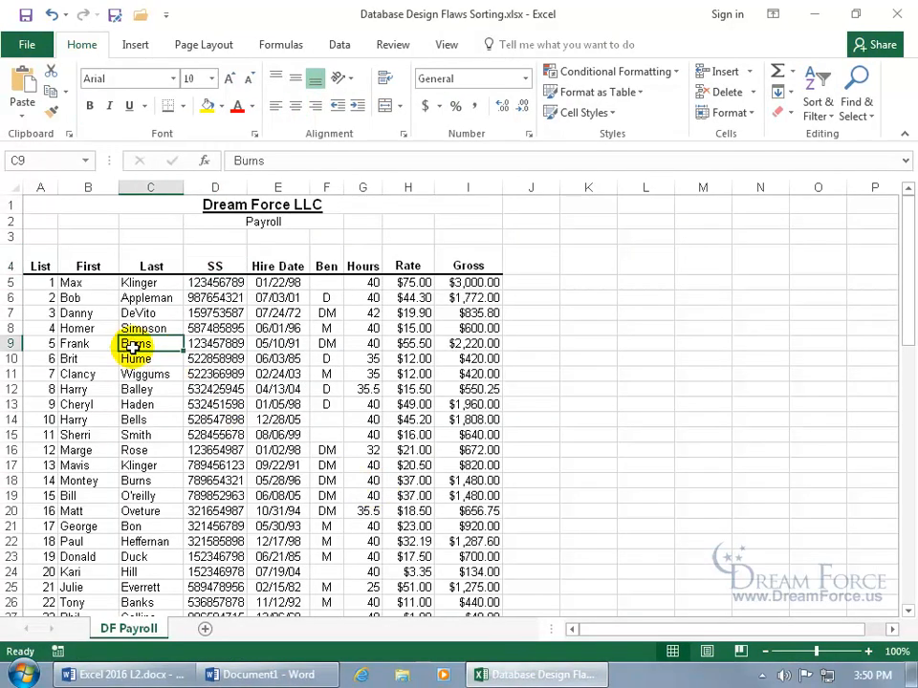
double_click(134, 346)
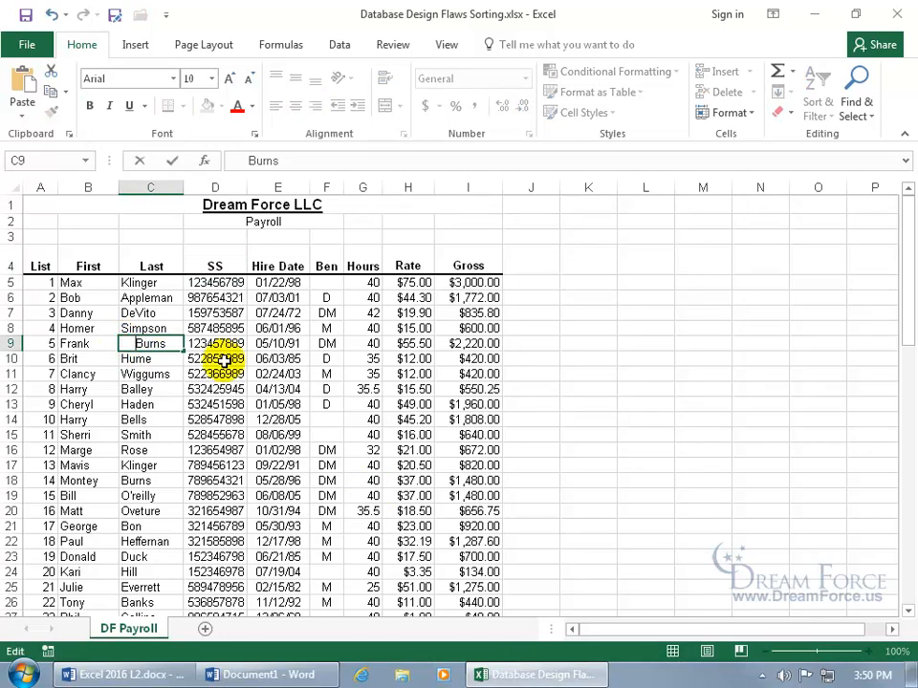
key("Return")
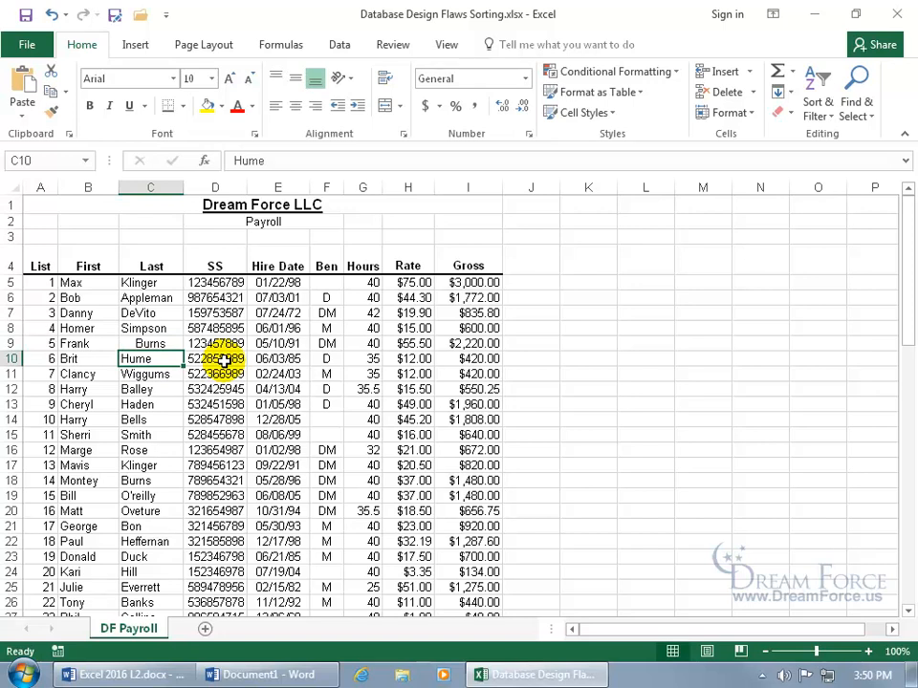
left_click(51, 15)
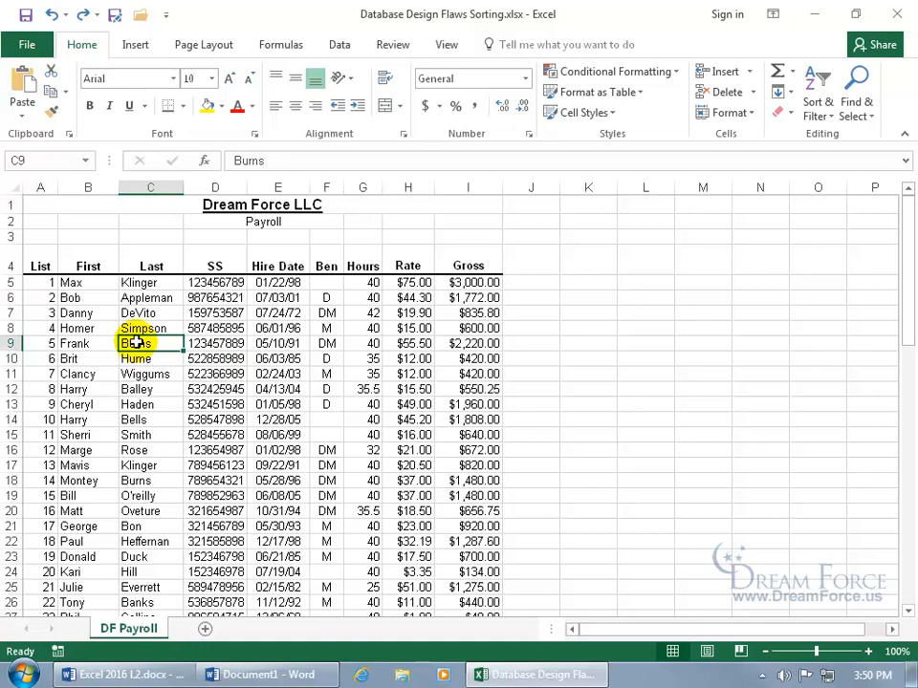
- Try center alignment and an increased indent on the last name in C9, undoing each change
left_click(295, 106)
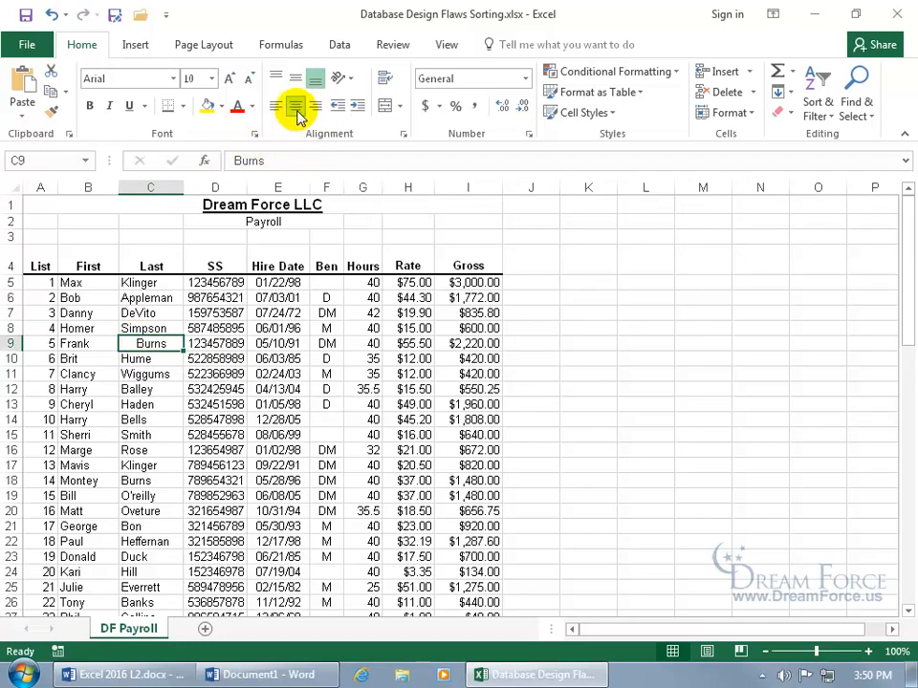
left_click(52, 14)
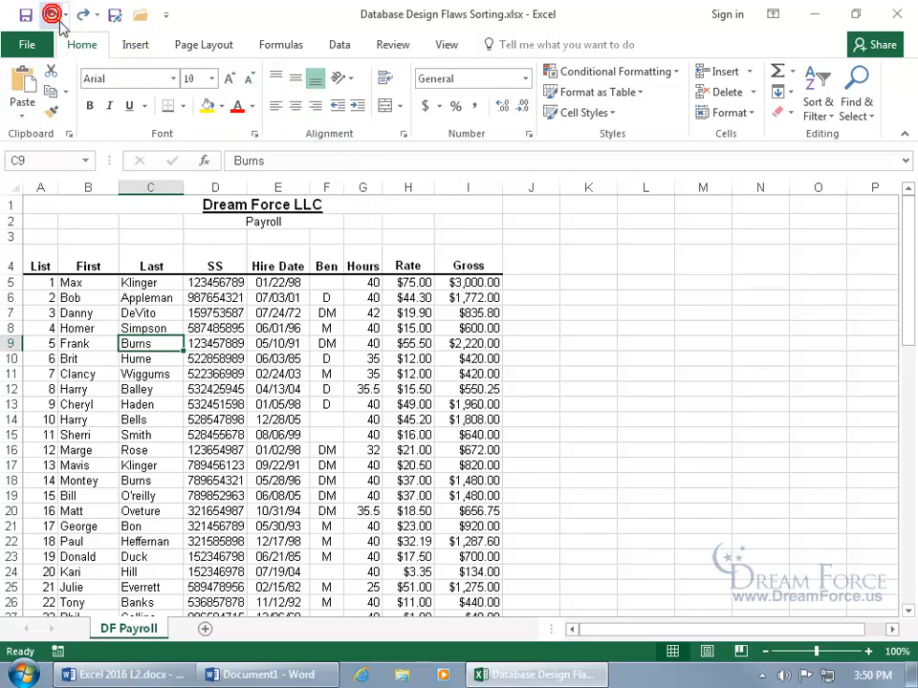
left_click(354, 106)
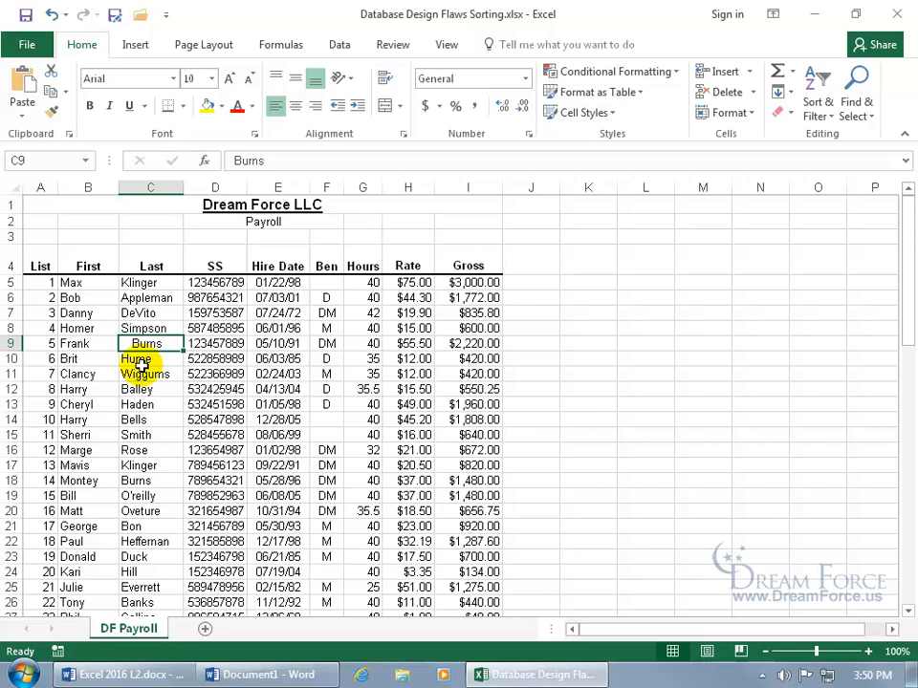
left_click(50, 14)
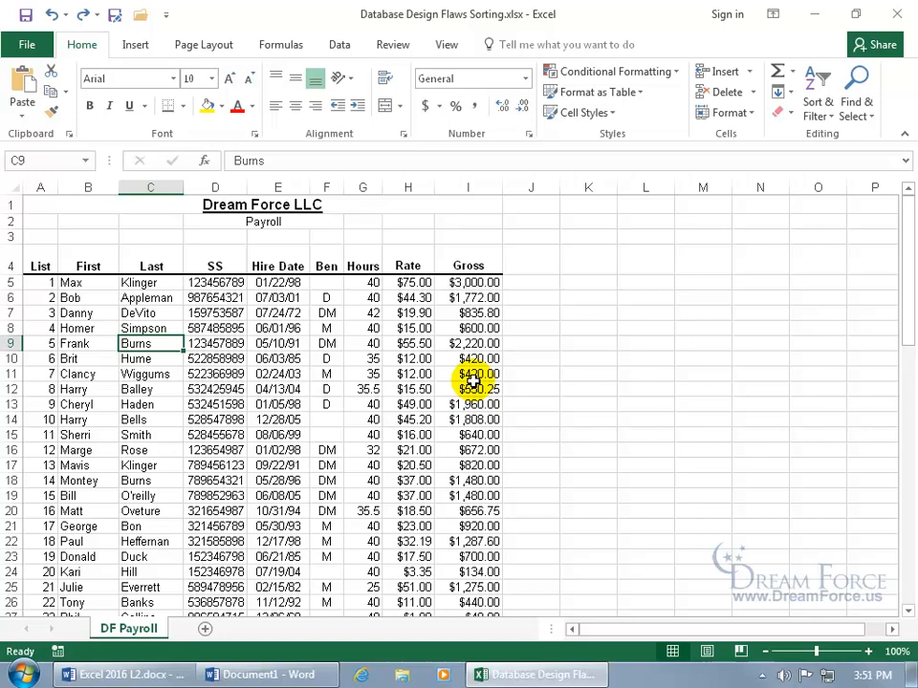
- Sort the payroll records by the First column from A to Z
left_click(76, 328)
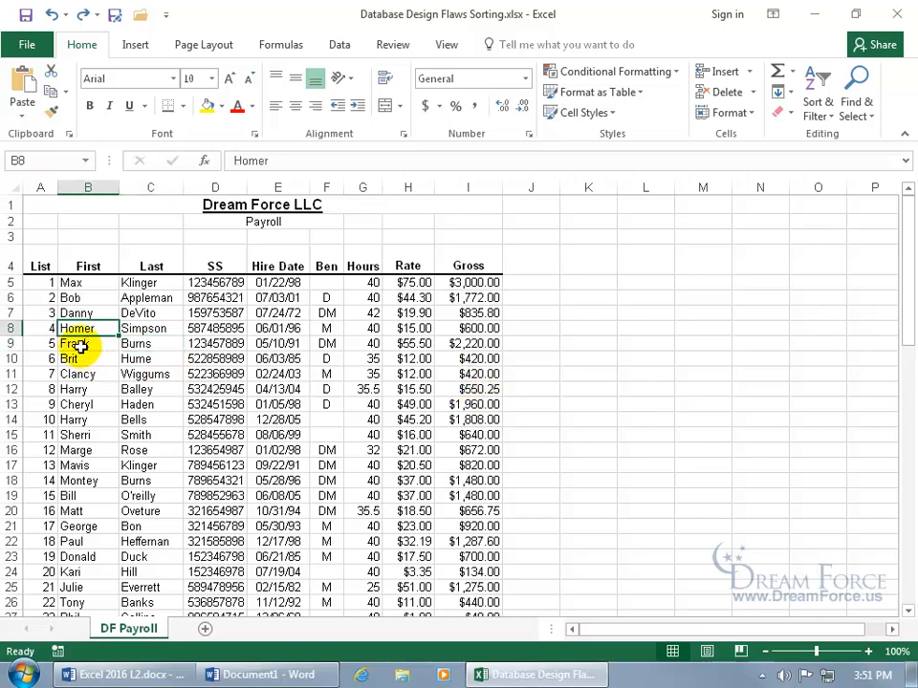
left_click(81, 299)
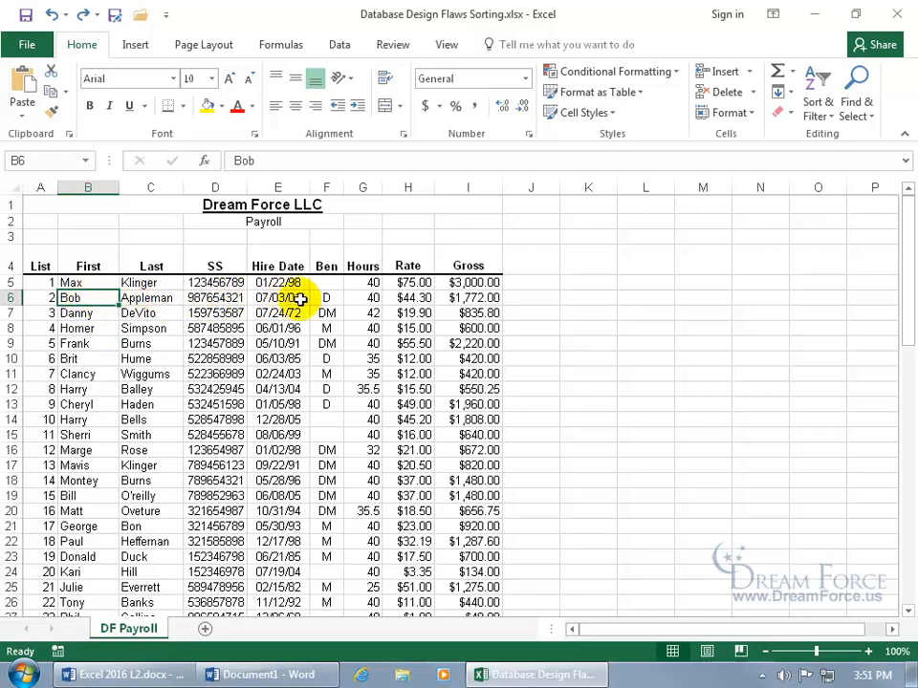
right_click(89, 298)
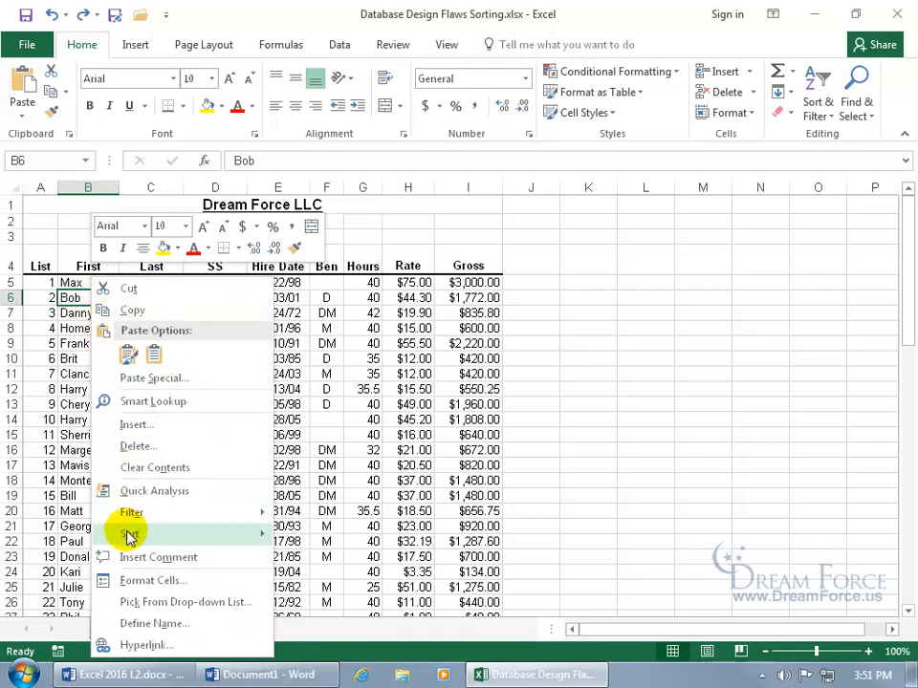
mouse_move(128, 535)
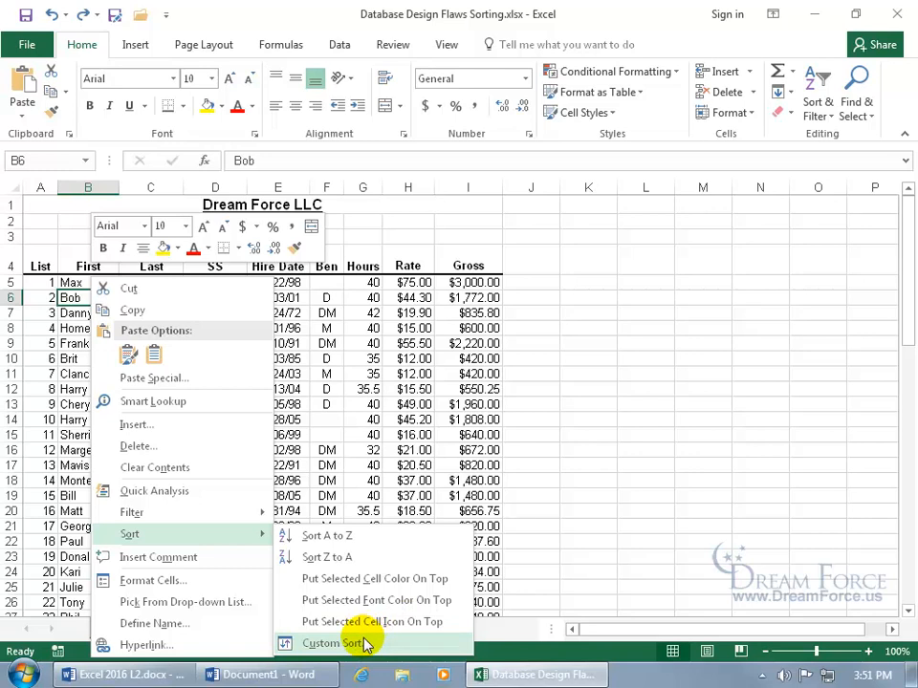
left_click(327, 536)
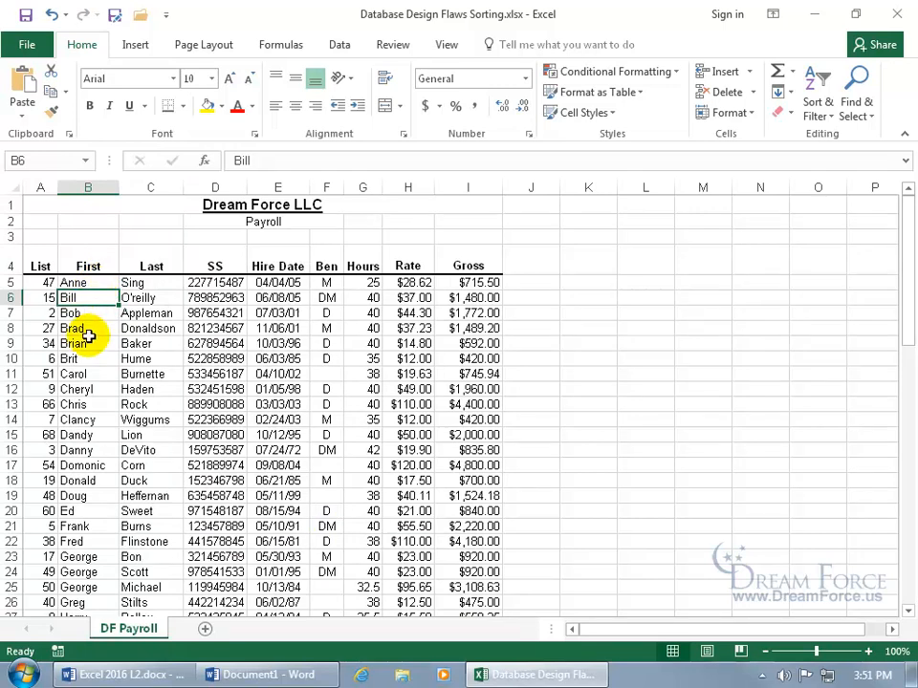
left_click(90, 314)
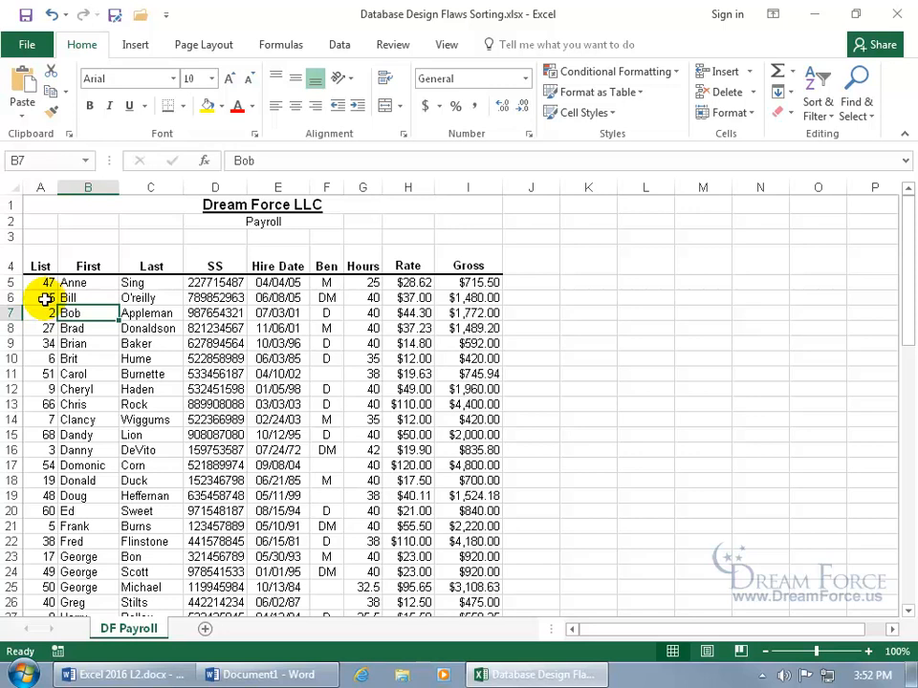
- Return the payroll records to numeric order by sorting the List column from smallest to largest
left_click(44, 298)
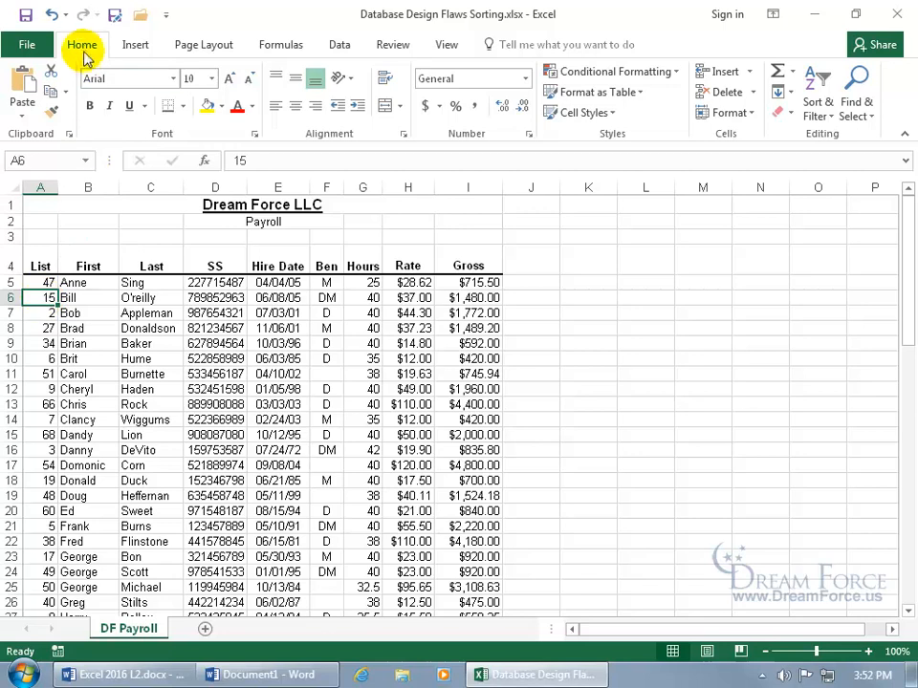
left_click(818, 108)
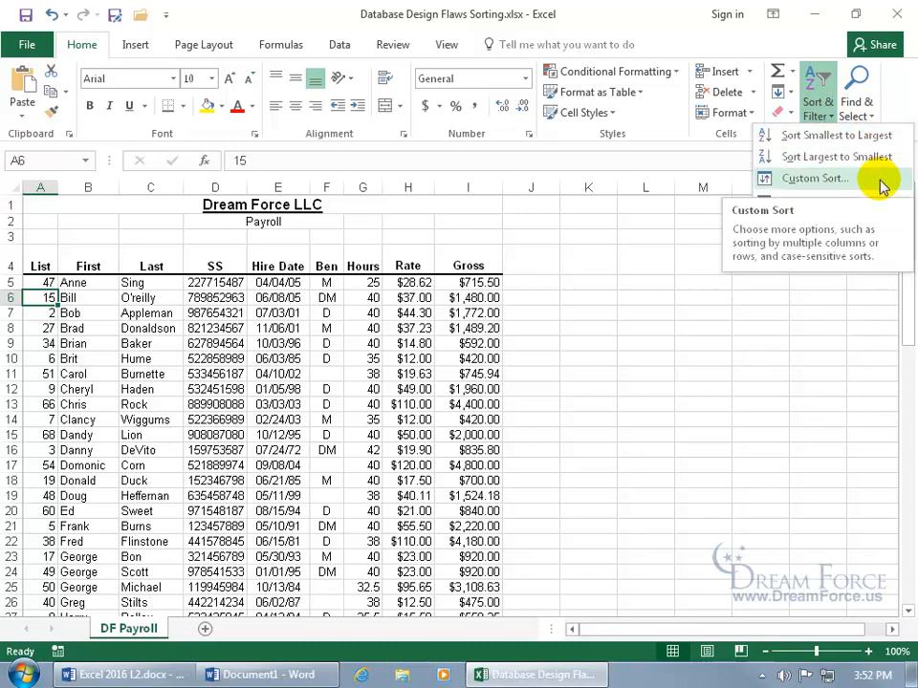
left_click(855, 135)
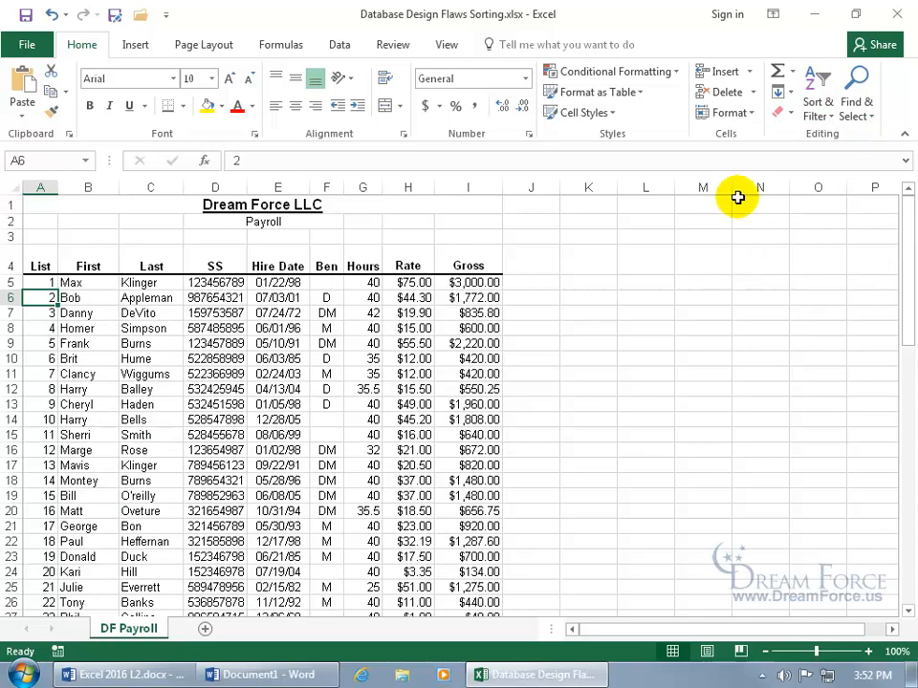
- Apply a custom sort to the payroll list on the values of the Last column in Z to A order
left_click(340, 43)
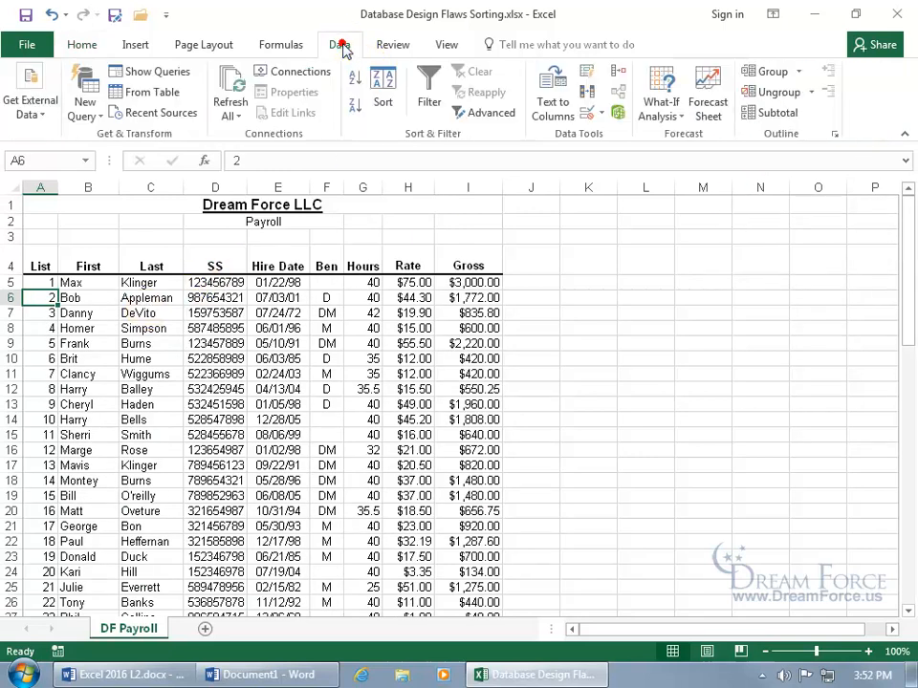
left_click(383, 110)
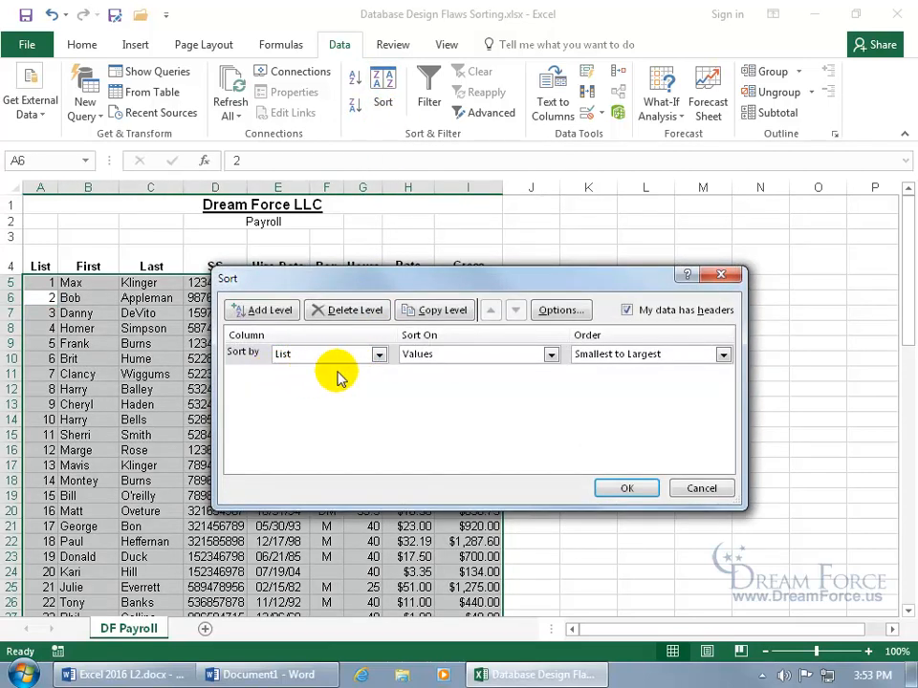
left_click(376, 356)
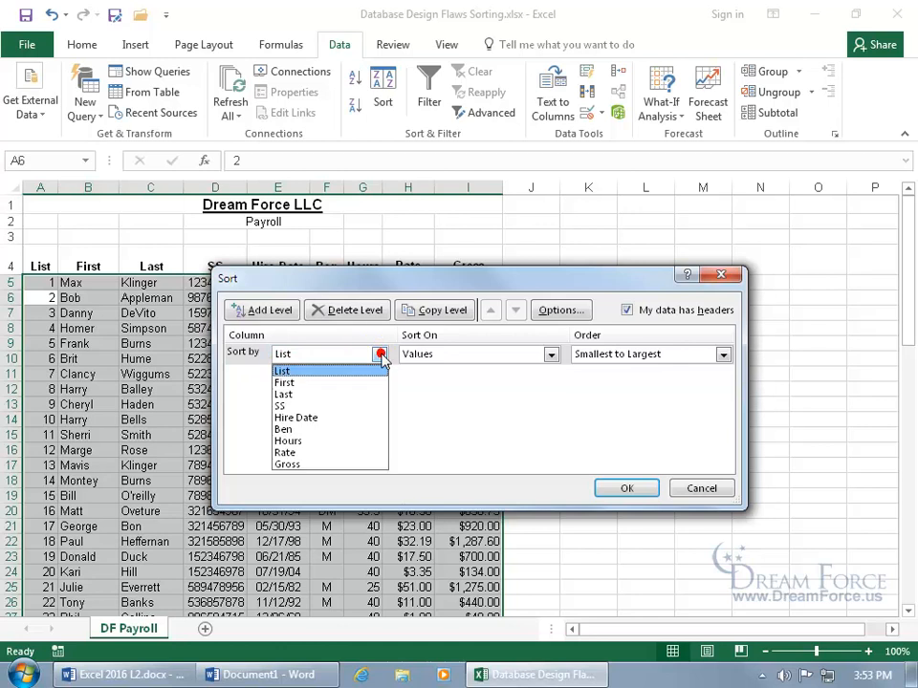
left_click(344, 396)
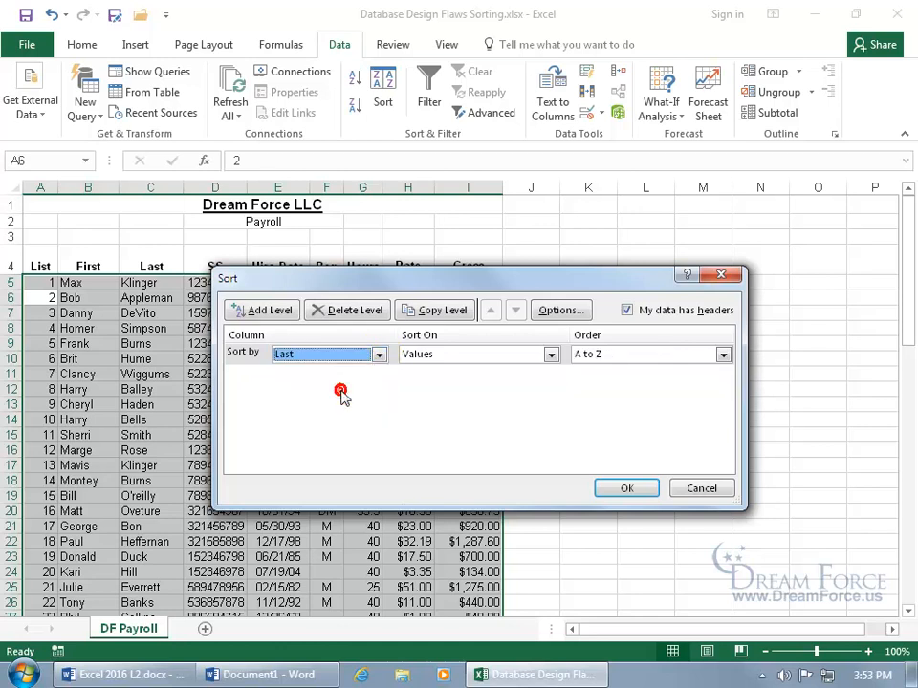
left_click(551, 354)
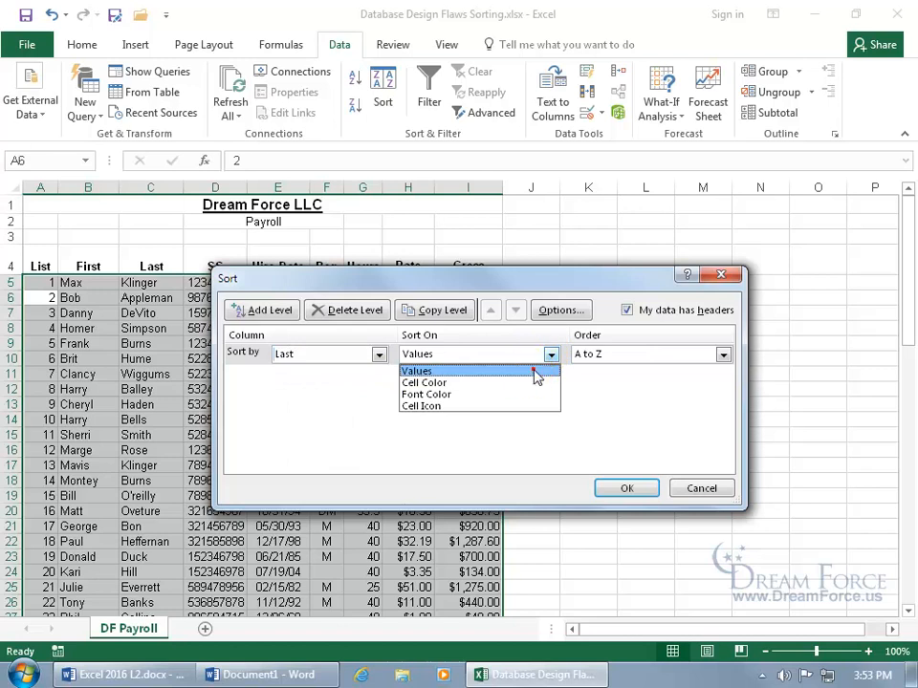
left_click(535, 370)
left_click(722, 355)
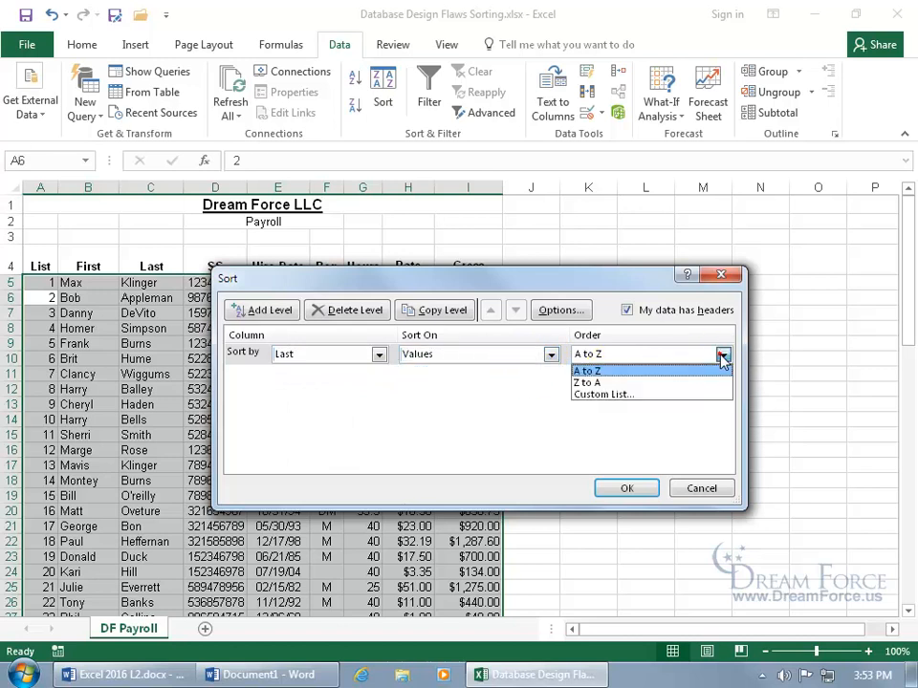
left_click(685, 381)
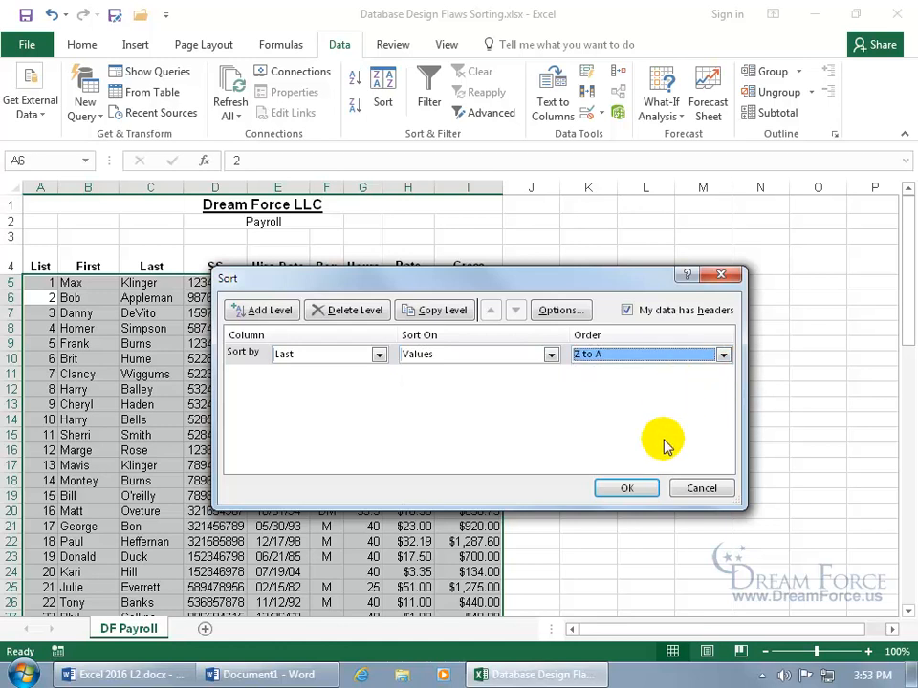
left_click(626, 487)
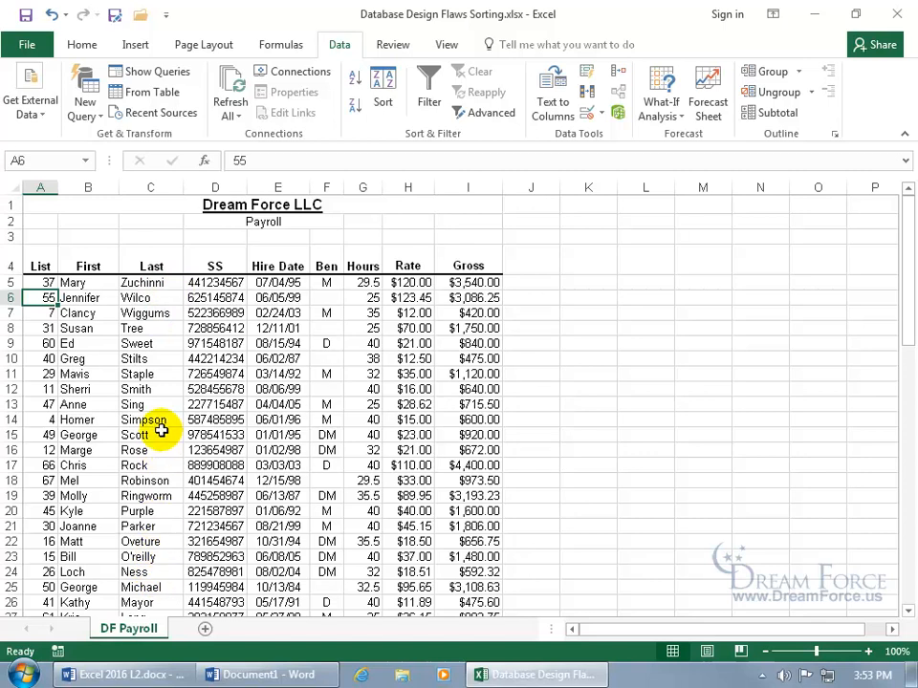
- Delete the existing Last column level from the custom sort settings and apply the empty settings
left_click(386, 85)
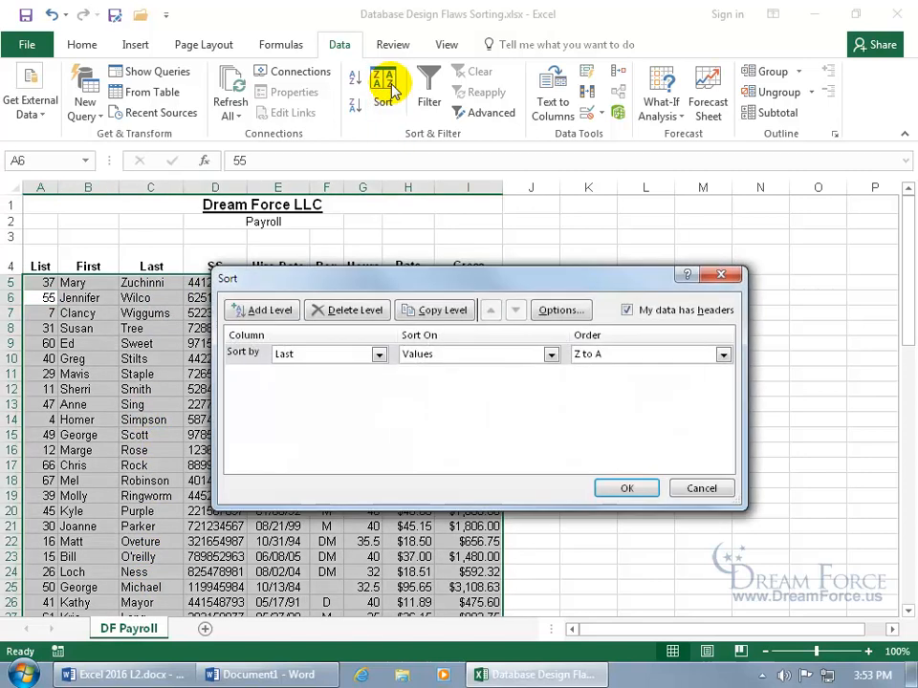
left_click(355, 309)
left_click(625, 488)
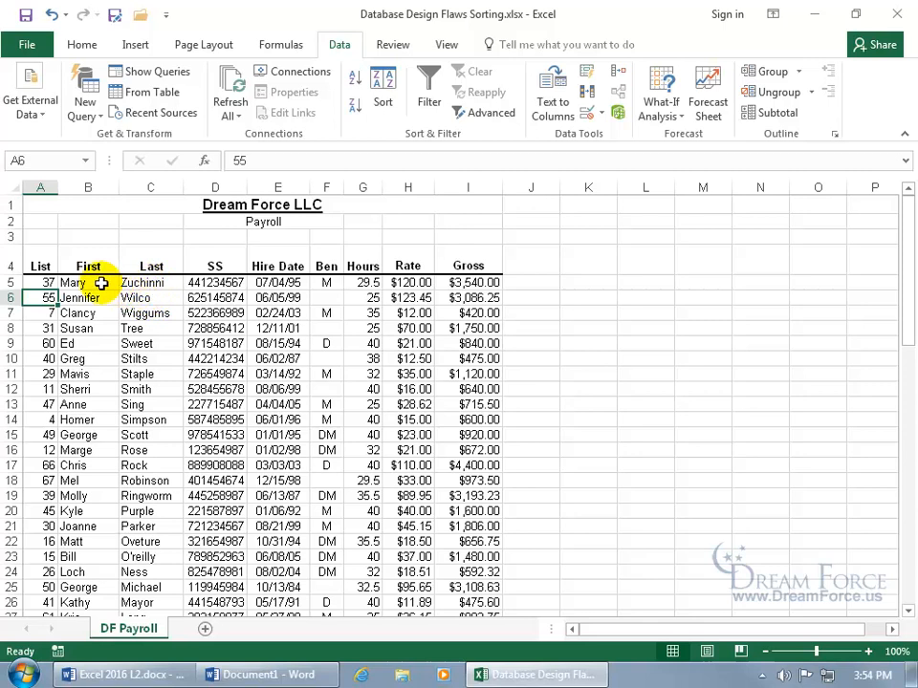
- Custom sort the payroll by Last A to Z, then by First Z to A, and check the first names for the matching last names in C19:C20
left_click(384, 91)
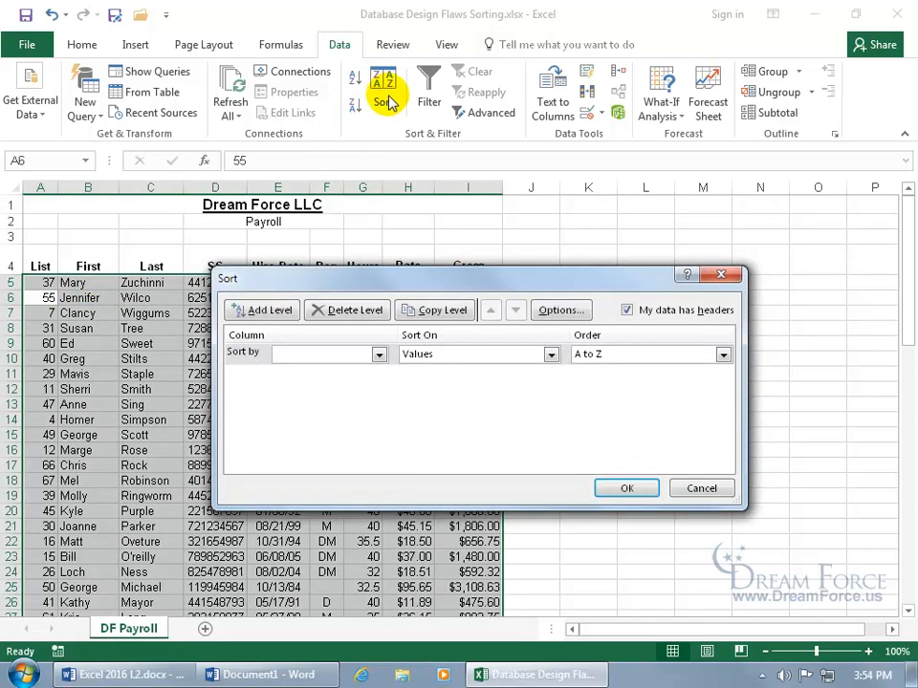
left_click(378, 355)
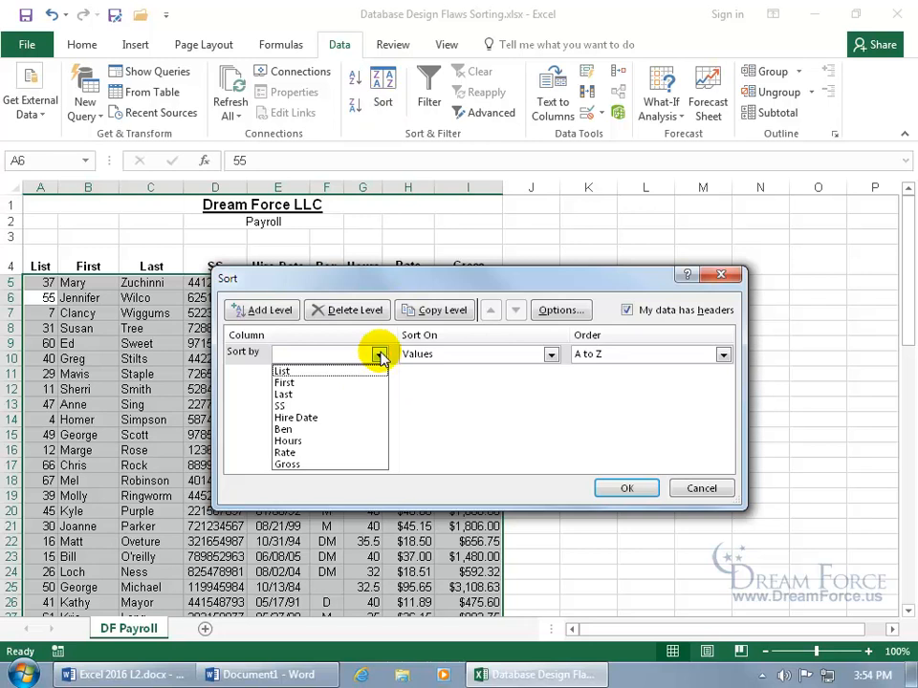
left_click(344, 395)
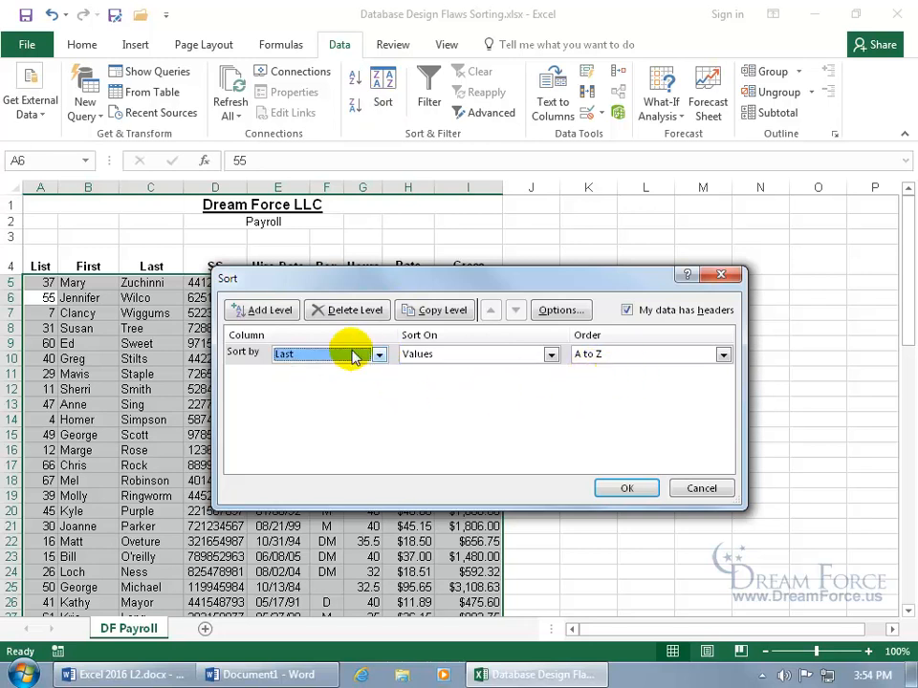
left_click(266, 310)
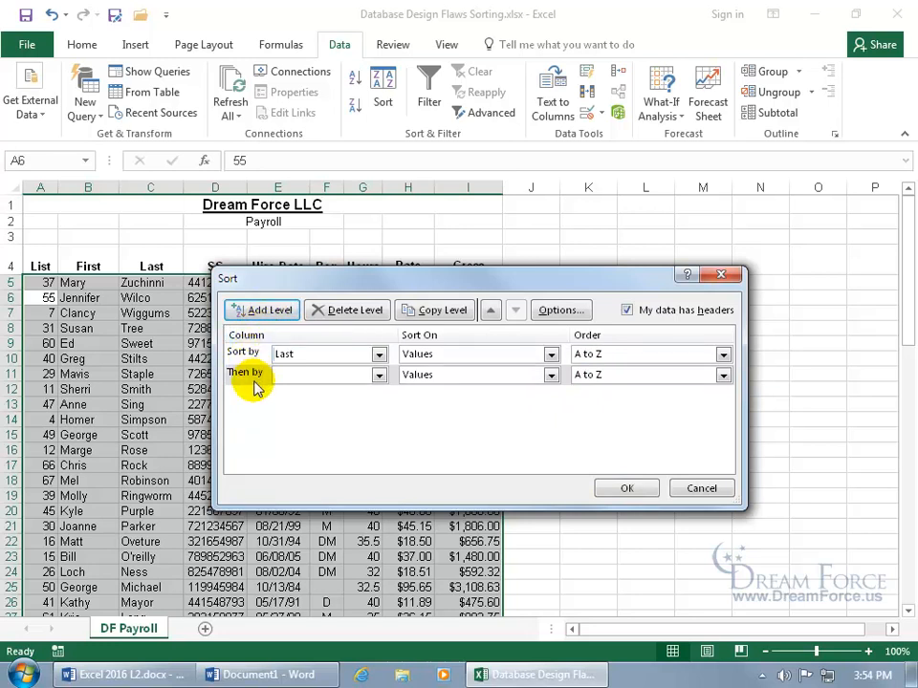
left_click(379, 374)
left_click(362, 403)
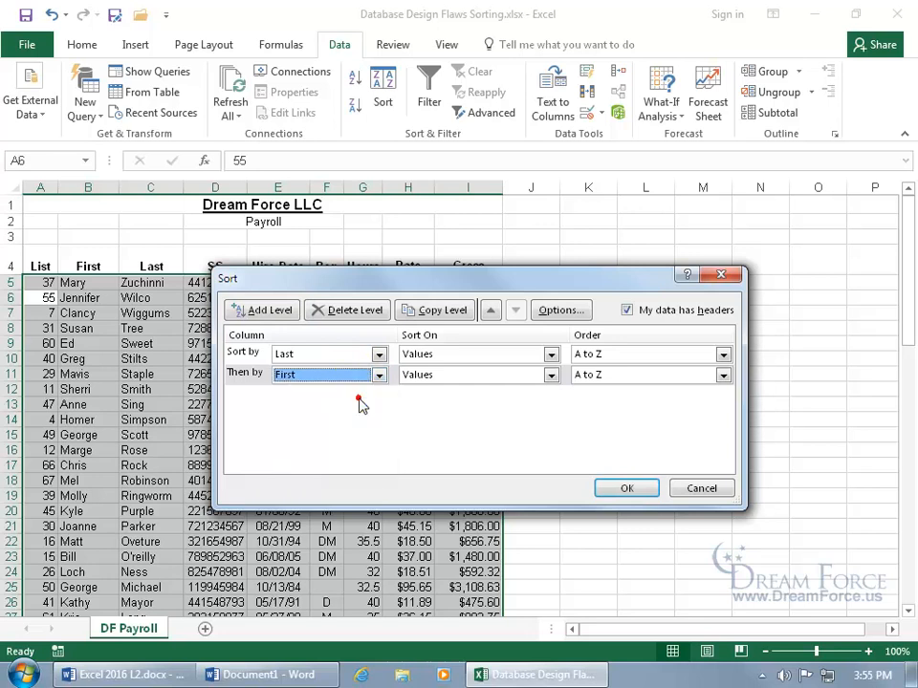
left_click(722, 376)
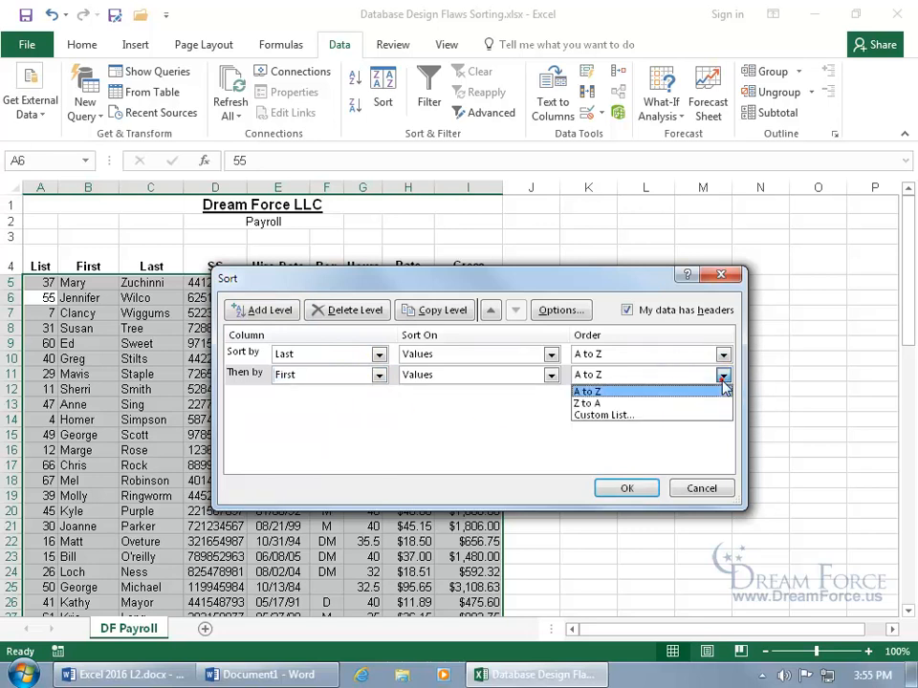
left_click(692, 403)
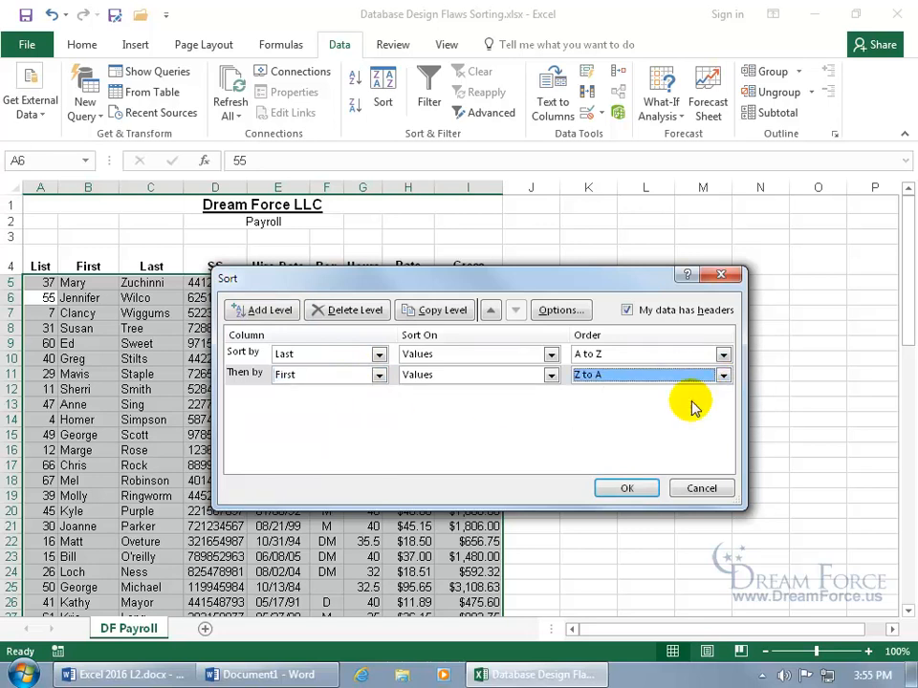
left_click(641, 489)
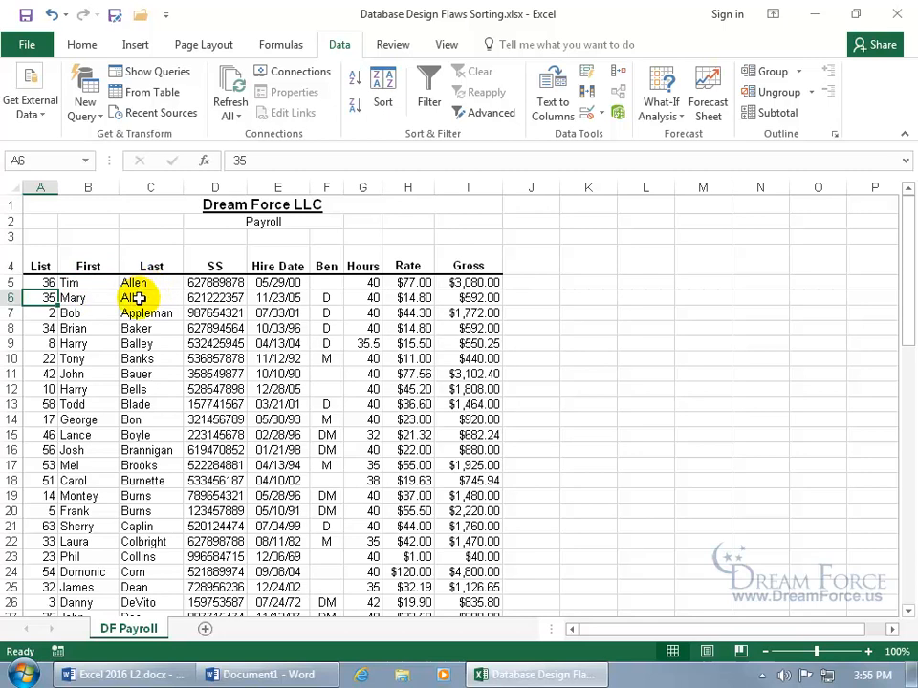
left_click_drag(149, 496, 151, 508)
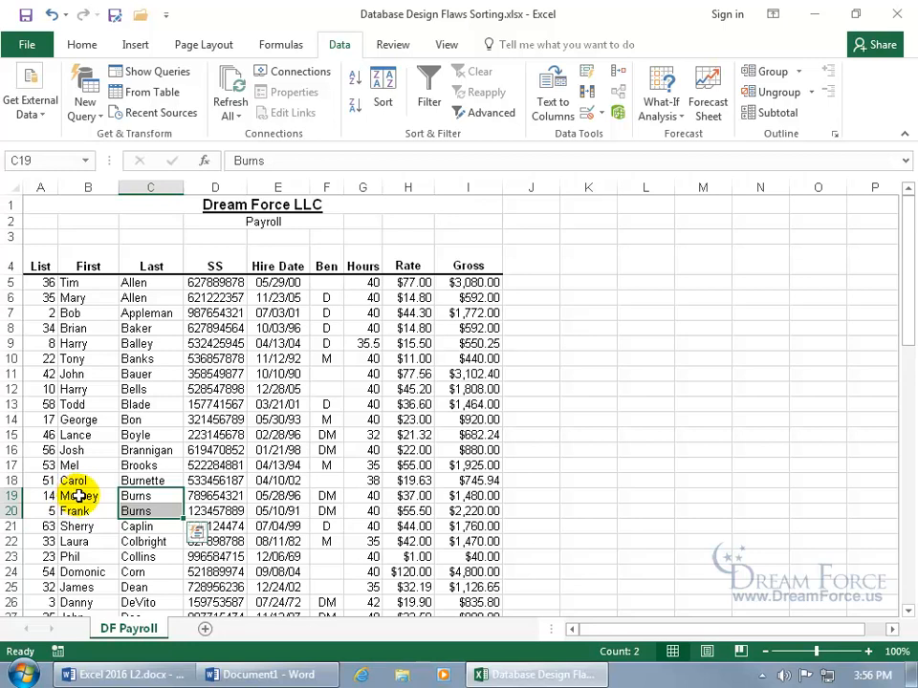
left_click(76, 495)
left_click(76, 510)
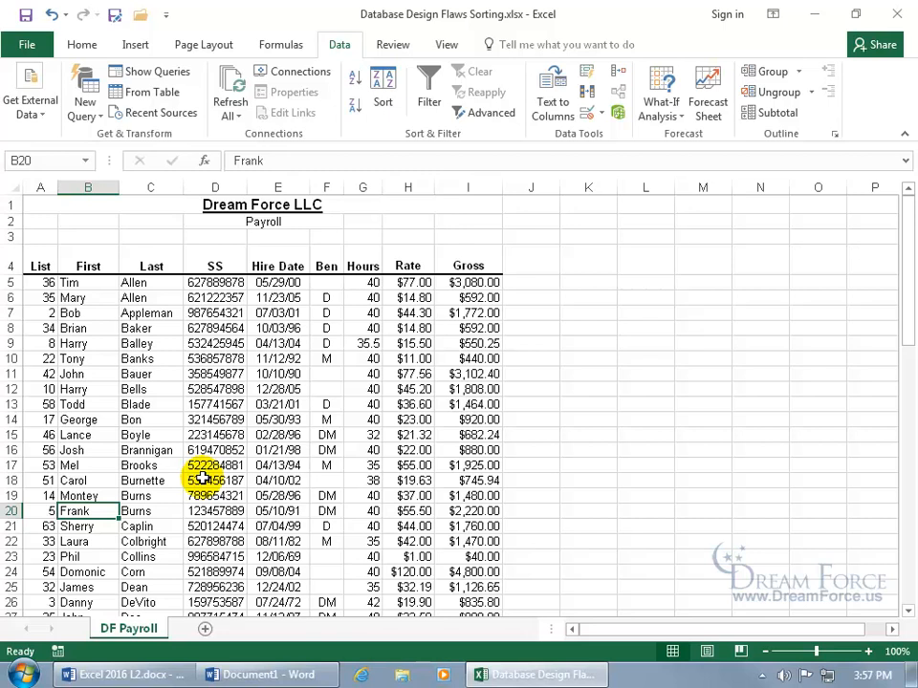
- Restore the payroll list's original order by sorting the List column from smallest to largest, starting from cell A15
left_click(43, 434)
right_click(45, 437)
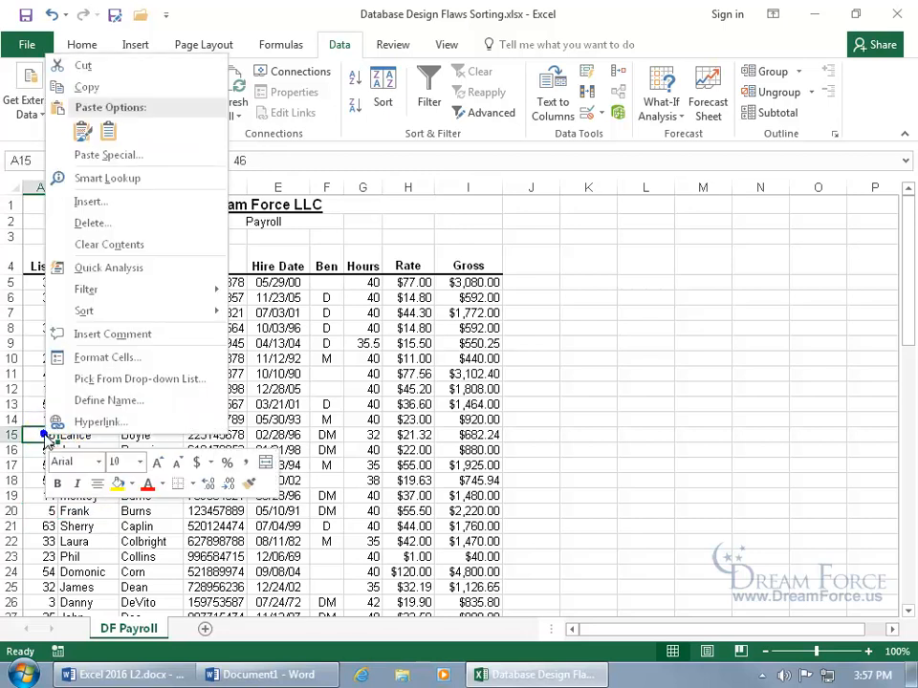
mouse_move(57, 311)
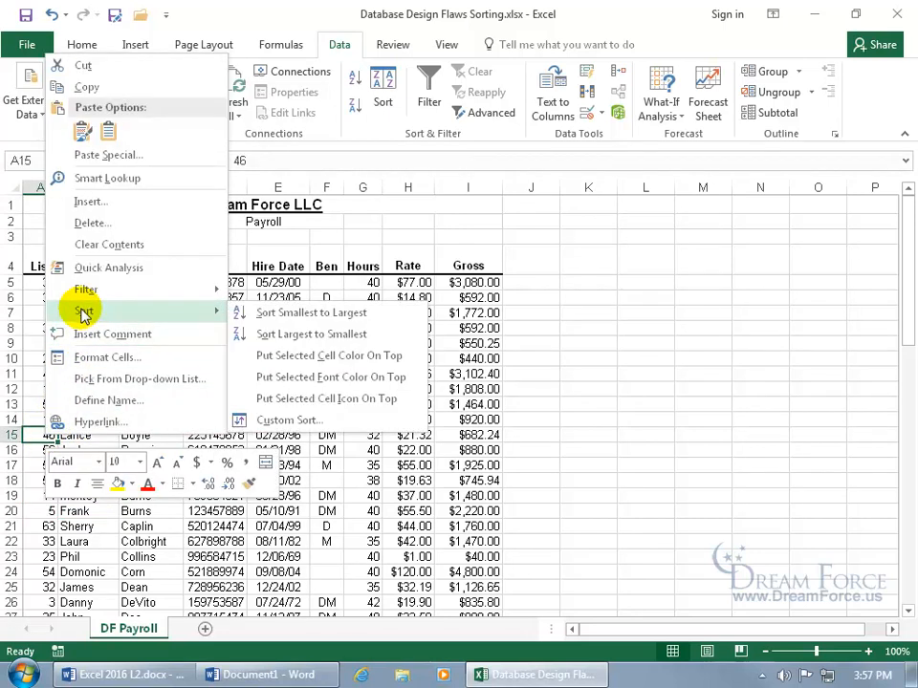
left_click(274, 313)
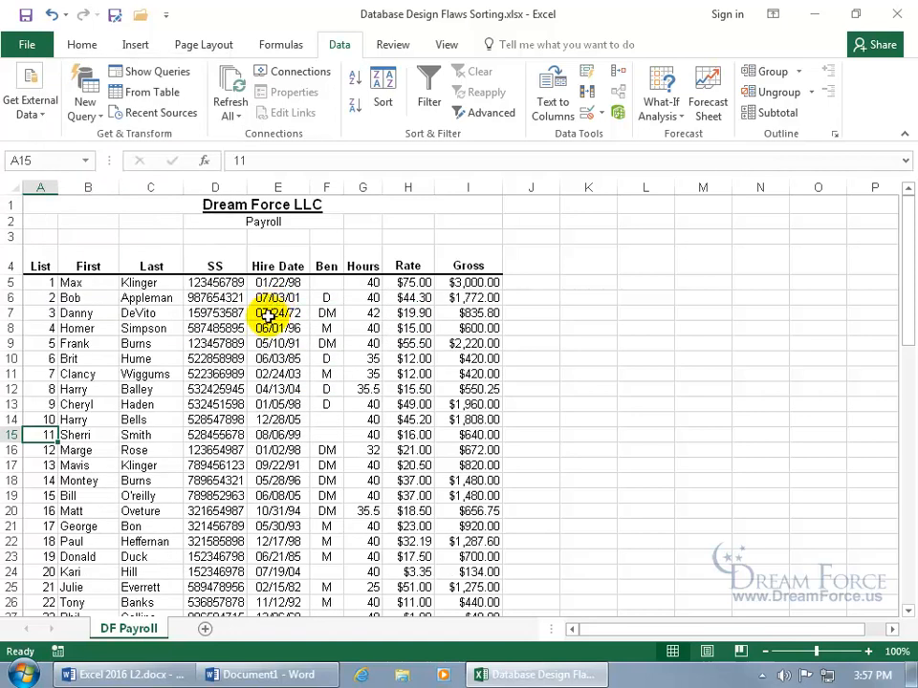
- Turn on filtering for the payroll list in AutoFilter.xlsx and widen the Hire Date column until its full heading fits
left_click(214, 327)
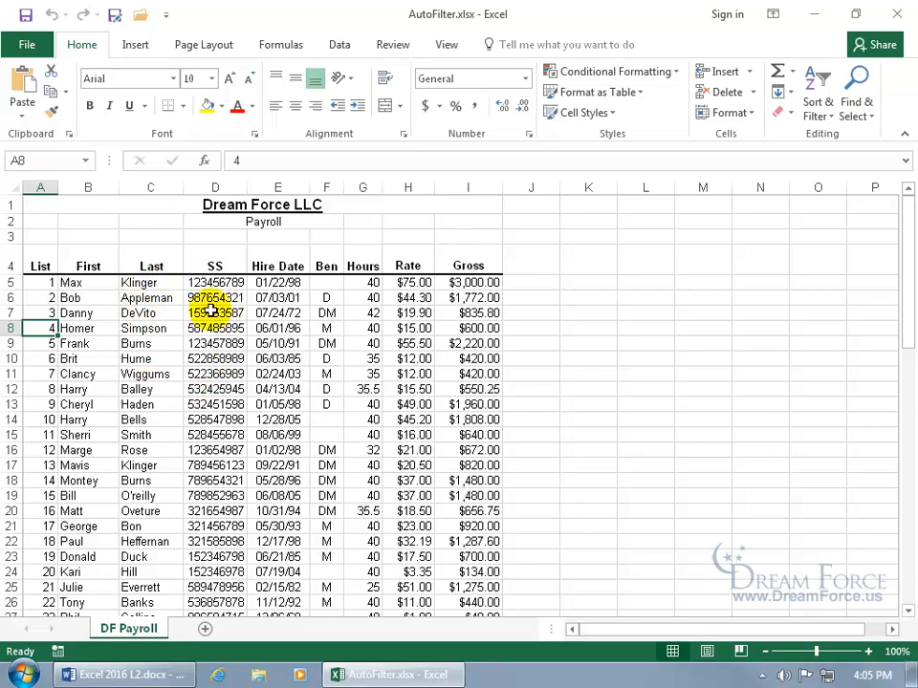
left_click(820, 113)
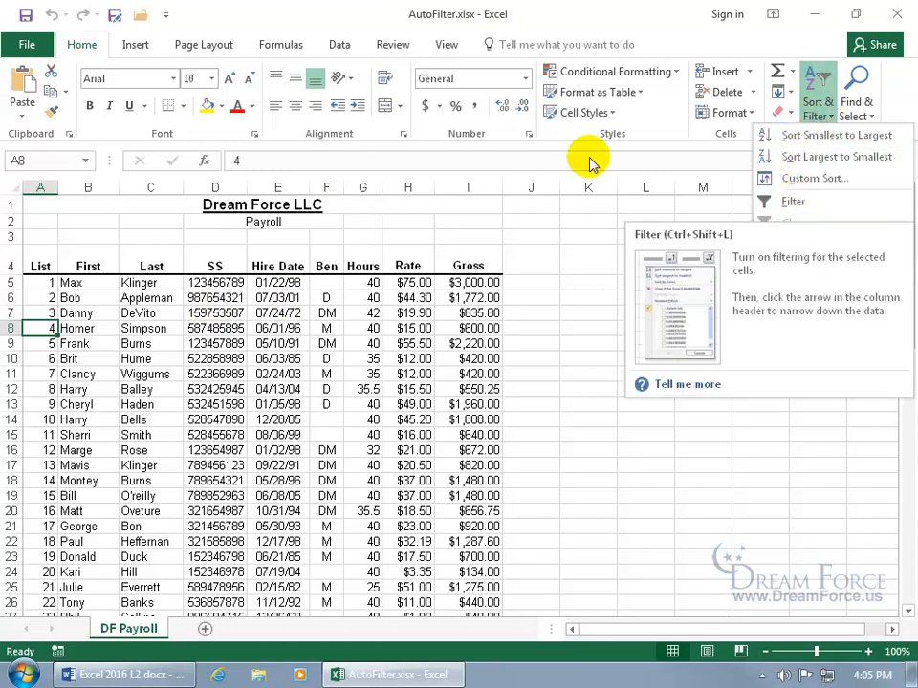
left_click(344, 45)
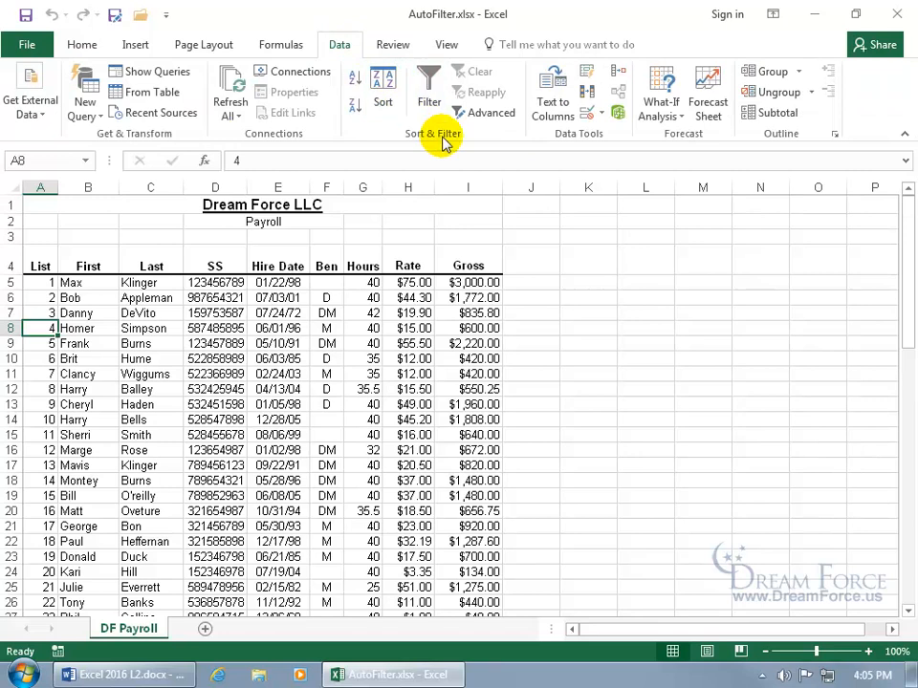
left_click(427, 92)
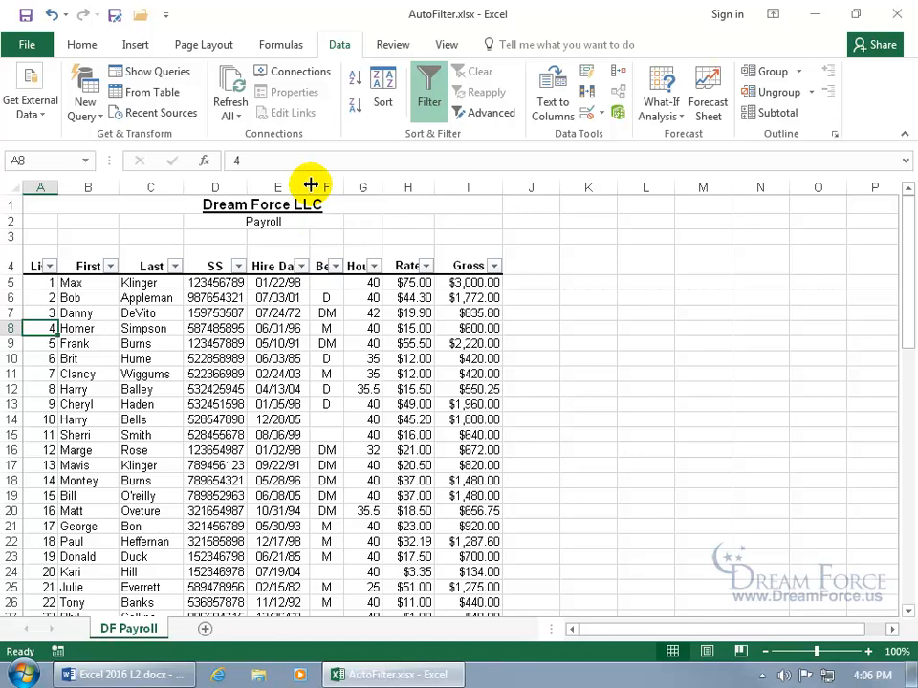
left_click_drag(311, 184, 340, 184)
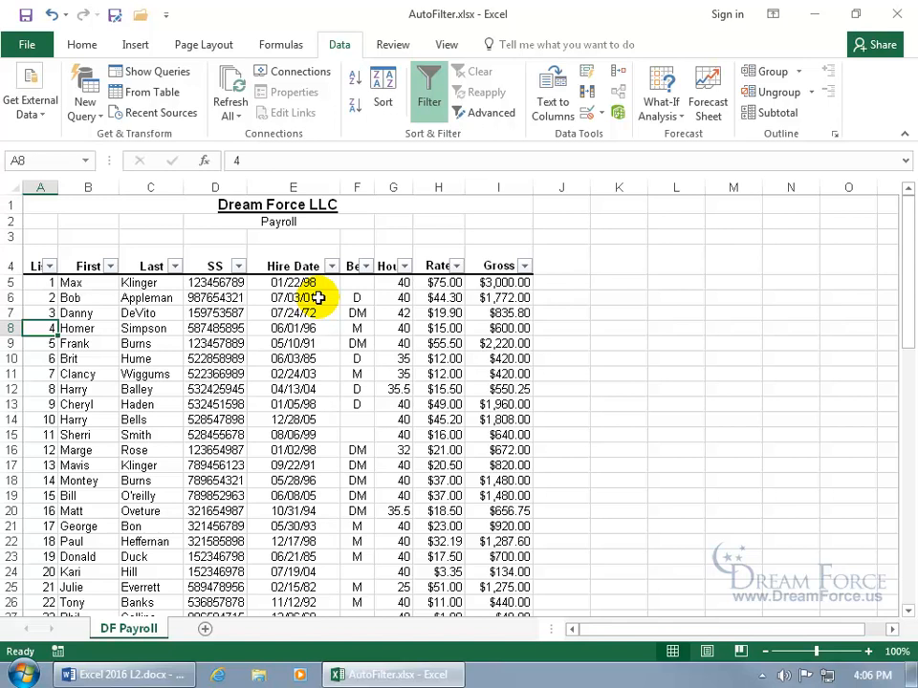
- Filter the Ben column so that only rows with the value M are shown
left_click(366, 268)
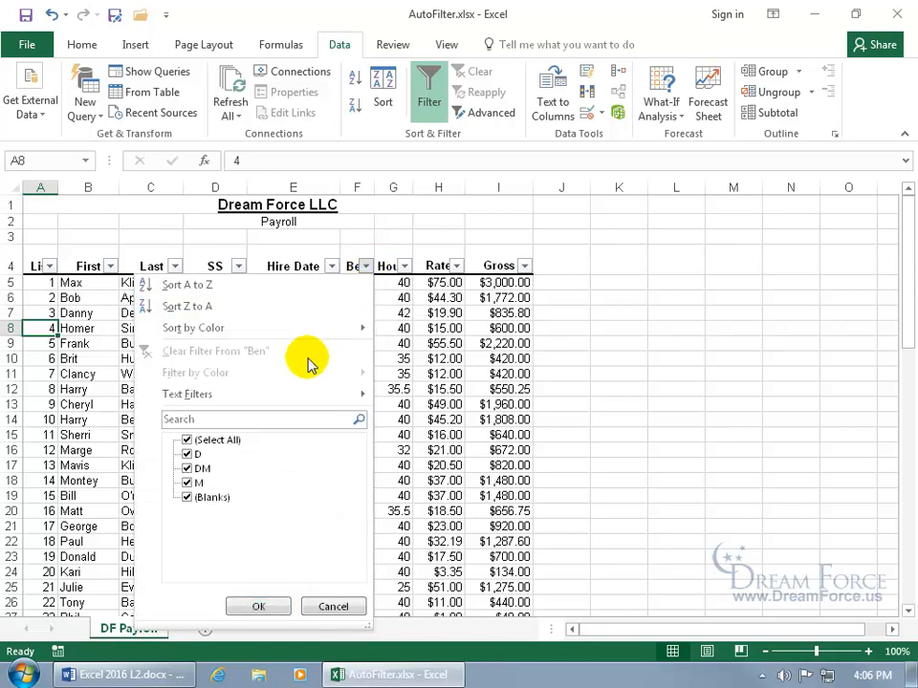
left_click(196, 440)
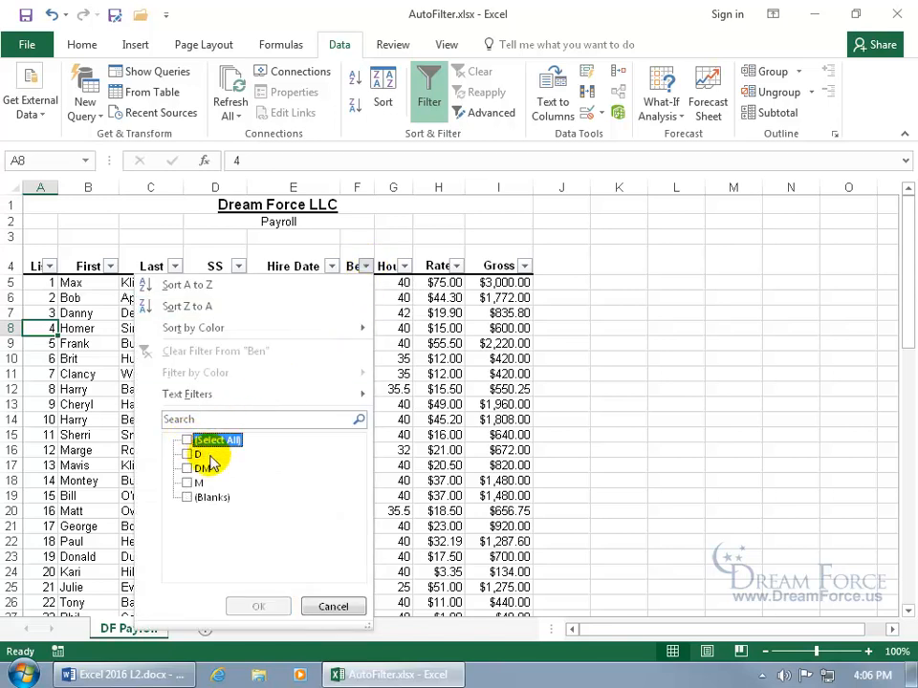
left_click(188, 483)
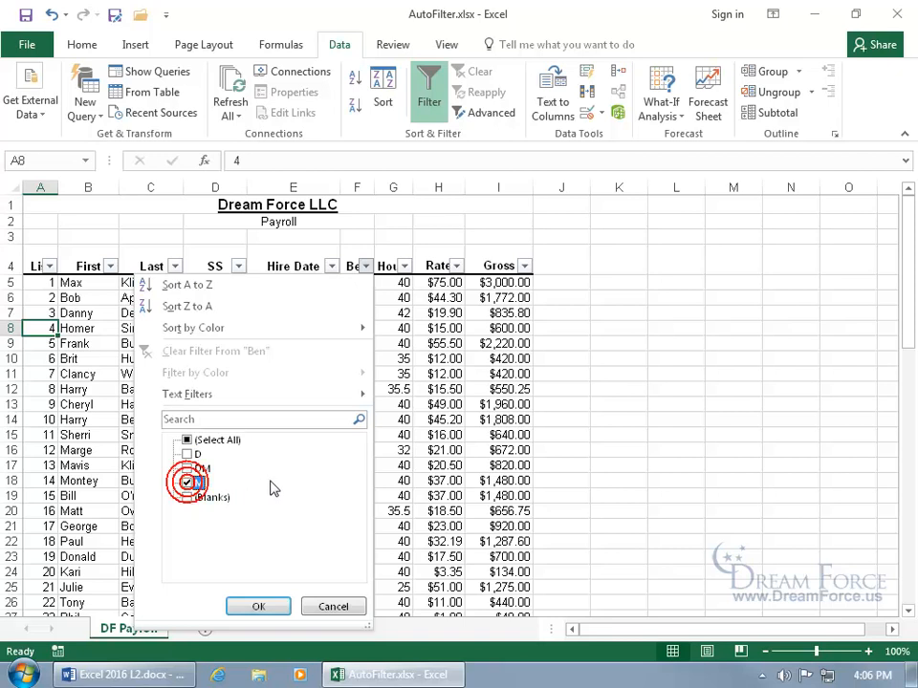
left_click(264, 604)
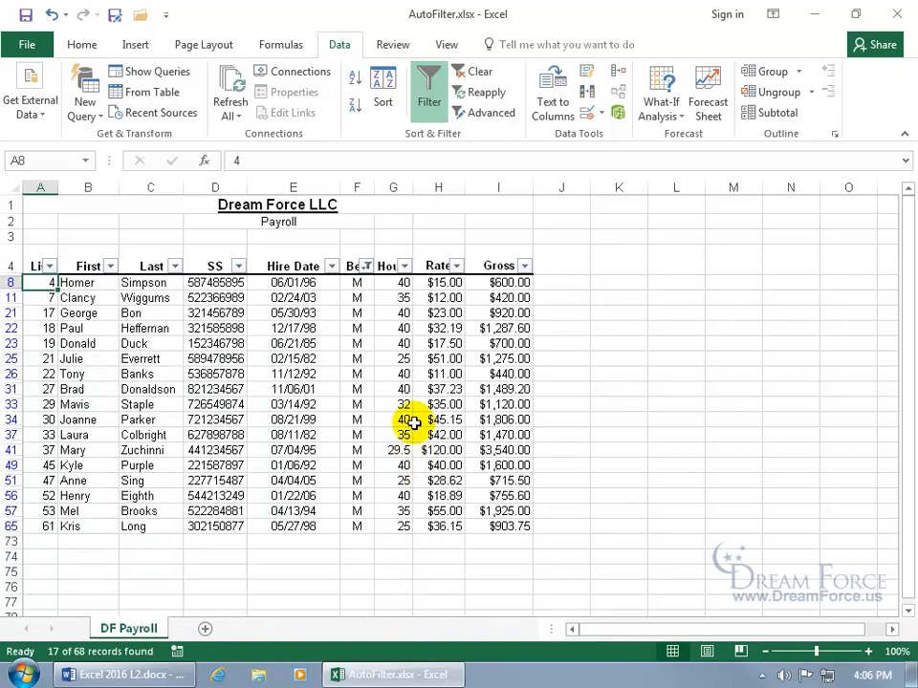
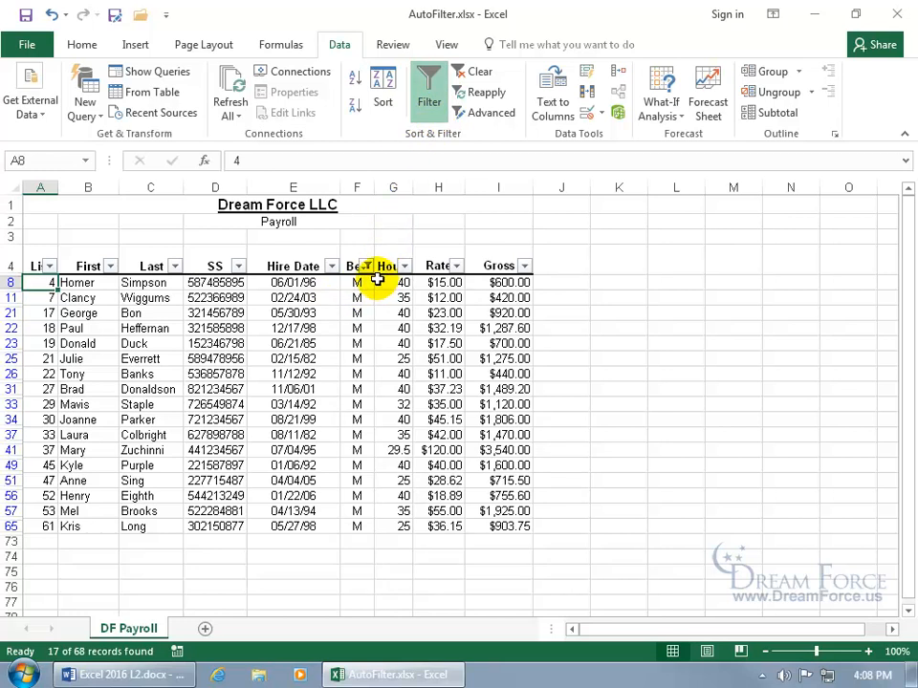
- Show all payroll rows again by reselecting every value in the Ben column's filter
left_click(367, 267)
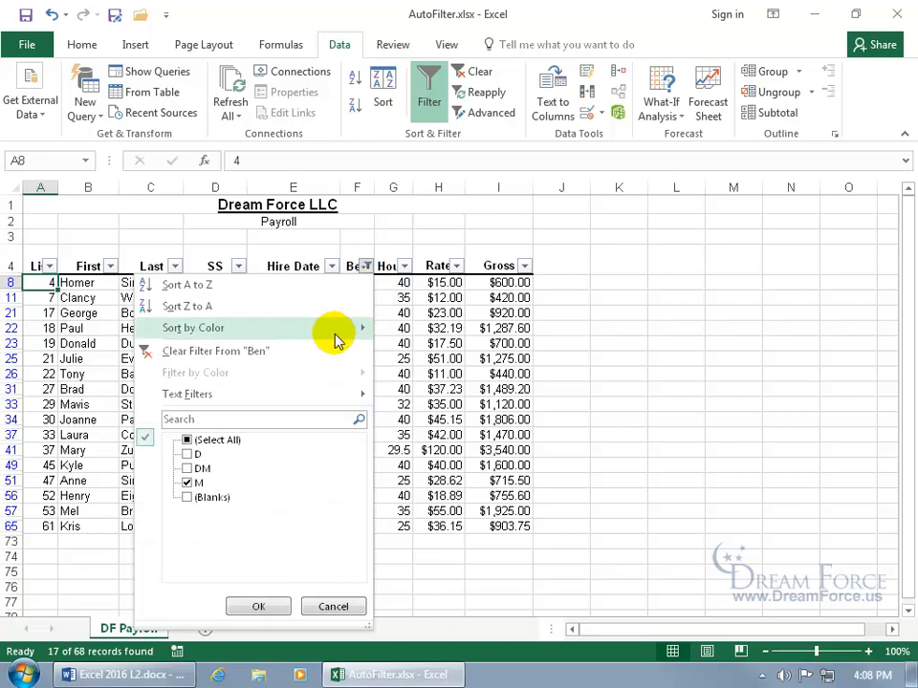
left_click(187, 442)
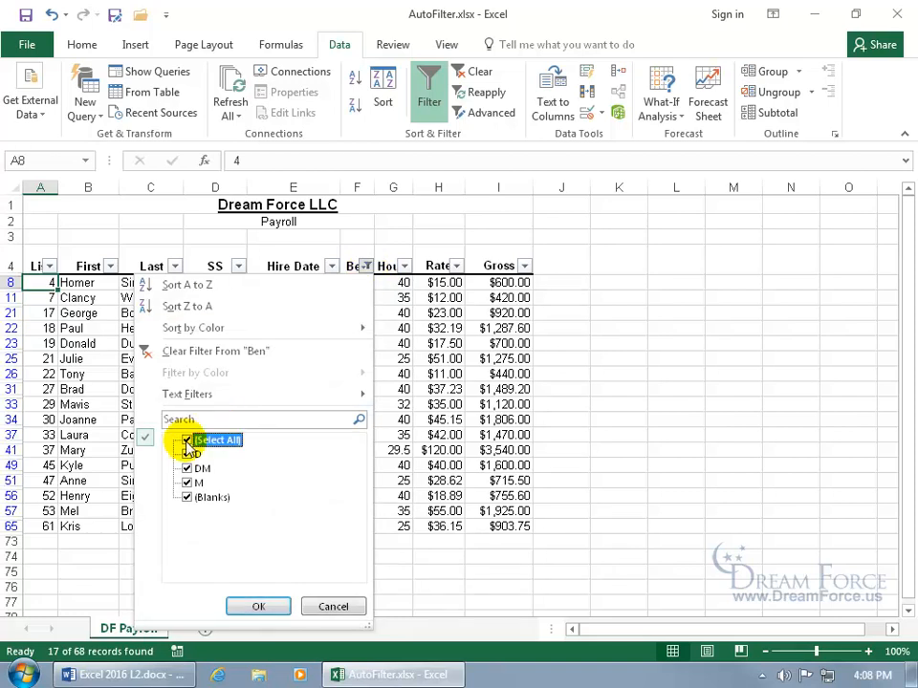
left_click(245, 606)
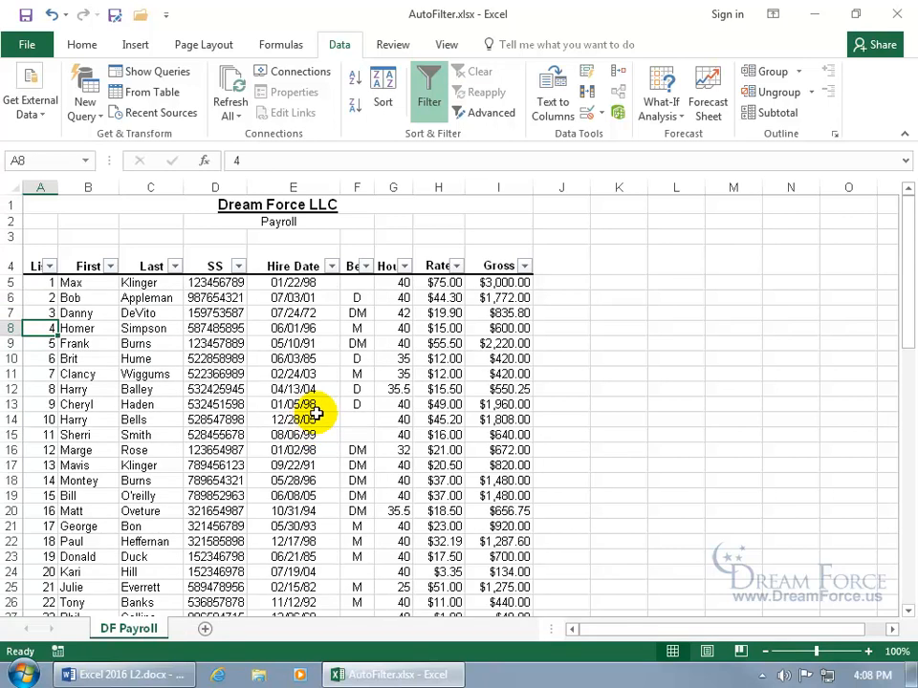
- Start a custom number filter on the Rate column with the condition is less than 50
left_click(458, 268)
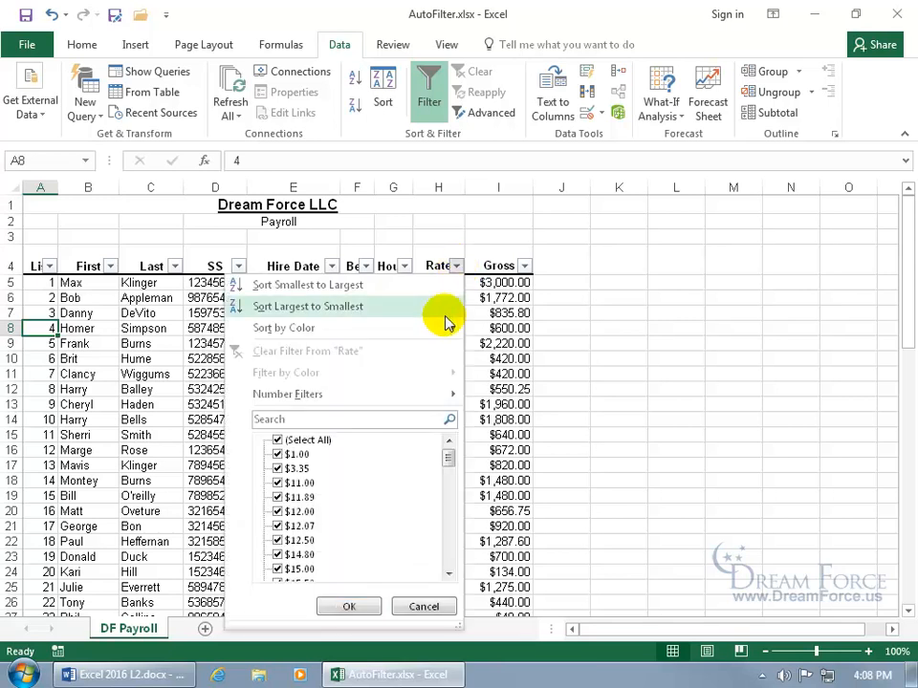
mouse_move(435, 398)
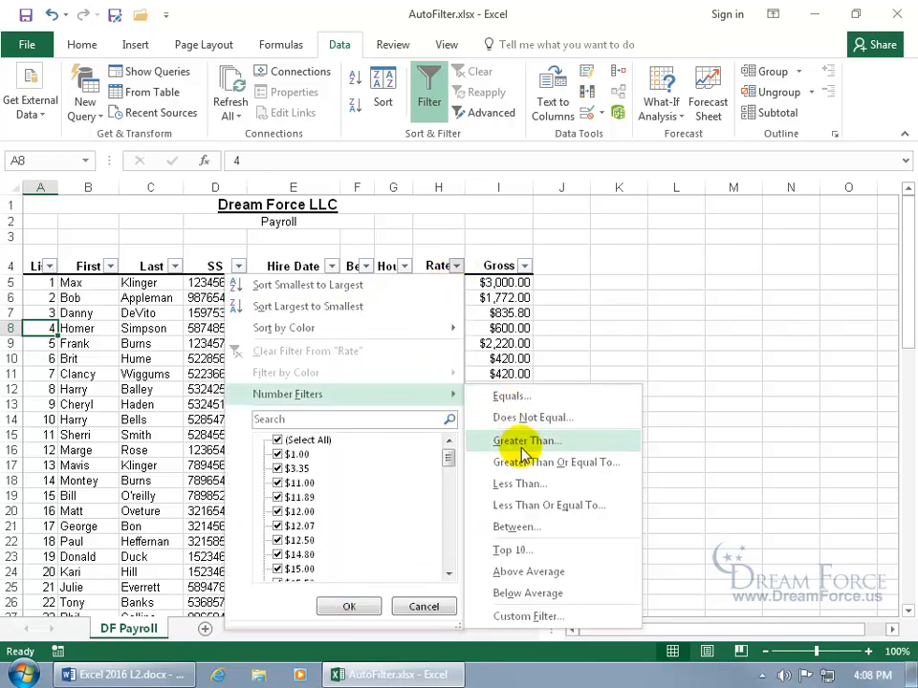
left_click(517, 485)
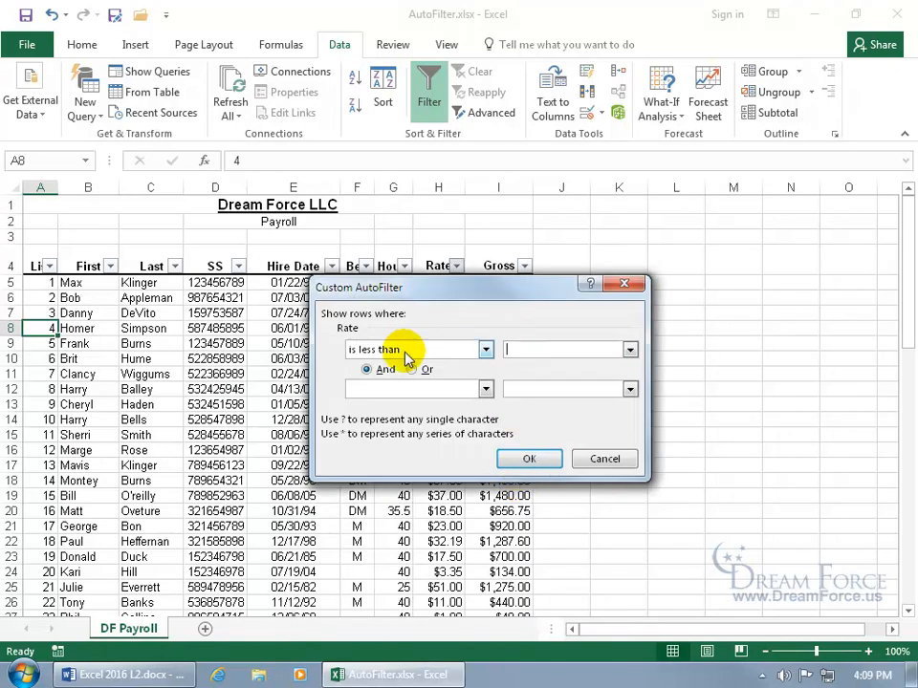
left_click(526, 351)
type("50")
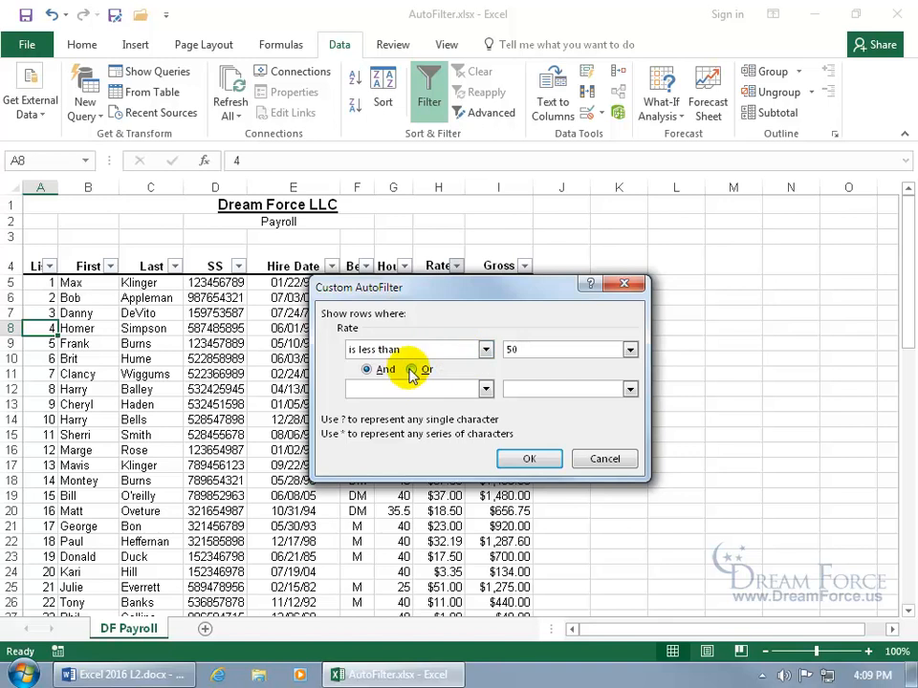
- Add a second Rate condition, is greater than 25, joined with And, apply the filter and look through the filtered rows
left_click(485, 389)
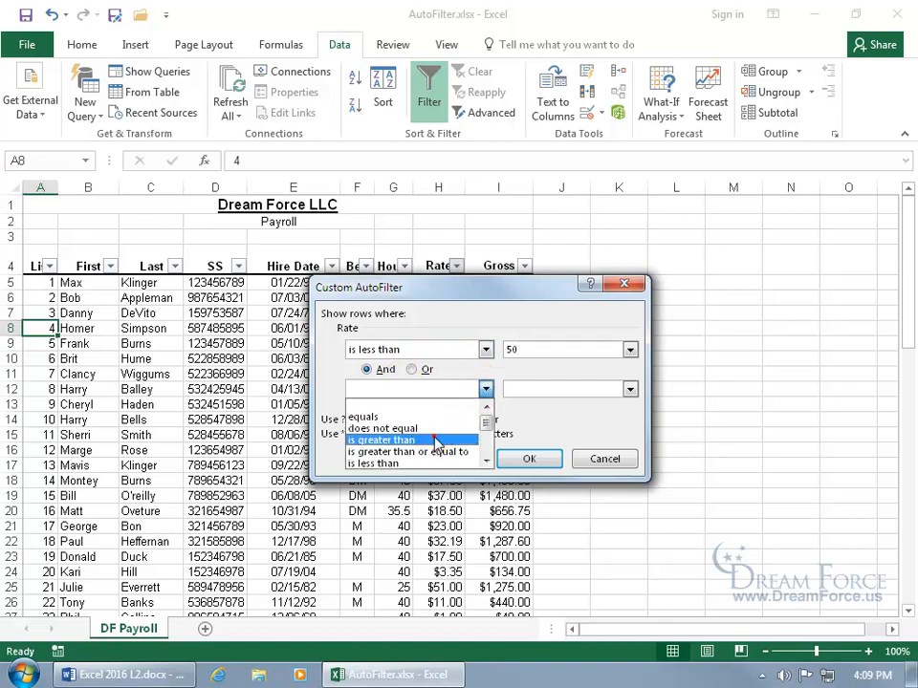
left_click(436, 442)
left_click(545, 389)
type("25")
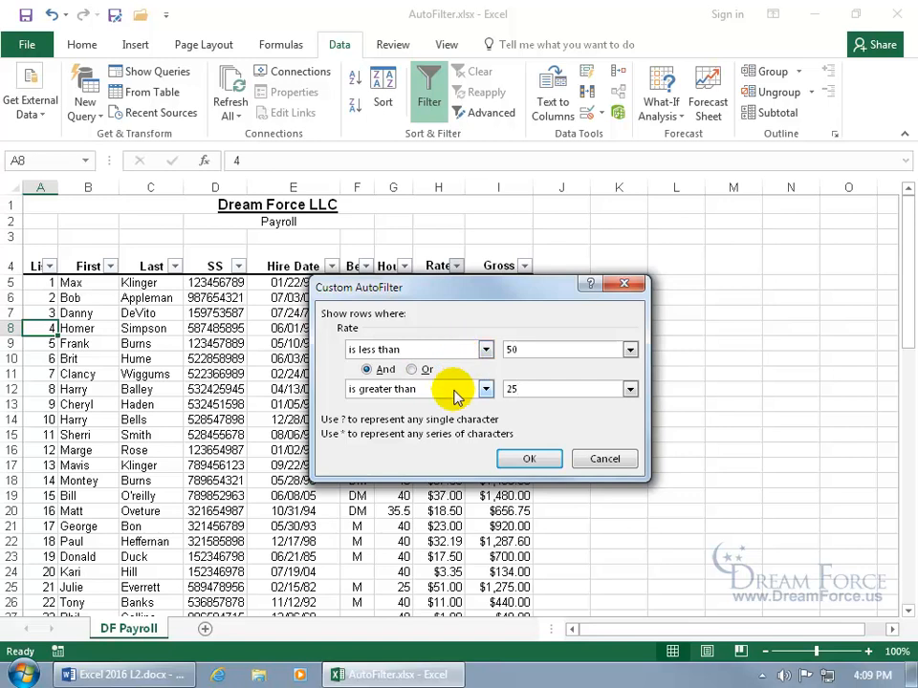
left_click(419, 369)
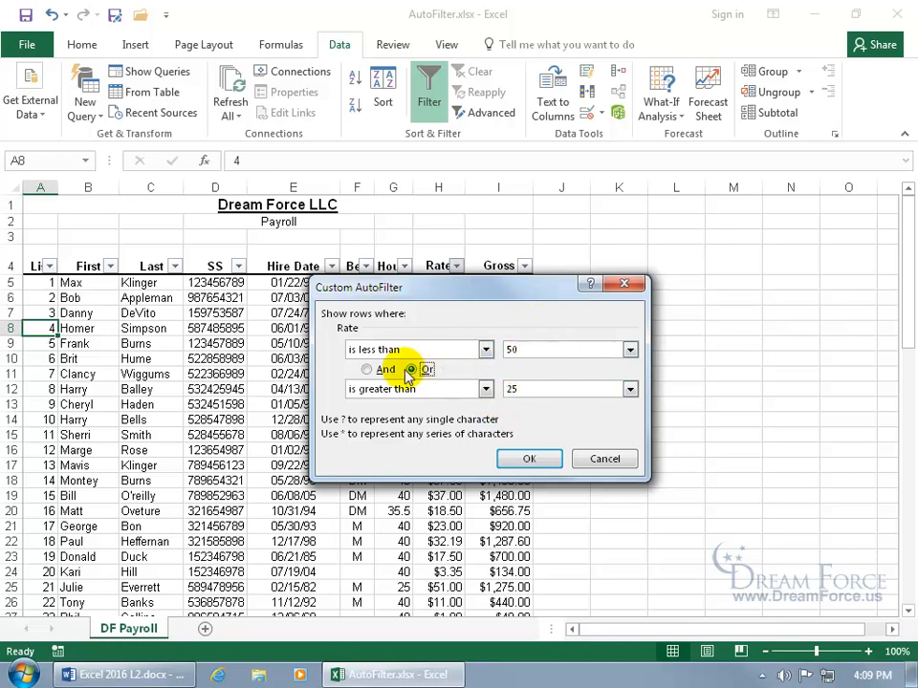
left_click(367, 370)
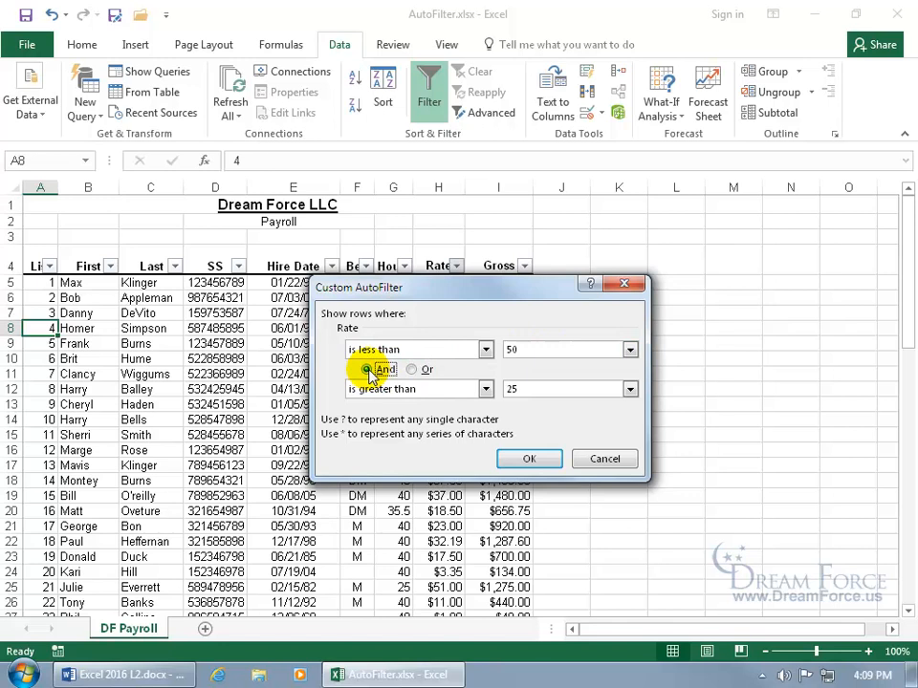
left_click(529, 459)
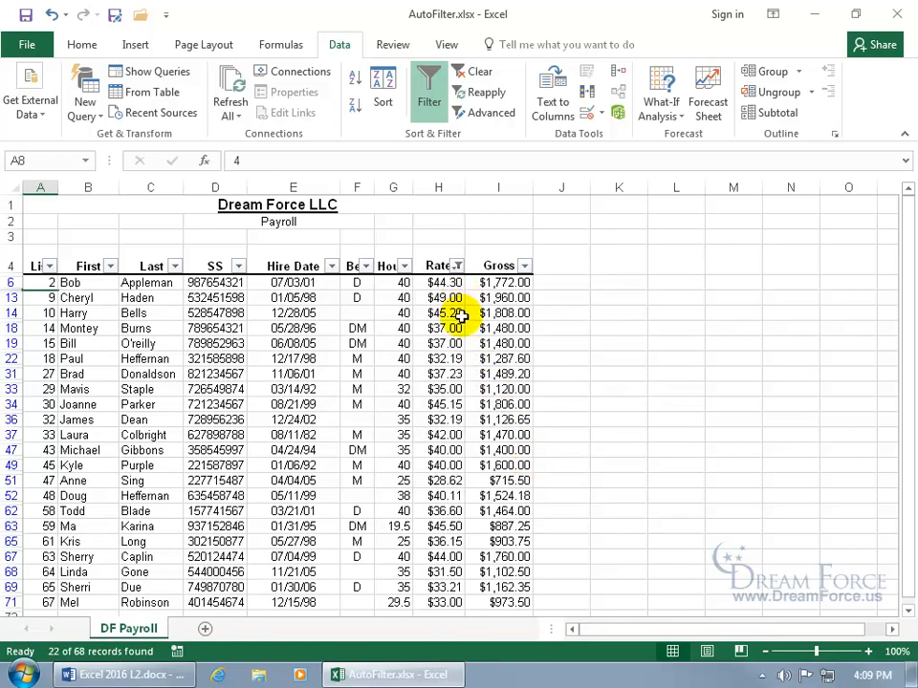
scroll(460, 481, "down", 1)
scroll(460, 484, "up", 1)
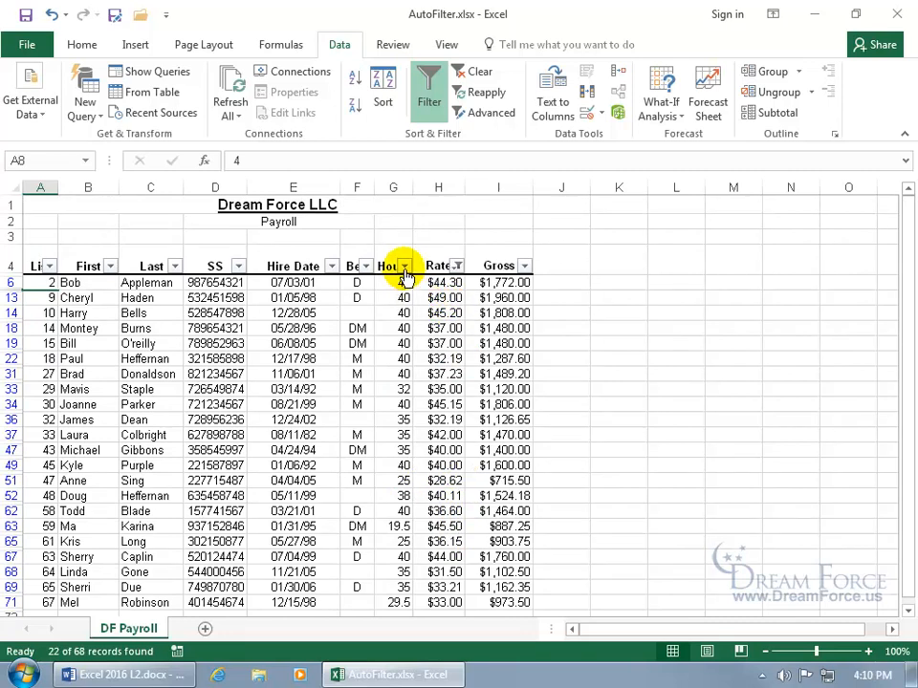
- Narrow the filtered list further with a number filter on the Hours column for values less than 40
left_click(404, 268)
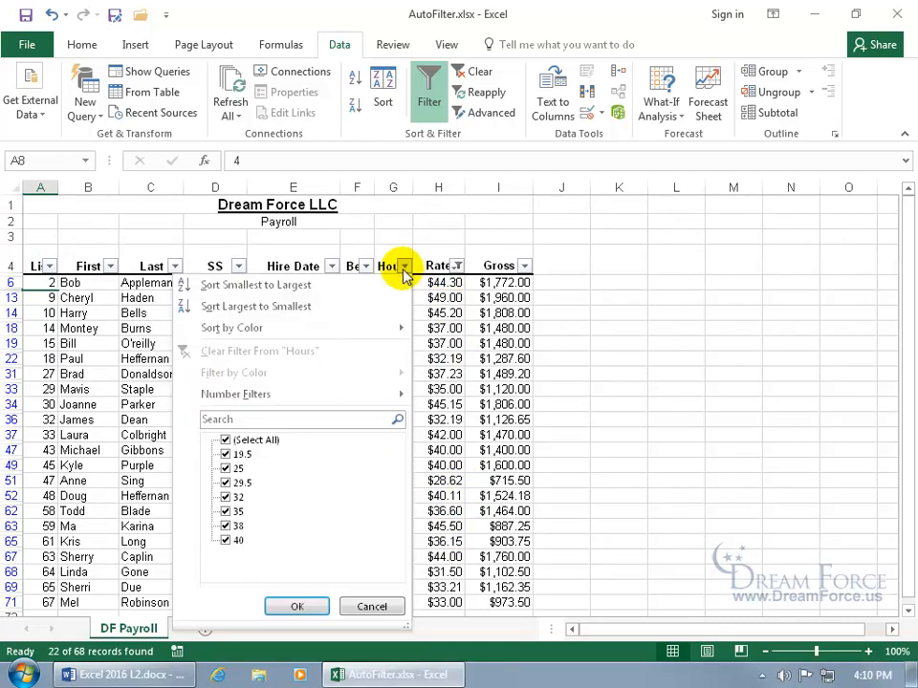
mouse_move(336, 398)
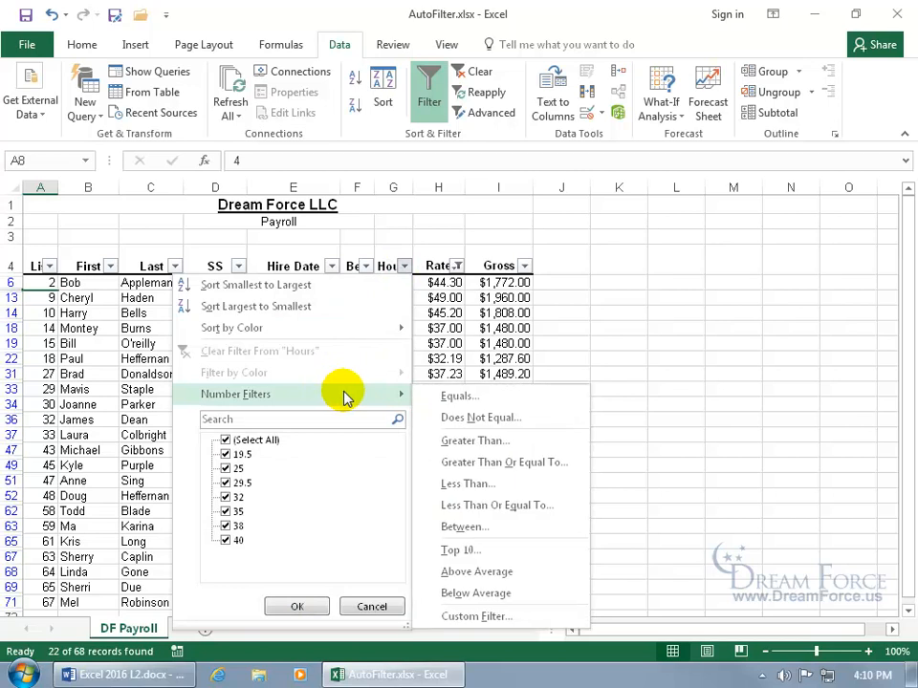
left_click(465, 484)
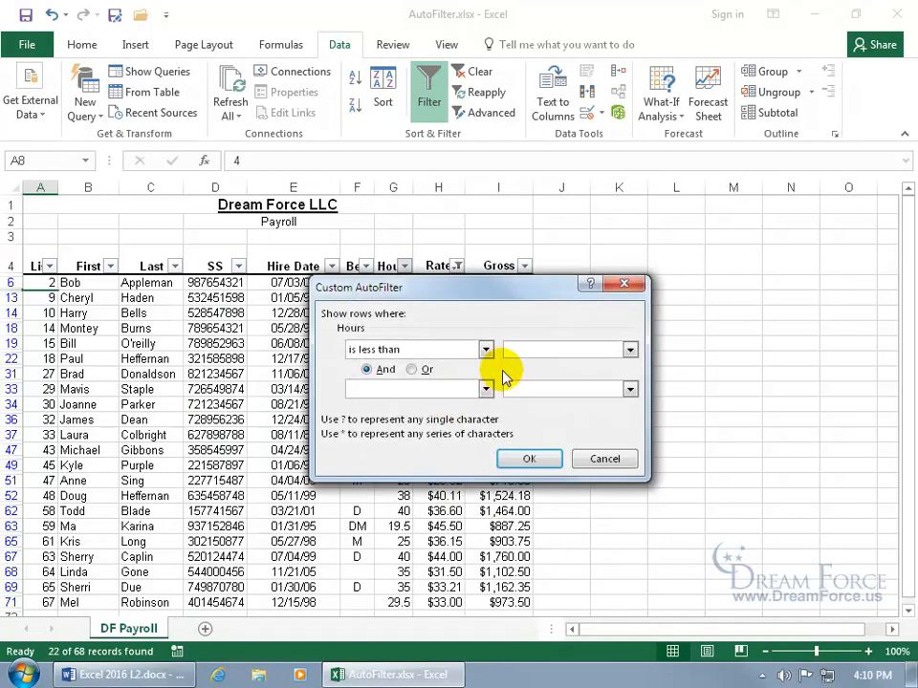
type("40")
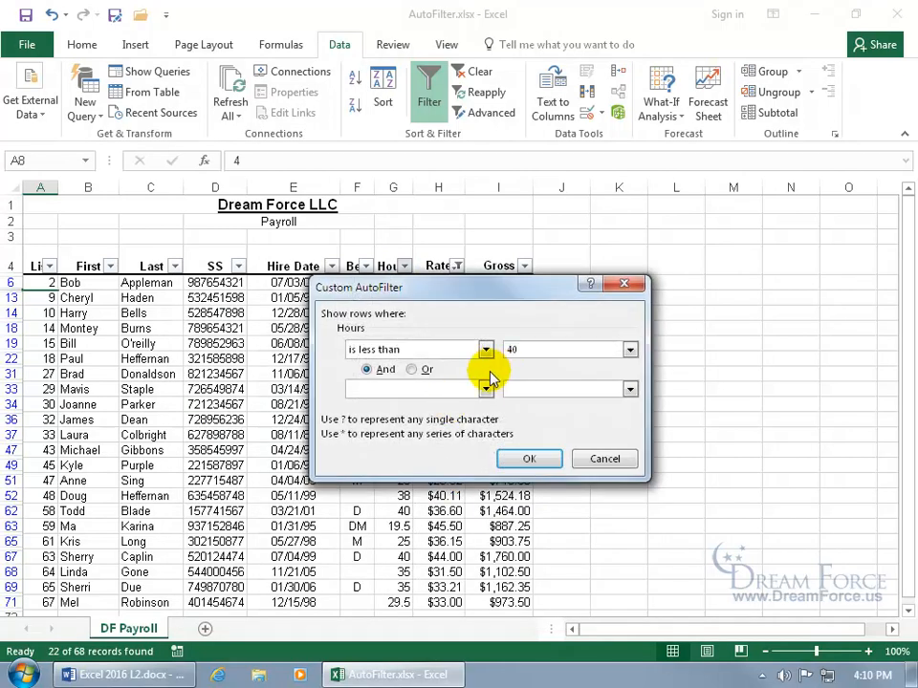
left_click(526, 457)
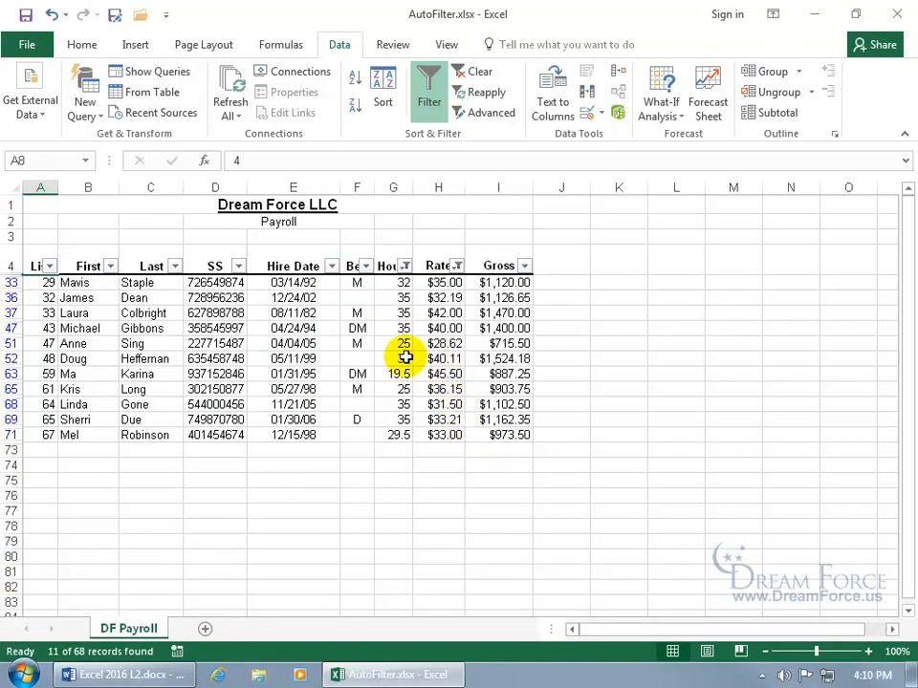
- Add a filter on the Ben column that keeps only the DM rows
left_click(365, 265)
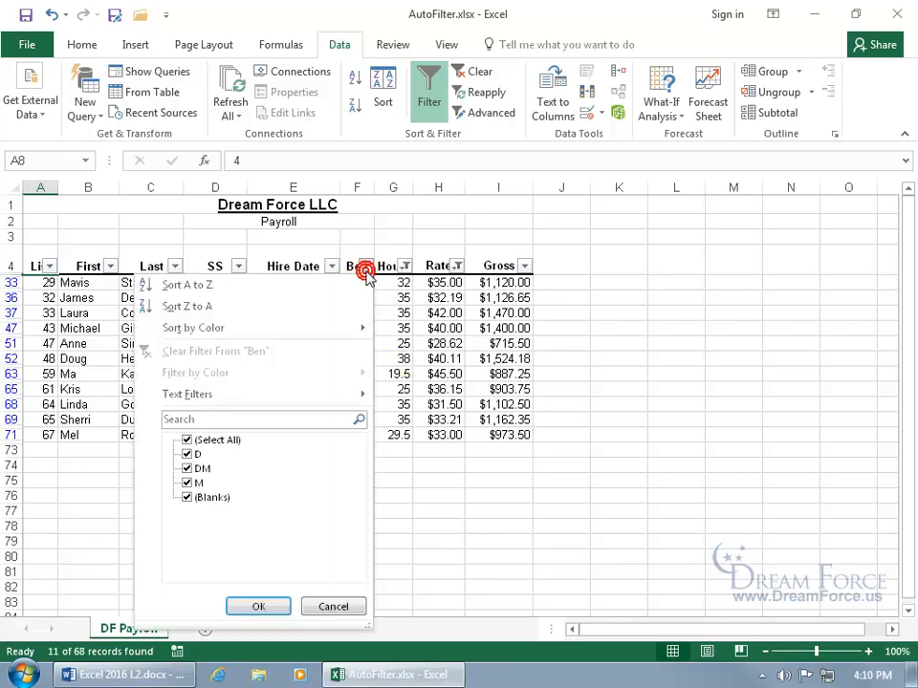
left_click(186, 440)
left_click(187, 468)
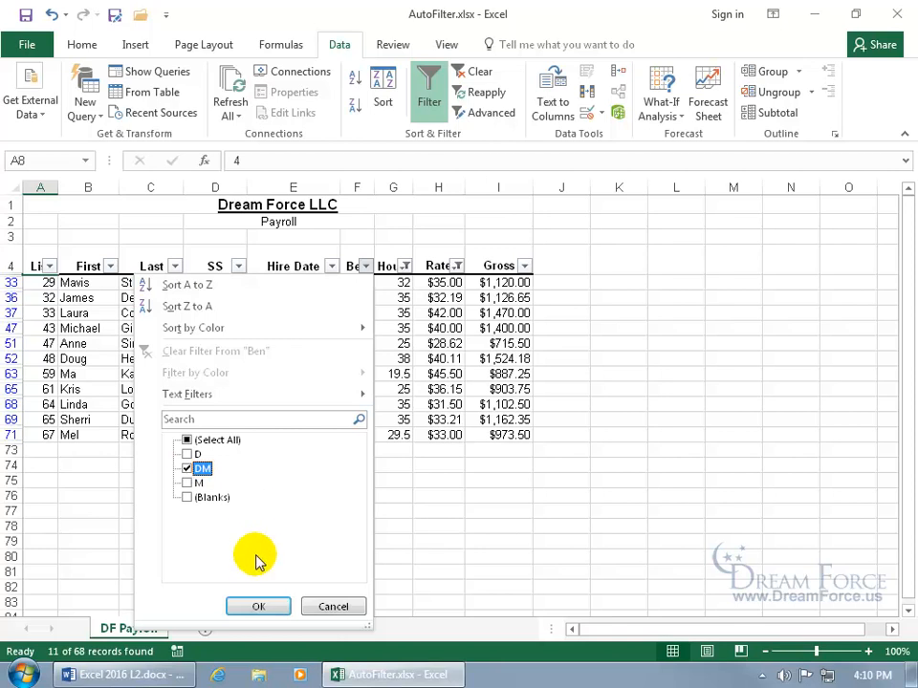
left_click(256, 608)
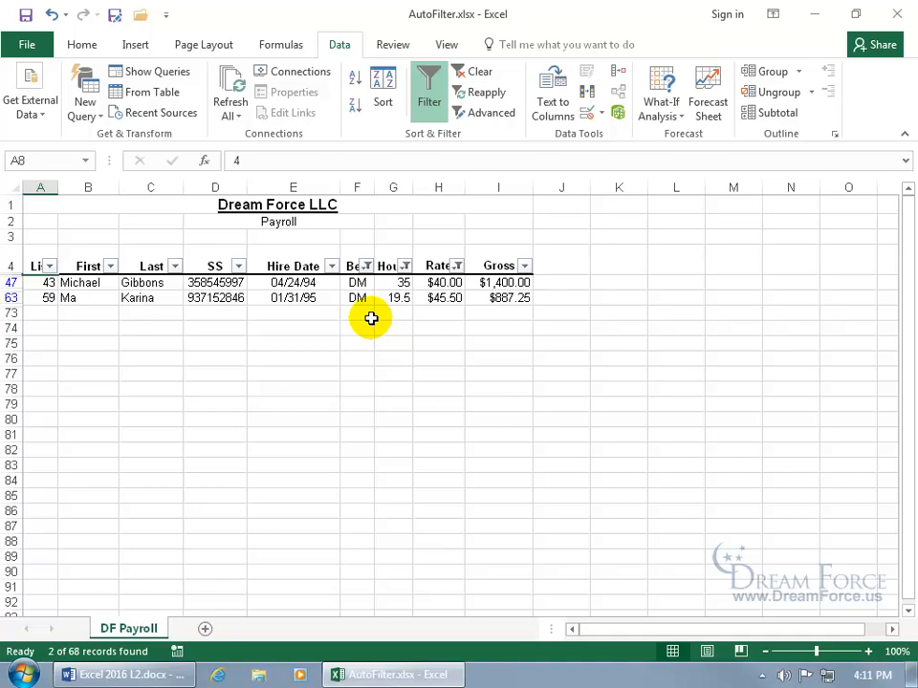
- Clear the filter from the Ben column while keeping the Hours and Rate filters
left_click(366, 266)
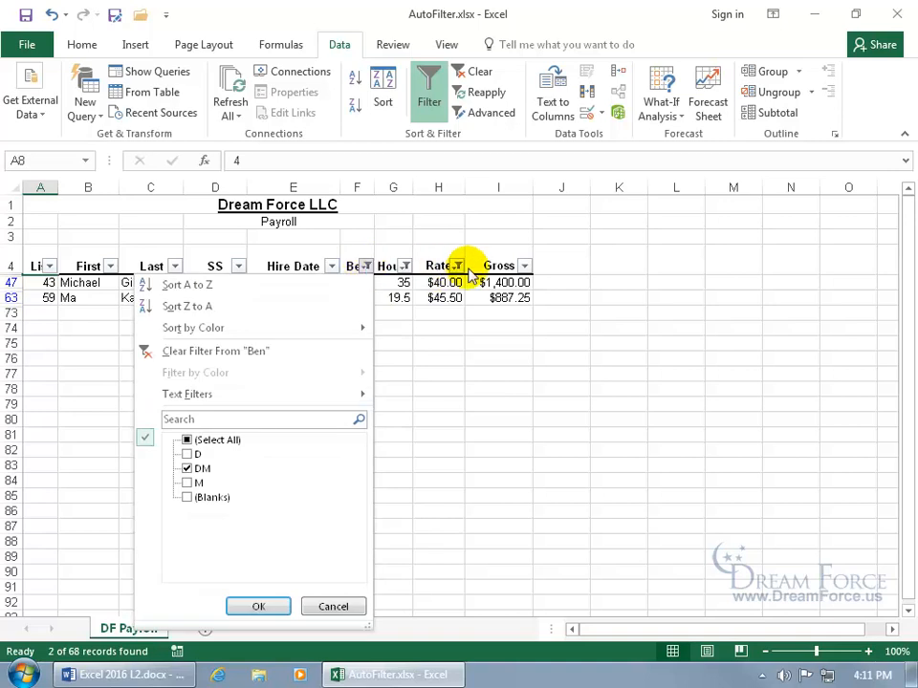
left_click(187, 440)
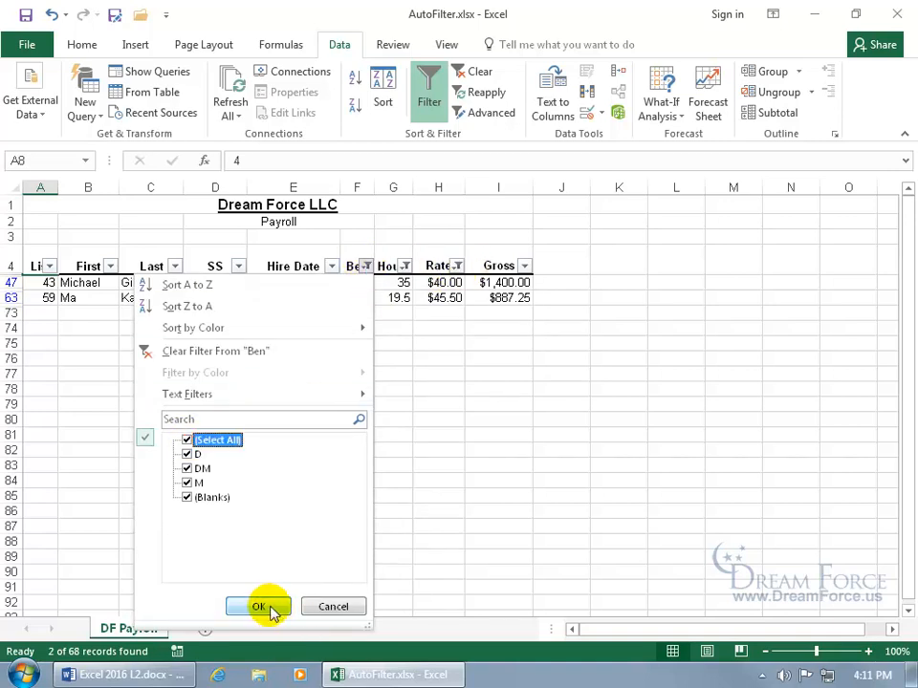
left_click(220, 352)
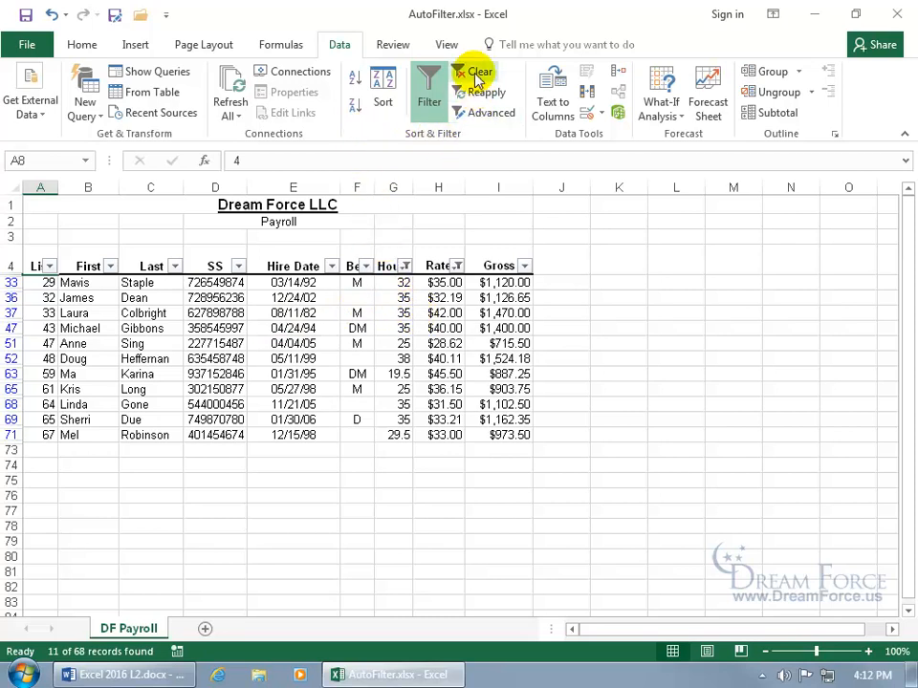
left_click(76, 45)
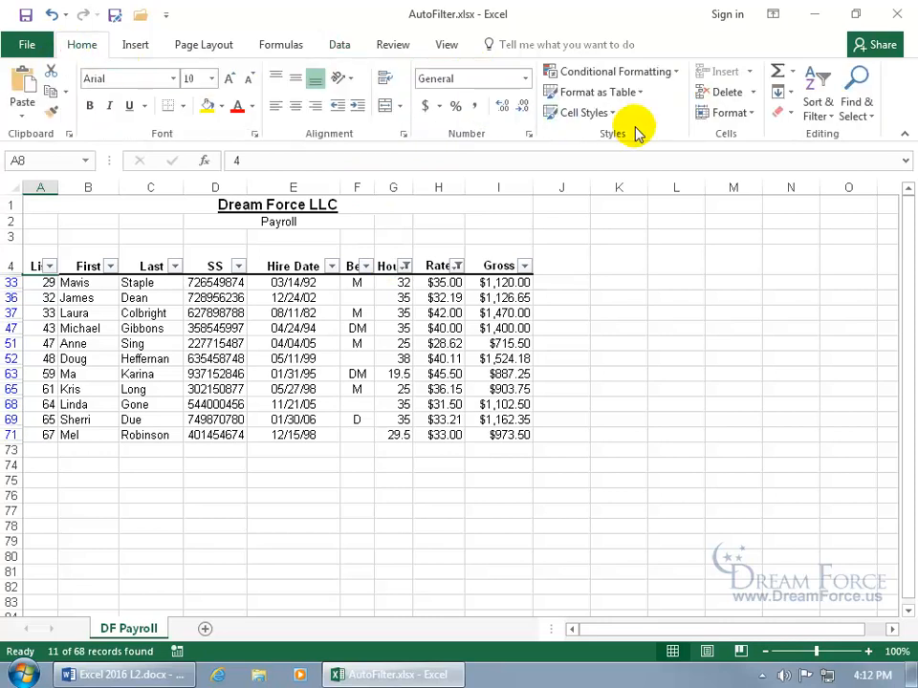
- Clear all remaining filters from the payroll list and turn AutoFilter off
left_click(822, 114)
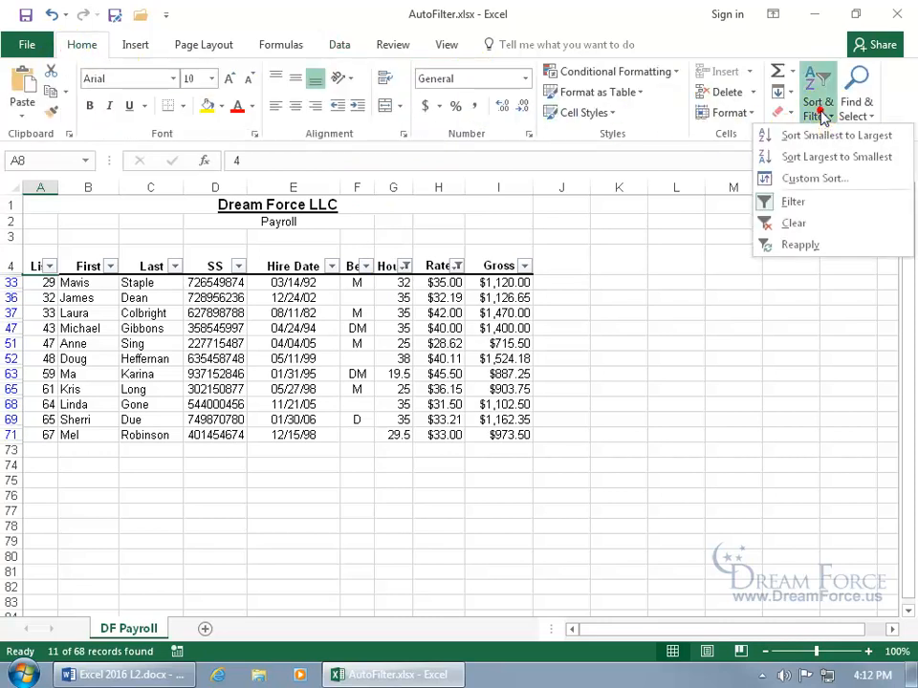
left_click(804, 223)
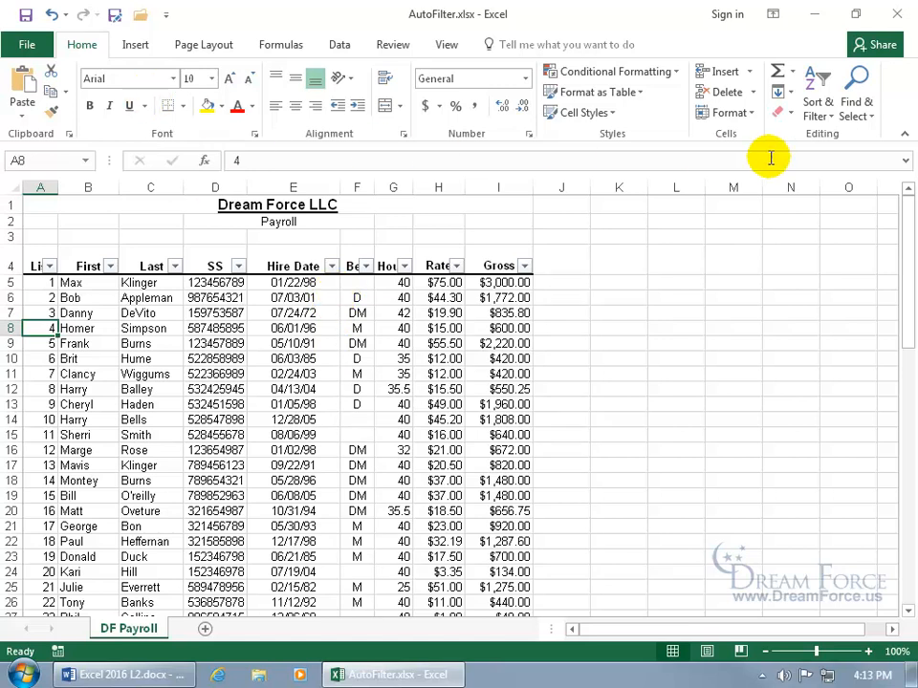
left_click(815, 114)
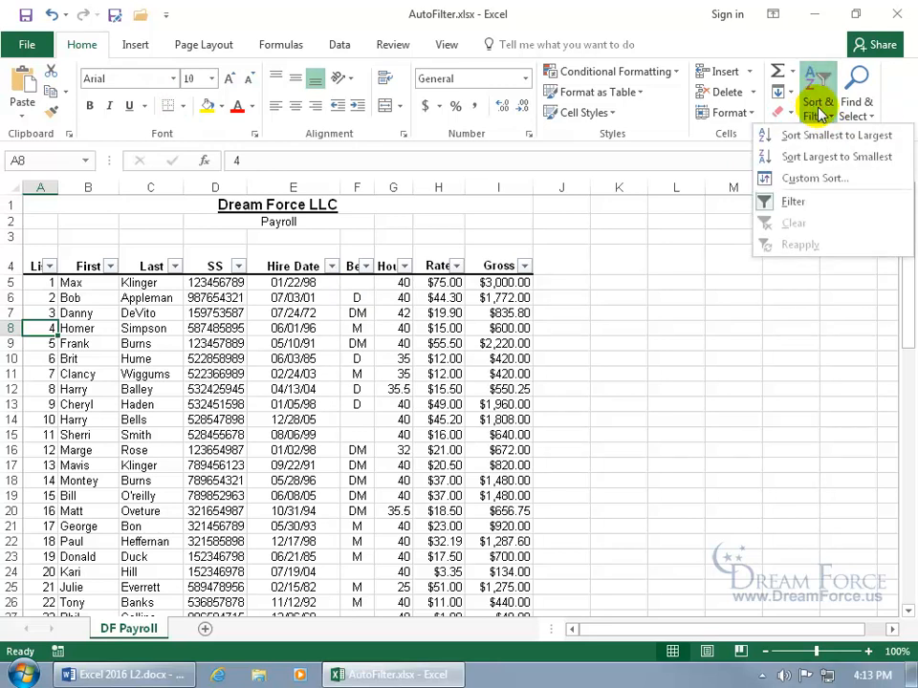
left_click(792, 201)
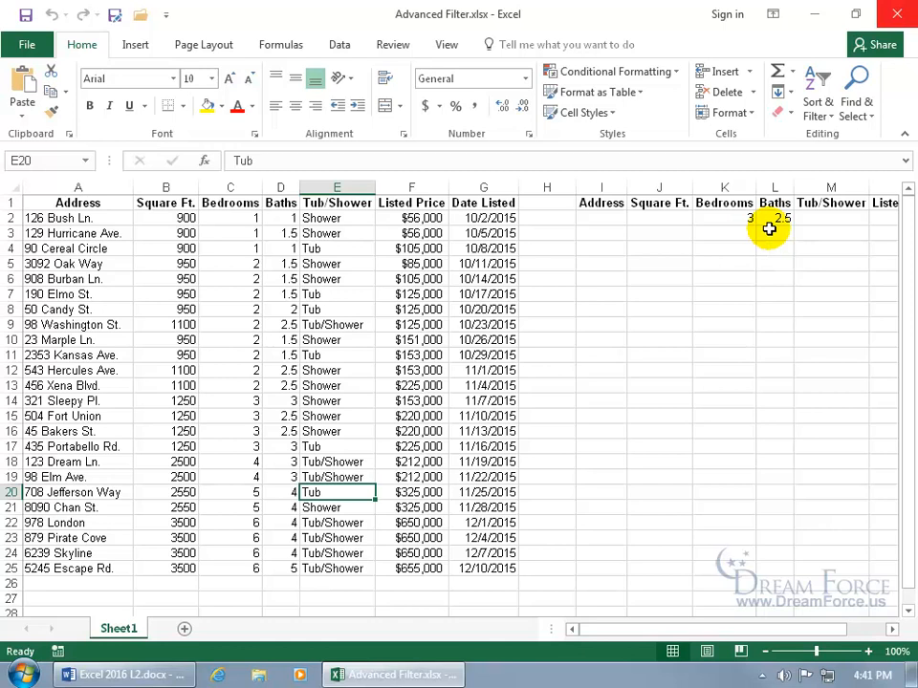
- Start an Advanced Filter on the house listings in Advanced Filter.xlsx with A1:G25 as the list range
left_click(287, 325)
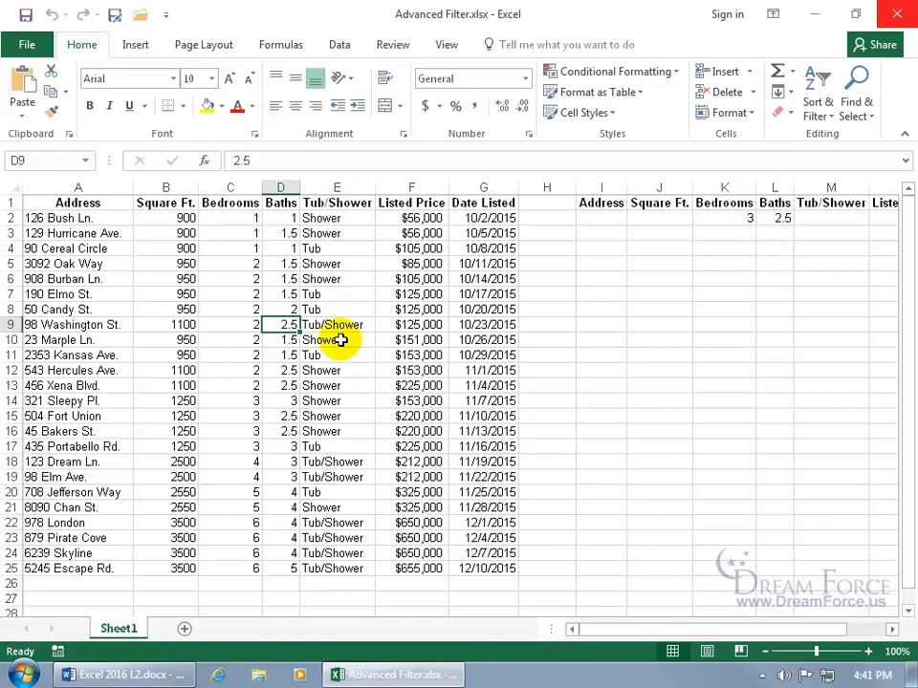
left_click(340, 46)
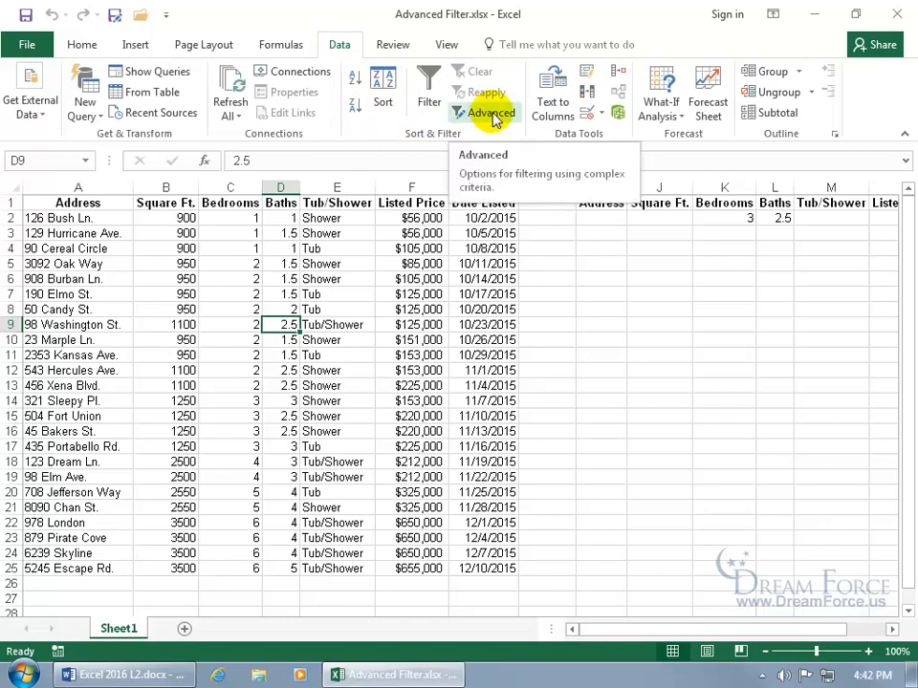
left_click(491, 115)
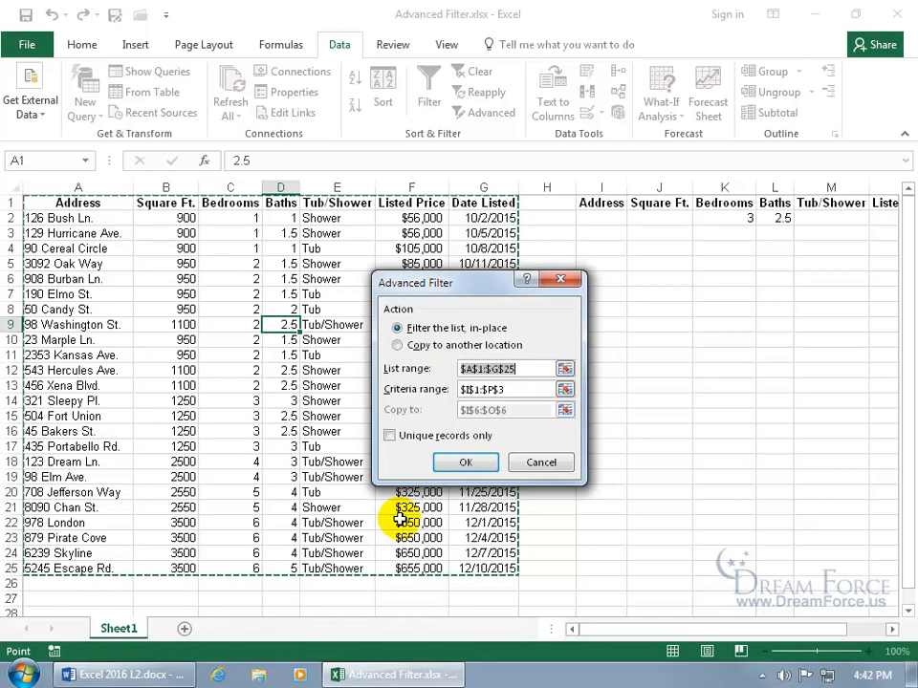
left_click(565, 369)
left_click_drag(78, 203, 473, 569)
key("Return")
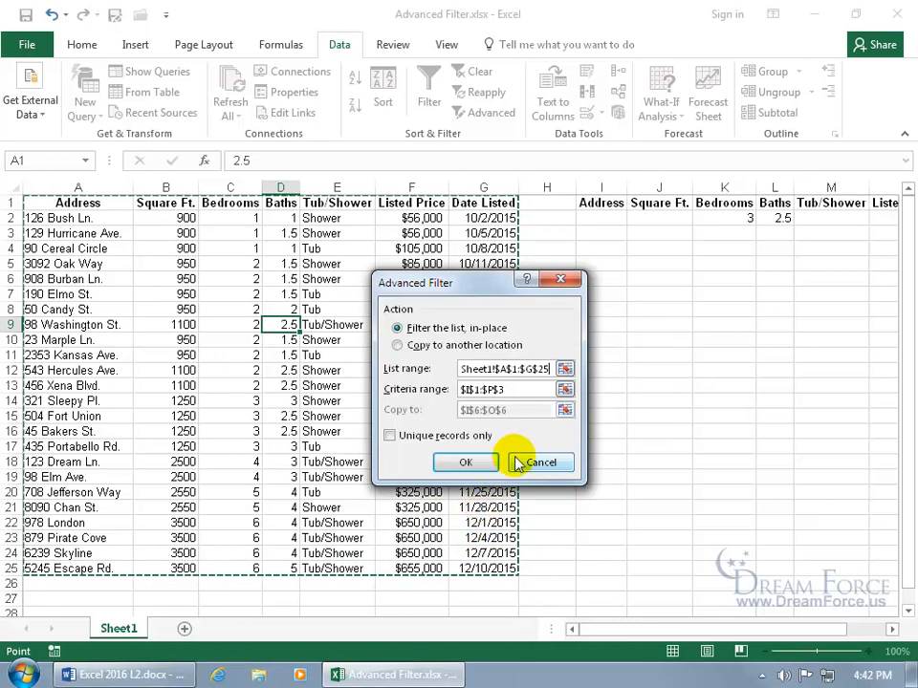
- Set the criteria range to I1:O2 and filter the listings in place
left_click(564, 389)
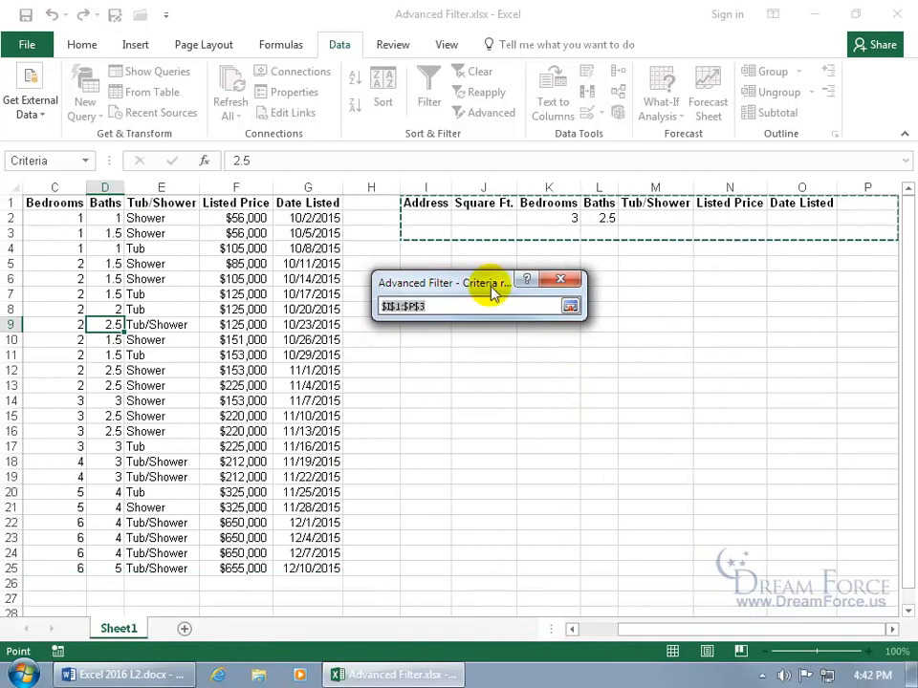
left_click_drag(417, 207, 779, 216)
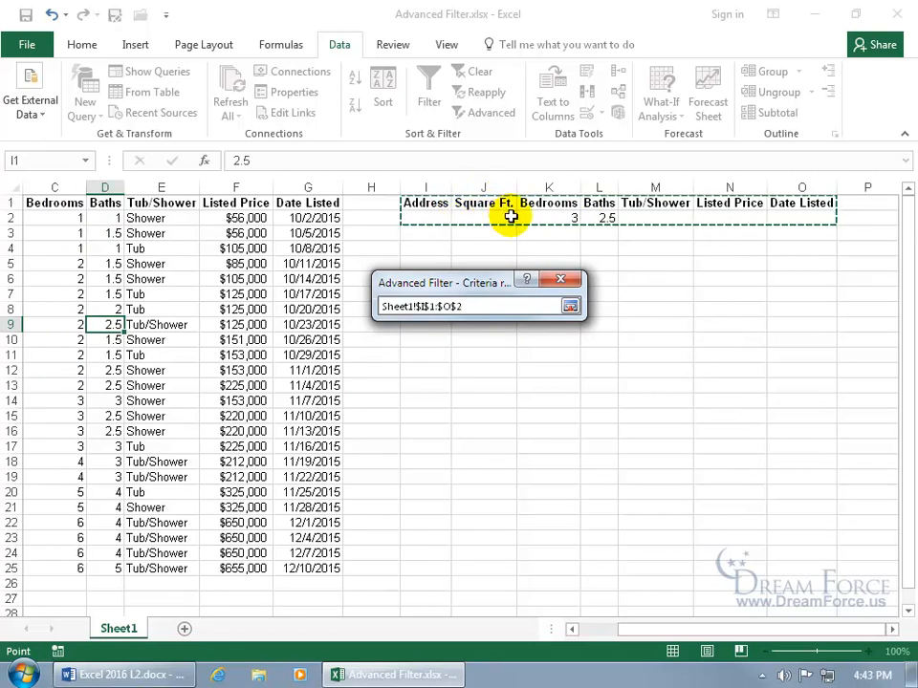
key("Return")
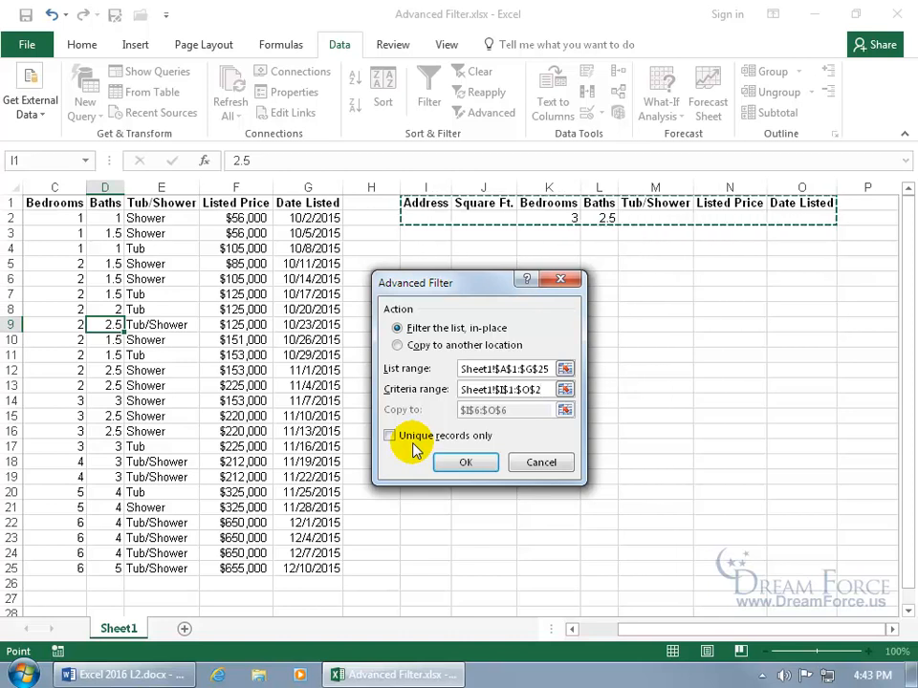
left_click(464, 462)
left_click_drag(679, 628, 626, 635)
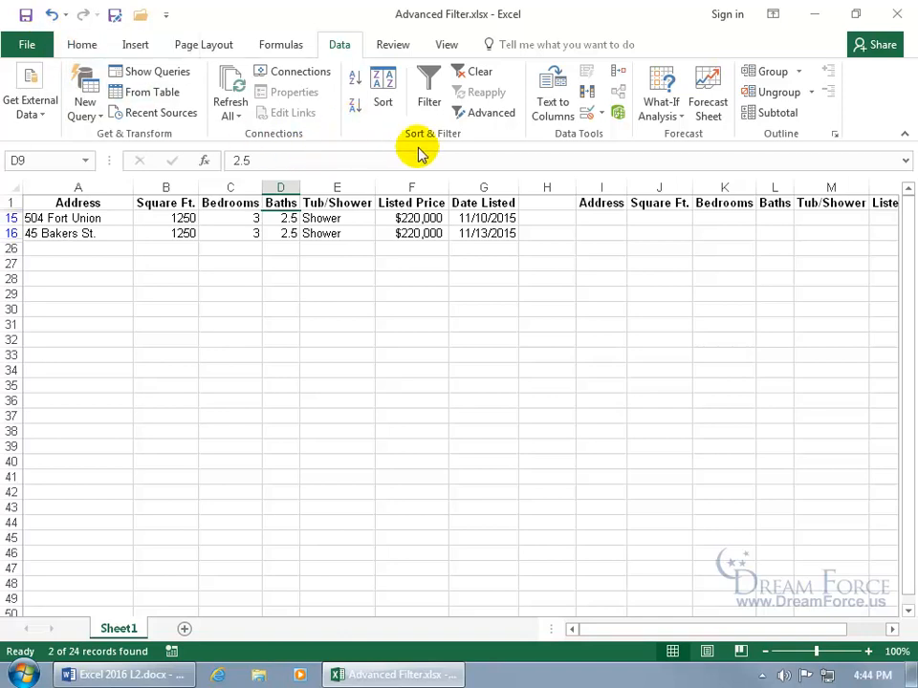
- Clear the in-place filter and start another Advanced Filter that copies to another location, keeping list range A1:G25 and criteria range I1:O2
left_click(481, 74)
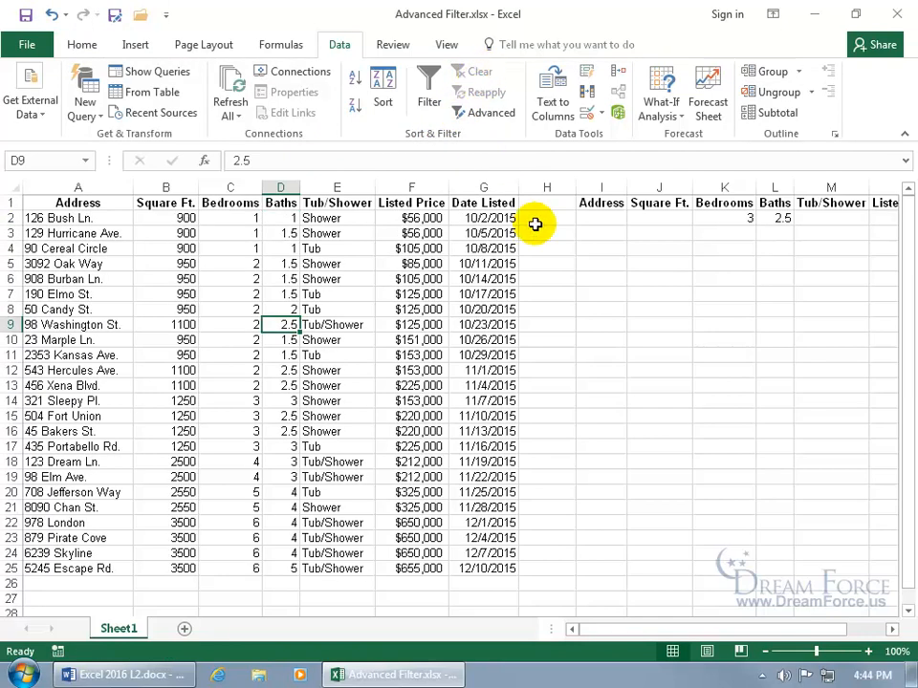
left_click(481, 112)
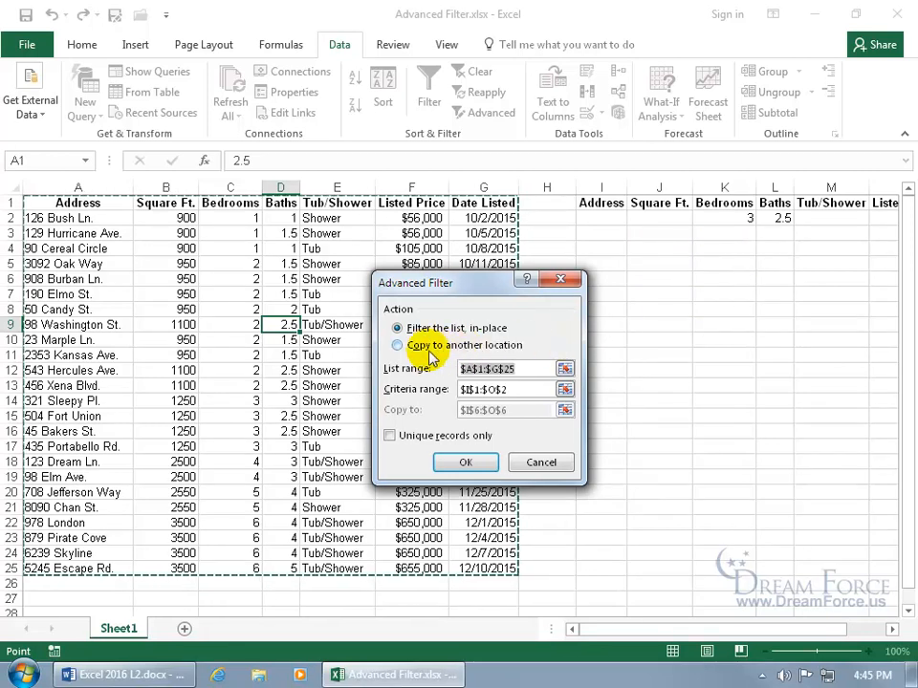
left_click(397, 346)
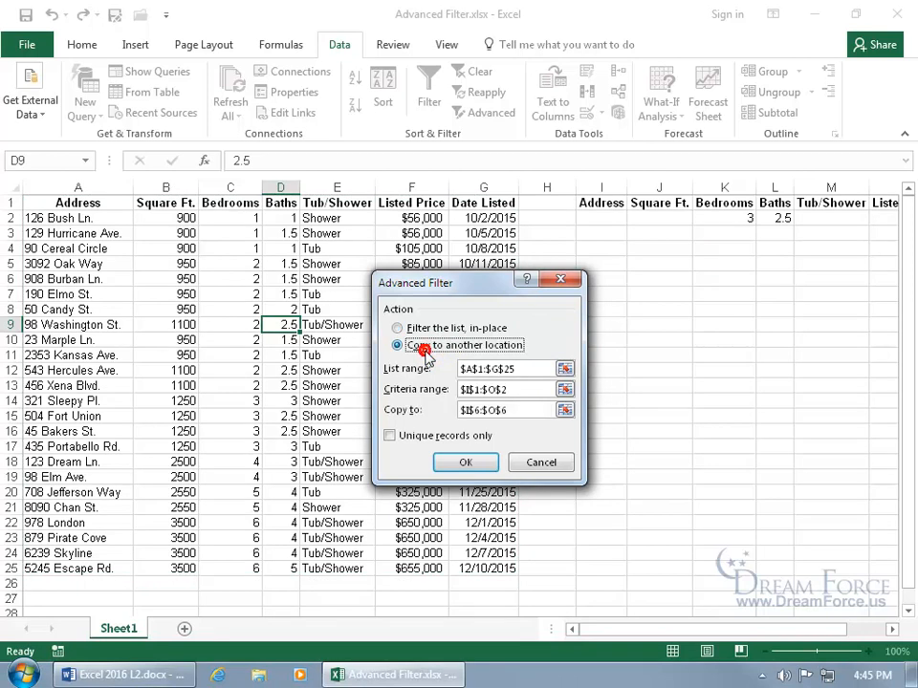
left_click(506, 370)
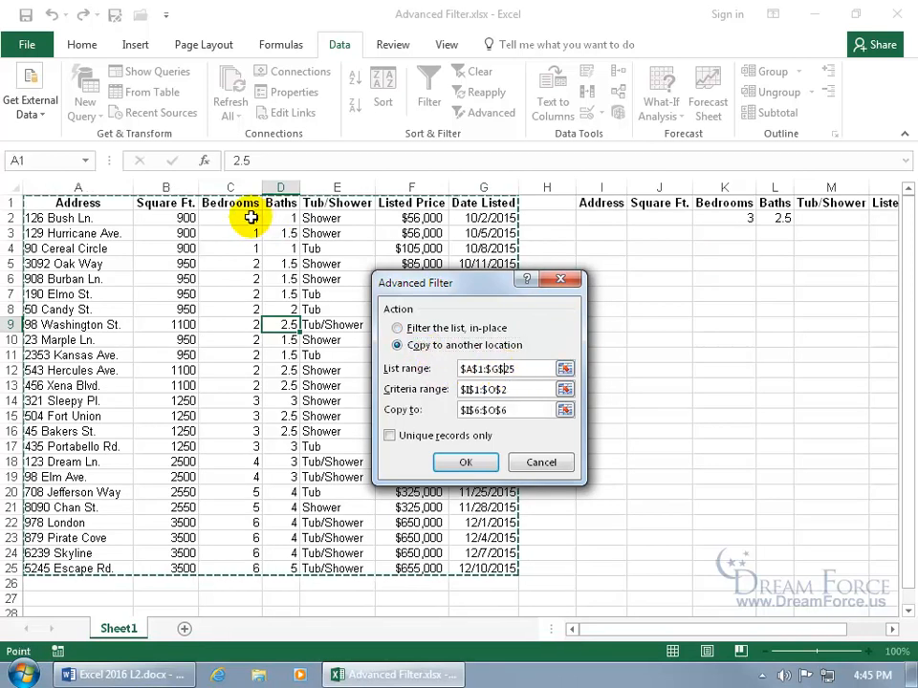
left_click(490, 390)
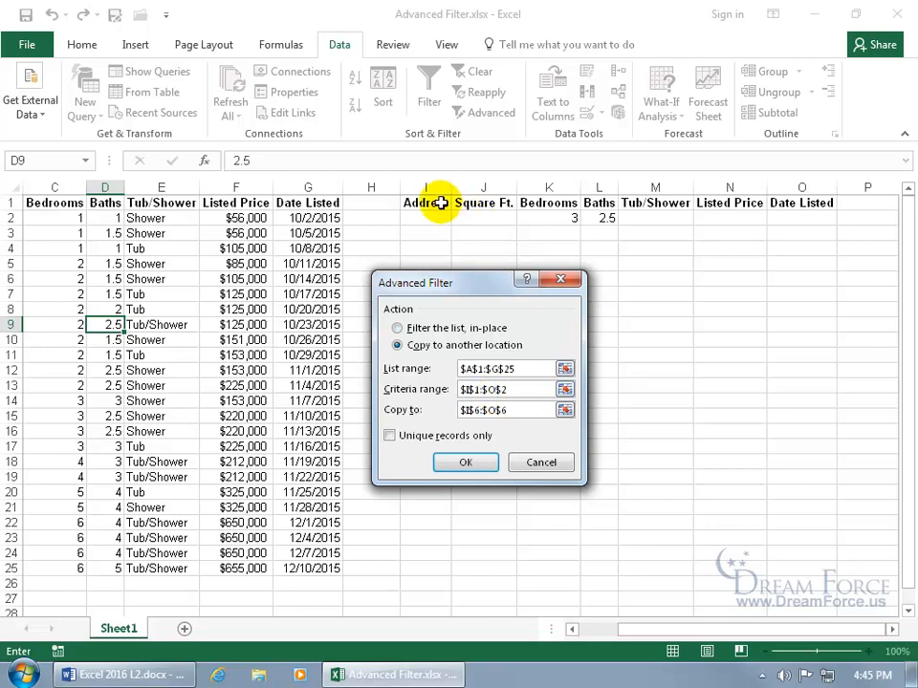
- Replace the copy destination with cell I6 and copy the matching listings there
left_click(502, 410)
double_click(516, 409)
key("BackSpace")
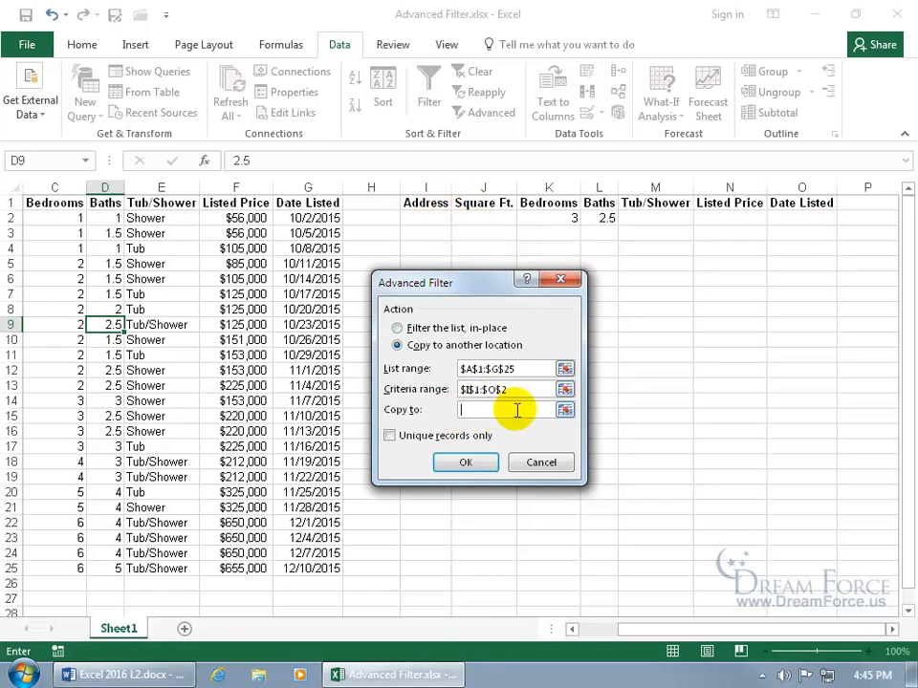
left_click_drag(520, 281, 641, 330)
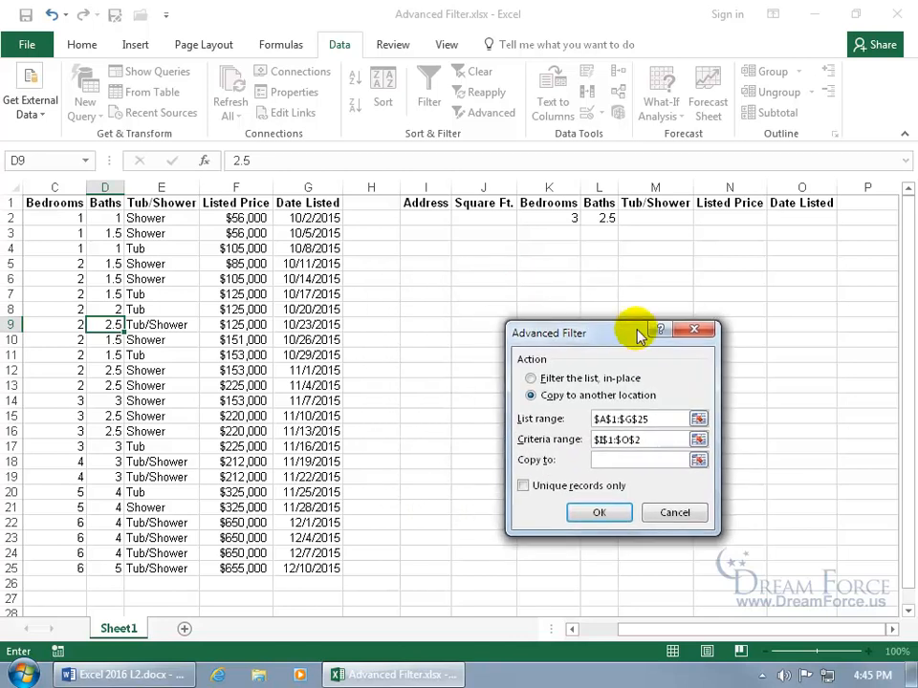
left_click(447, 278)
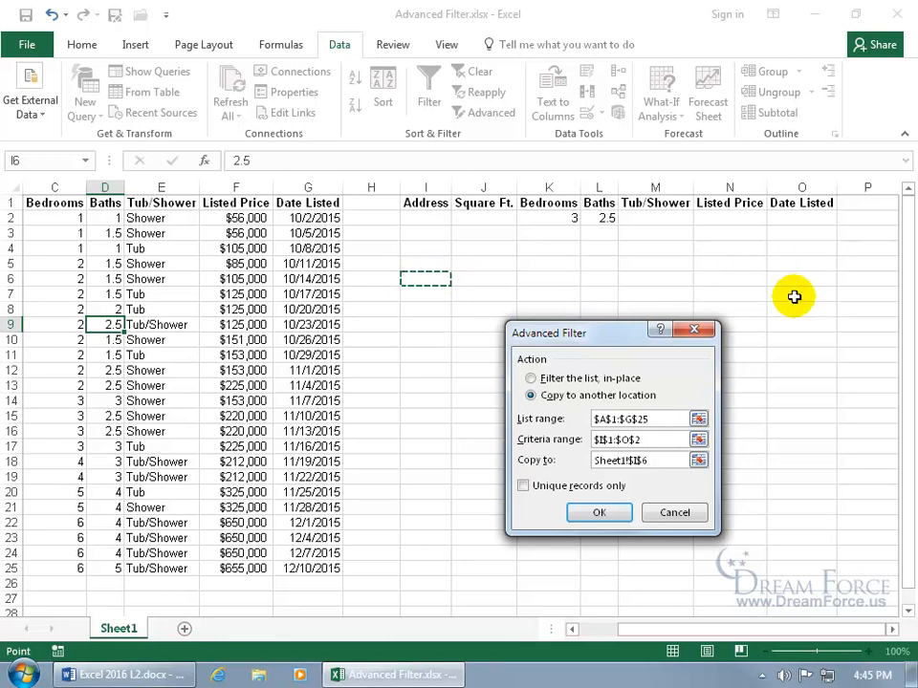
left_click(601, 513)
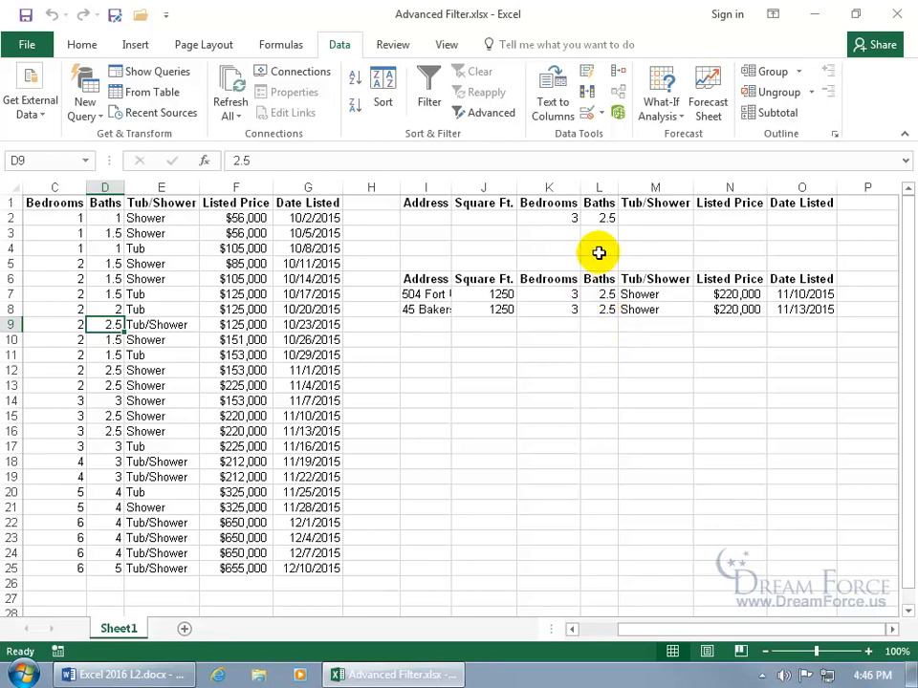
- Delete the Baths criterion in L2 and enter >200000 as the Listed Price criterion in N2
left_click(599, 220)
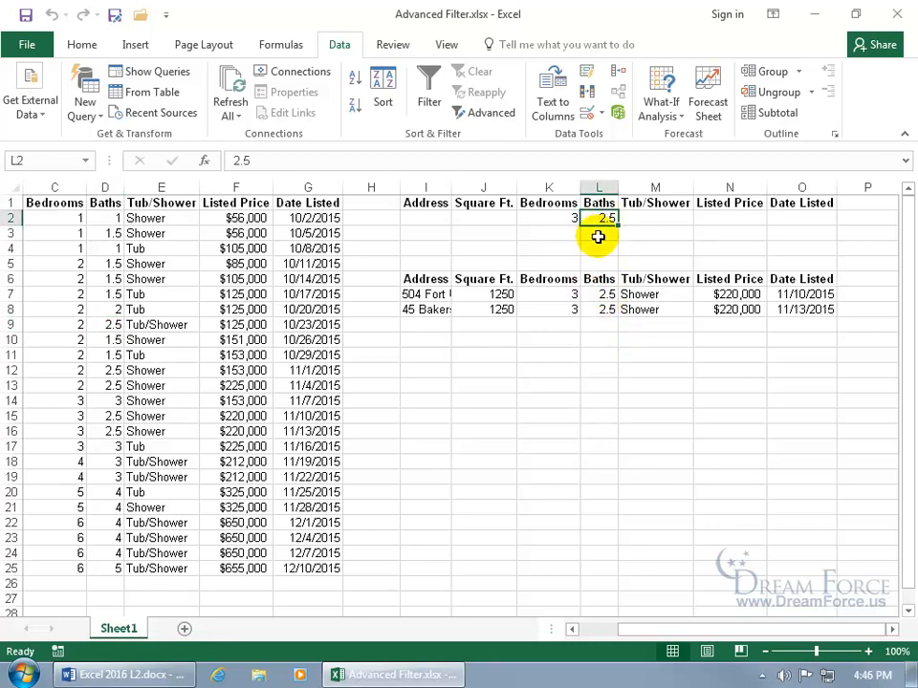
key("Delete")
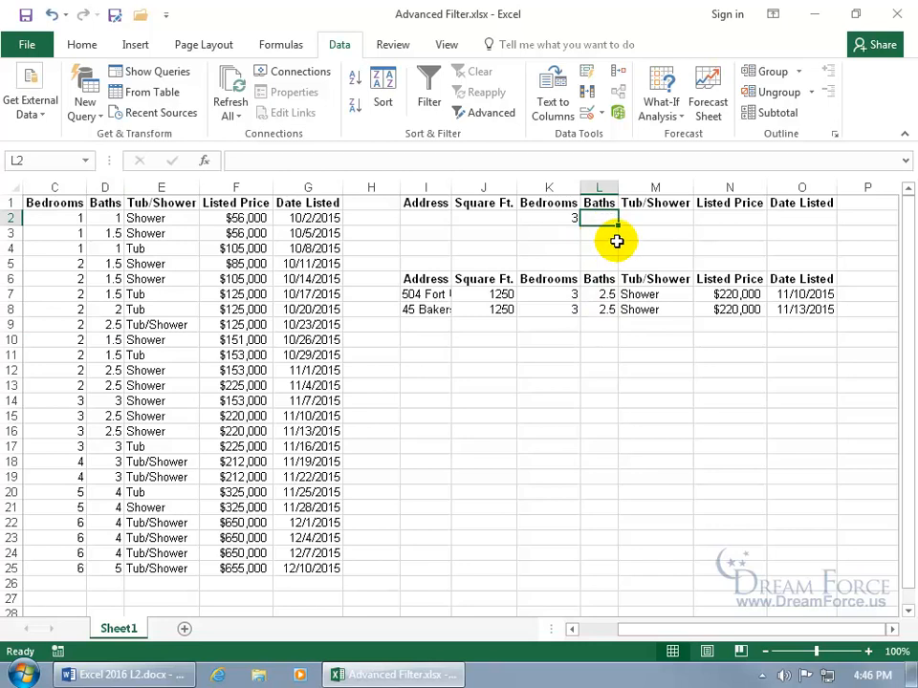
left_click(715, 217)
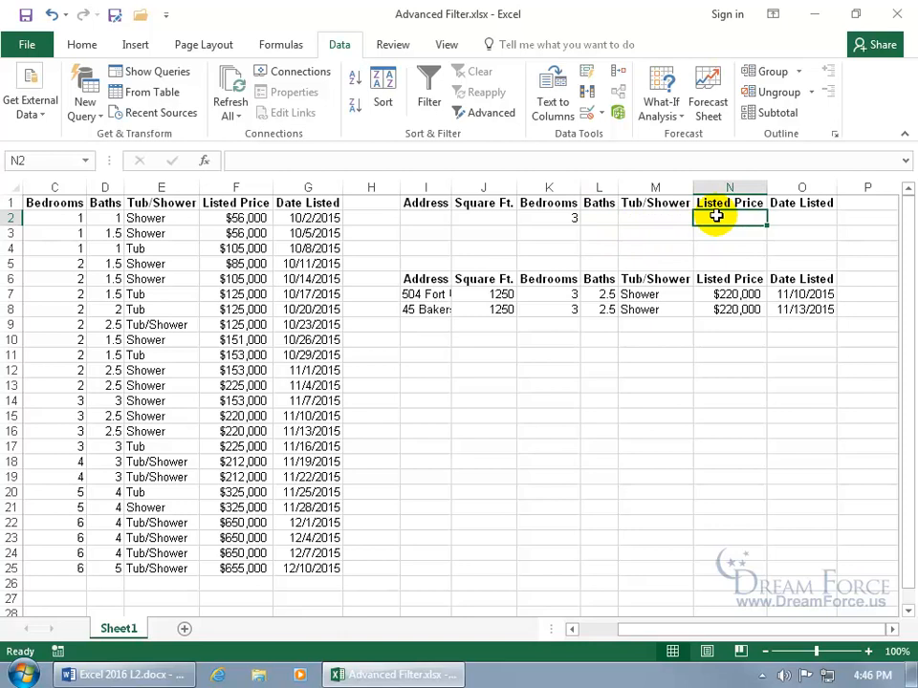
type(">200000")
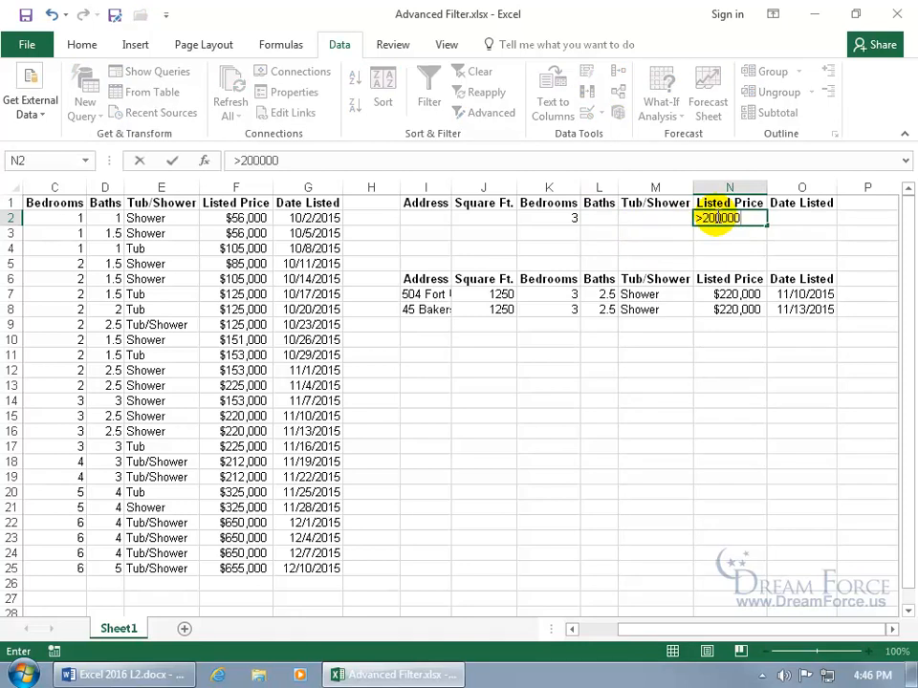
key("Return")
- Run the Advanced Filter again with criteria range I1:O2, copying the matching listings to I6:O6
left_click(236, 308)
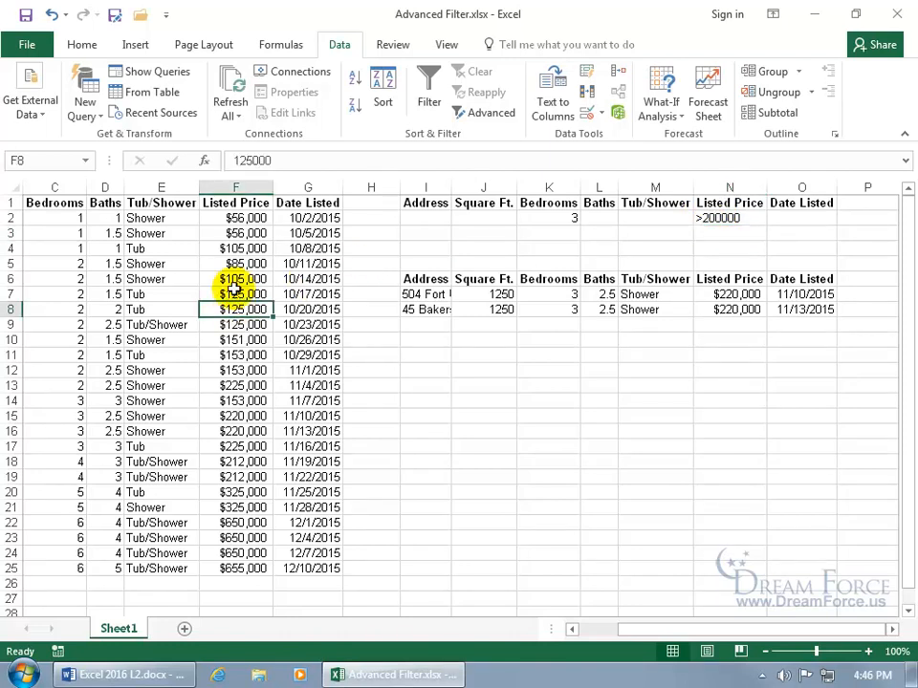
left_click(487, 114)
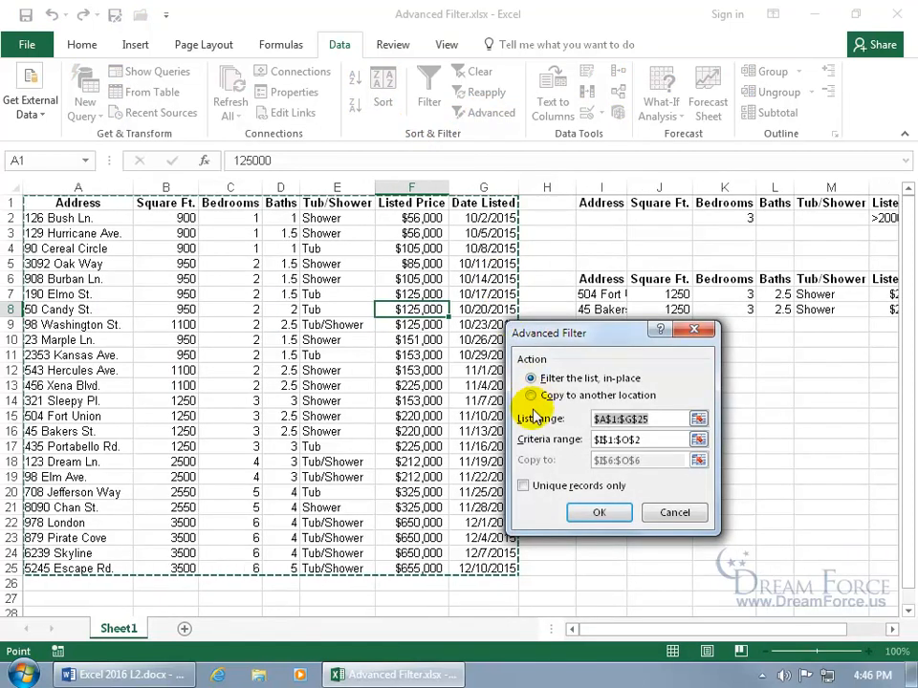
left_click(642, 437)
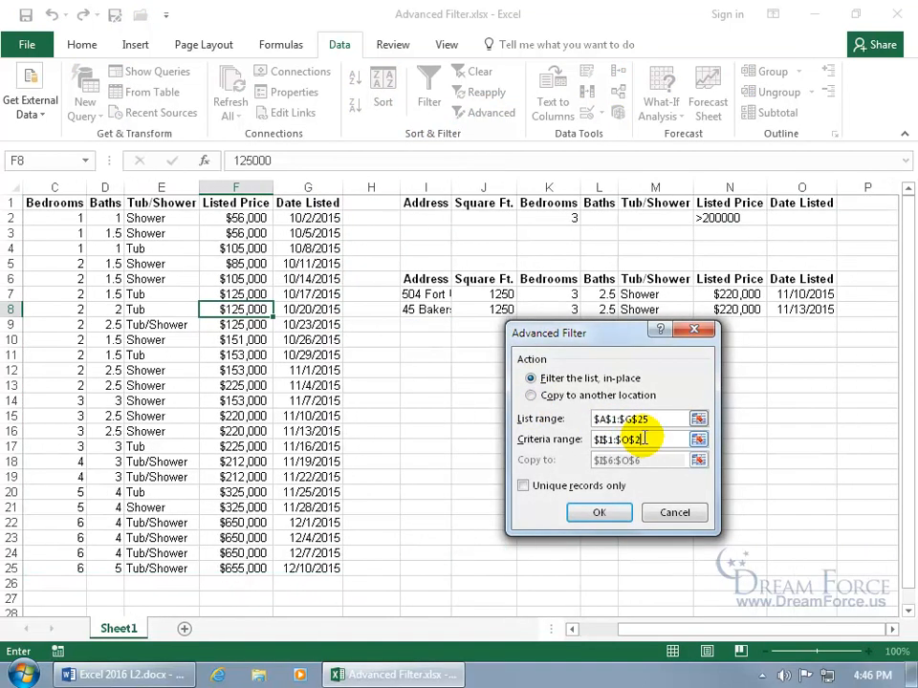
left_click(562, 396)
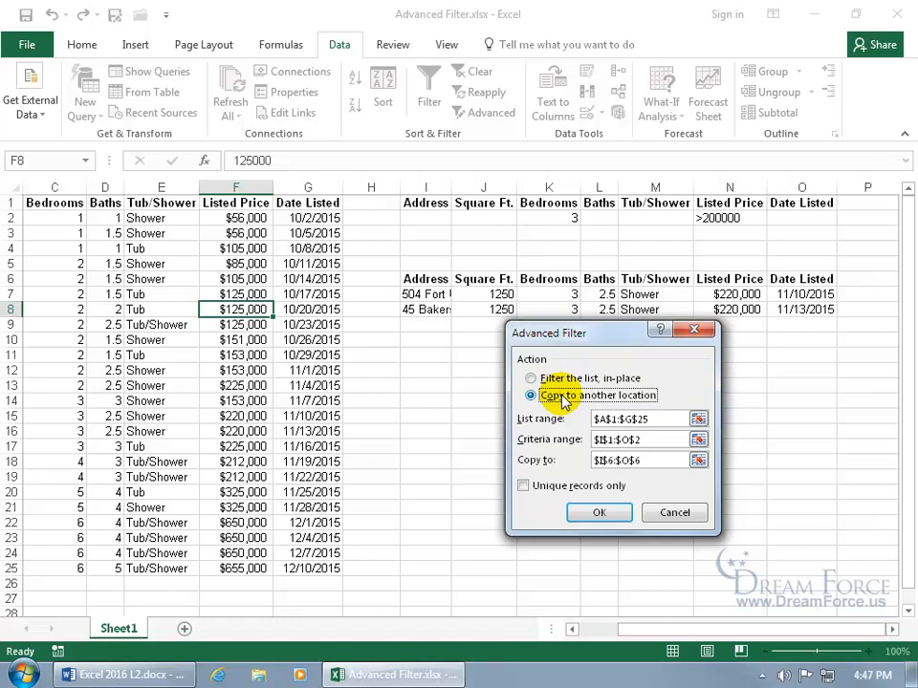
left_click(598, 513)
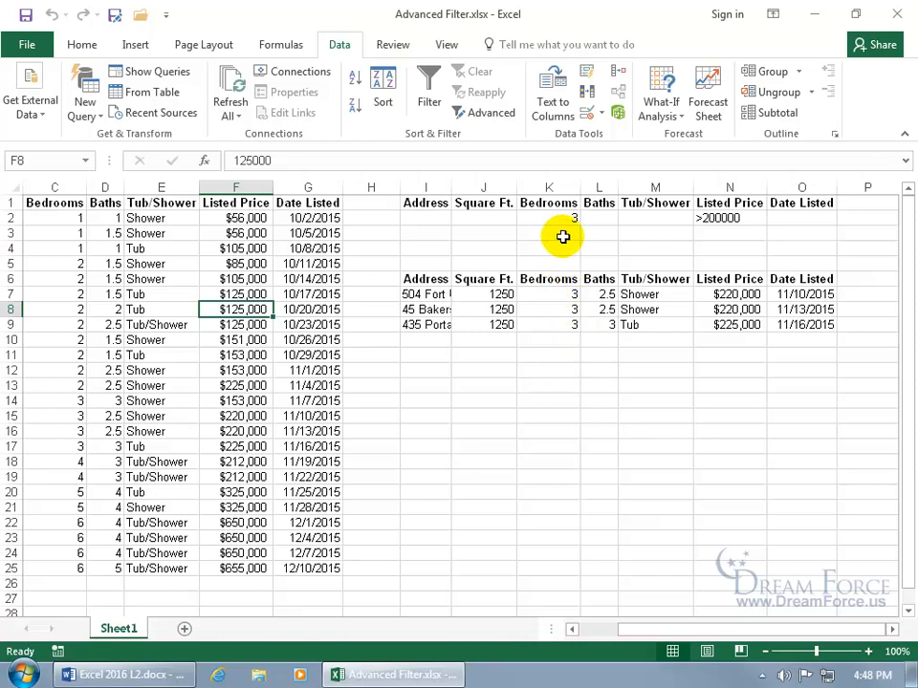
- Delete the Listed Price criterion in N2 and enter 5 as a second Bedrooms criterion in K3
left_click(715, 219)
key("Delete")
left_click(569, 236)
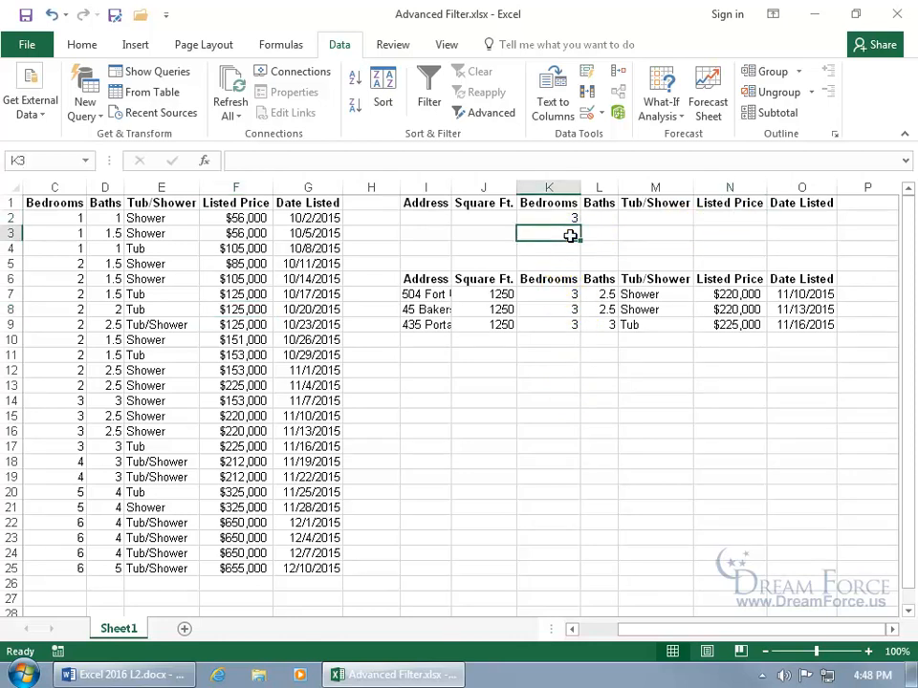
type("5")
key("Return")
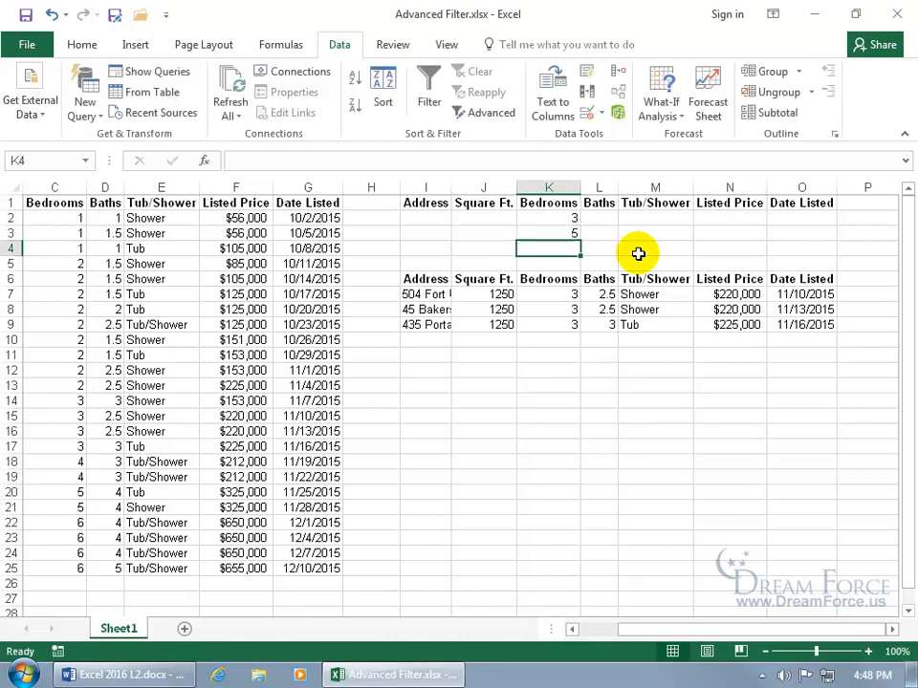
- Run Advanced Filter on the house listings with criteria range I1:O3, copying the matching listings to I6:O6
left_click(242, 323)
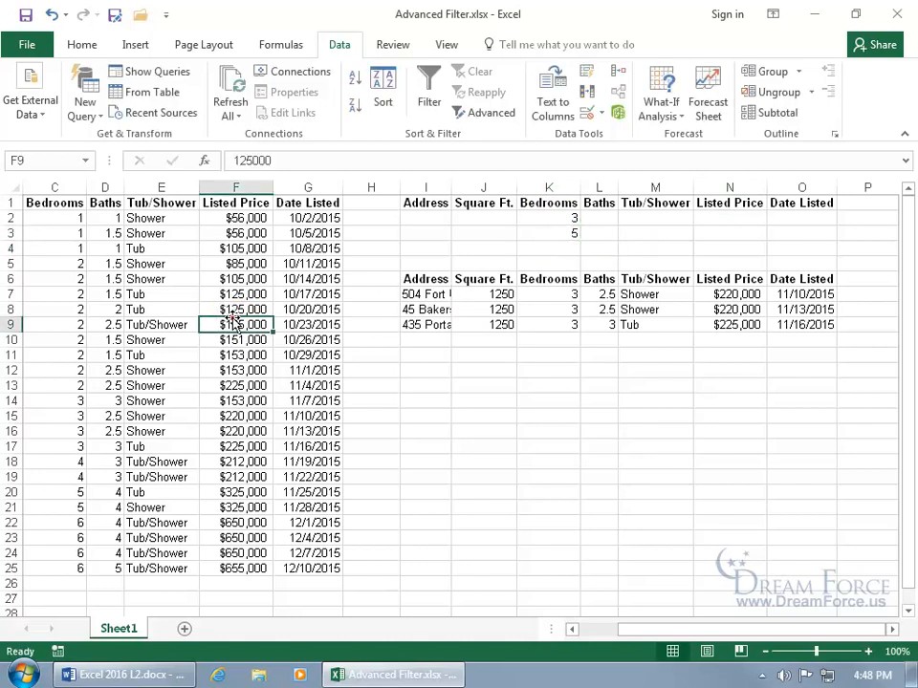
left_click(488, 113)
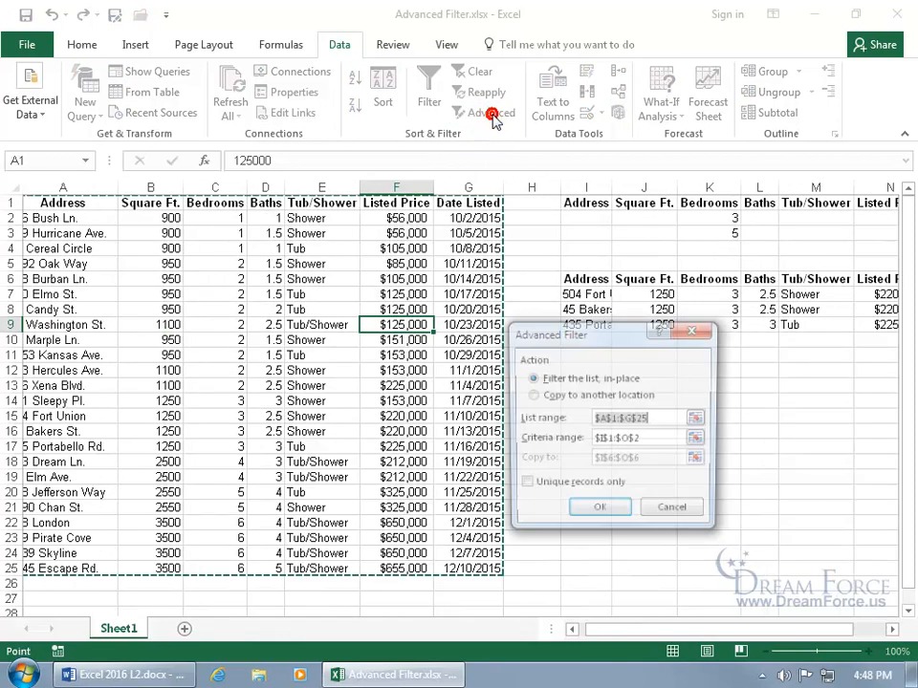
left_click(547, 395)
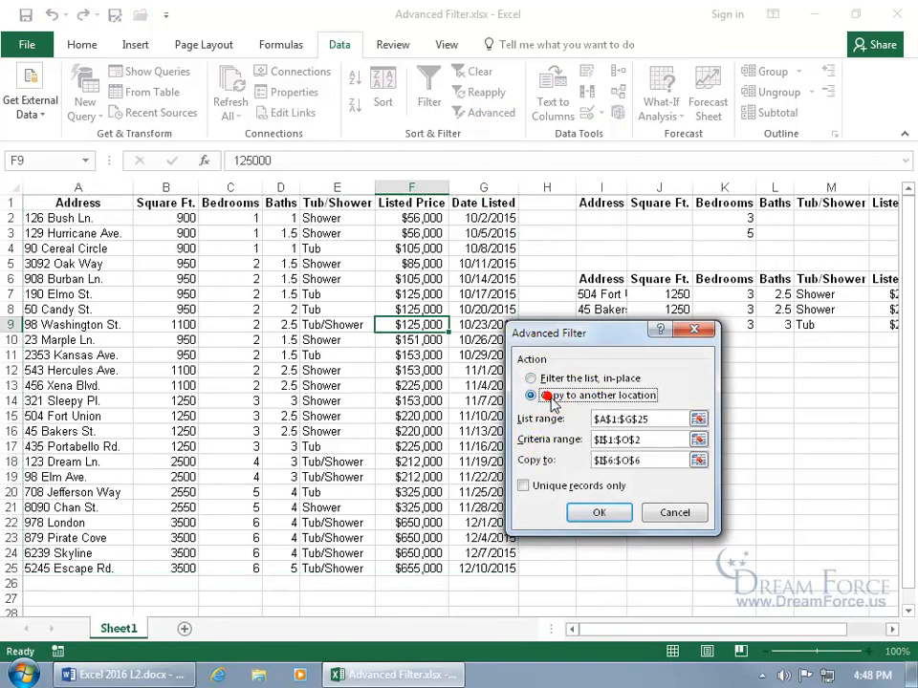
left_click(634, 439)
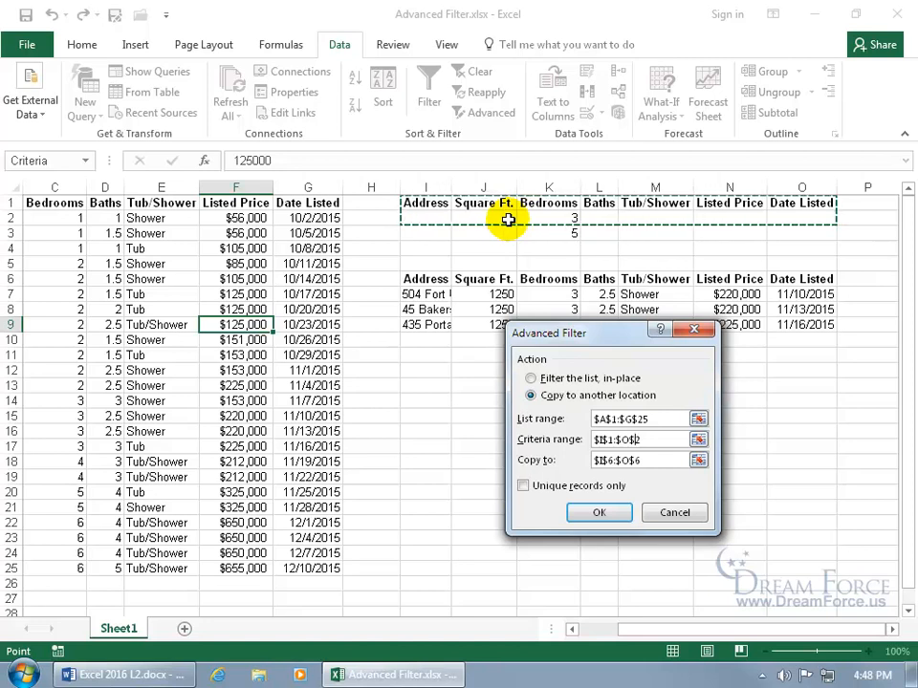
left_click_drag(654, 439, 580, 441)
key("BackSpace")
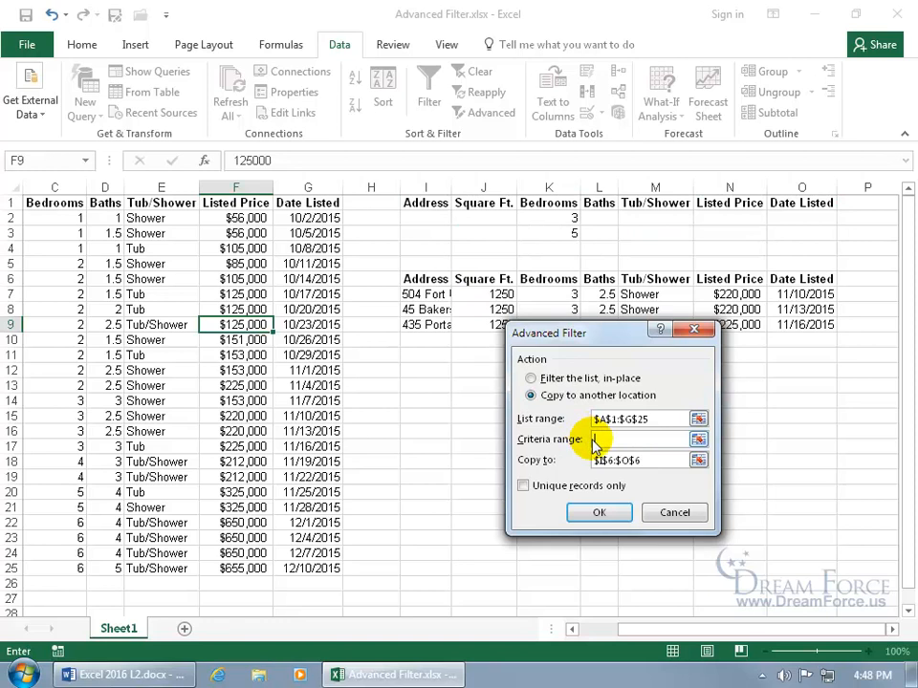
left_click_drag(443, 208, 779, 230)
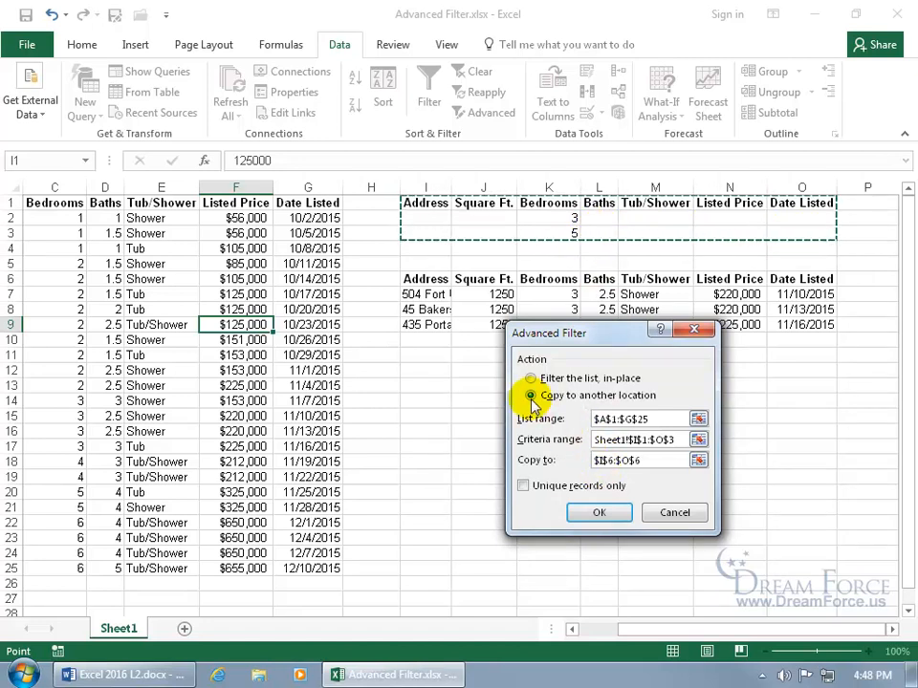
left_click(588, 515)
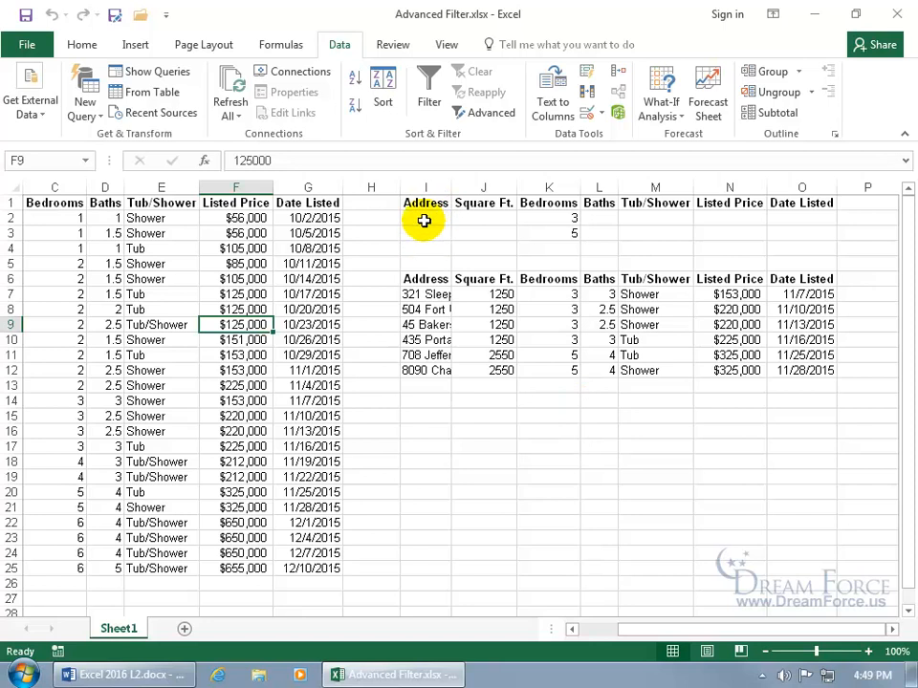
- Delete the second Bedrooms criterion in K3 and rerun Advanced Filter with criteria range I1:O3, copying the listings to I6:O6
left_click(568, 234)
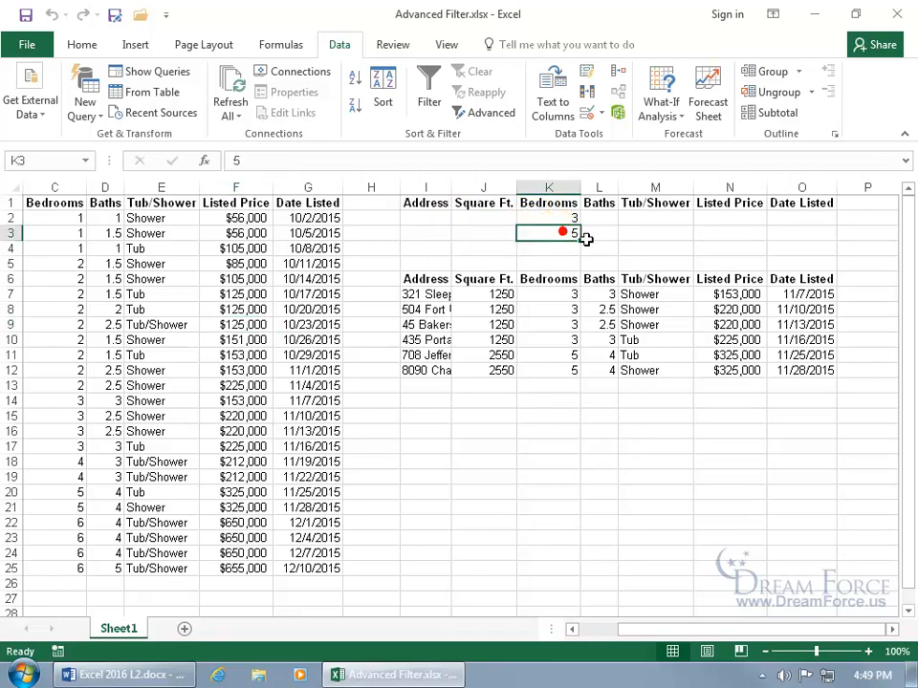
key("Delete")
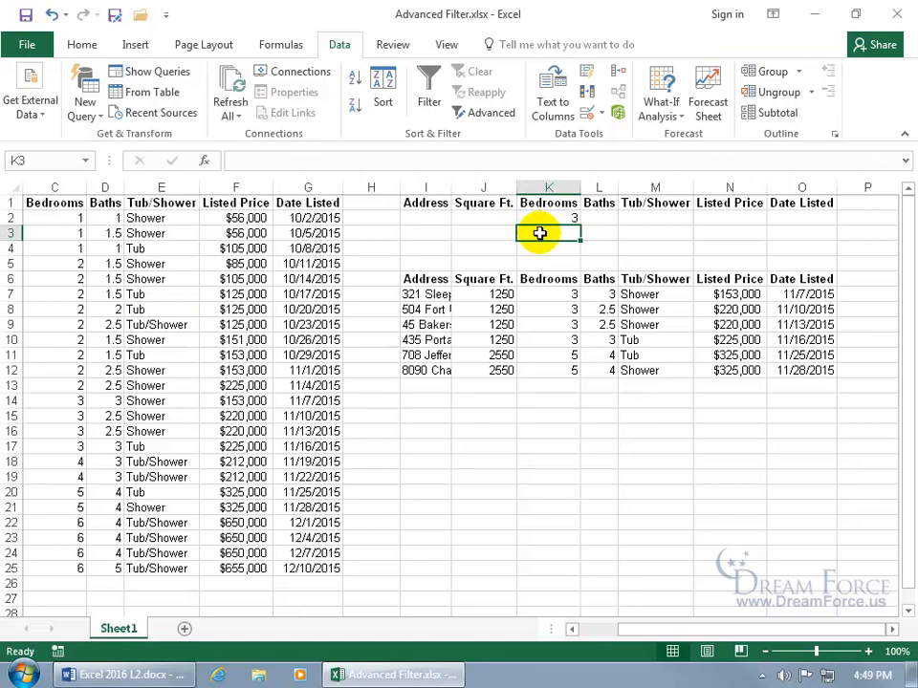
left_click(255, 291)
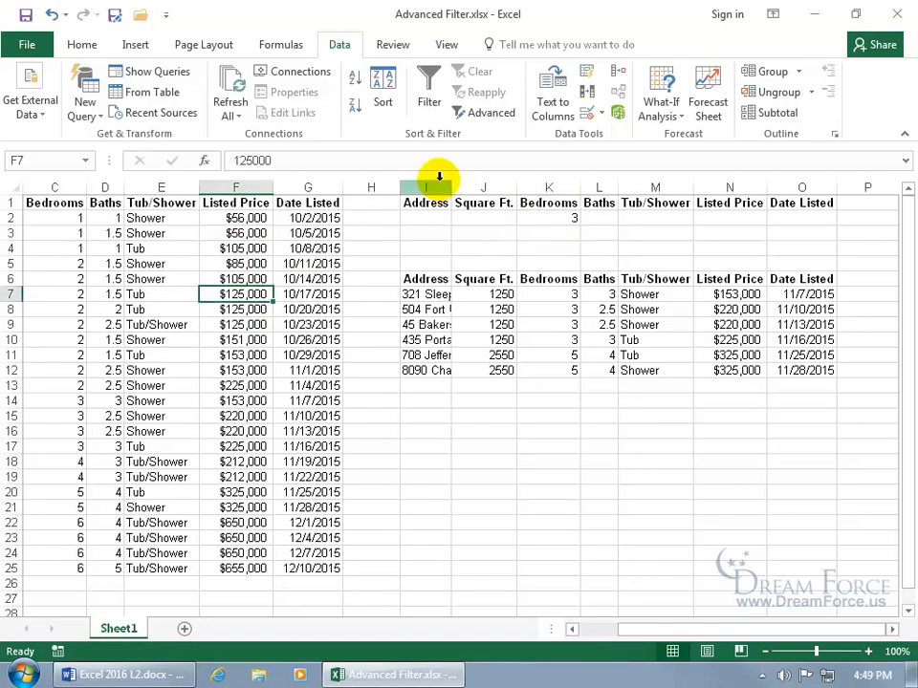
left_click(486, 112)
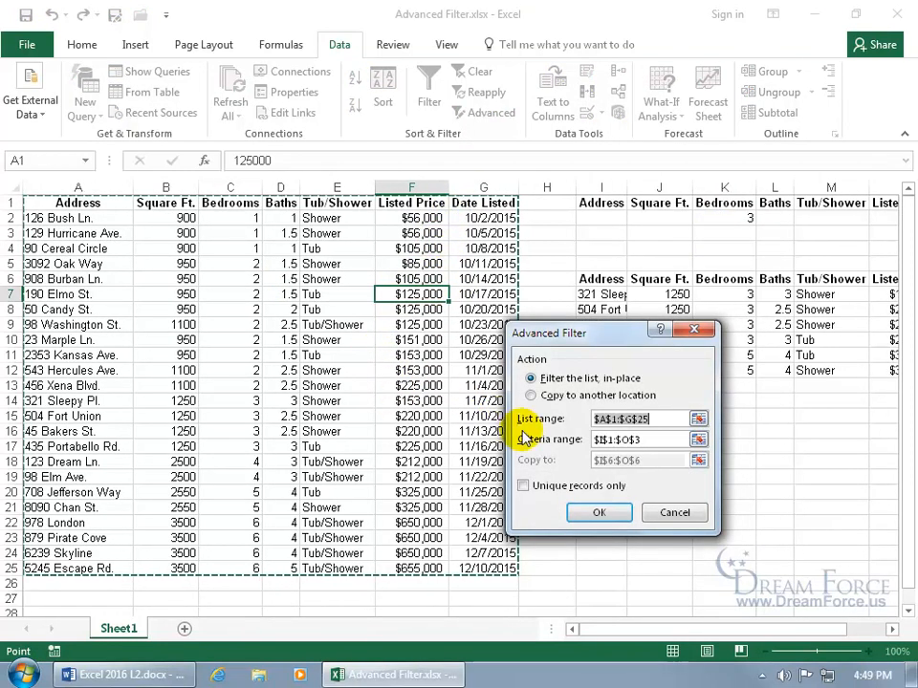
left_click(642, 441)
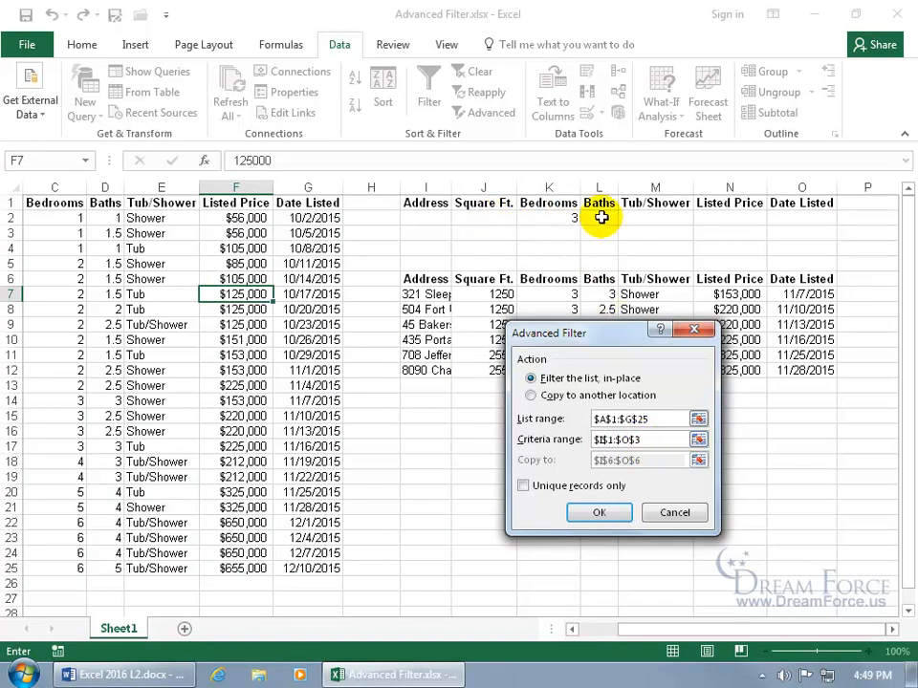
left_click(573, 397)
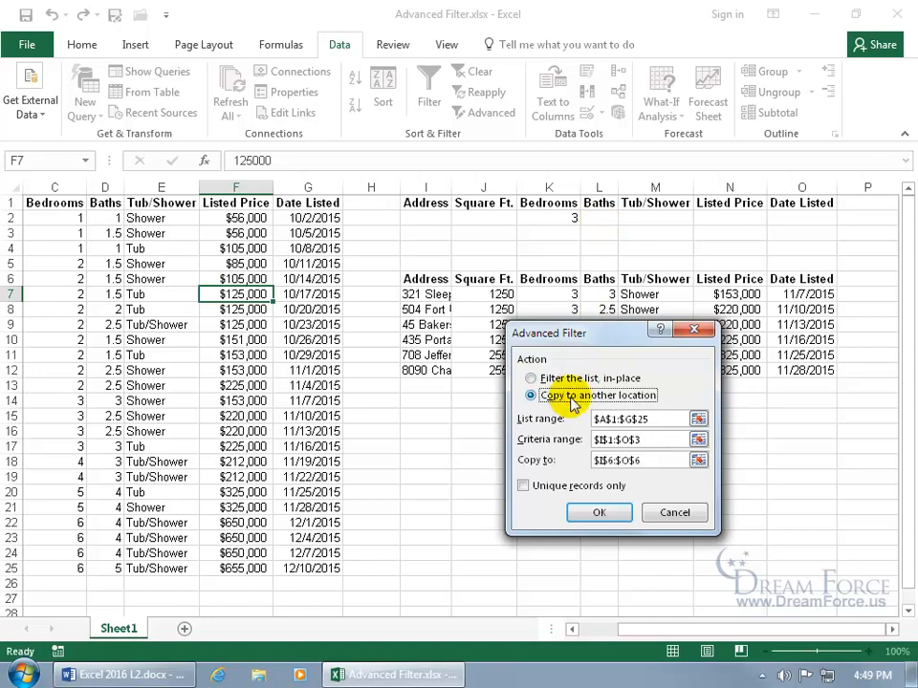
left_click(598, 512)
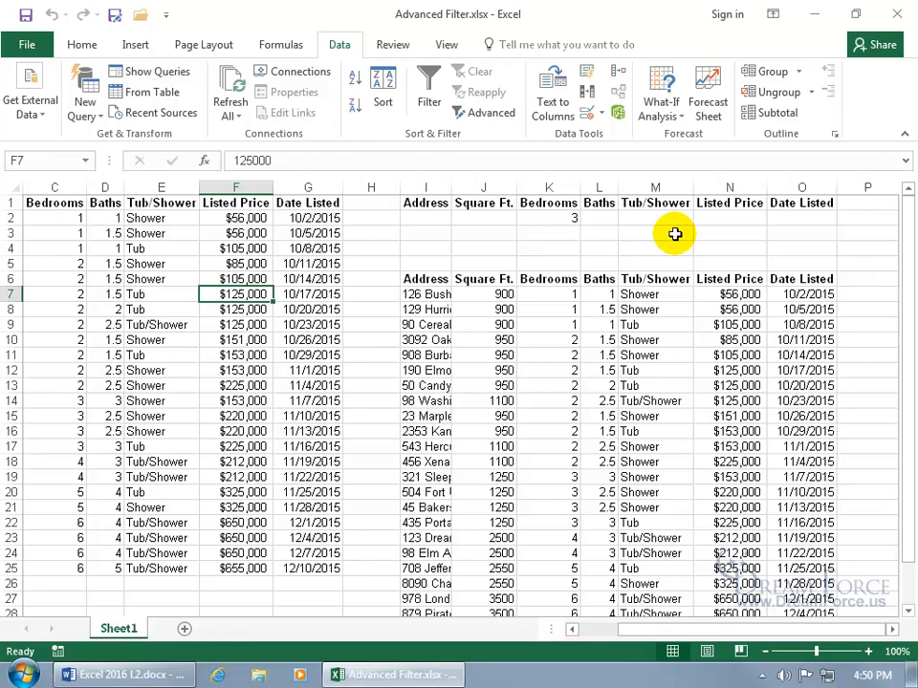
- Clear the extracted listings and their headers in columns I to O from row 6 down
left_click_drag(425, 279, 792, 620)
key("Delete")
scroll(713, 446, "up", 3)
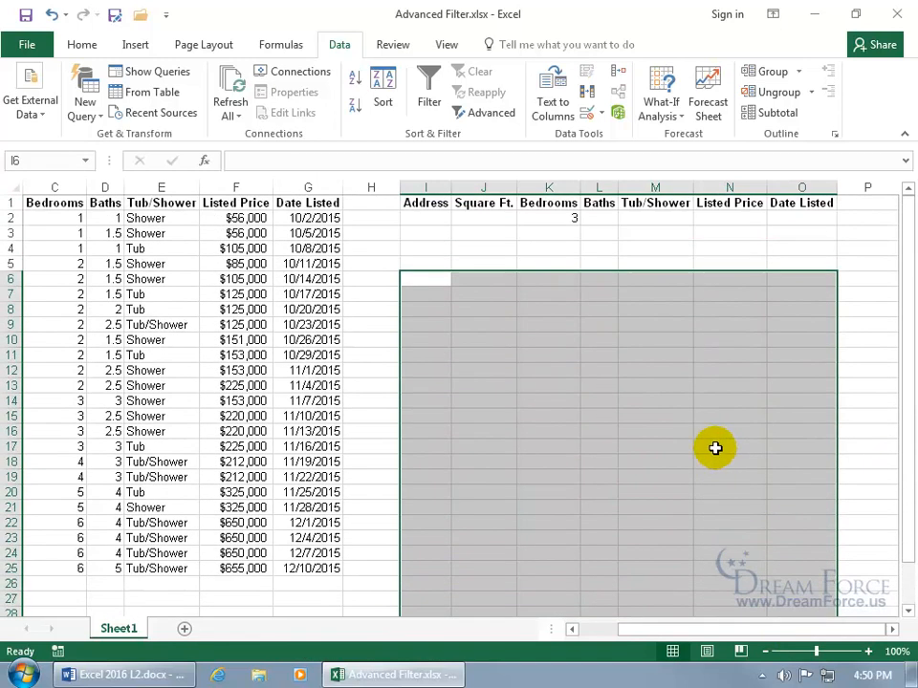
- Enter 2.5 as the Baths criterion in cell L2
left_click(605, 216)
left_click(605, 216)
type("2.5")
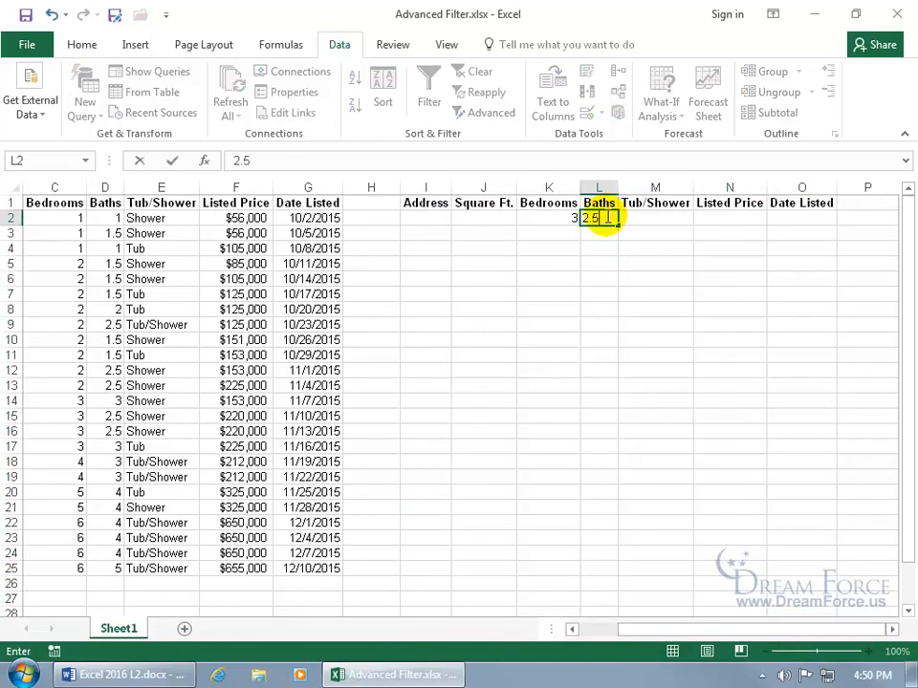
key("Return")
- Look at the available macro commands and check the Macro Recording option among the status bar settings
left_click_drag(672, 628, 615, 631)
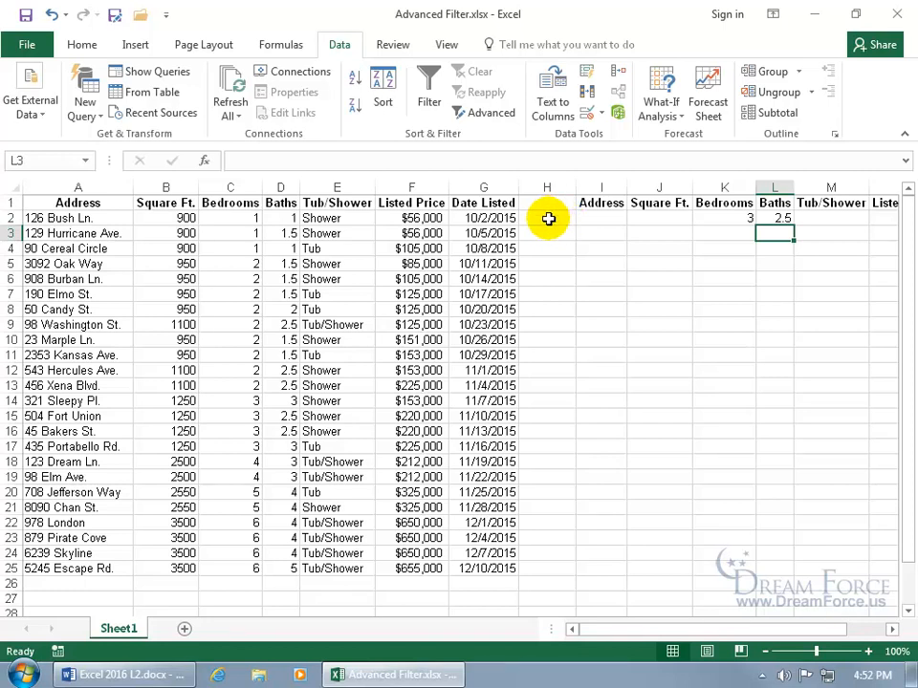
left_click(445, 45)
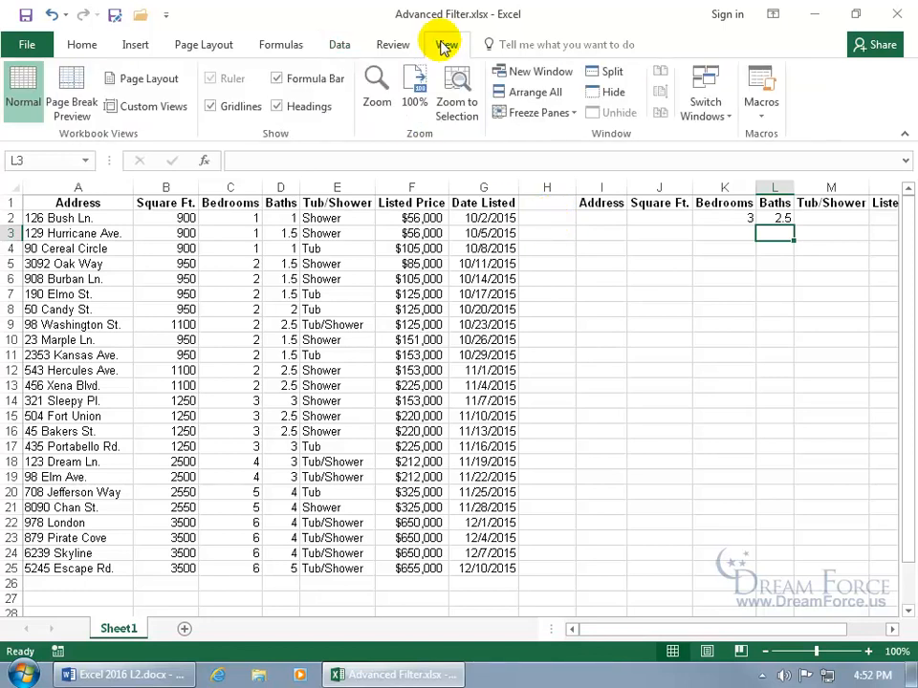
left_click(764, 111)
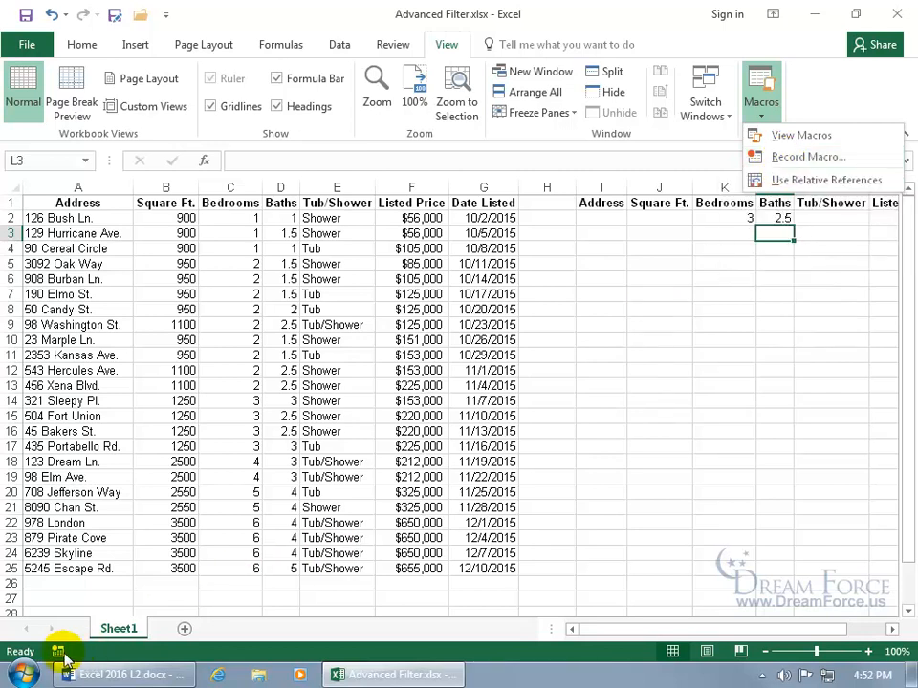
right_click(92, 658)
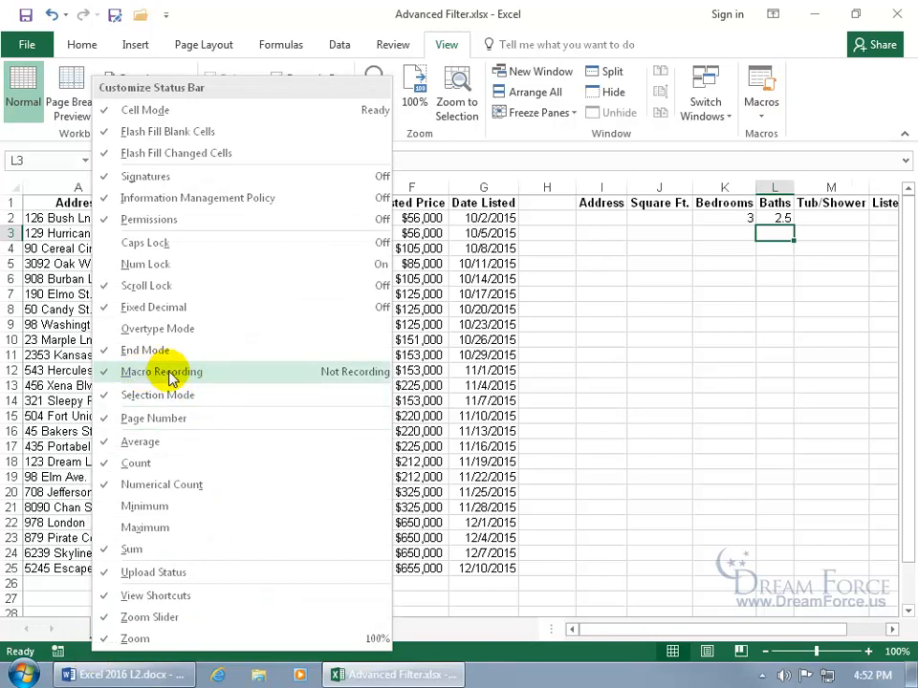
left_click(413, 657)
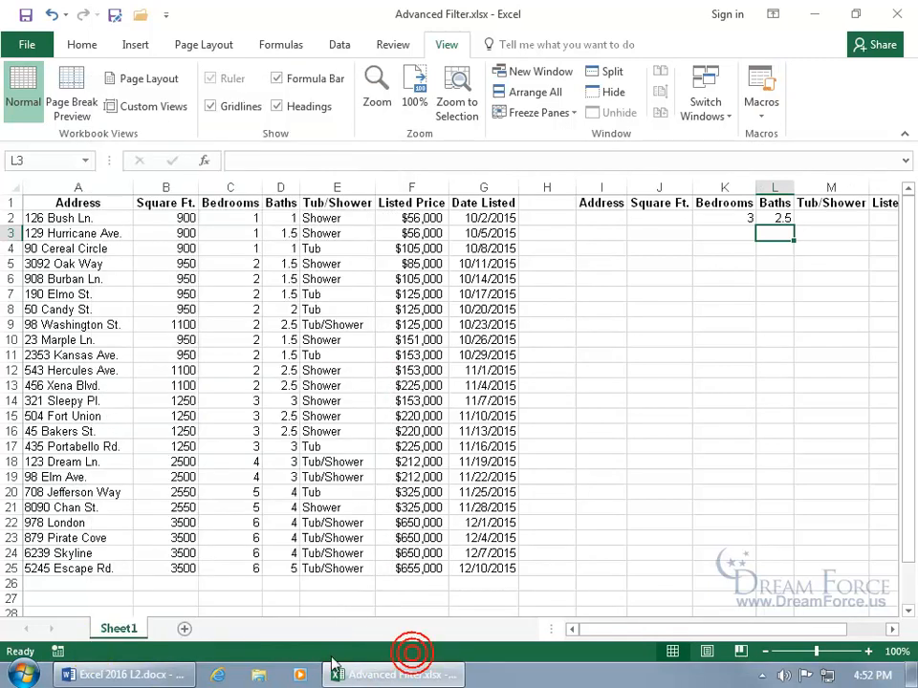
- Start recording a macro named Filter with the shortcut letter q, stored in This Workbook
left_click(59, 651)
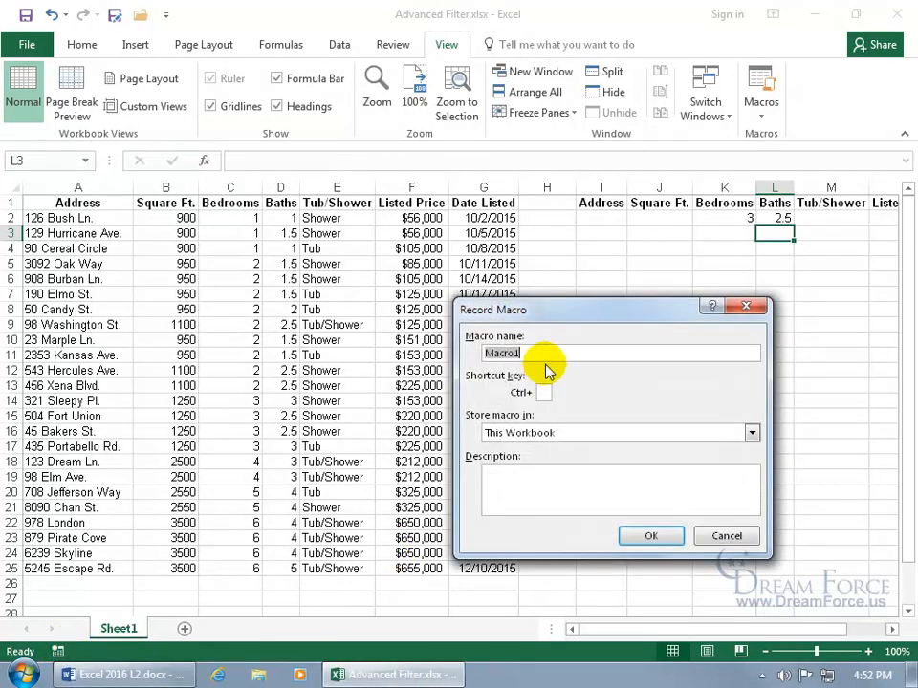
key("BackSpace")
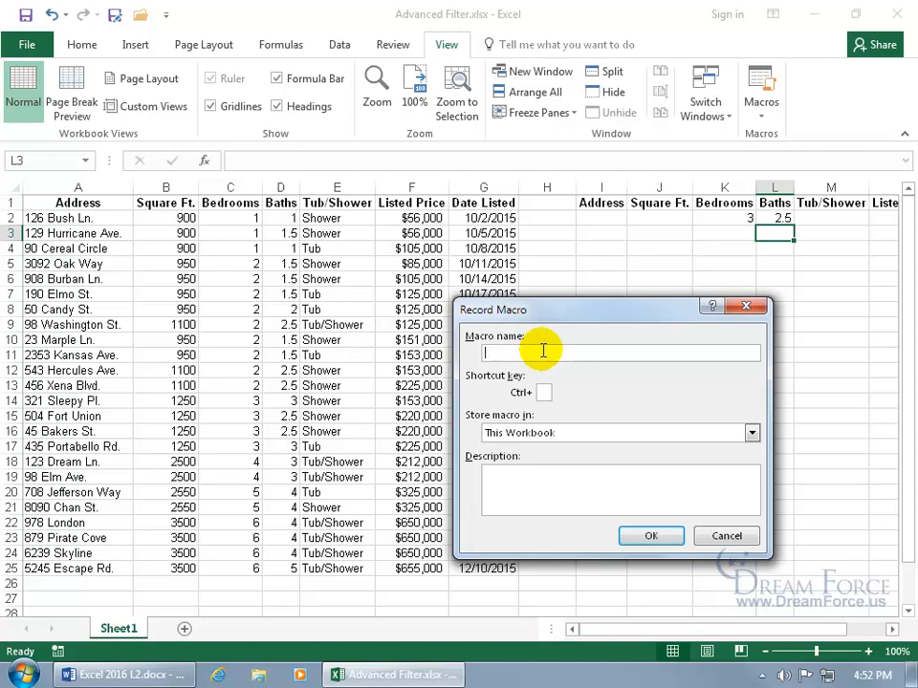
type("Filter")
left_click(544, 392)
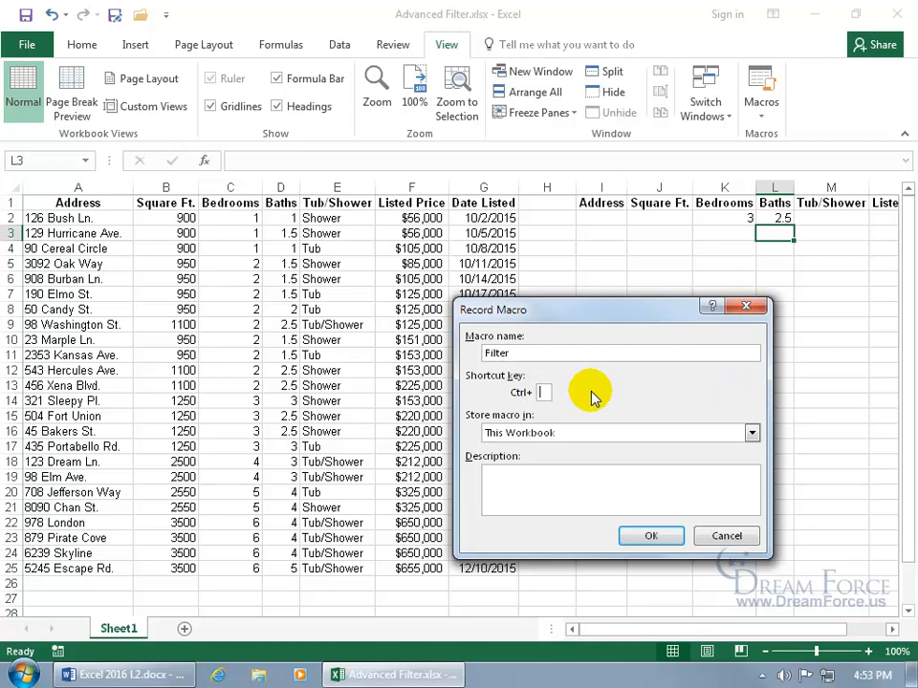
type("q")
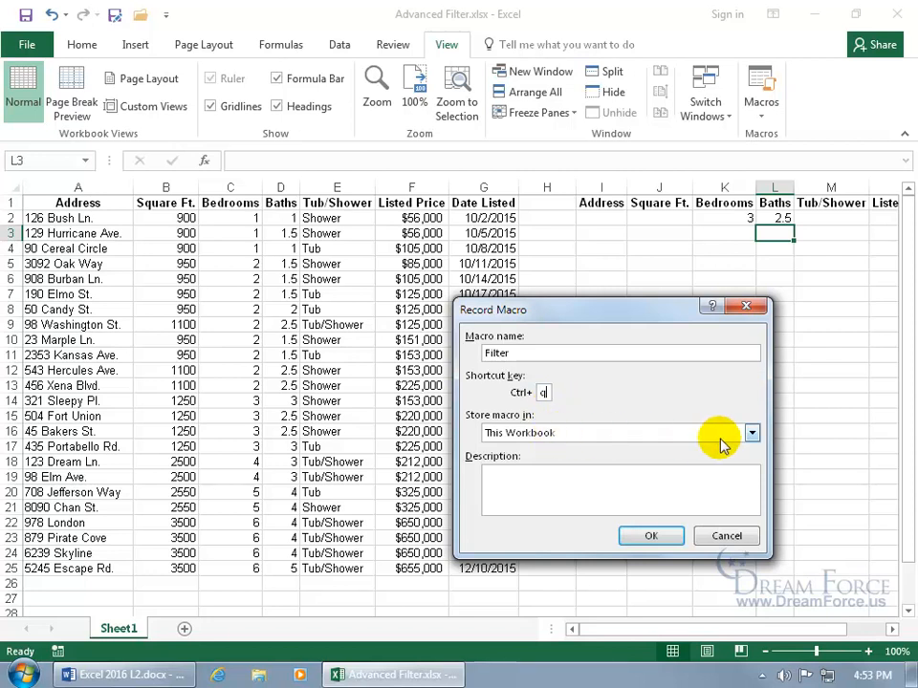
left_click(752, 433)
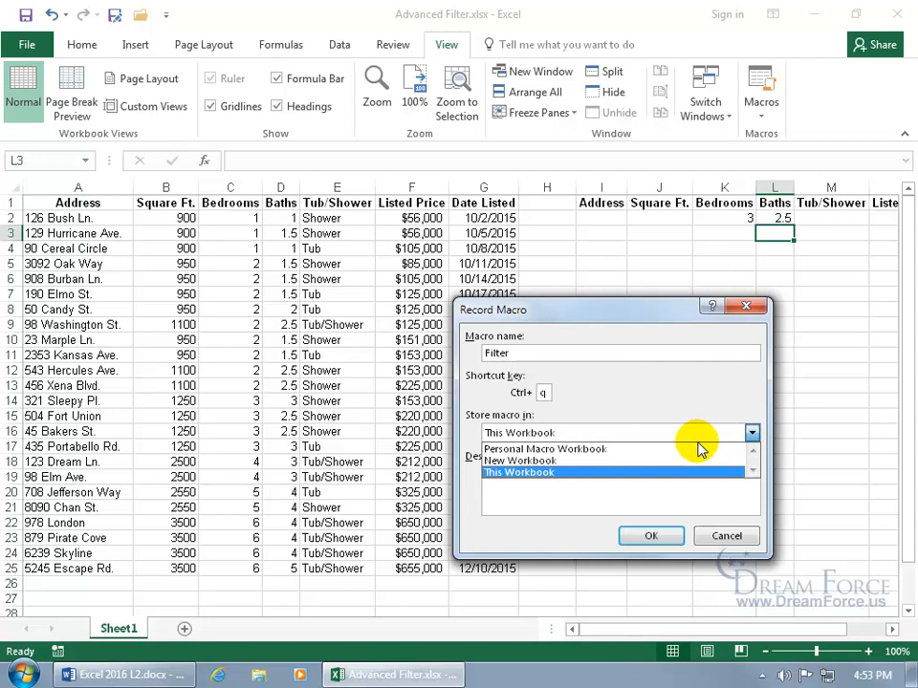
left_click(639, 472)
left_click(597, 471)
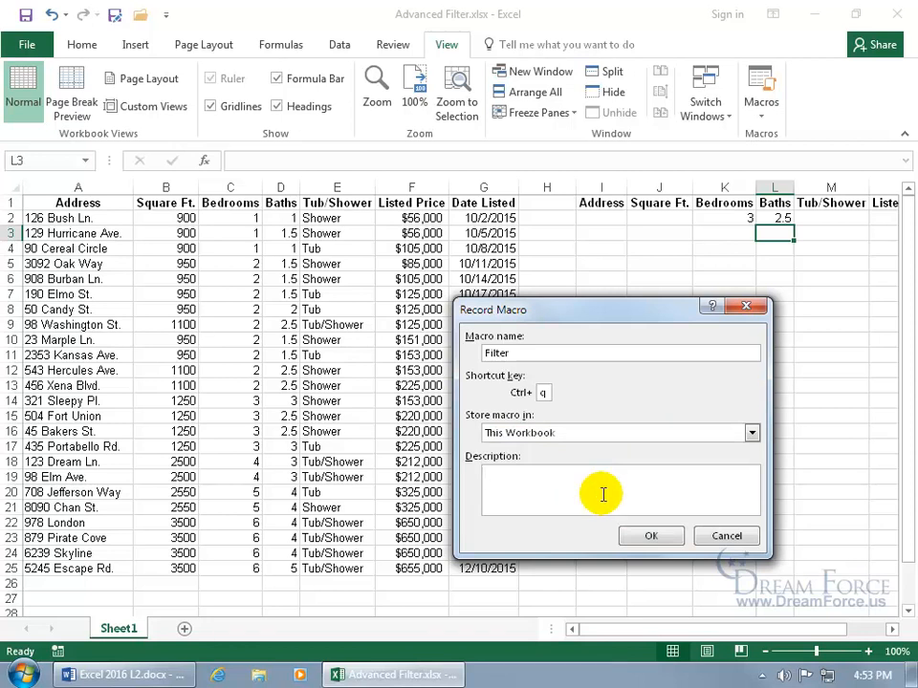
left_click(650, 536)
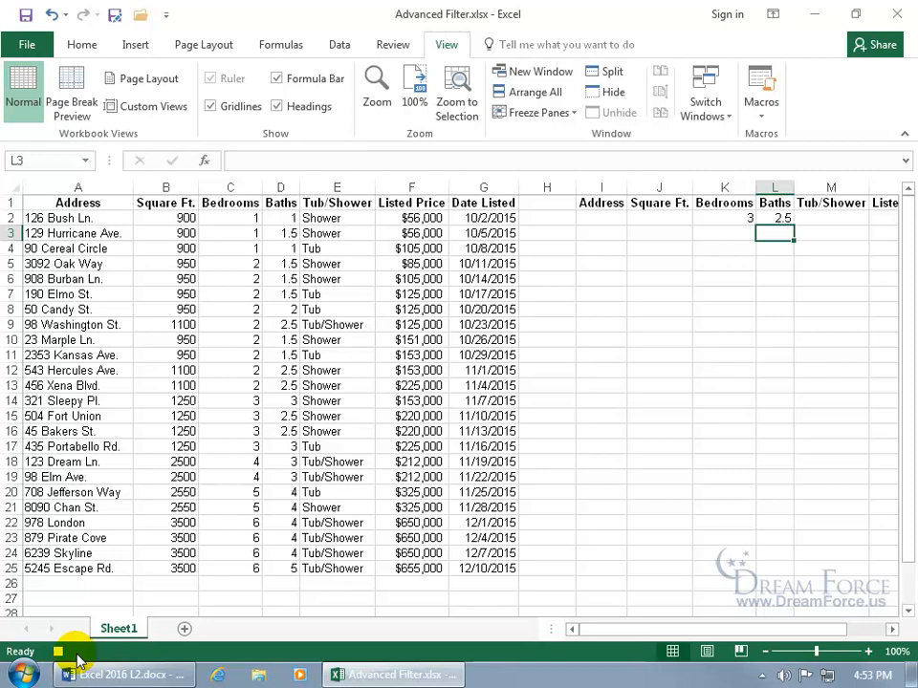
- Begin an Advanced Filter on the house listings and reselect A1:G25 as the list range
left_click(403, 341)
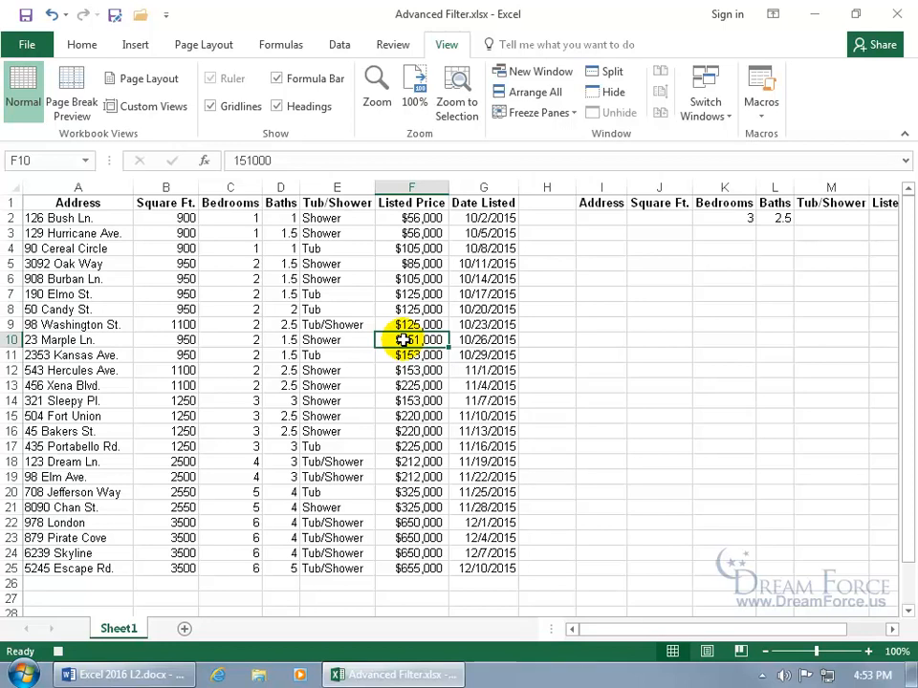
left_click(342, 46)
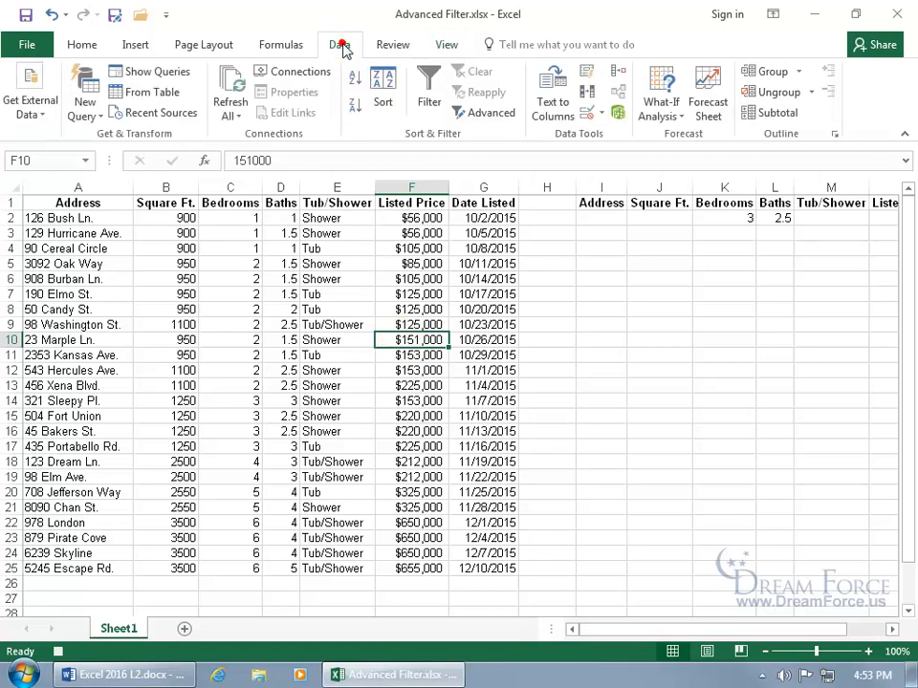
left_click(478, 114)
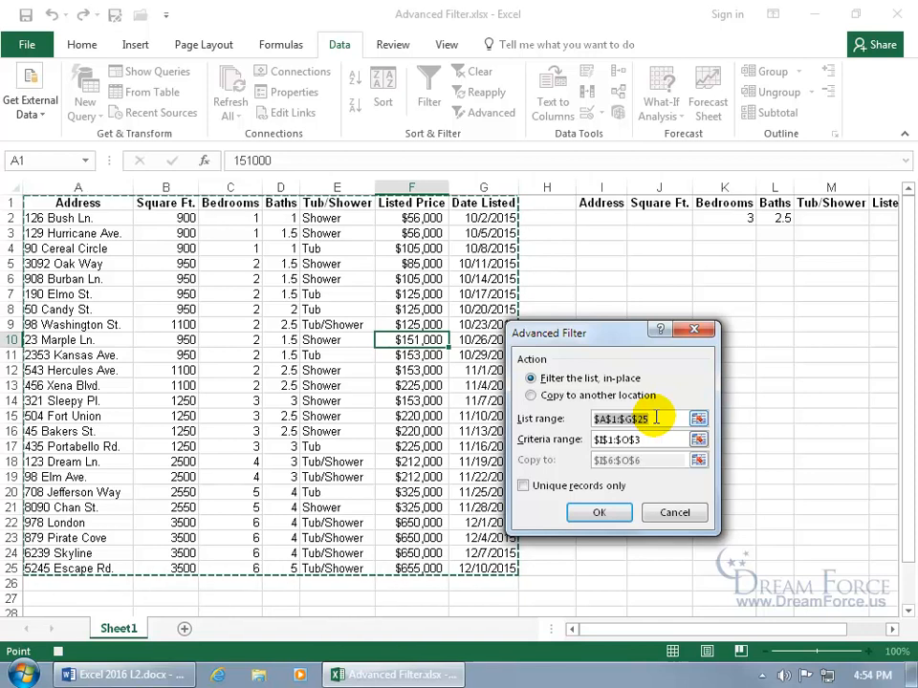
left_click_drag(656, 417, 592, 419)
key("BackSpace")
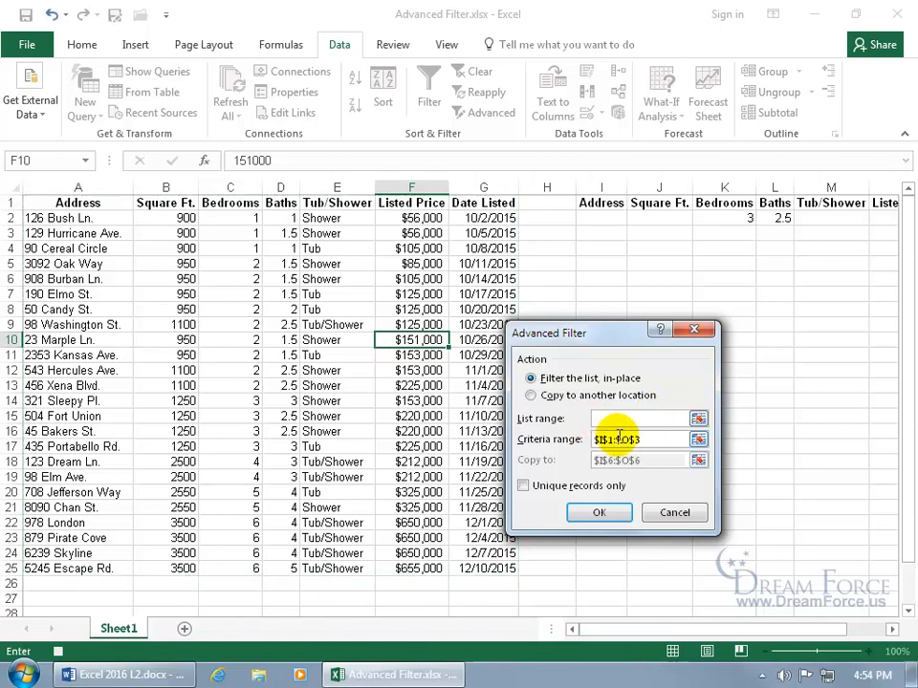
left_click_drag(55, 203, 488, 568)
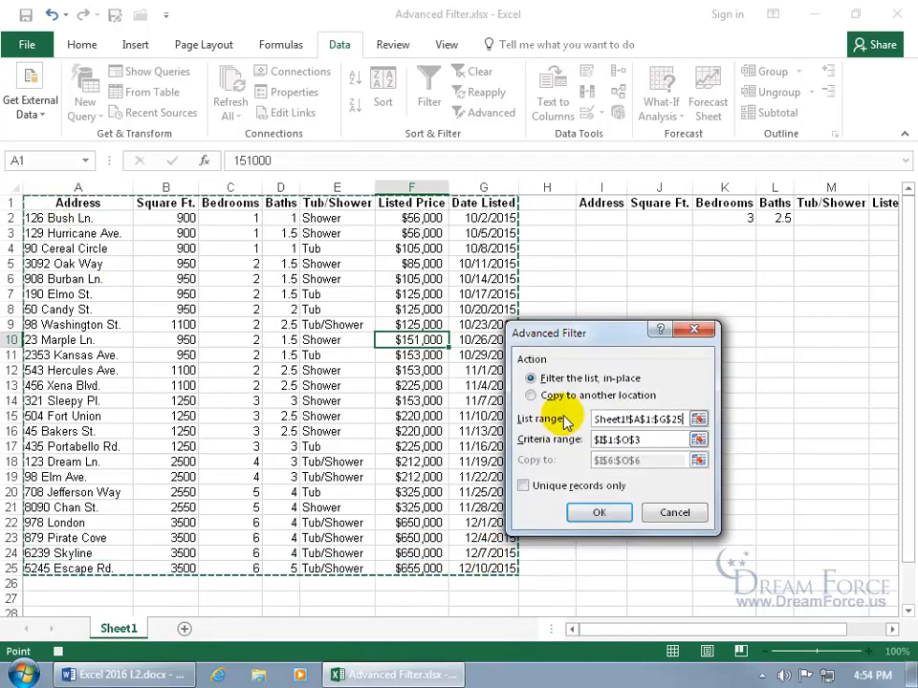
- Replace the Advanced Filter's criteria range with Sheet1 cells I1:O2
left_click(643, 440)
left_click_drag(650, 439, 576, 441)
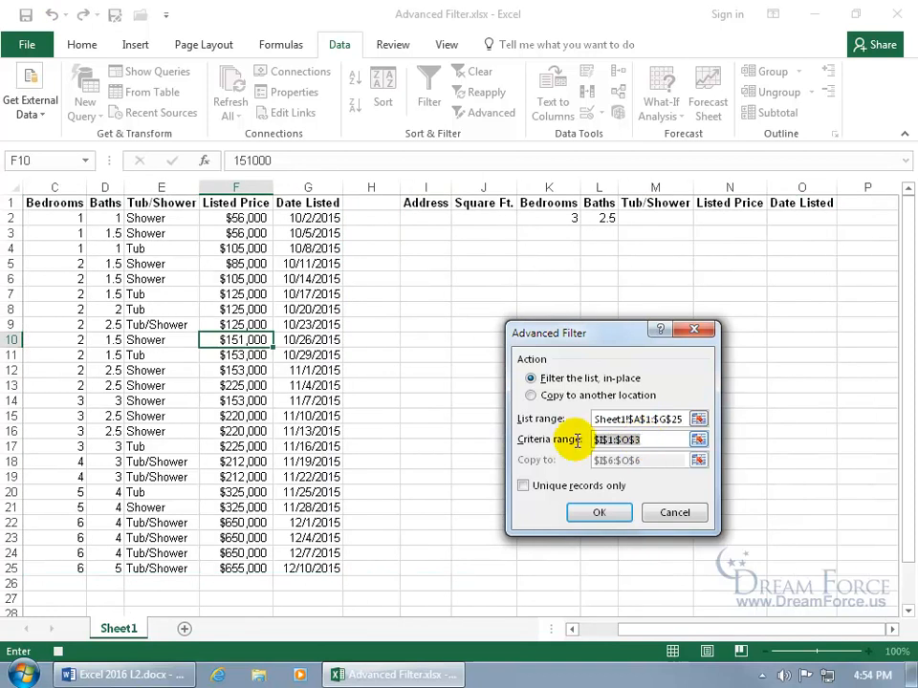
key("Delete")
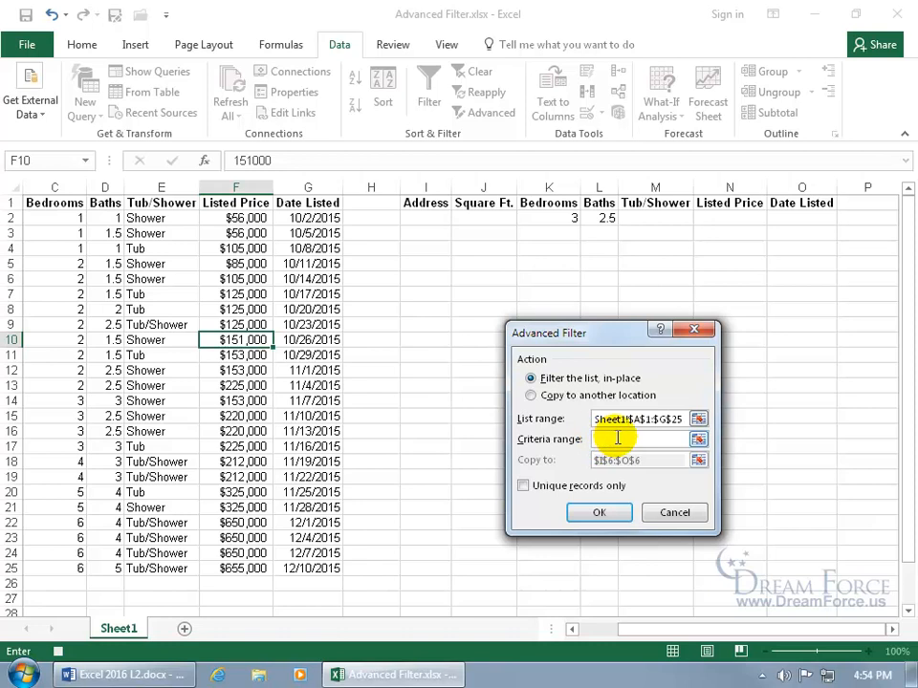
left_click(699, 439)
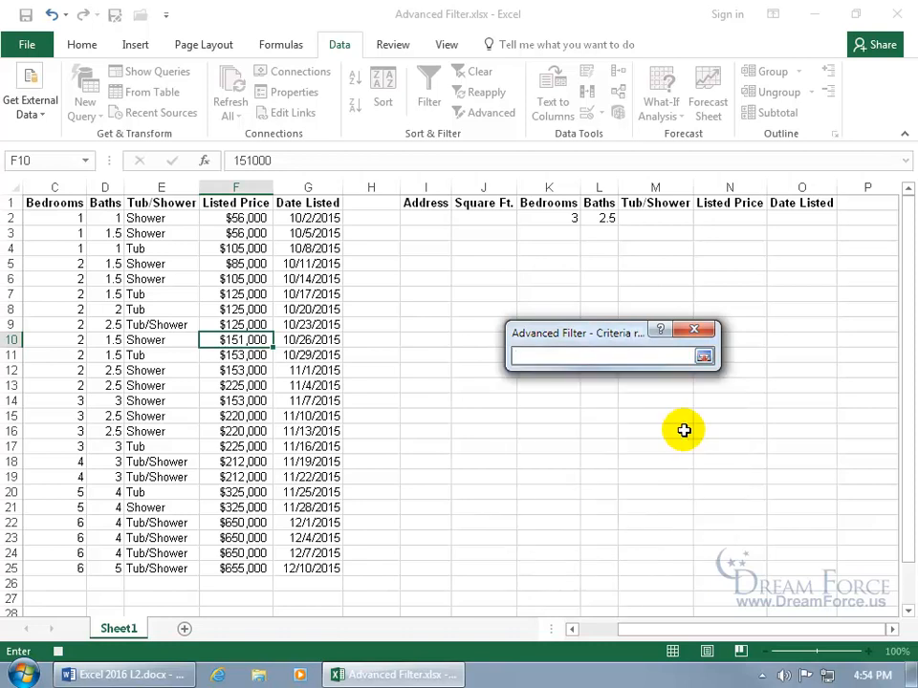
left_click_drag(420, 204, 774, 216)
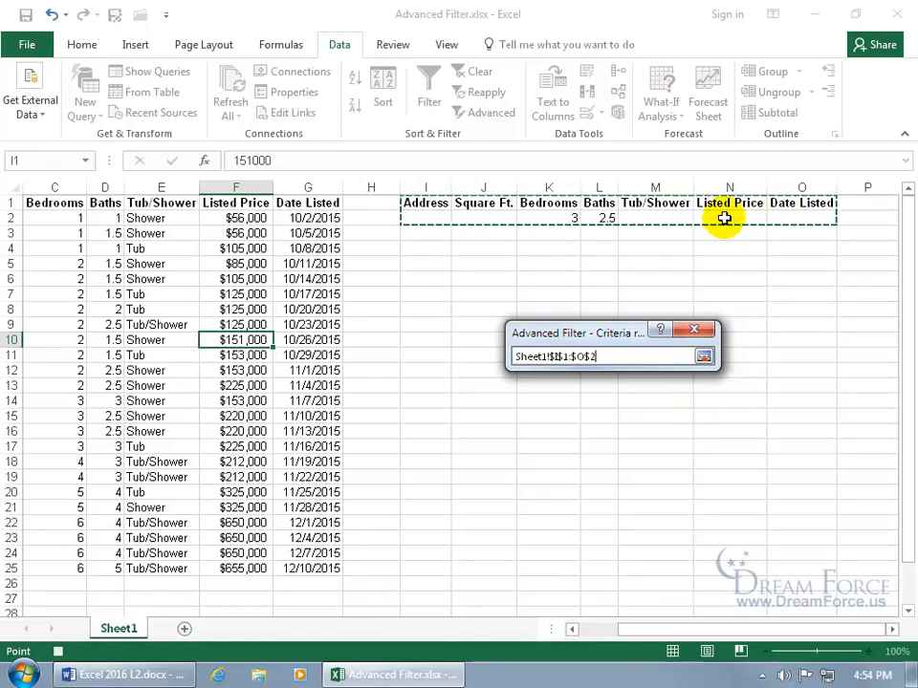
key("Return")
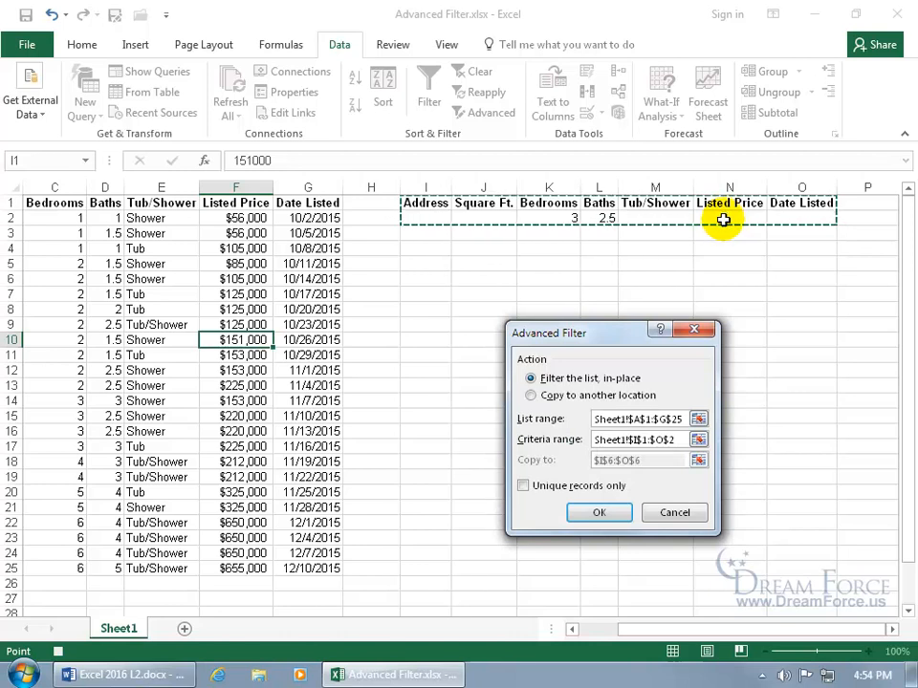
- Have the Advanced Filter copy its results to cell I5, apply it, and stop recording the Filter macro
left_click(551, 397)
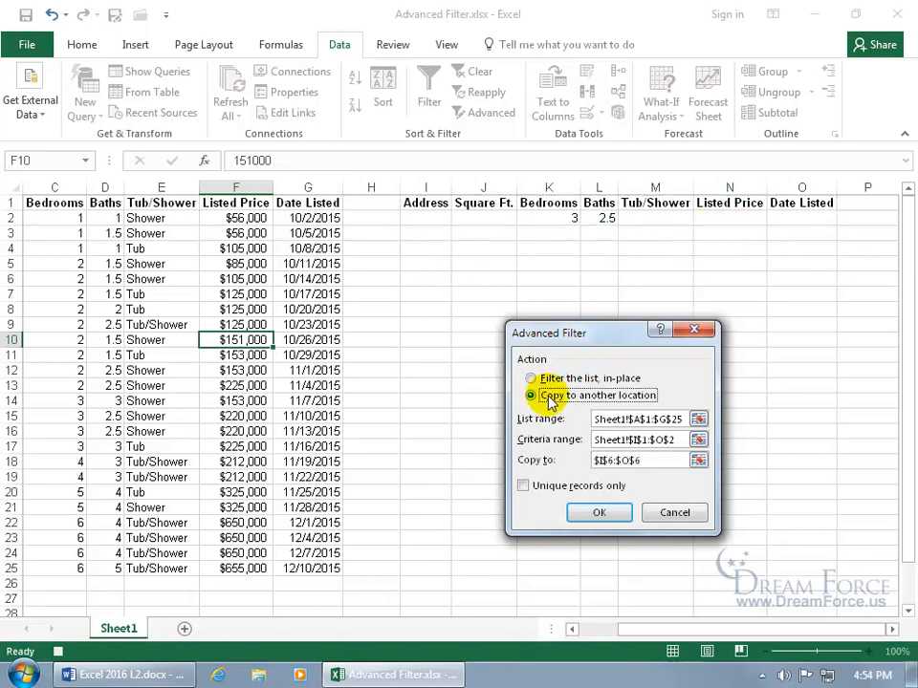
left_click_drag(646, 459, 580, 460)
key("BackSpace")
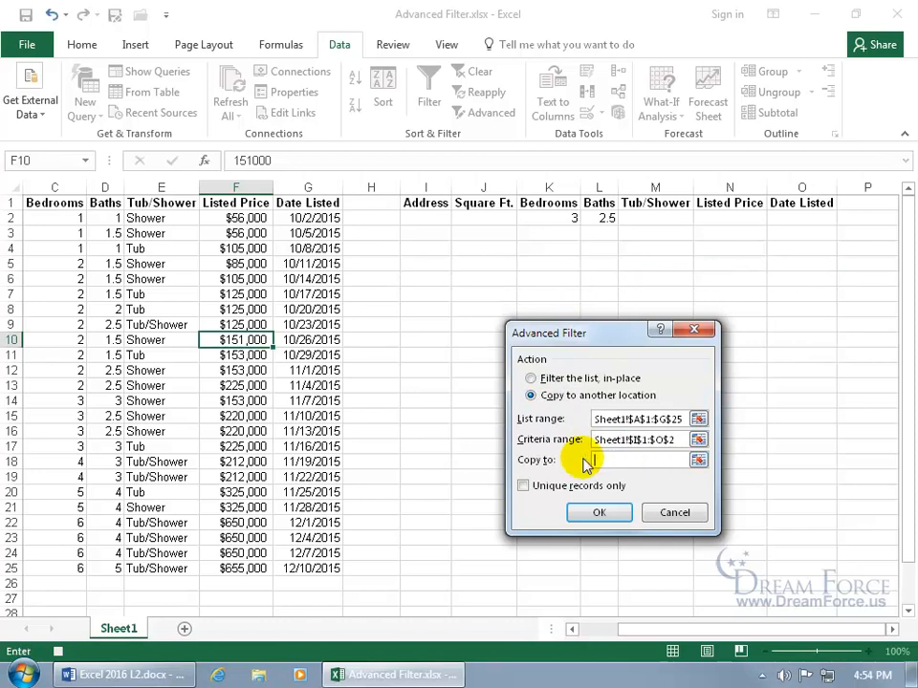
left_click(435, 263)
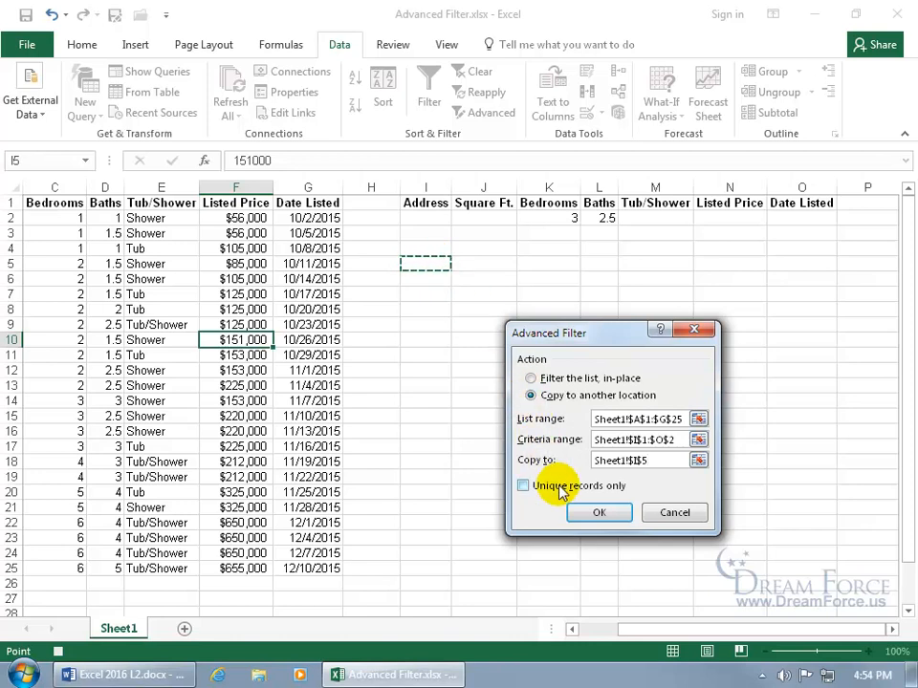
left_click(595, 512)
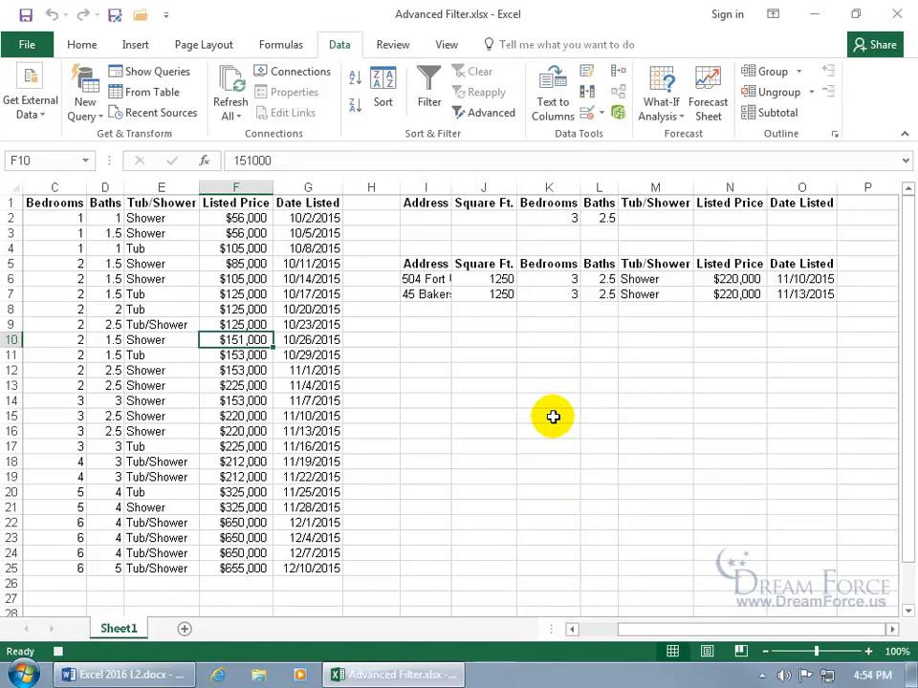
left_click(60, 653)
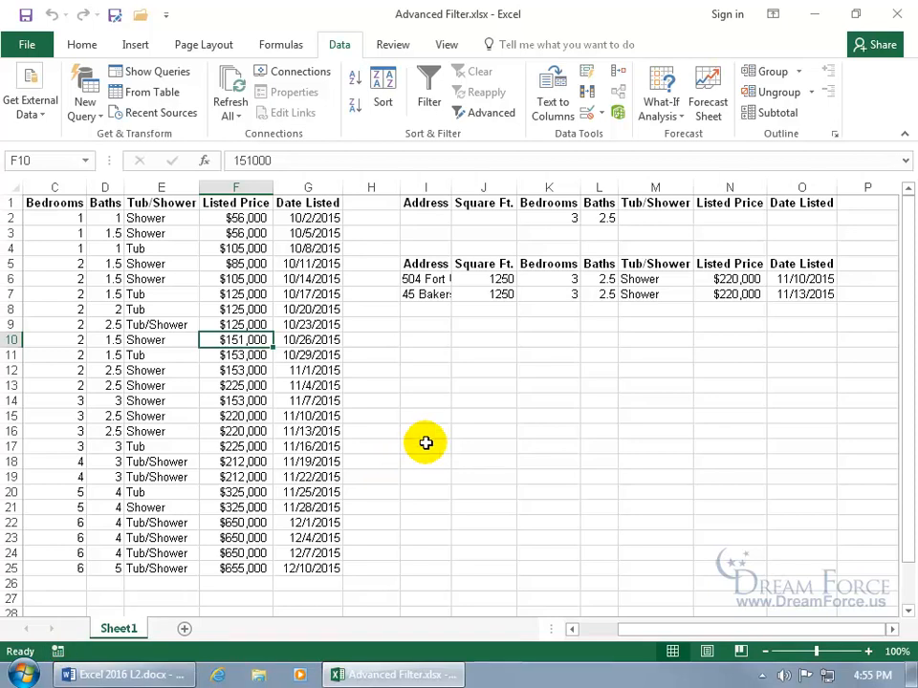
- Clear the extracted listings in I5:O7 and run the Filter macro to extract them again
left_click_drag(425, 267, 795, 293)
key("Delete")
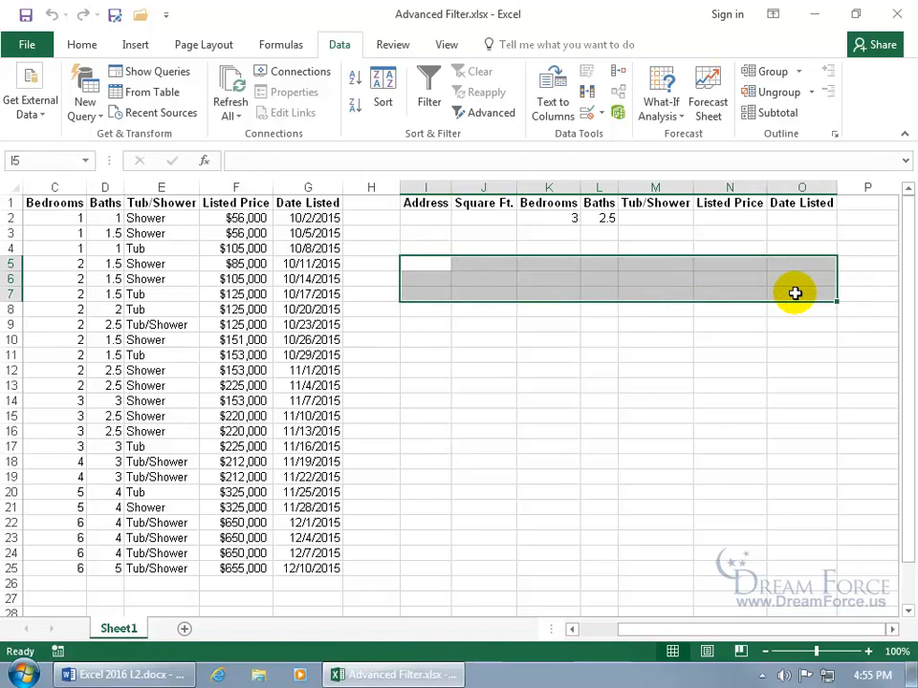
left_click(609, 219)
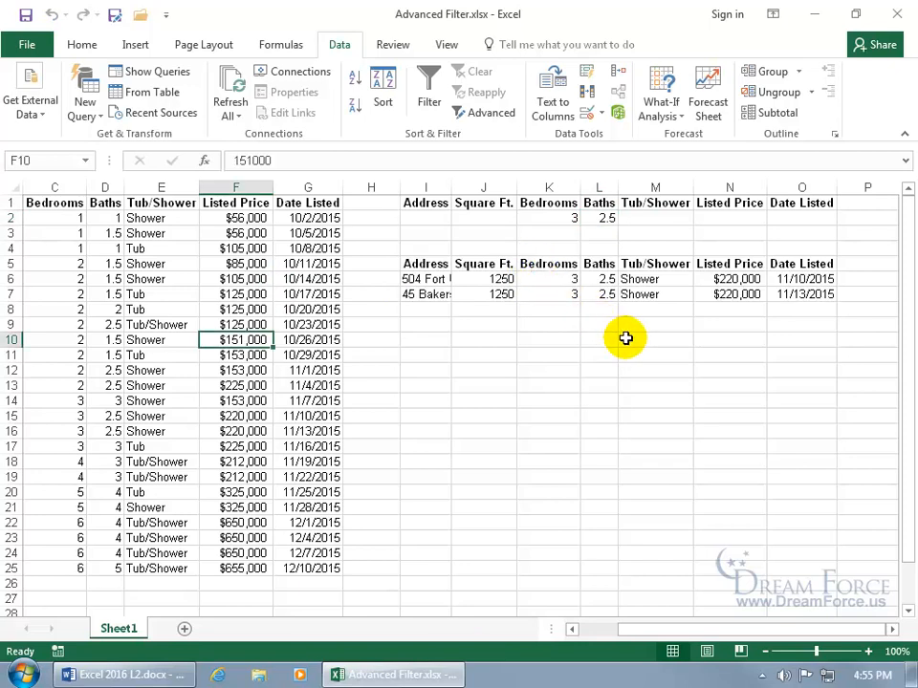
- Remove the Baths criterion from cell L2 and run the Filter macro with only the Bedrooms criterion
left_click(598, 218)
key("Delete")
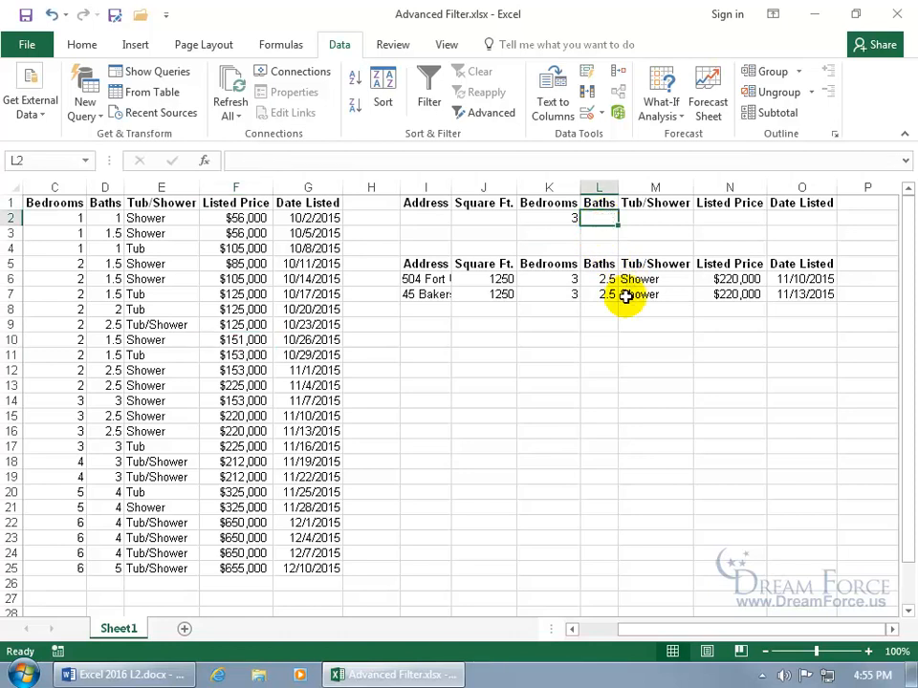
key("ctrl+shift+a")
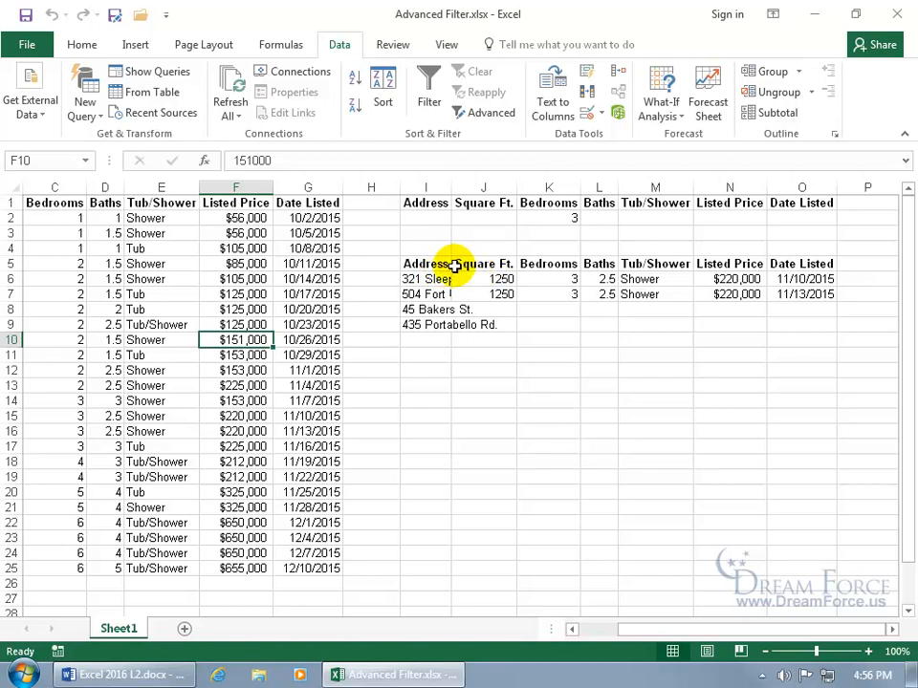
- Clear the results in I5:O10 and rerun the Filter macro for the three-bedroom listings
left_click_drag(428, 264, 796, 334)
key("Delete")
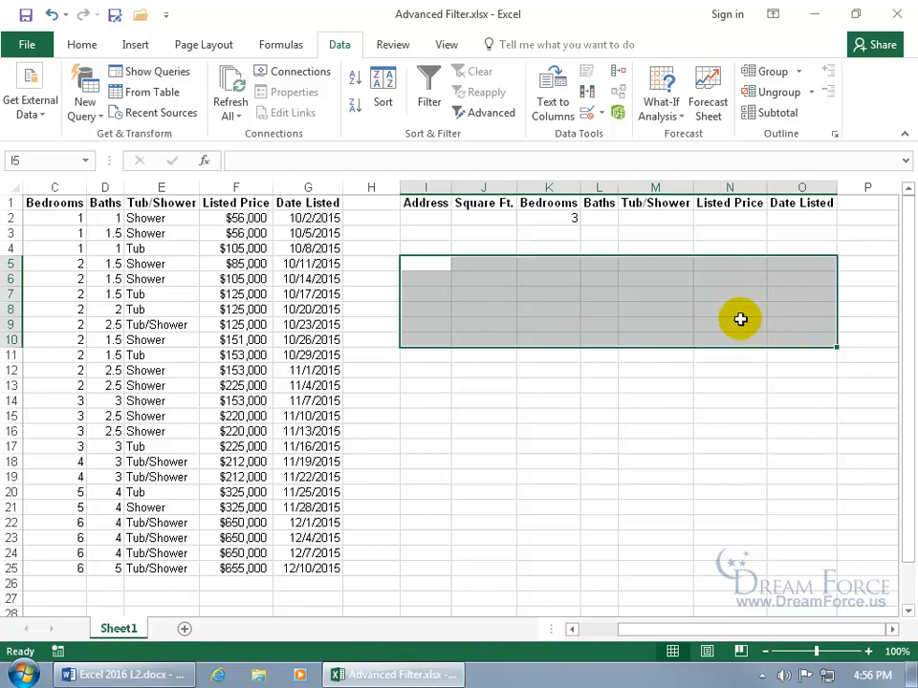
left_click(612, 266)
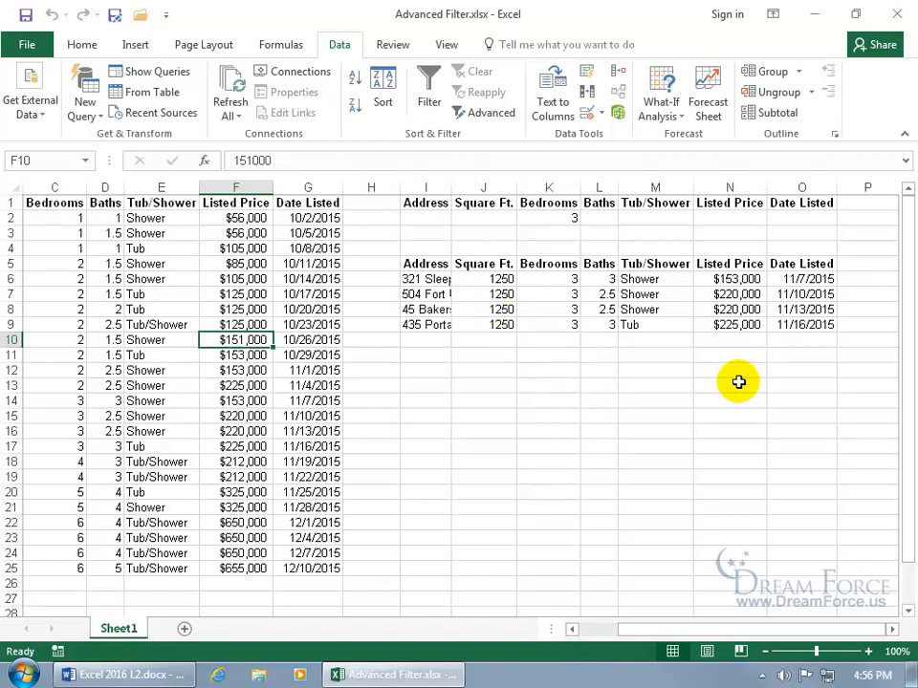
- Start recording a macro named Clear with the shortcut letter w, stored in This Workbook
left_click(60, 651)
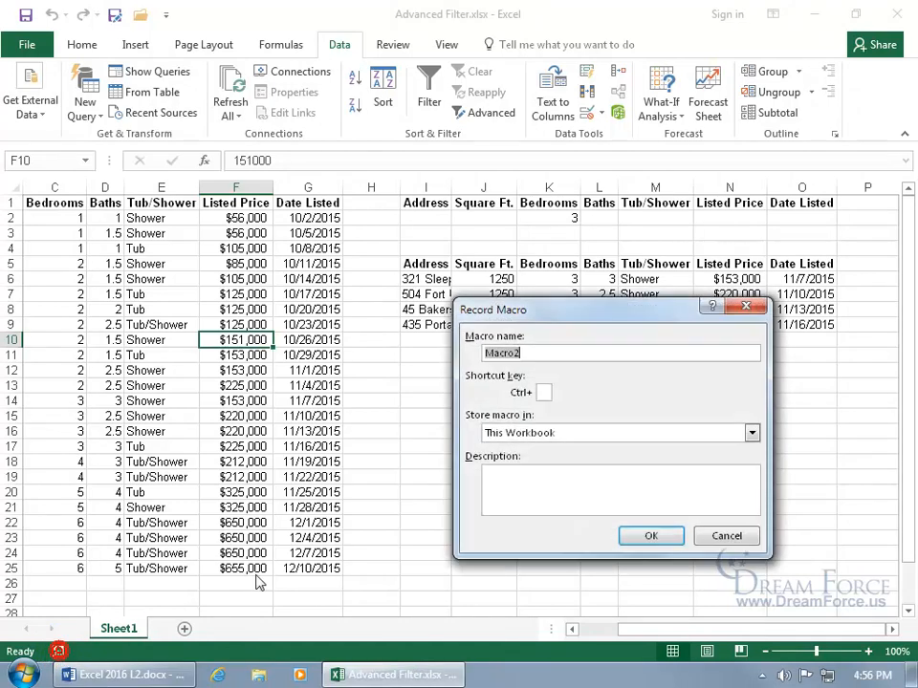
type("Clear")
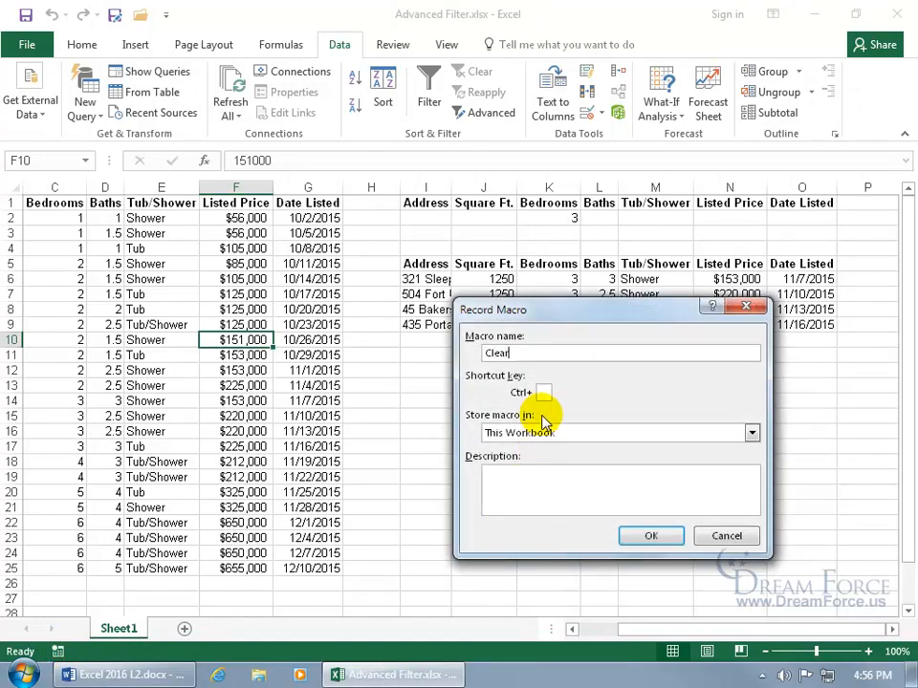
left_click(545, 392)
type("w")
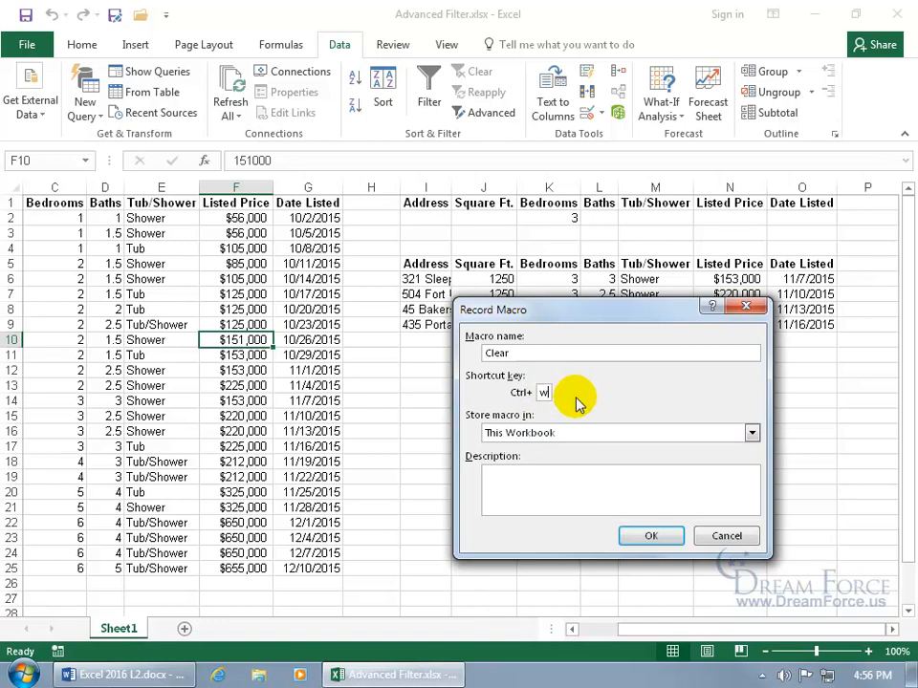
left_click(641, 533)
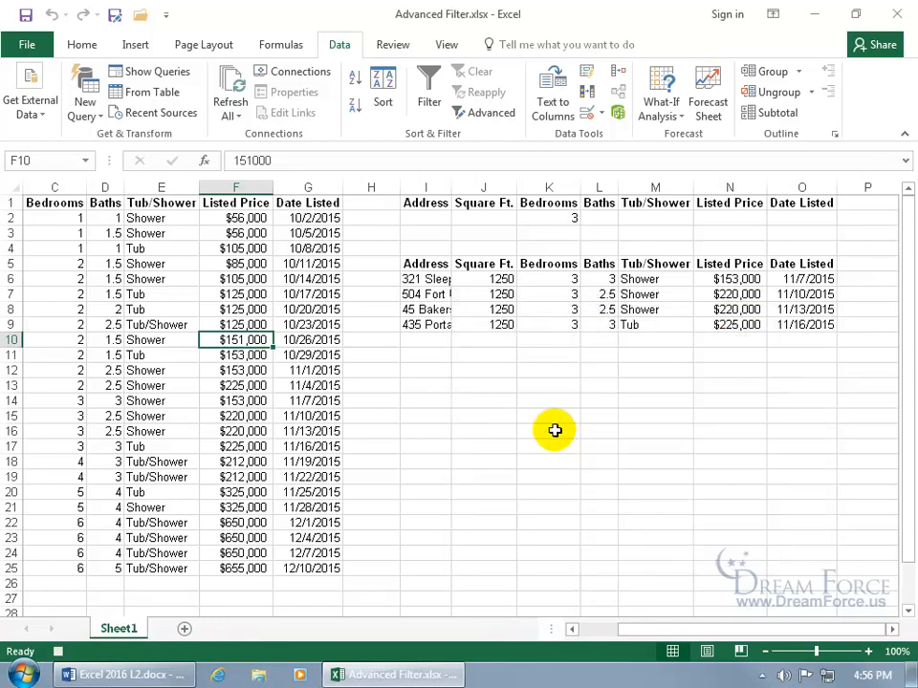
- Clear columns I to O from row 5 to well below the extracted listings, select cell I5, and stop recording
left_click_drag(428, 265, 808, 328)
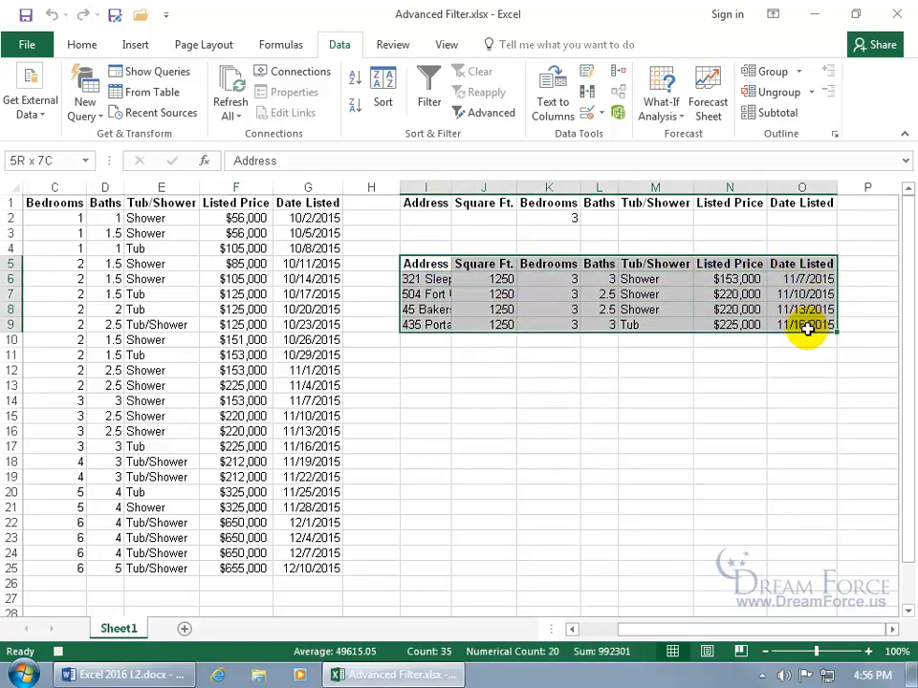
left_click_drag(808, 327, 808, 328)
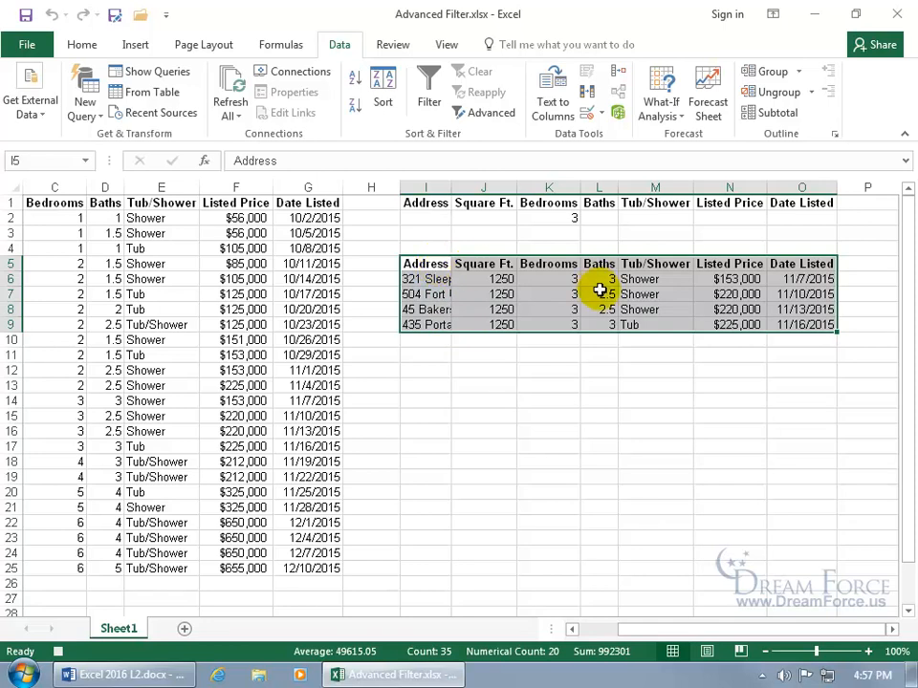
left_click_drag(421, 263, 797, 554)
scroll(786, 410, "up", 5)
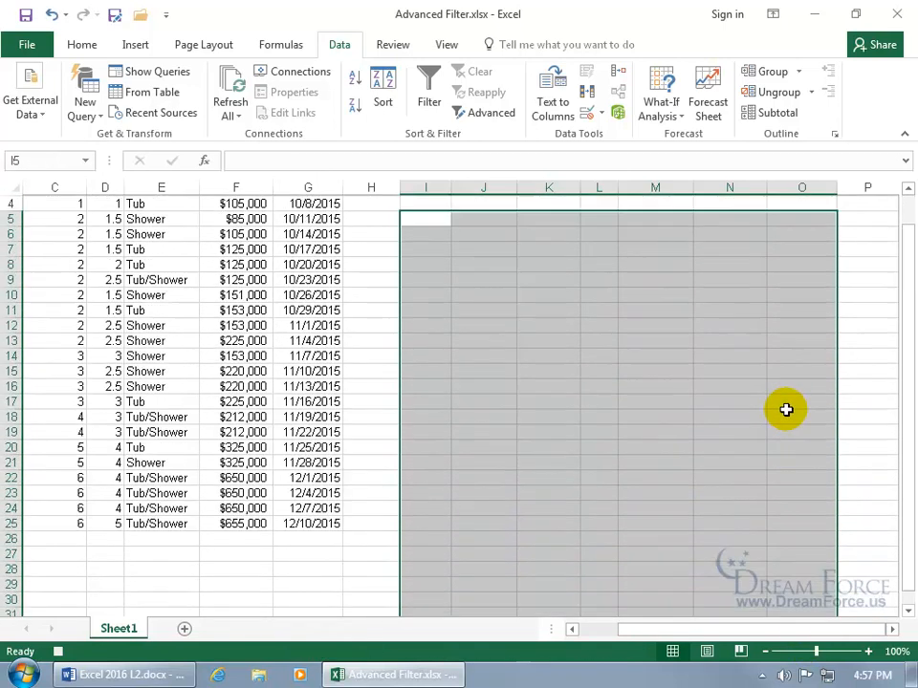
left_click(439, 268)
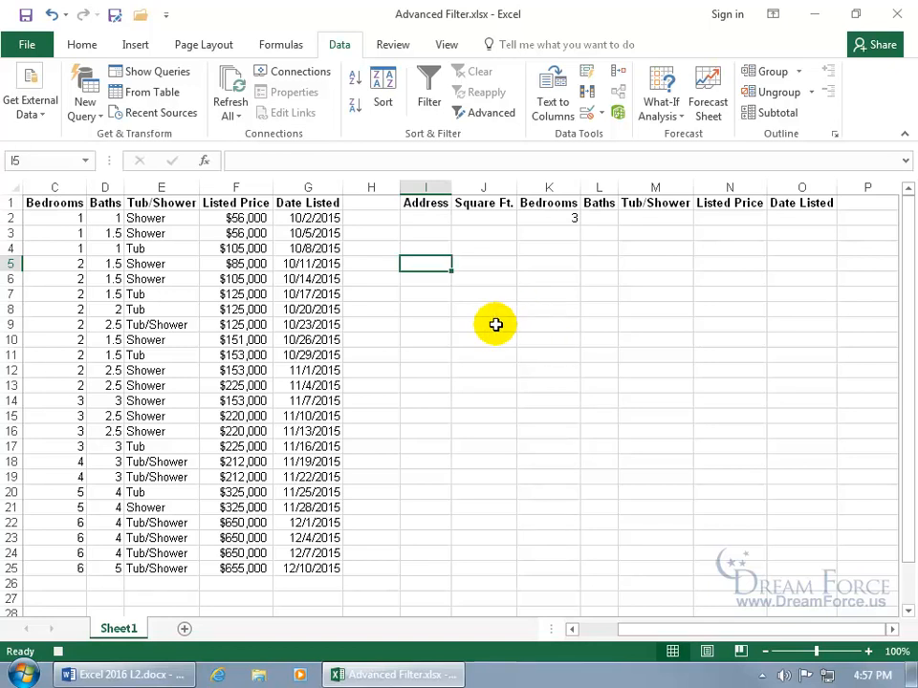
left_click(58, 652)
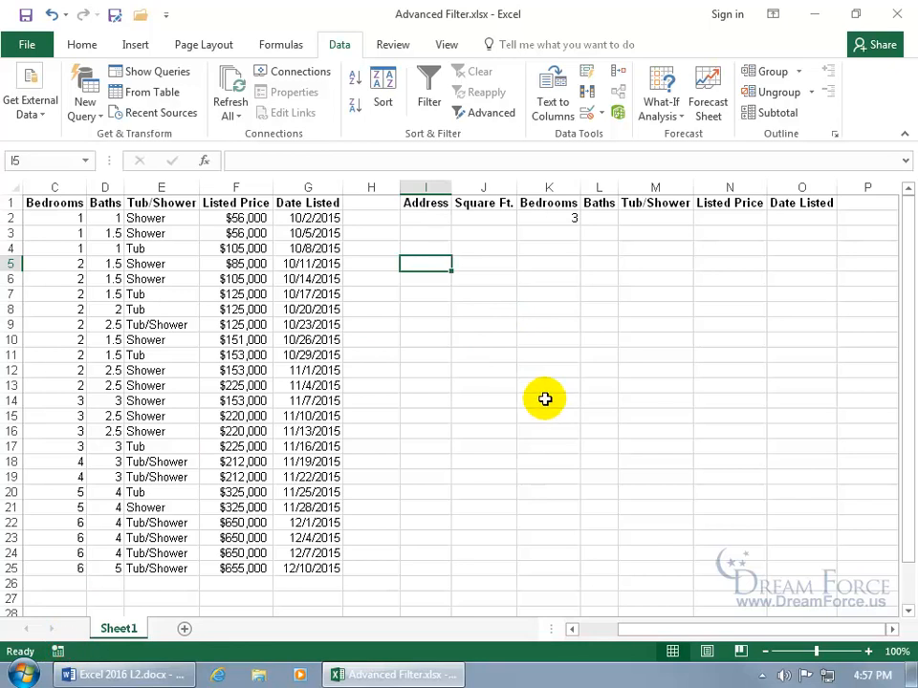
- Test the recorded Filter and Clear macros on the house listings with their shortcuts
key("ctrl+shift+f")
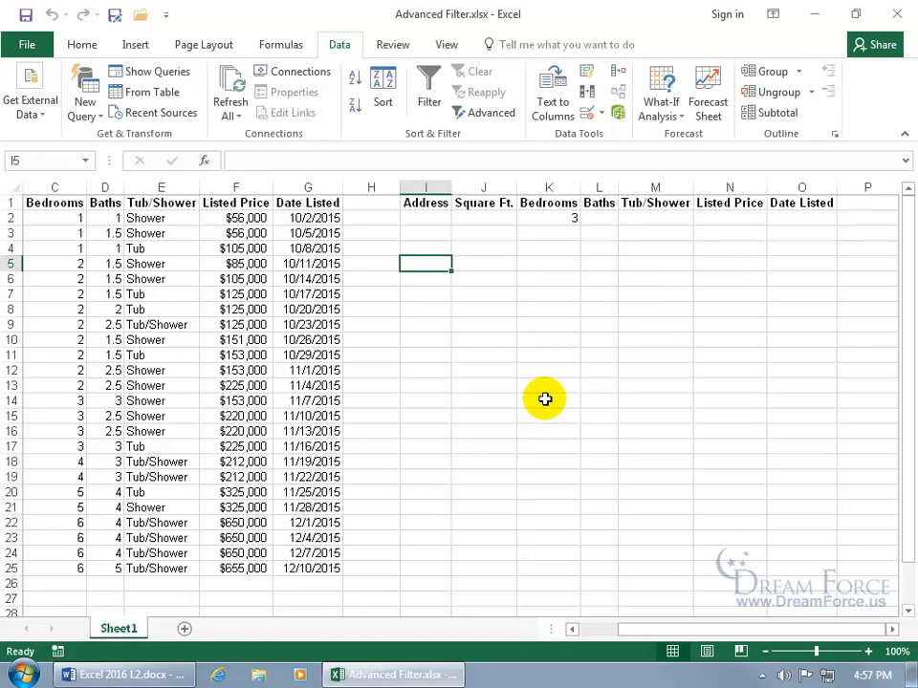
key("ctrl+shift+f")
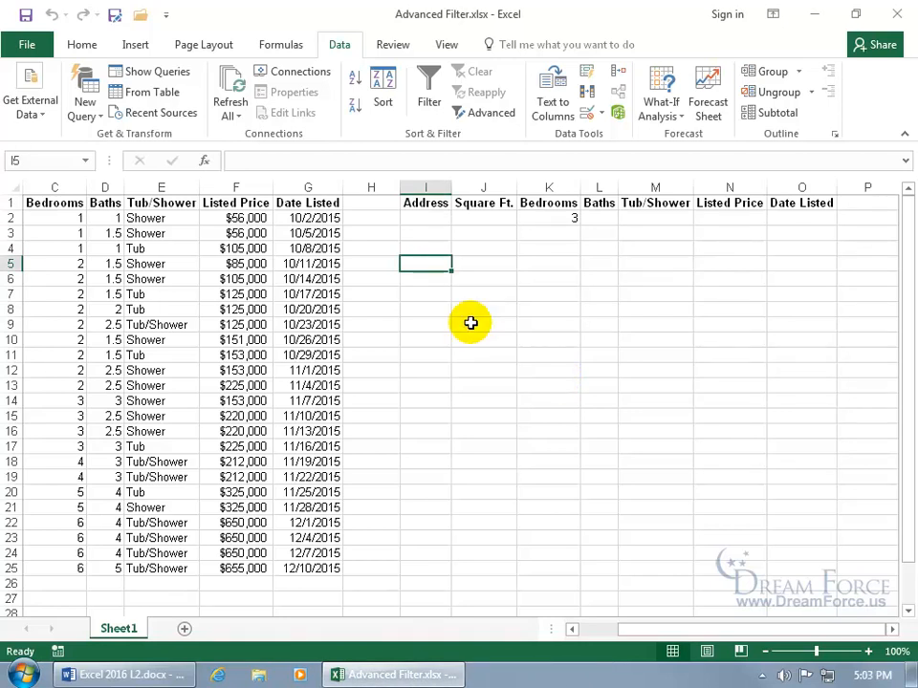
- Enable the Developer tab in the ribbon customization options
right_click(376, 132)
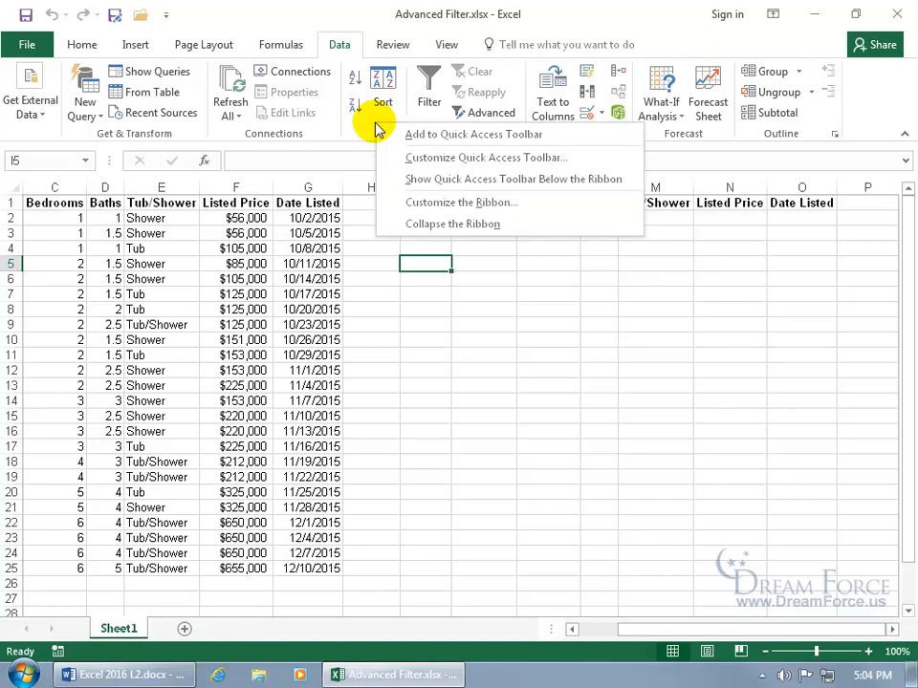
left_click(434, 202)
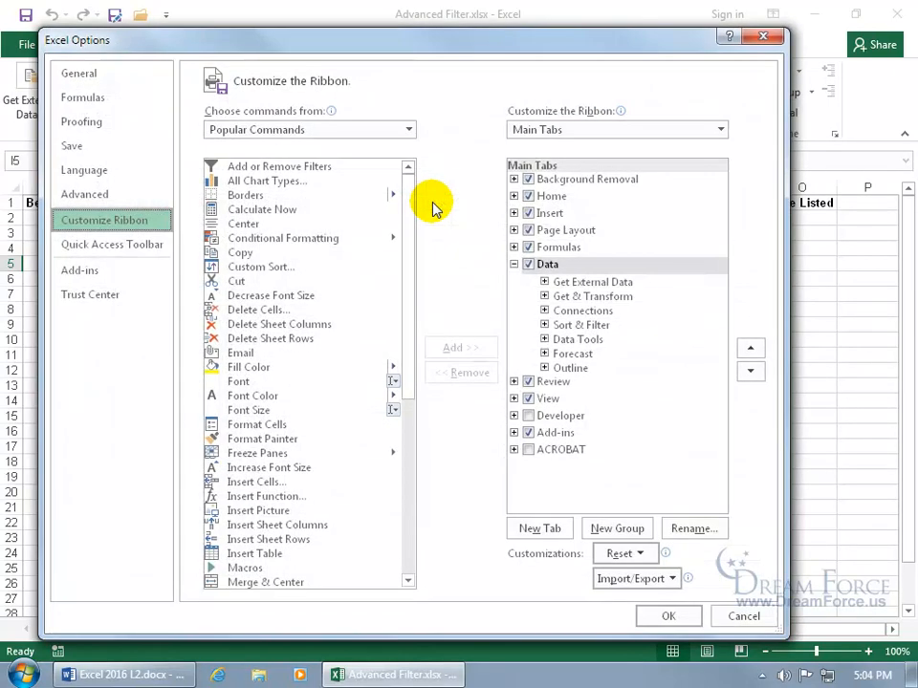
left_click(527, 416)
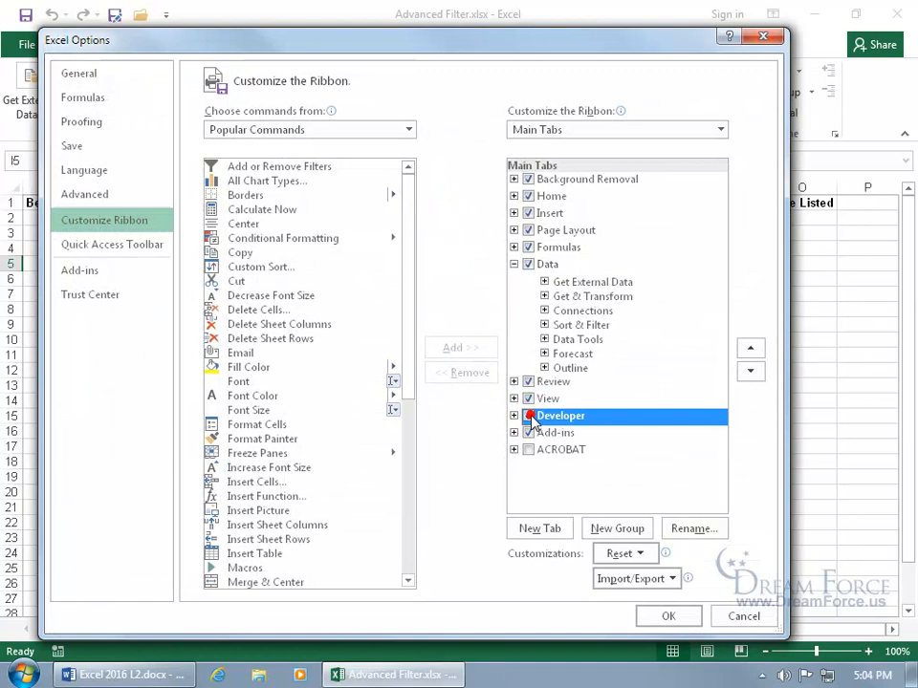
left_click(668, 615)
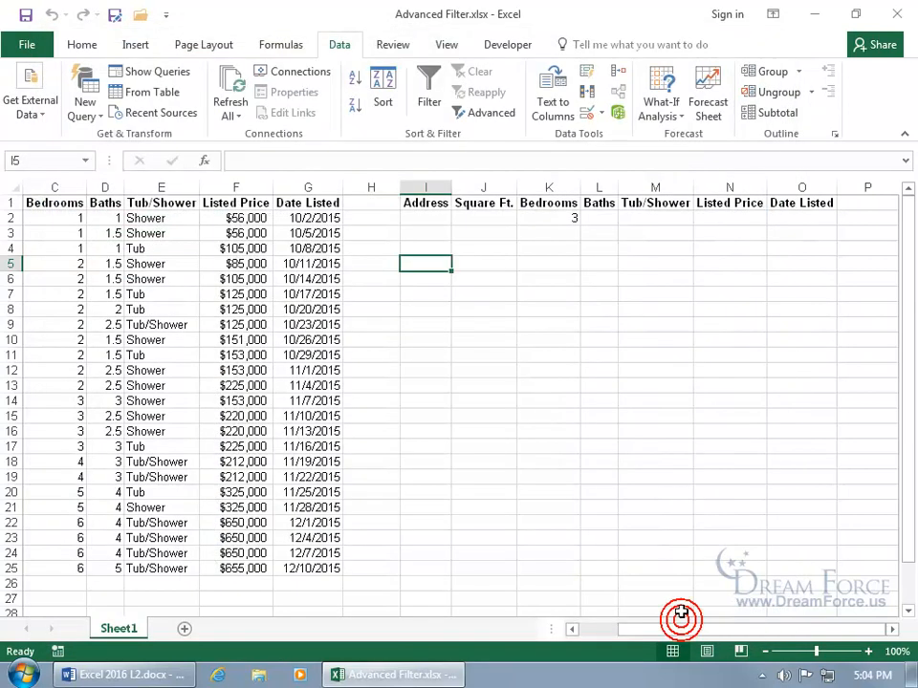
- Insert a form control button over cells H1 and H2 and assign the Filter macro to it
left_click(504, 44)
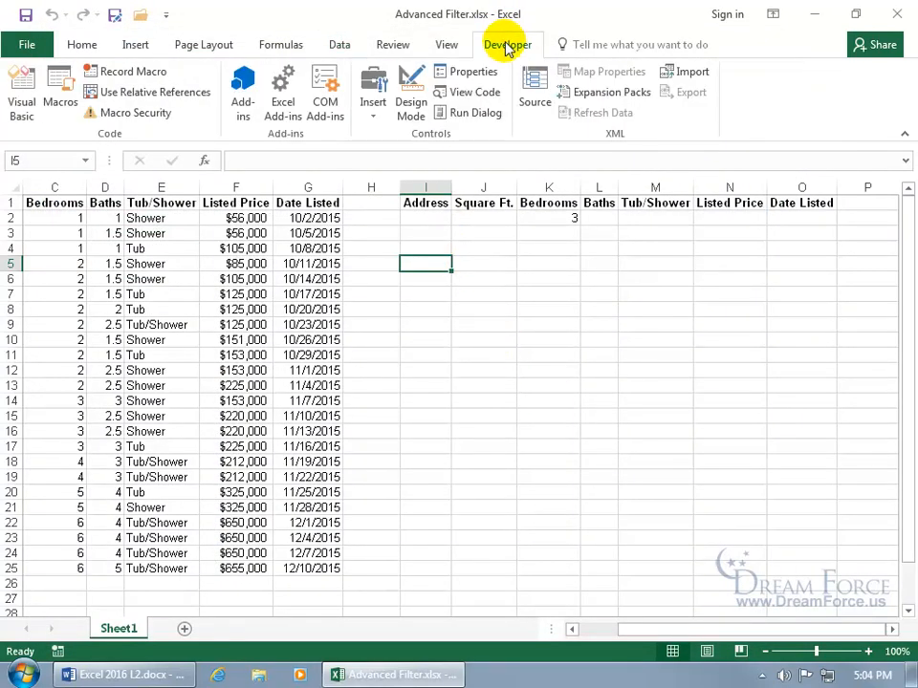
left_click(373, 110)
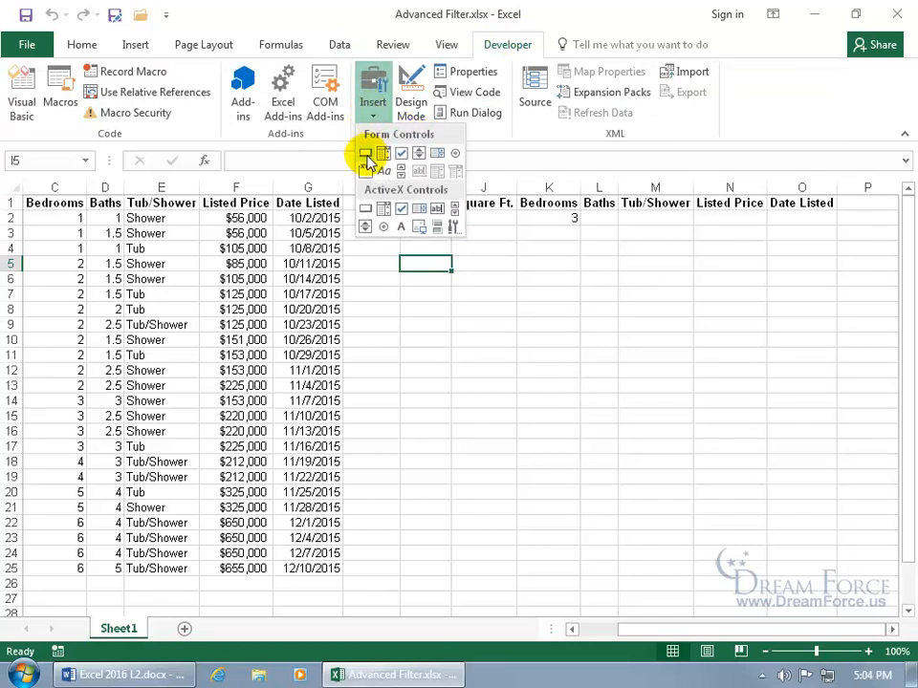
left_click(367, 156)
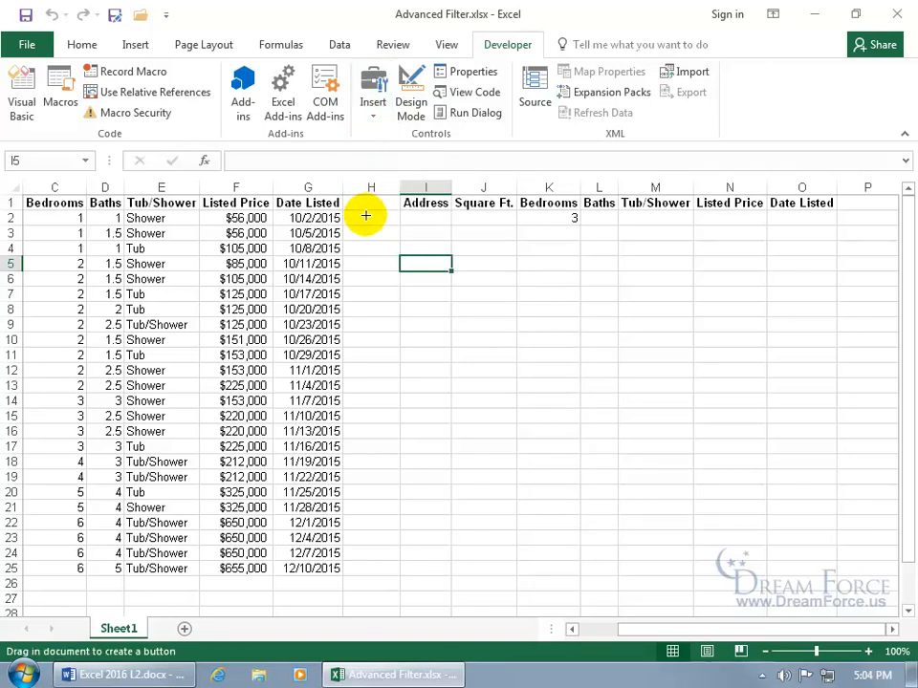
left_click_drag(348, 202, 396, 228)
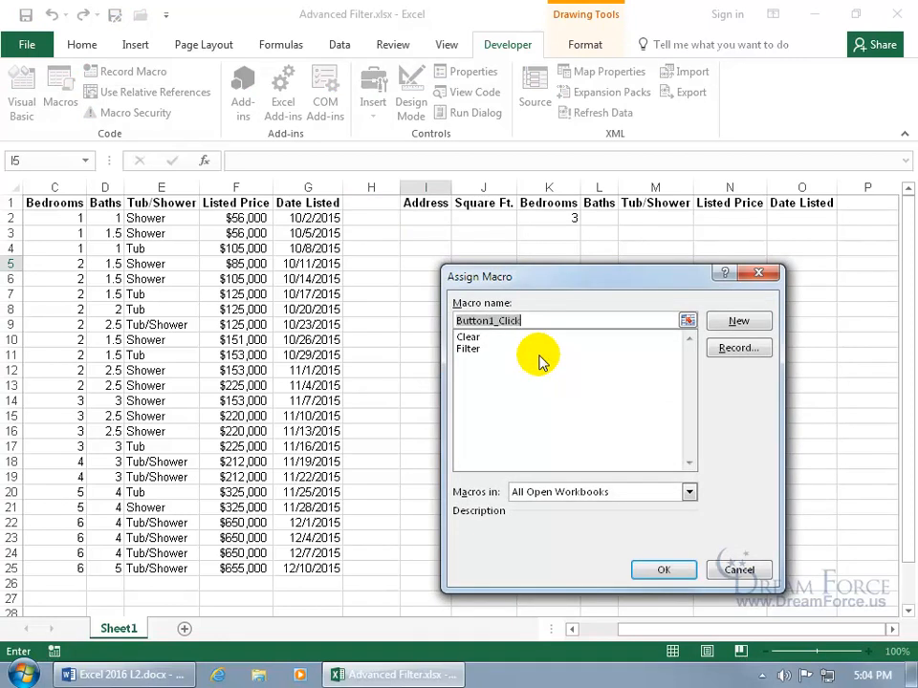
left_click(467, 352)
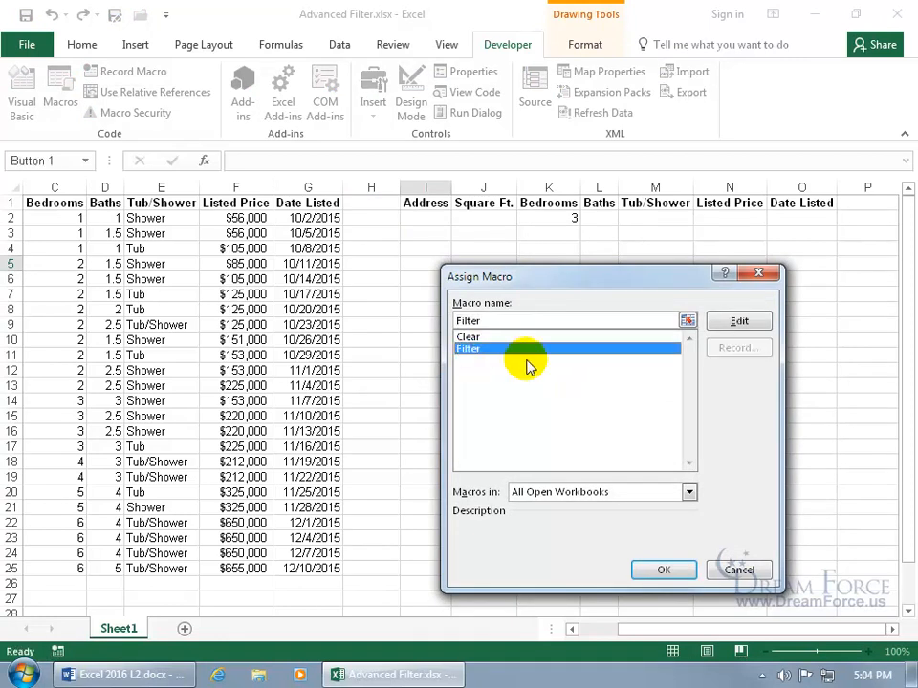
left_click(657, 569)
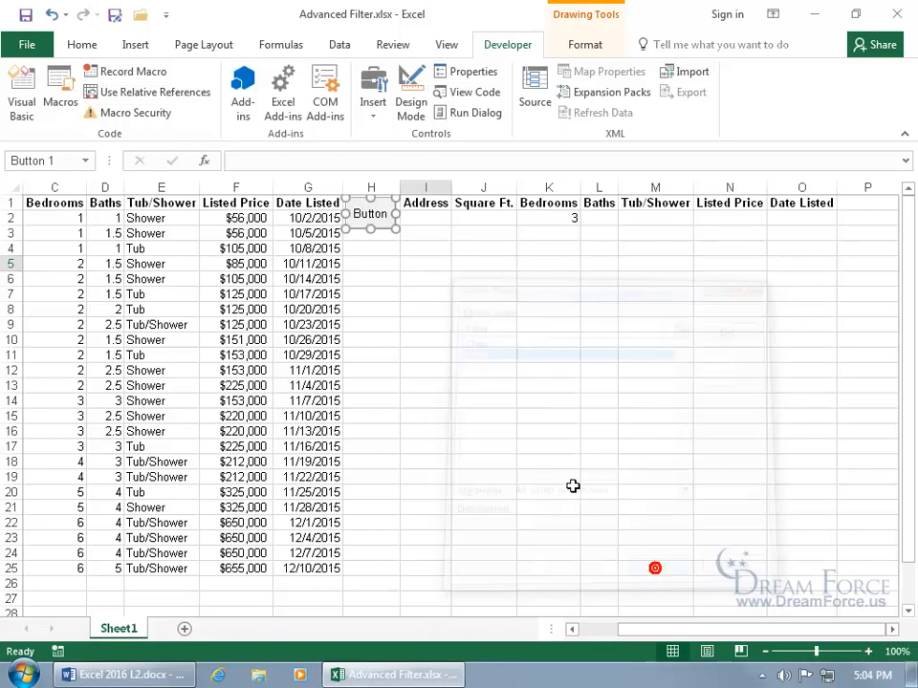
left_click(394, 248)
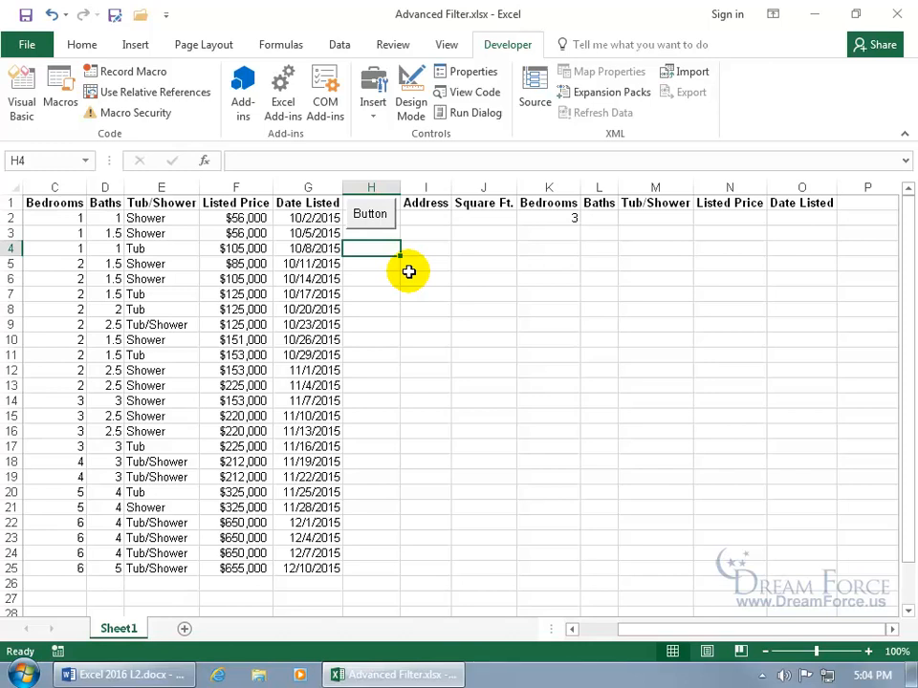
- Replace the new button's caption with Filter
right_click(376, 221)
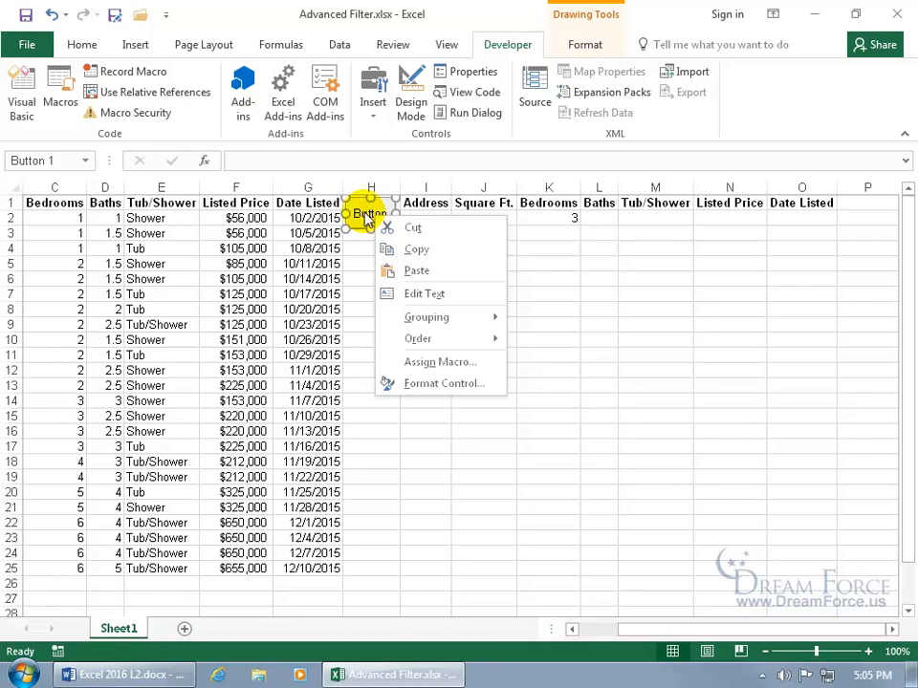
left_click(368, 215)
left_click(366, 212)
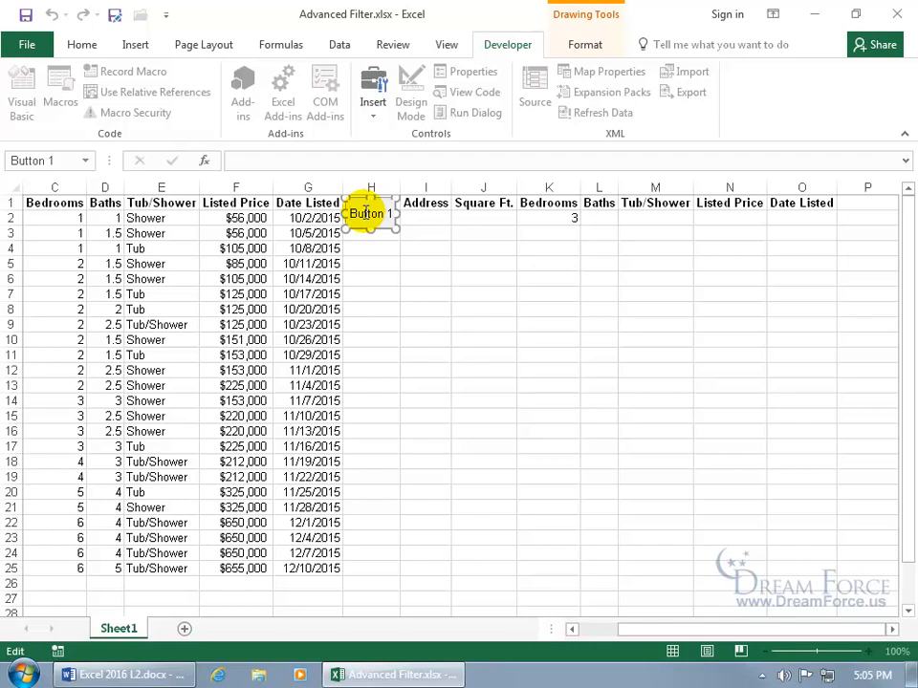
key("BackSpace")
key("BackSpace")
key("BackSpace")
key("BackSpace")
key("BackSpace")
key("BackSpace")
key("BackSpace")
key("BackSpace")
type("Filter")
- Make the Filter button's caption bold and enlarge the button slightly to reach into row 3
double_click(366, 213)
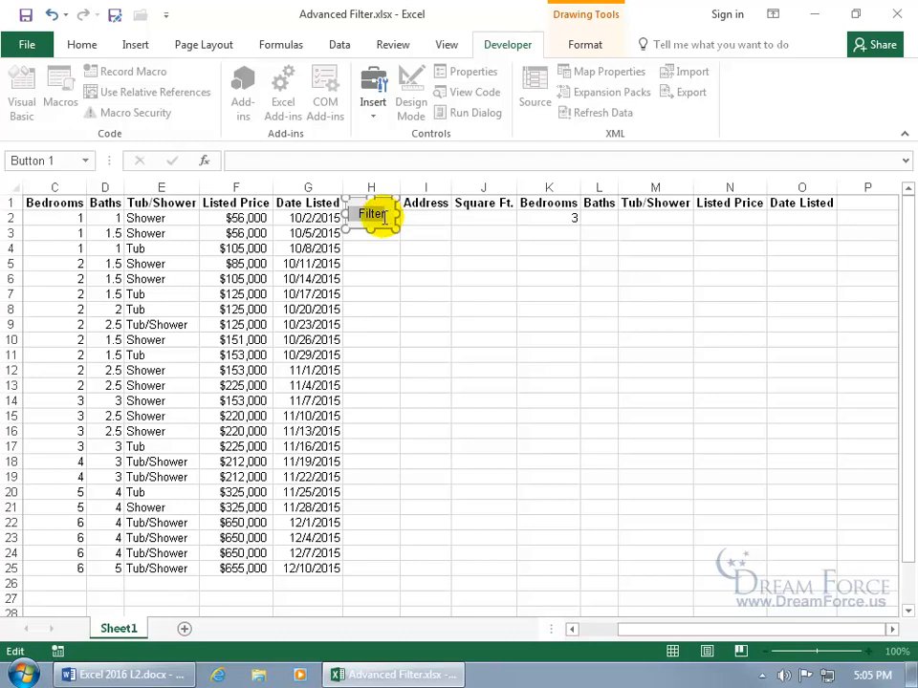
left_click(82, 45)
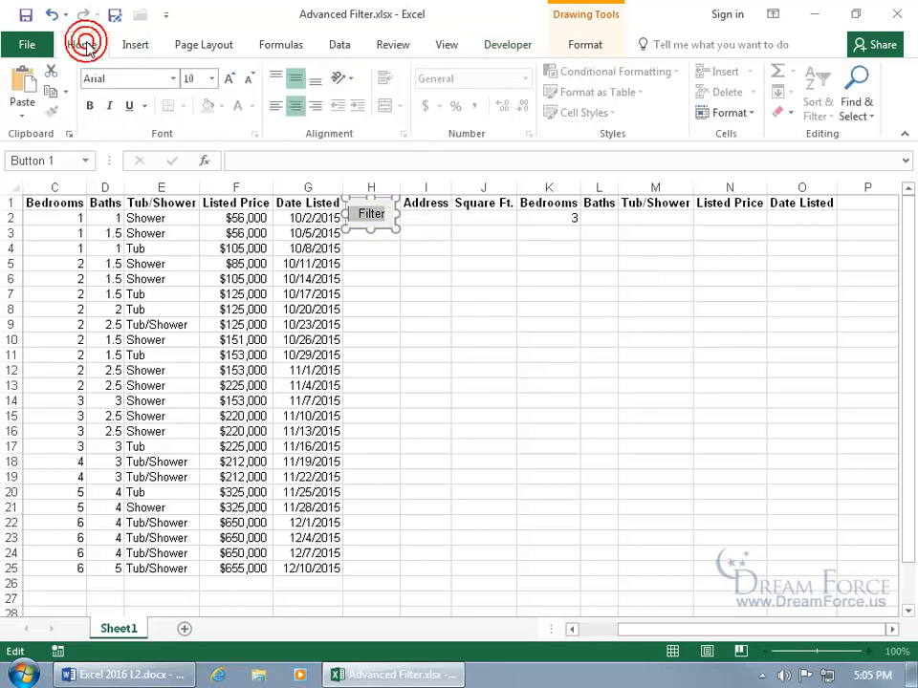
left_click(90, 106)
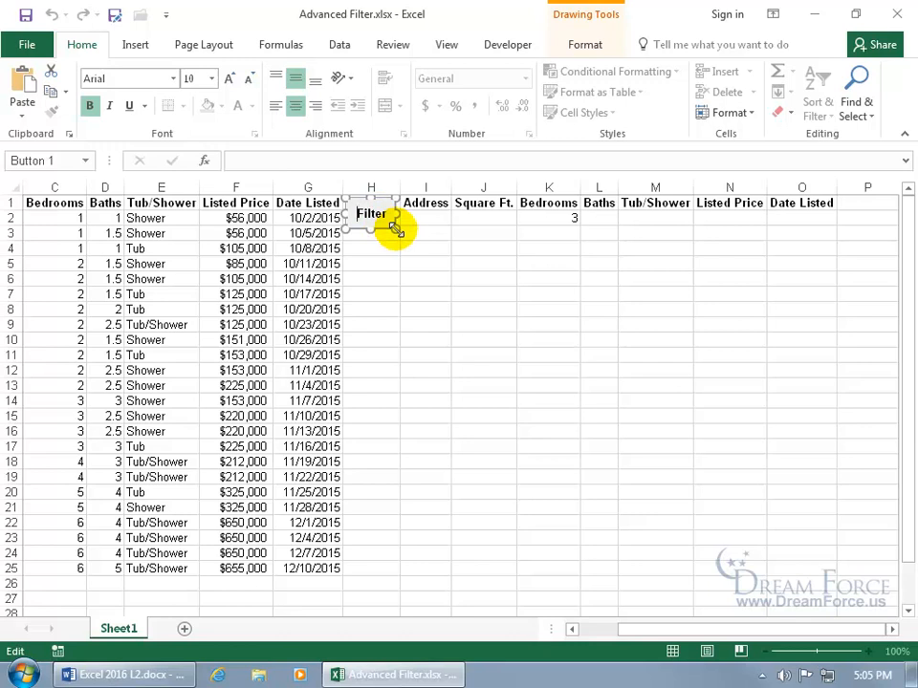
mouse_move(396, 230)
left_mouse_down()
mouse_move(422, 238)
mouse_move(392, 231)
left_mouse_up()
left_click(384, 256)
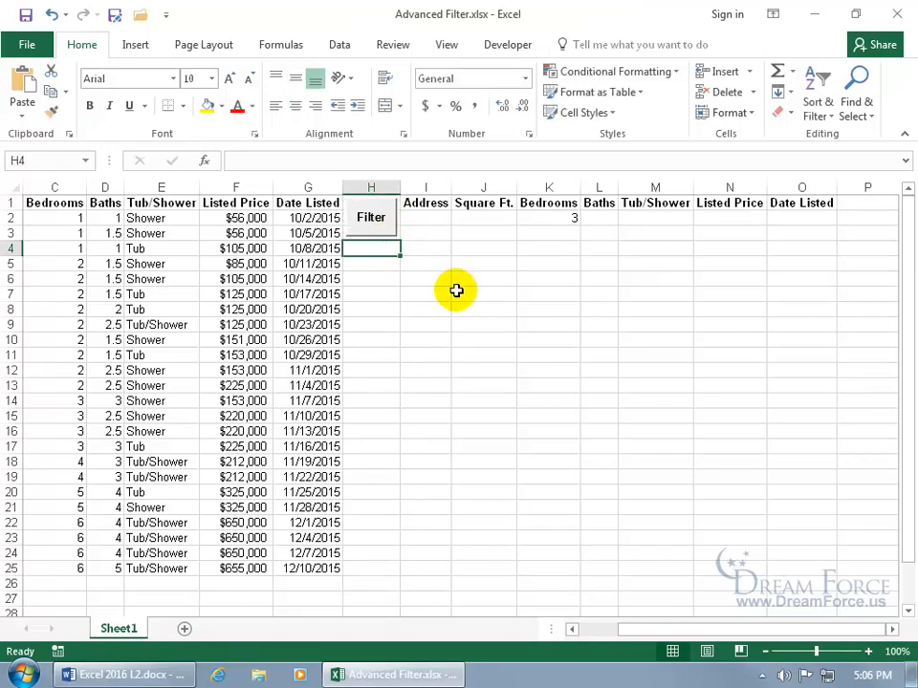
- Insert a second form control button below the Filter button in column H and assign the Clear macro to it
left_click(505, 48)
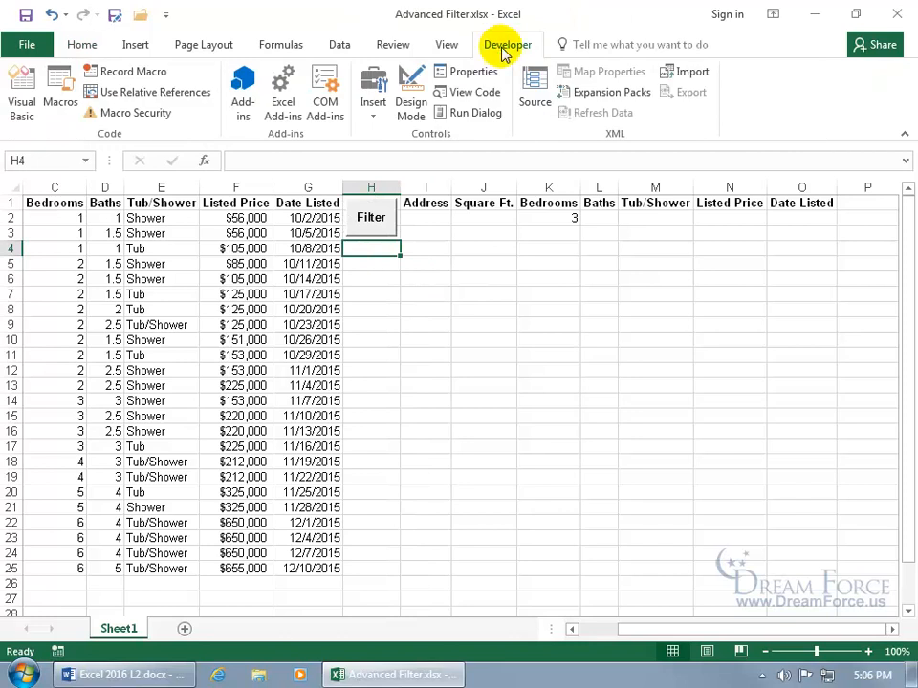
left_click(374, 107)
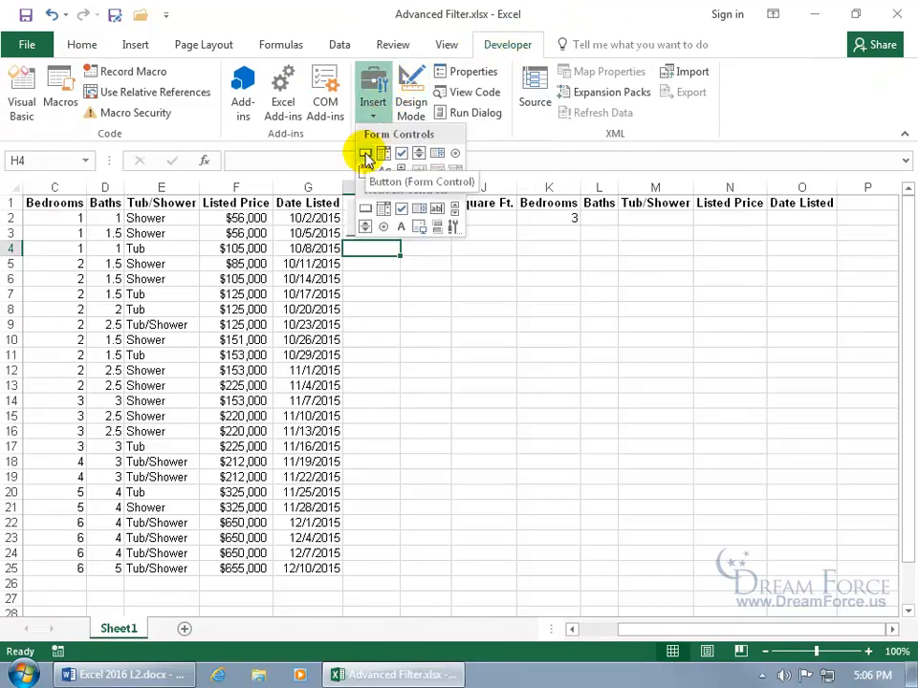
left_click(365, 154)
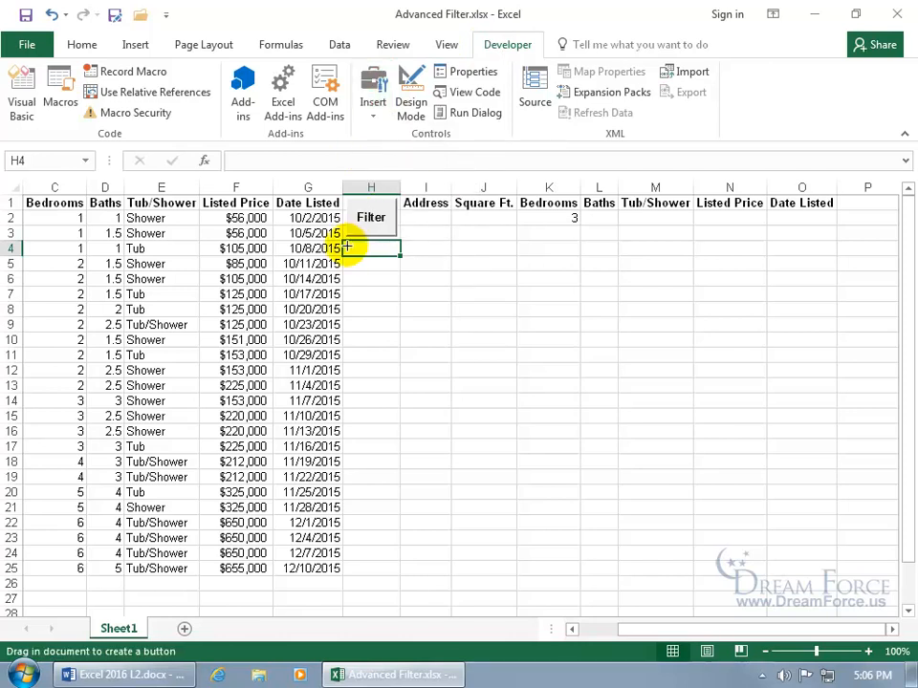
left_click_drag(348, 246, 393, 278)
left_click(467, 338)
left_click(659, 570)
- Replace the second button's caption with Clear
left_click(371, 268)
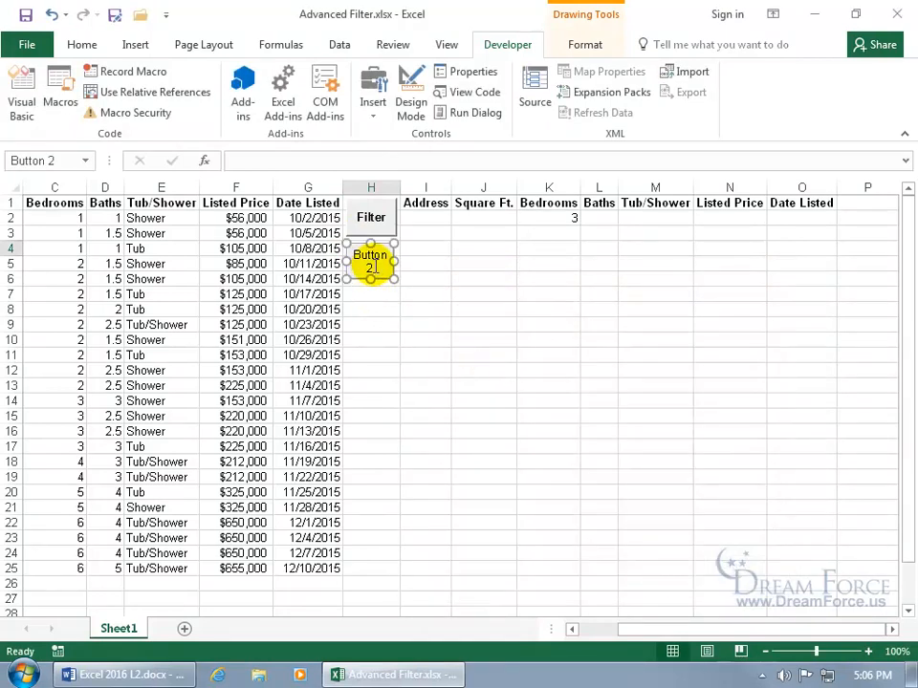
left_click(371, 262)
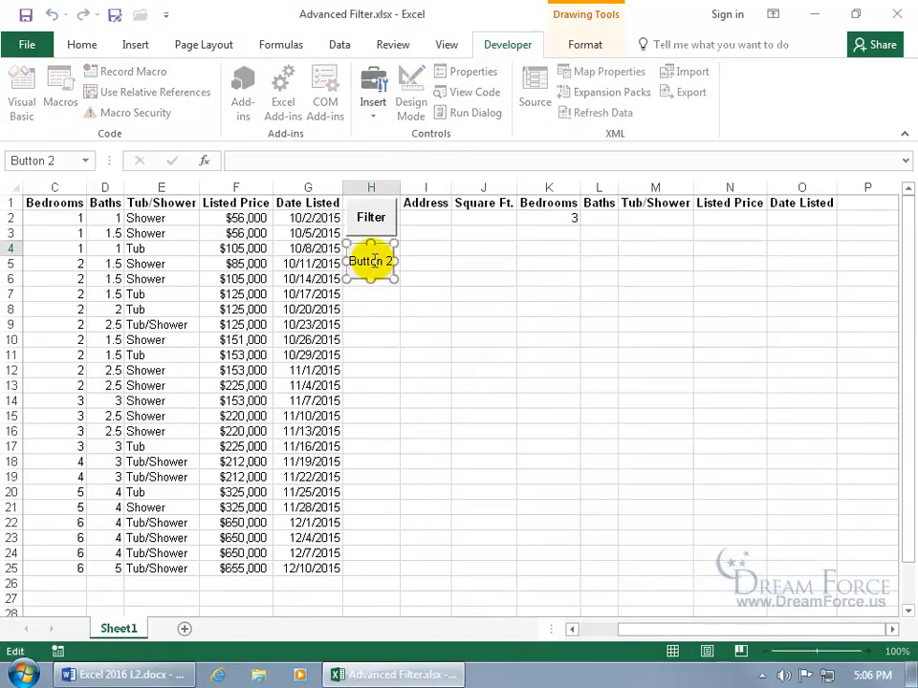
key("BackSpace")
key("BackSpace")
key("BackSpace")
key("BackSpace")
key("BackSpace")
key("BackSpace")
key("BackSpace")
type("Clear")
left_click(380, 294)
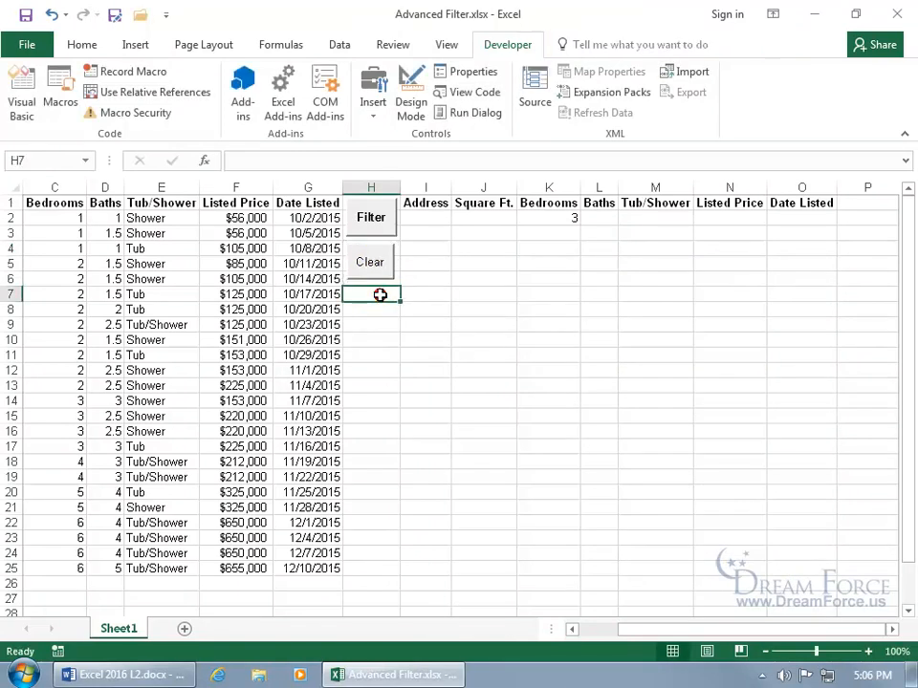
left_click(379, 295)
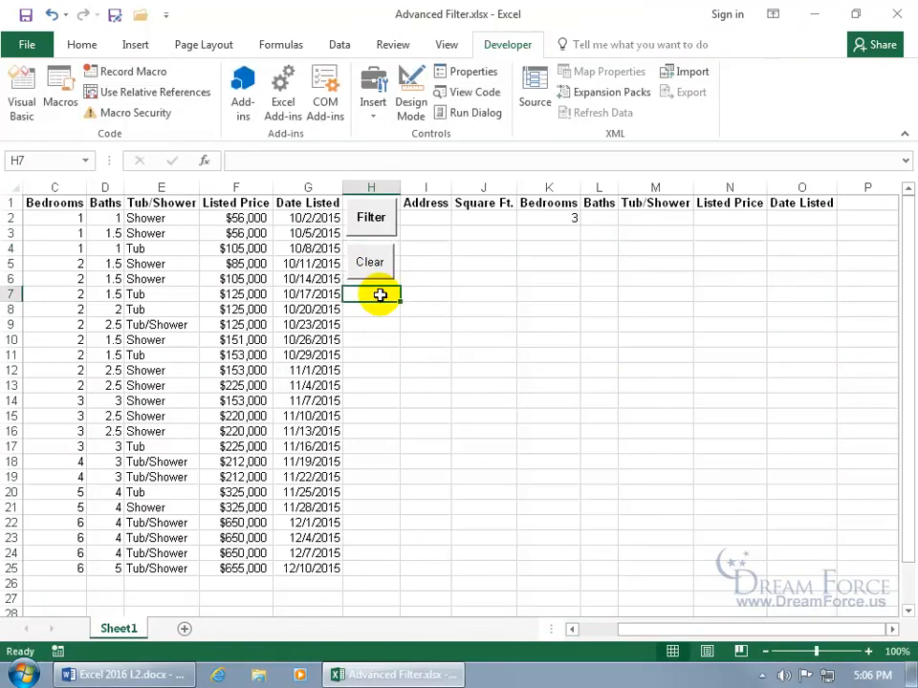
- Enter >2 as the Baths criterion in cell L2
left_click(602, 218)
type(">2")
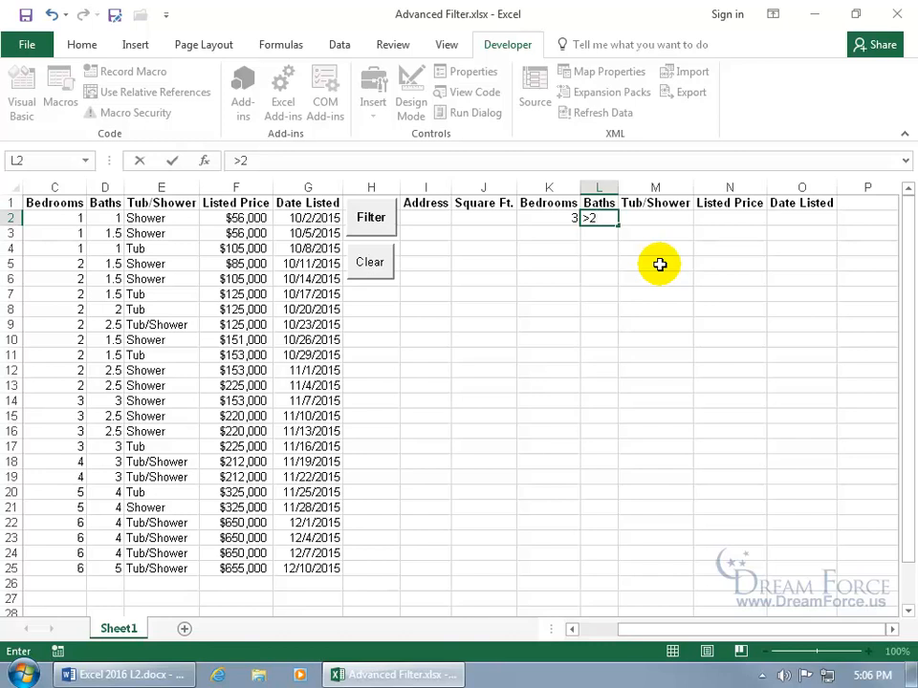
key("Return")
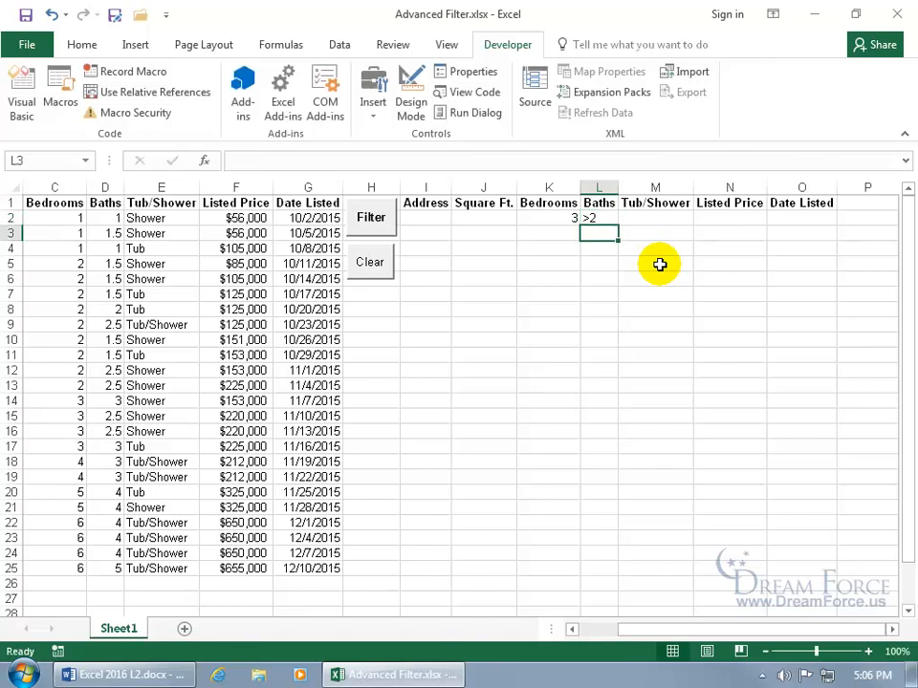
- Test the Filter and Clear buttons twice in turn on the house listings
left_click(385, 230)
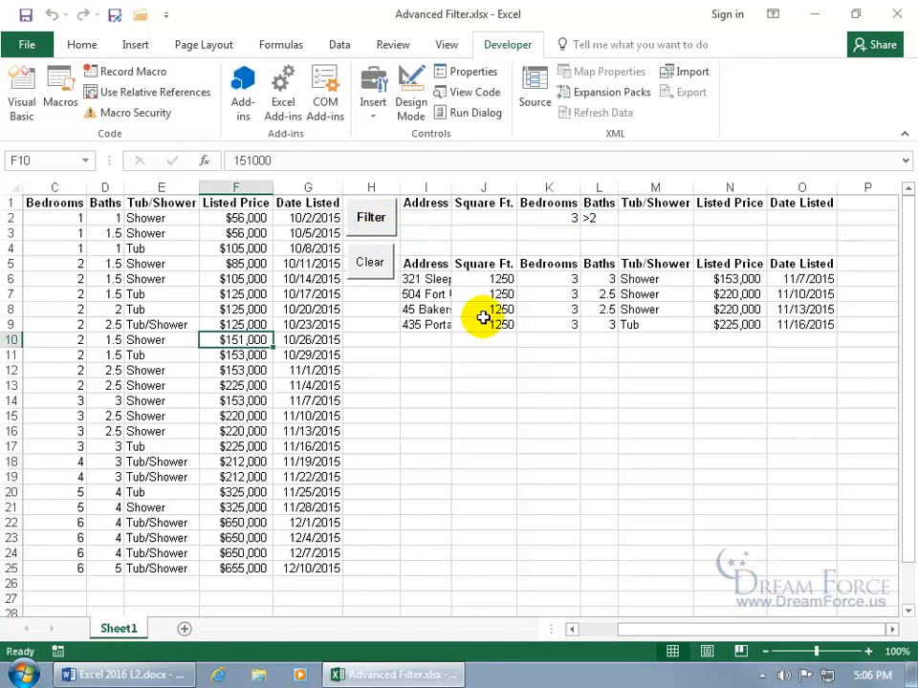
left_click(364, 265)
left_click(374, 230)
left_click(370, 261)
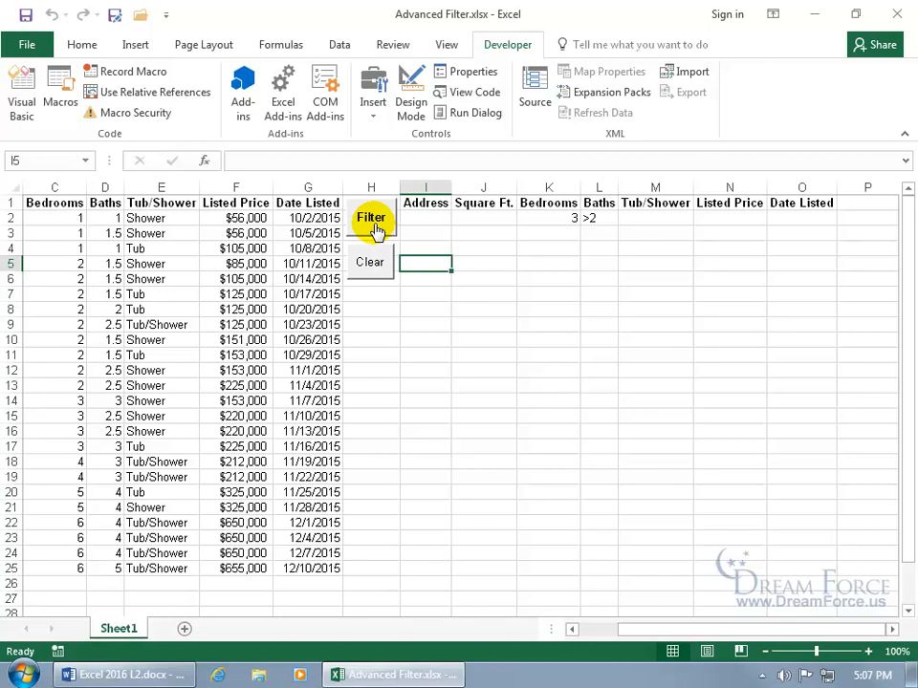
- Delete the Filter button and undo the deletion
right_click(378, 229)
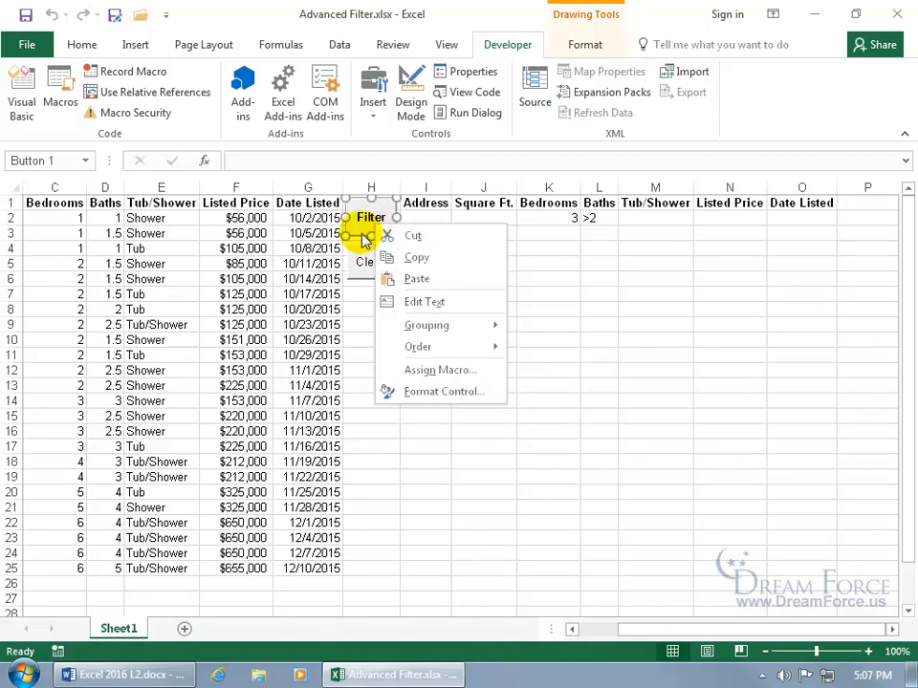
left_click(363, 238)
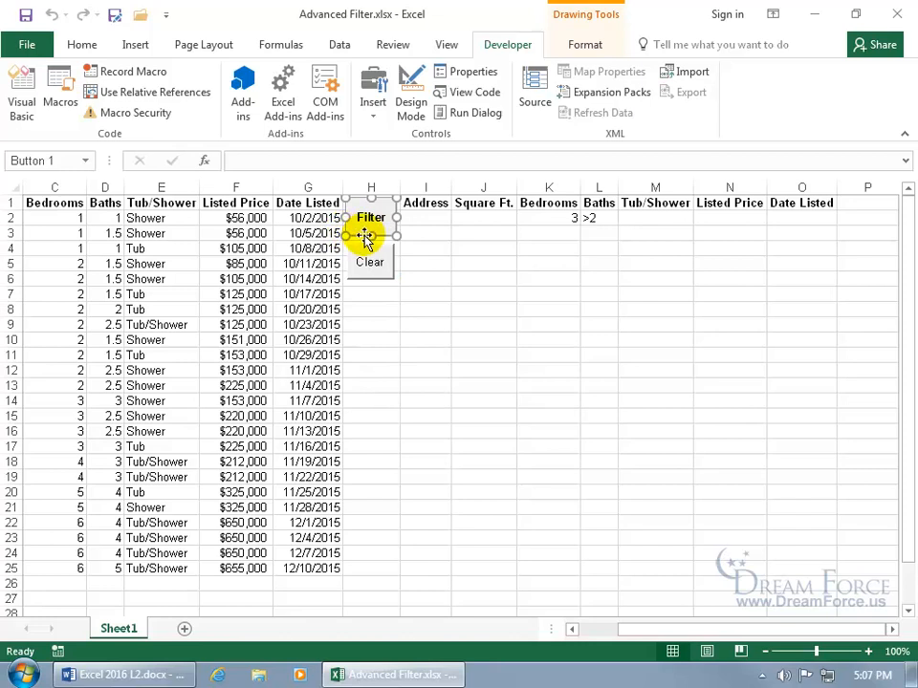
key("Delete")
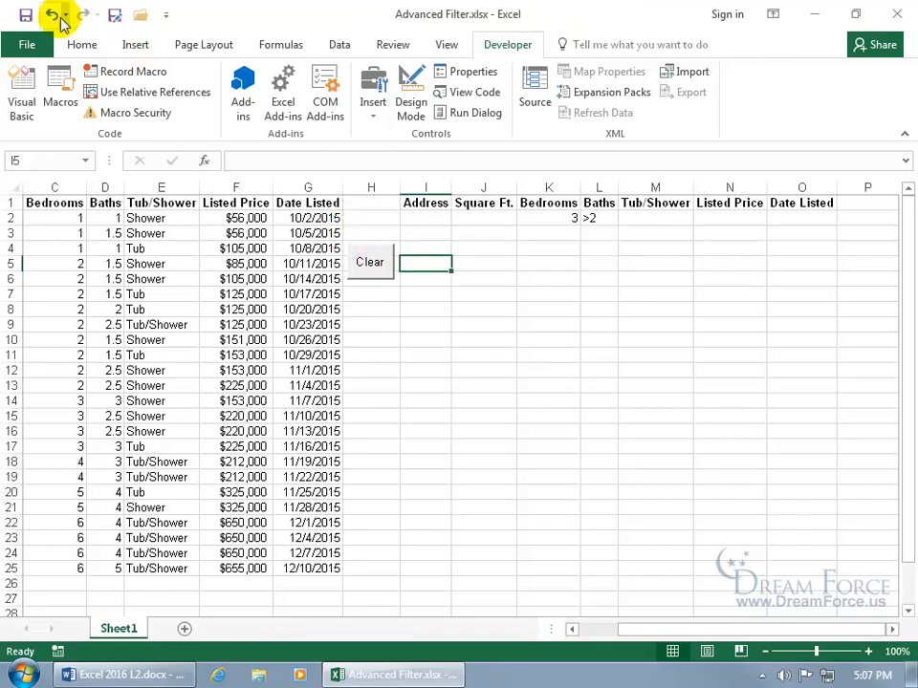
left_click(51, 15)
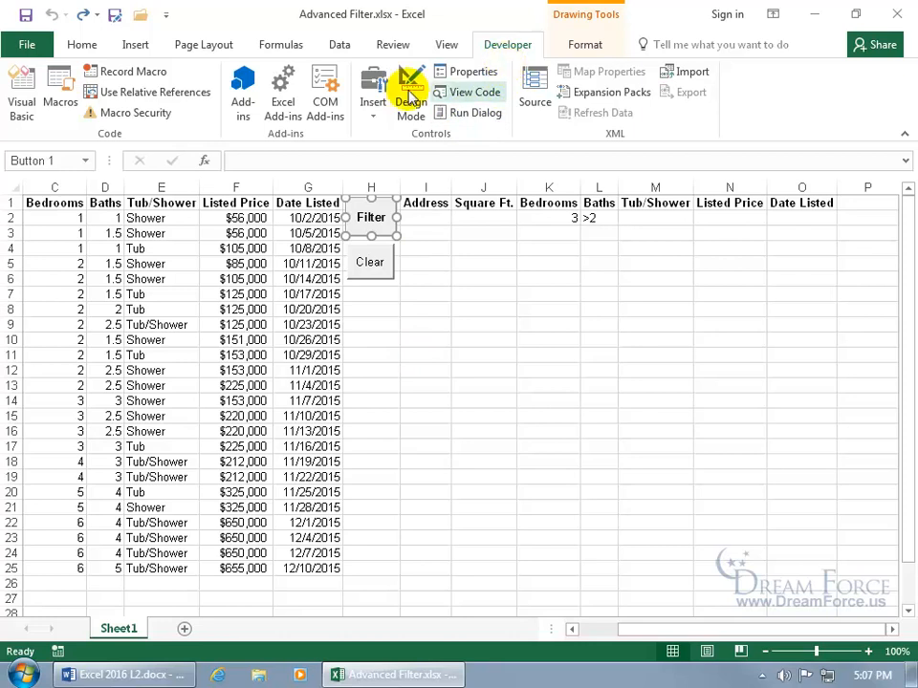
- Review the list of macros in all open workbooks, close it, and deselect the Filter button
left_click(65, 94)
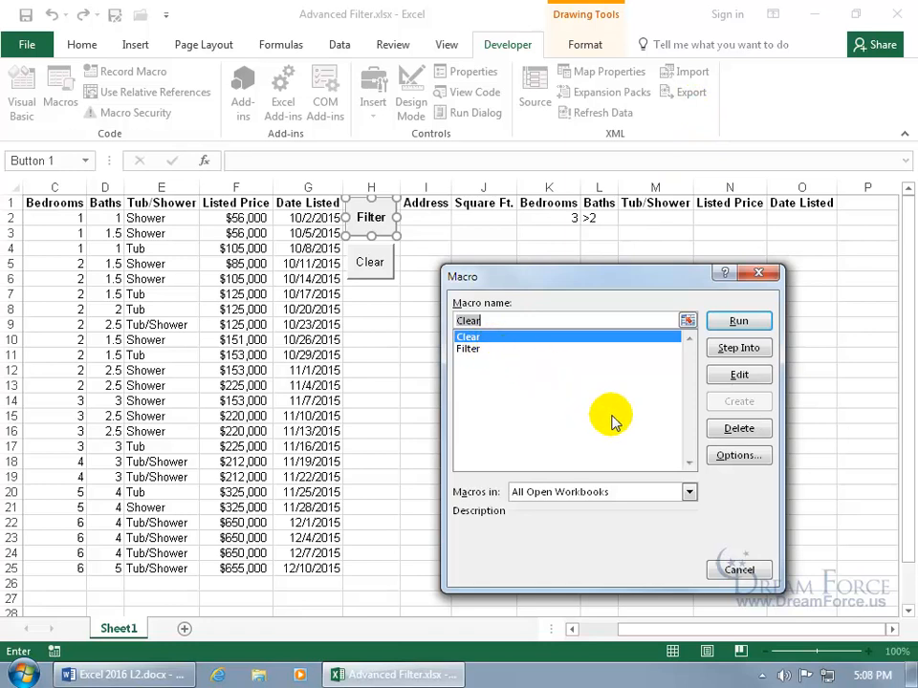
left_click(742, 572)
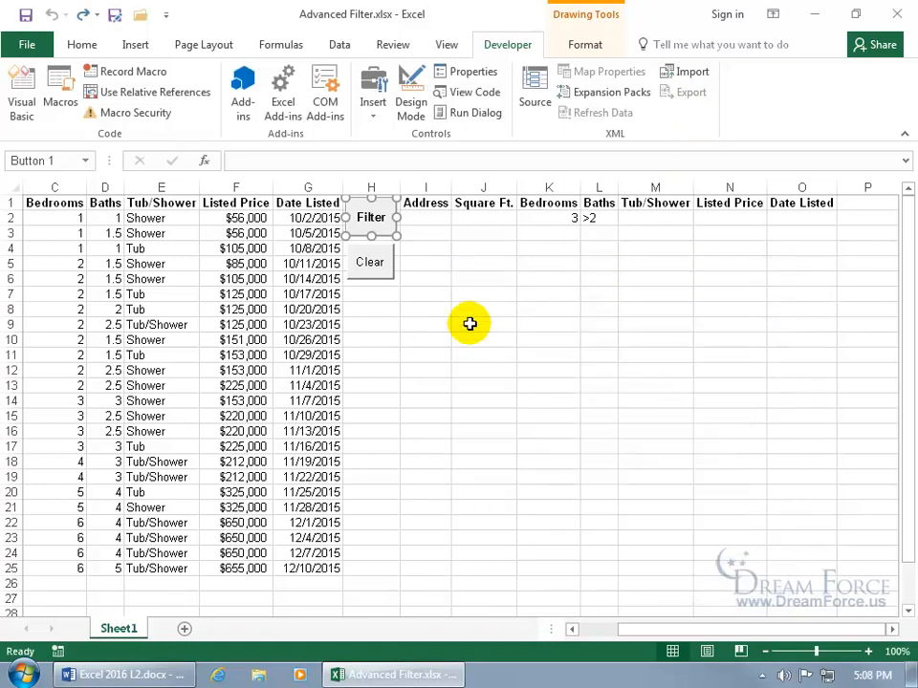
left_click(434, 246)
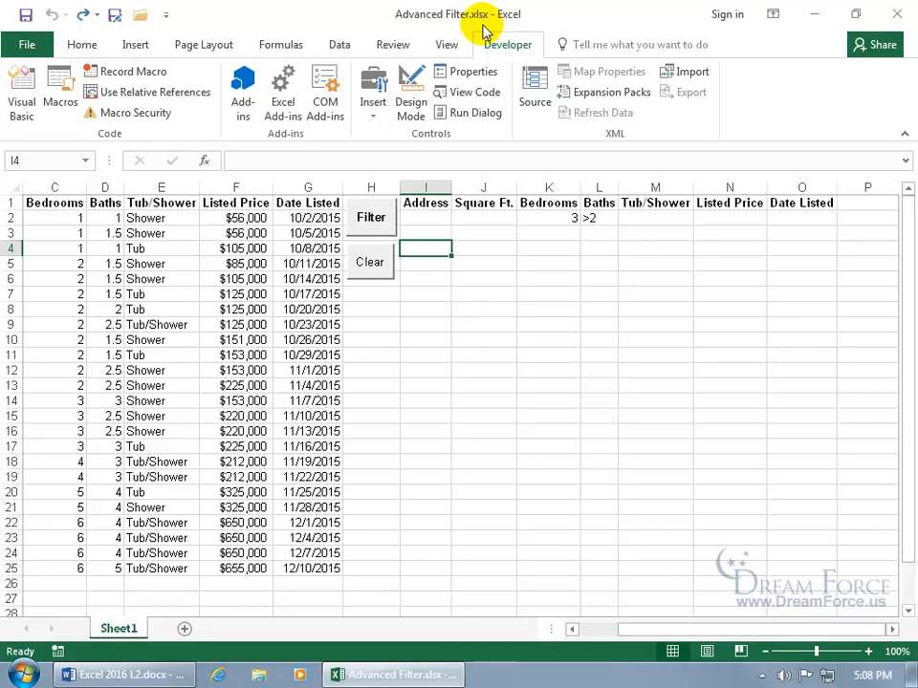
- Save the workbook to the Desktop as the Excel Macro-Enabled Workbook Advanced Filter.xlsm, declining the macro-free format
left_click(26, 15)
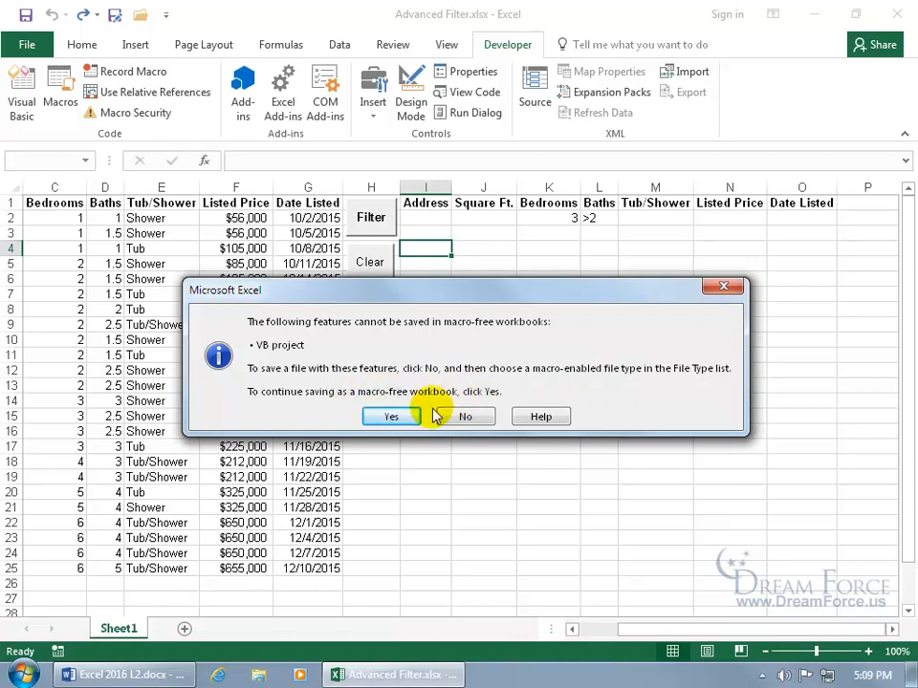
left_click(463, 416)
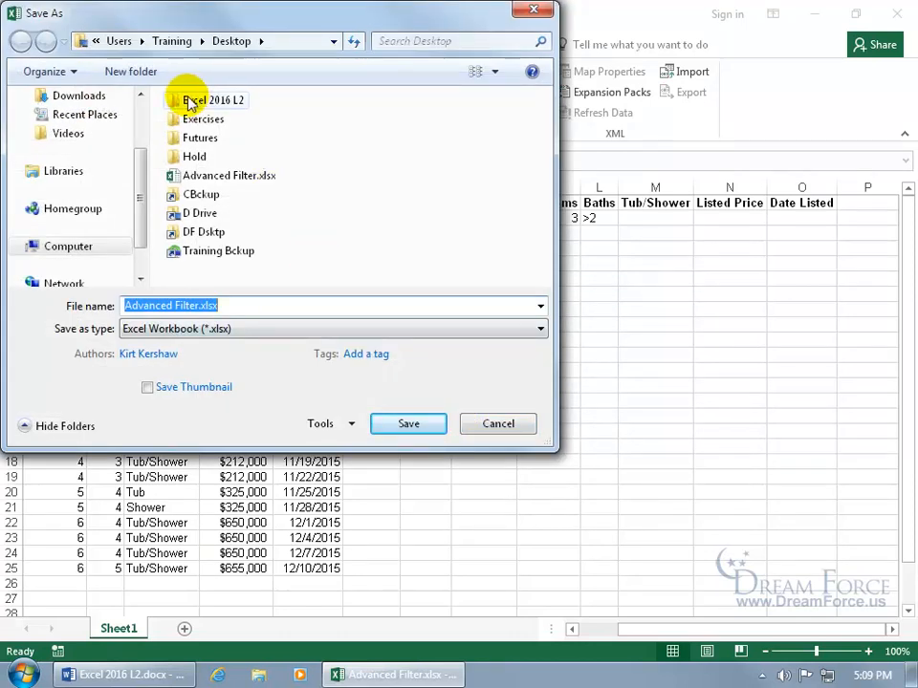
left_click(221, 332)
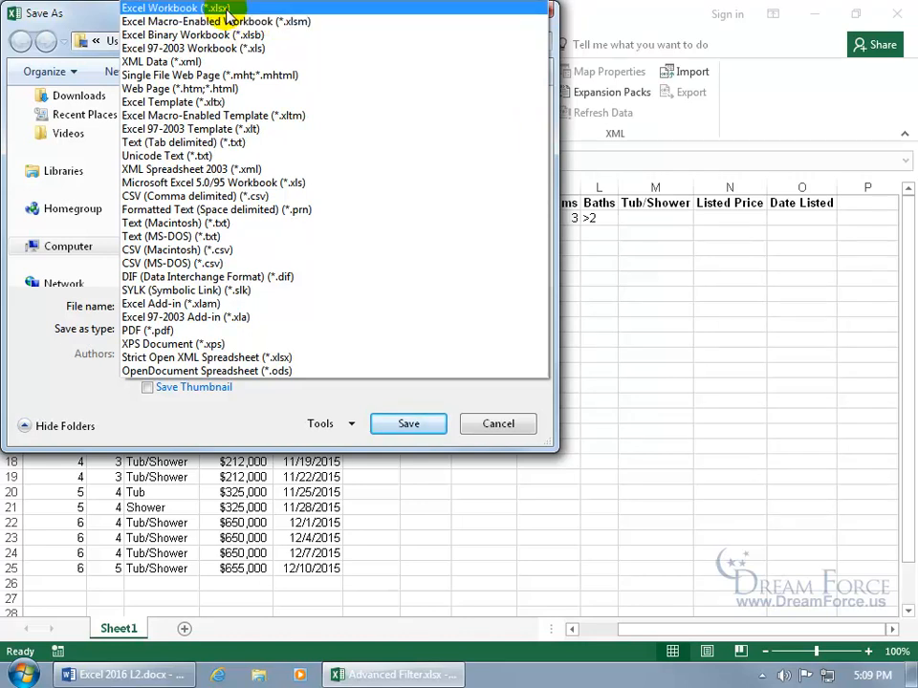
left_click(291, 23)
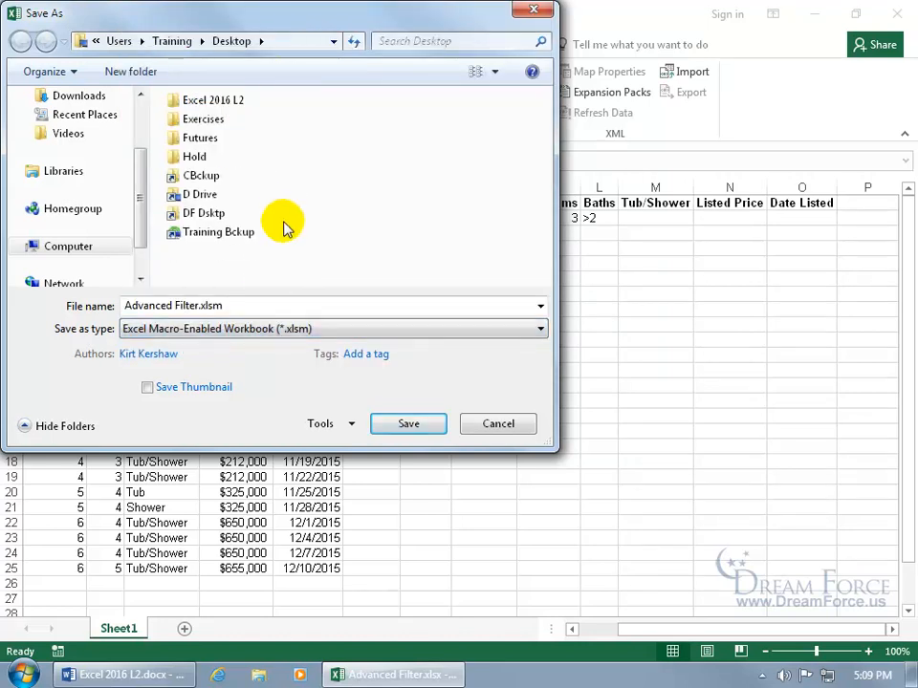
left_click(401, 424)
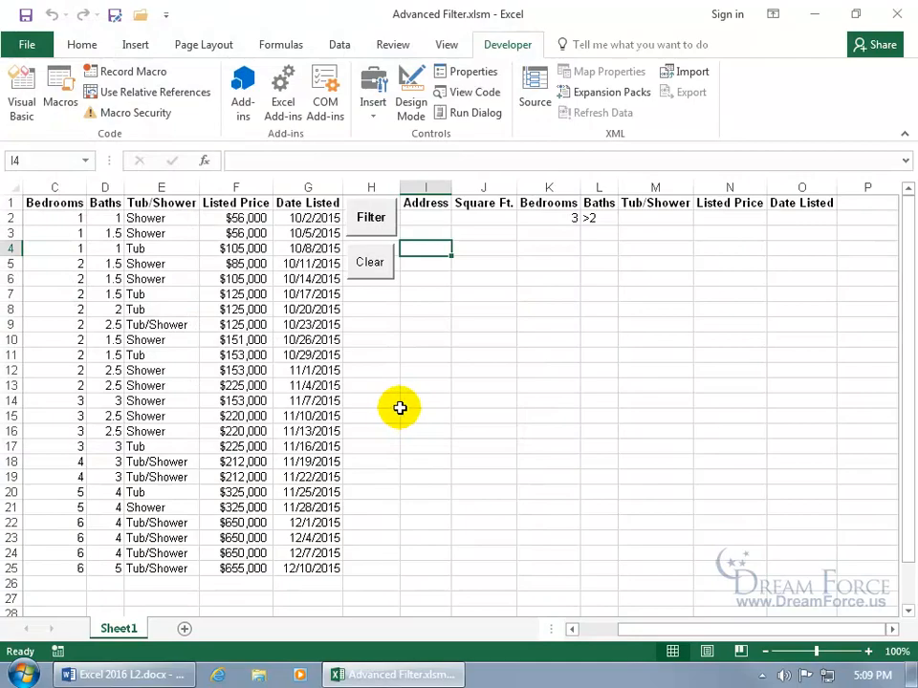
- Close the workbook and move the Advanced Filter.xlsm desktop icon beside Advanced Filter.xlsx
left_click(897, 12)
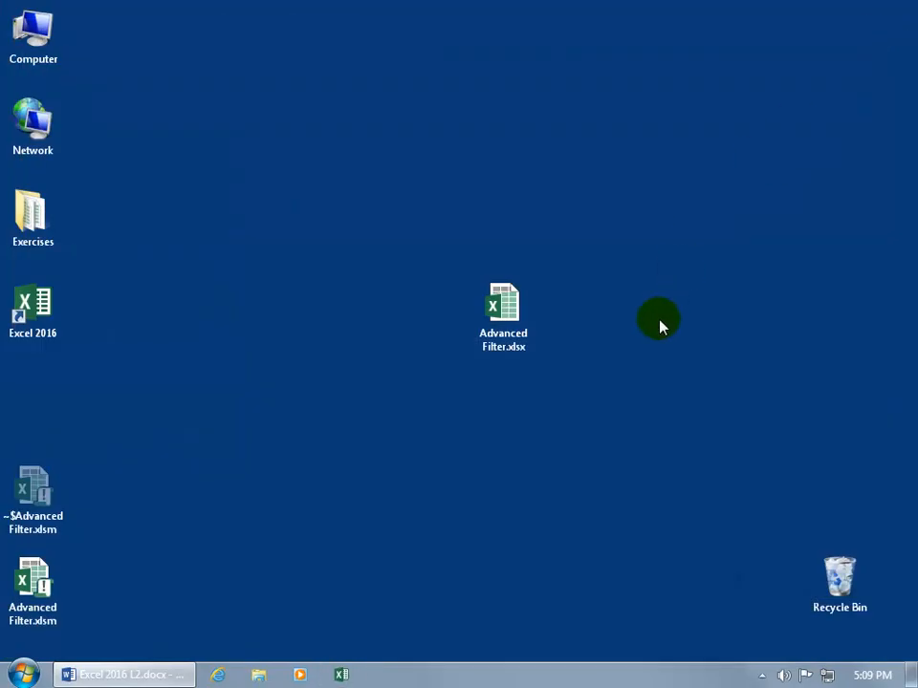
left_click_drag(40, 580, 432, 316)
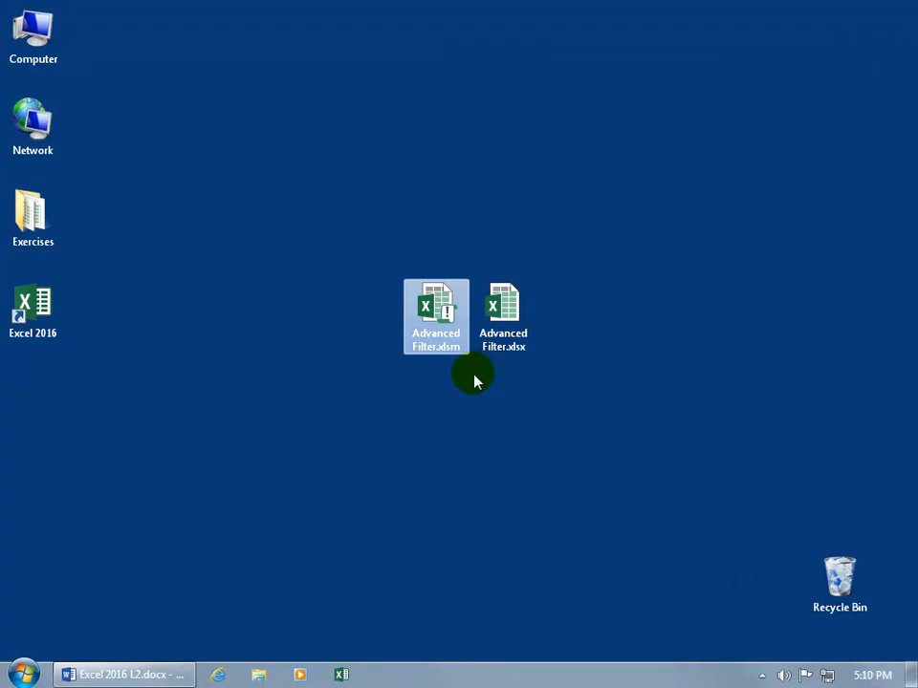
mouse_move(459, 318)
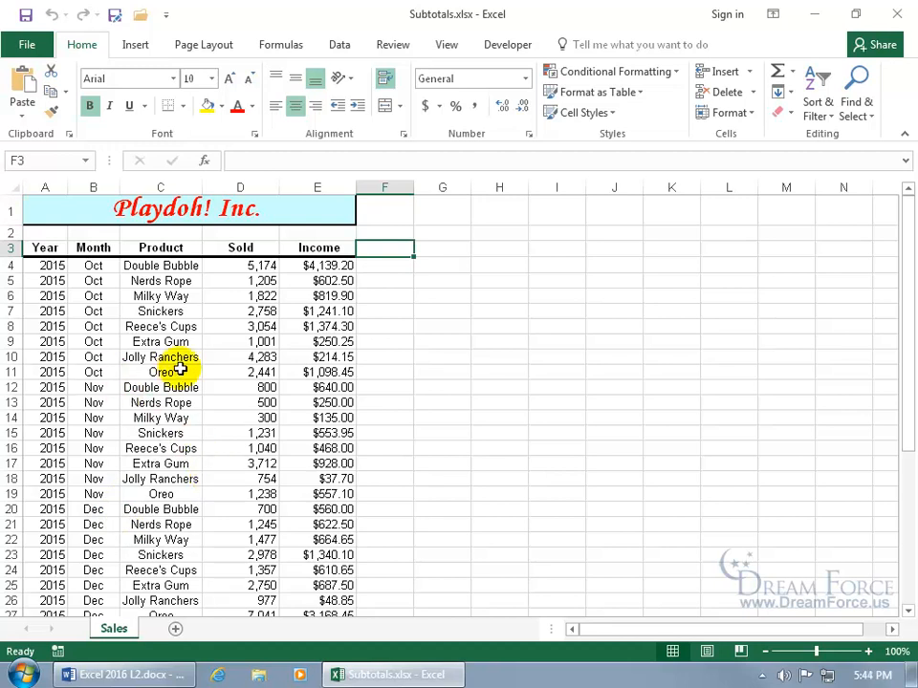
- Sort the sales list by Product from A to Z and undo the sort
left_click(145, 342)
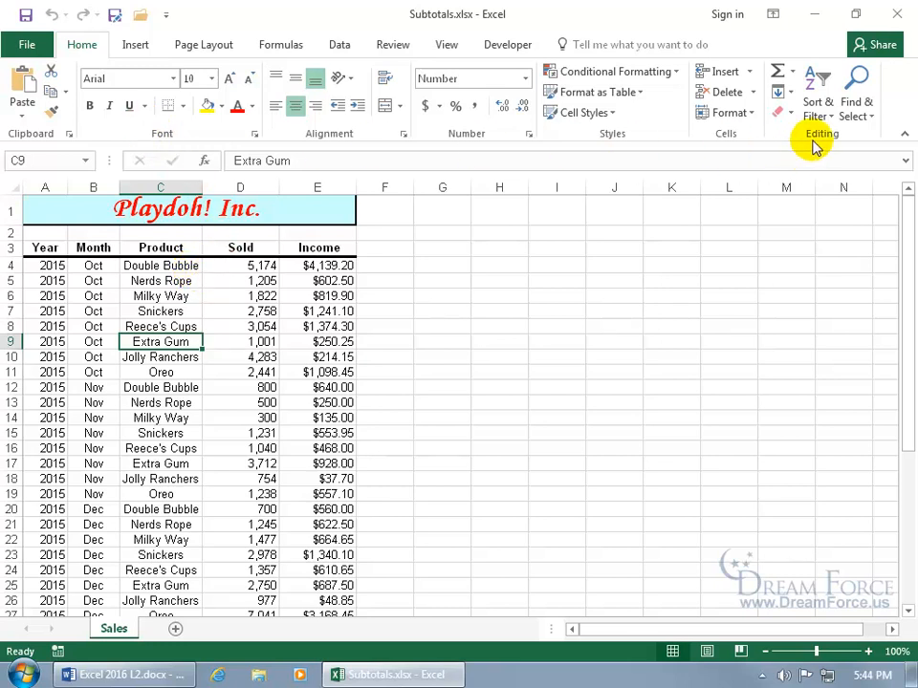
left_click(818, 107)
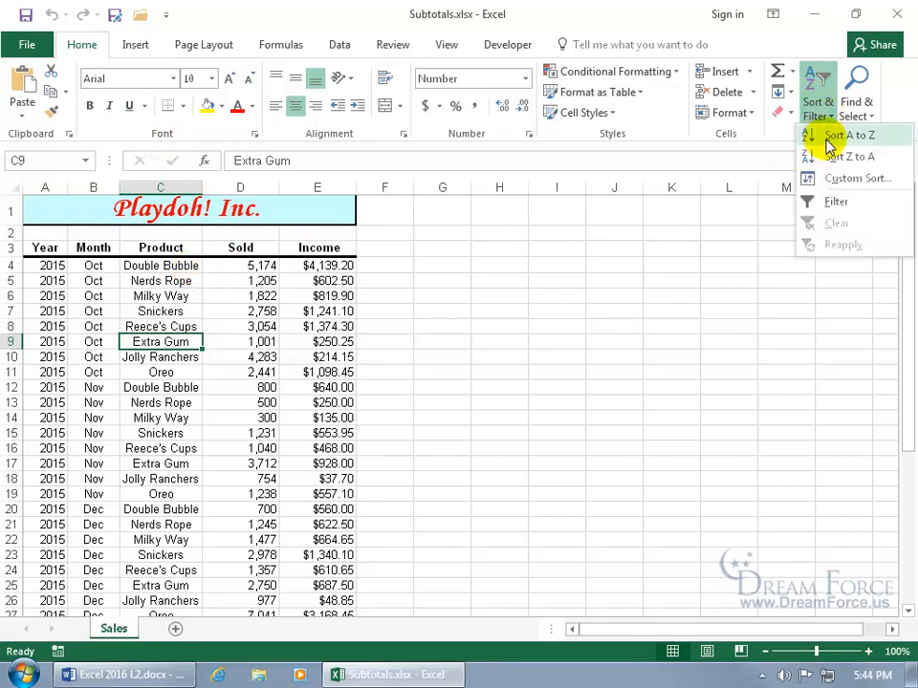
left_click(828, 140)
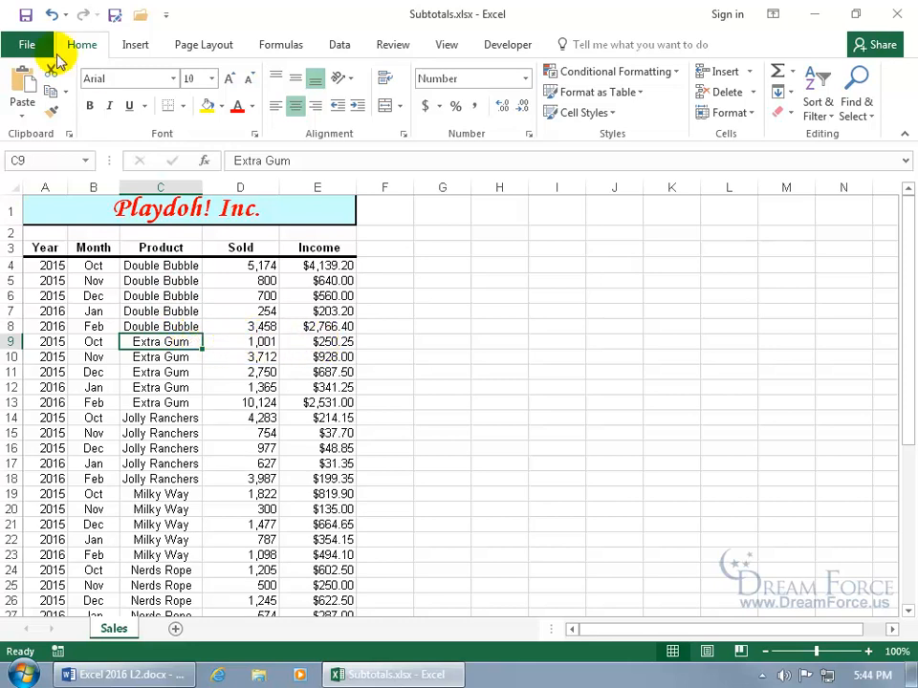
left_click(52, 15)
- Add subtotals to the sales list at each change in Month, using Sum on the Sold and Income columns
left_click(175, 312)
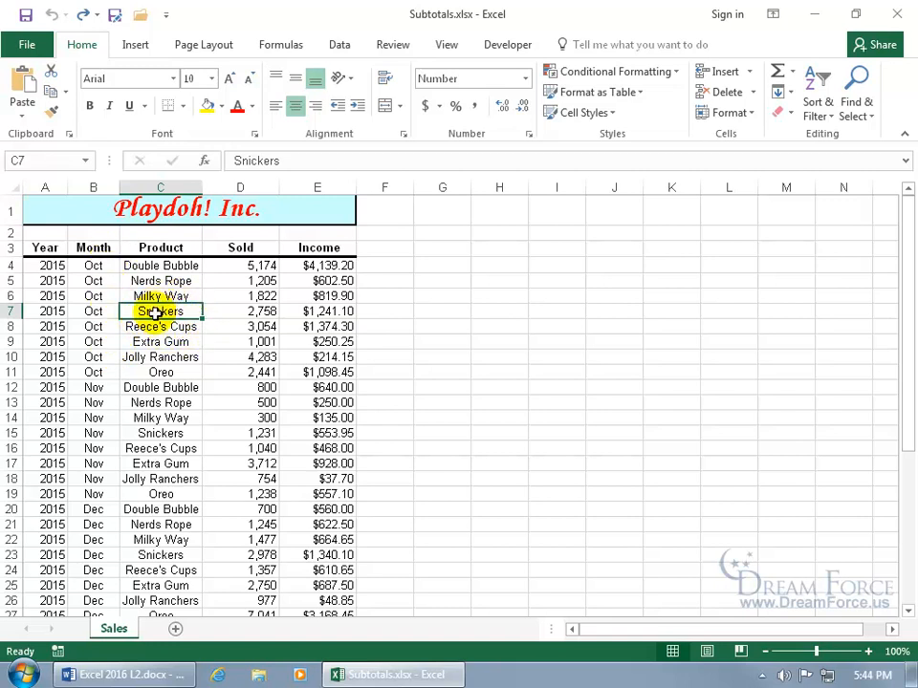
left_click(340, 44)
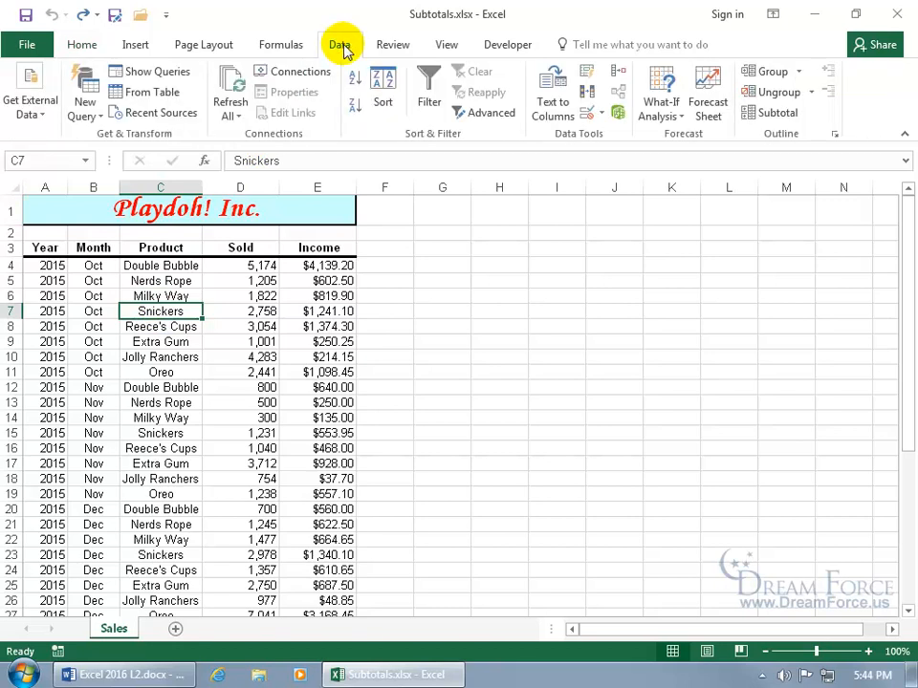
left_click(777, 112)
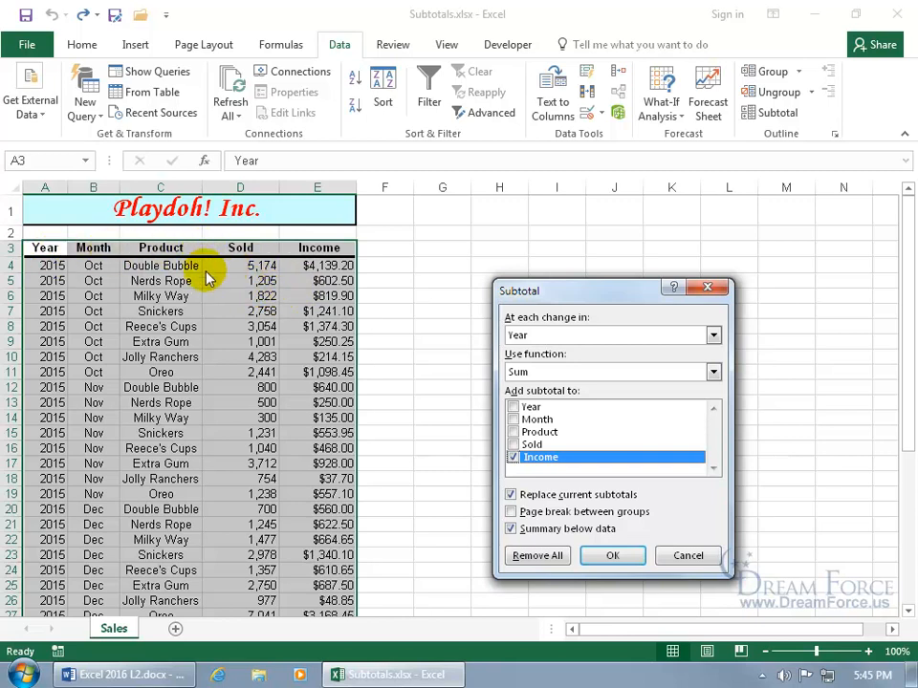
left_click_drag(535, 291, 469, 249)
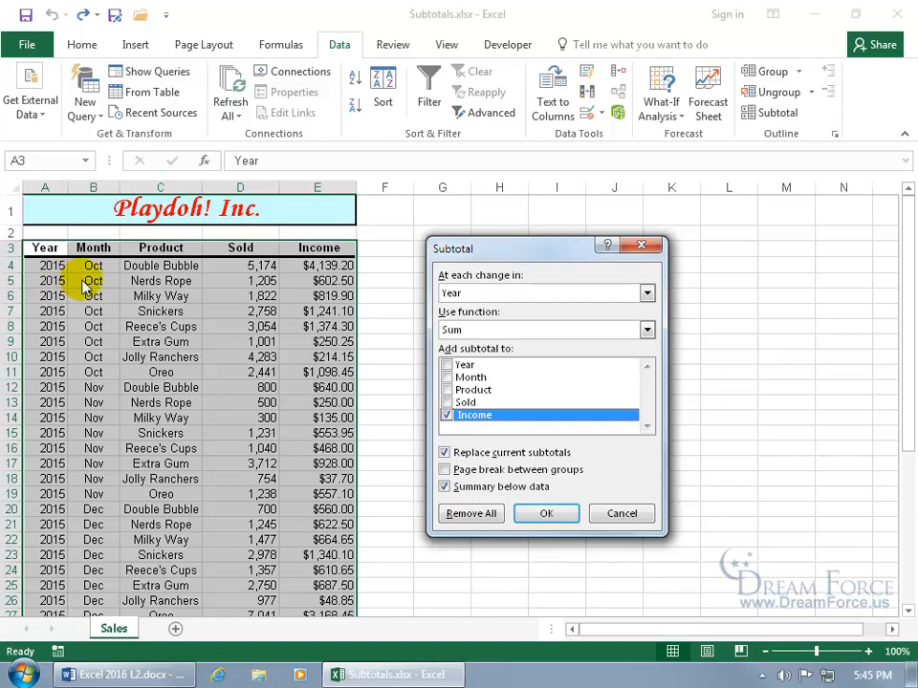
left_click(646, 292)
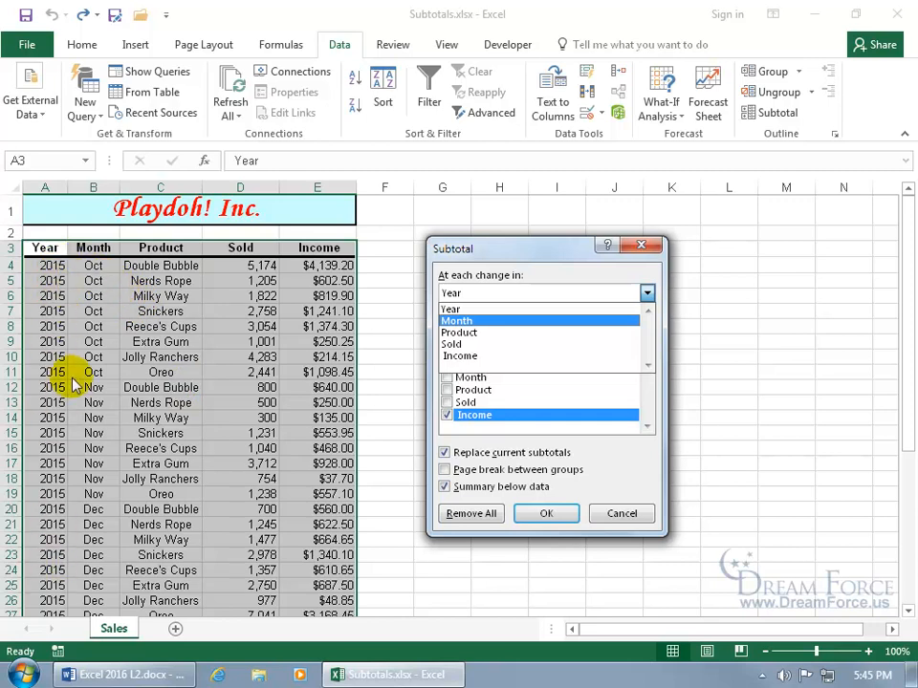
left_click(476, 322)
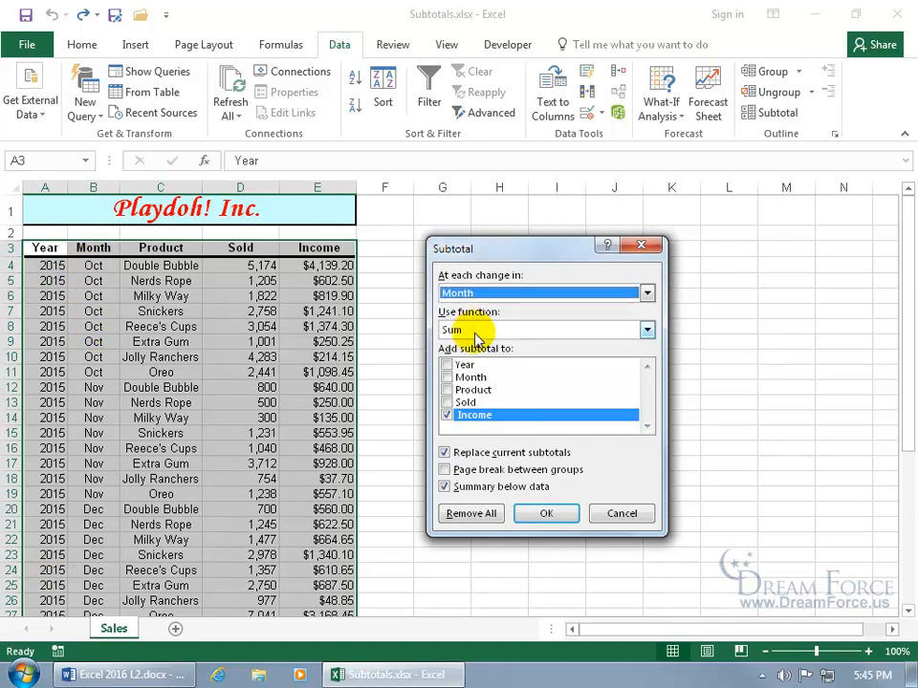
left_click(647, 330)
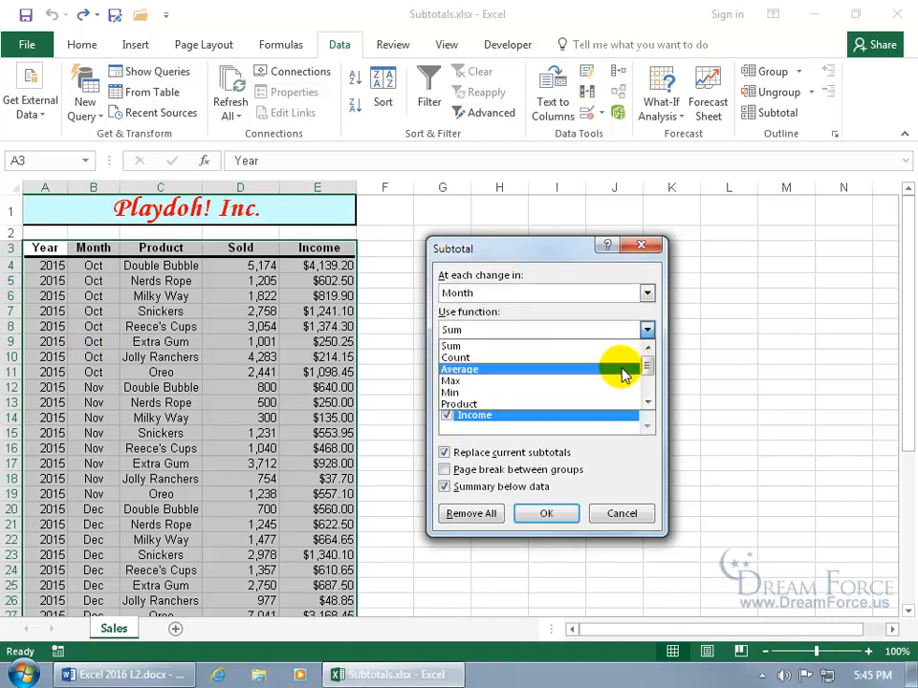
left_click(614, 347)
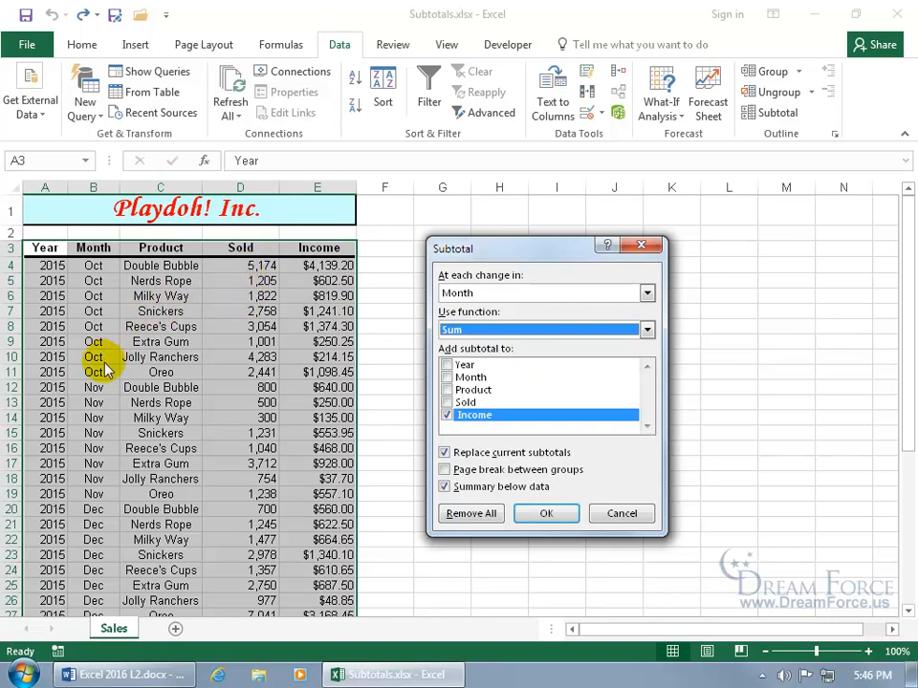
left_click(446, 403)
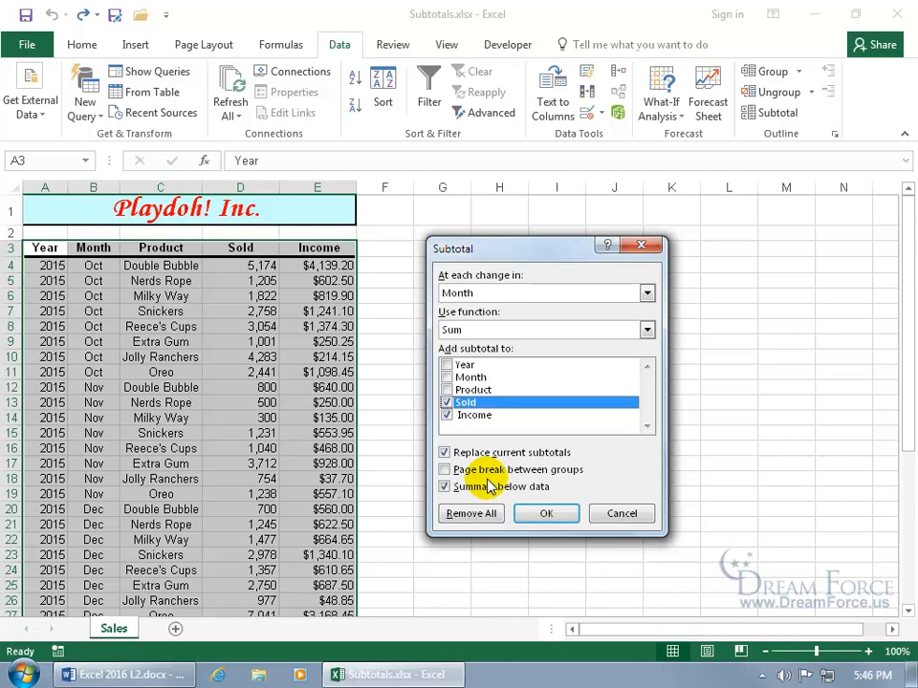
left_click(531, 514)
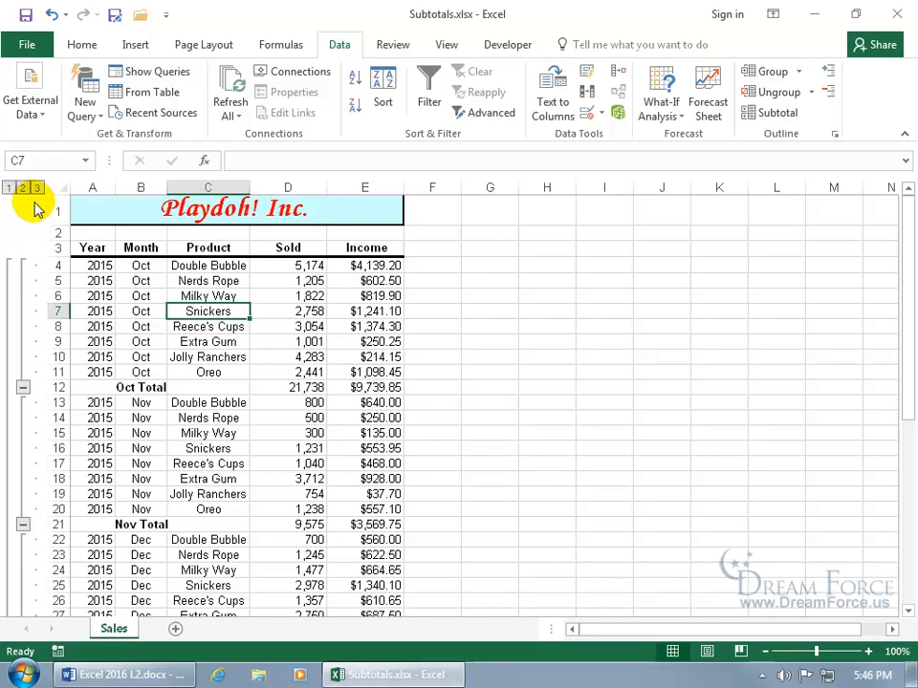
- View the subtotal outline at level 1, level 2 and level 3 in turn
left_click(8, 187)
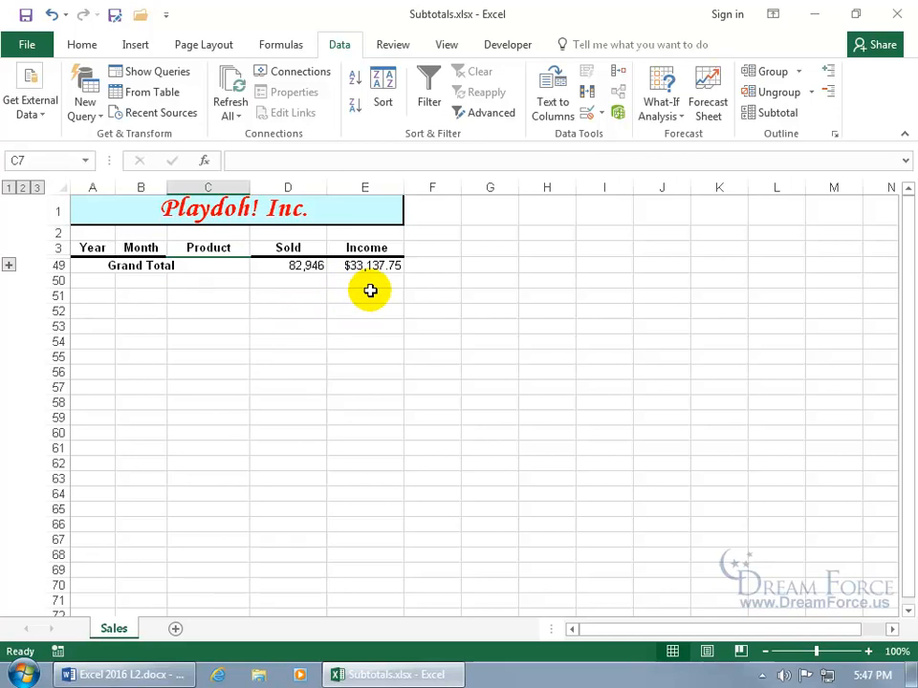
left_click(22, 187)
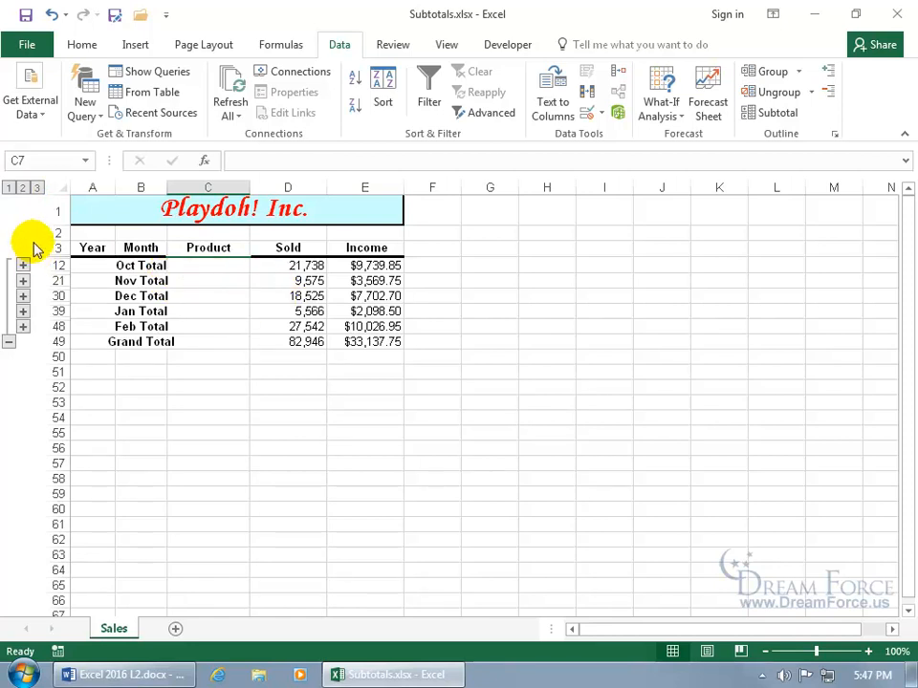
left_click(37, 188)
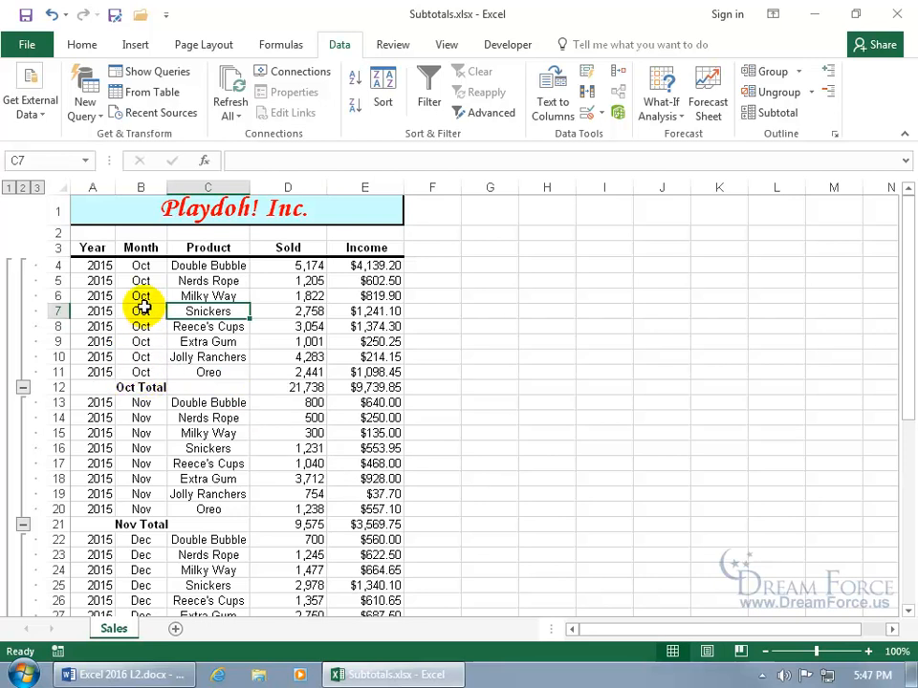
- Collapse the Oct and Dec subtotal groups, and expand all detail rows again
left_click(23, 388)
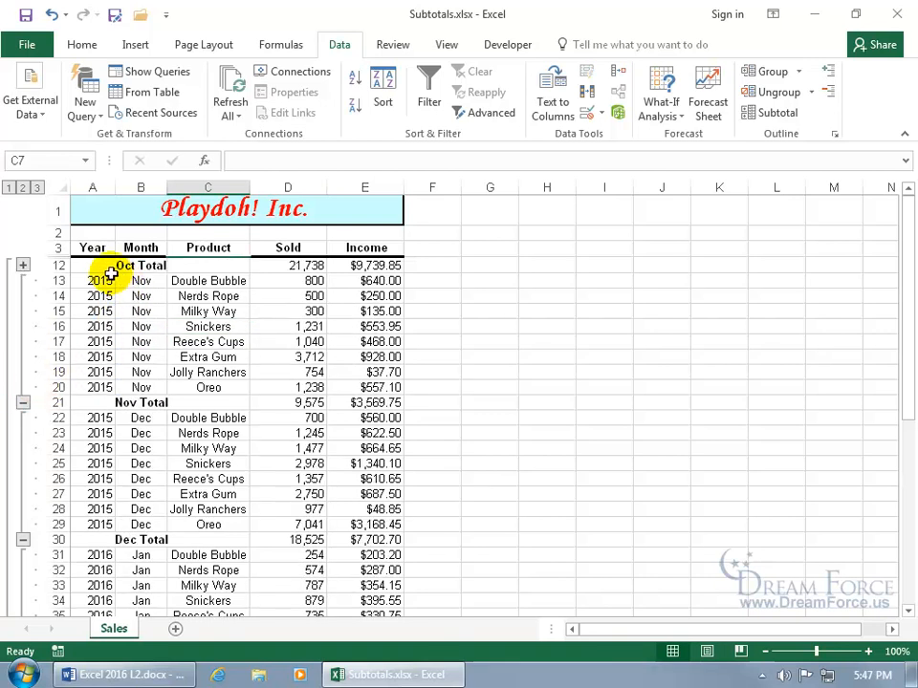
left_click(23, 541)
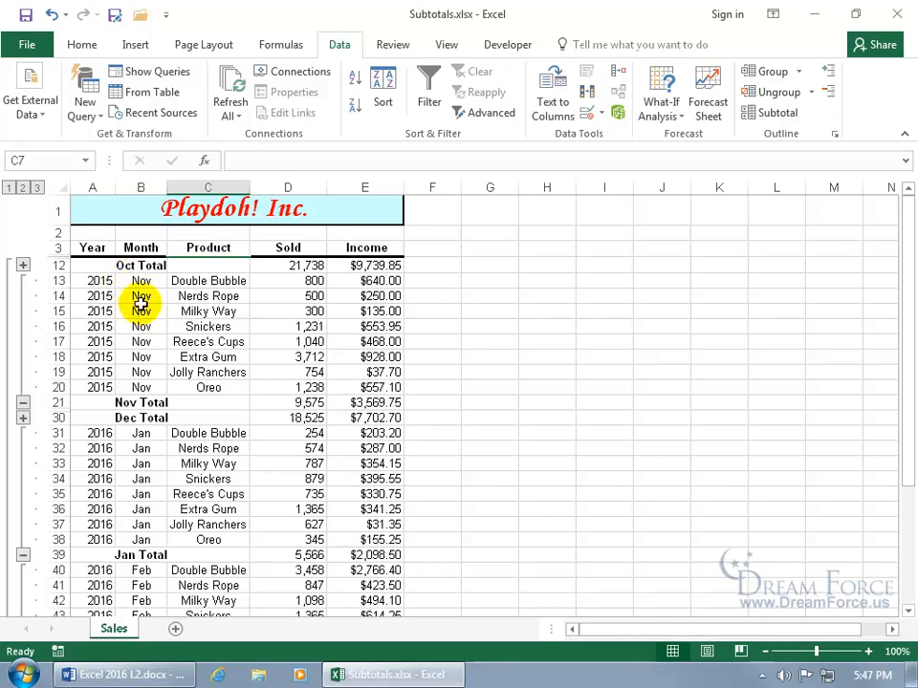
left_click(23, 265)
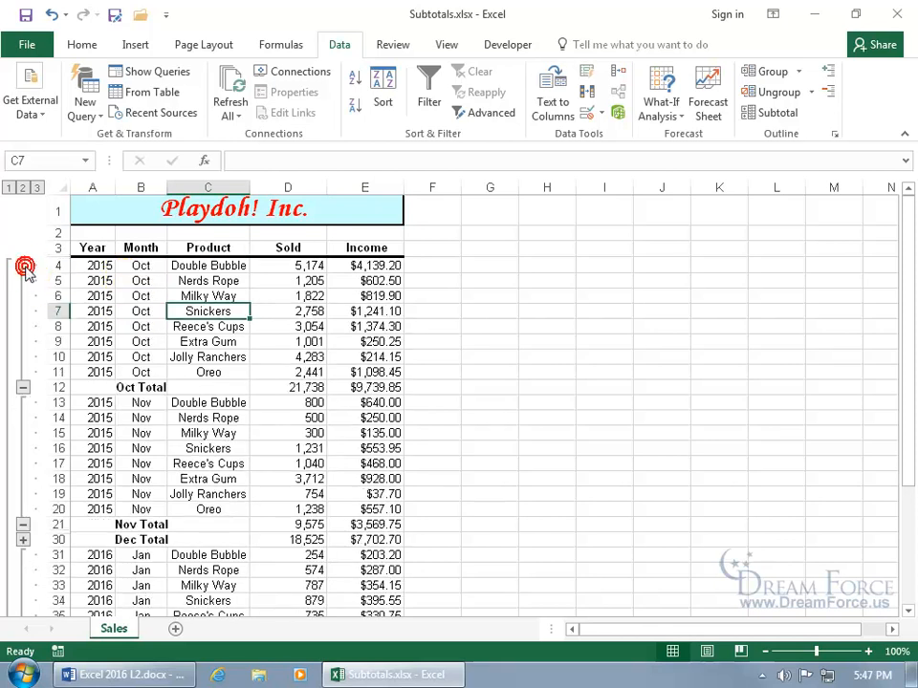
left_click(37, 188)
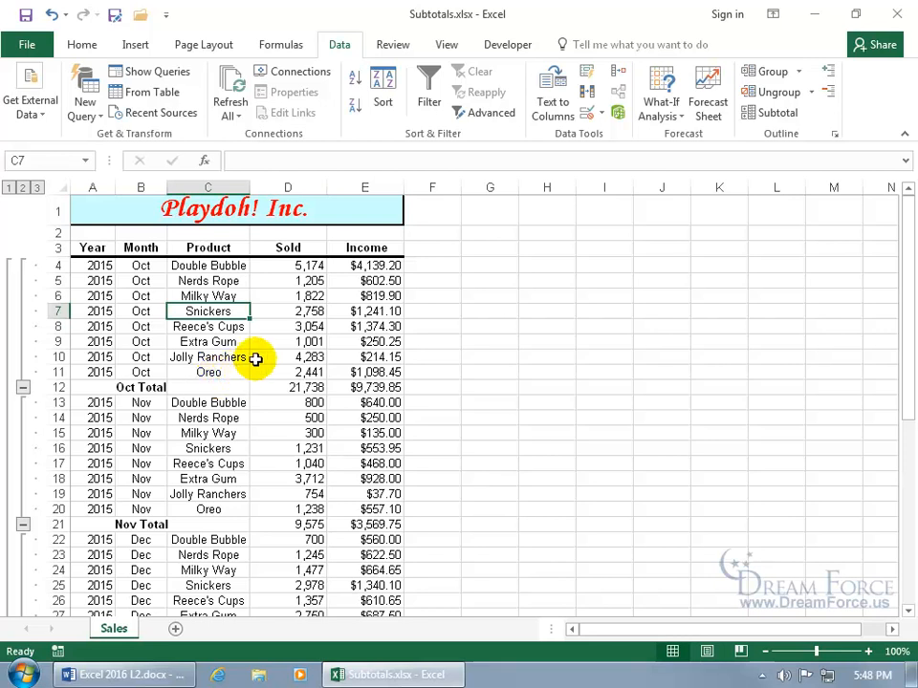
- Remove all subtotals from the sales list
left_click(778, 115)
left_click(472, 513)
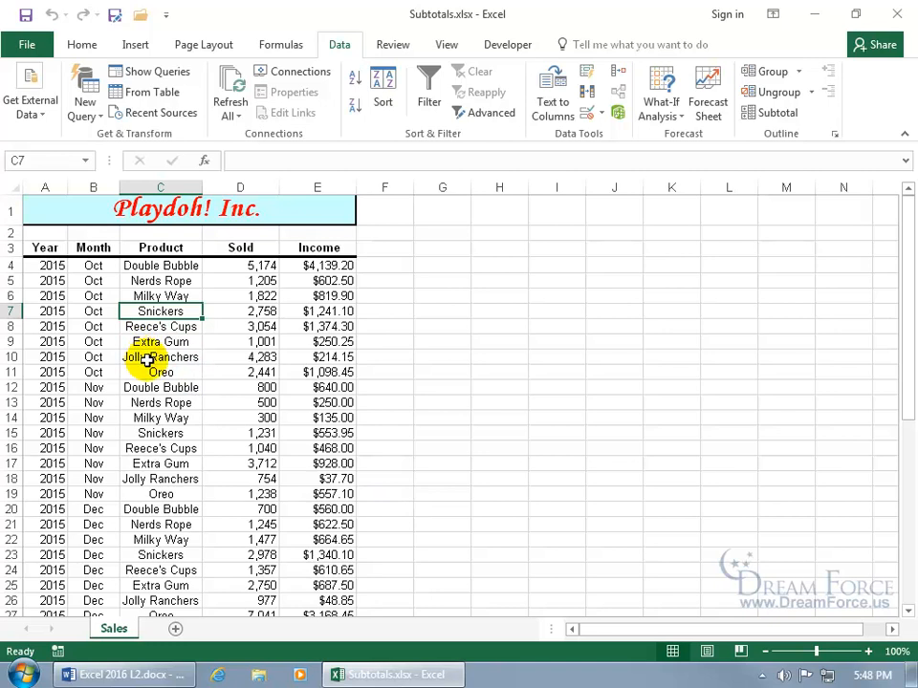
- Convert the range A3:E43 into a table with headers, check whether Subtotal is available, and undo the table
left_click(135, 44)
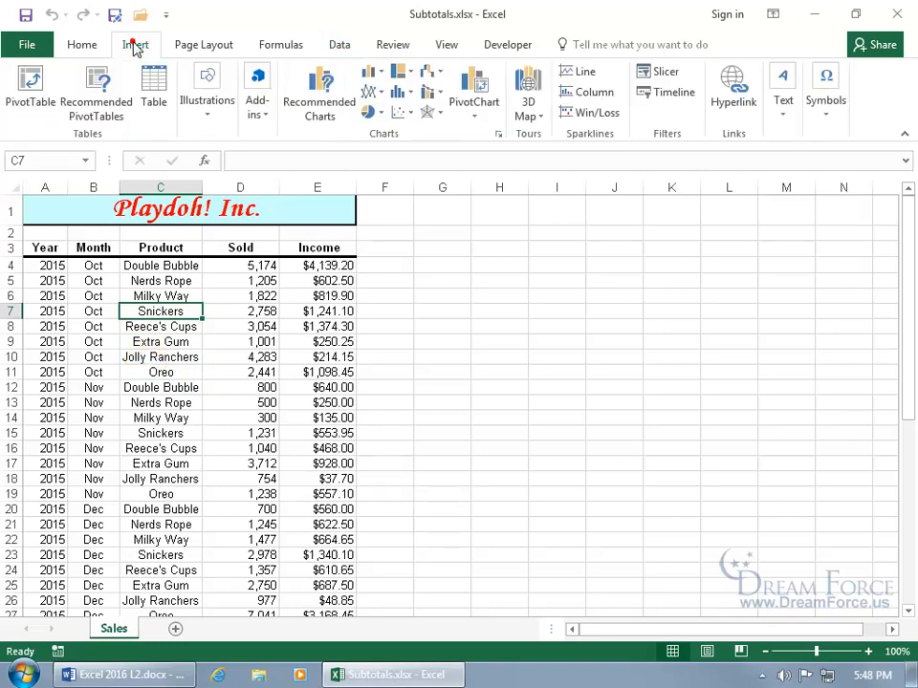
left_click(154, 96)
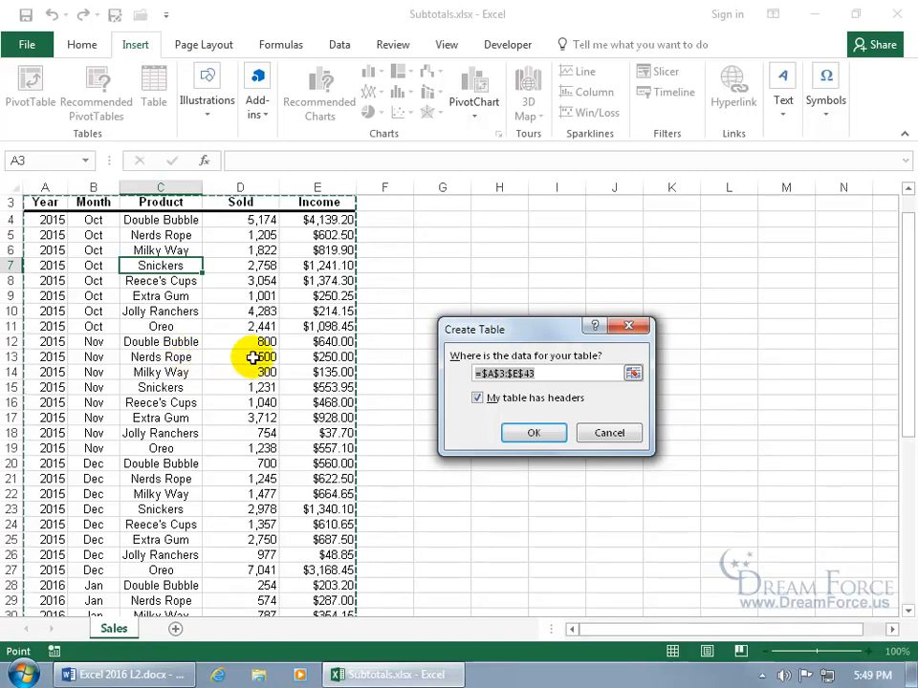
left_click(535, 431)
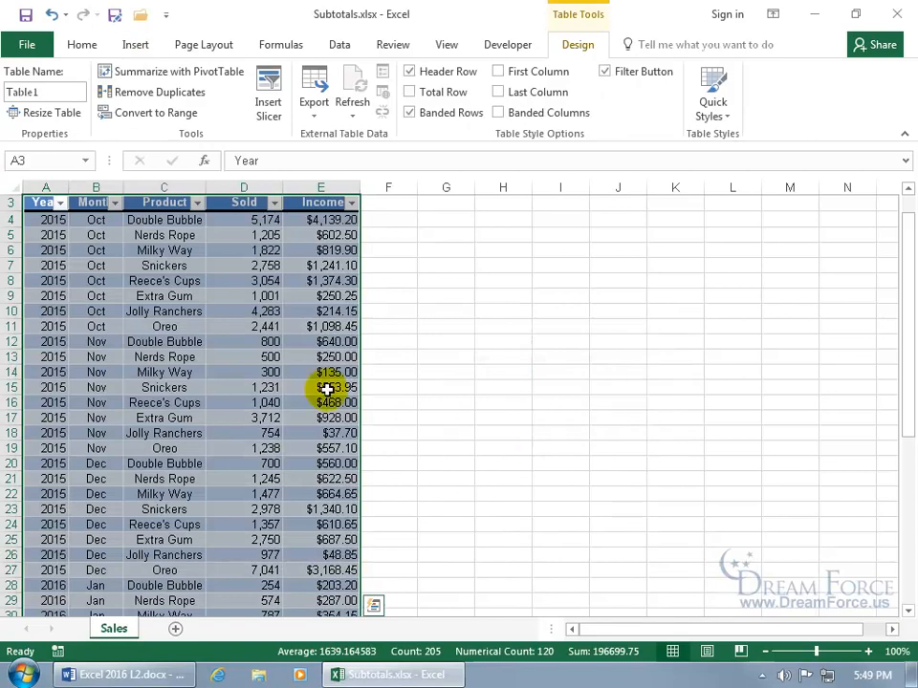
left_click(339, 48)
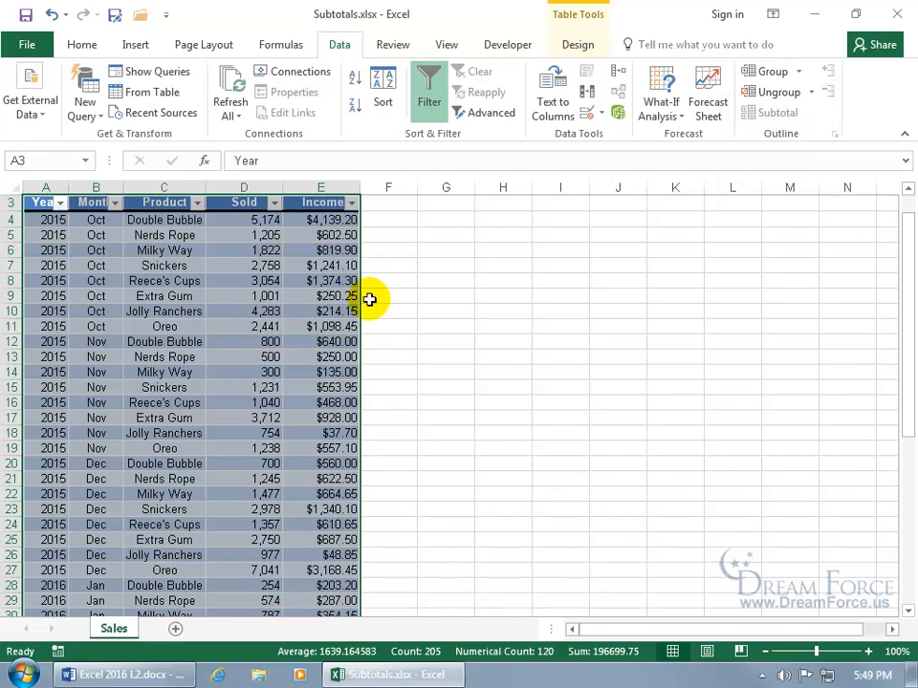
left_click(50, 14)
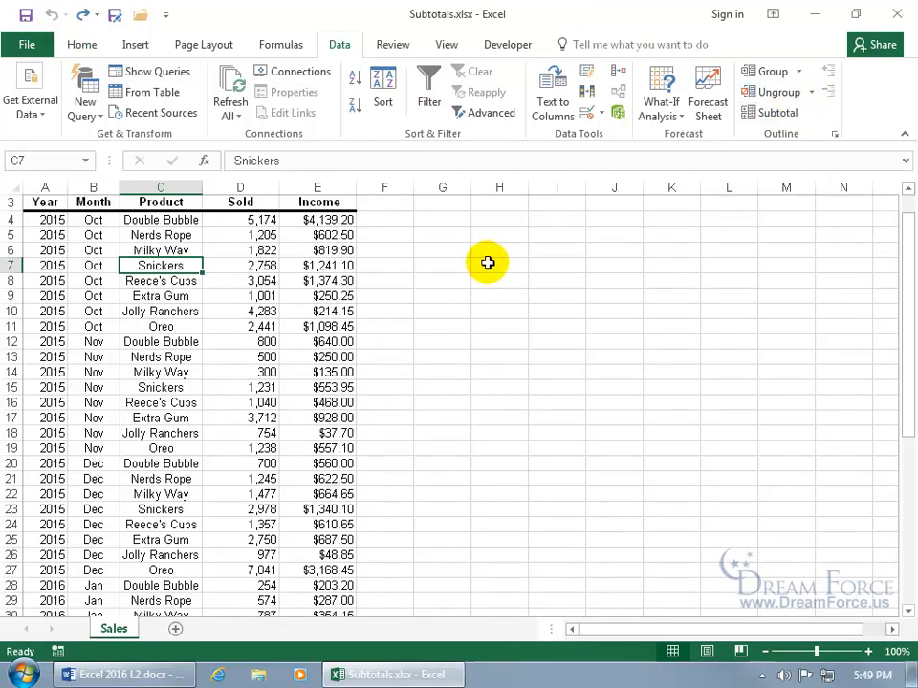
- Enter a SUBTOTAL formula in cell E44 using function 9 (SUM) over the income range E4:E43
scroll(488, 263, "down", 5)
scroll(488, 263, "down", 3)
left_click(339, 460)
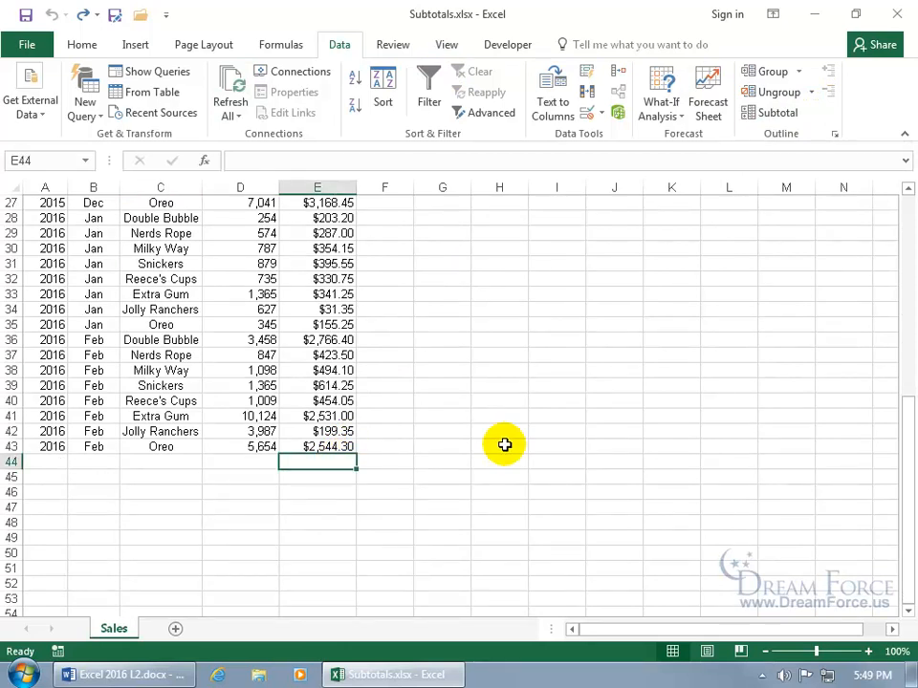
type("=sub")
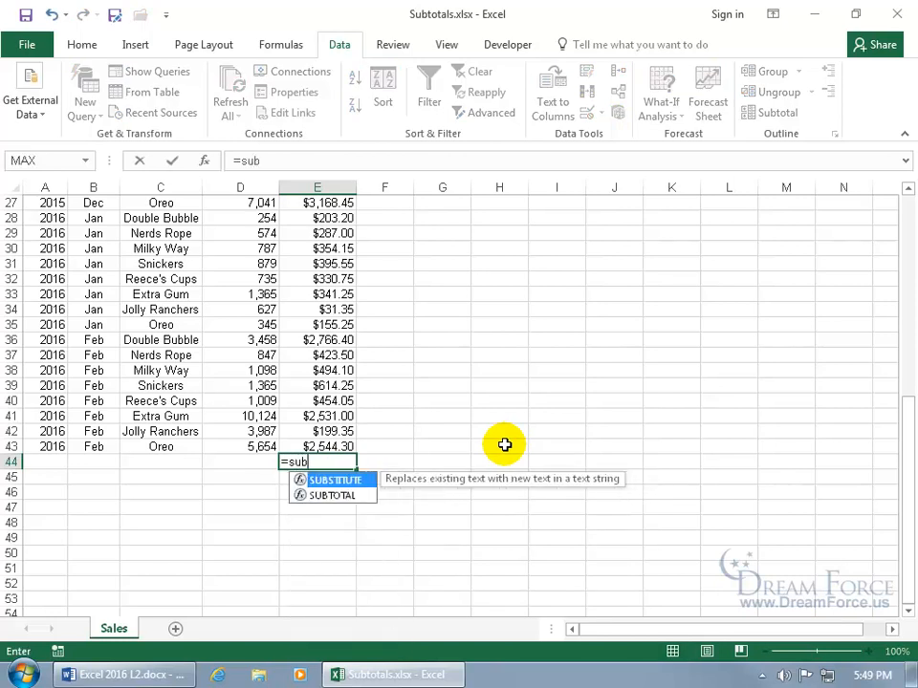
key("Down")
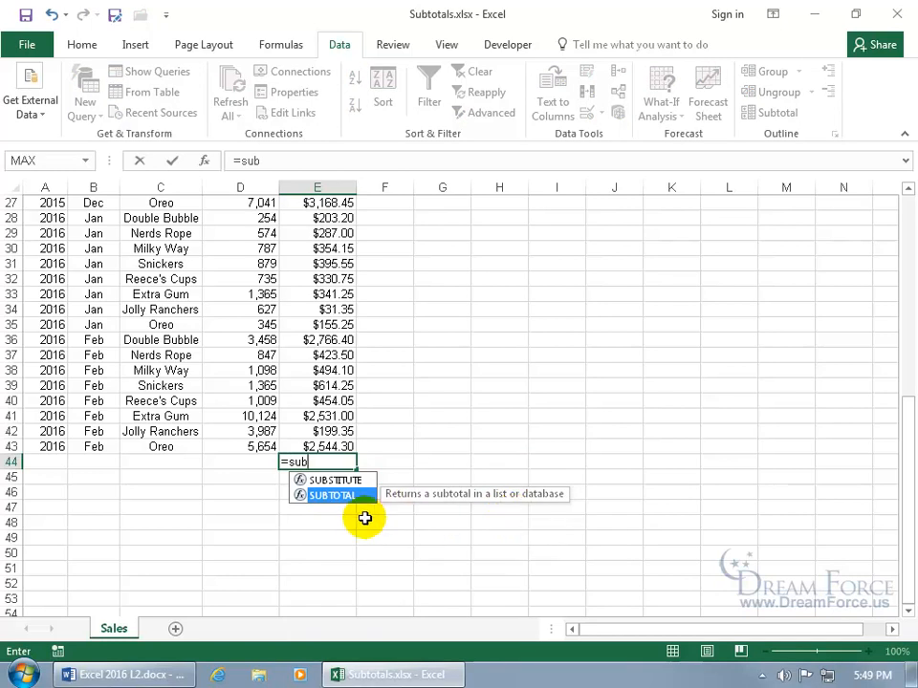
key("Tab")
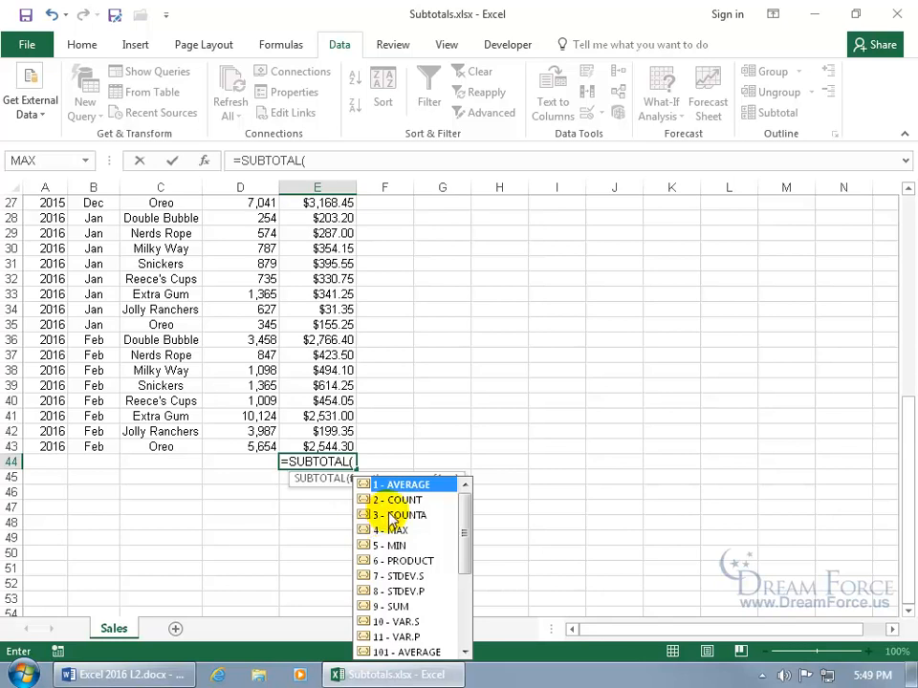
left_click(384, 608)
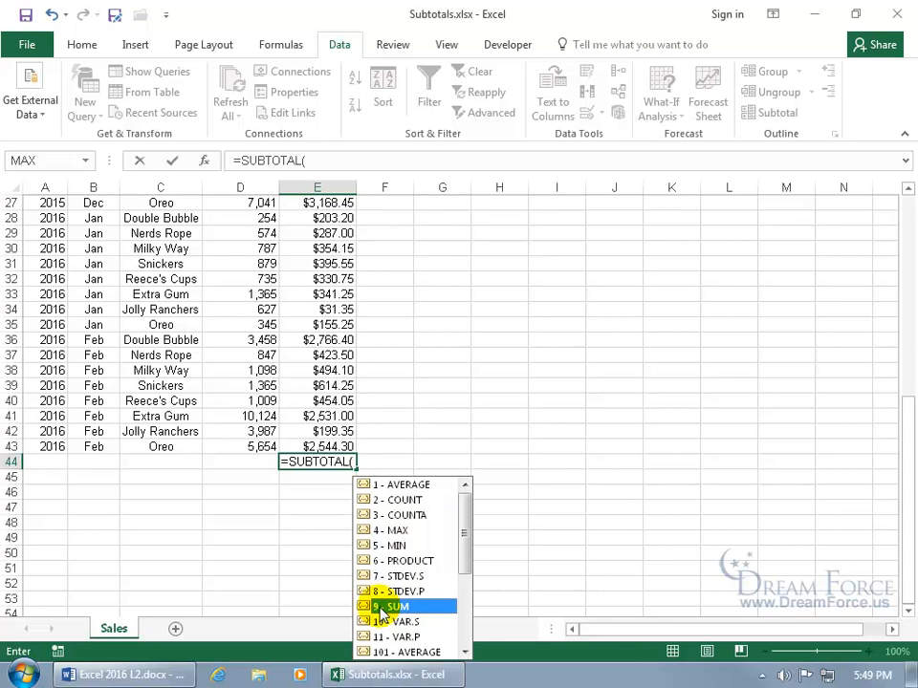
double_click(383, 608)
type(",")
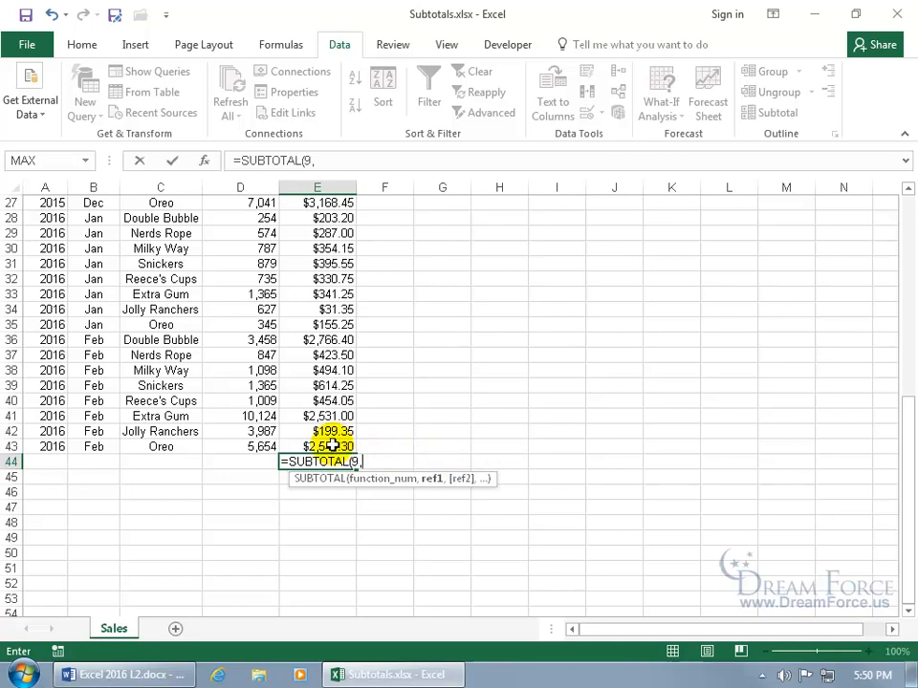
left_click_drag(332, 446, 327, 241)
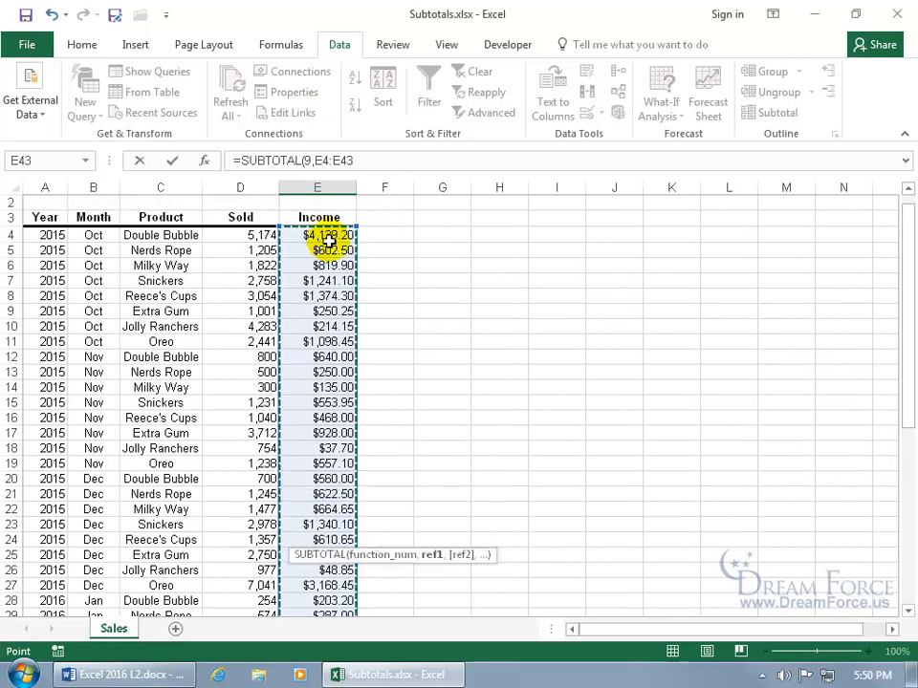
key("Return")
- Hide rows 5 through 42 of the sales list and check the subtotal in E44
scroll(335, 430, "down", 2)
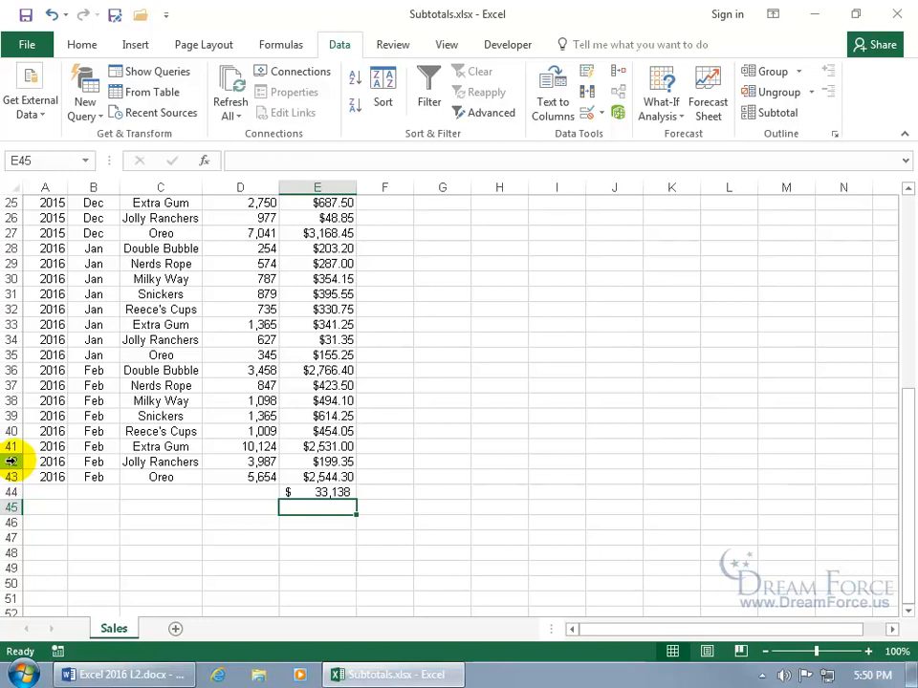
left_click_drag(9, 462, 10, 260)
right_click(11, 260)
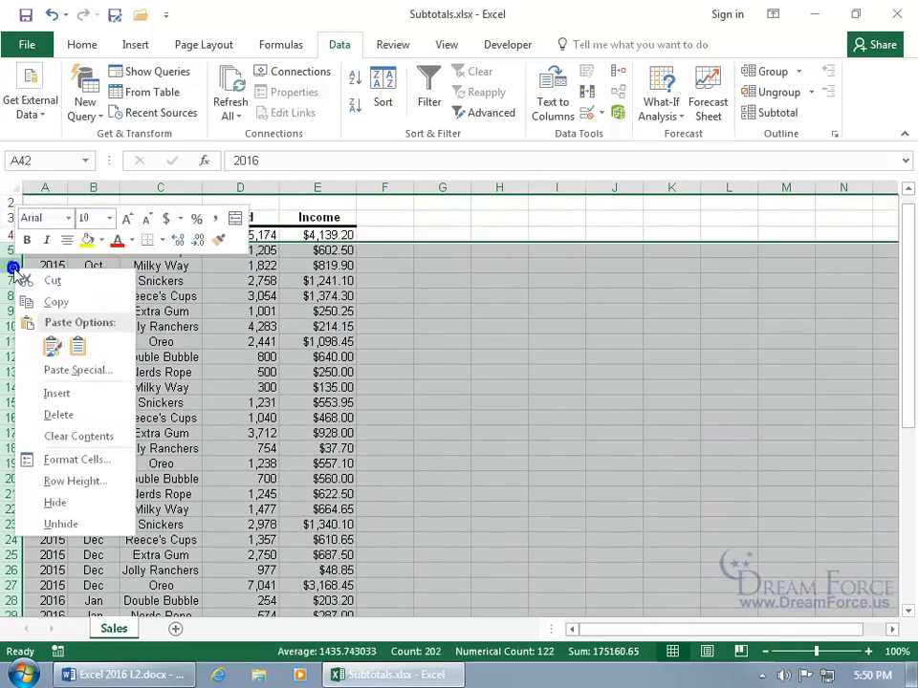
left_click(75, 498)
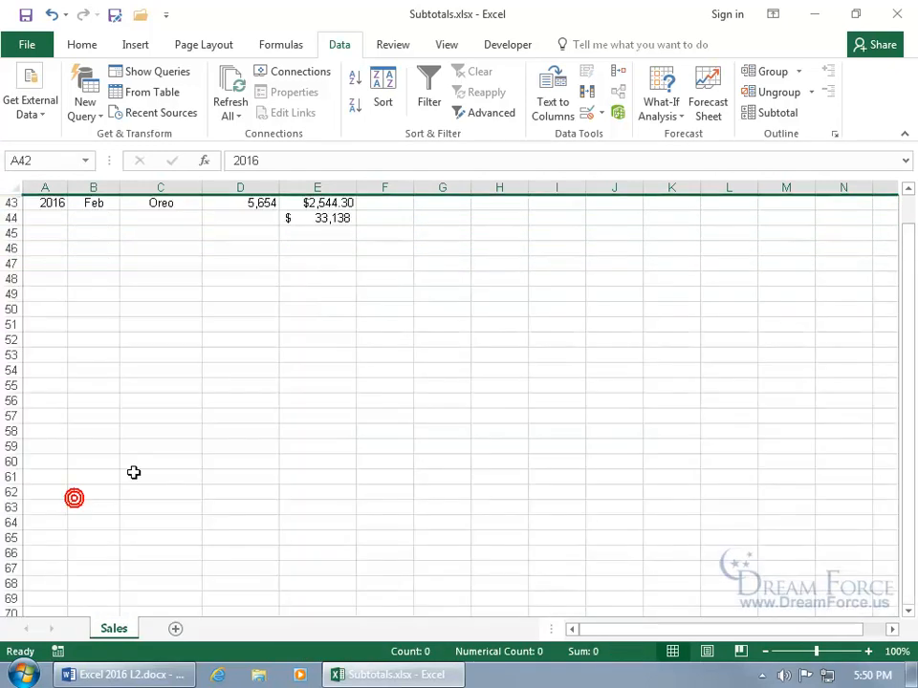
scroll(331, 247, "up", 2)
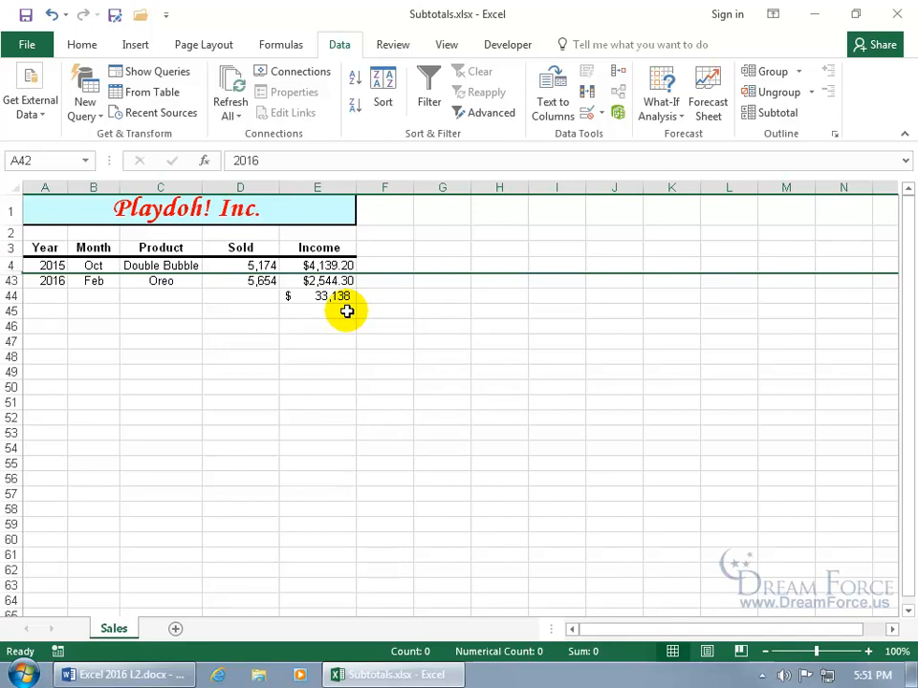
- Unhide the hidden rows between rows 4 and 43 of the sales list
left_click(9, 264)
left_click_drag(8, 265, 9, 280)
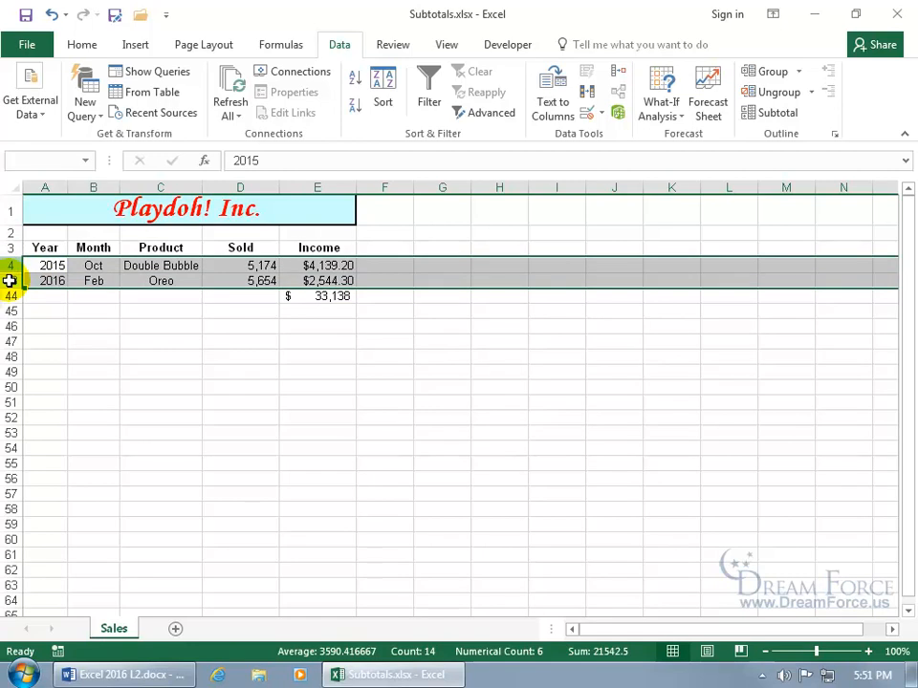
right_click(10, 281)
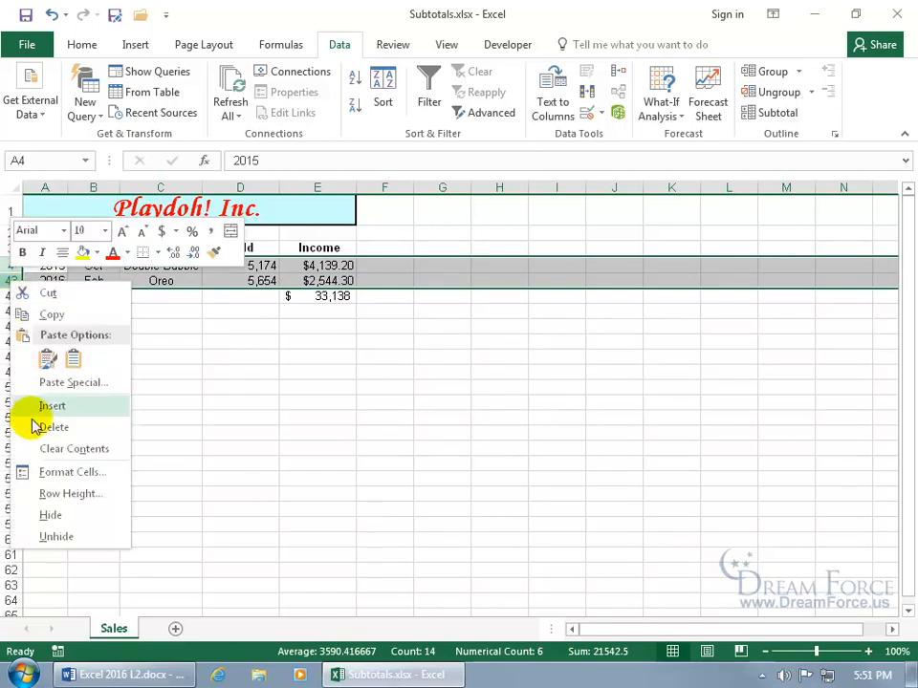
left_click(52, 535)
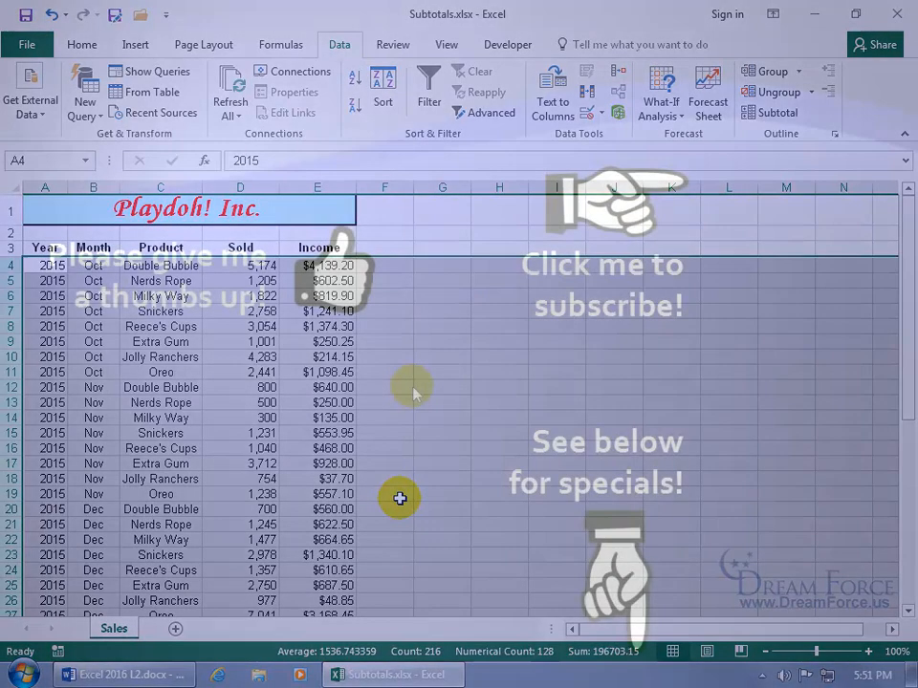